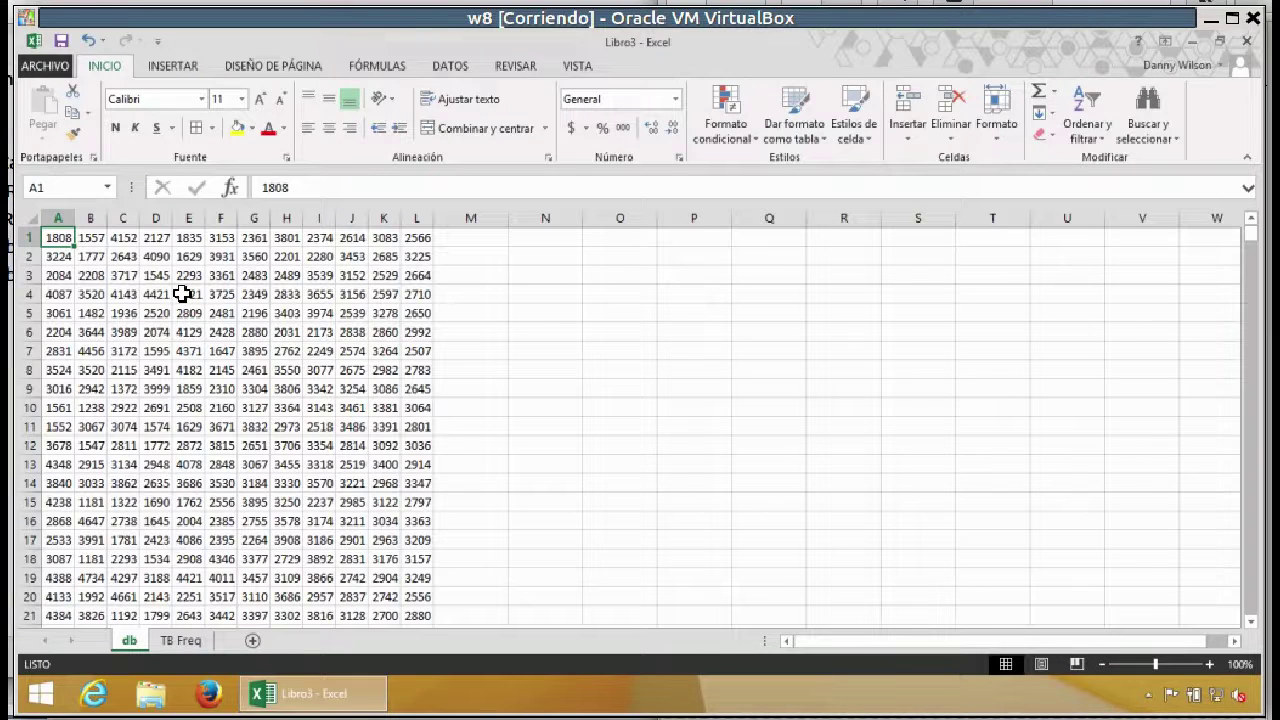
# Step: Select the whole data block A1:L2000 on the db sheet and name the range datos
pyautogui.click(62, 290)
pyautogui.click(59, 240)
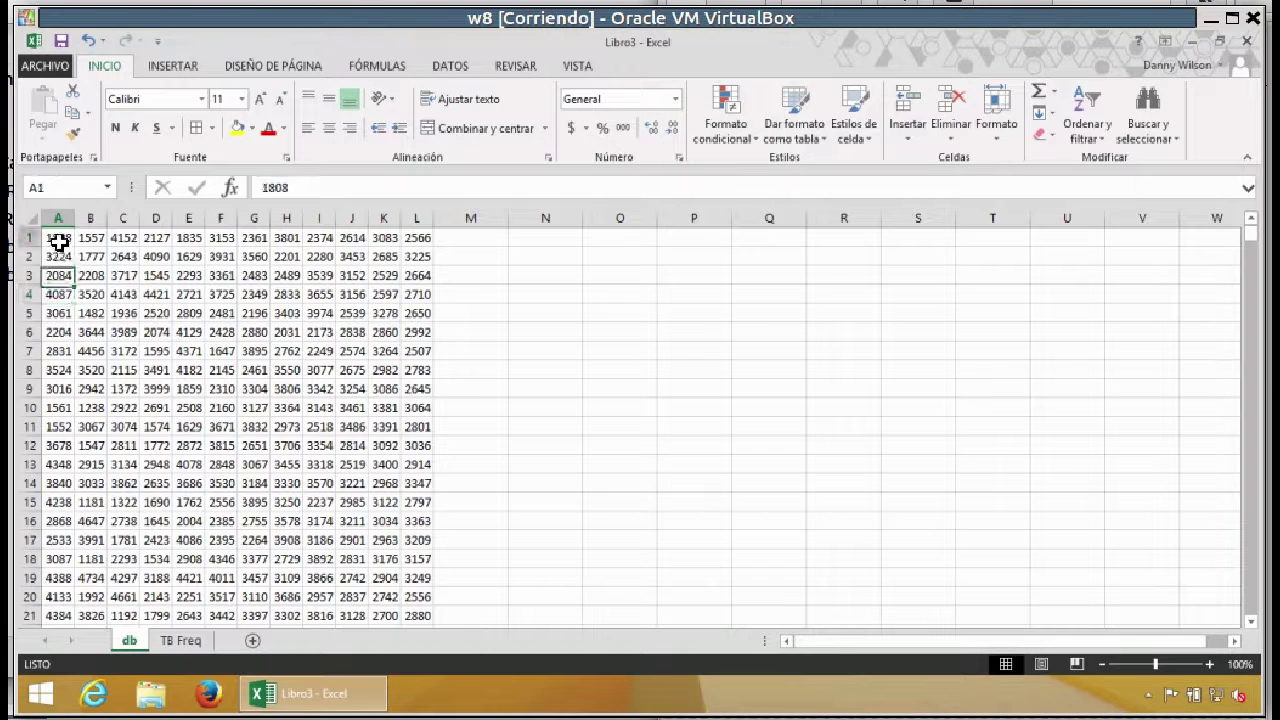
pyautogui.hotkey('ctrl', 'shift', 'End')
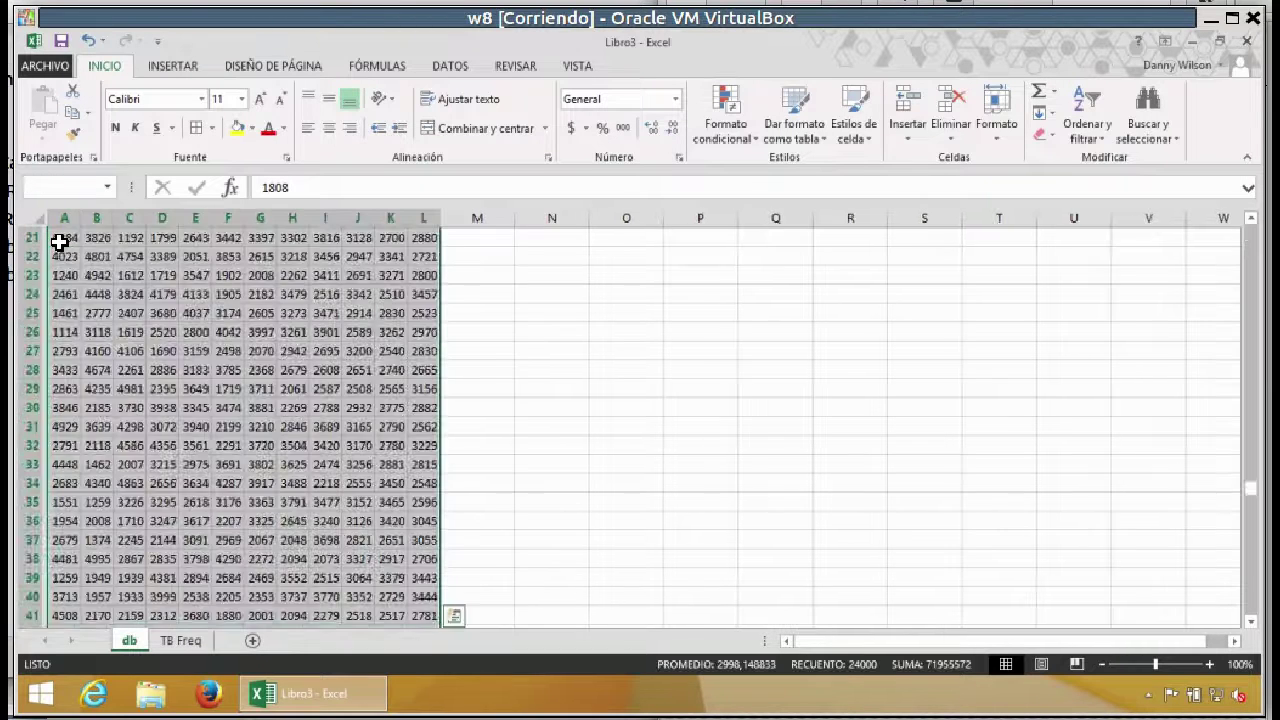
pyautogui.click(83, 188)
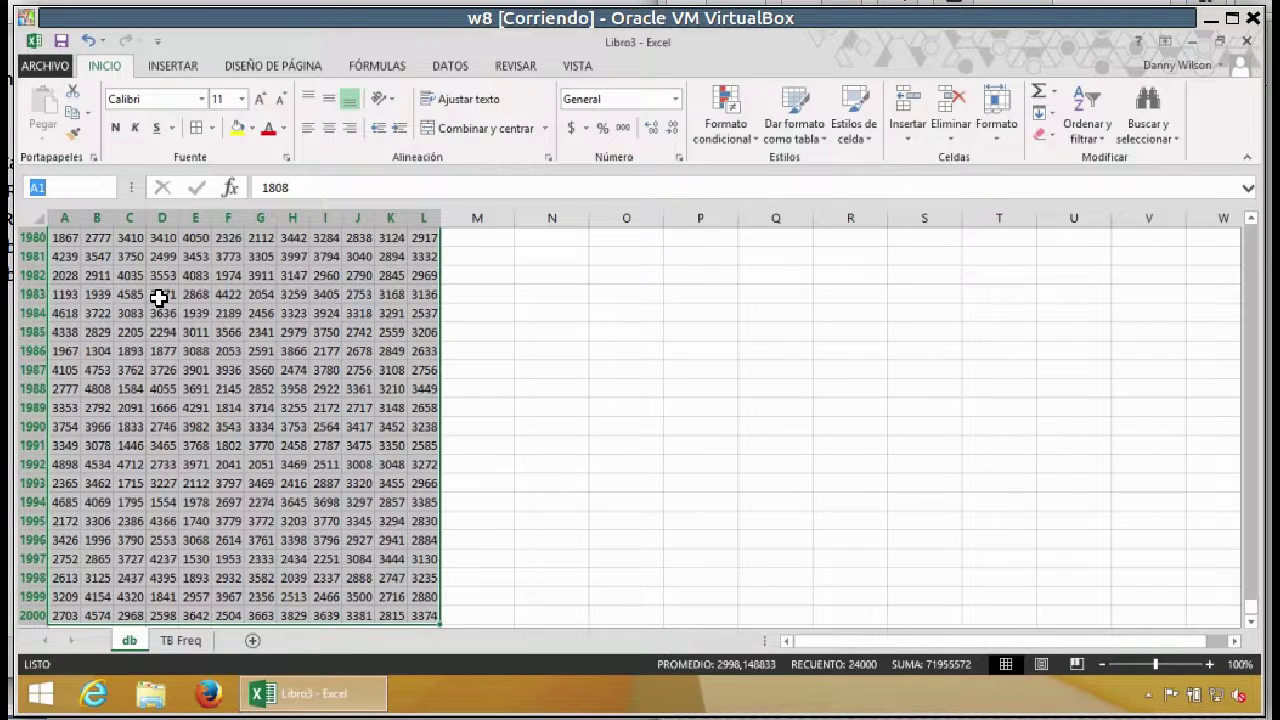
pyautogui.write('datos')
pyautogui.press('Return')
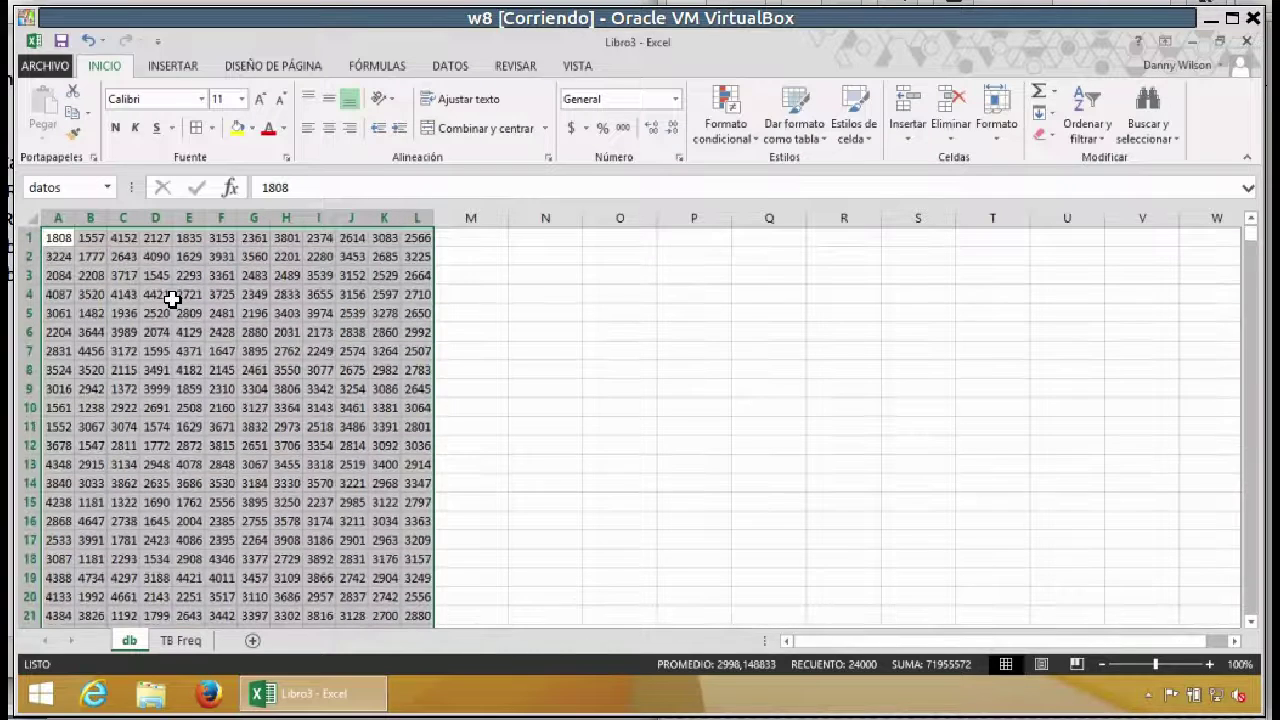
# Step: Check the named range datos by recalling its selection on the db sheet
pyautogui.click(507, 316)
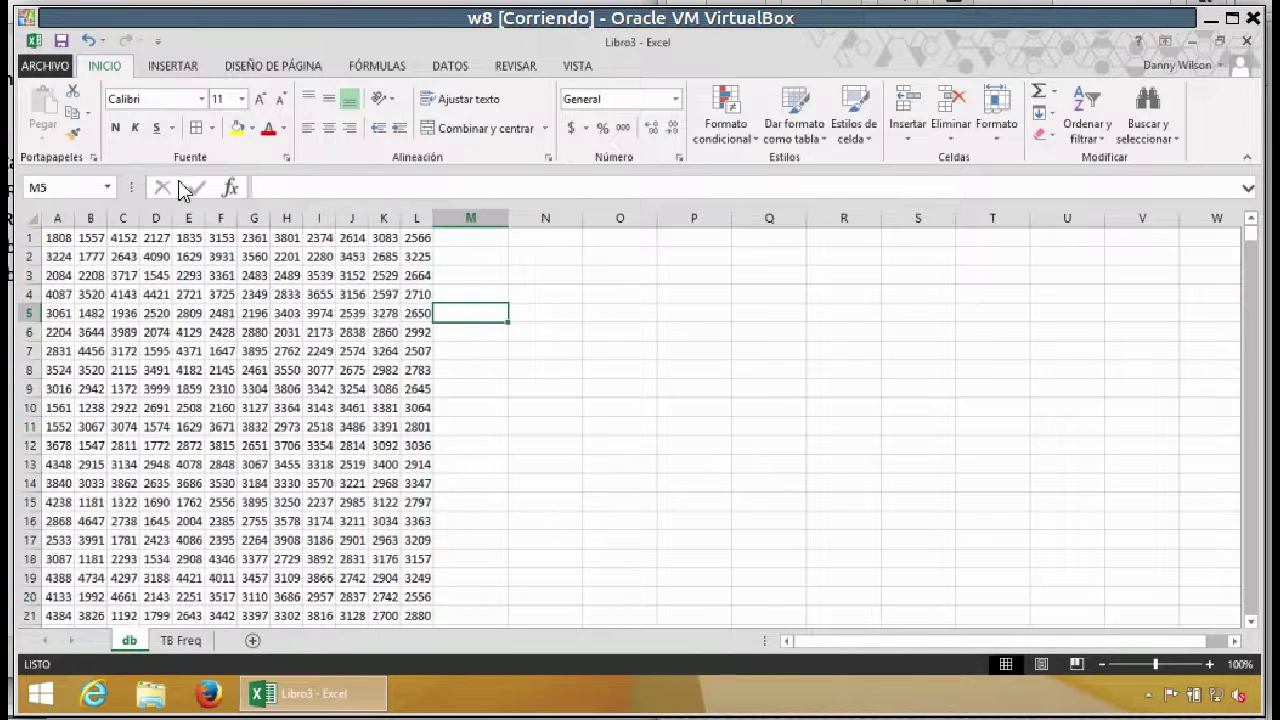
pyautogui.click(107, 188)
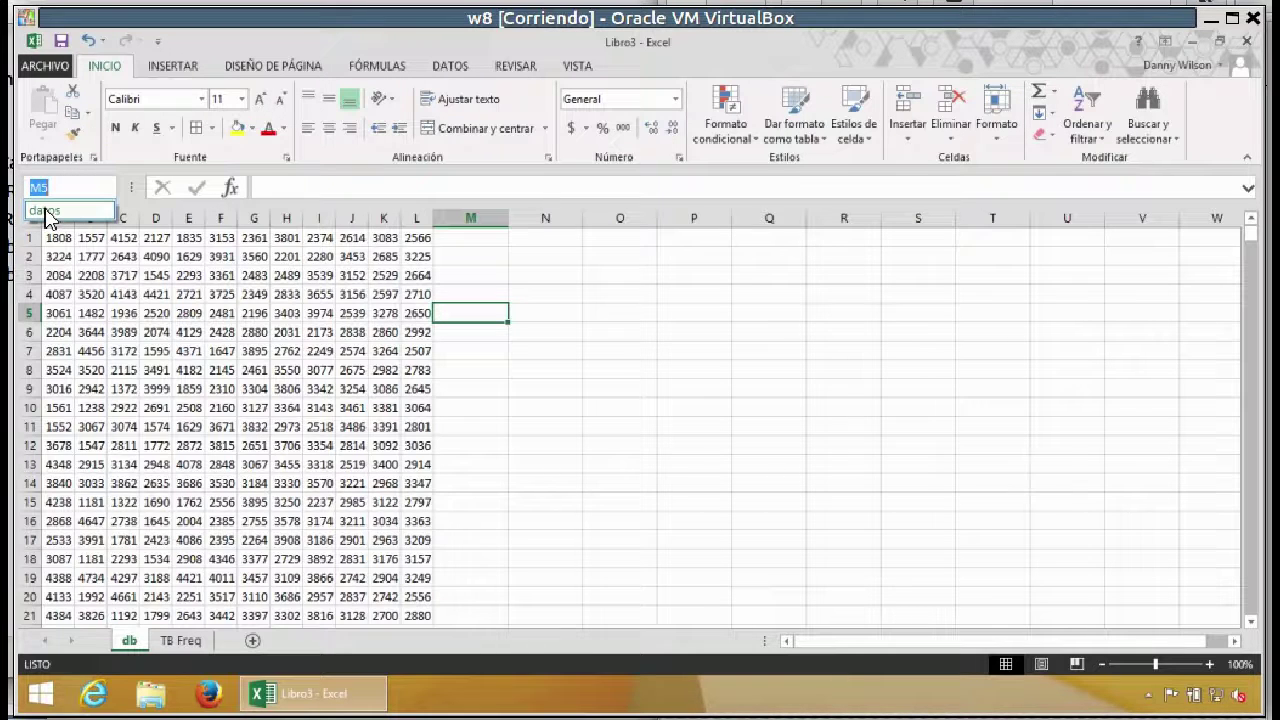
pyautogui.click(45, 212)
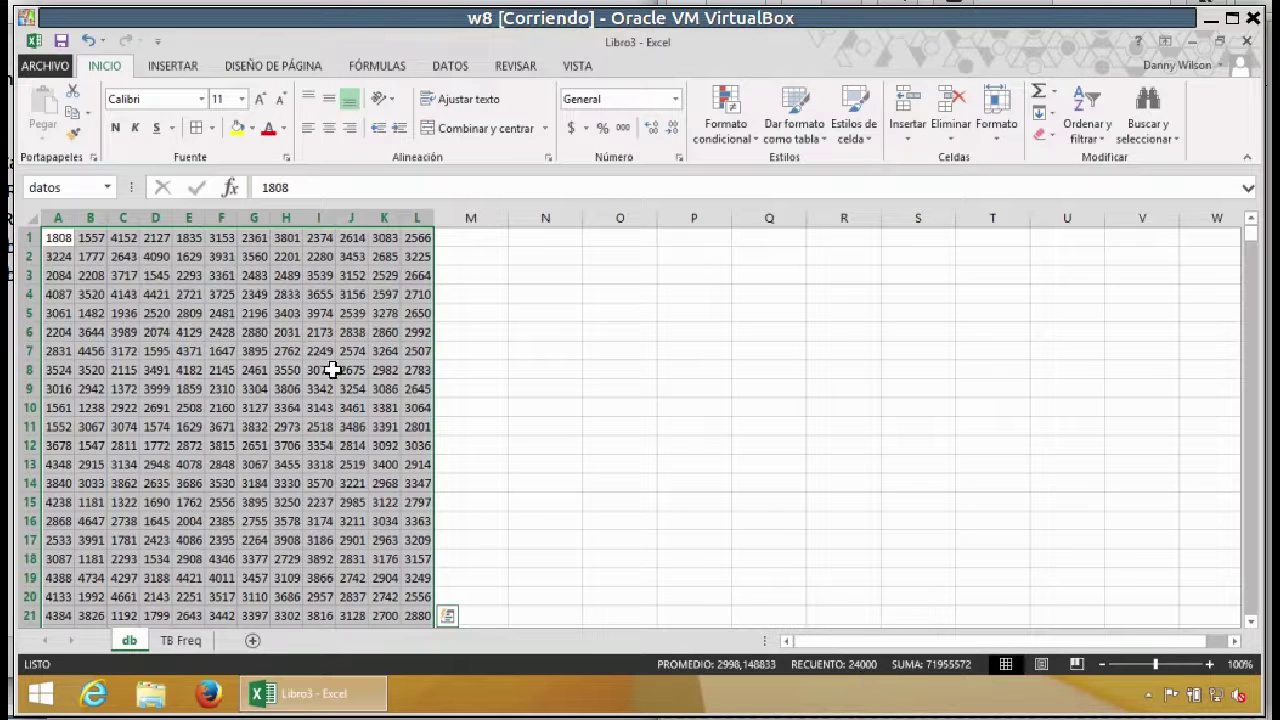
pyautogui.click(256, 352)
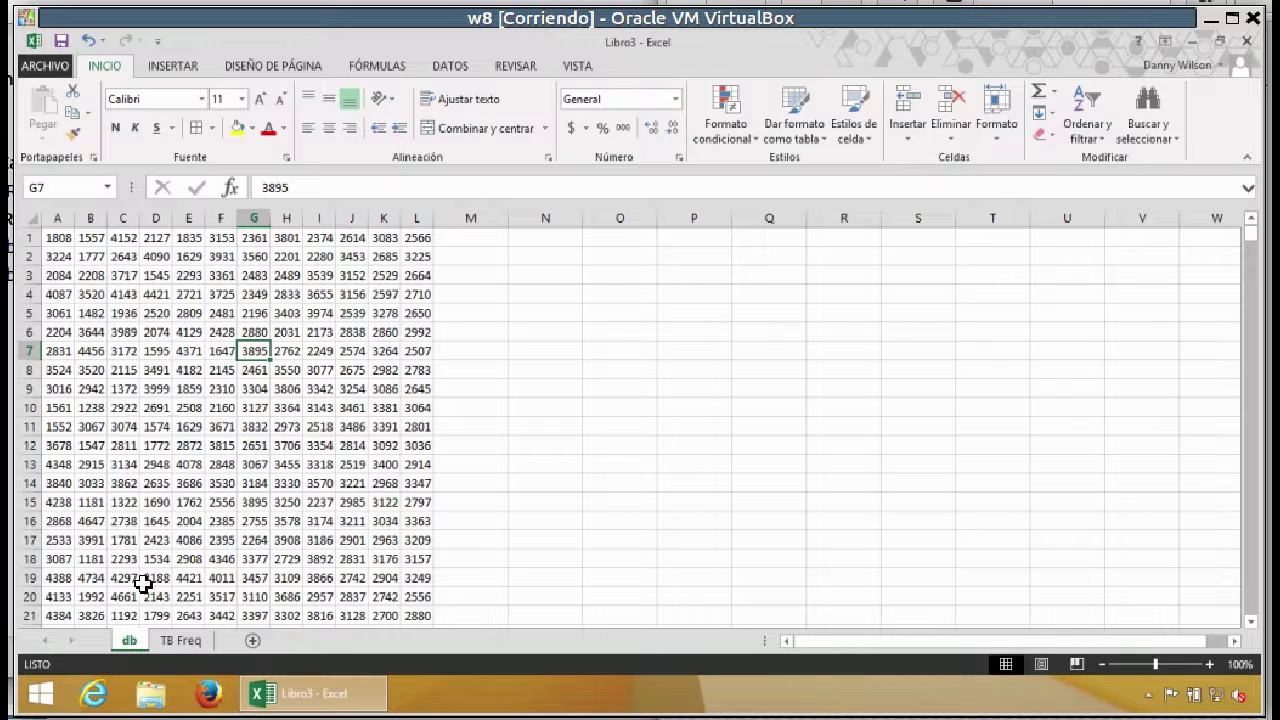
# Step: On the TB Freq sheet, calculate the sample size n in C3 with =CONTAR(datos)
pyautogui.click(180, 641)
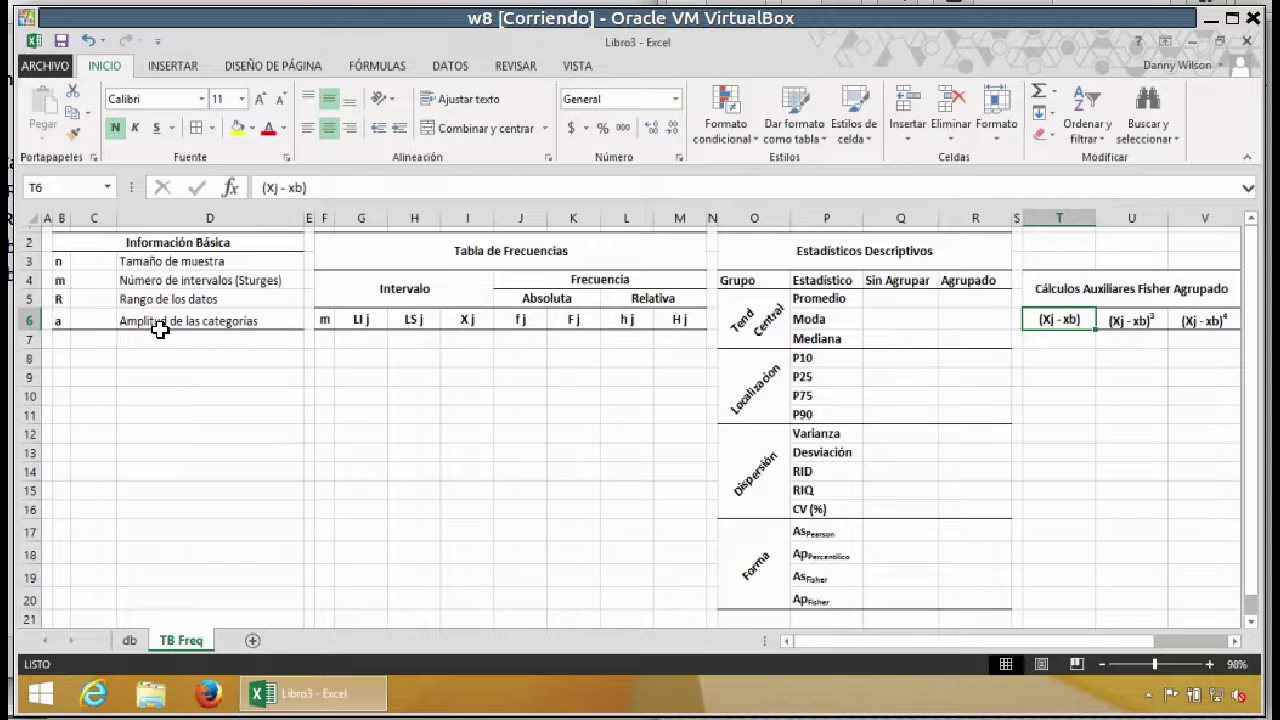
pyautogui.click(94, 265)
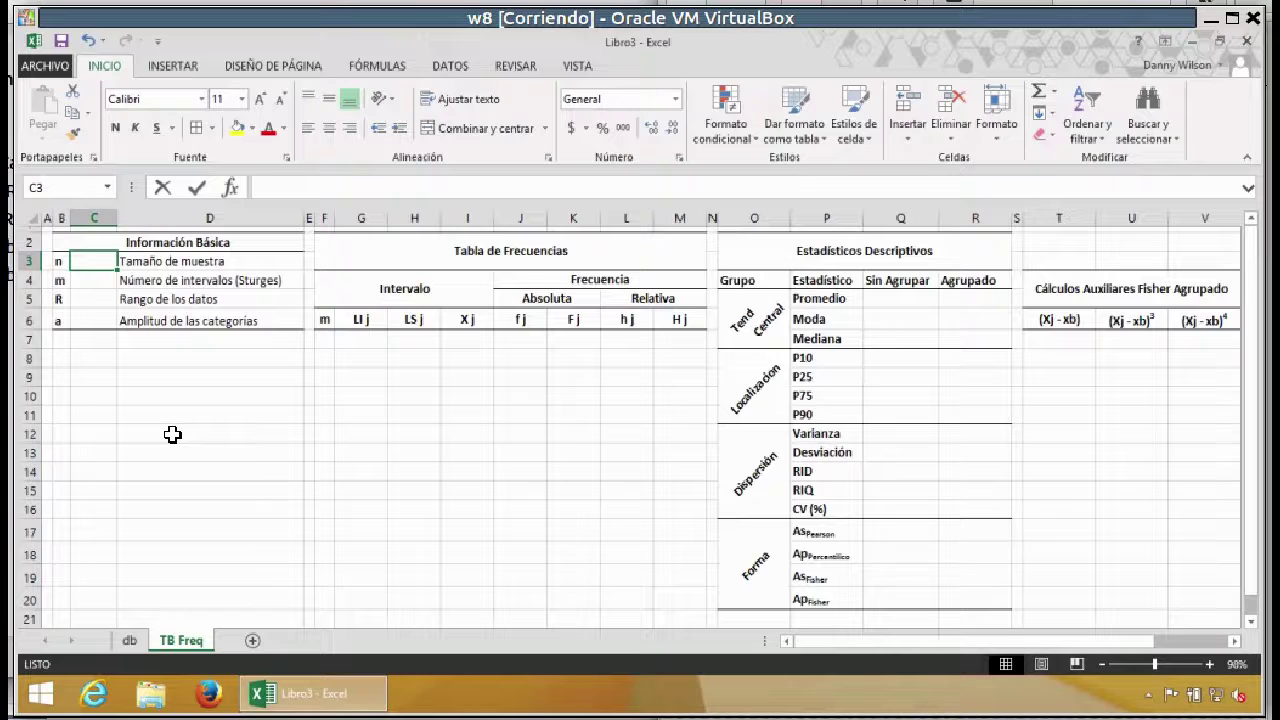
pyautogui.write('=c')
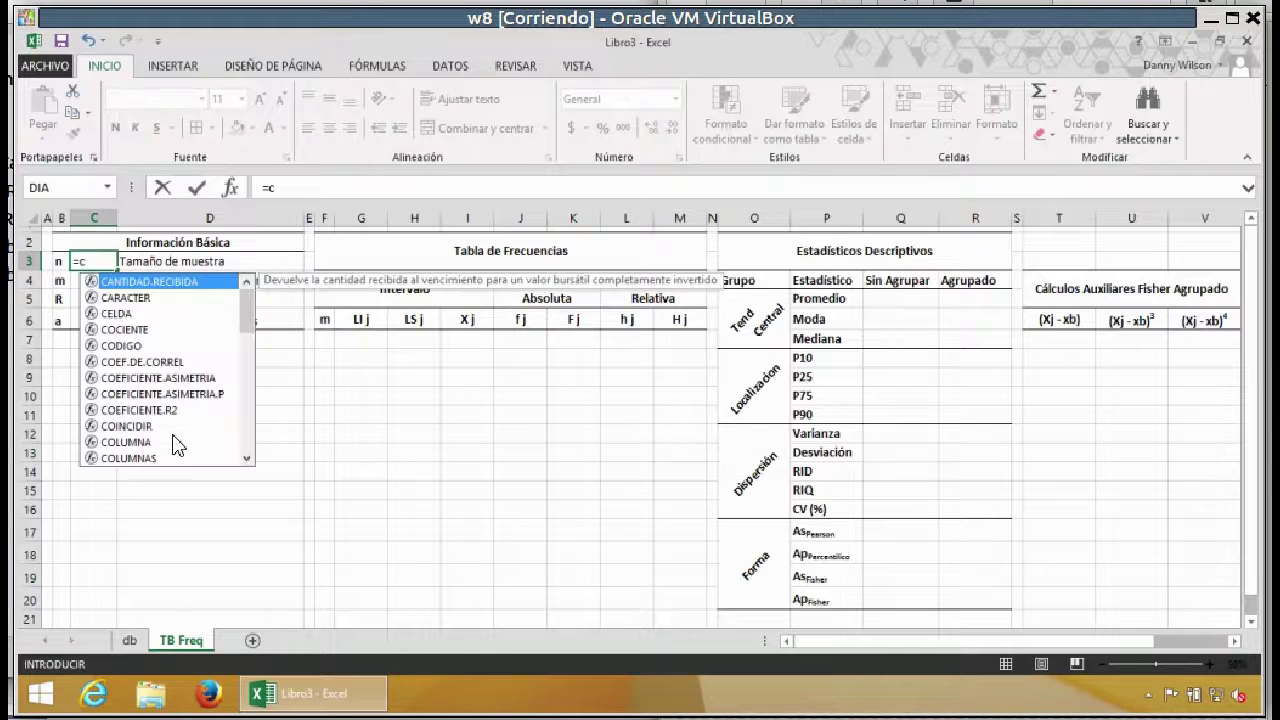
pyautogui.write('ontar')
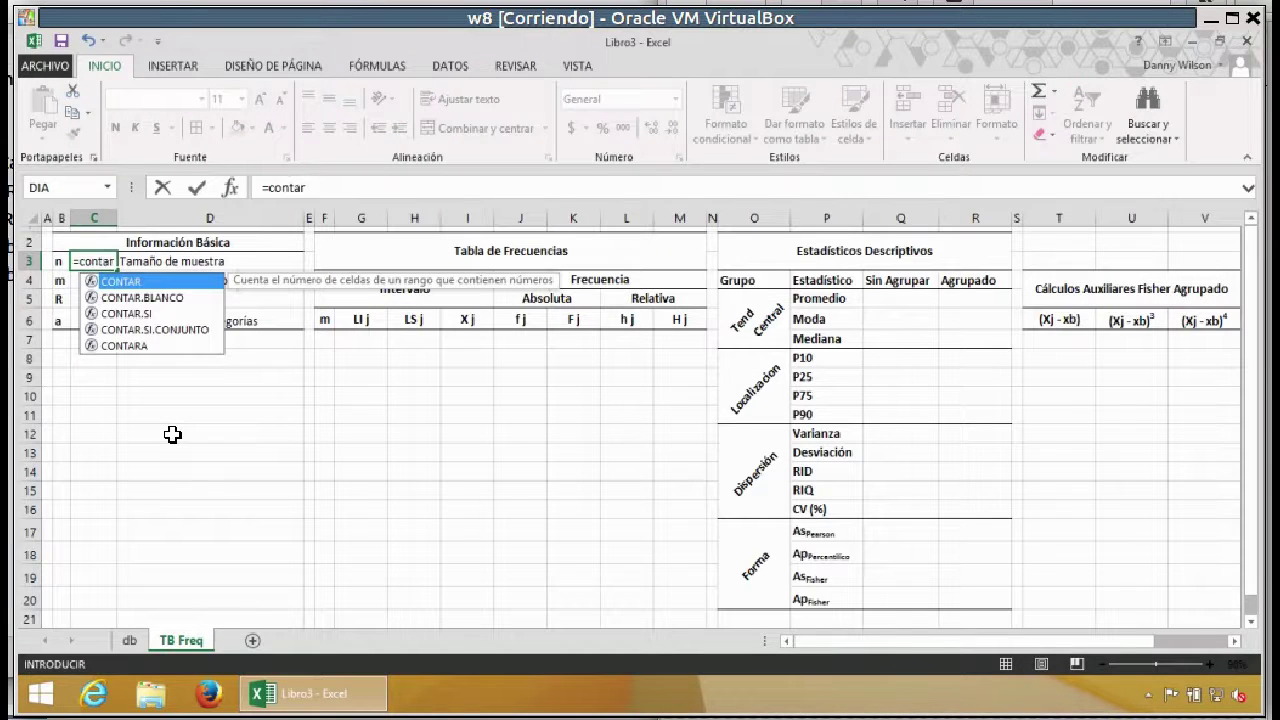
pyautogui.write('(')
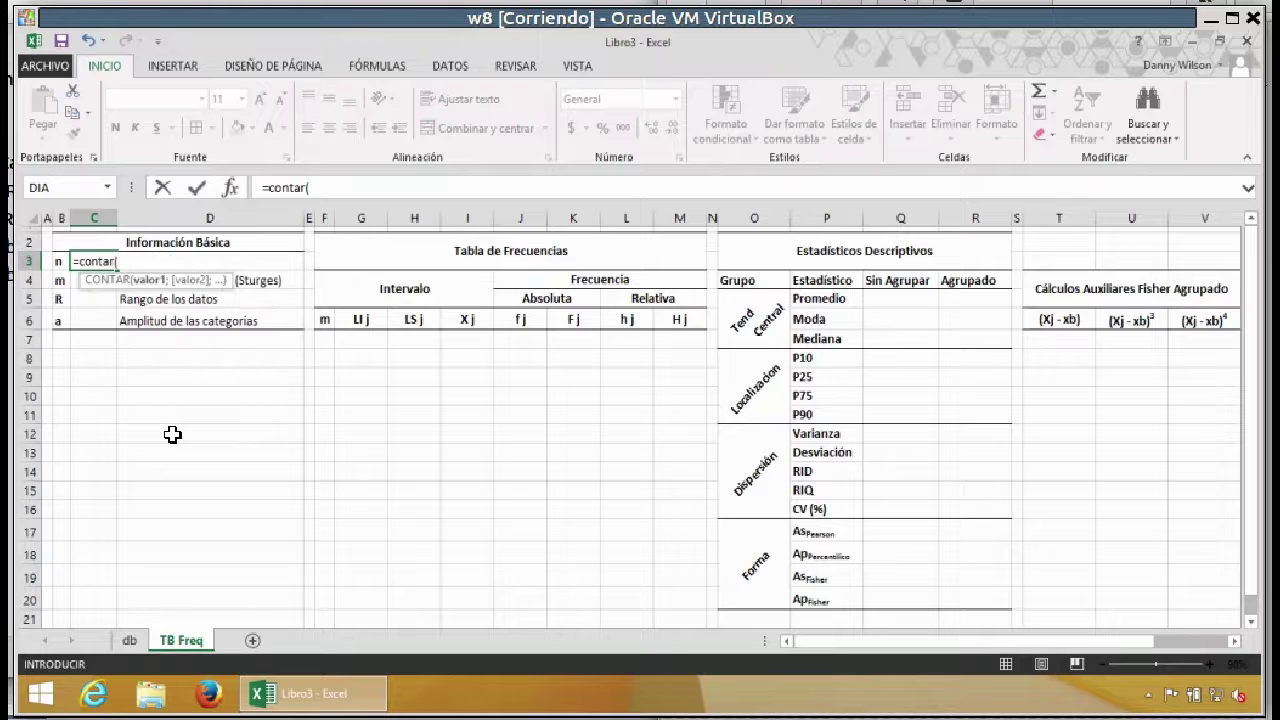
pyautogui.write('da')
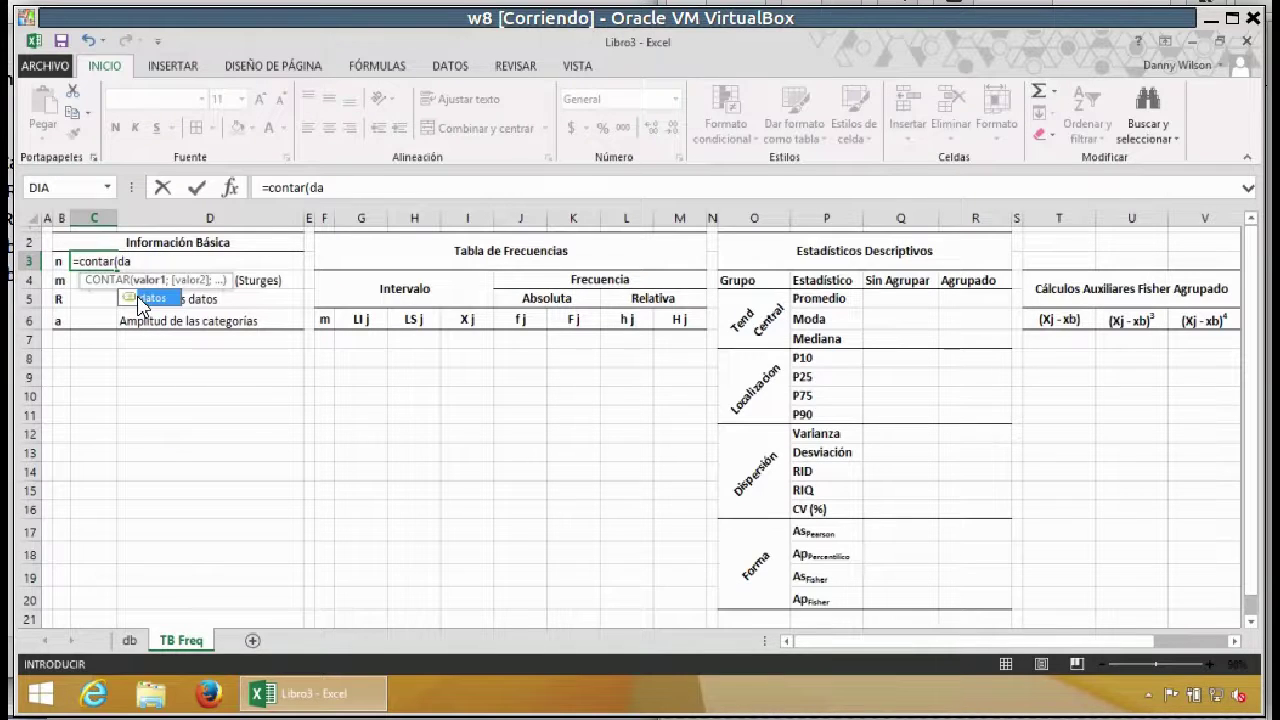
pyautogui.press('BackSpace')
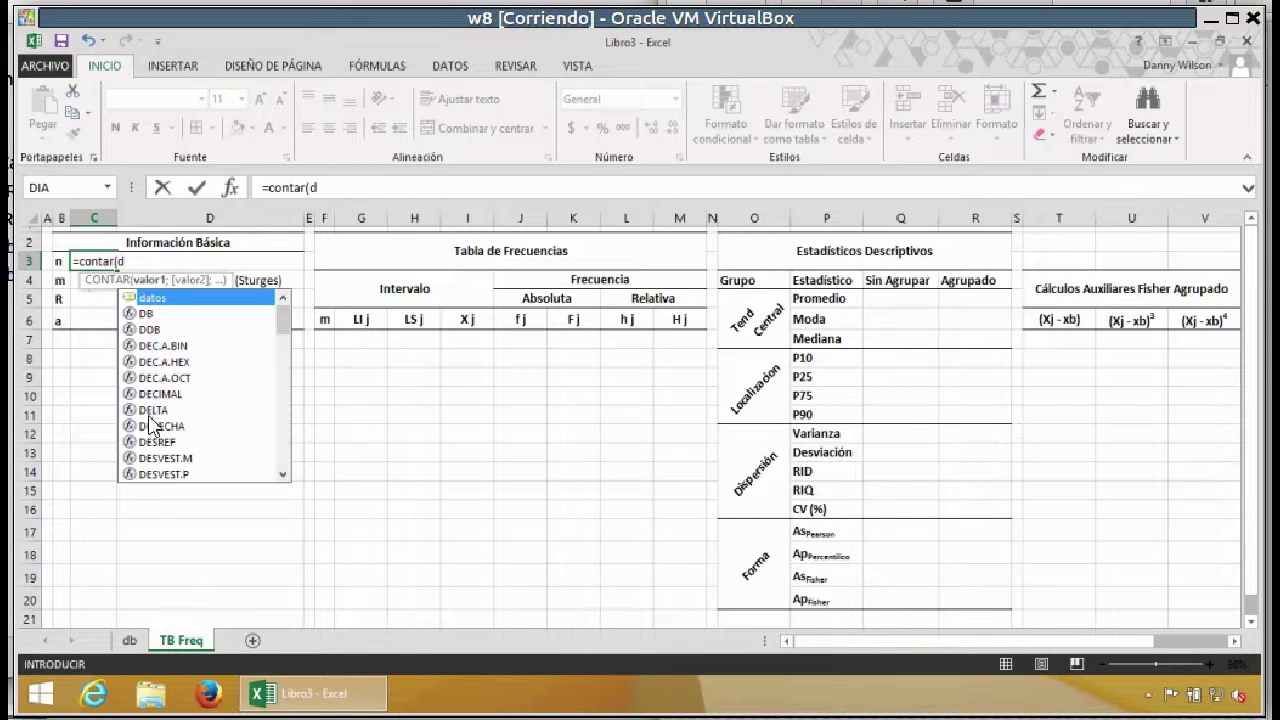
pyautogui.doubleClick(136, 298)
pyautogui.press('Return')
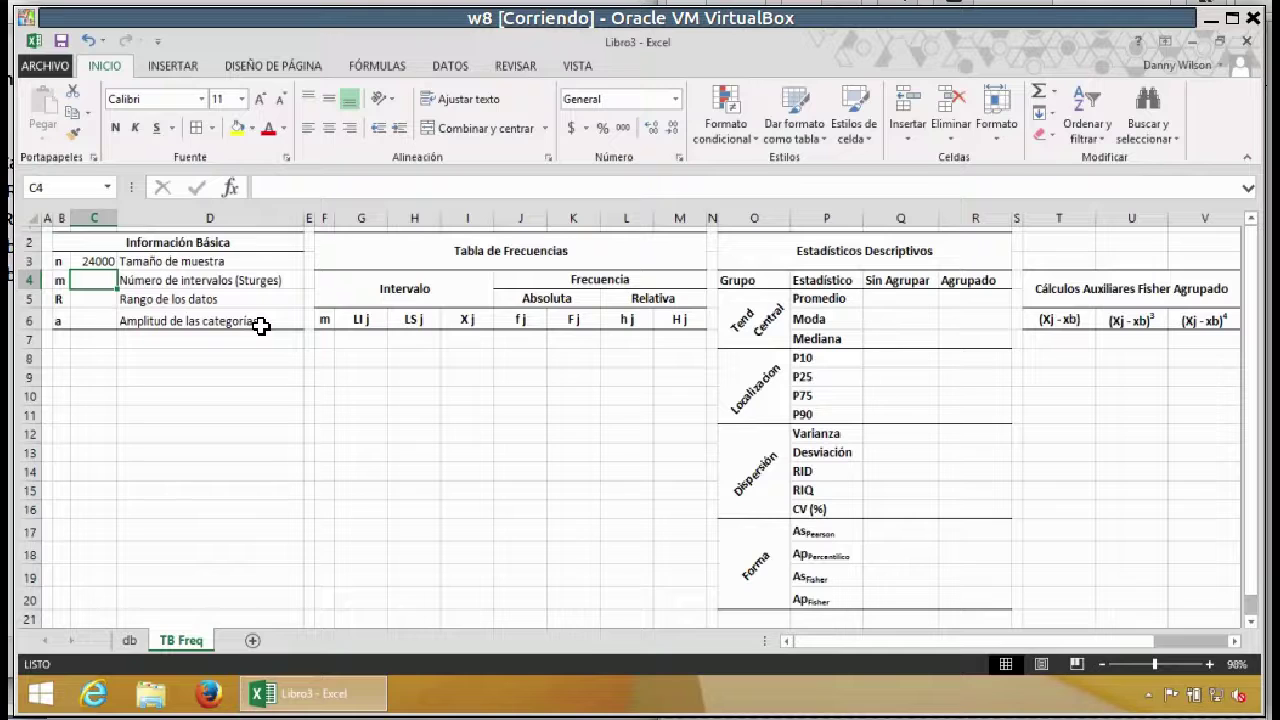
# Step: Calculate the number of Sturges intervals m in C4 with =REDONDEAR(1+3,3*LOG10(C3);0)
pyautogui.write('=')
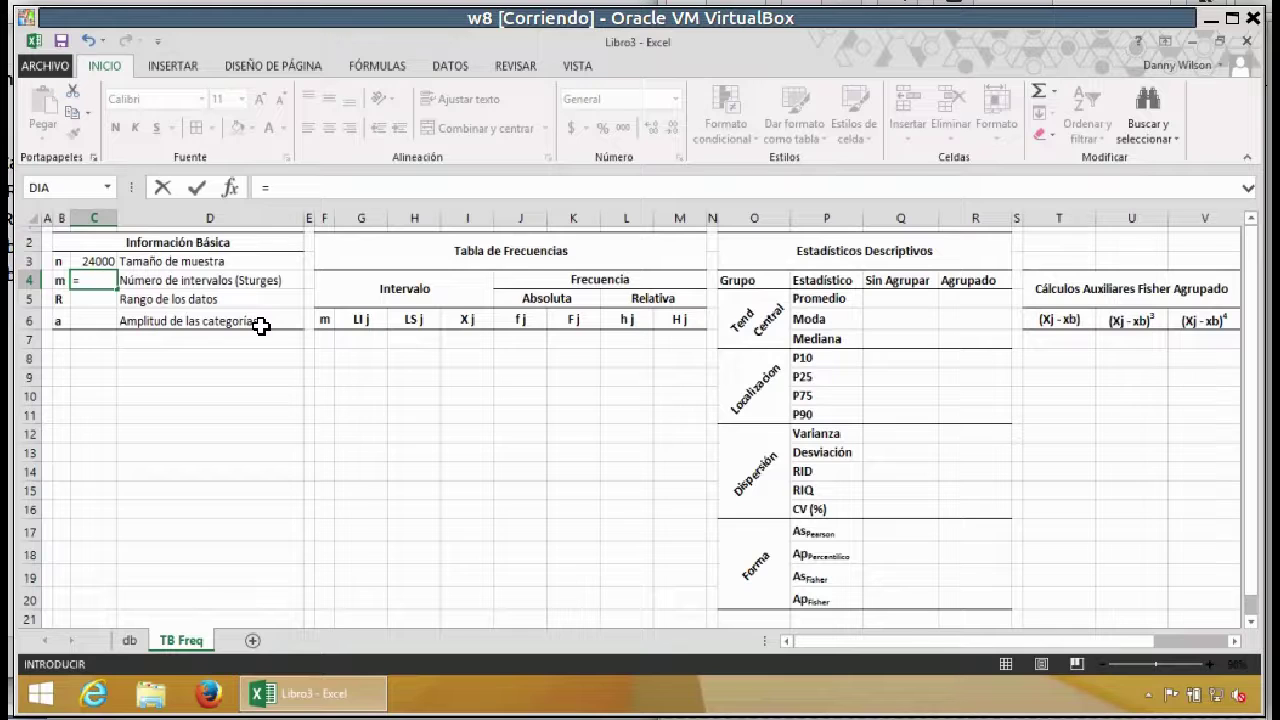
pyautogui.write('redond')
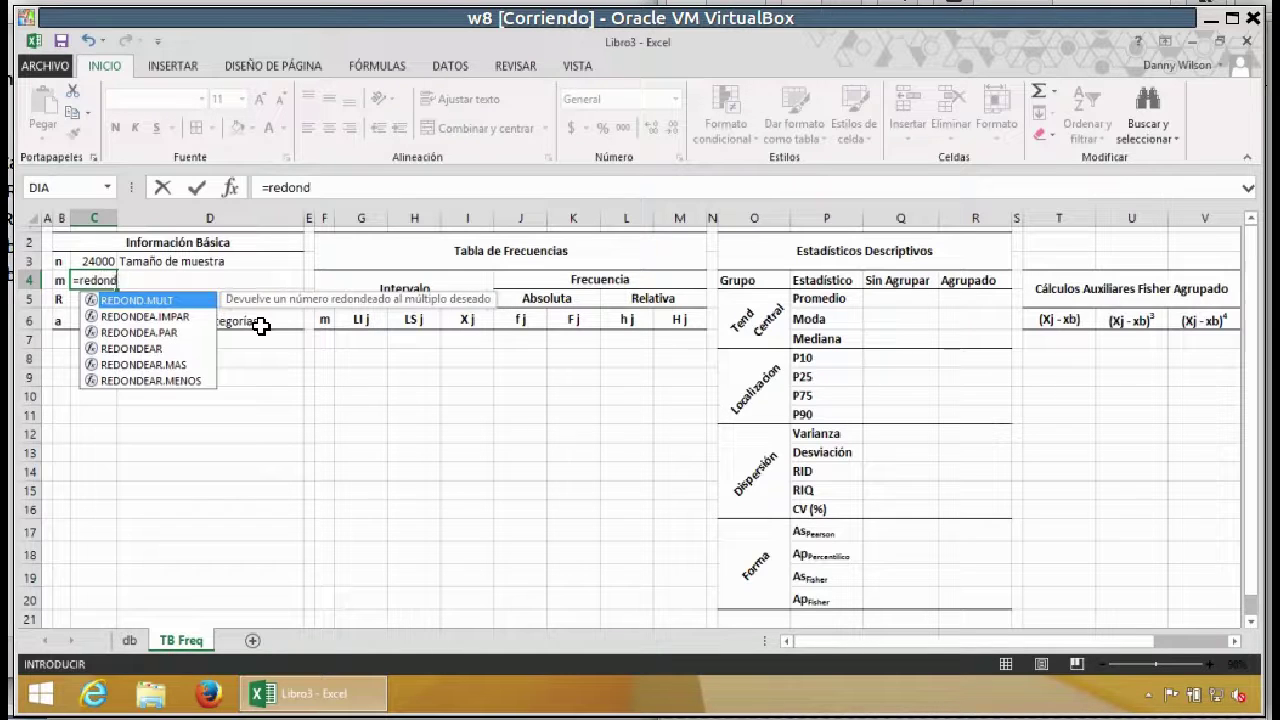
pyautogui.write('ear(')
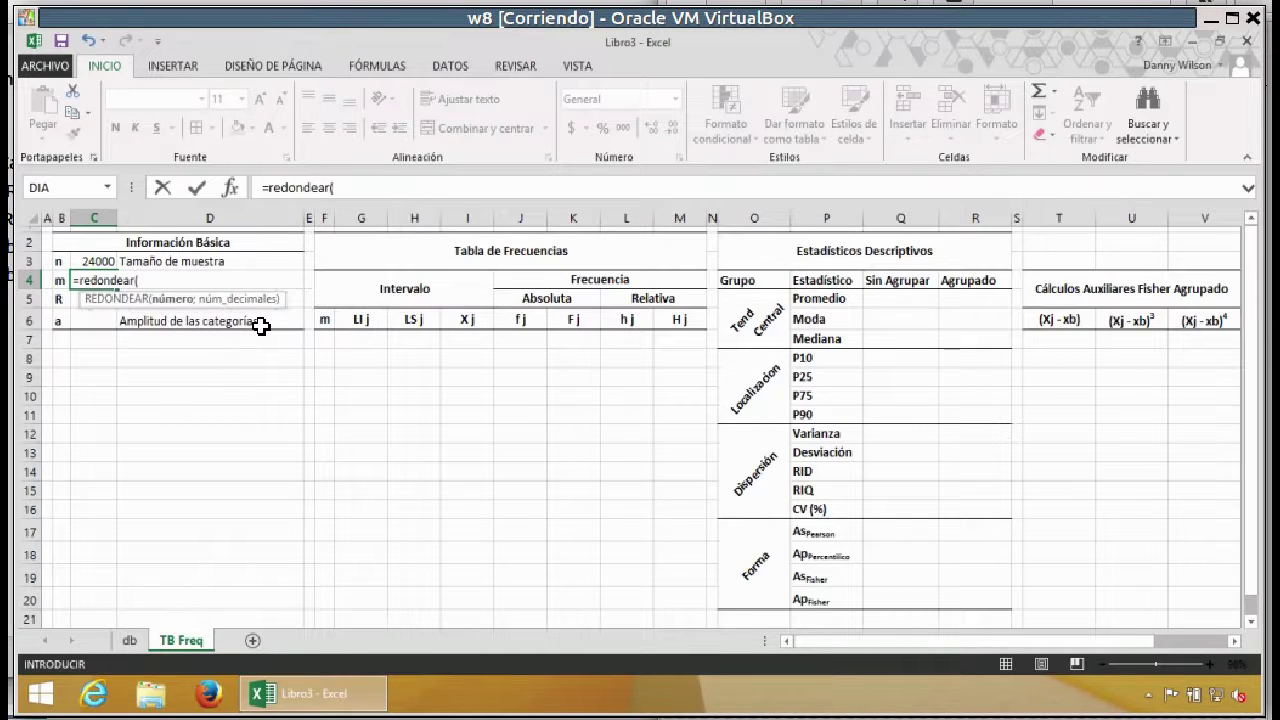
pyautogui.write('1+3,3*log(')
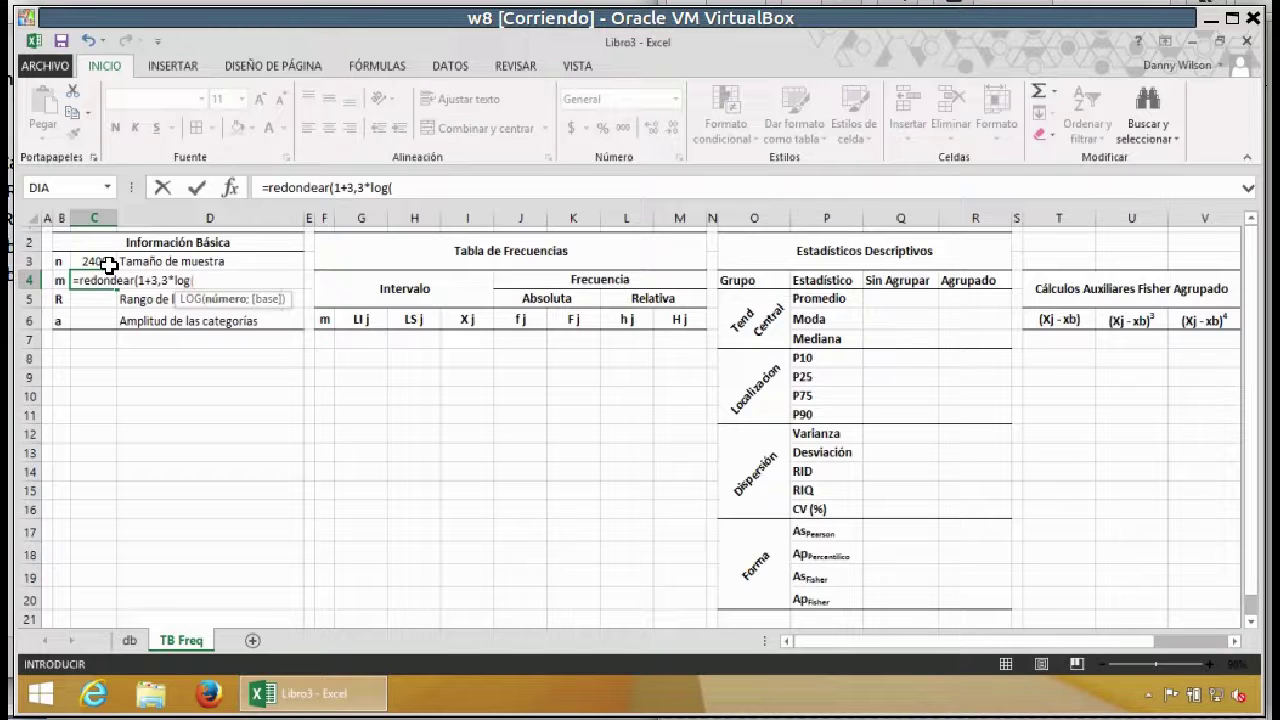
pyautogui.press('BackSpace')
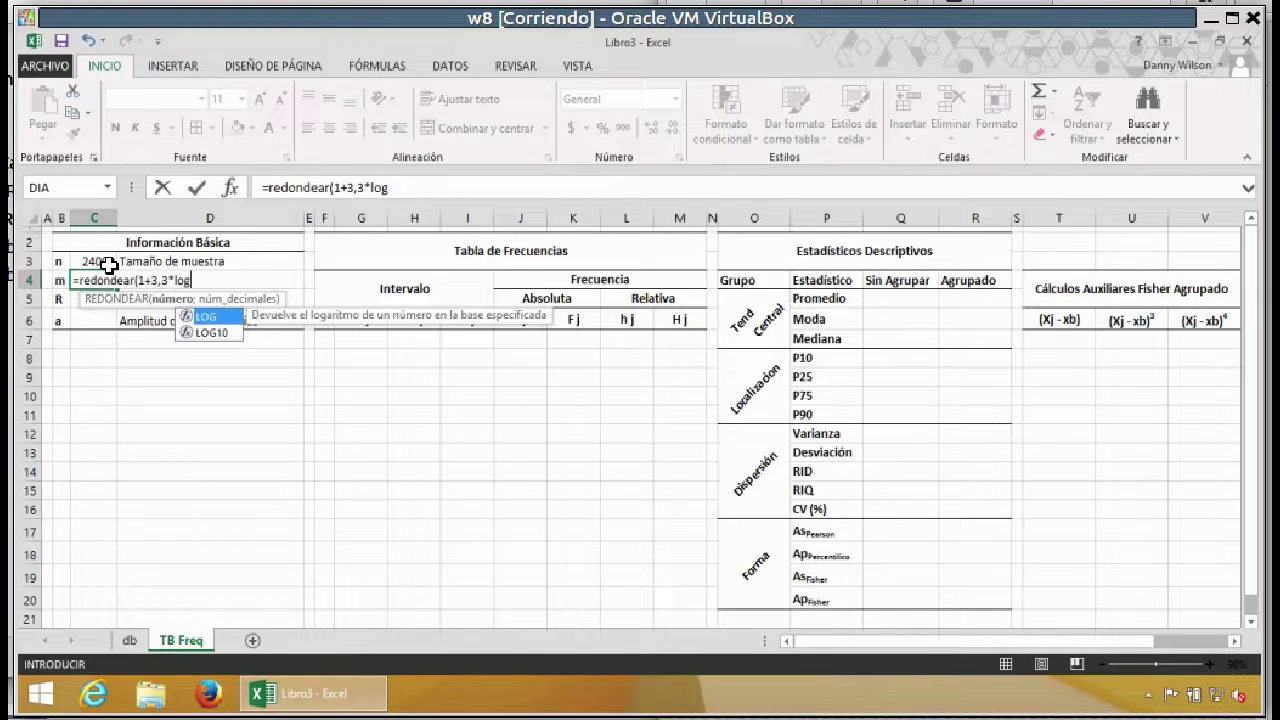
pyautogui.write('10')
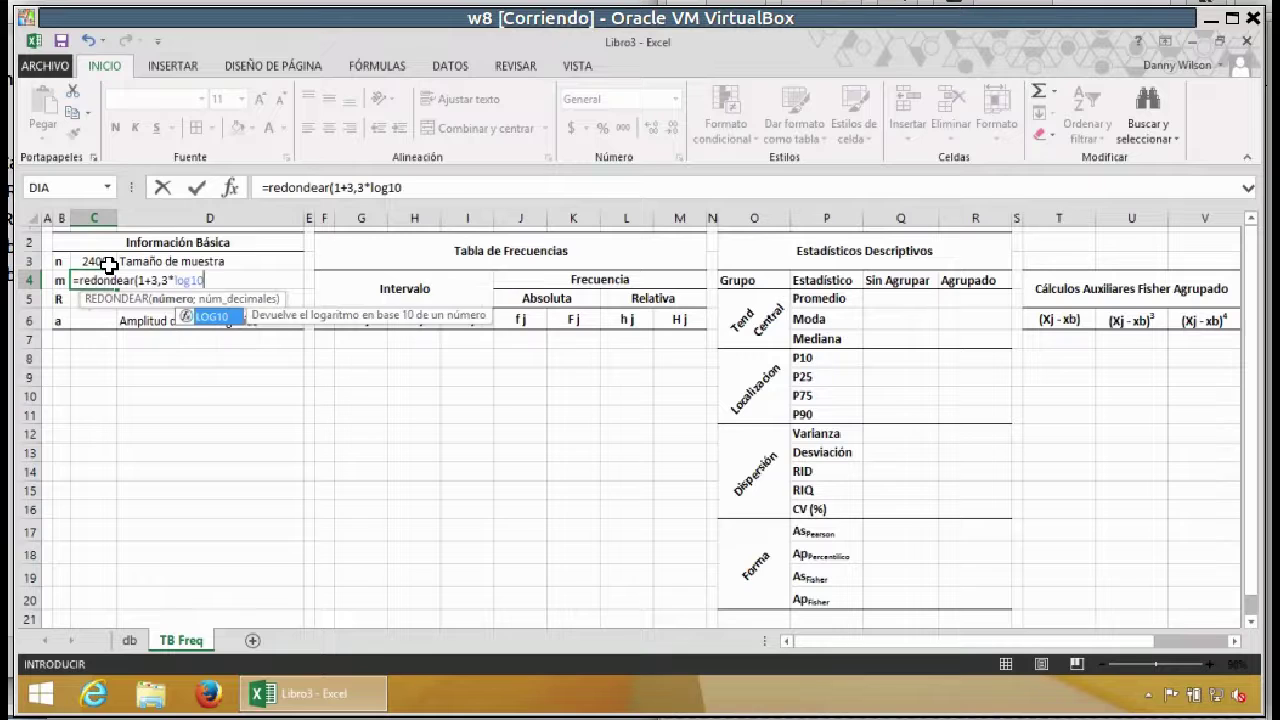
pyautogui.write('(')
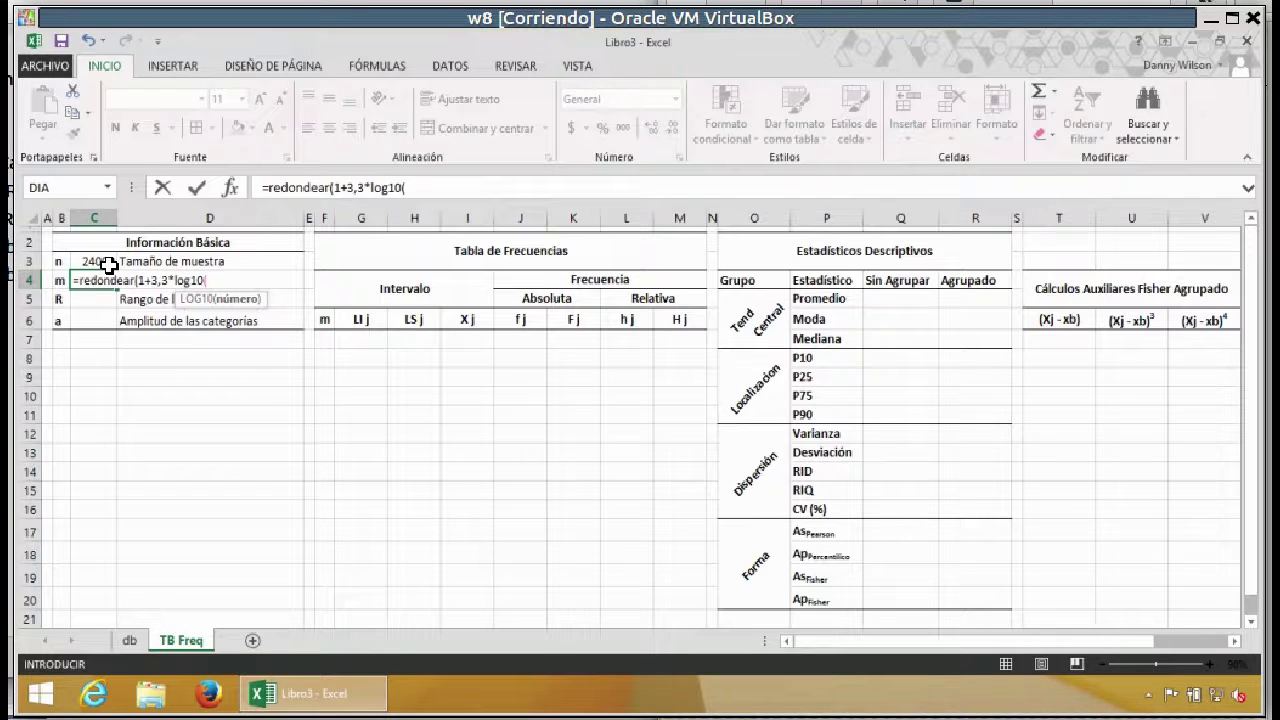
pyautogui.click(94, 261)
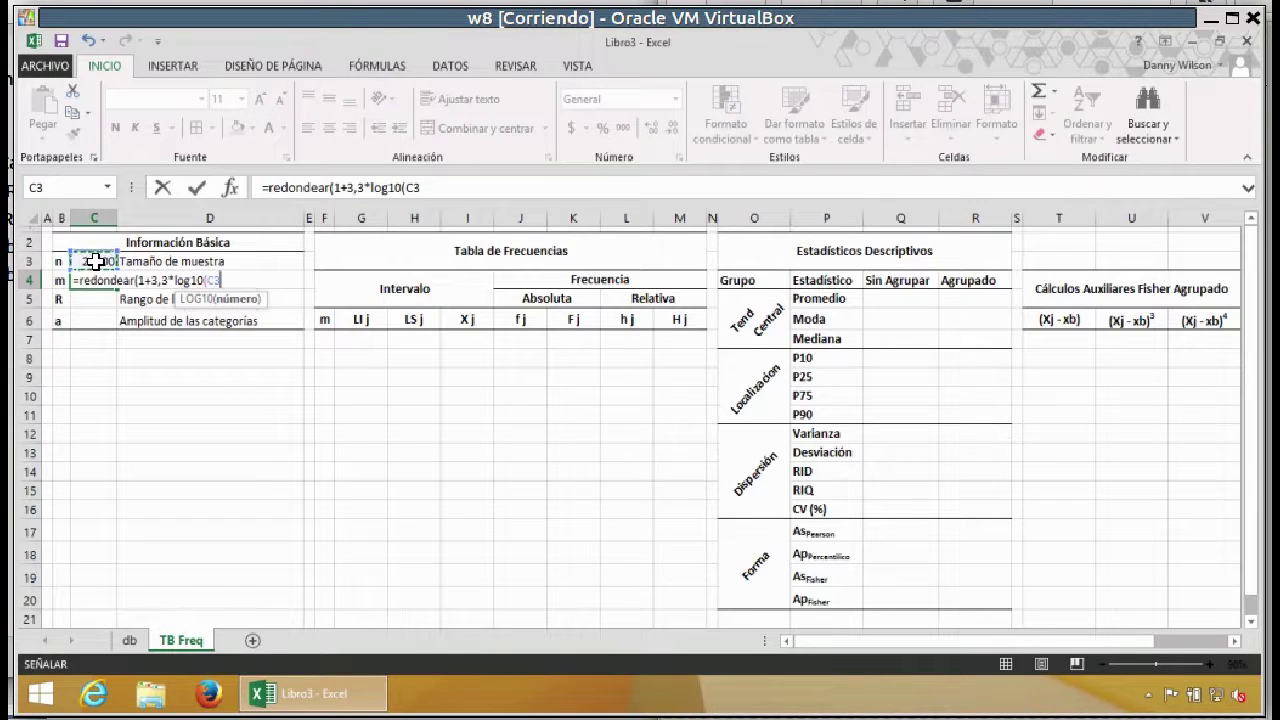
pyautogui.write(');0)')
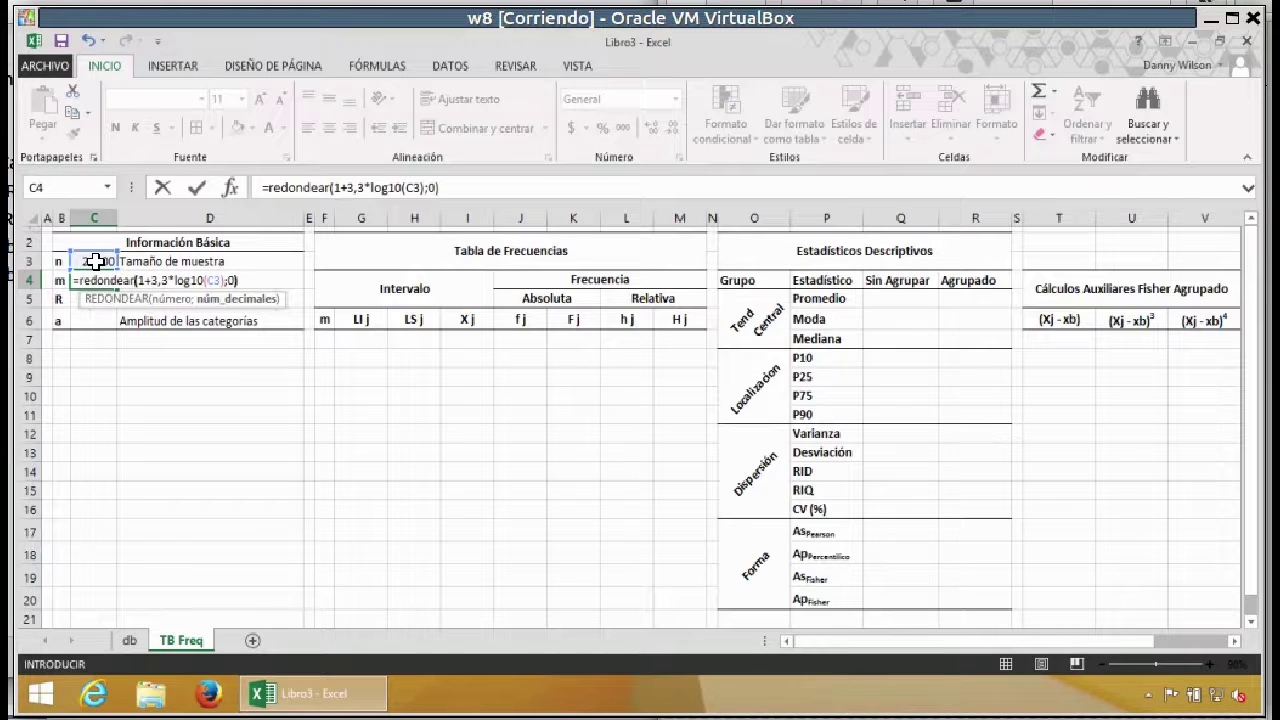
pyautogui.press('Return')
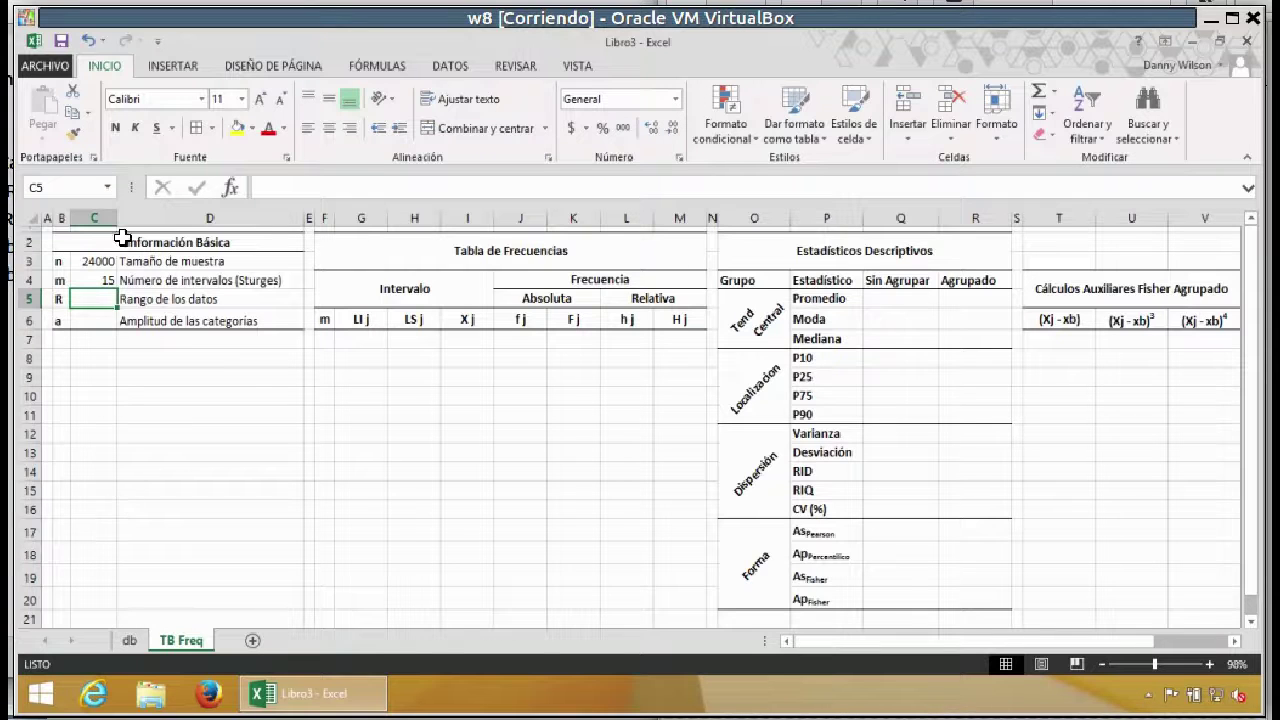
pyautogui.click(100, 280)
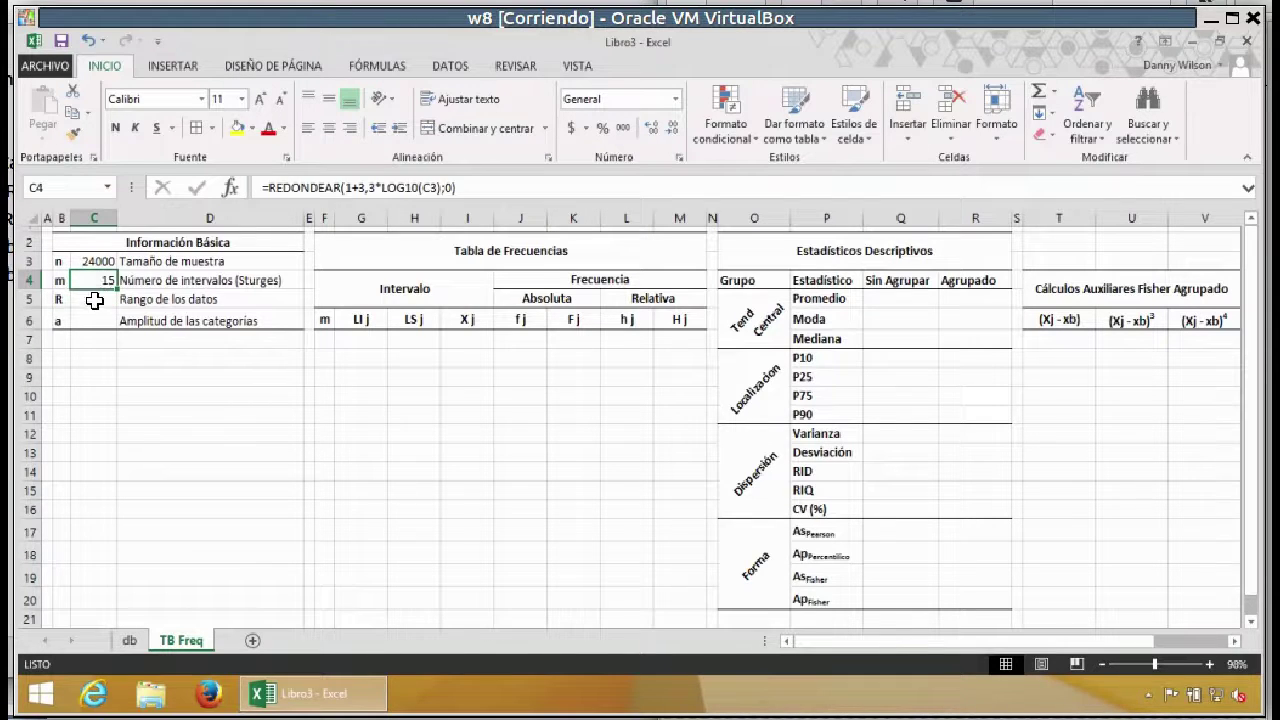
# Step: Calculate the data range R in C5 with =MAX(datos)-MIN(datos)
pyautogui.click(92, 298)
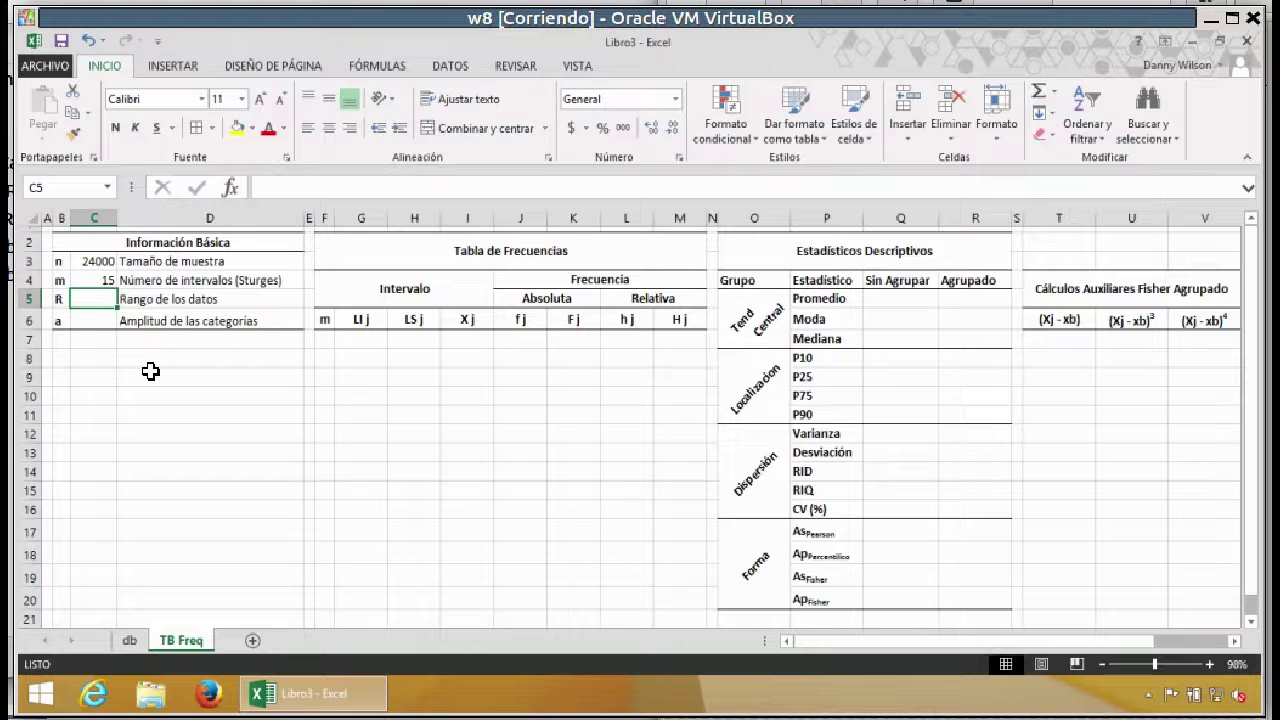
pyautogui.write('=')
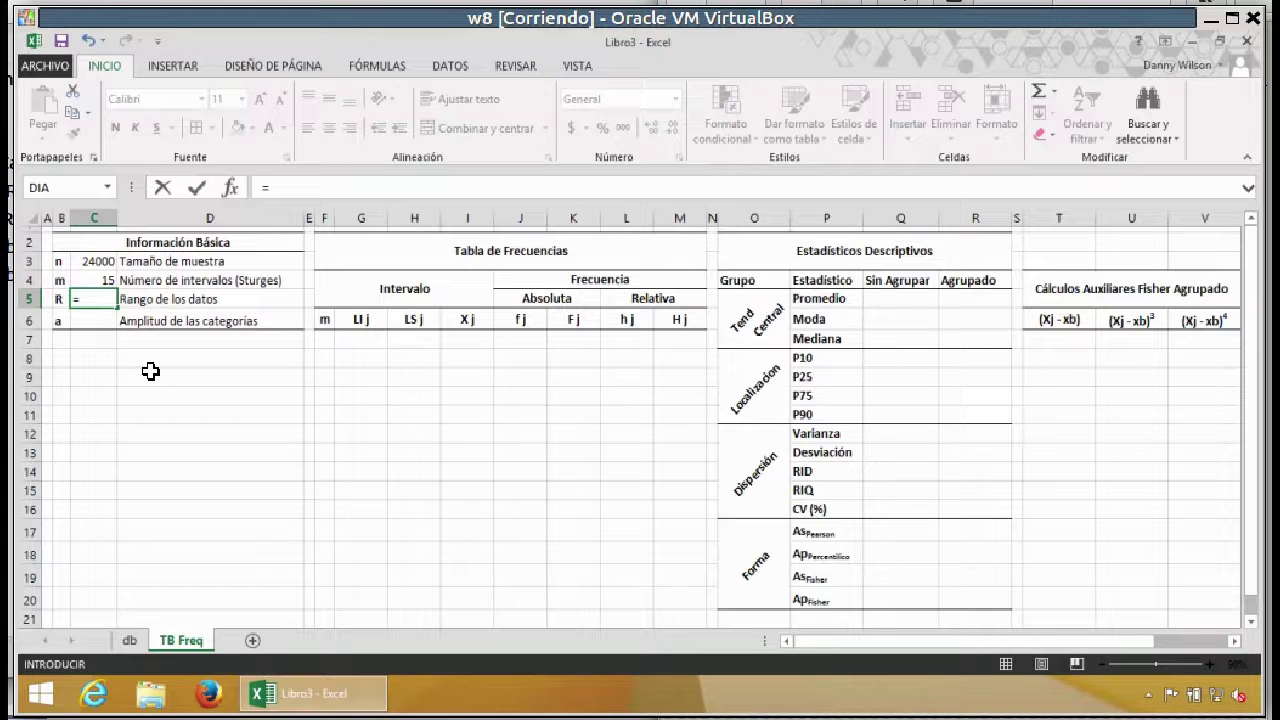
pyautogui.write('max(datos')
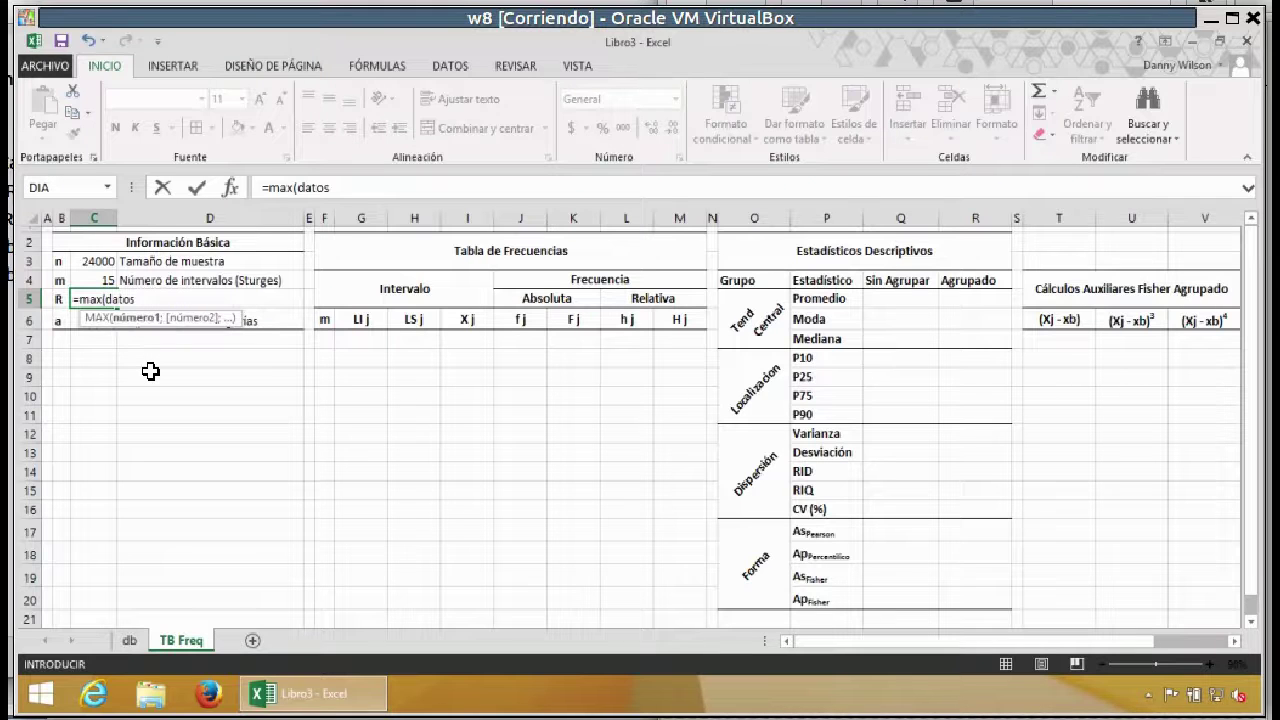
pyautogui.write(')-min(day')
pyautogui.press('BackSpace')
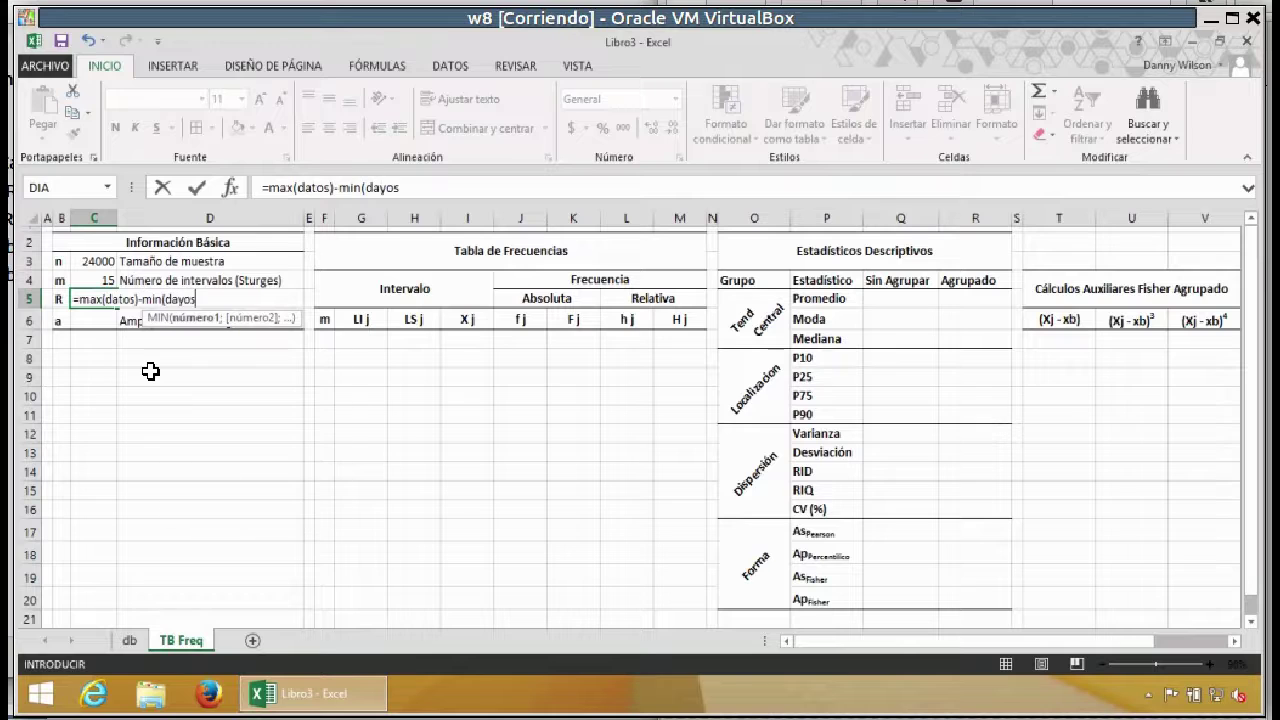
pyautogui.write('t')
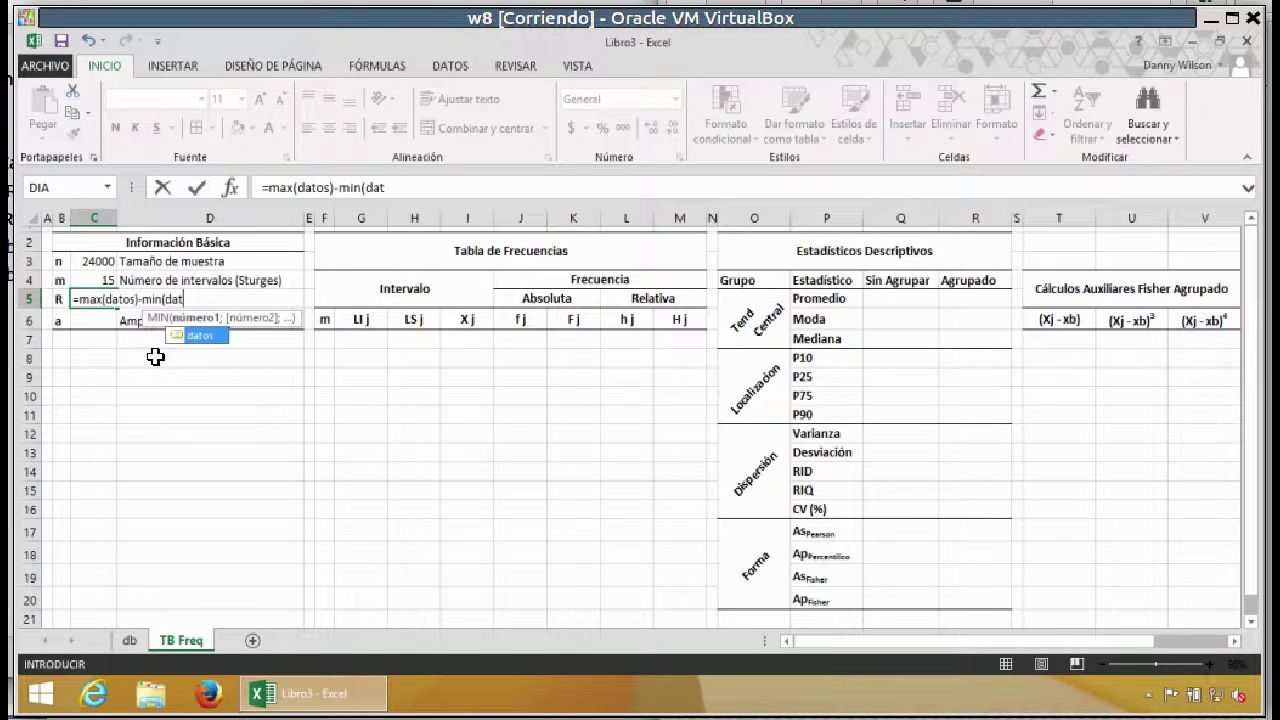
pyautogui.doubleClick(173, 335)
pyautogui.write(')')
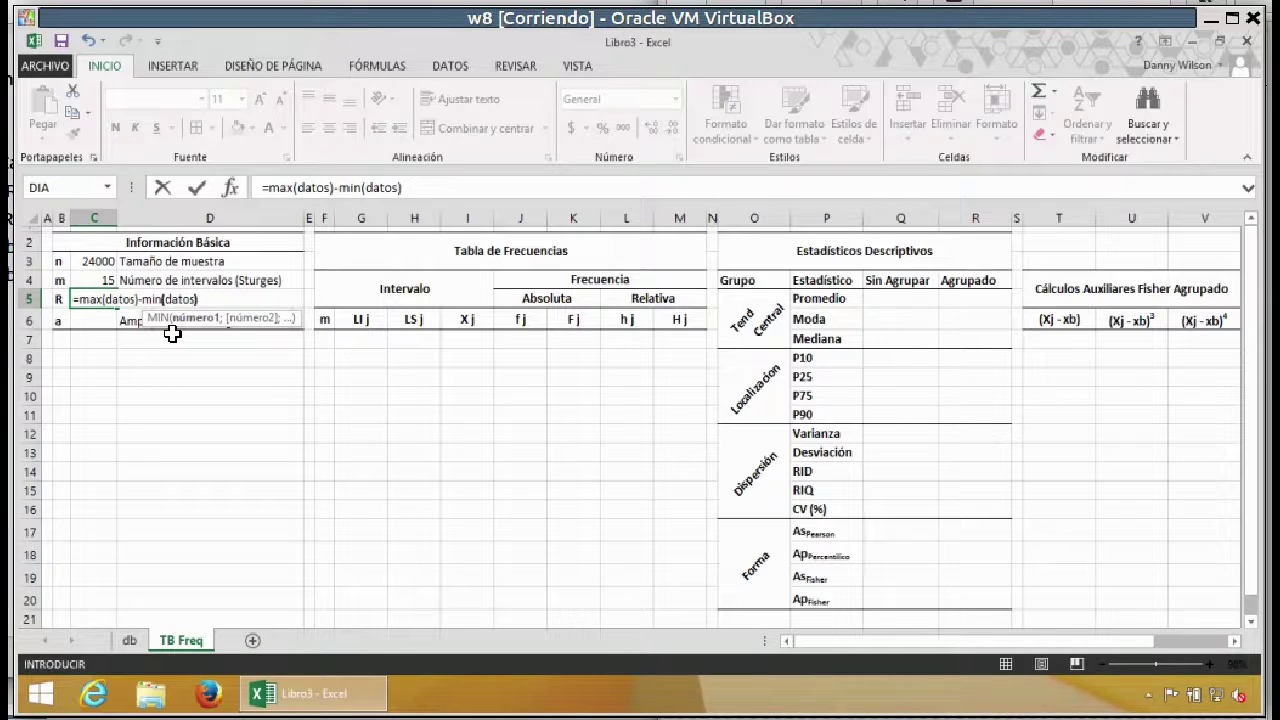
pyautogui.press('Return')
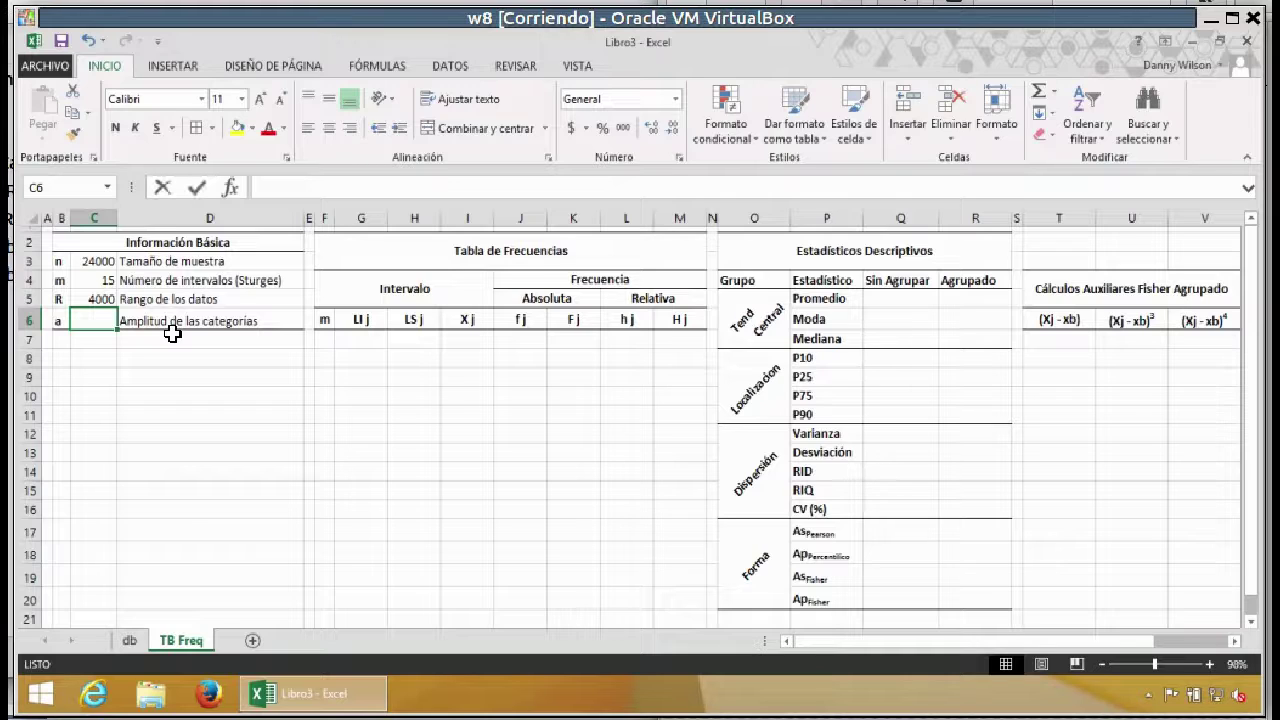
# Step: Calculate the class width a in C6 with =REDONDEAR.MAS(C5/C4;0)
pyautogui.write('=')
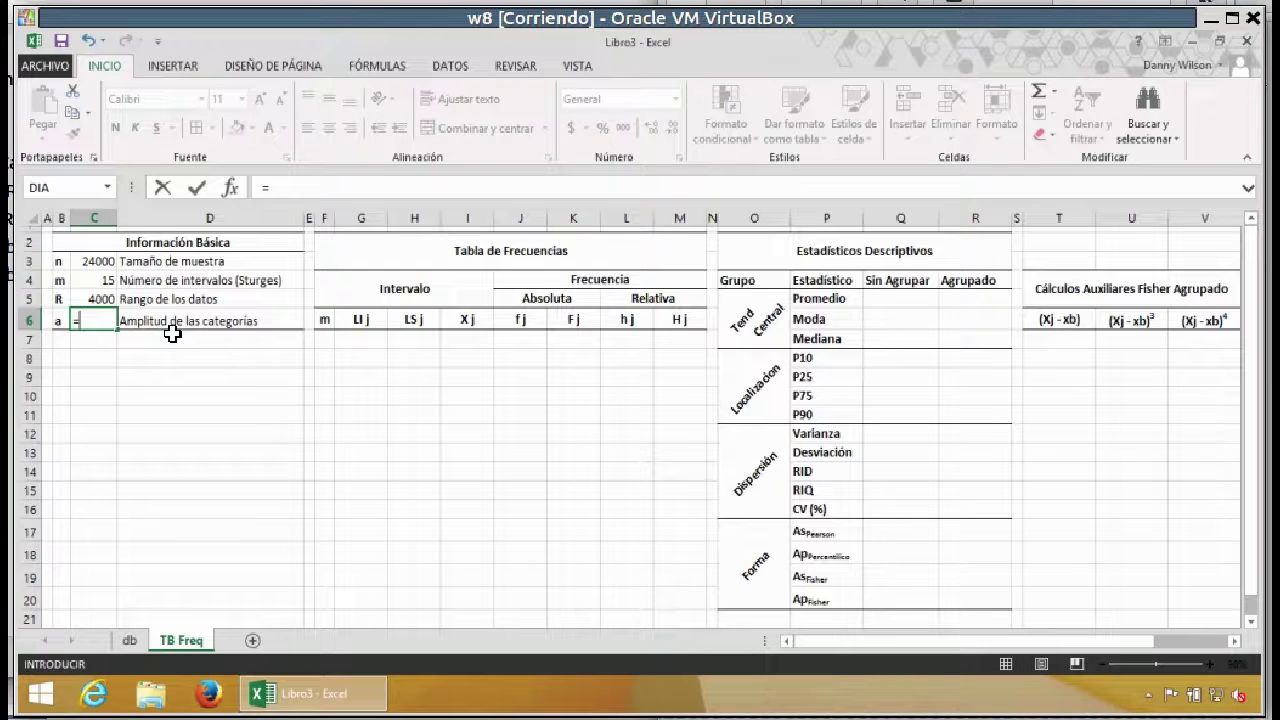
pyautogui.write('red')
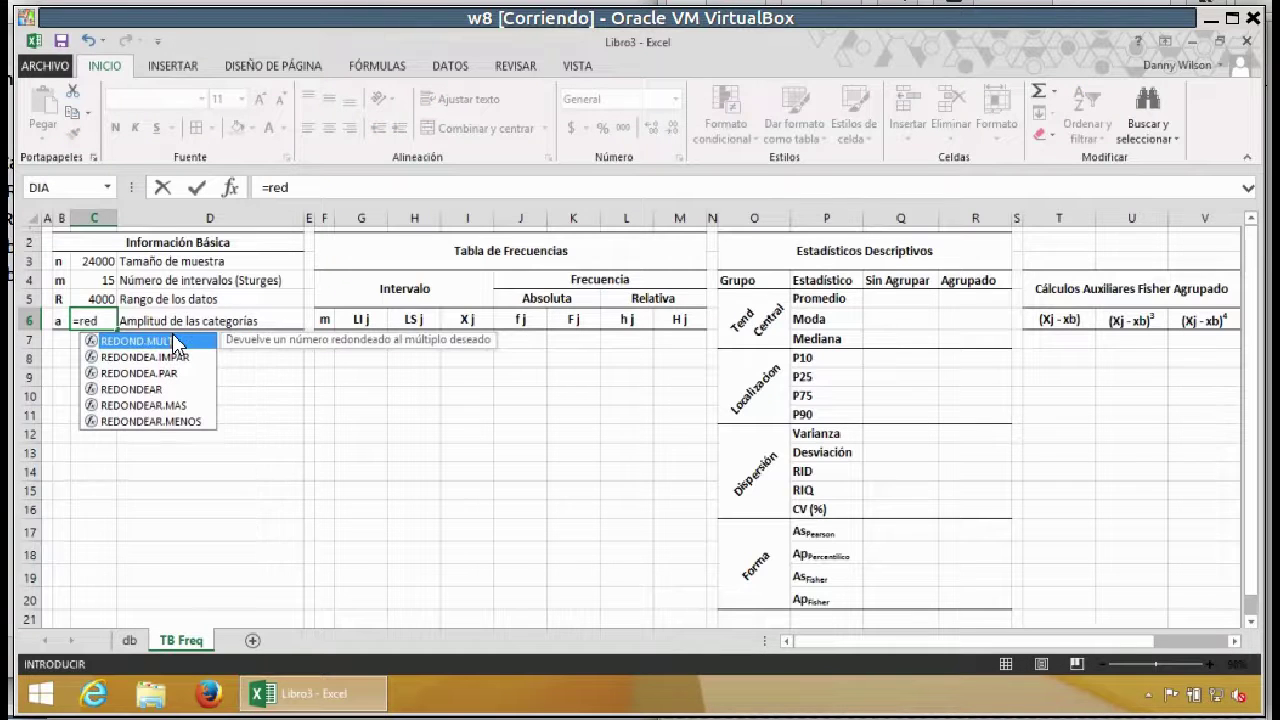
pyautogui.doubleClick(95, 405)
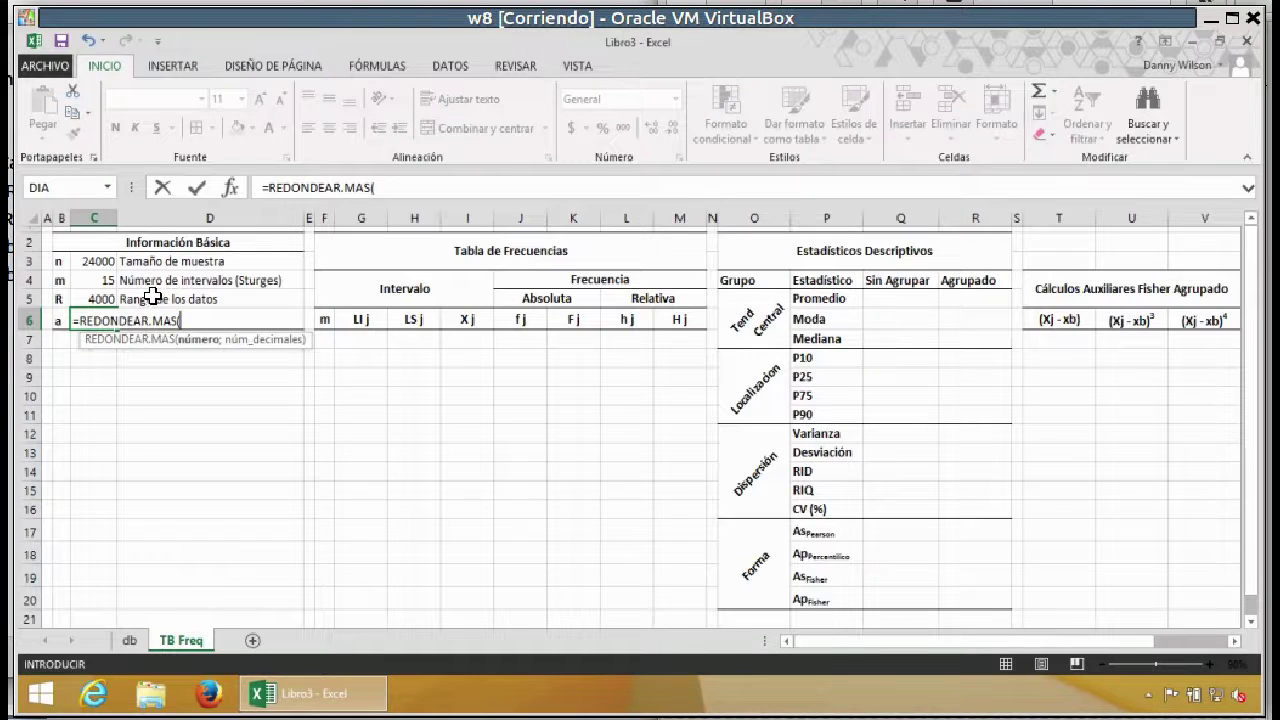
pyautogui.click(93, 296)
pyautogui.write('/')
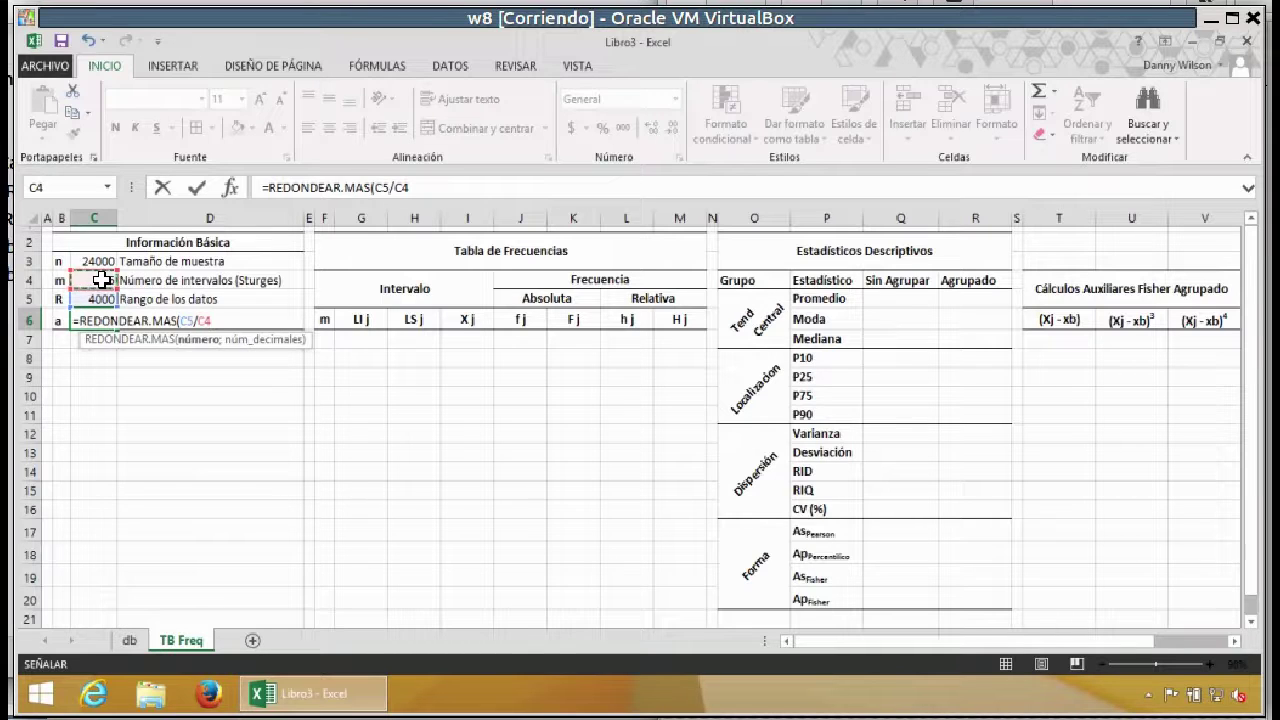
pyautogui.write(';')
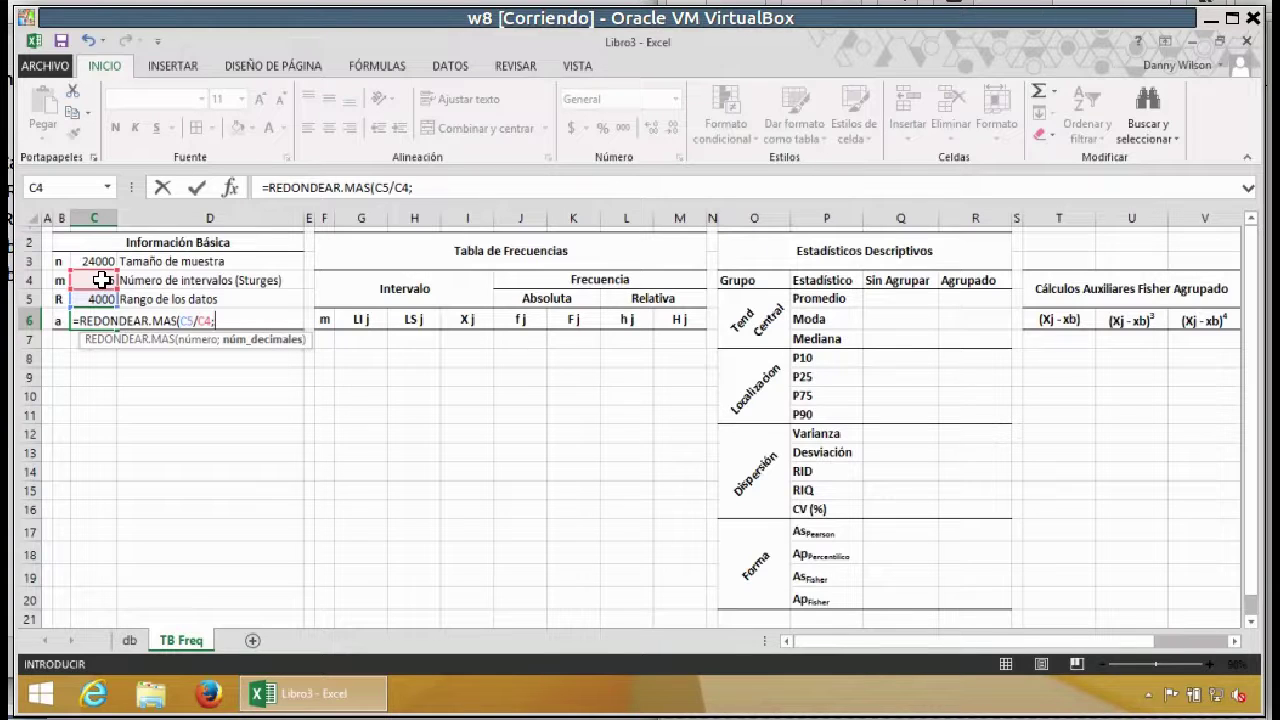
pyautogui.write('0')
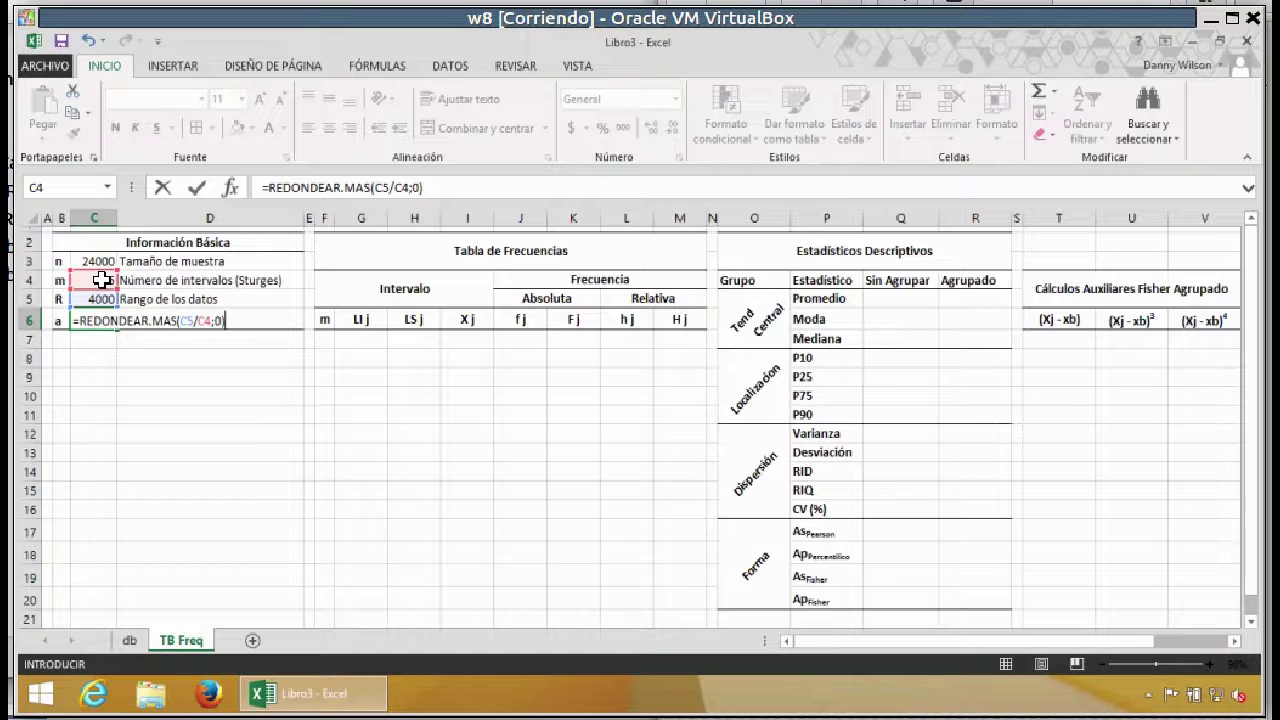
pyautogui.press('Return')
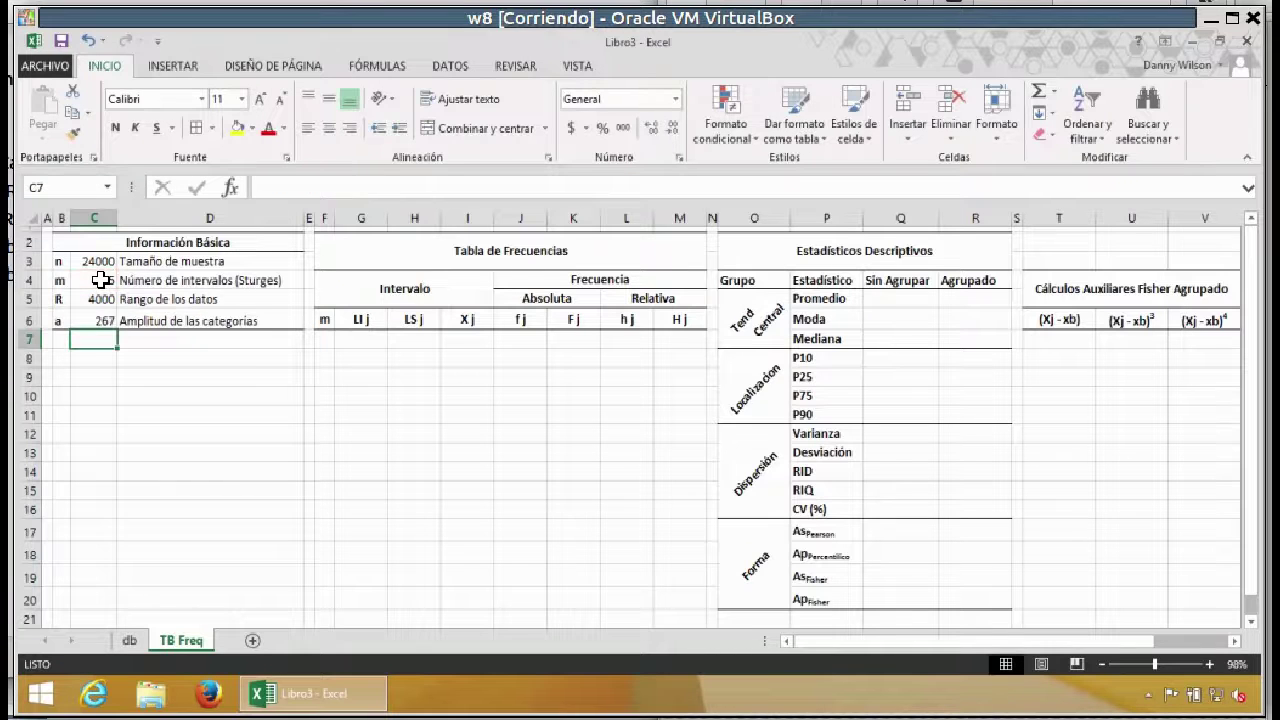
# Step: Examine the basic information results and the Intervalo and Frecuencia headings of the frequency table, including m, LI j, LS j and X j
pyautogui.click(97, 321)
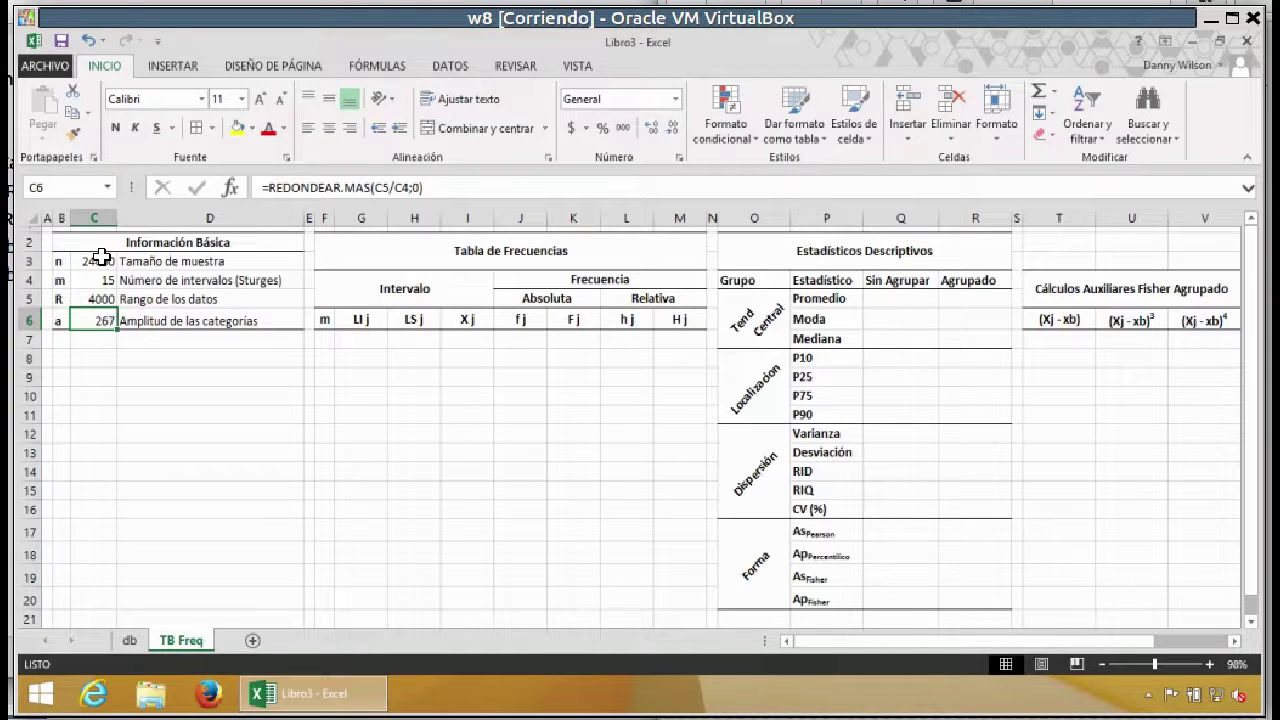
pyautogui.moveTo(98, 260); pyautogui.dragTo(116, 314)
pyautogui.click(436, 254)
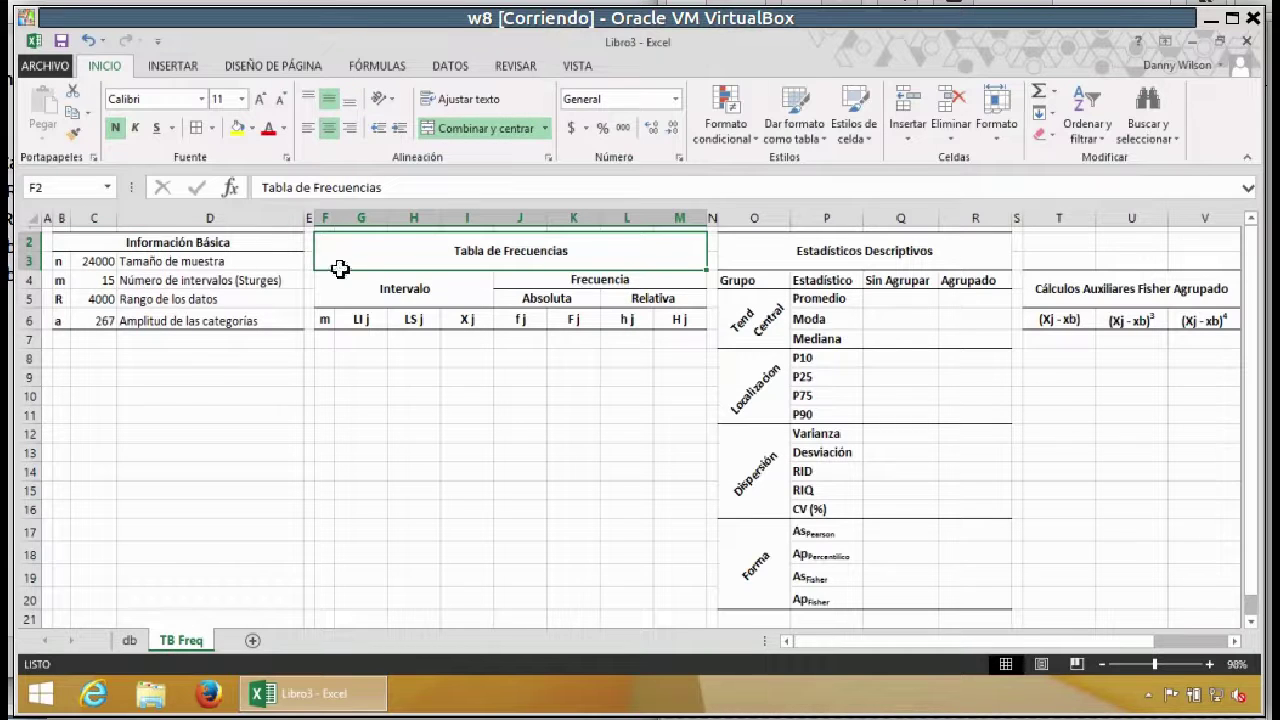
pyautogui.click(103, 283)
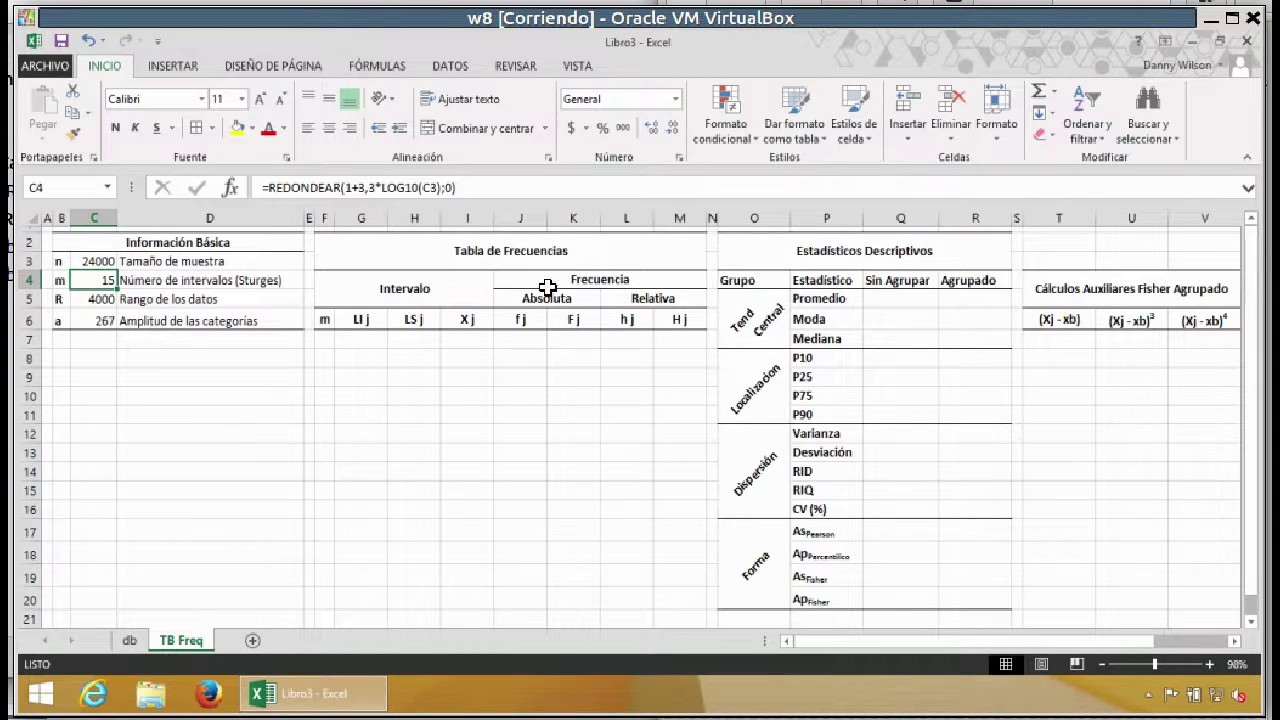
pyautogui.click(384, 288)
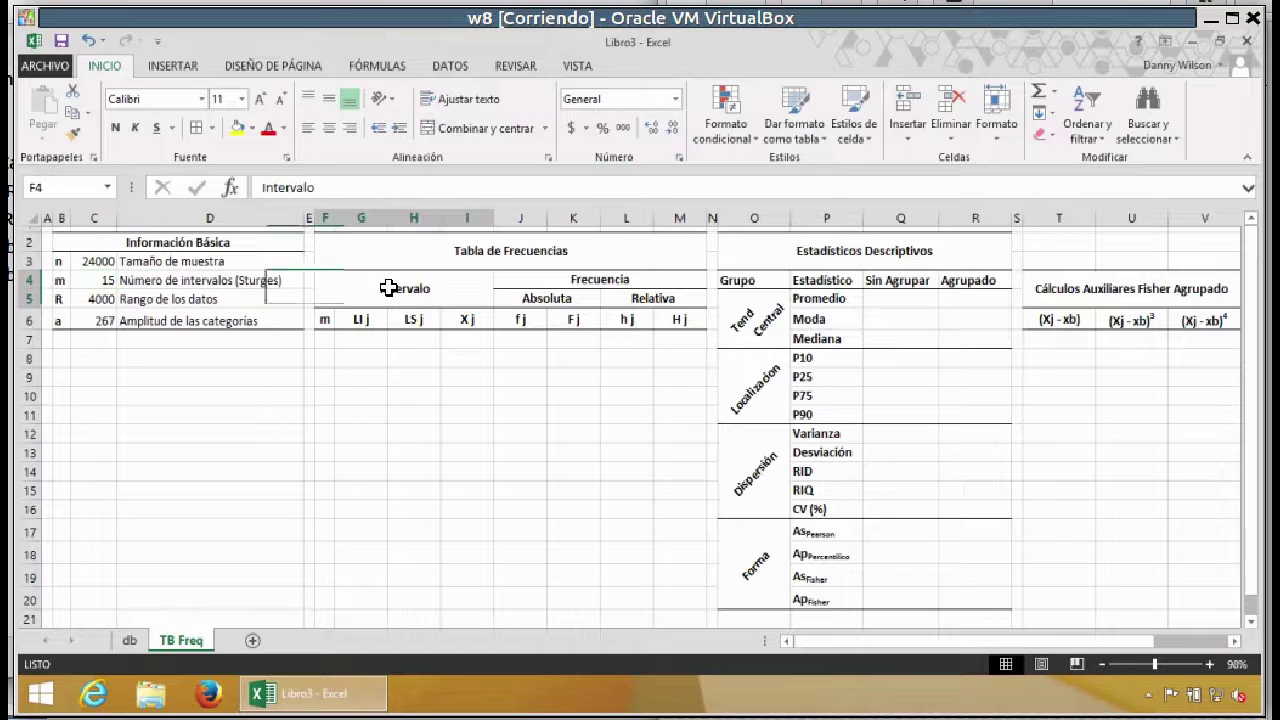
pyautogui.keyDown('shift'); pyautogui.click(462, 320); pyautogui.keyUp('shift')
pyautogui.click(586, 279)
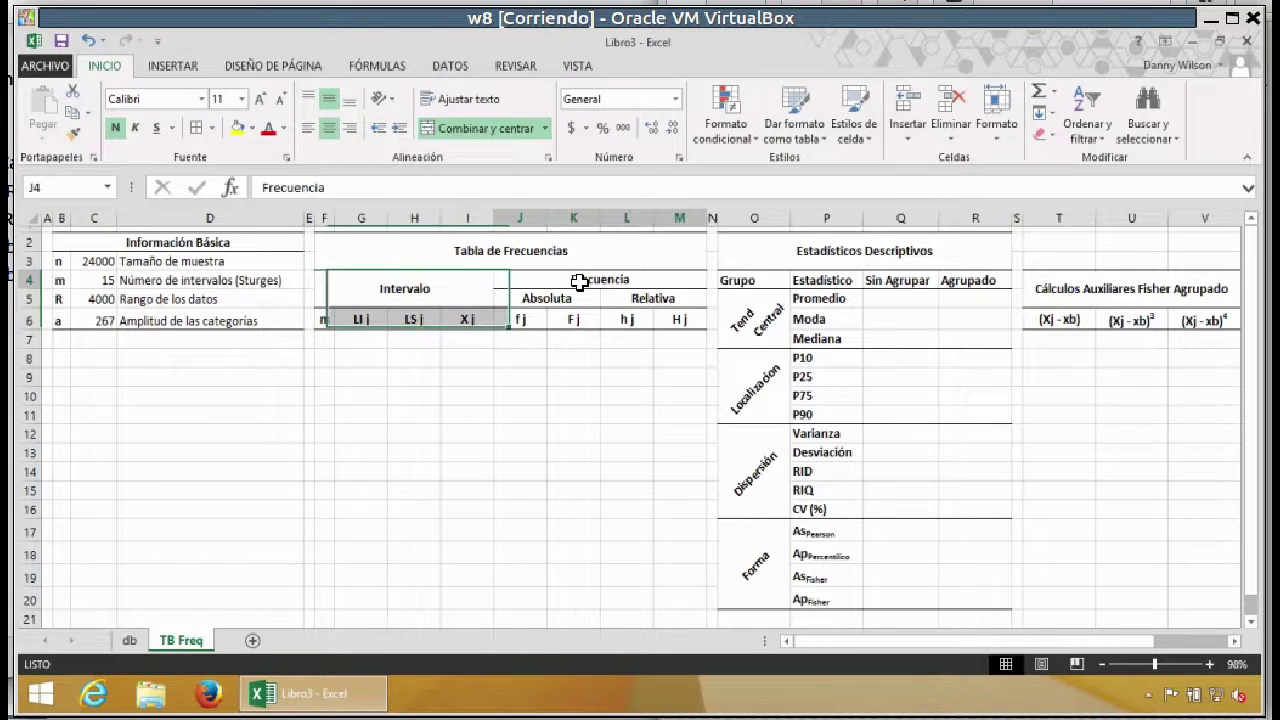
pyautogui.keyDown('shift'); pyautogui.click(665, 320); pyautogui.keyUp('shift')
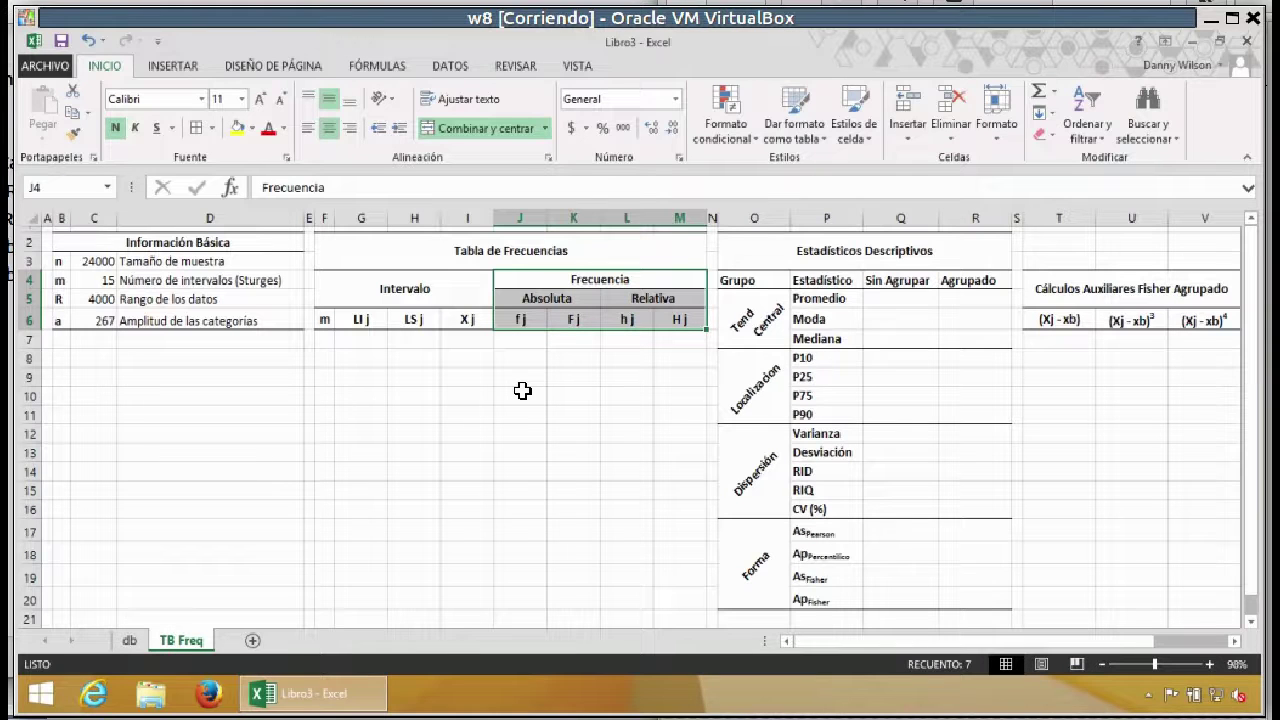
pyautogui.keyDown('ctrl'); pyautogui.click(374, 290); pyautogui.keyUp('ctrl')
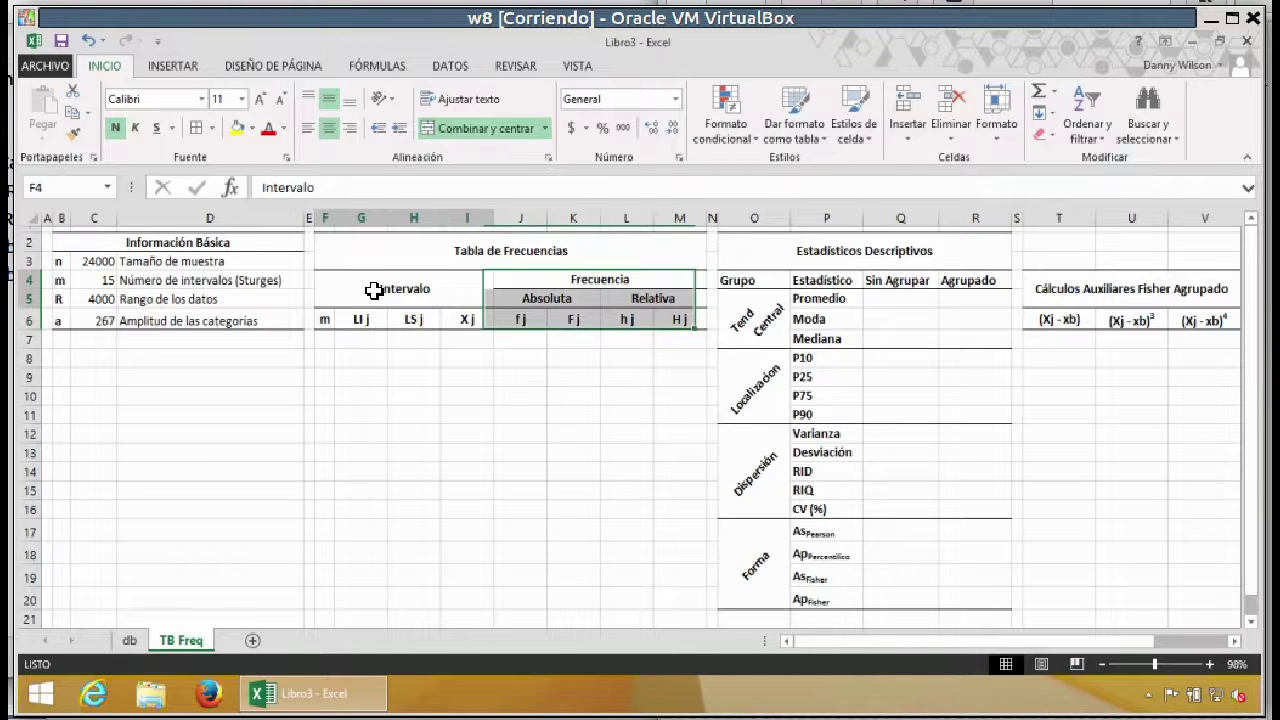
pyautogui.click(374, 290)
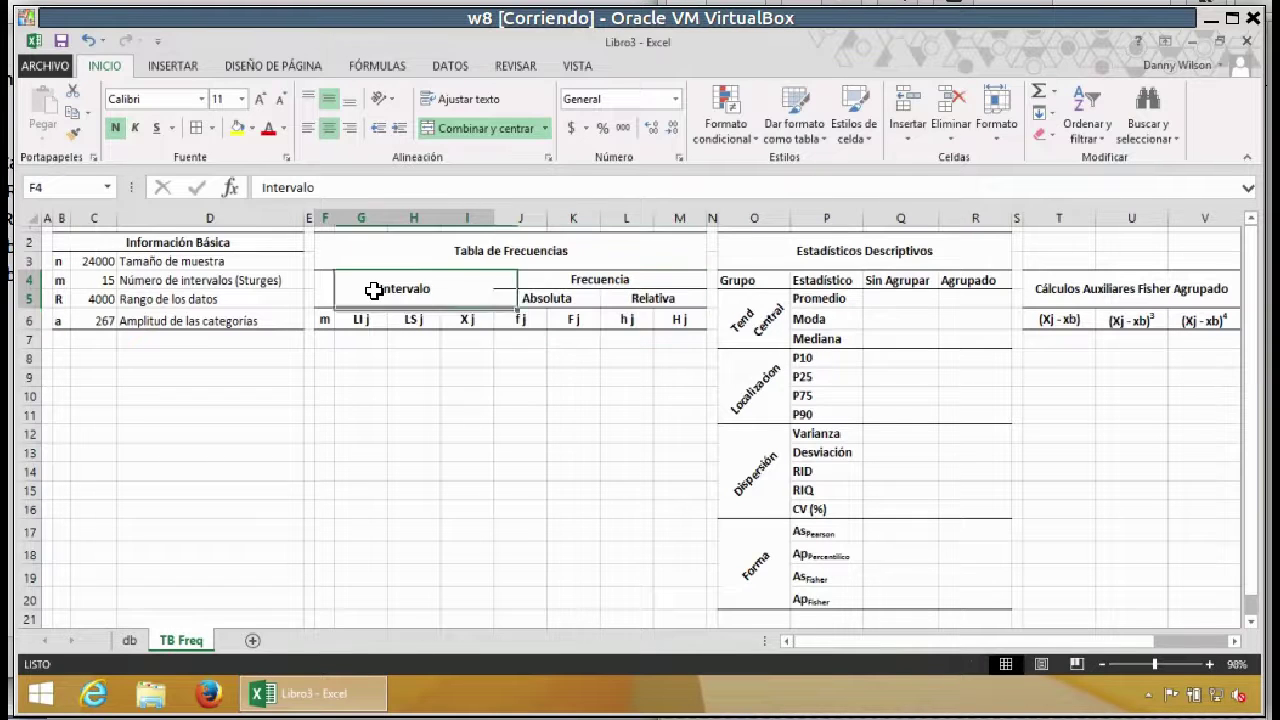
pyautogui.click(325, 320)
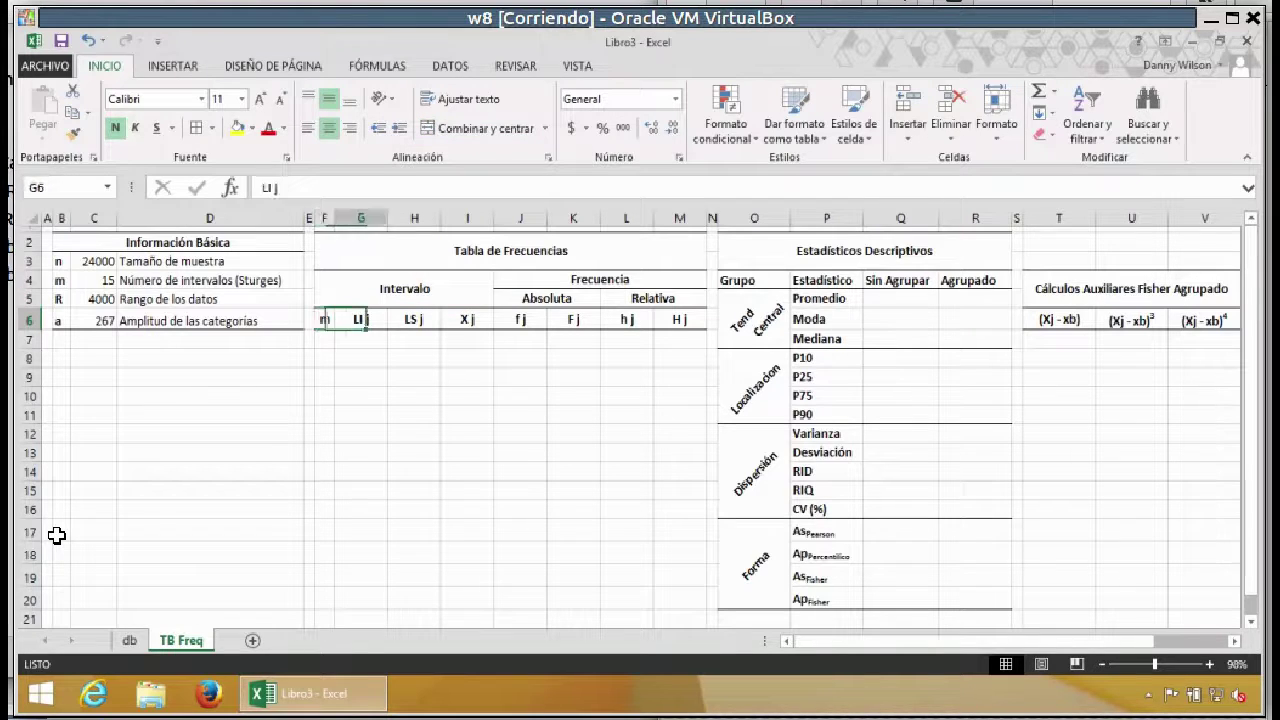
pyautogui.press('Right')
pyautogui.press('Right')
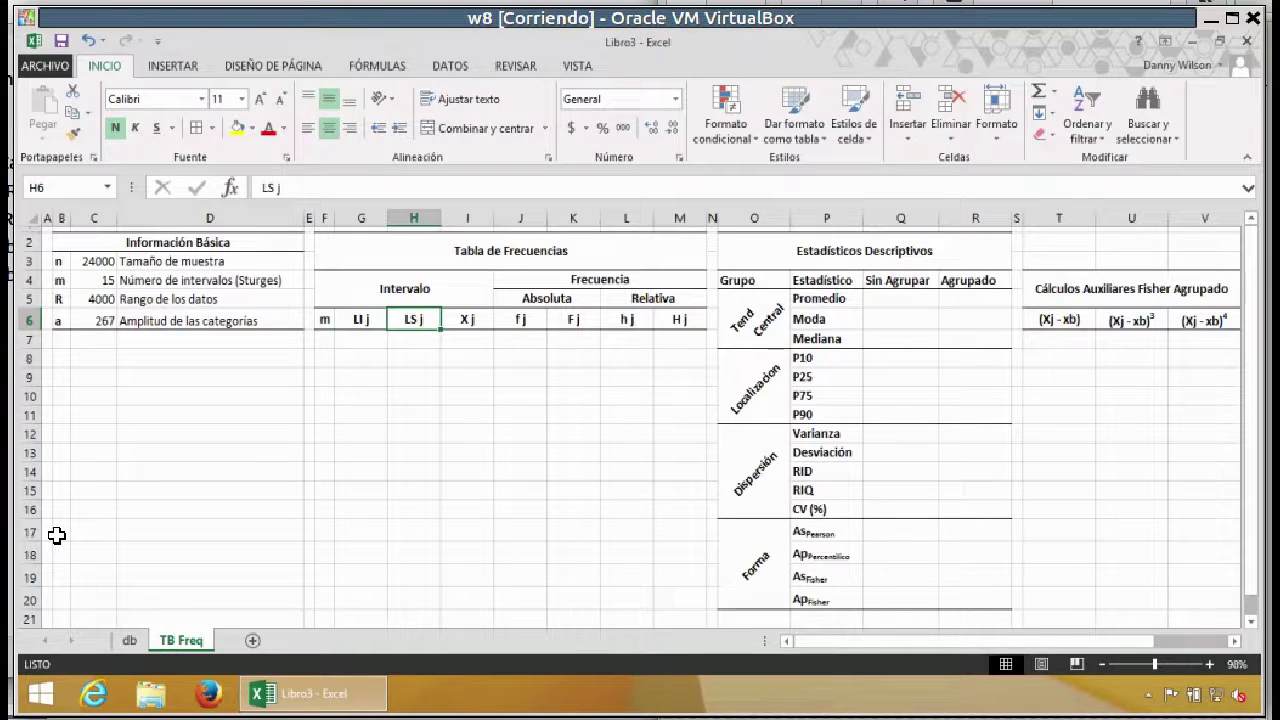
pyautogui.press('Right')
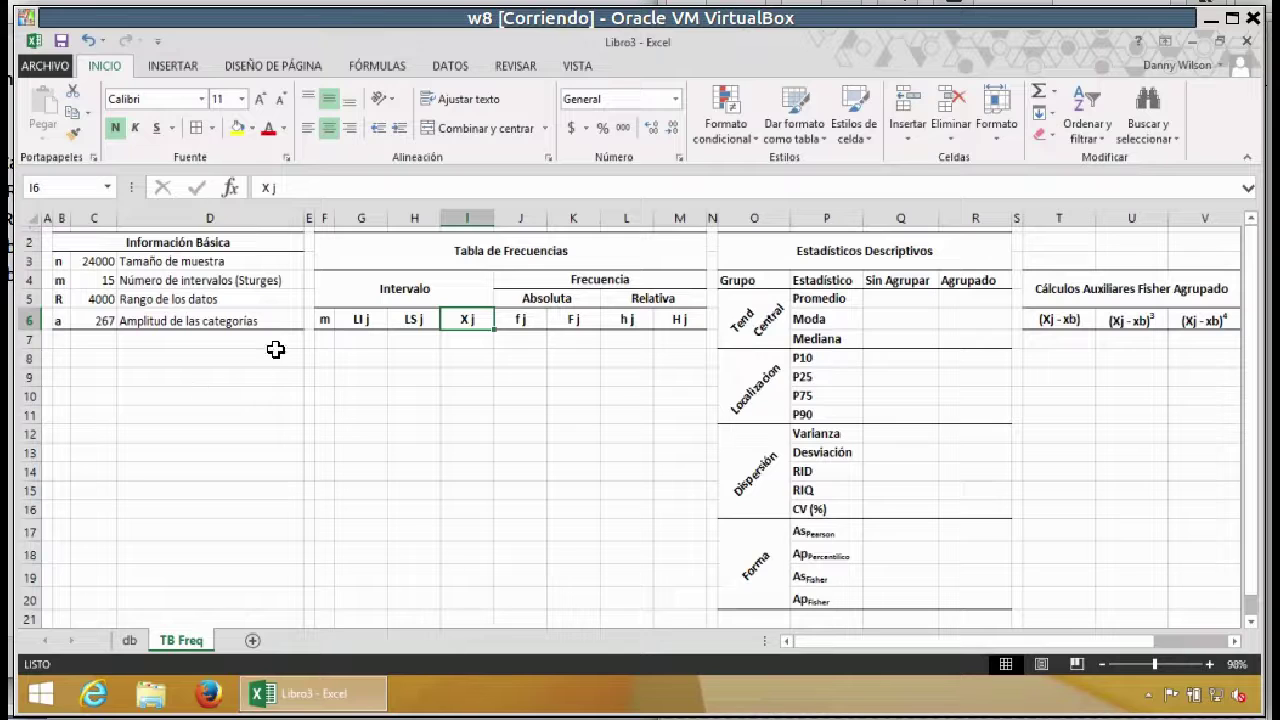
# Step: Number the intervals from 1 to 15 in the m column, F7:F21, by extending the series 1, 2
pyautogui.click(328, 339)
pyautogui.write('1')
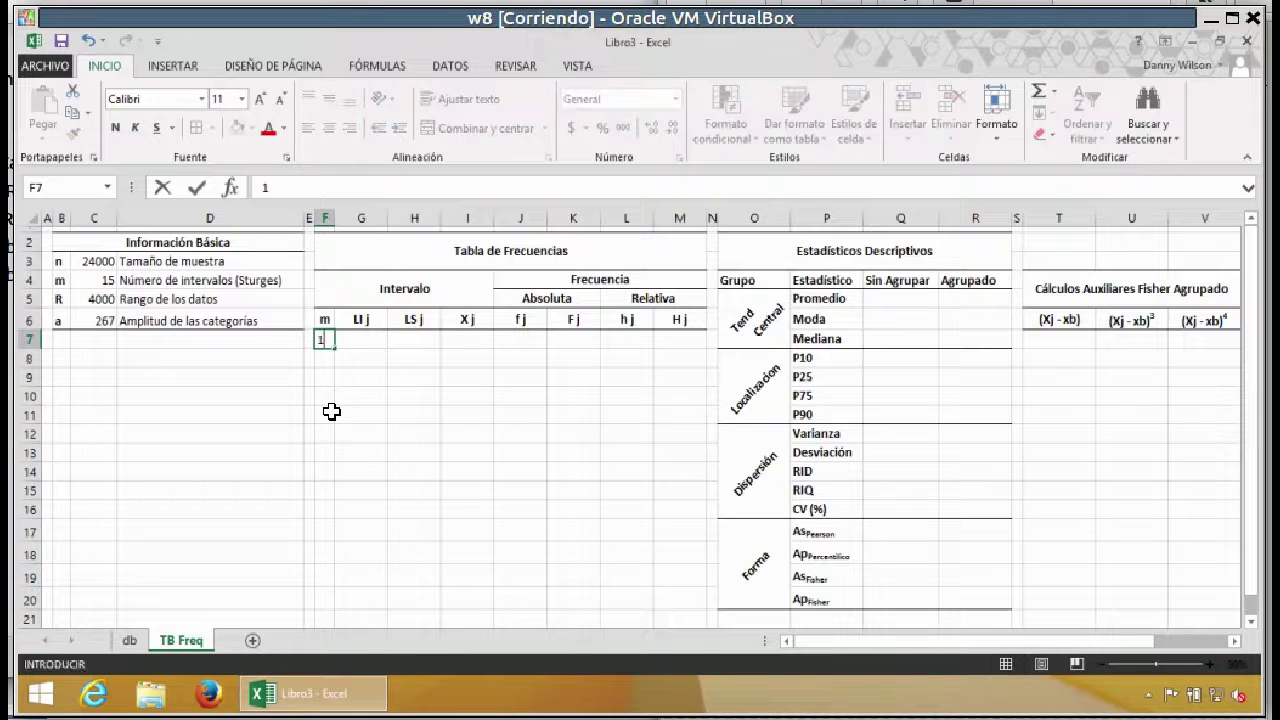
pyautogui.press('Return')
pyautogui.write('2')
pyautogui.press('Return')
pyautogui.press('Up')
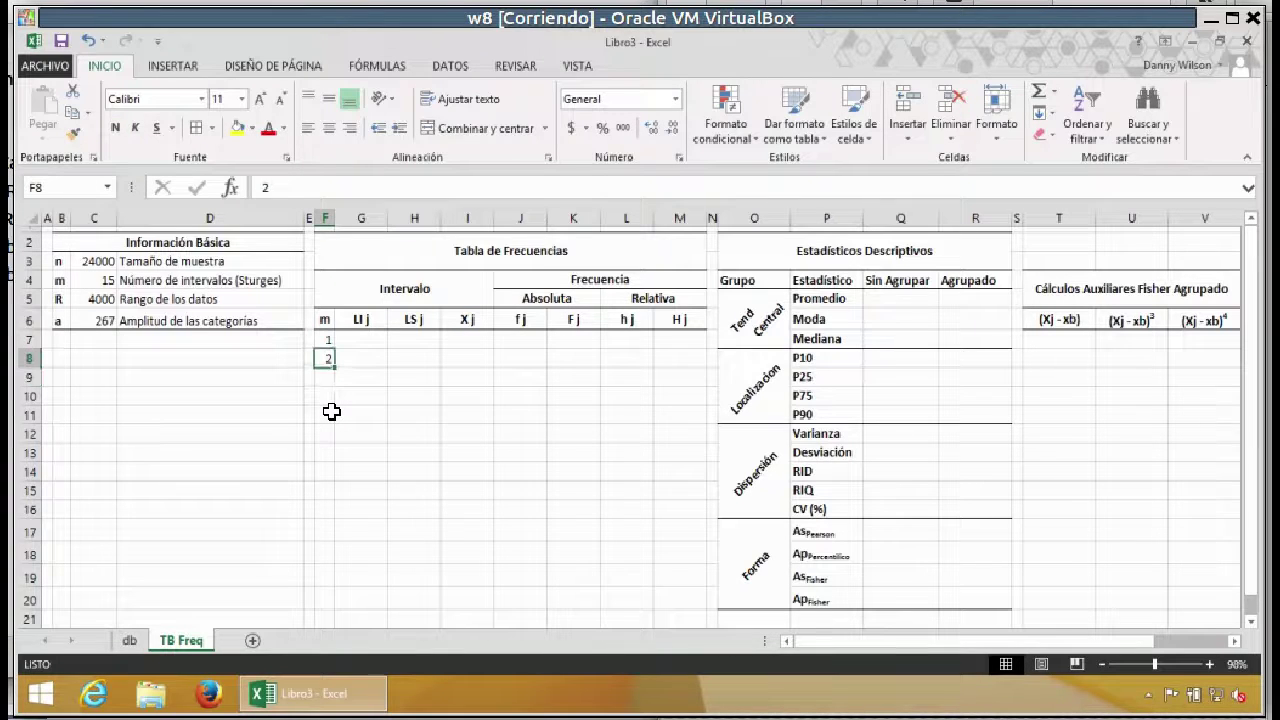
pyautogui.hotkey('shift', 'Up')
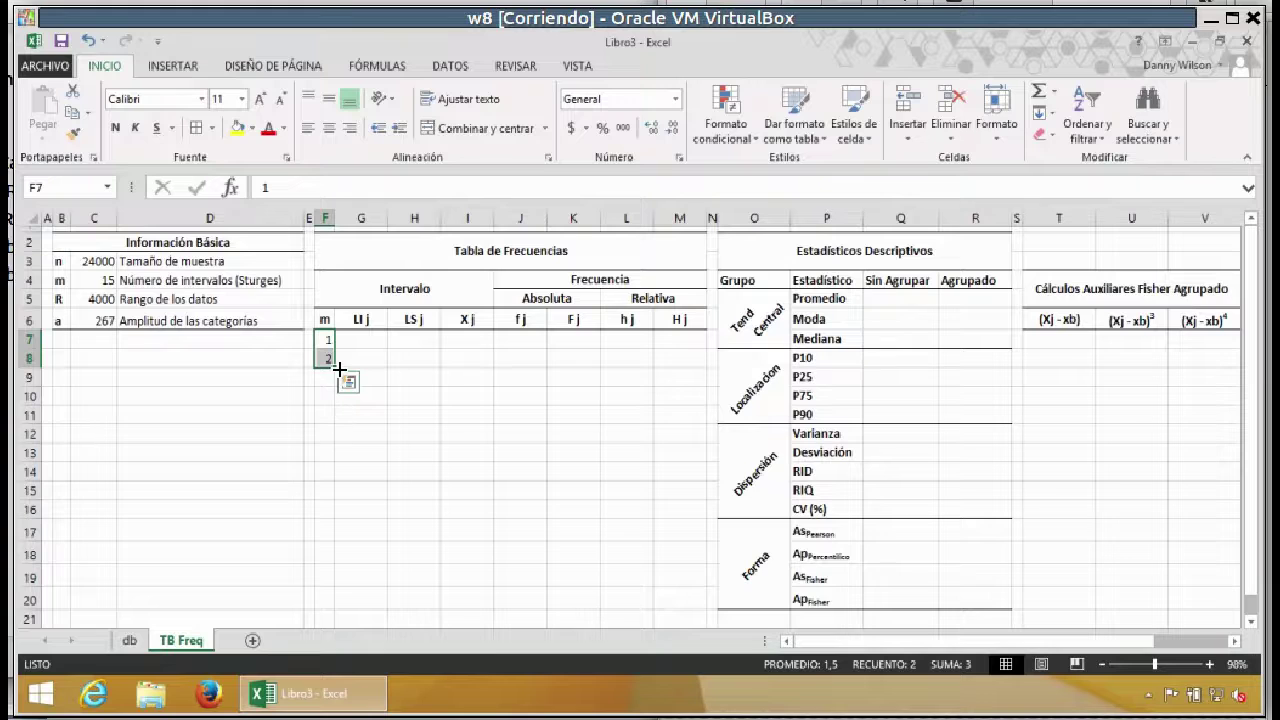
pyautogui.moveTo(335, 367); pyautogui.dragTo(318, 626)
# Step: Calculate the first interval's lower limit LI j in G7 with =MIN(datos)
pyautogui.click(363, 338)
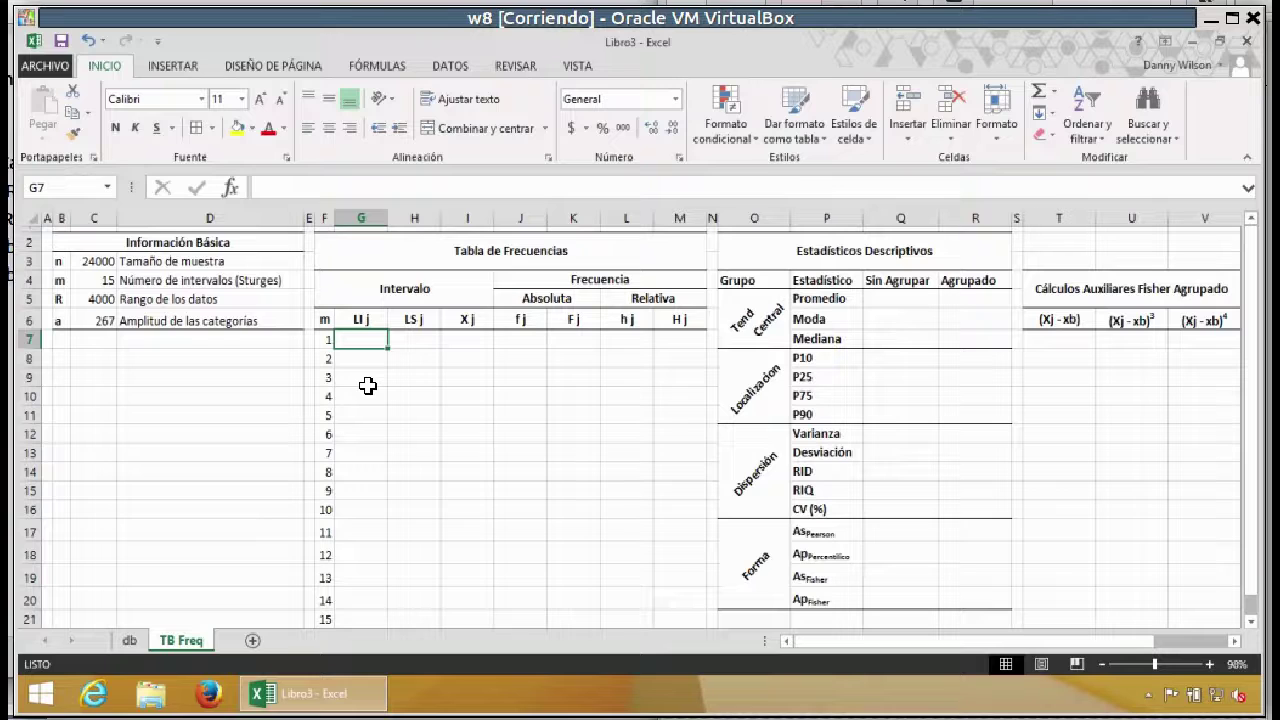
pyautogui.write('=')
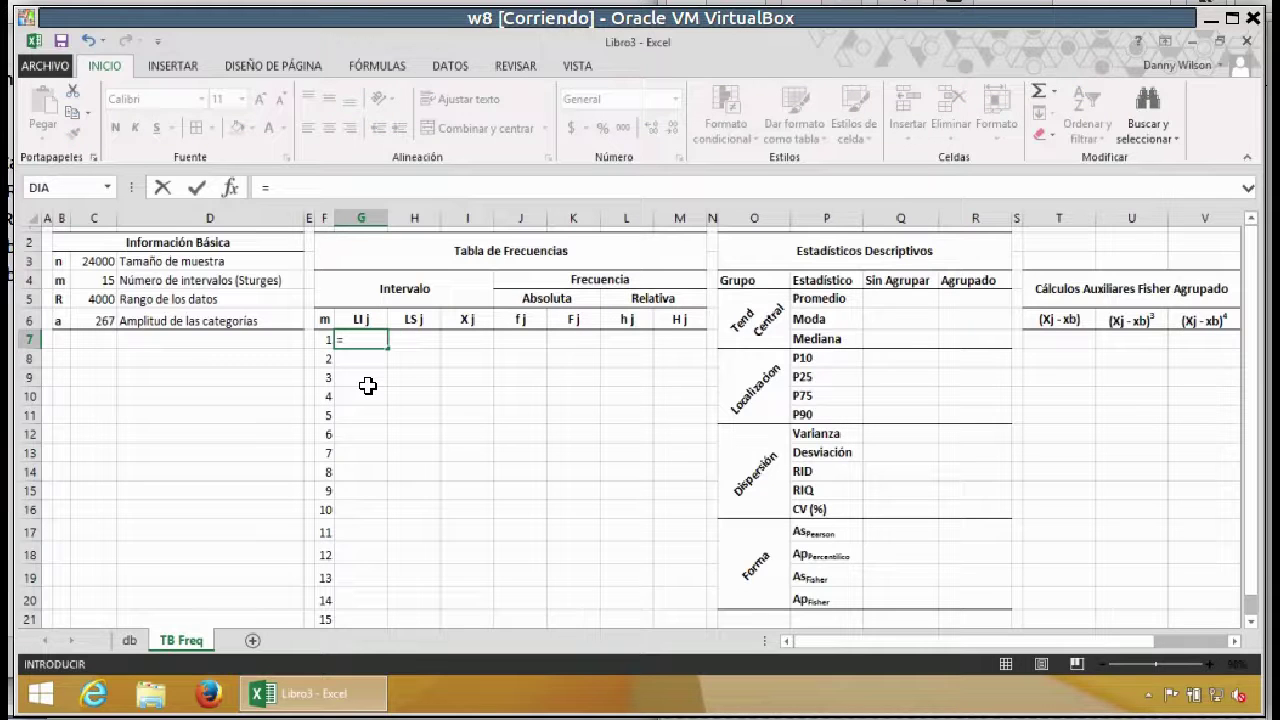
pyautogui.write('min')
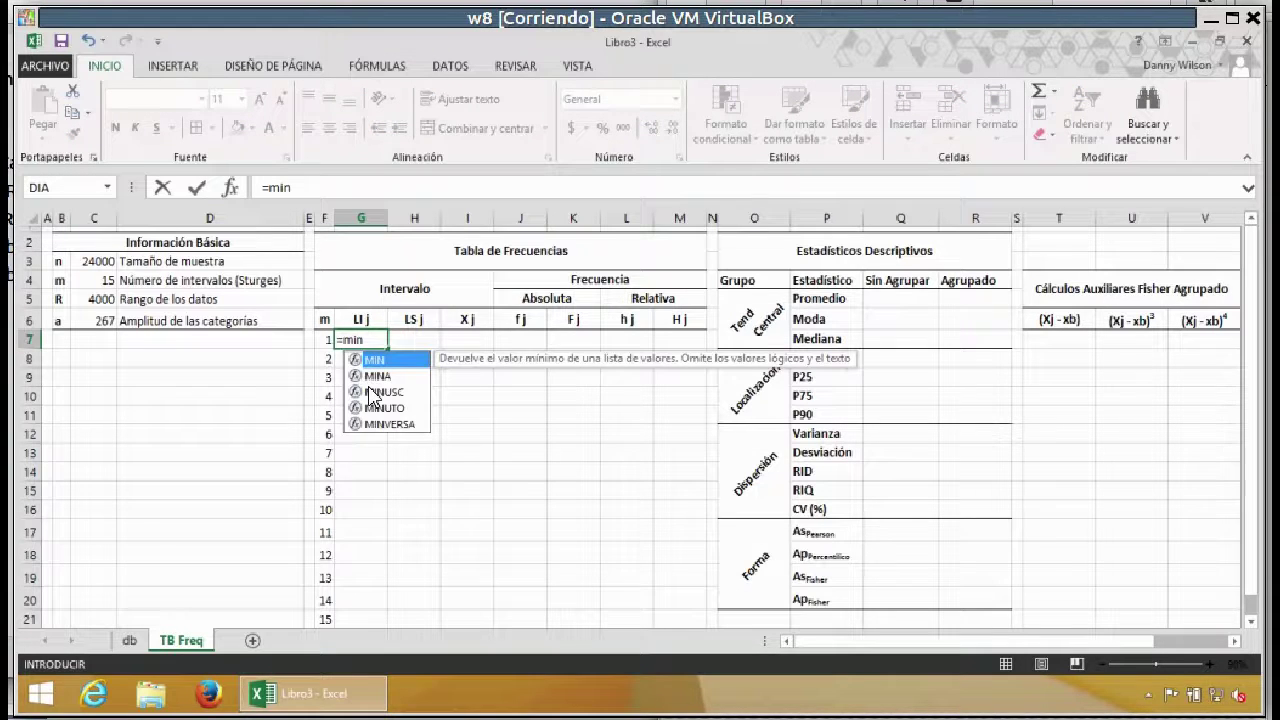
pyautogui.write('(d')
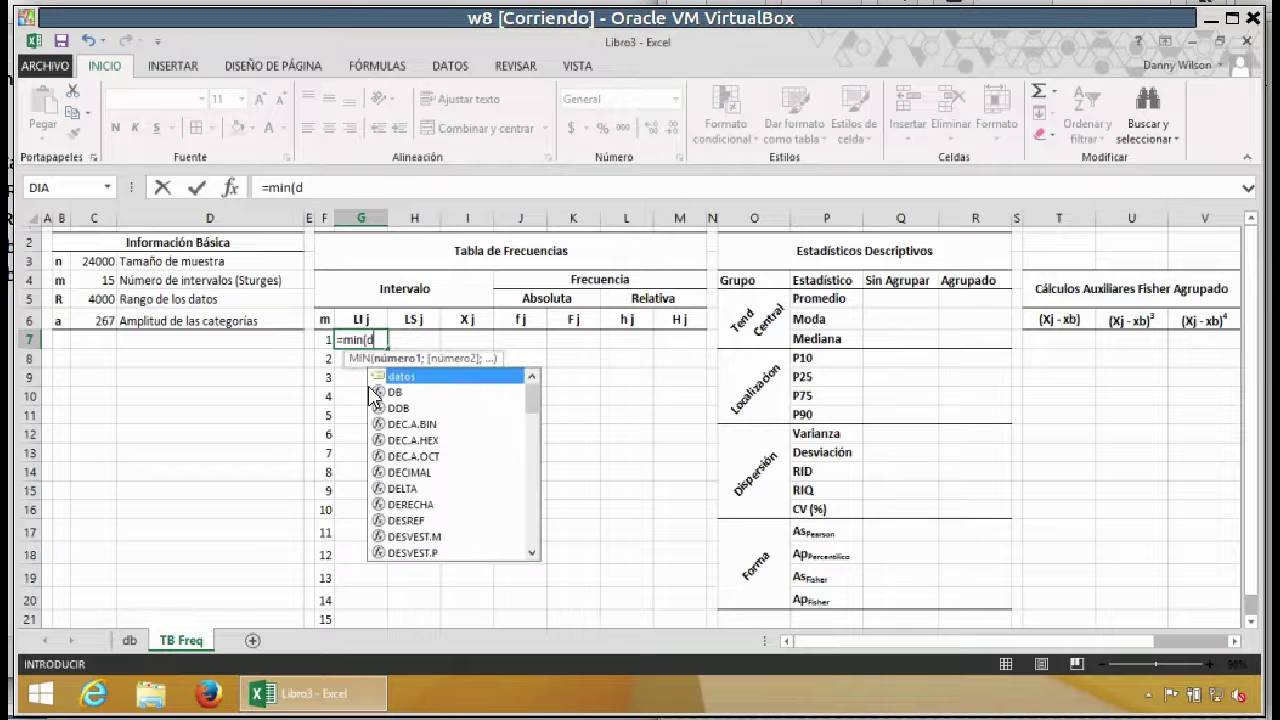
pyautogui.doubleClick(381, 374)
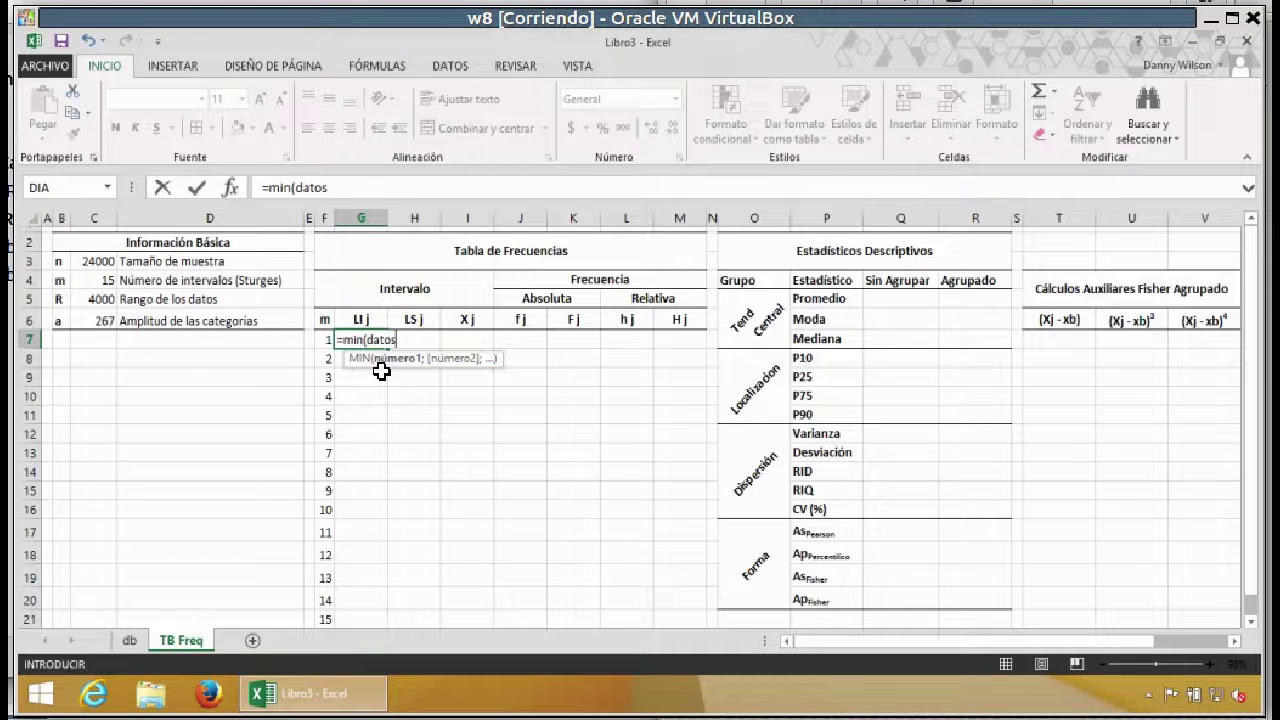
pyautogui.press('Return')
pyautogui.press('Up')
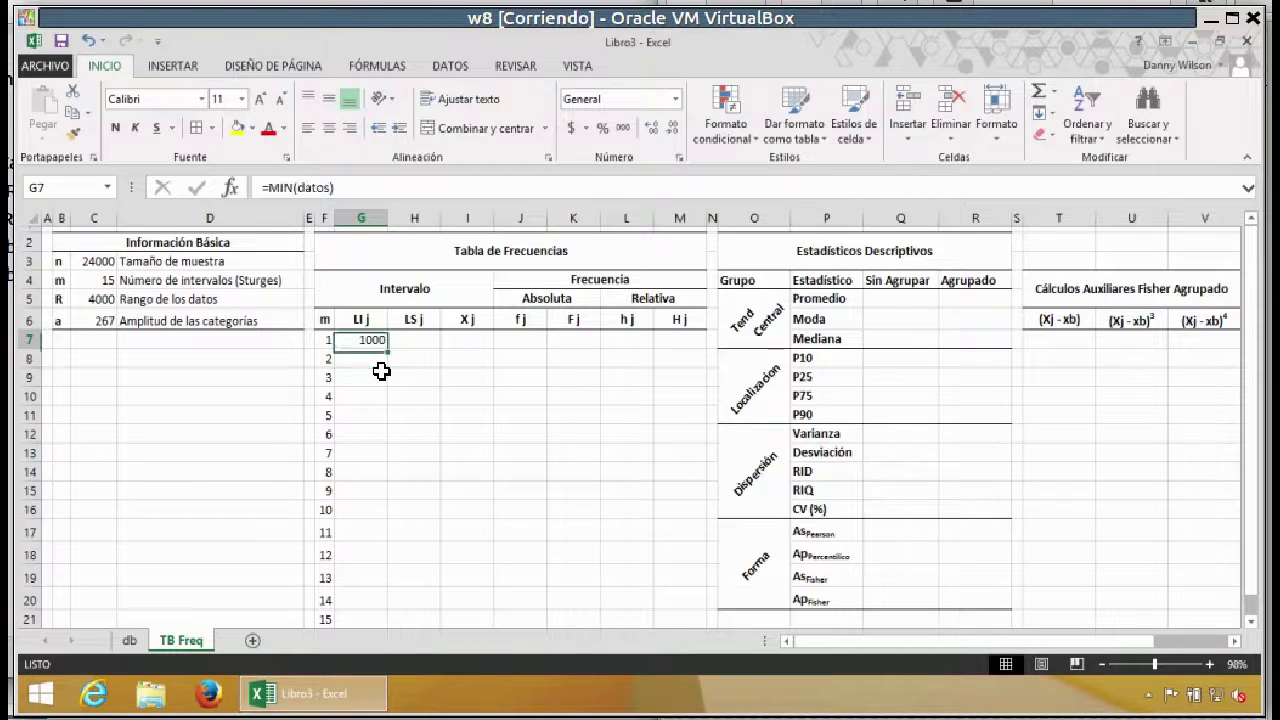
# Step: Calculate the first interval's upper limit LS j in H7 with =G7+C$6, keeping the class width's row fixed
pyautogui.press('Right')
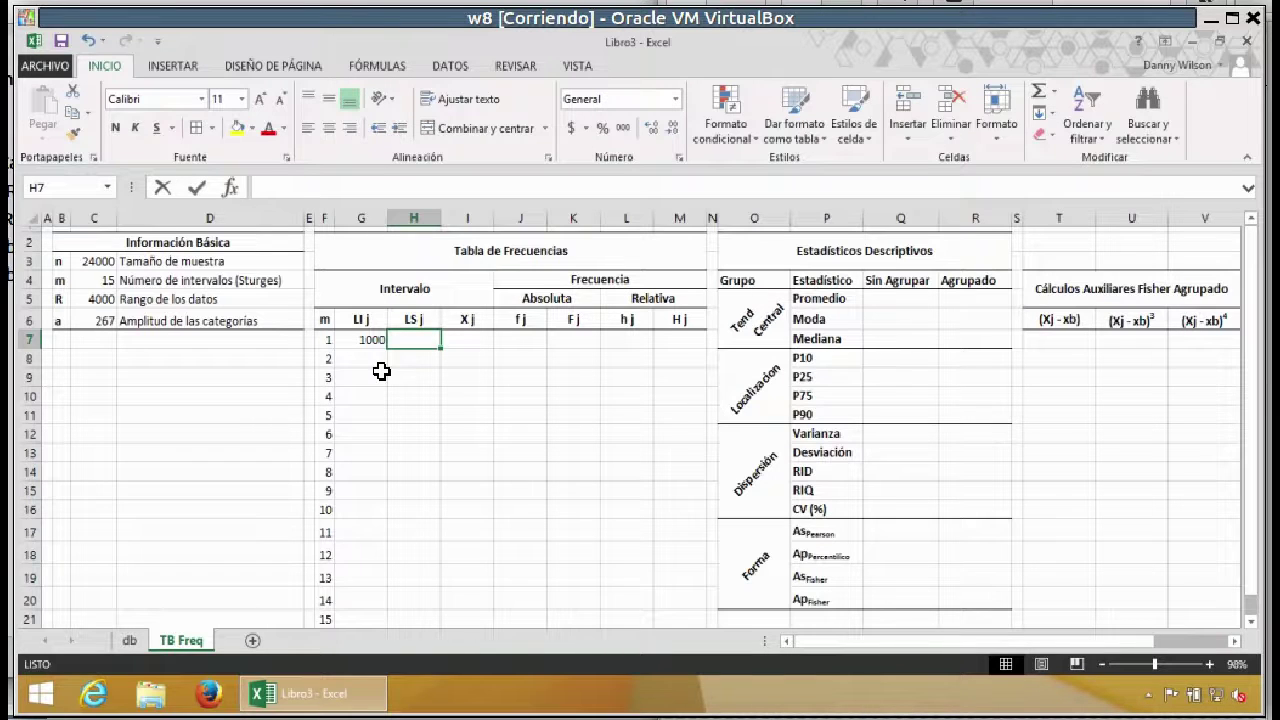
pyautogui.write('=')
pyautogui.press('Left')
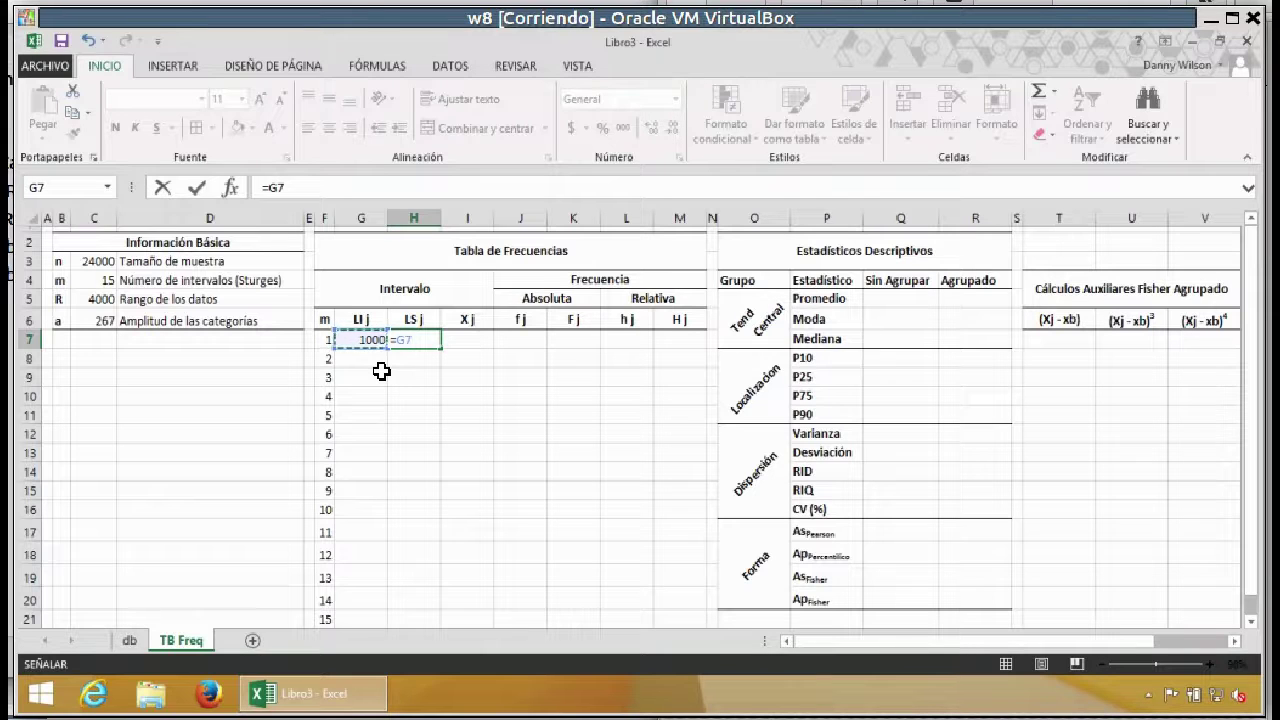
pyautogui.write('+')
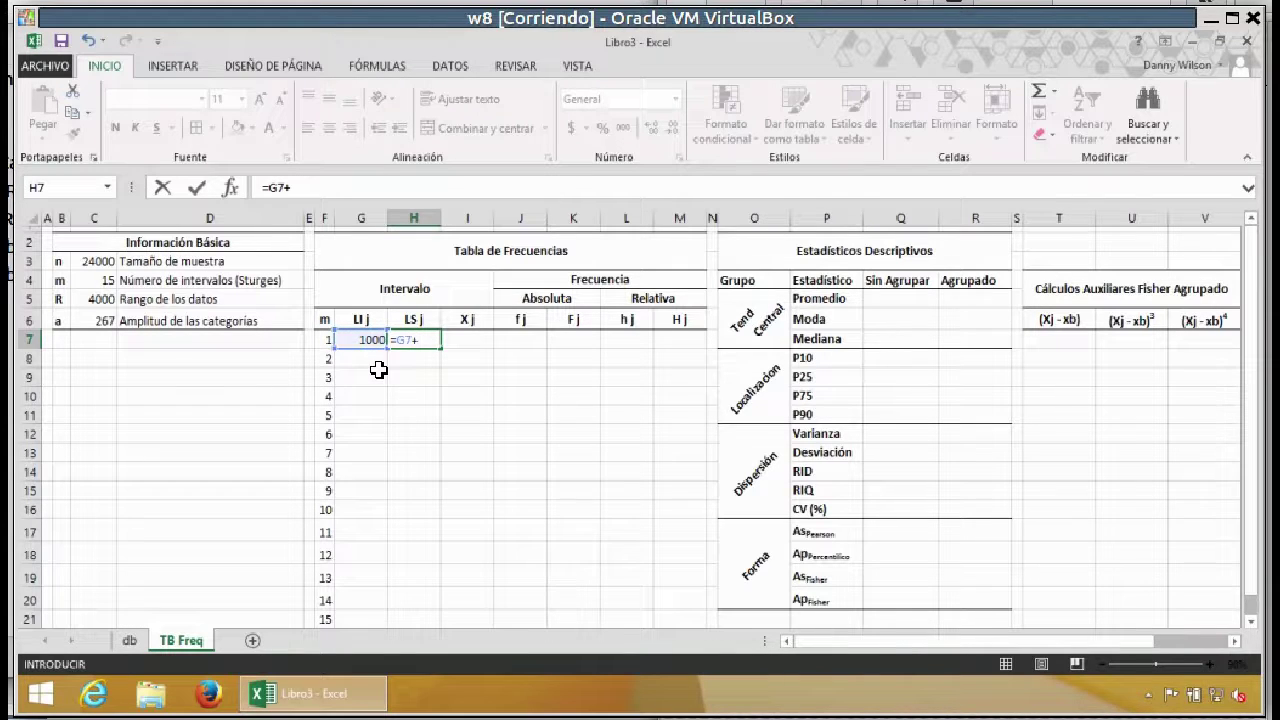
pyautogui.click(101, 318)
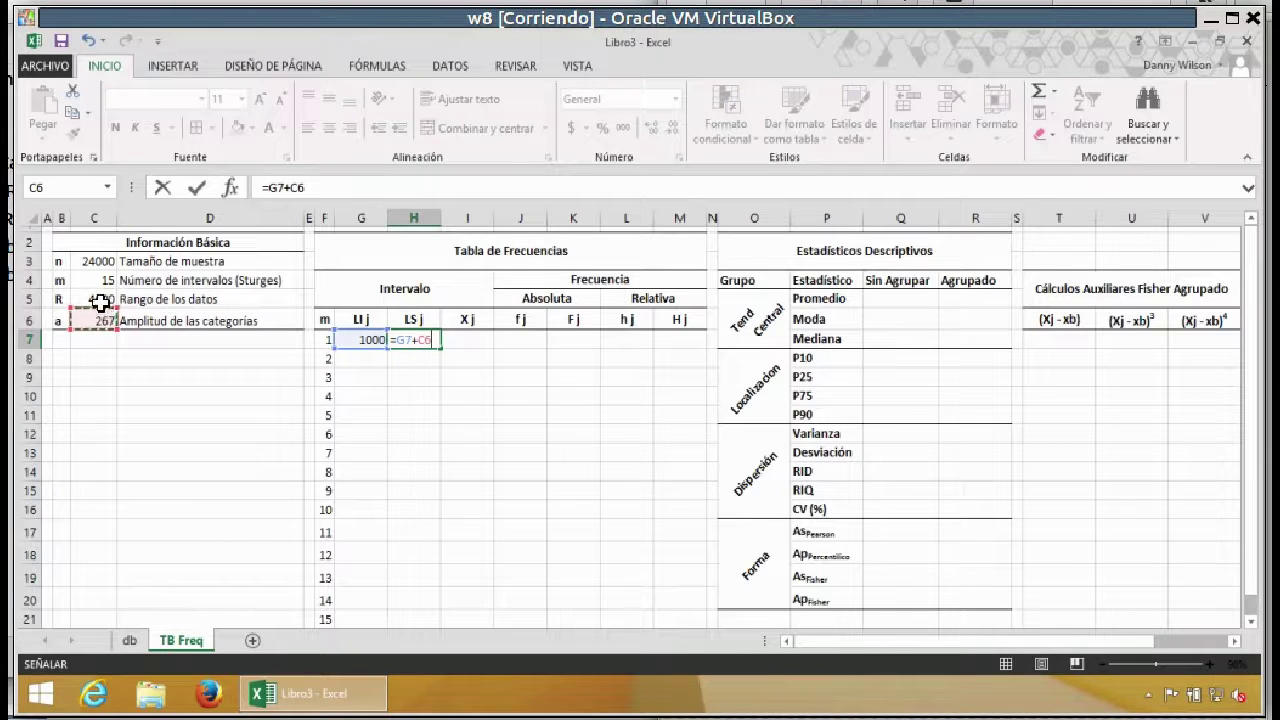
pyautogui.click(426, 339)
pyautogui.write('$')
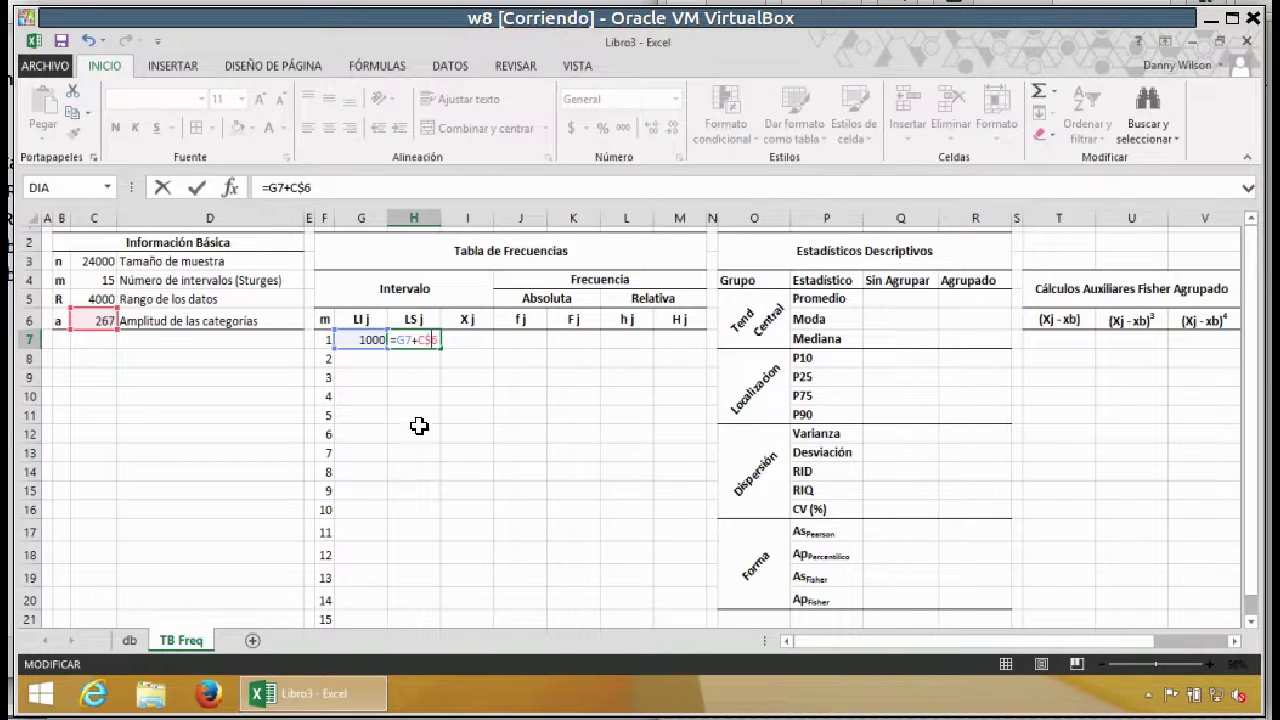
pyautogui.click(300, 187)
pyautogui.press('Return')
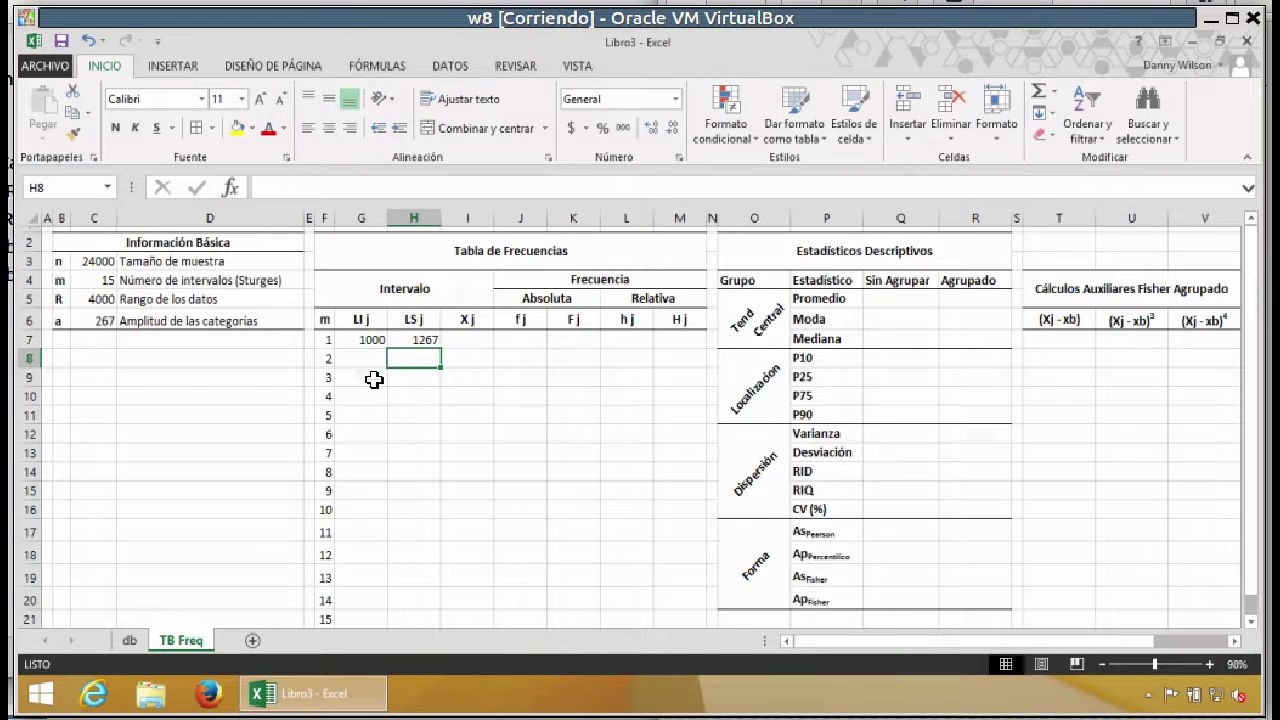
# Step: Fill the upper limit formula =G7+C$6 through all fifteen intervals in H7:H21
pyautogui.moveTo(410, 340); pyautogui.dragTo(410, 617)
pyautogui.click(419, 189)
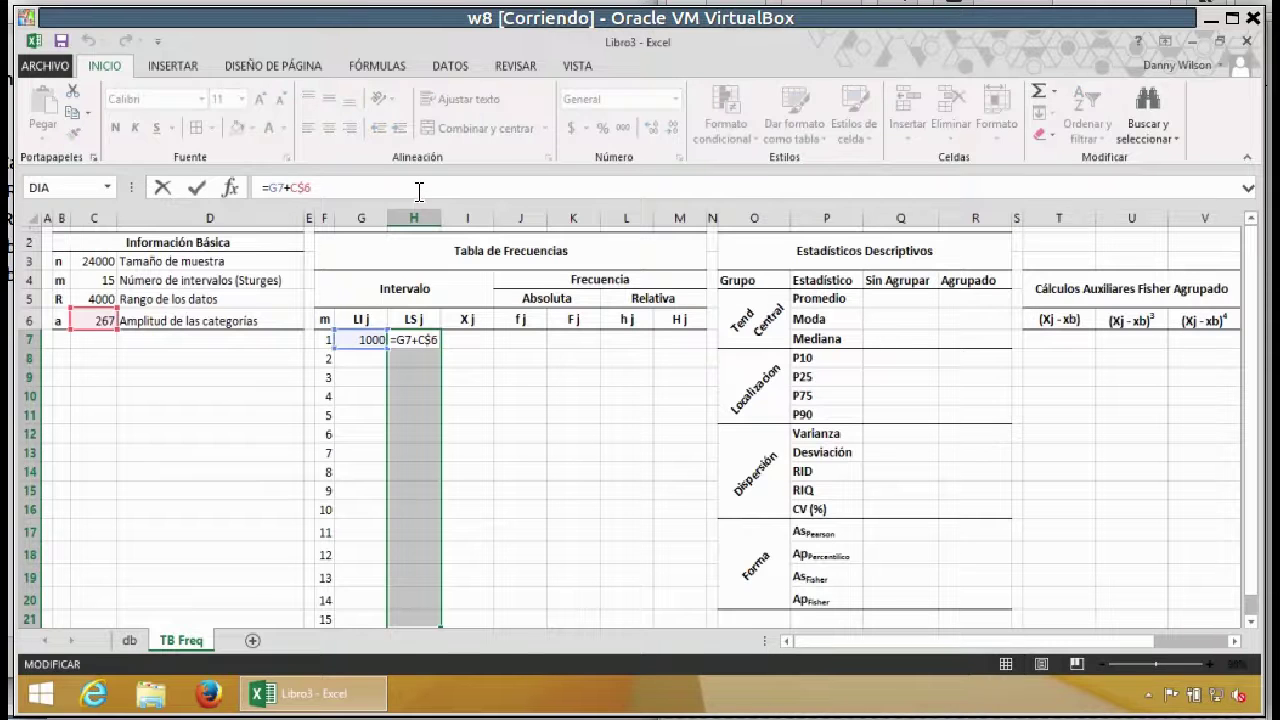
pyautogui.hotkey('ctrl', 'Return')
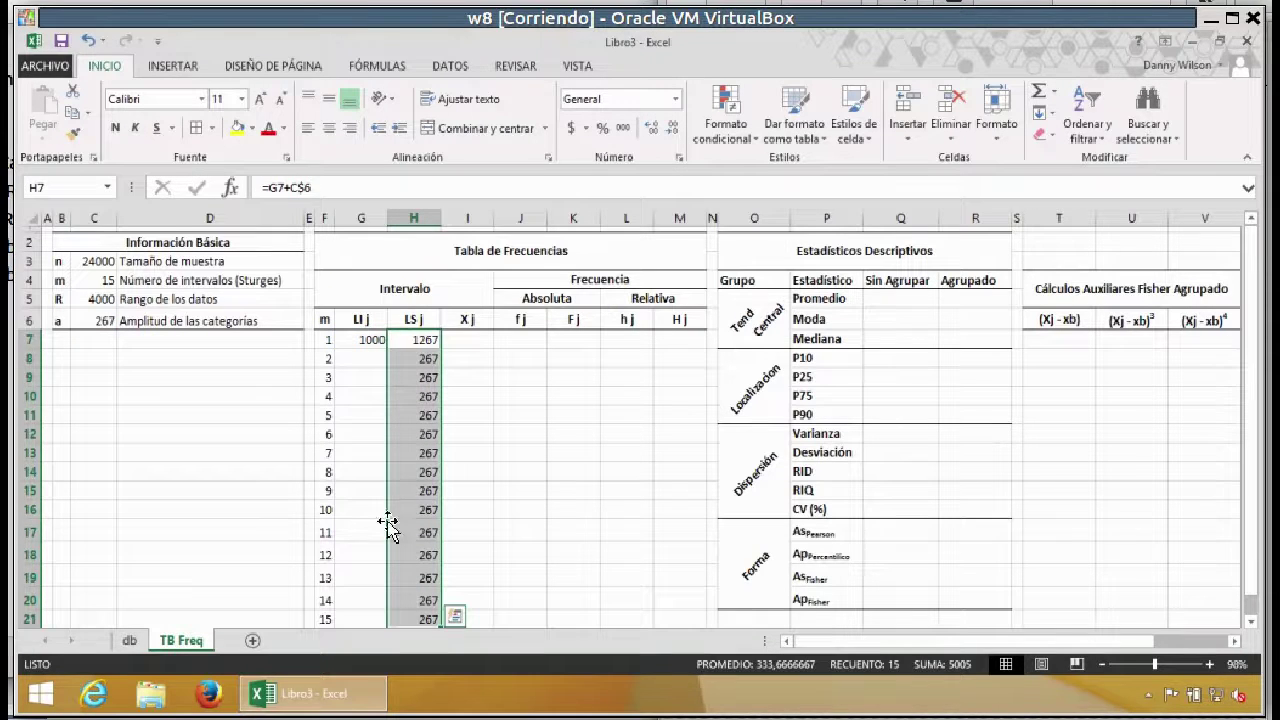
# Step: Inspect the cell references of the upper limit formula copied into H15
pyautogui.click(412, 489)
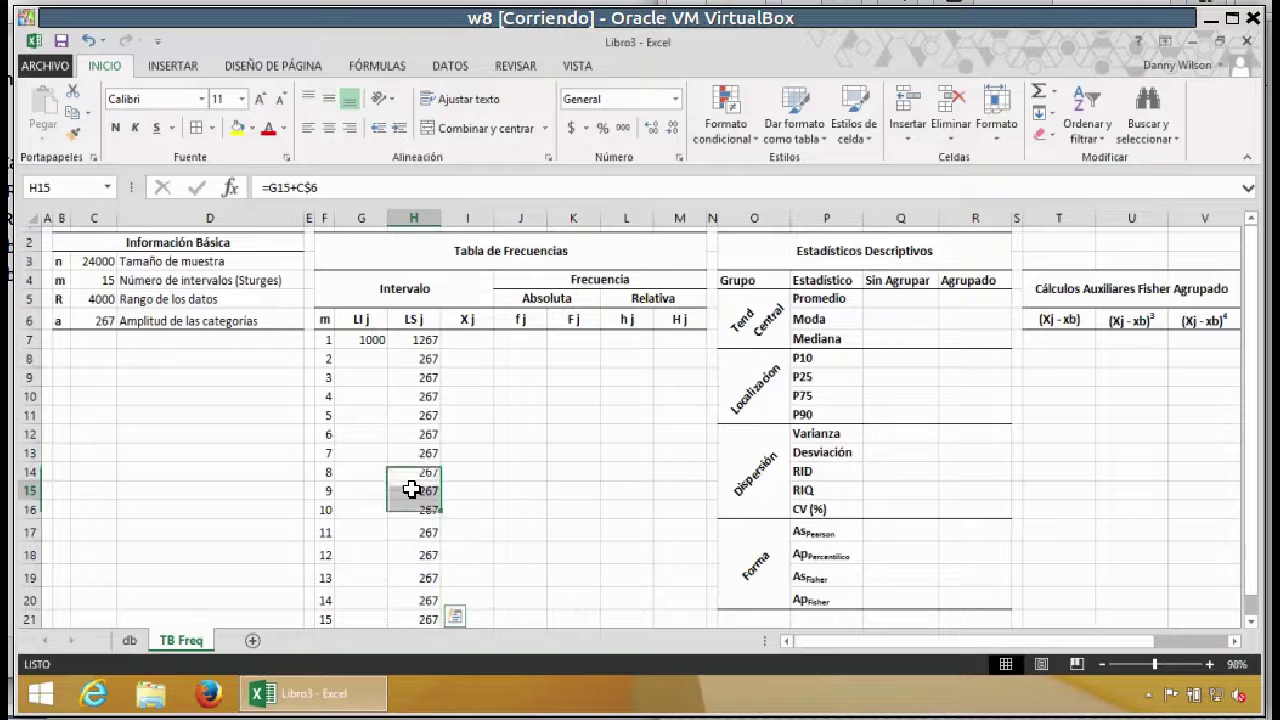
pyautogui.doubleClick(412, 489)
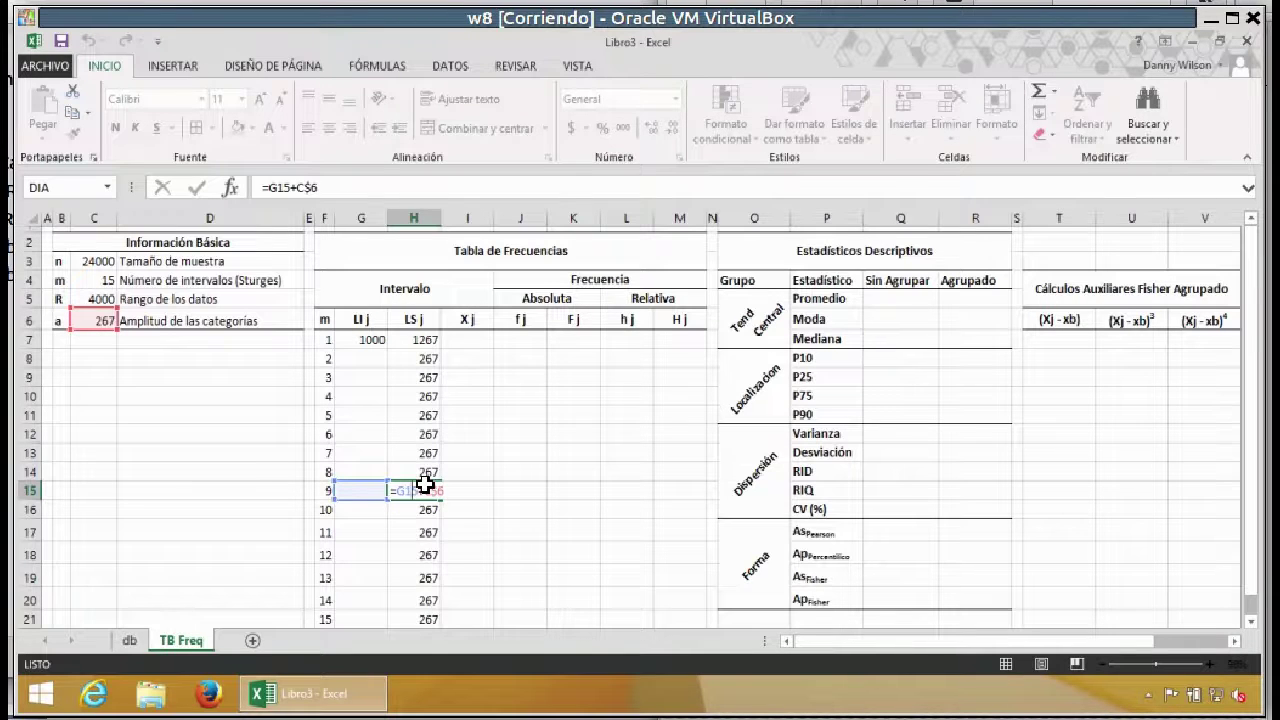
pyautogui.press('Escape')
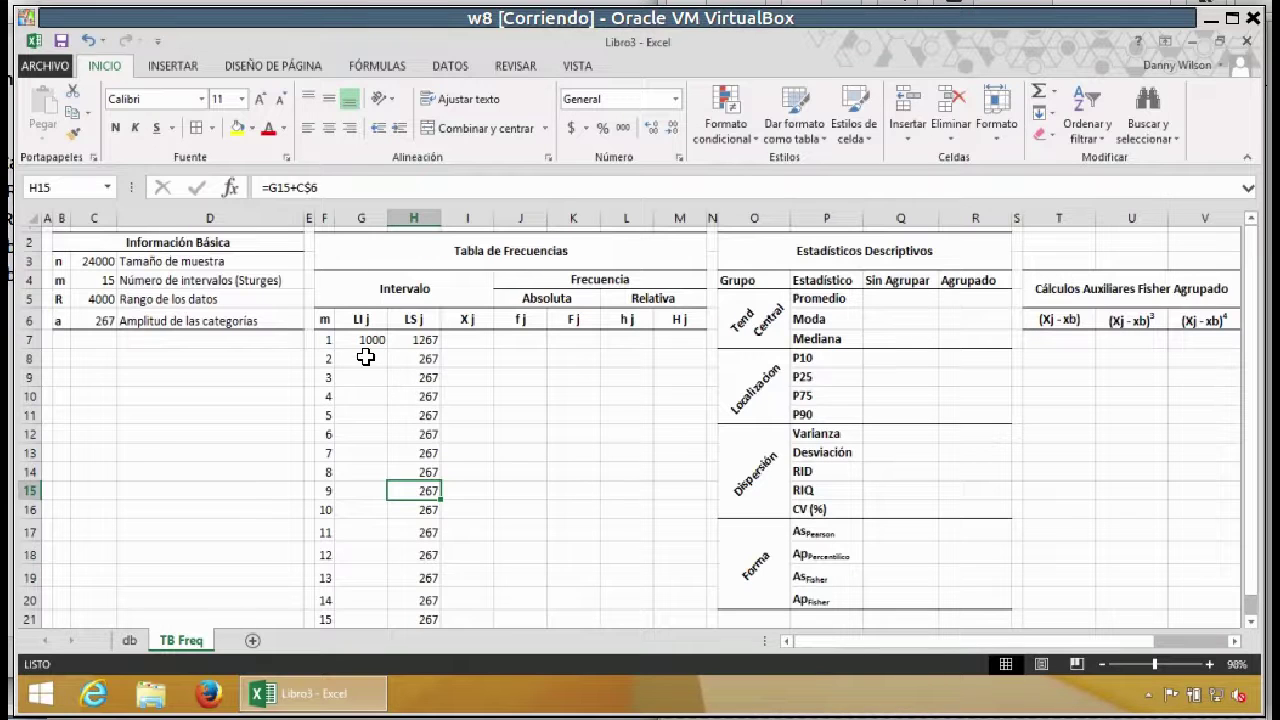
# Step: Fill the lower limits LI j in G8:G21 with =H7, so each interval starts at the previous interval's upper limit
pyautogui.click(366, 358)
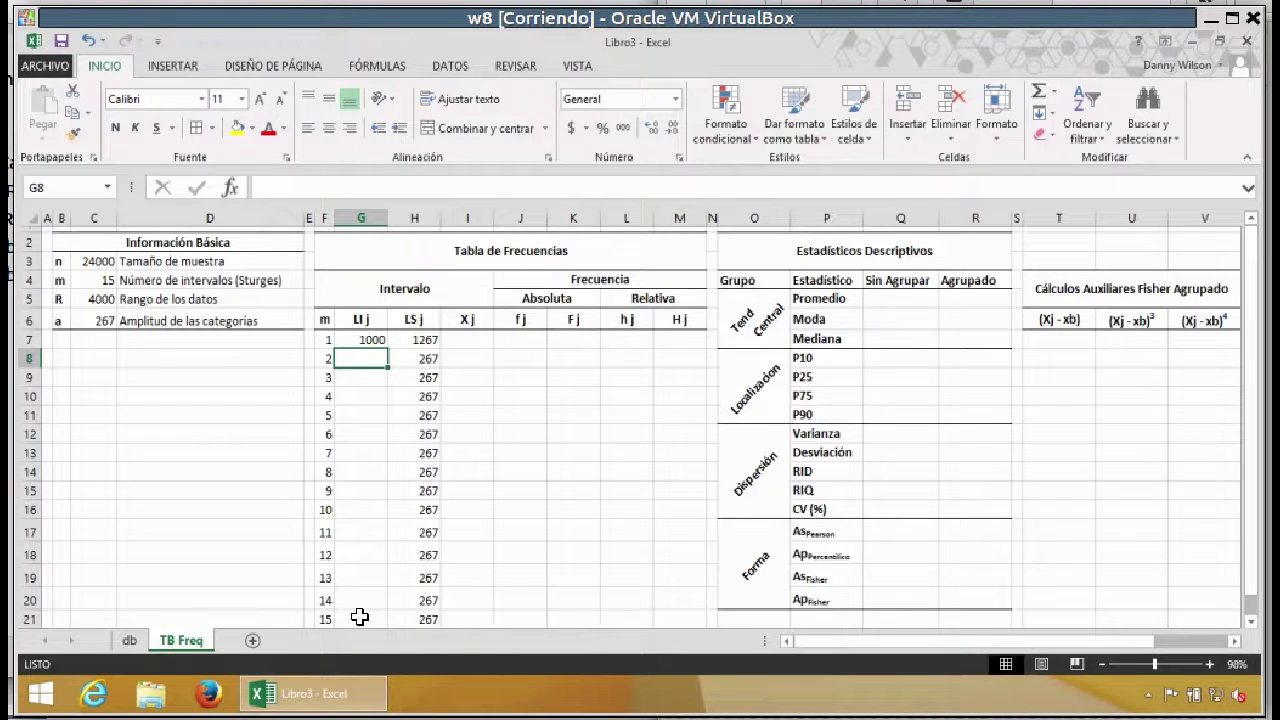
pyautogui.keyDown('shift'); pyautogui.click(360, 617); pyautogui.keyUp('shift')
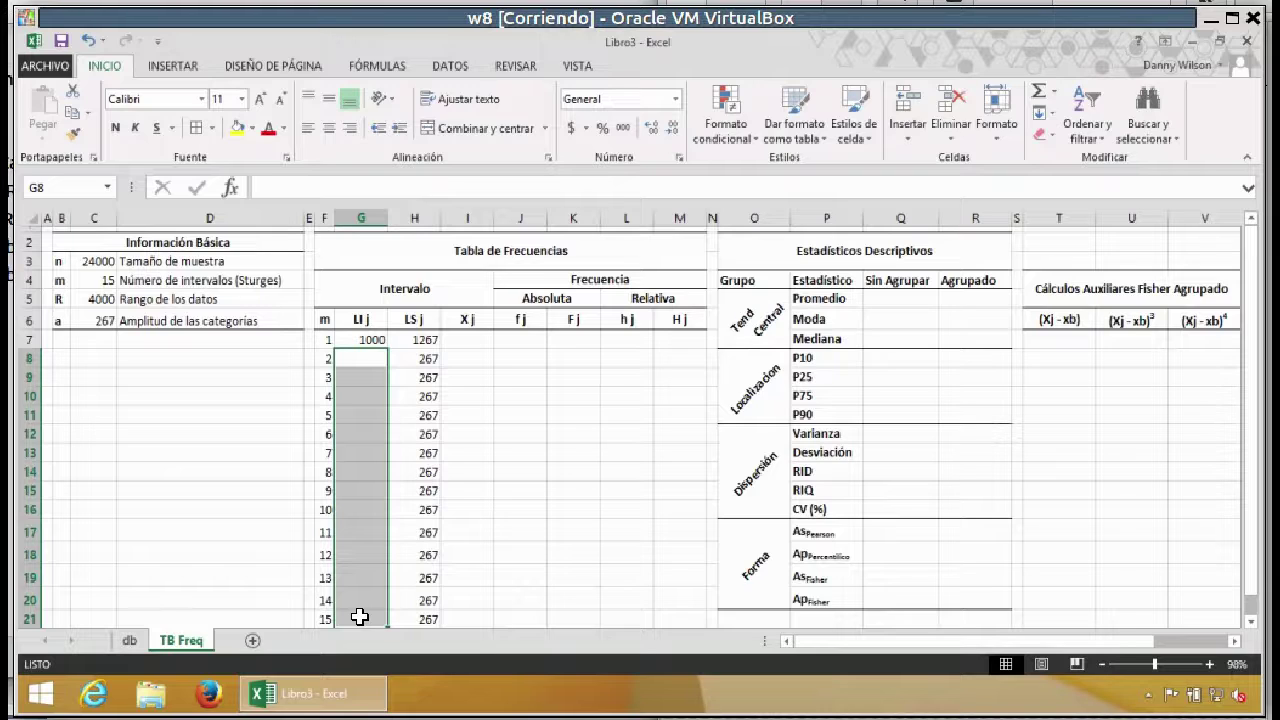
pyautogui.write('=')
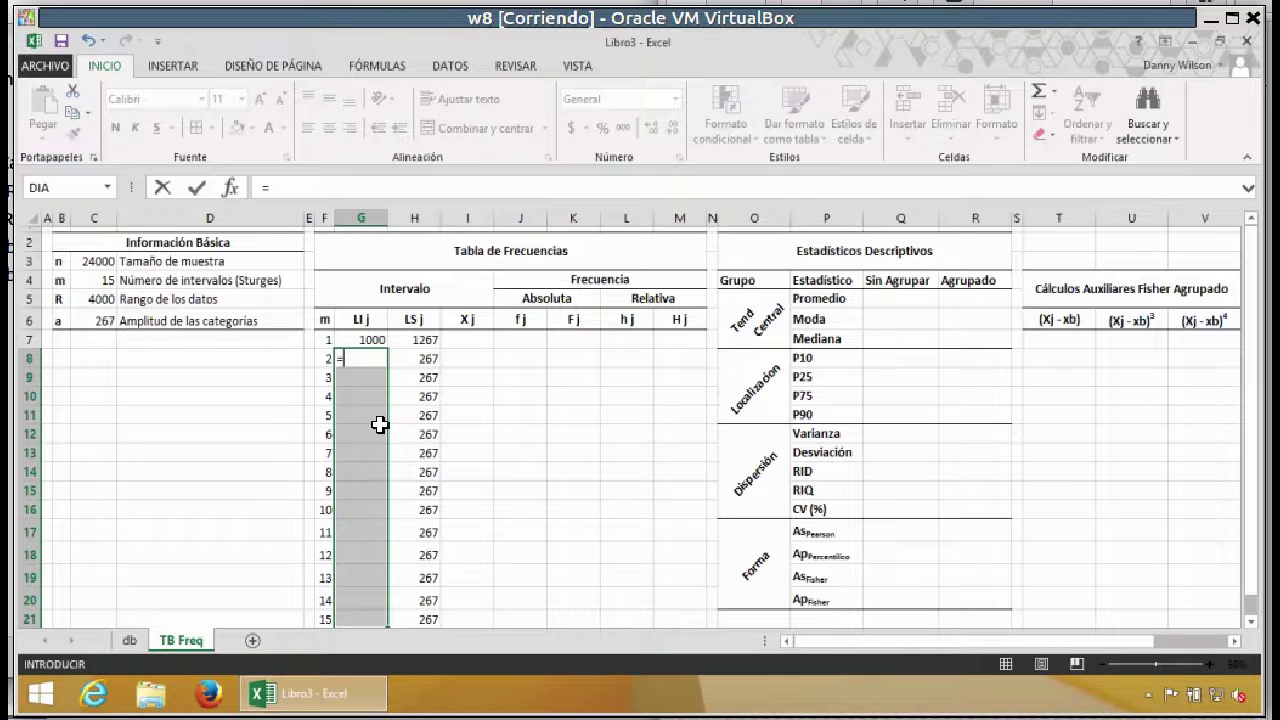
pyautogui.click(408, 338)
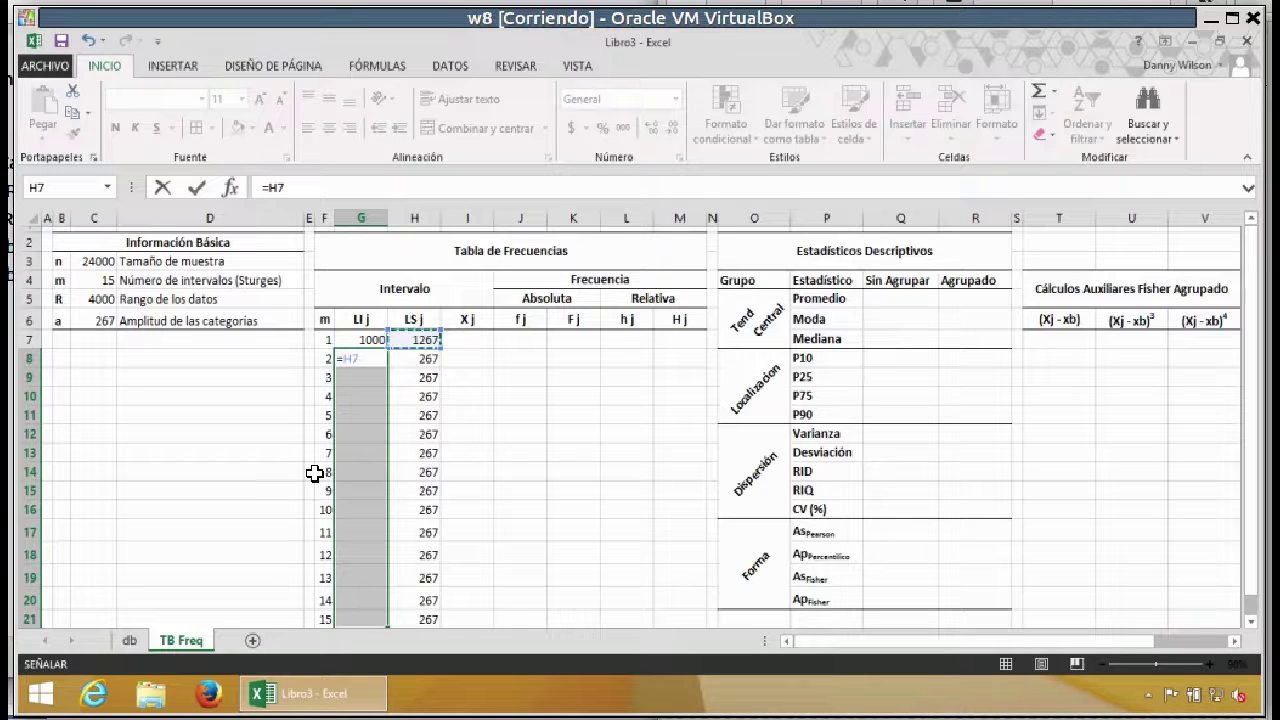
pyautogui.hotkey('ctrl', 'Return')
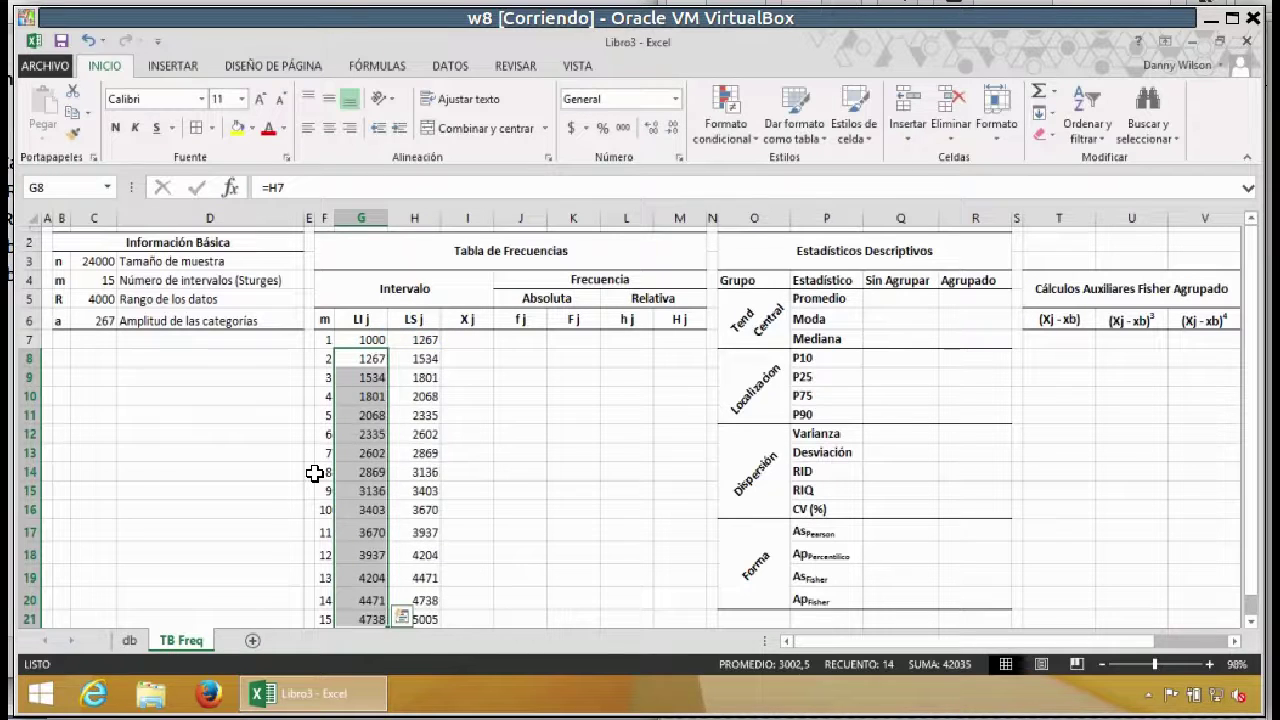
pyautogui.click(430, 416)
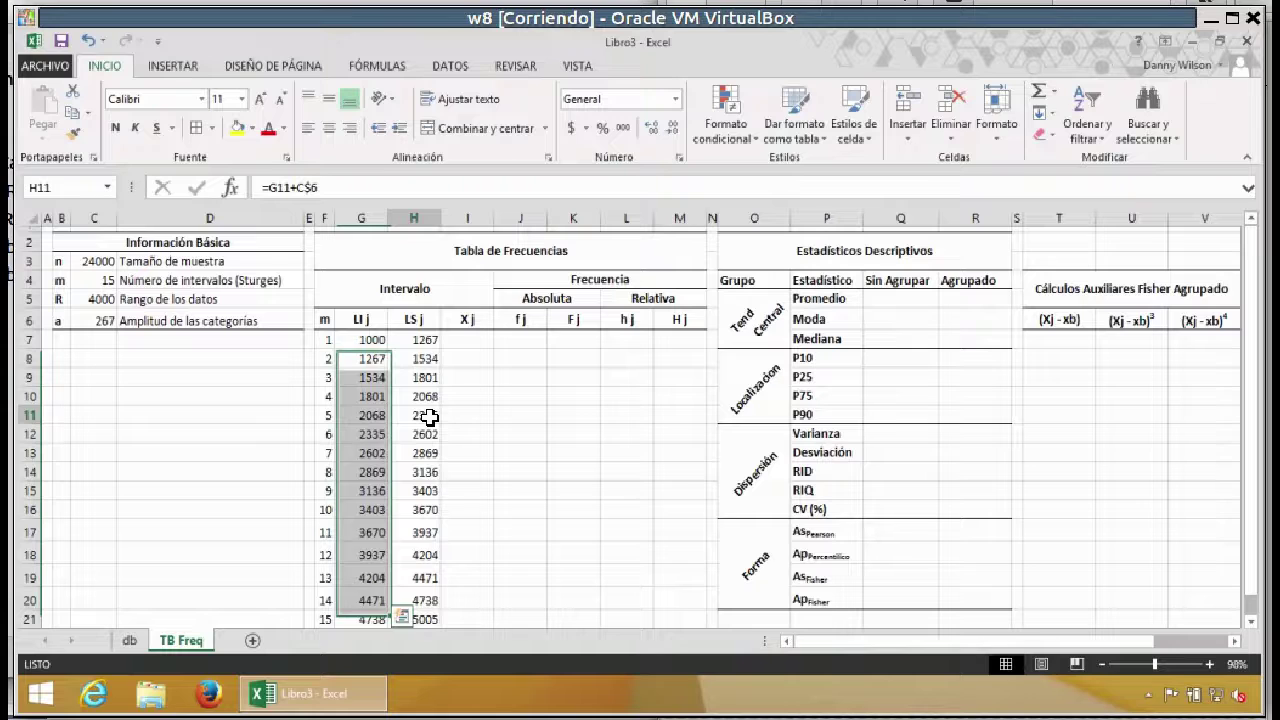
pyautogui.click(420, 619)
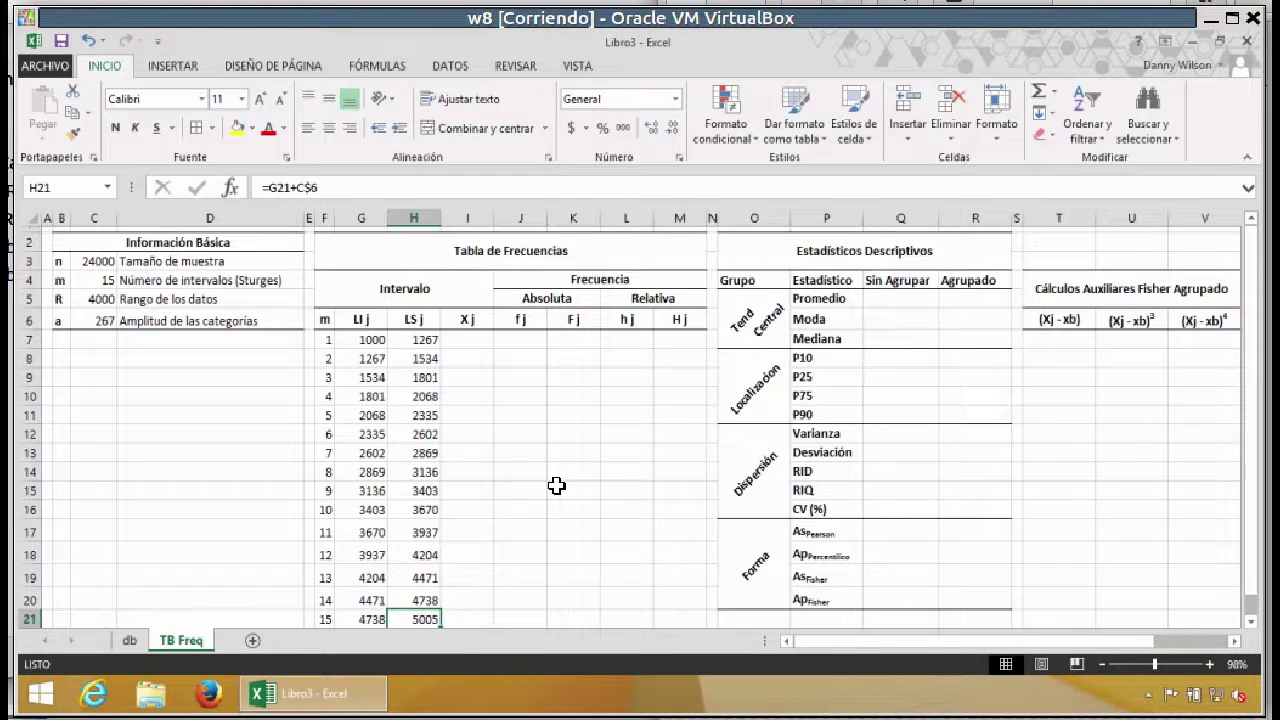
# Step: Centre the cells G7:I21 of the interval columns both vertically and horizontally
pyautogui.click(370, 340)
pyautogui.keyDown('shift'); pyautogui.click(459, 620); pyautogui.keyUp('shift')
pyautogui.click(328, 99)
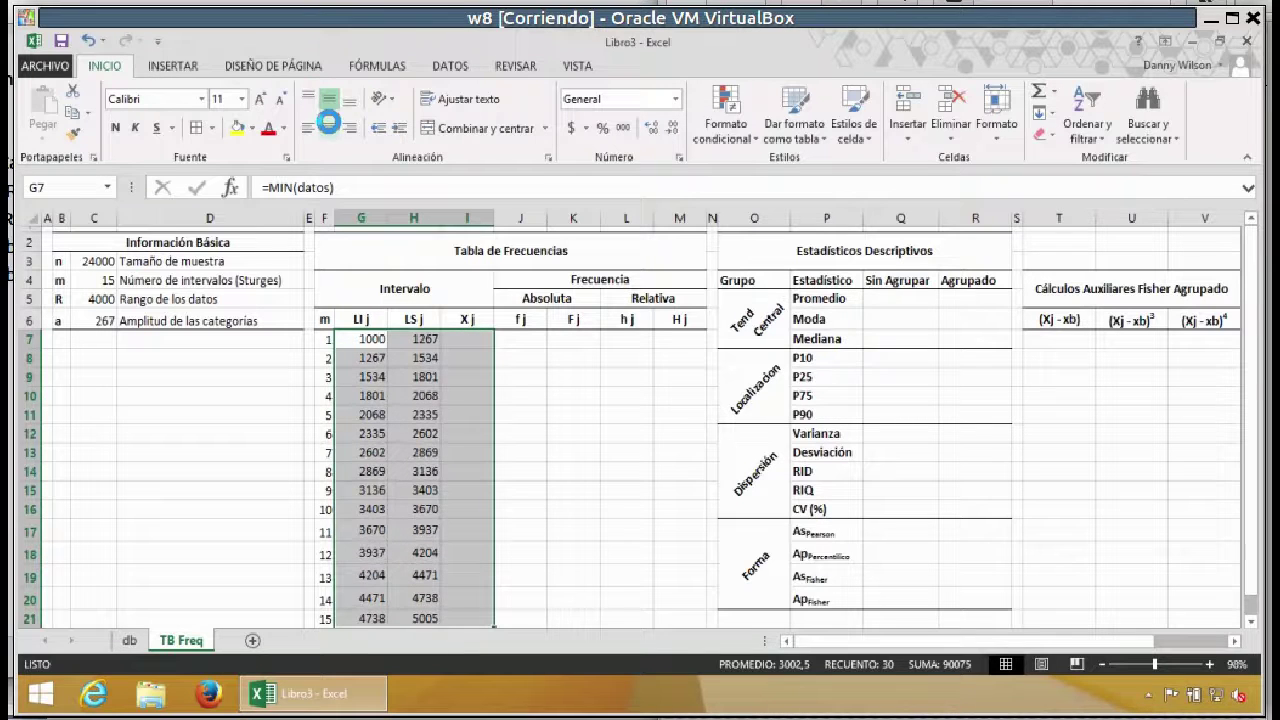
pyautogui.click(329, 128)
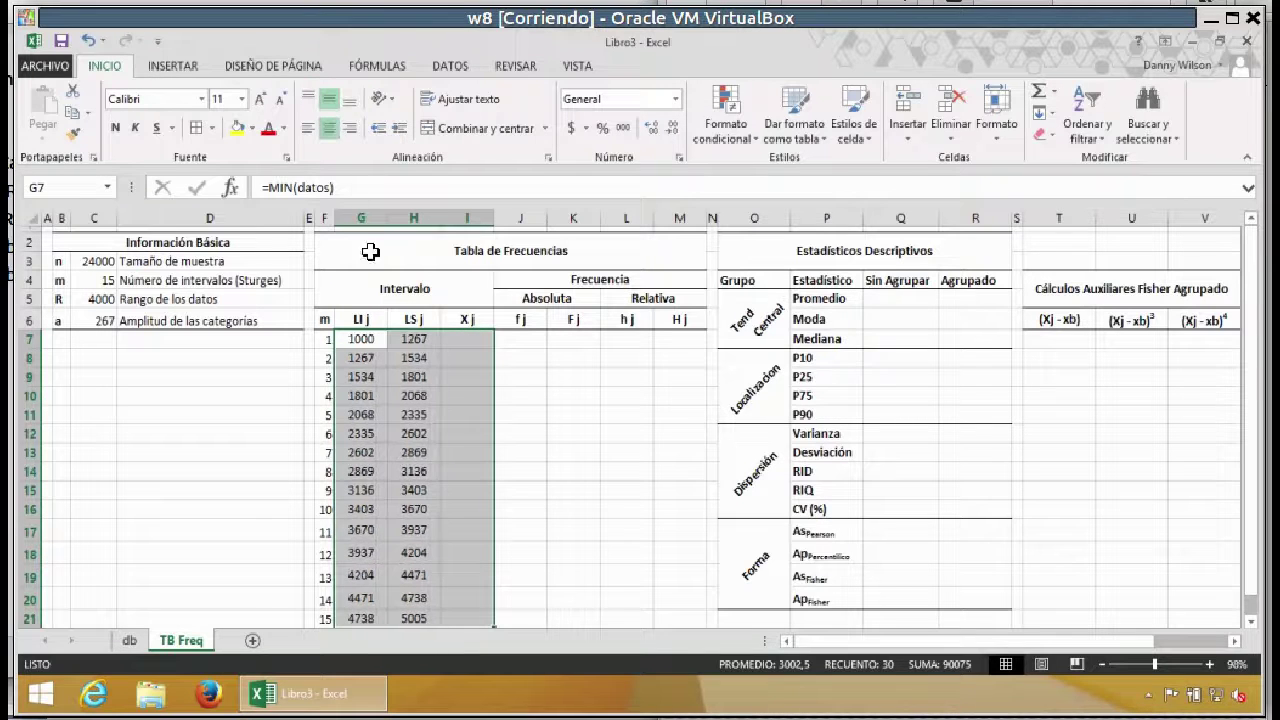
# Step: Calculate the class marks X j in I7:I21 as the average of each interval's limits with =PROMEDIO(G7:H7)
pyautogui.click(474, 343)
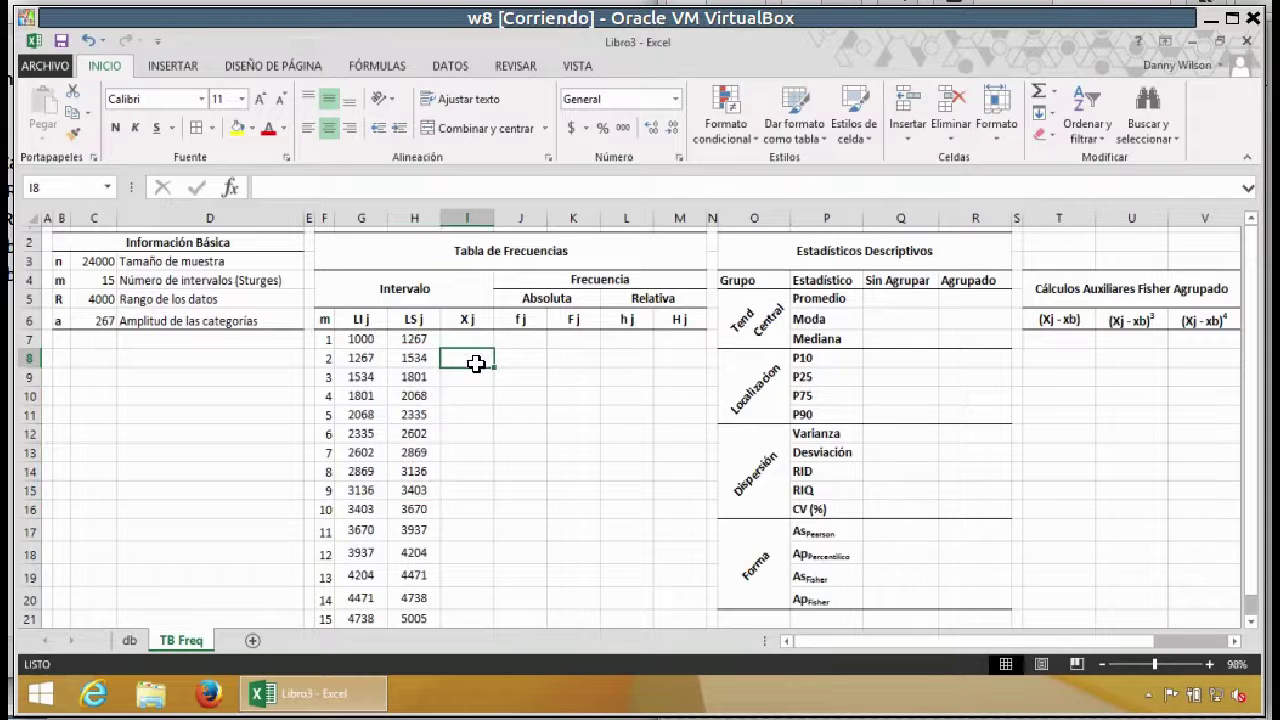
pyautogui.keyDown('shift'); pyautogui.click(458, 612); pyautogui.keyUp('shift')
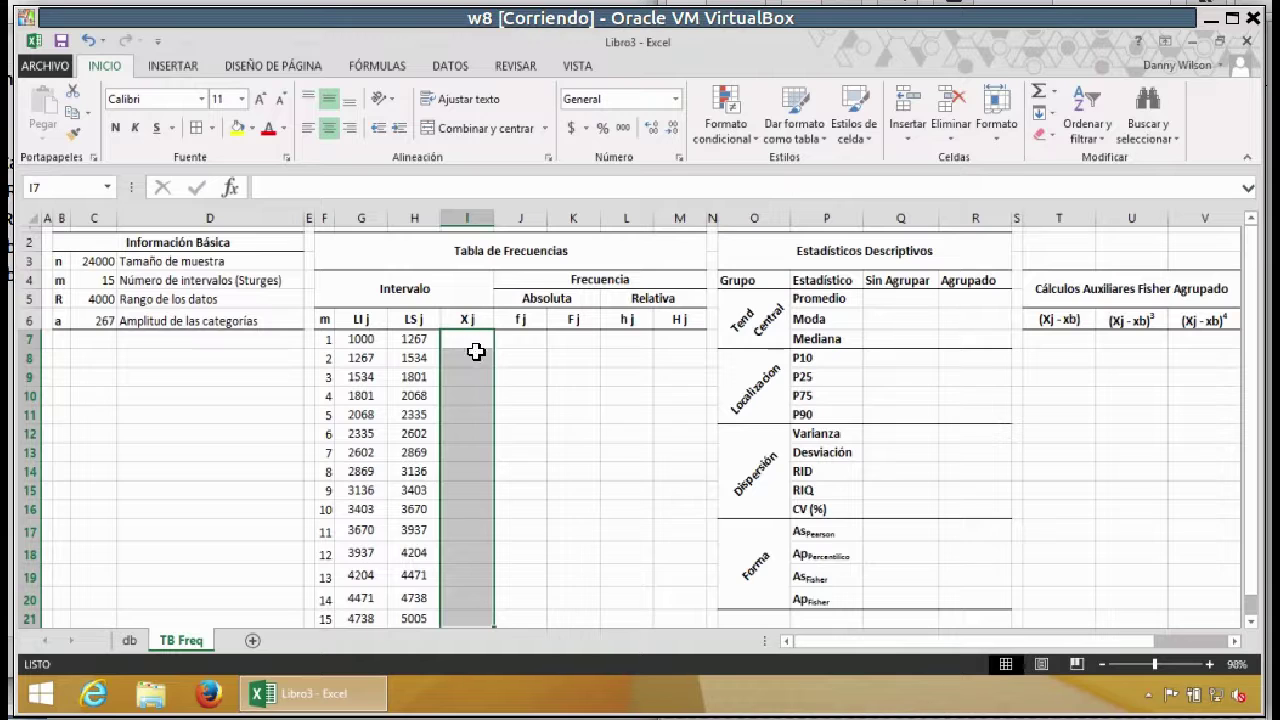
pyautogui.write('=')
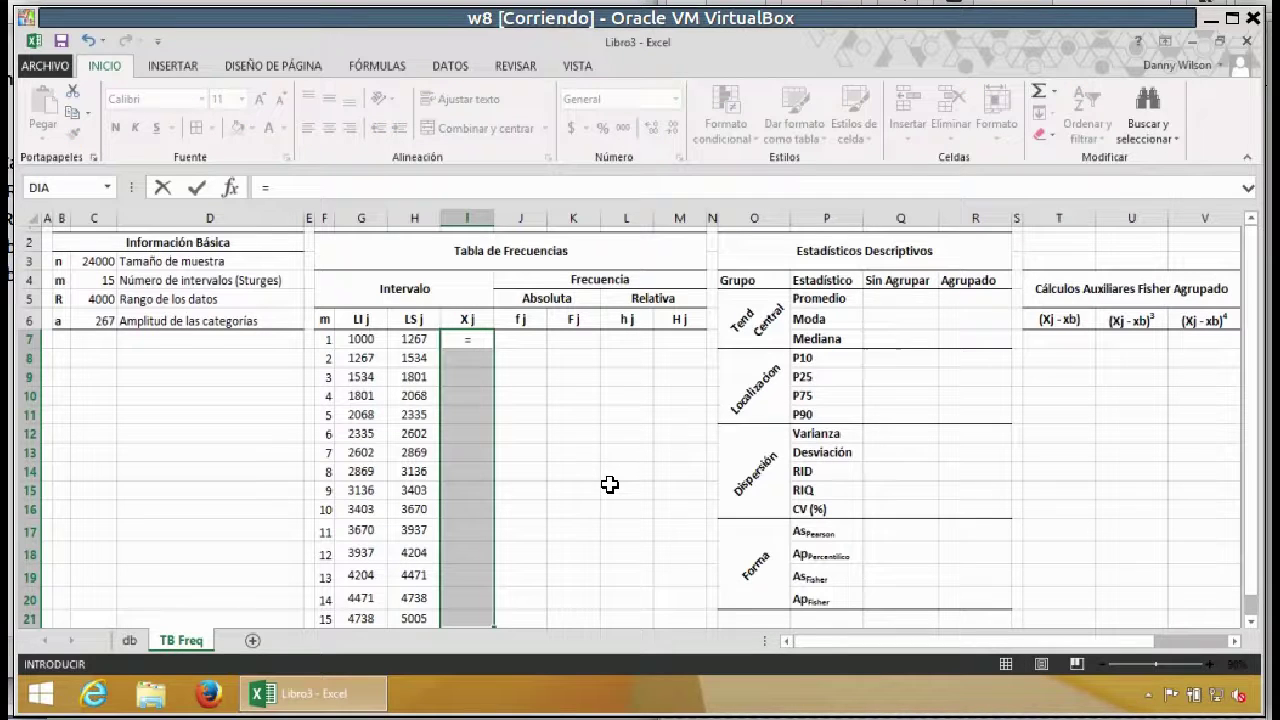
pyautogui.write('promedio(')
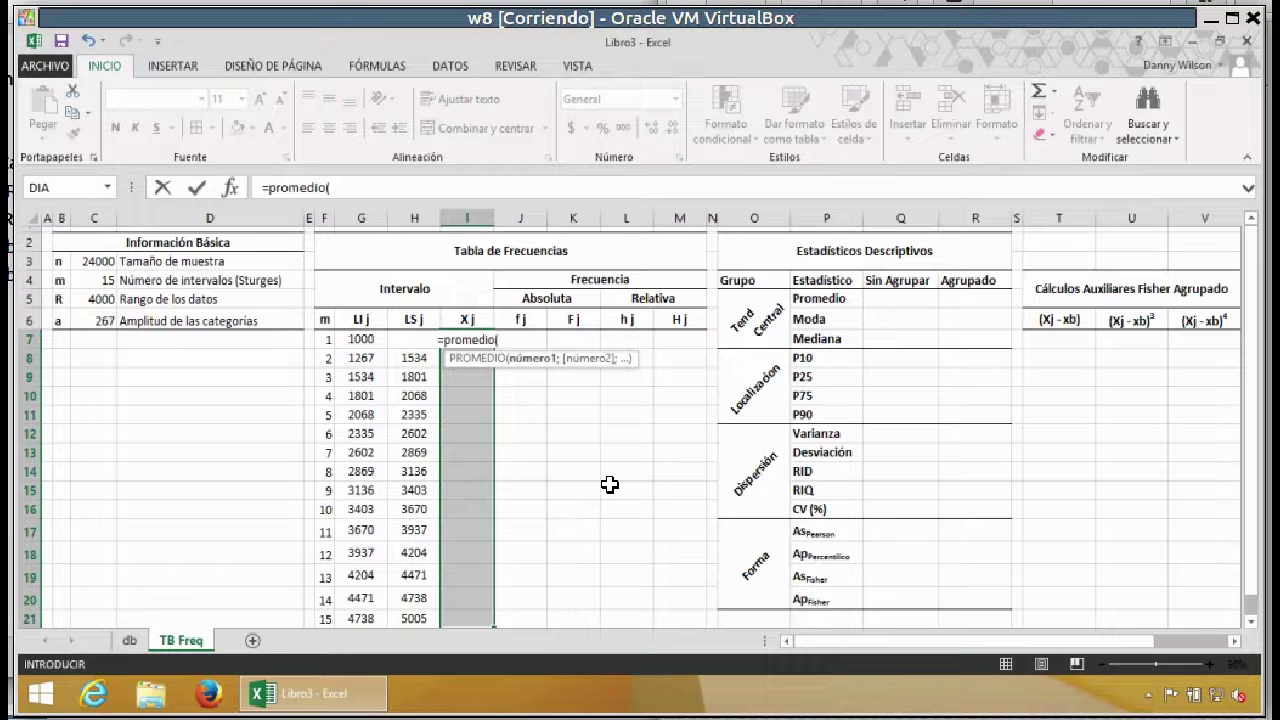
pyautogui.press('Left')
pyautogui.hotkey('shift', 'Left')
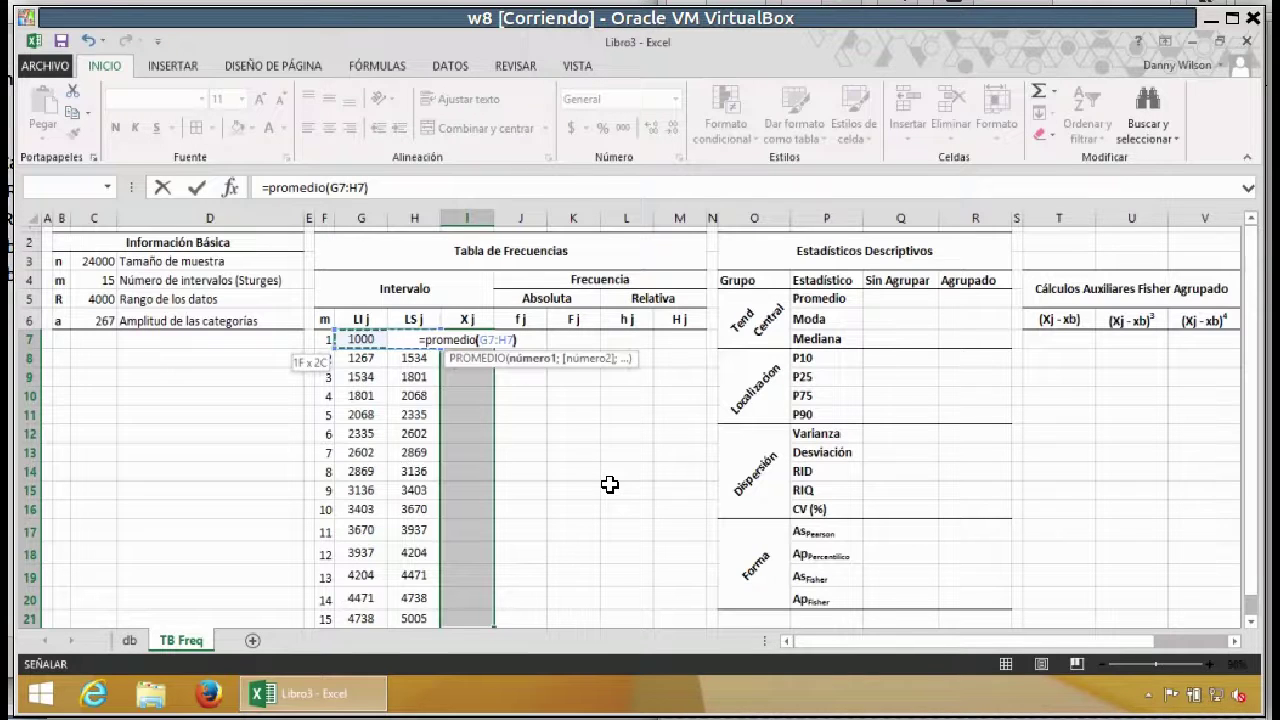
pyautogui.write(')')
pyautogui.hotkey('ctrl', 'Return')
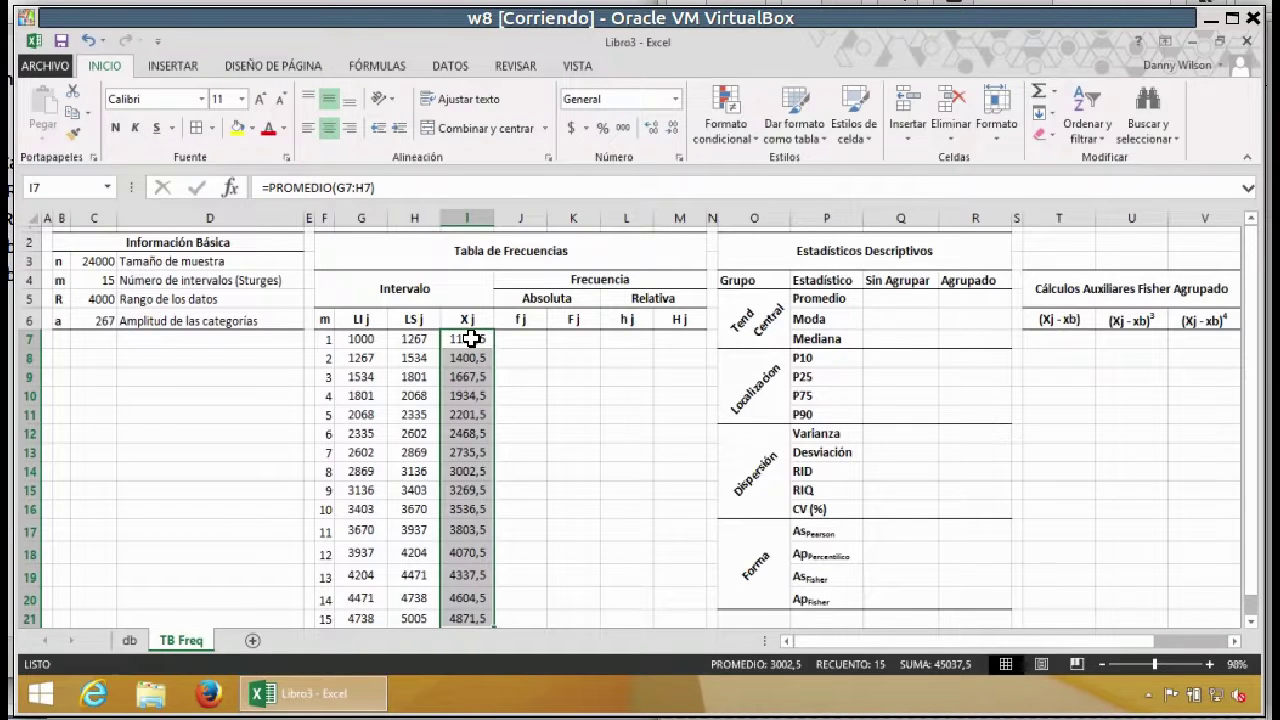
# Step: Clear the class marks in I7:I21 and re-enter =PROMEDIO(G7:H7) across all fifteen intervals
pyautogui.moveTo(471, 339)
pyautogui.mouseDown()
pyautogui.moveTo(465, 366)
pyautogui.moveTo(471, 341)
pyautogui.mouseUp()
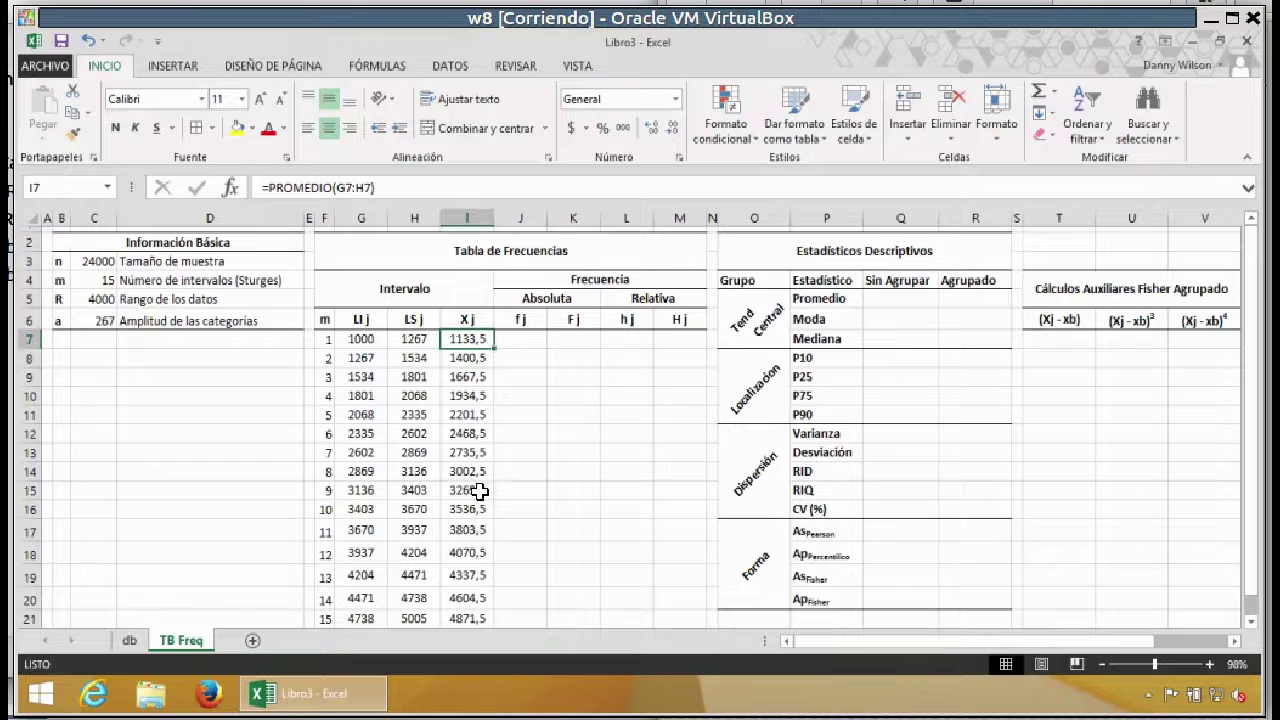
pyautogui.keyDown('shift'); pyautogui.click(465, 615); pyautogui.keyUp('shift')
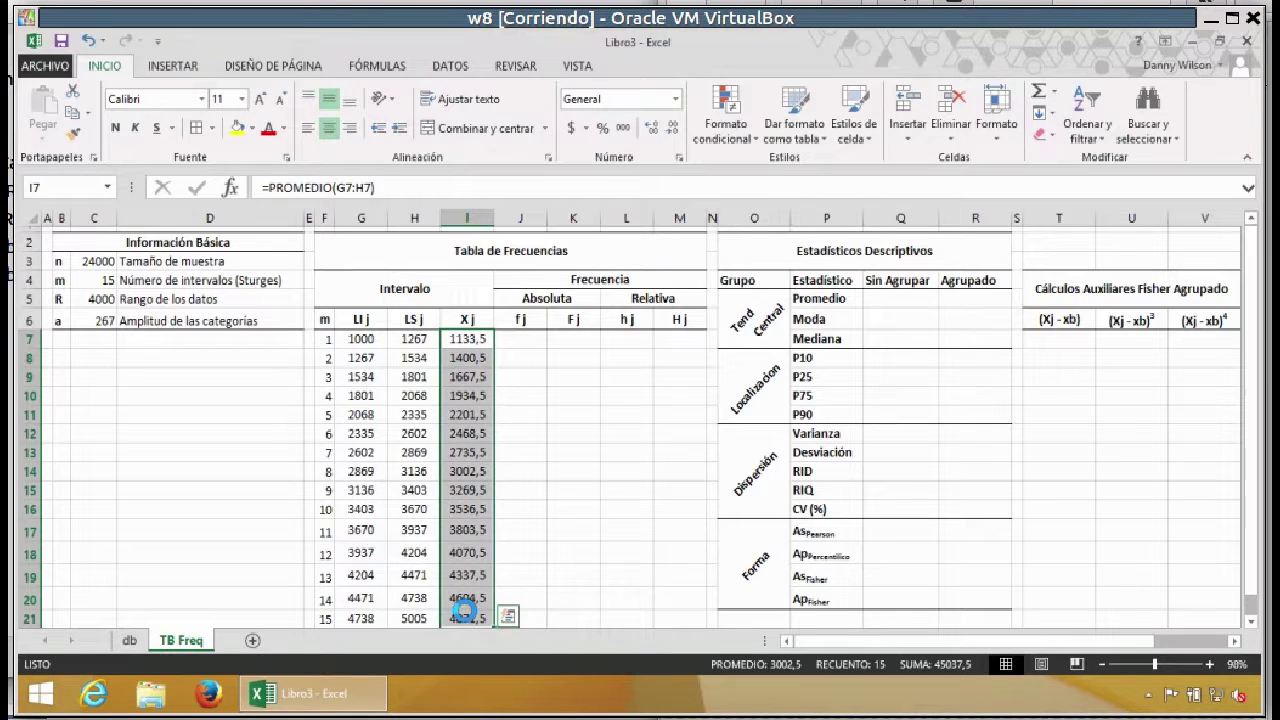
pyautogui.press('Delete')
pyautogui.write('=')
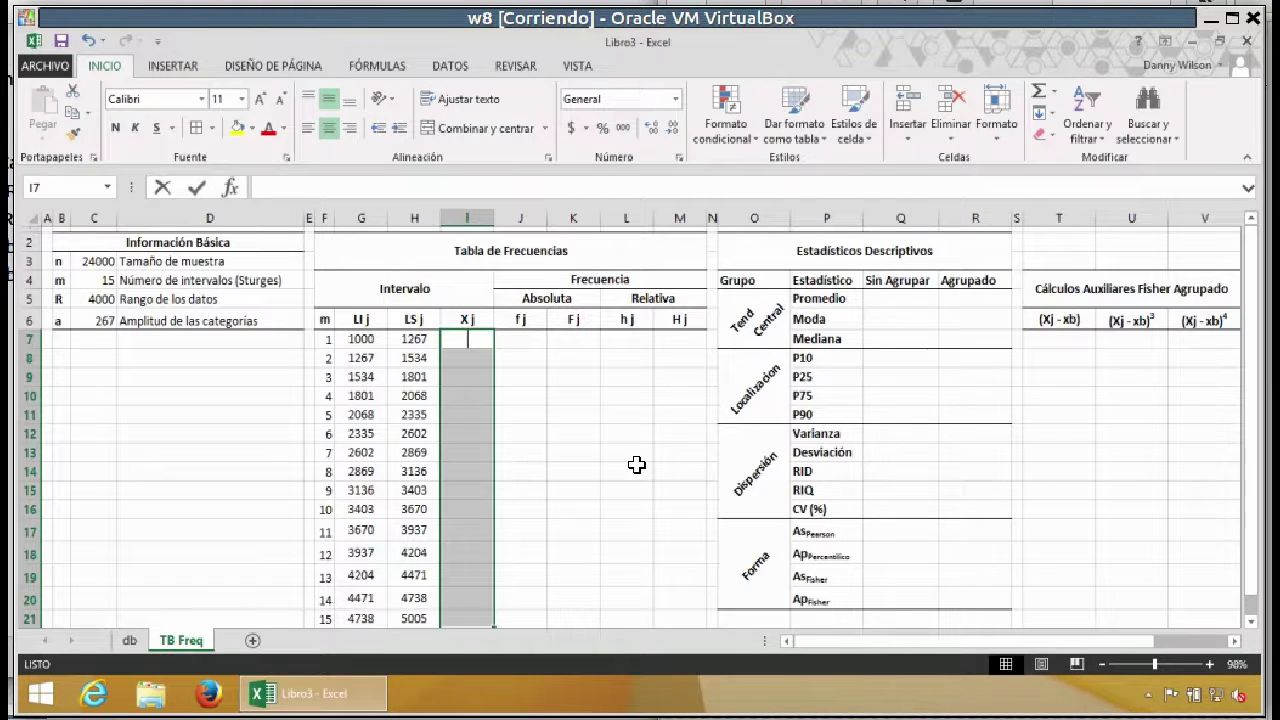
pyautogui.write('promedio(')
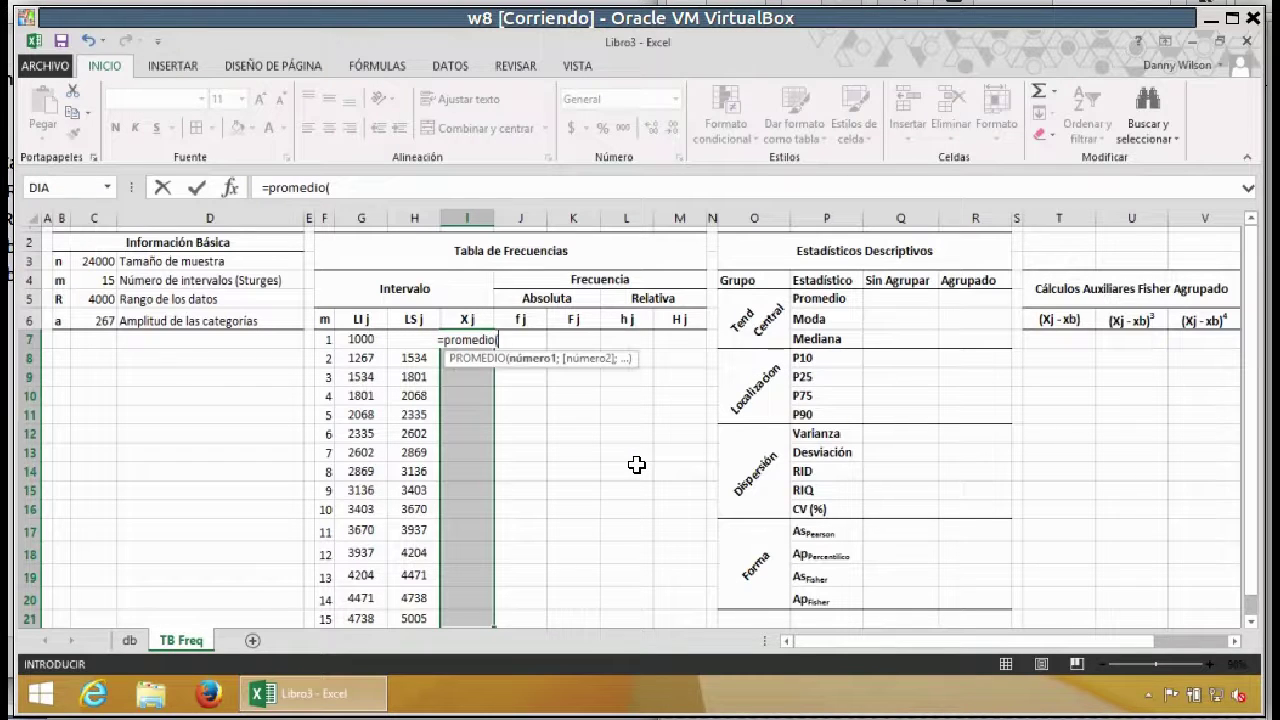
pyautogui.press('Left')
pyautogui.hotkey('shift', 'Left')
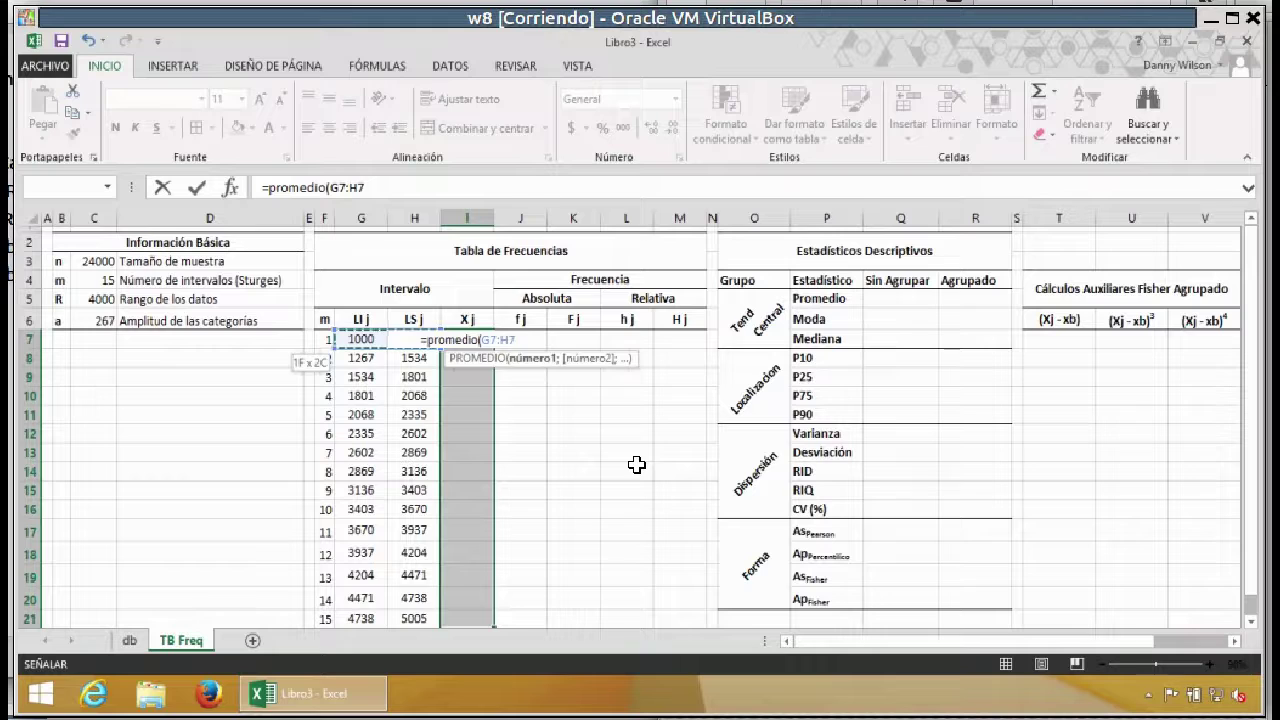
pyautogui.write(')')
pyautogui.hotkey('ctrl', 'Return')
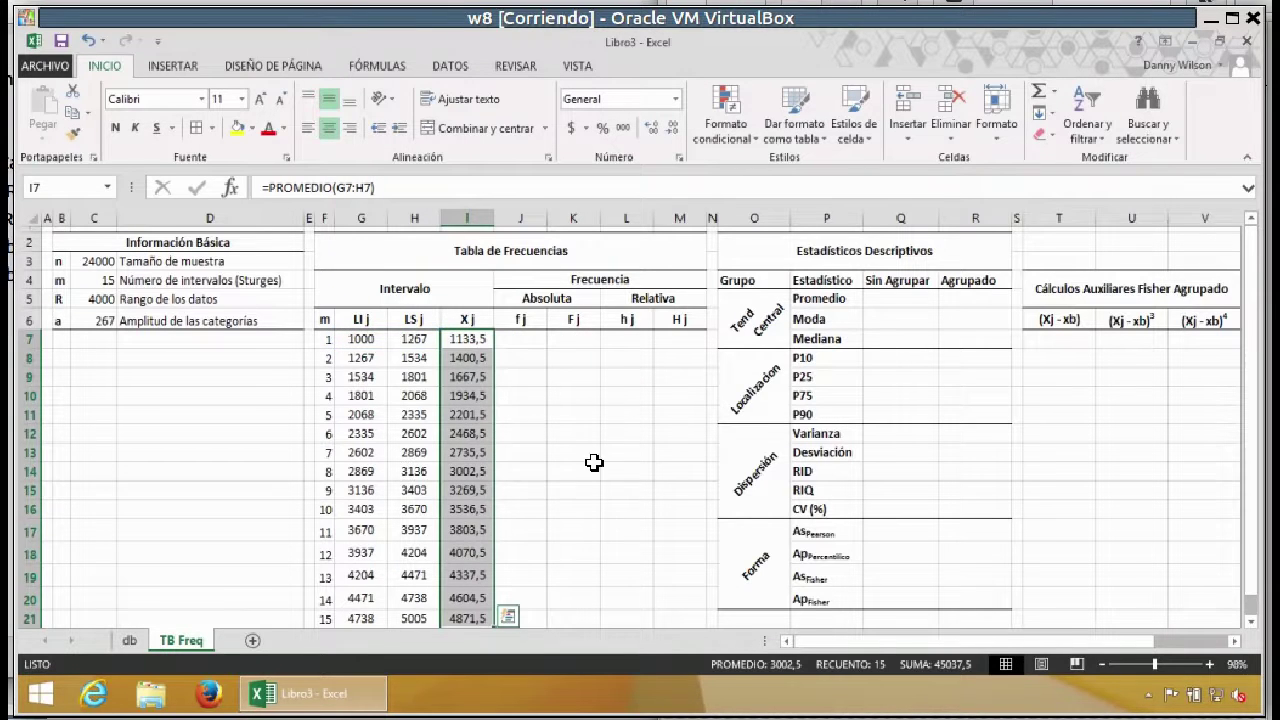
# Step: Check the class mark formulas at several rows of the X j column and review the whole Intervalo block
pyautogui.click(455, 341)
pyautogui.click(467, 418)
pyautogui.click(467, 530)
pyautogui.click(462, 578)
pyautogui.click(467, 471)
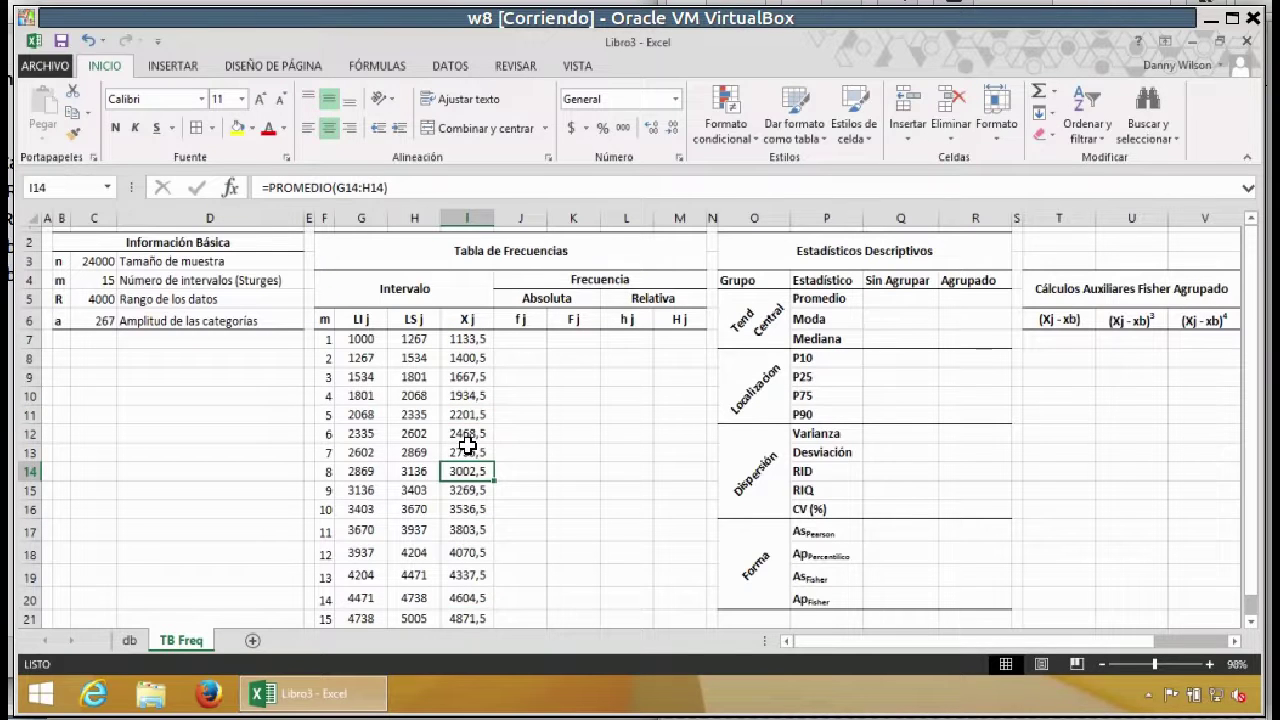
pyautogui.click(470, 414)
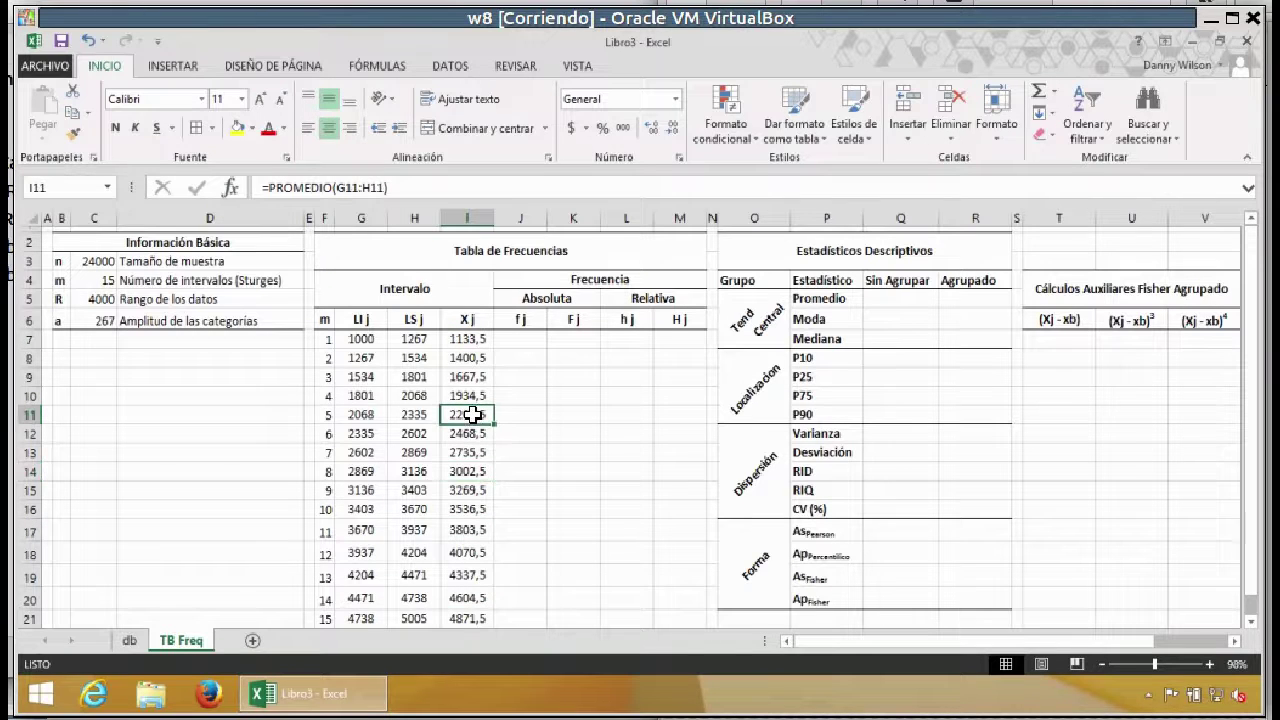
pyautogui.click(472, 341)
pyautogui.moveTo(427, 289); pyautogui.dragTo(428, 615)
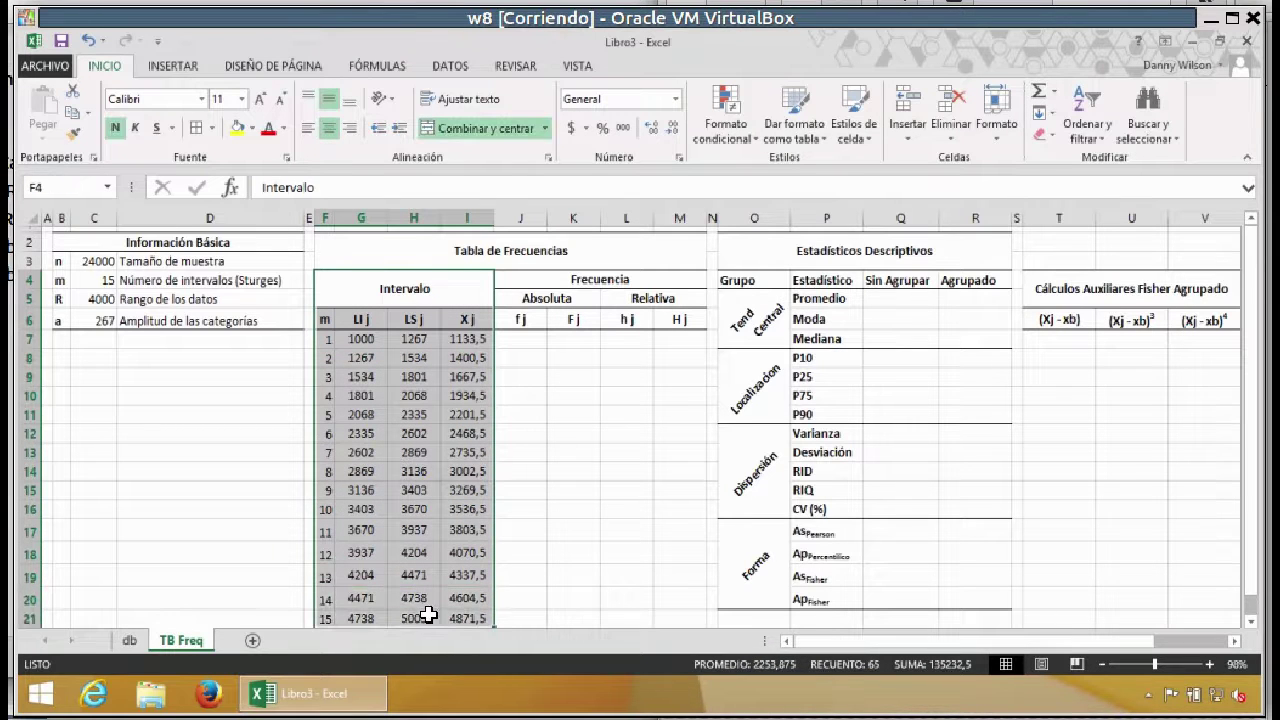
pyautogui.click(420, 440)
# Step: Review the Frecuencia heading, the absolute frequency columns f j and F j, and the cells beneath them
pyautogui.click(577, 280)
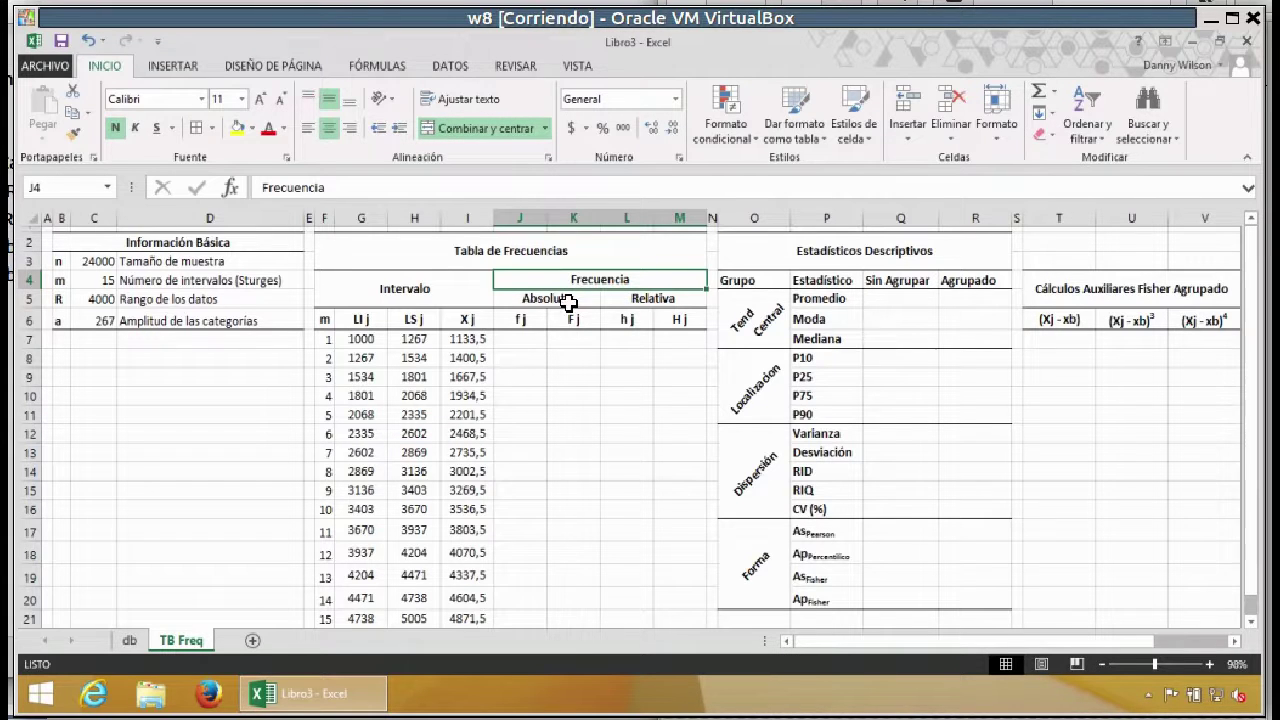
pyautogui.click(522, 320)
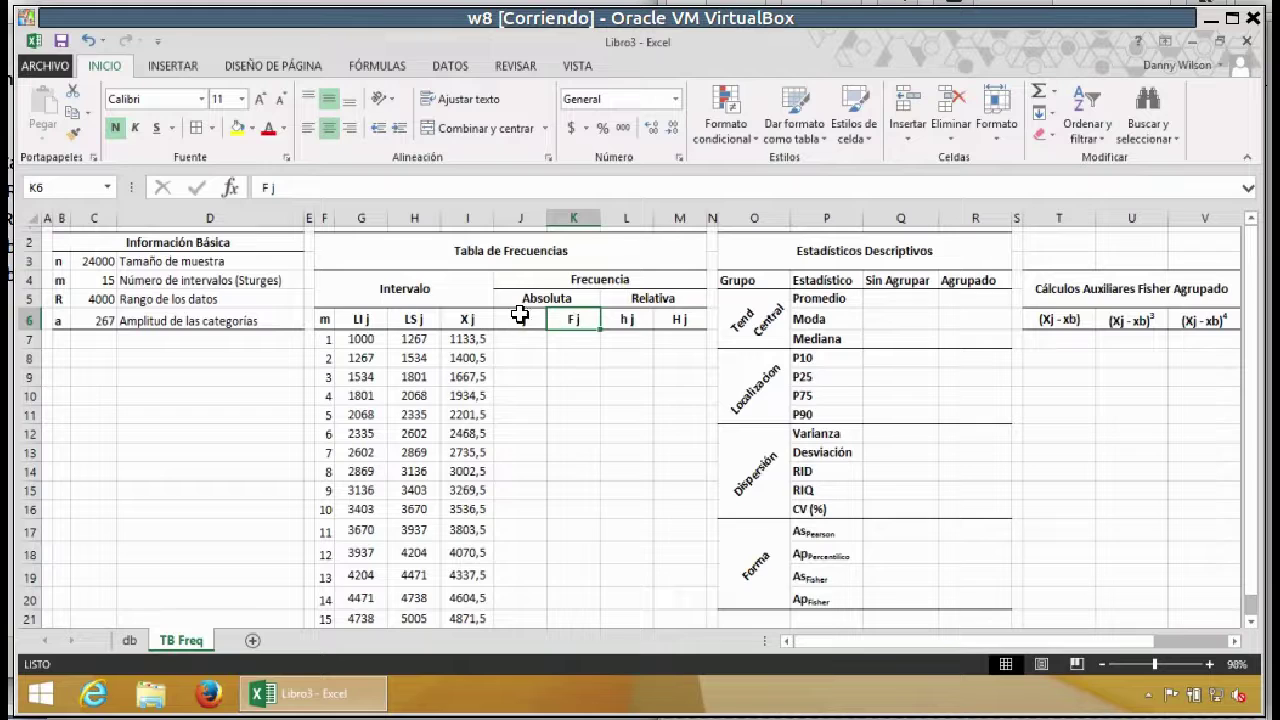
pyautogui.click(571, 320)
pyautogui.click(526, 320)
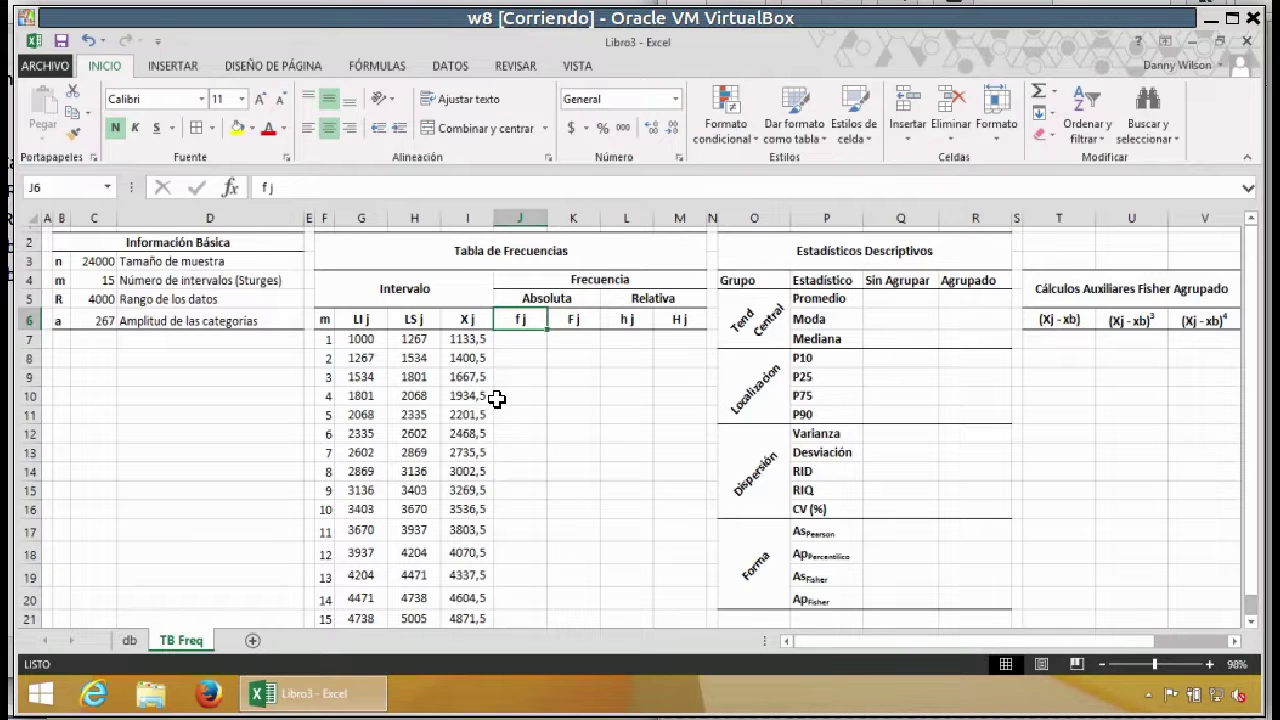
pyautogui.click(572, 318)
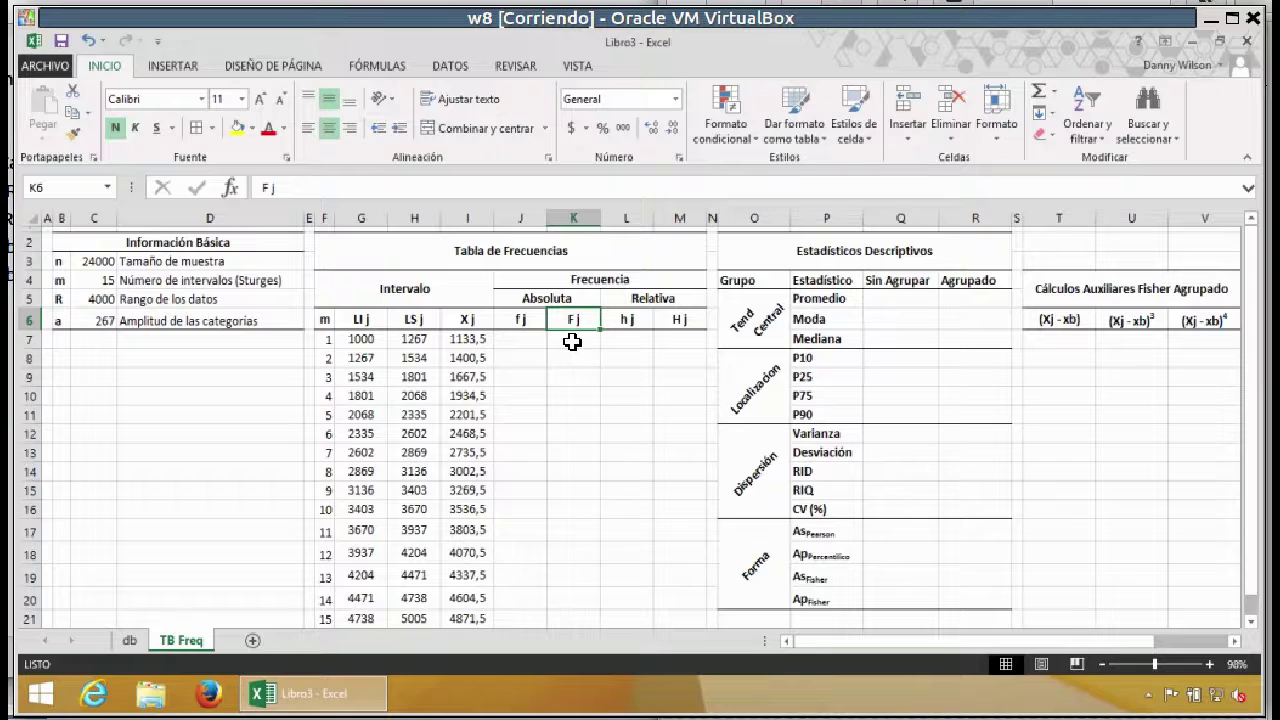
pyautogui.click(571, 343)
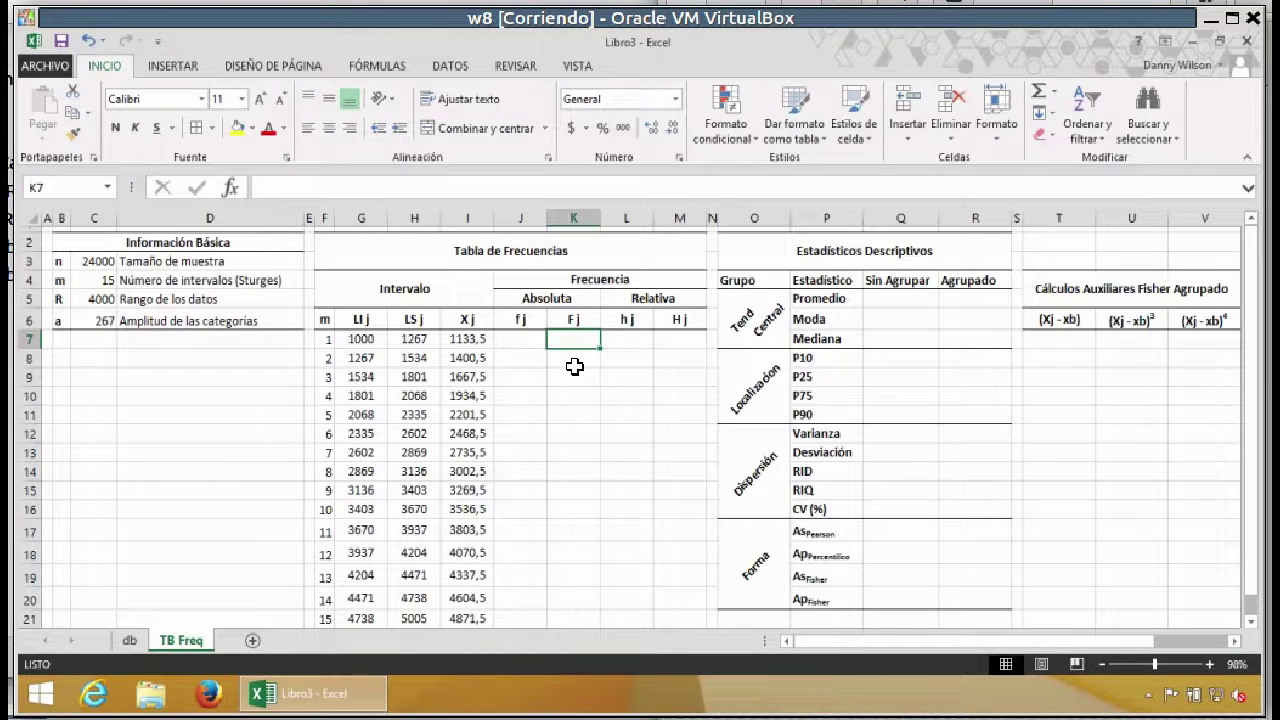
pyautogui.hotkey('shift', 'Down')
pyautogui.hotkey('shift', 'Down')
pyautogui.hotkey('shift', 'Down')
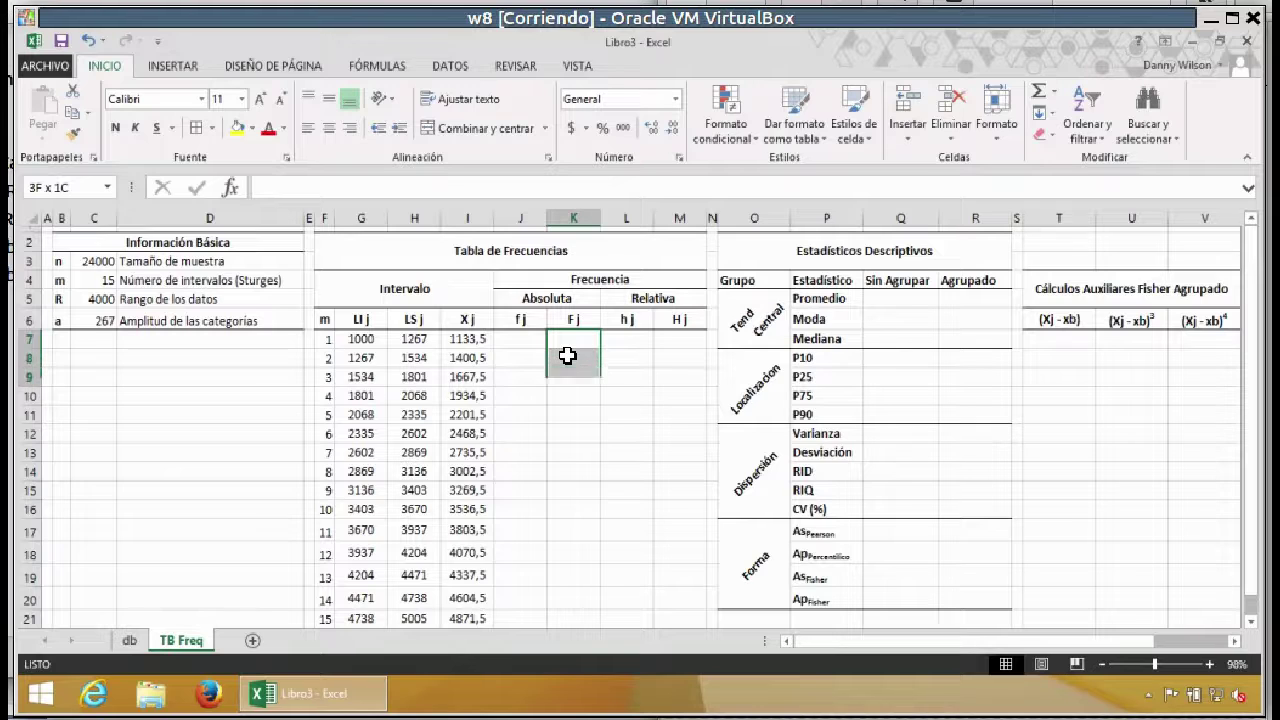
pyautogui.hotkey('shift', 'Down')
pyautogui.hotkey('shift', 'Down')
pyautogui.hotkey('shift', 'Down')
pyautogui.hotkey('shift', 'Down')
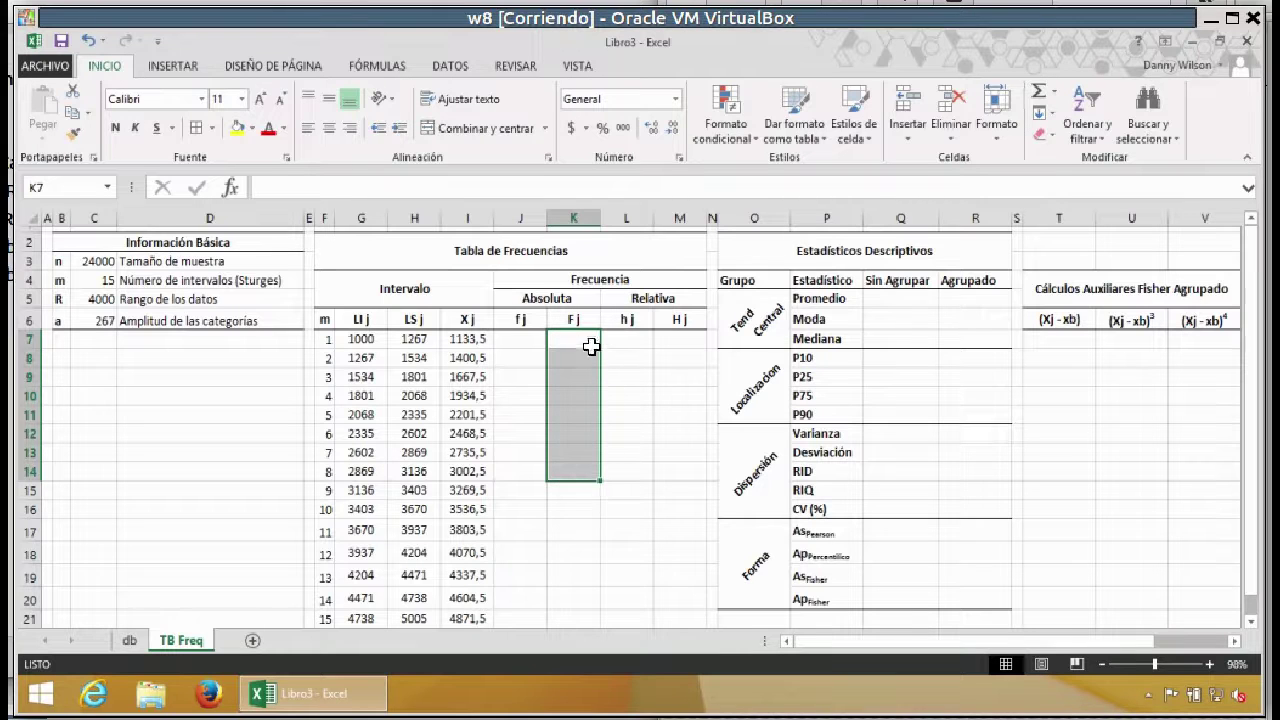
pyautogui.click(530, 341)
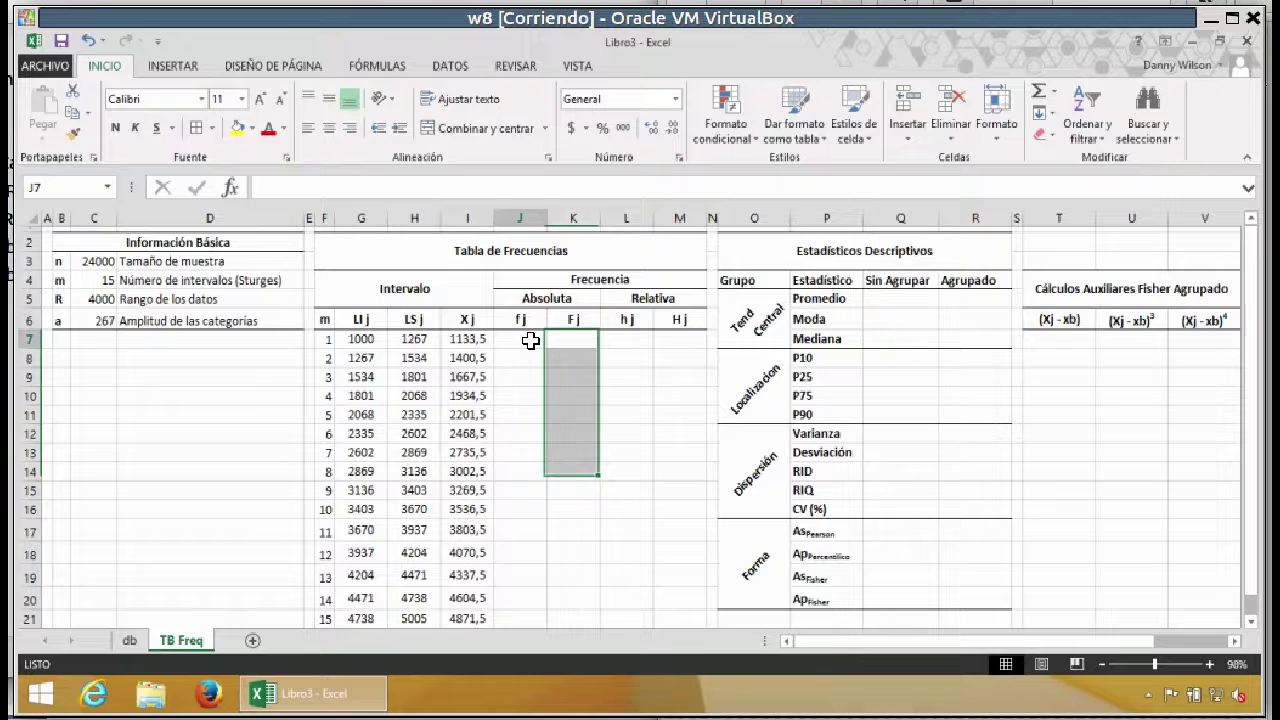
# Step: Calculate the cumulative absolute frequencies F j in K7:K21 with =FRECUENCIA(datos;H7) across all fifteen intervals
pyautogui.click(581, 343)
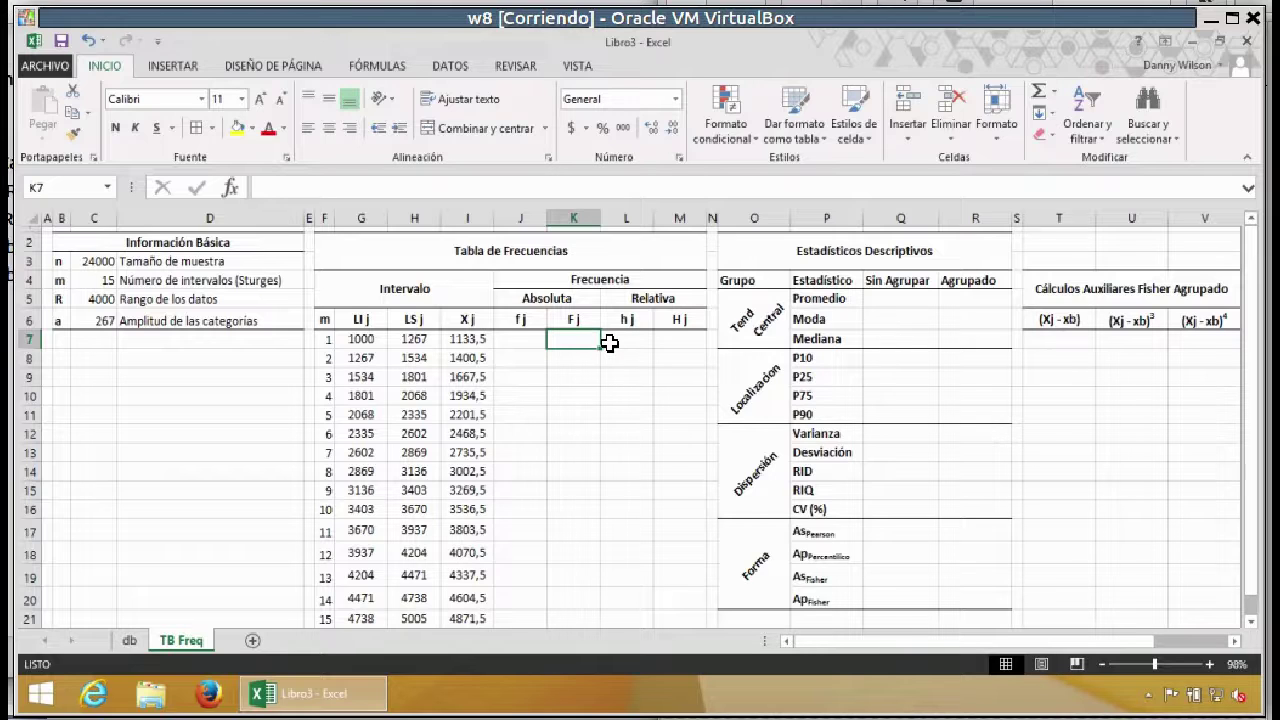
pyautogui.keyDown('shift'); pyautogui.click(581, 613); pyautogui.keyUp('shift')
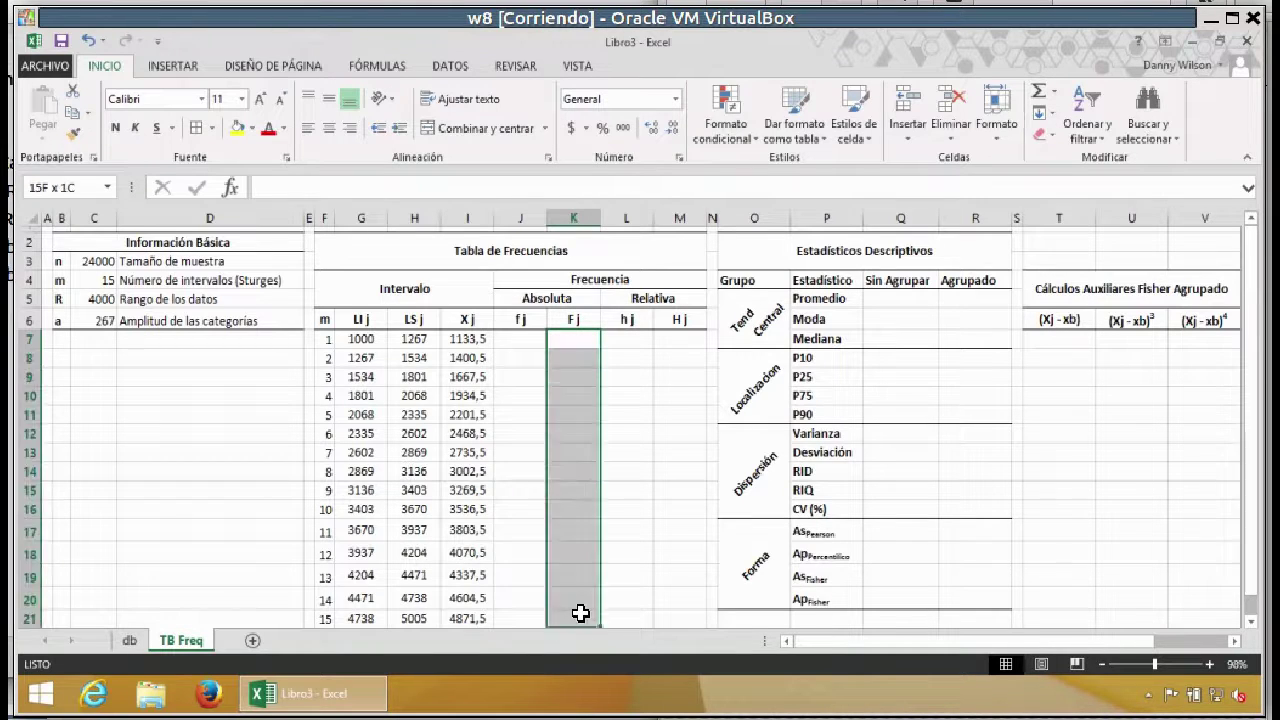
pyautogui.write('=')
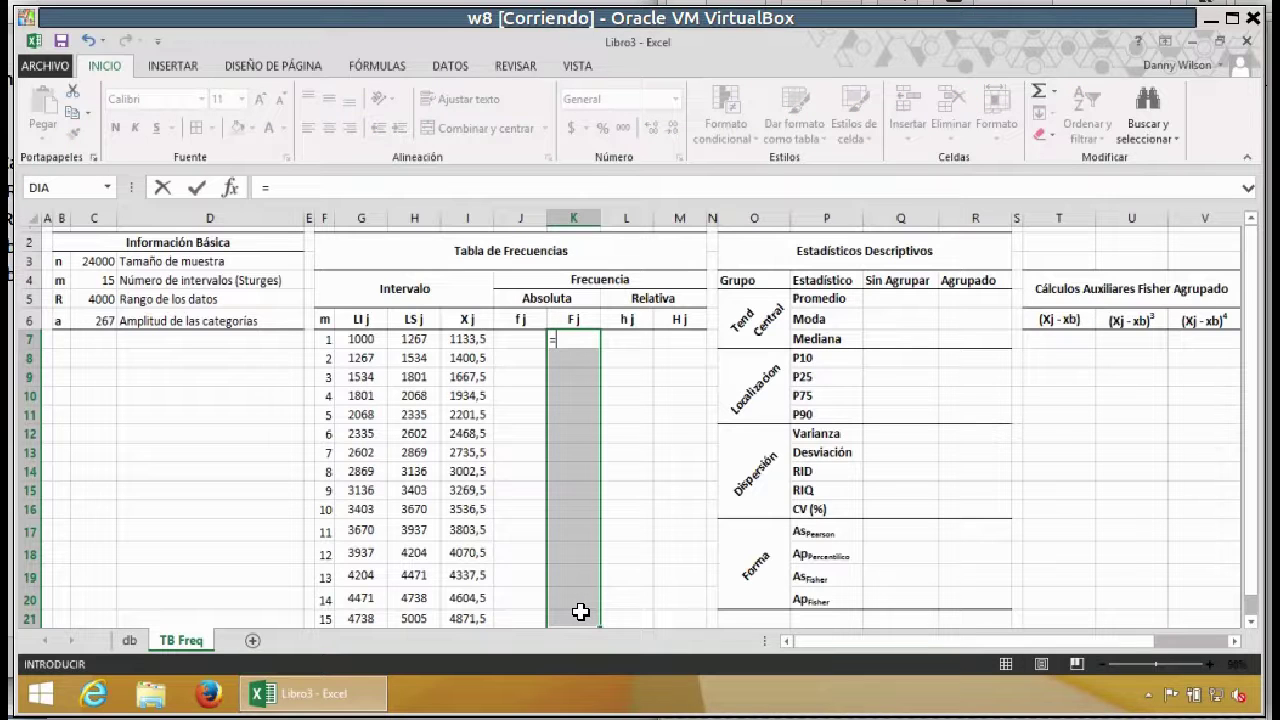
pyautogui.write('frec')
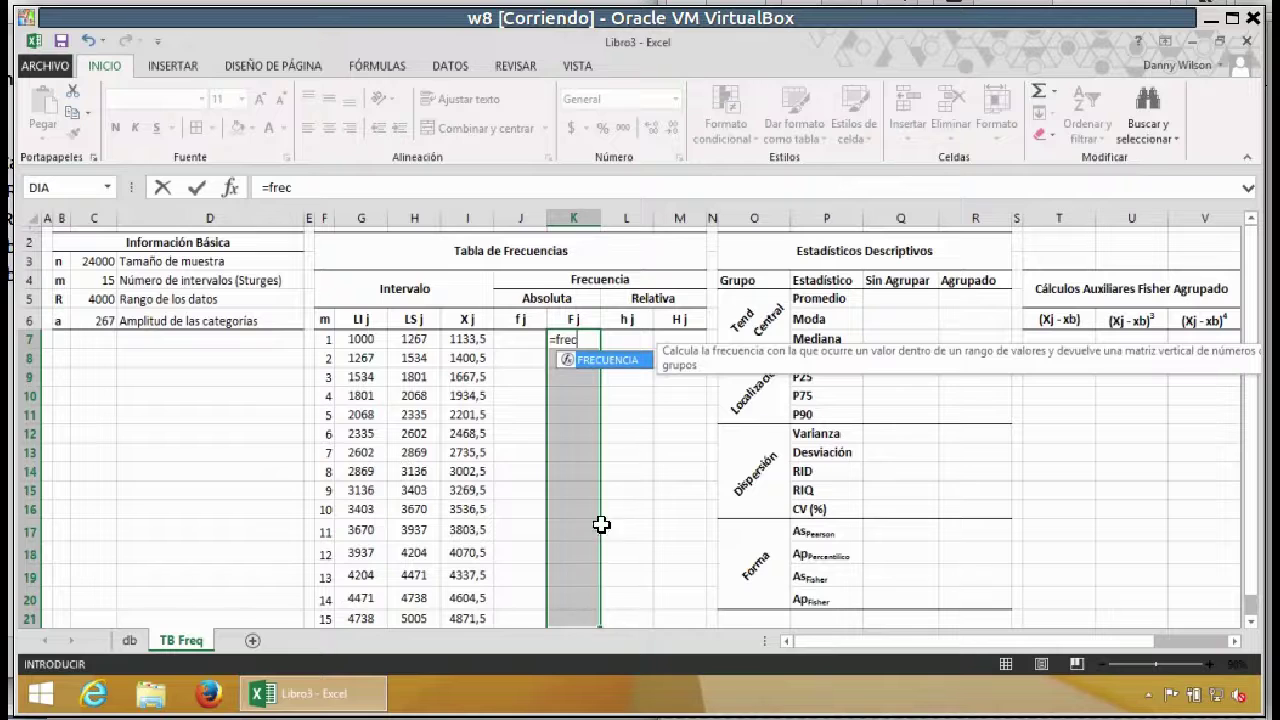
pyautogui.doubleClick(568, 360)
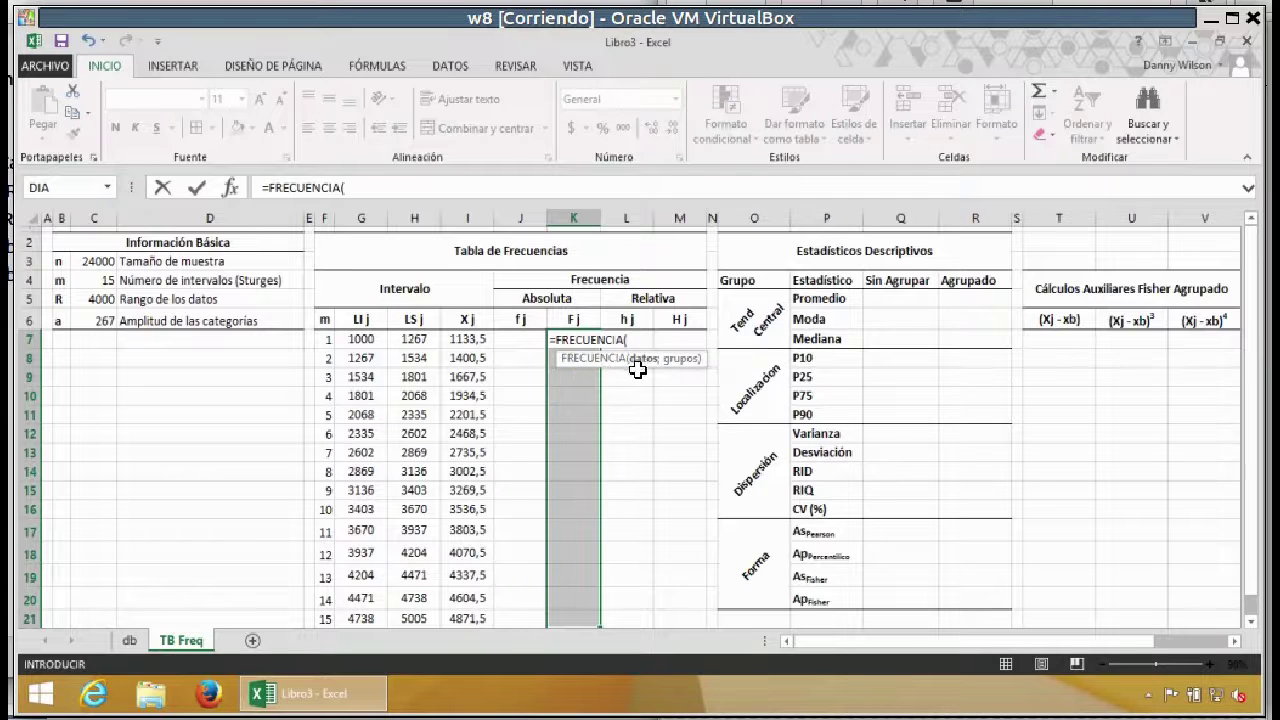
pyautogui.write('da')
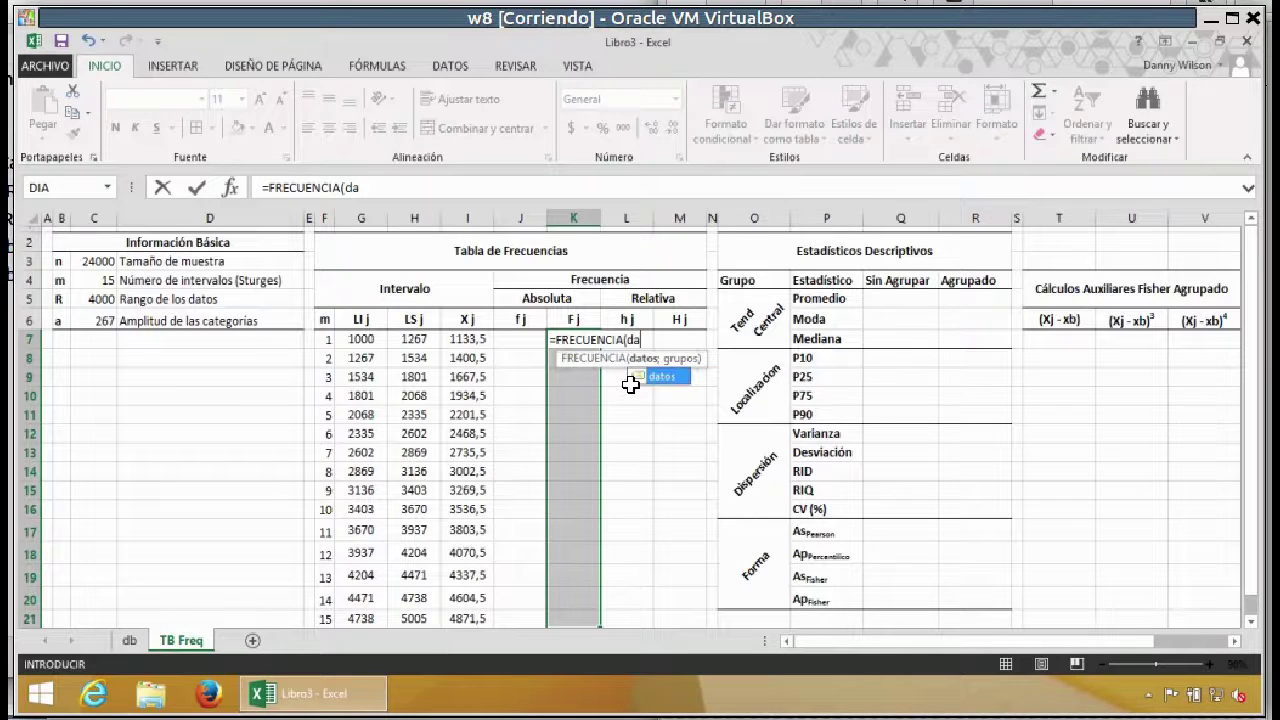
pyautogui.doubleClick(636, 377)
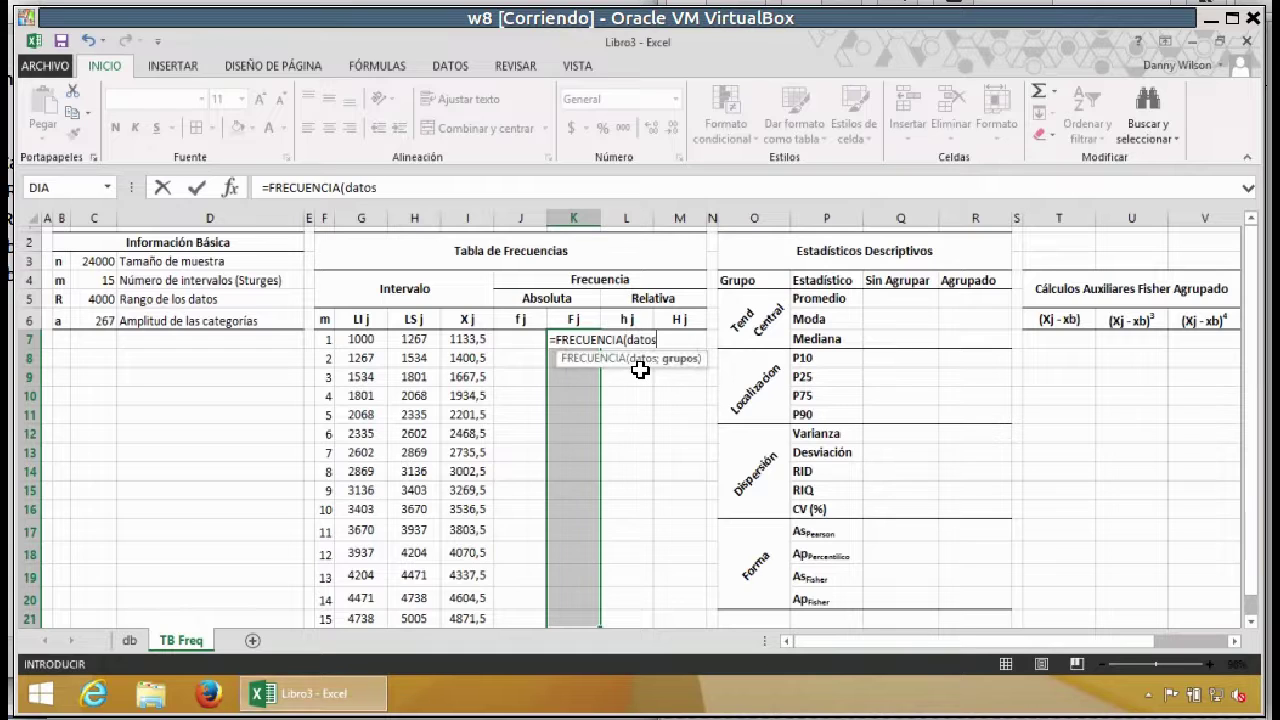
pyautogui.write(';')
pyautogui.click(417, 341)
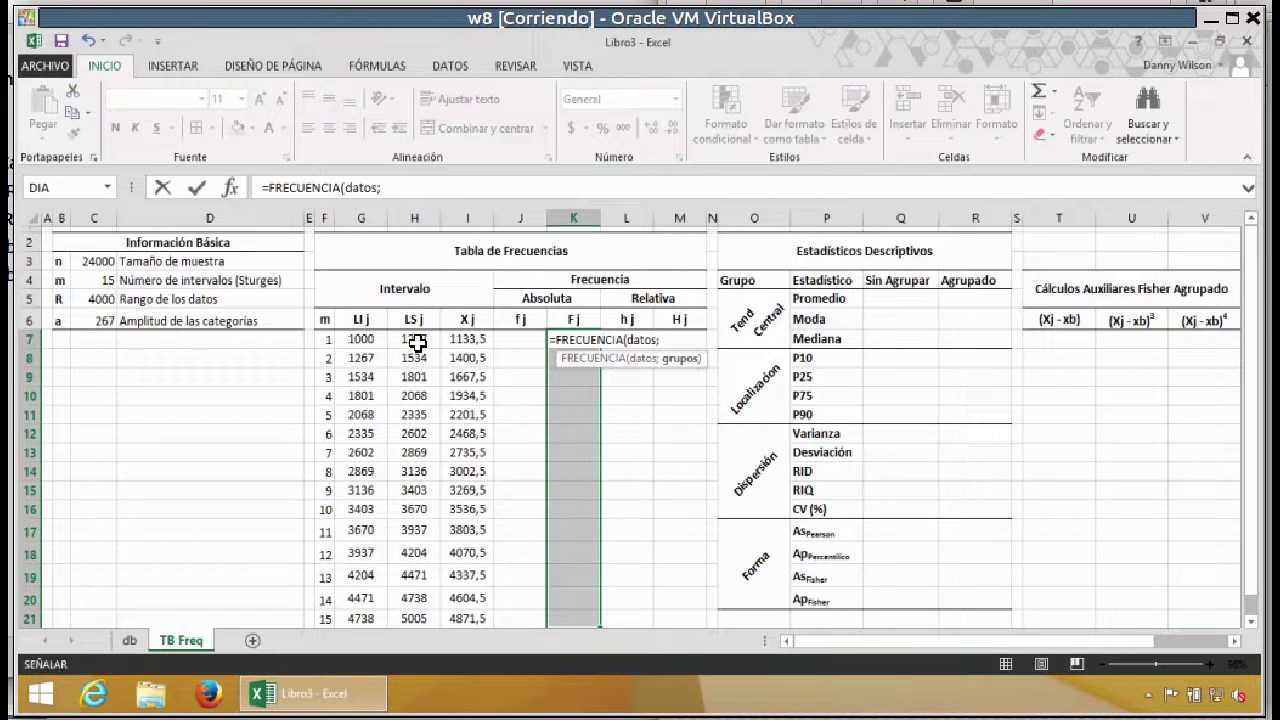
pyautogui.write(')')
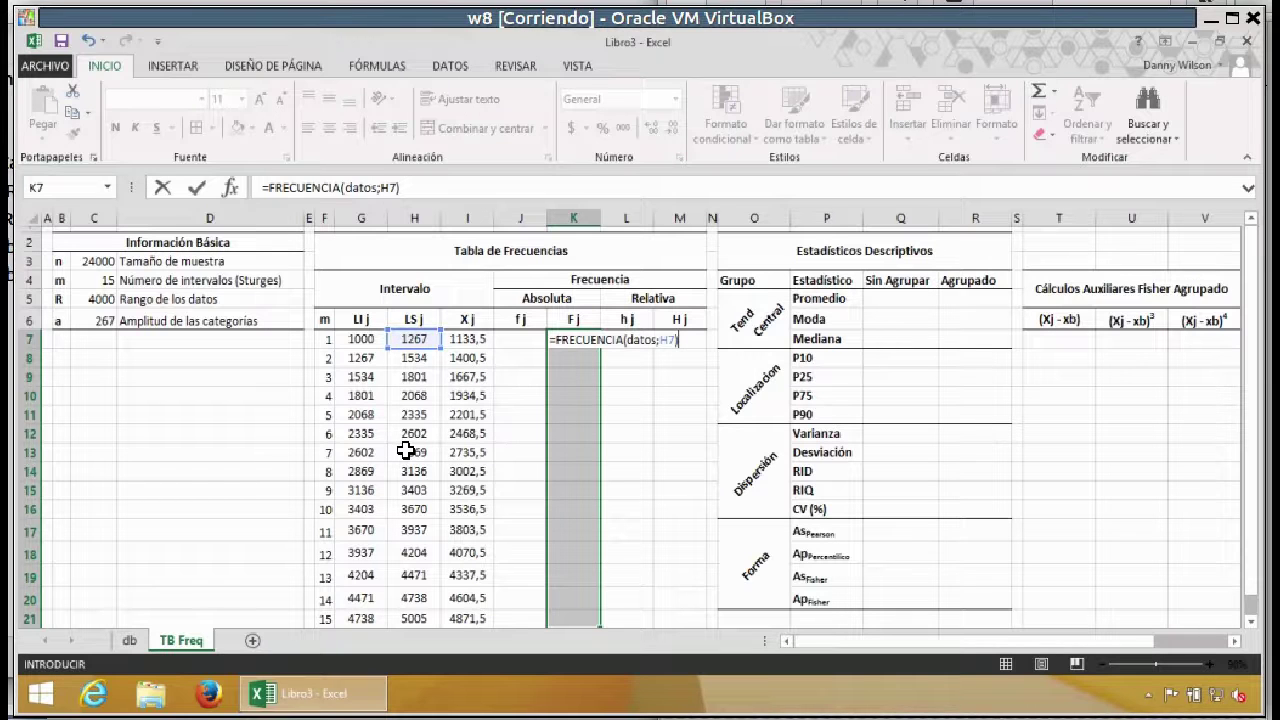
pyautogui.hotkey('ctrl', 'Return')
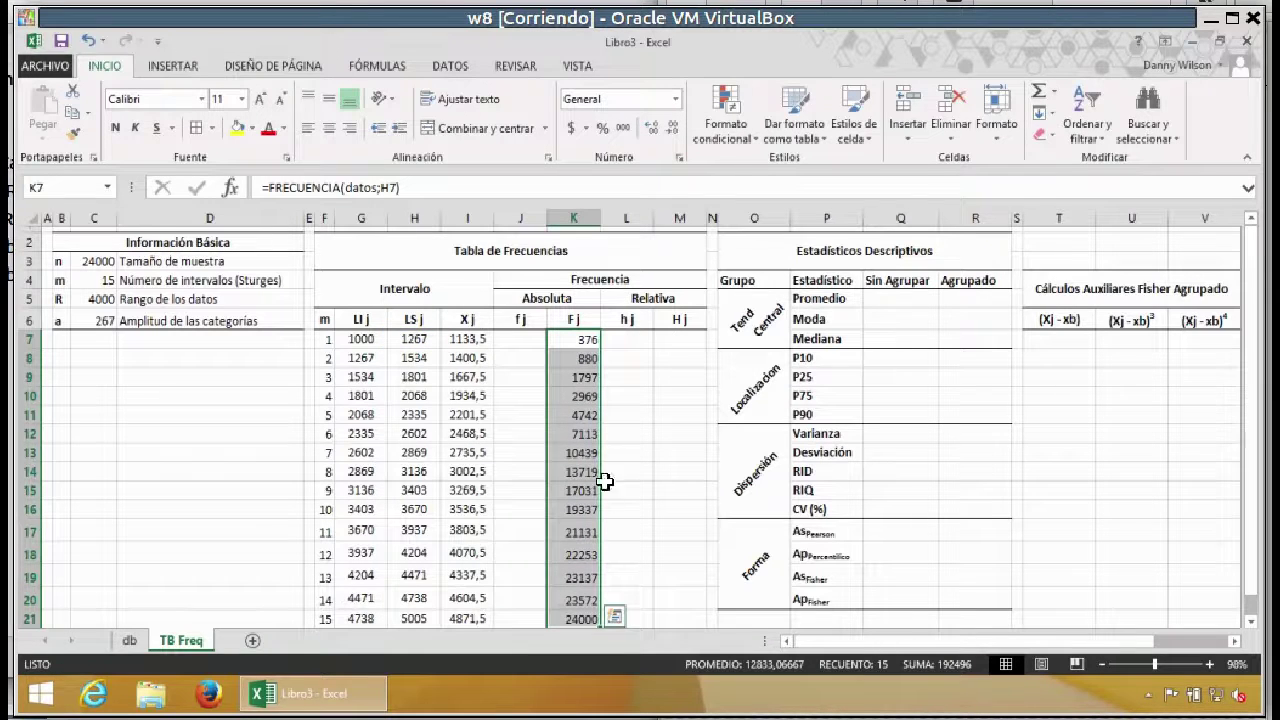
# Step: Check the F j formulas in K14 and K21 and compare the last cumulative frequency with the sample size in C3
pyautogui.click(582, 472)
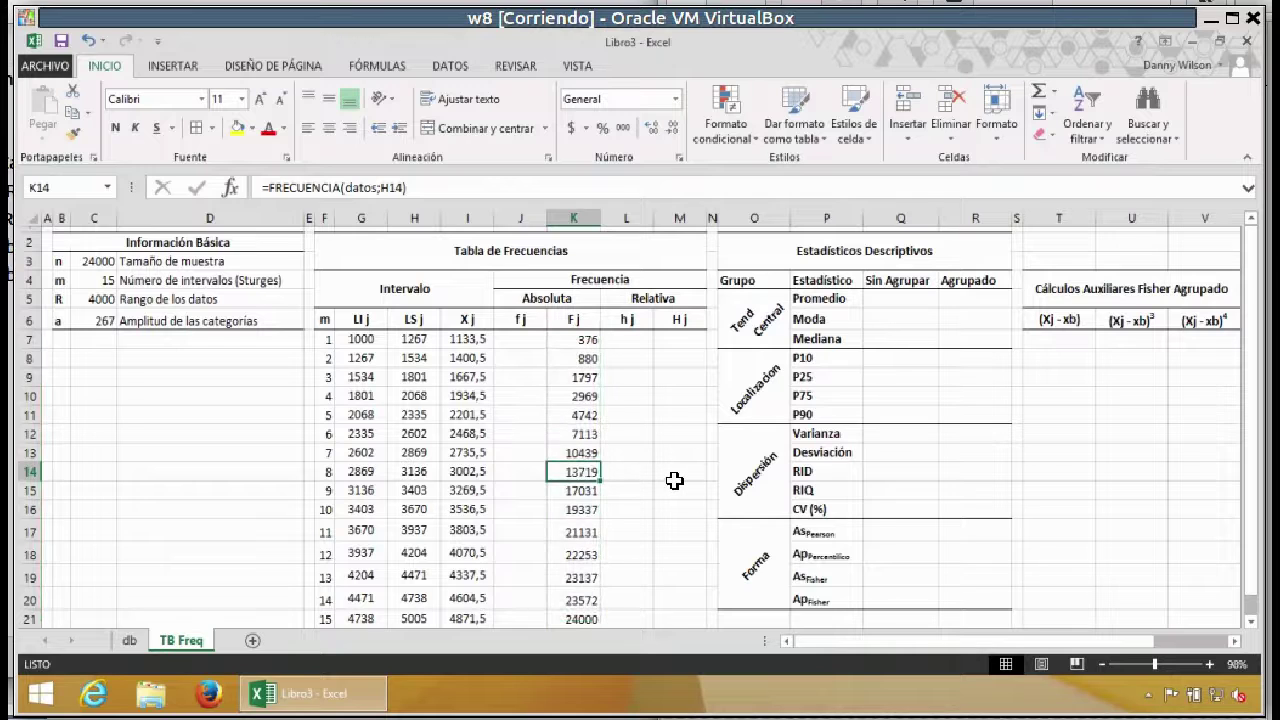
pyautogui.click(566, 183)
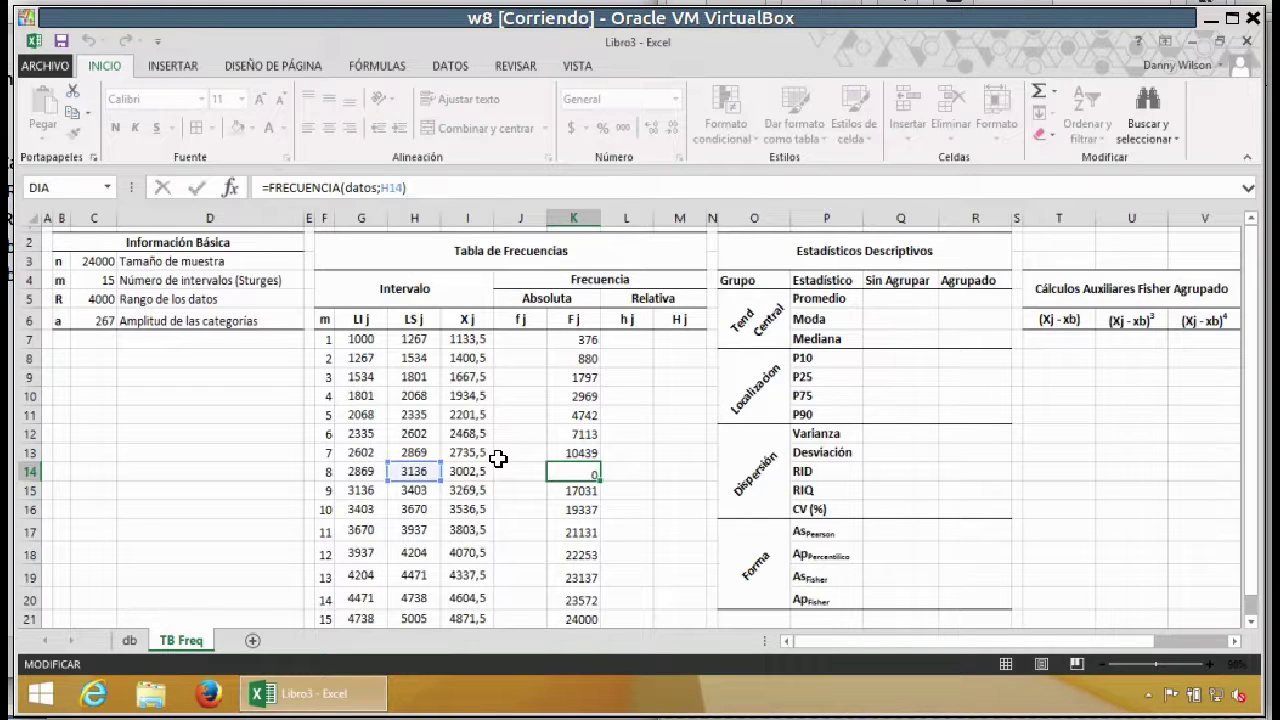
pyautogui.hotkey('ctrl', 'Return')
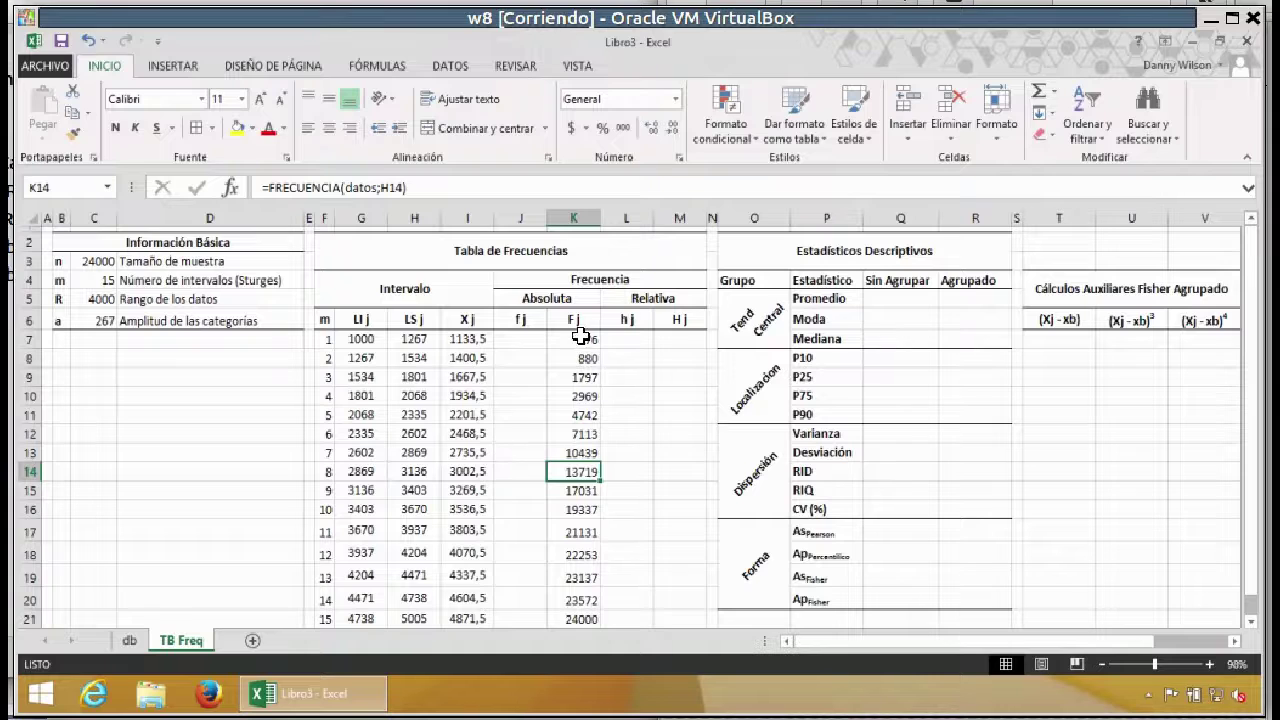
pyautogui.click(582, 618)
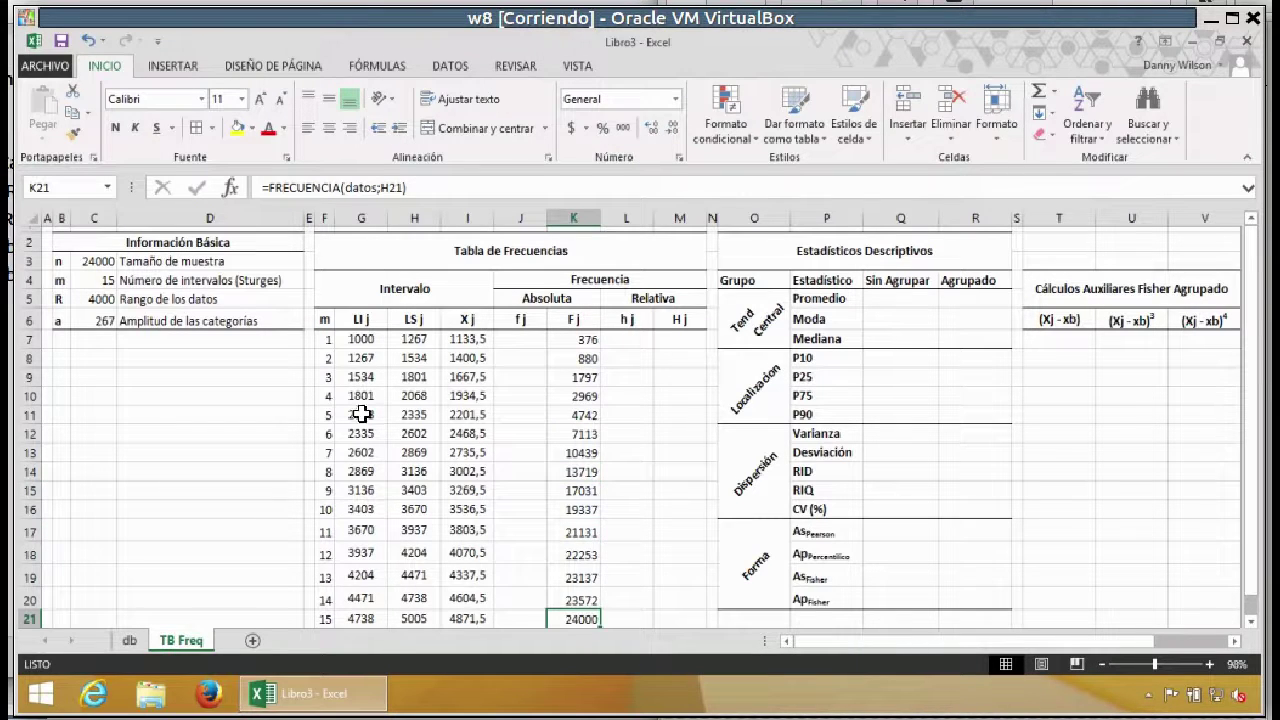
pyautogui.keyDown('ctrl'); pyautogui.click(94, 261); pyautogui.keyUp('ctrl')
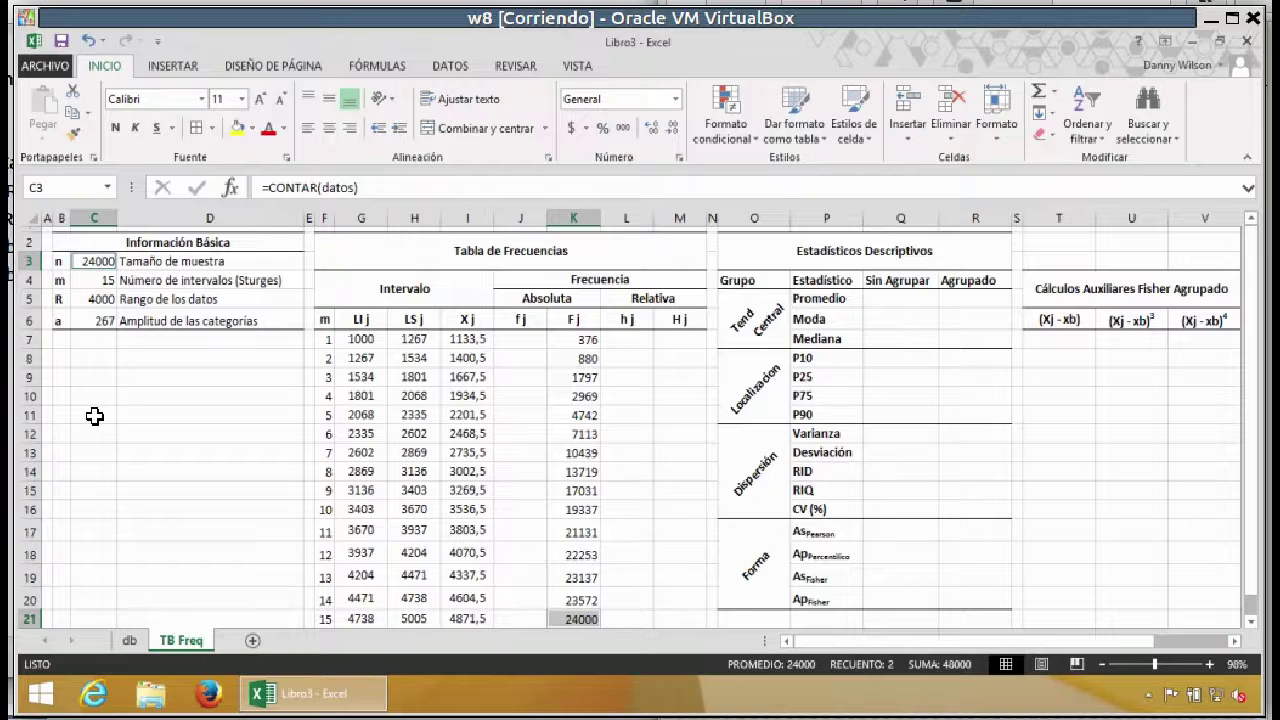
# Step: Set the first absolute frequency f j in J7 equal to the first cumulative frequency with =K7
pyautogui.click(522, 341)
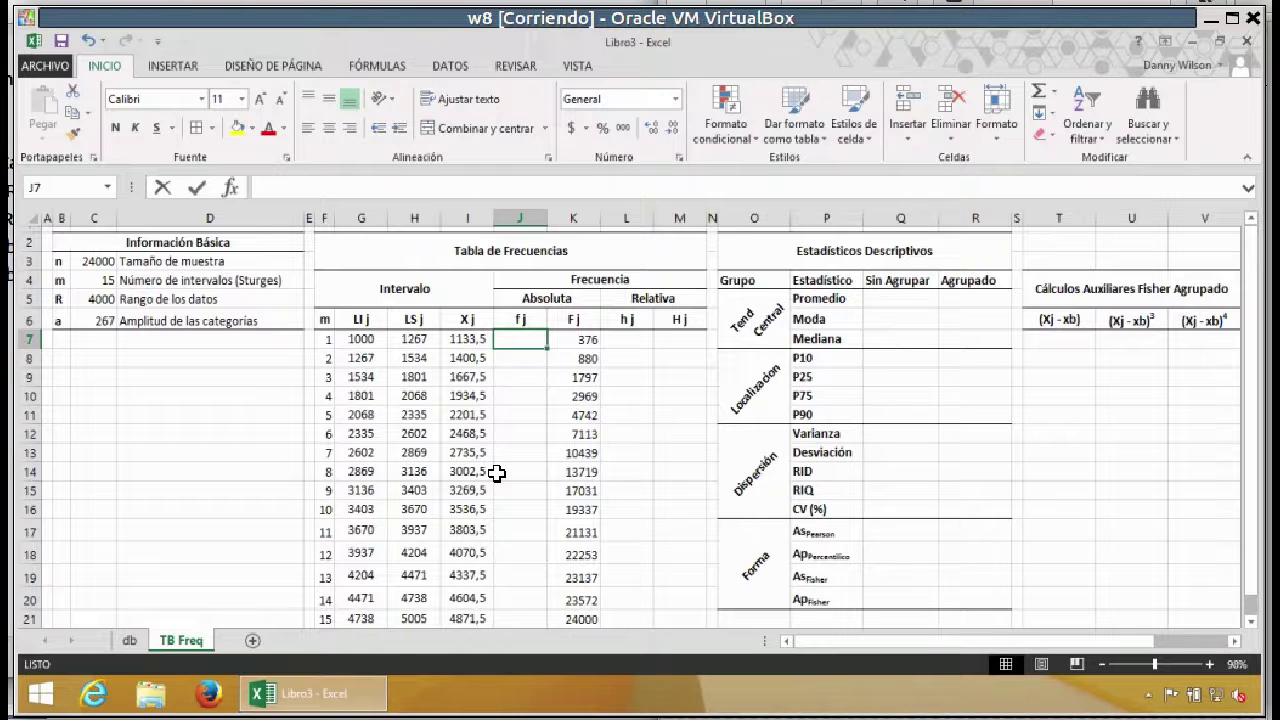
pyautogui.write('=')
pyautogui.press('Right')
pyautogui.press('Return')
pyautogui.press('Up')
pyautogui.press('Right')
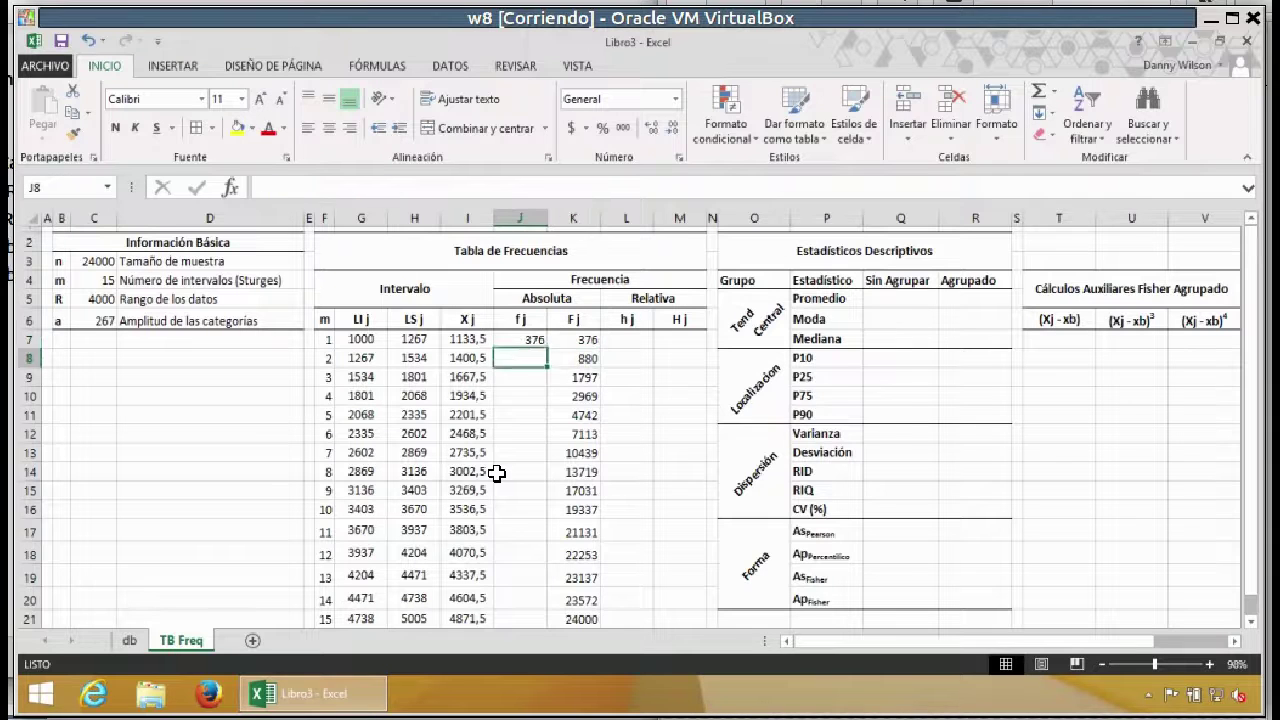
# Step: Fill the remaining absolute frequencies f j in J8:J21 with =K8-K7, the difference between consecutive cumulative frequencies
pyautogui.keyDown('shift'); pyautogui.click(510, 622); pyautogui.keyUp('shift')
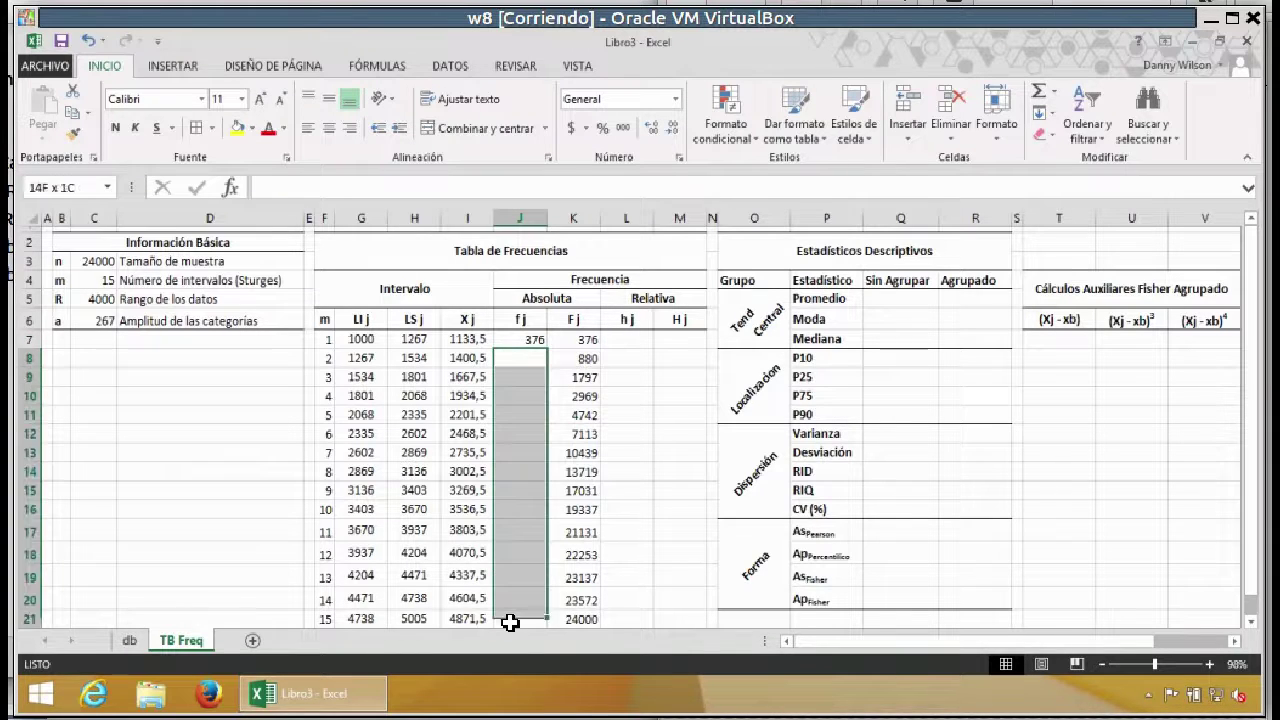
pyautogui.write('=')
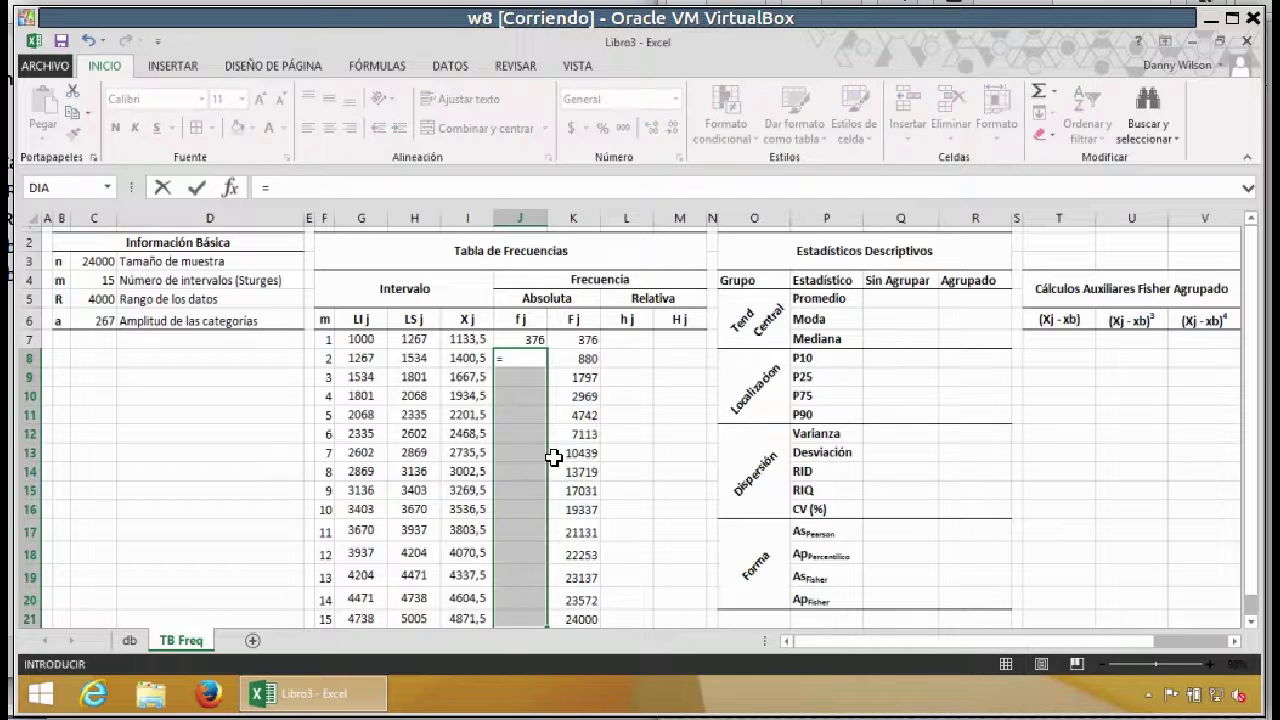
pyautogui.click(585, 358)
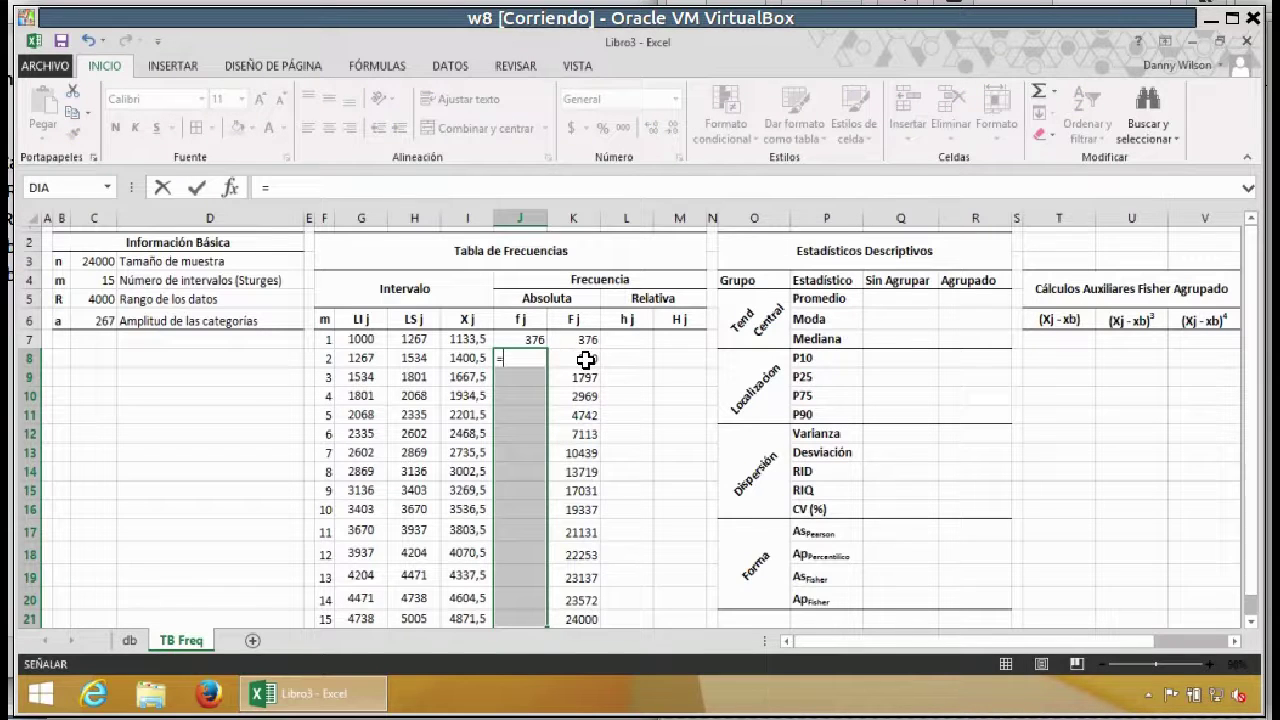
pyautogui.write('-')
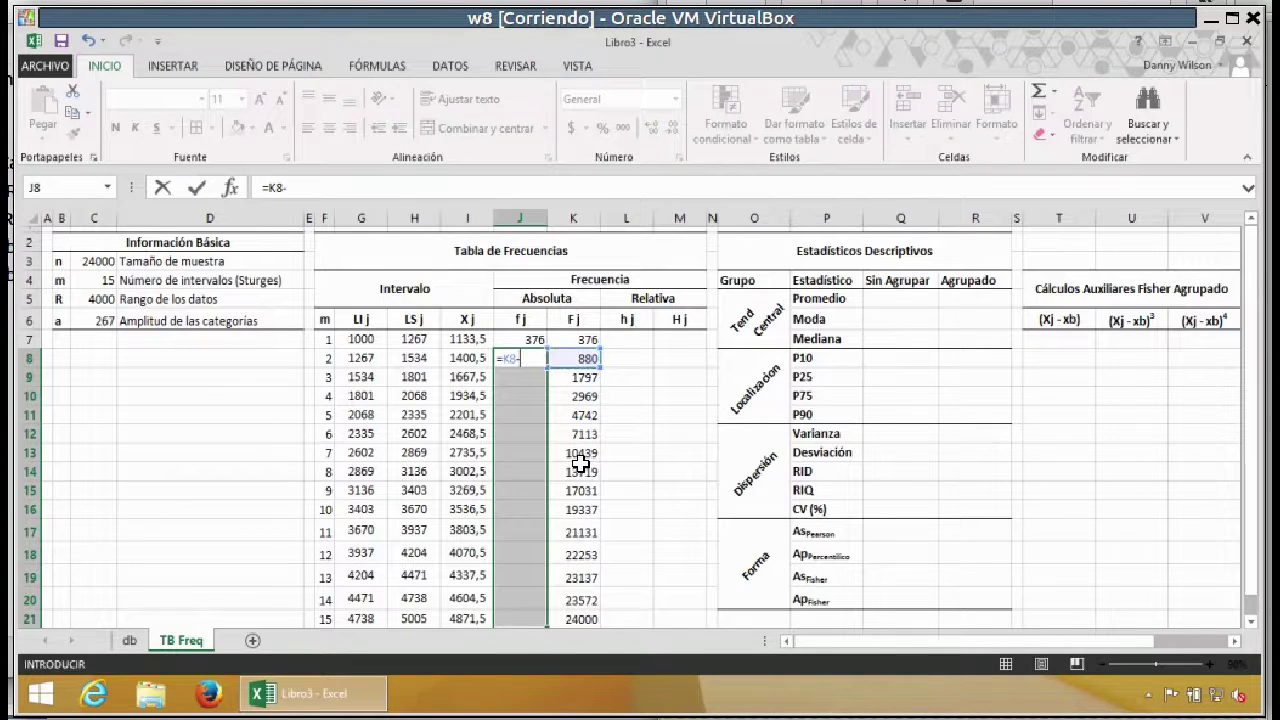
pyautogui.click(587, 339)
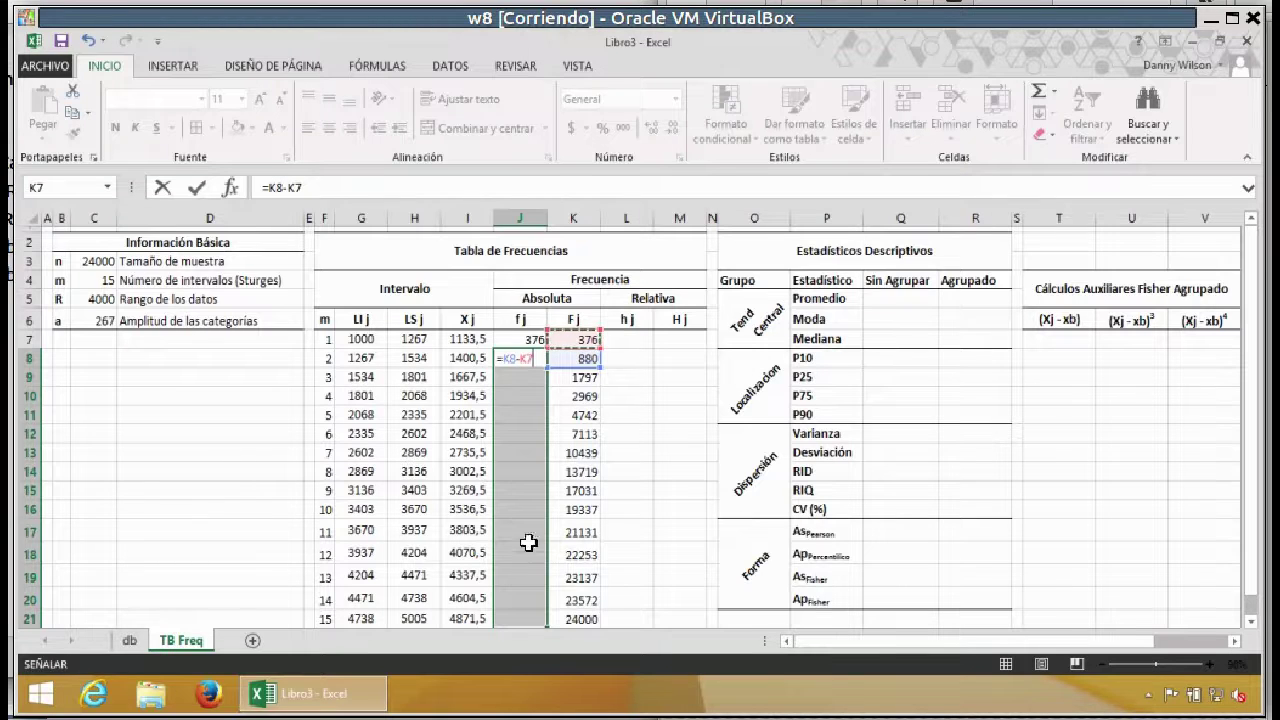
pyautogui.hotkey('ctrl', 'Return')
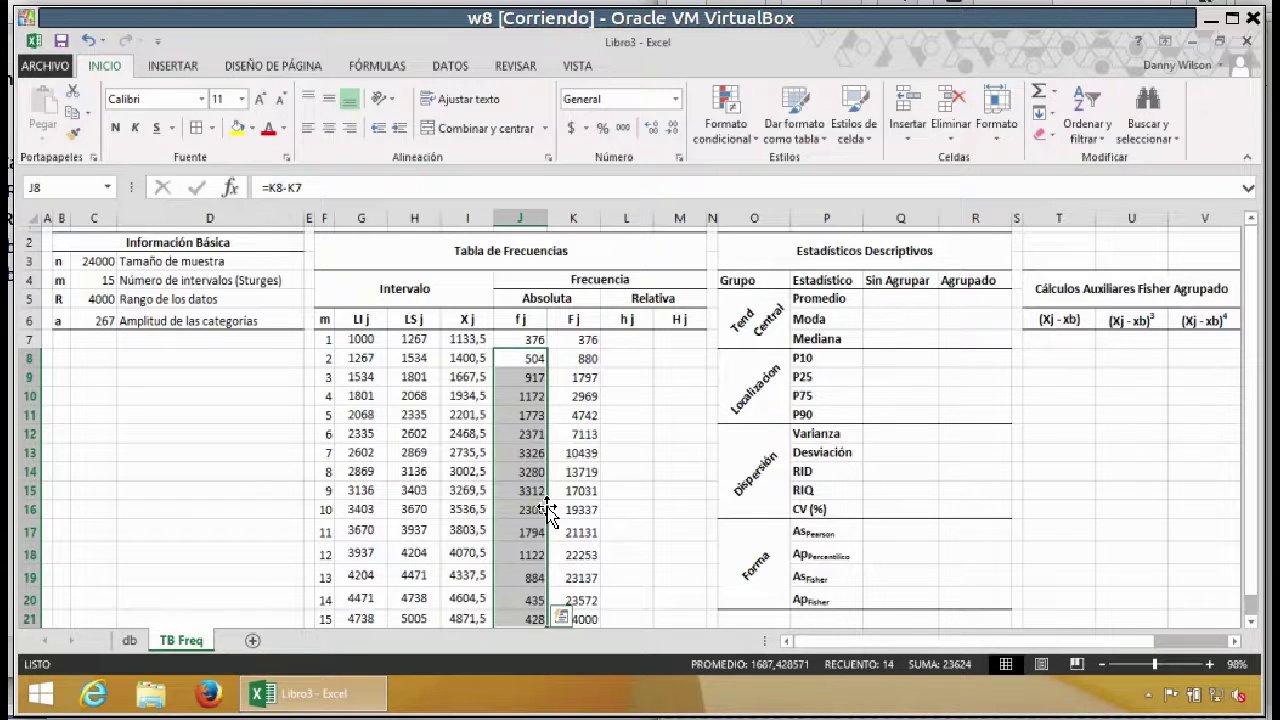
# Step: Calculate the relative frequencies h j and H j in L7:M21 with =J7/$C$3, dividing by the fixed sample size
pyautogui.click(628, 341)
pyautogui.moveTo(628, 341); pyautogui.dragTo(670, 616)
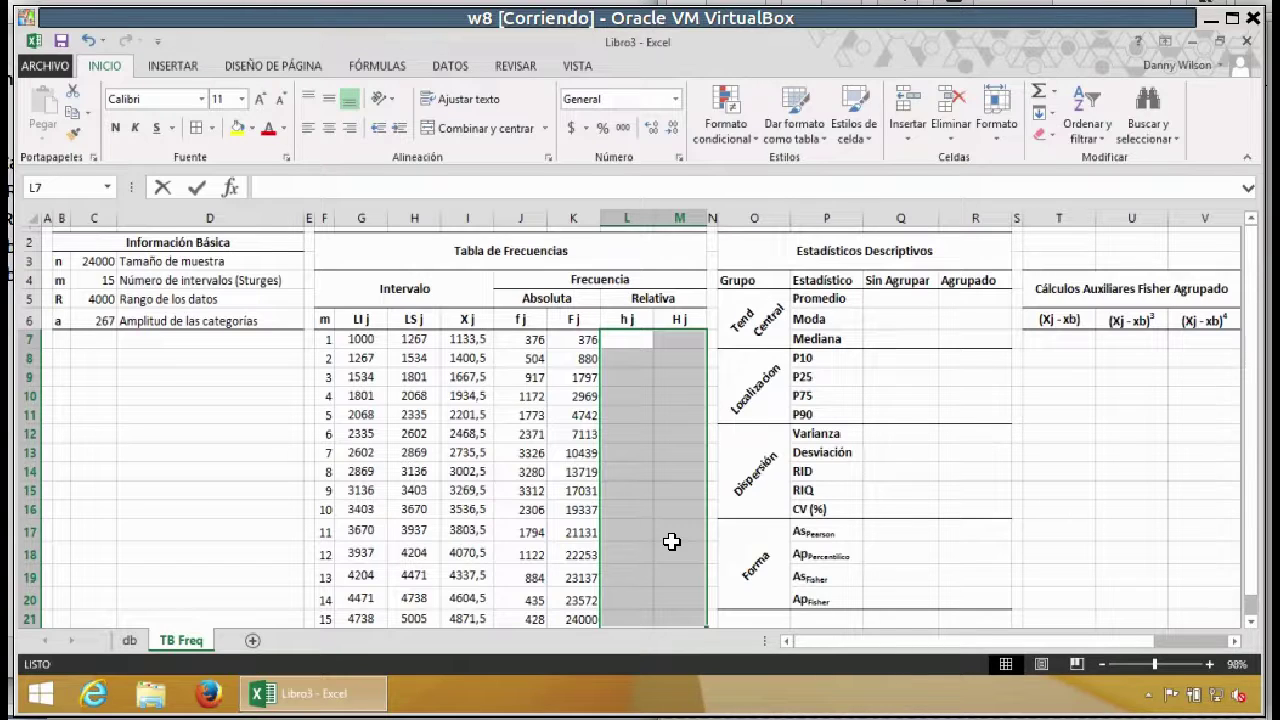
pyautogui.write('=')
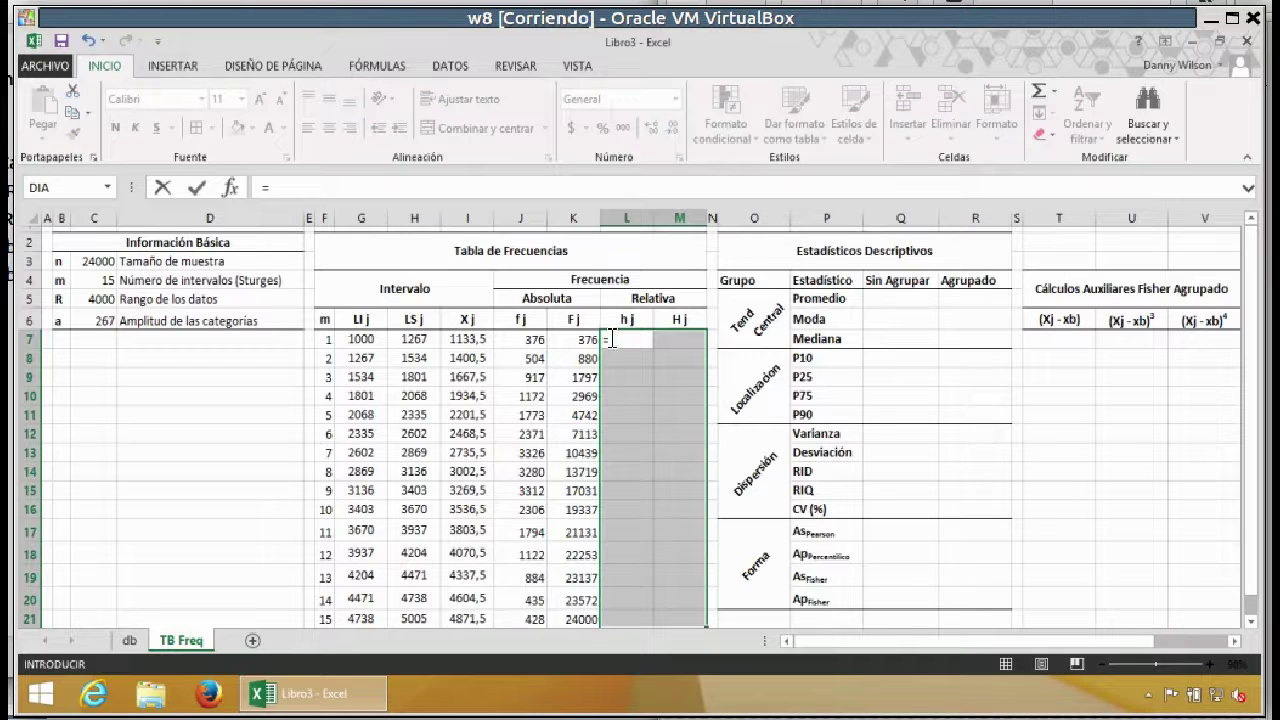
pyautogui.click(515, 341)
pyautogui.write('/')
pyautogui.click(93, 260)
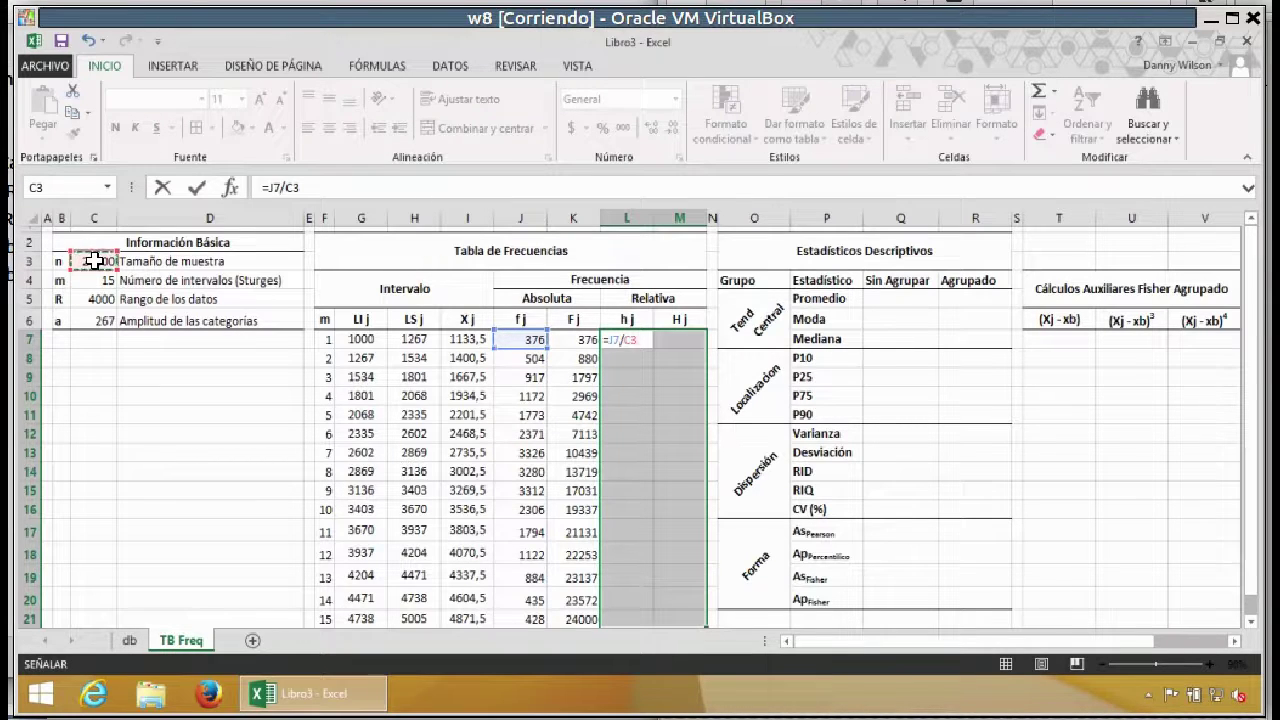
pyautogui.press('F4')
pyautogui.hotkey('ctrl', 'Return')
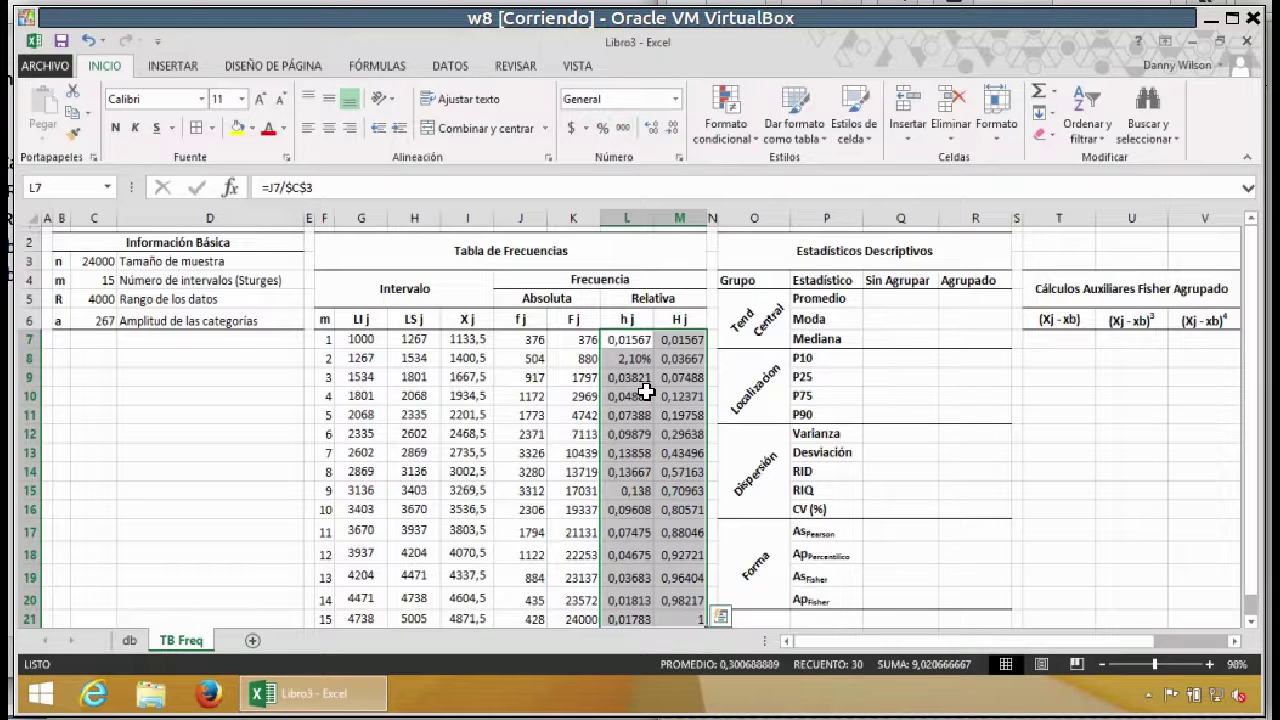
# Step: Format the relative frequencies in L7:M21 as percentages with two decimal places
pyautogui.click(604, 128)
pyautogui.click(648, 125)
pyautogui.click(650, 128)
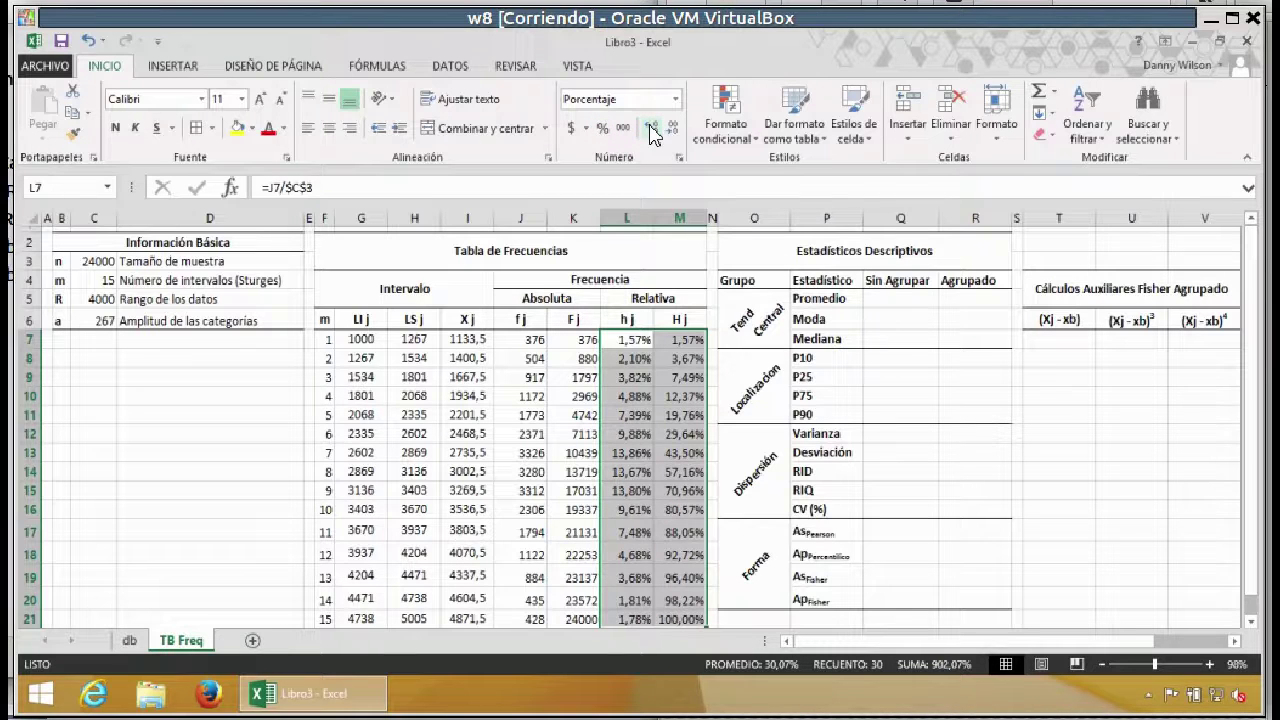
# Step: Check the relative frequency formulas at several rows of h j and H j, including M21, and view the Estadísticos Descriptivos heading
pyautogui.click(624, 341)
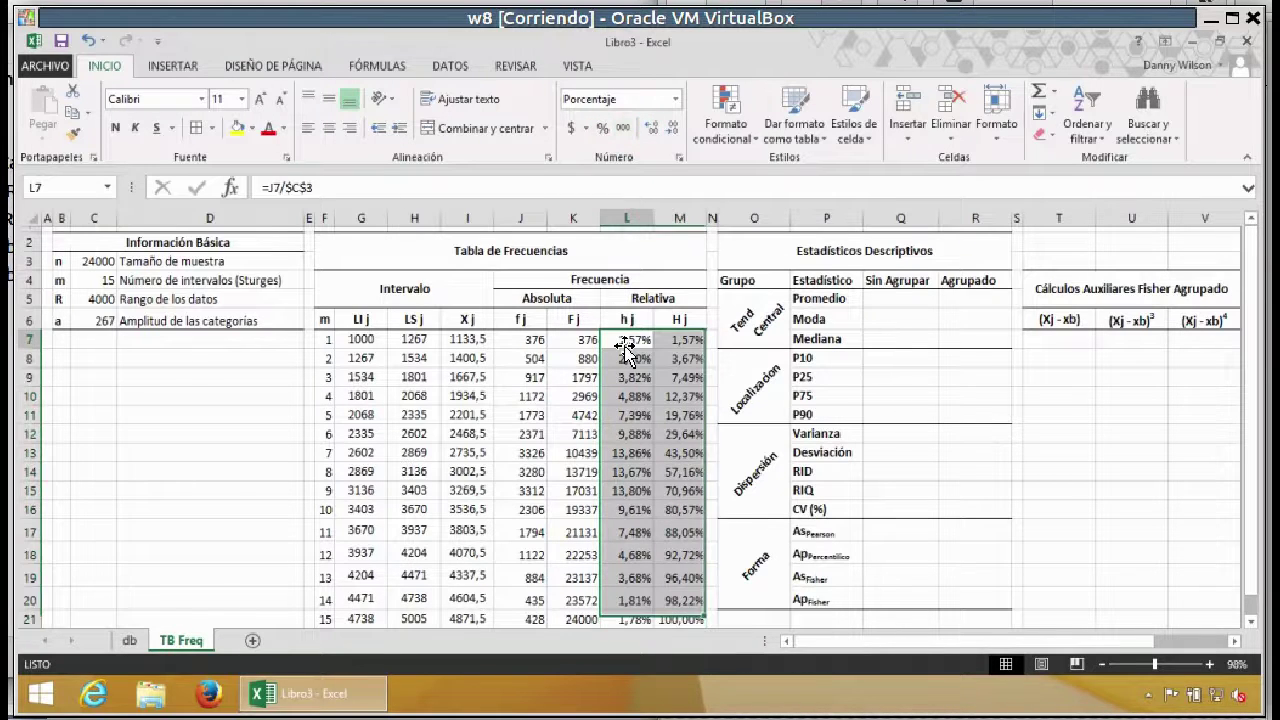
pyautogui.click(680, 340)
pyautogui.click(640, 357)
pyautogui.click(686, 360)
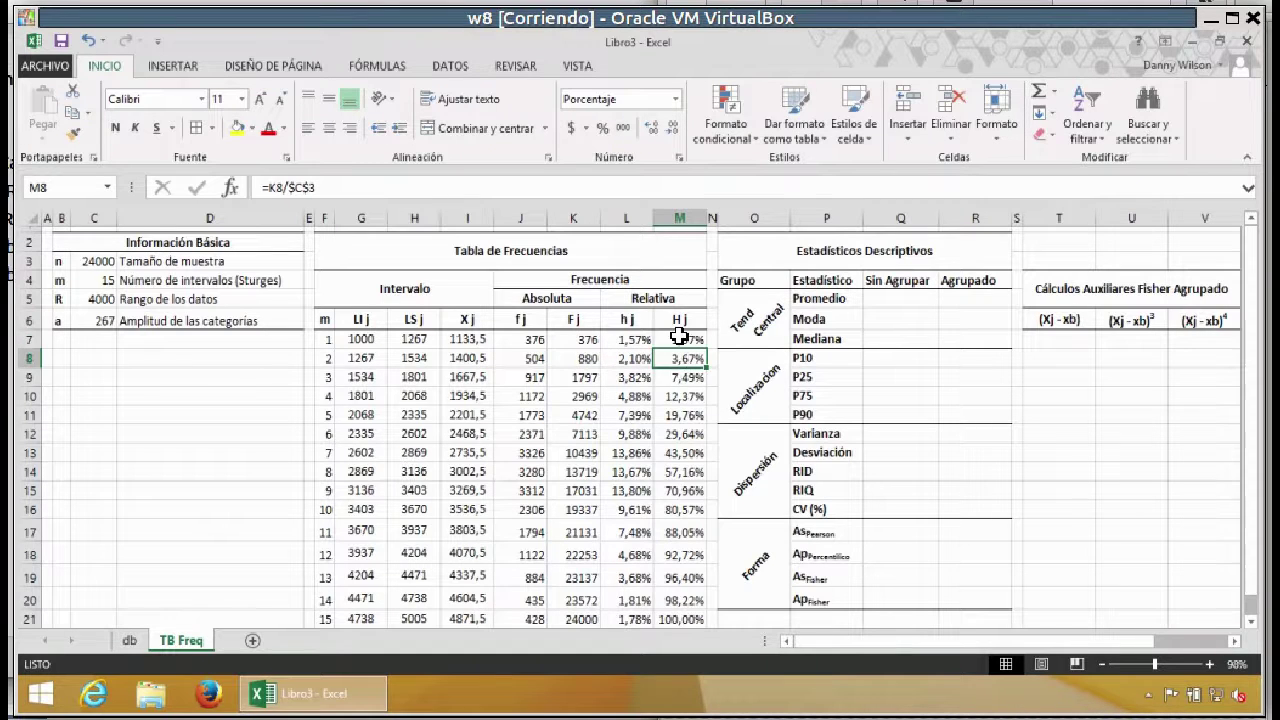
pyautogui.click(675, 437)
pyautogui.click(625, 342)
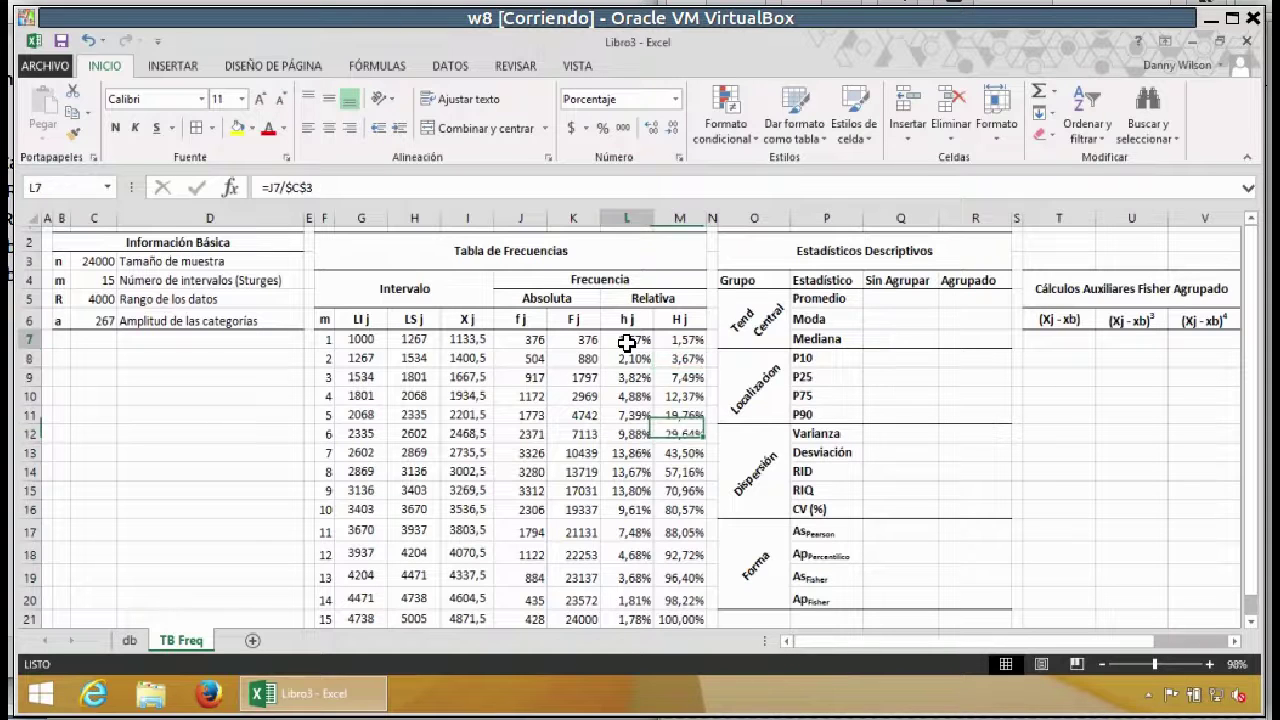
pyautogui.click(630, 360)
pyautogui.click(632, 377)
pyautogui.click(640, 396)
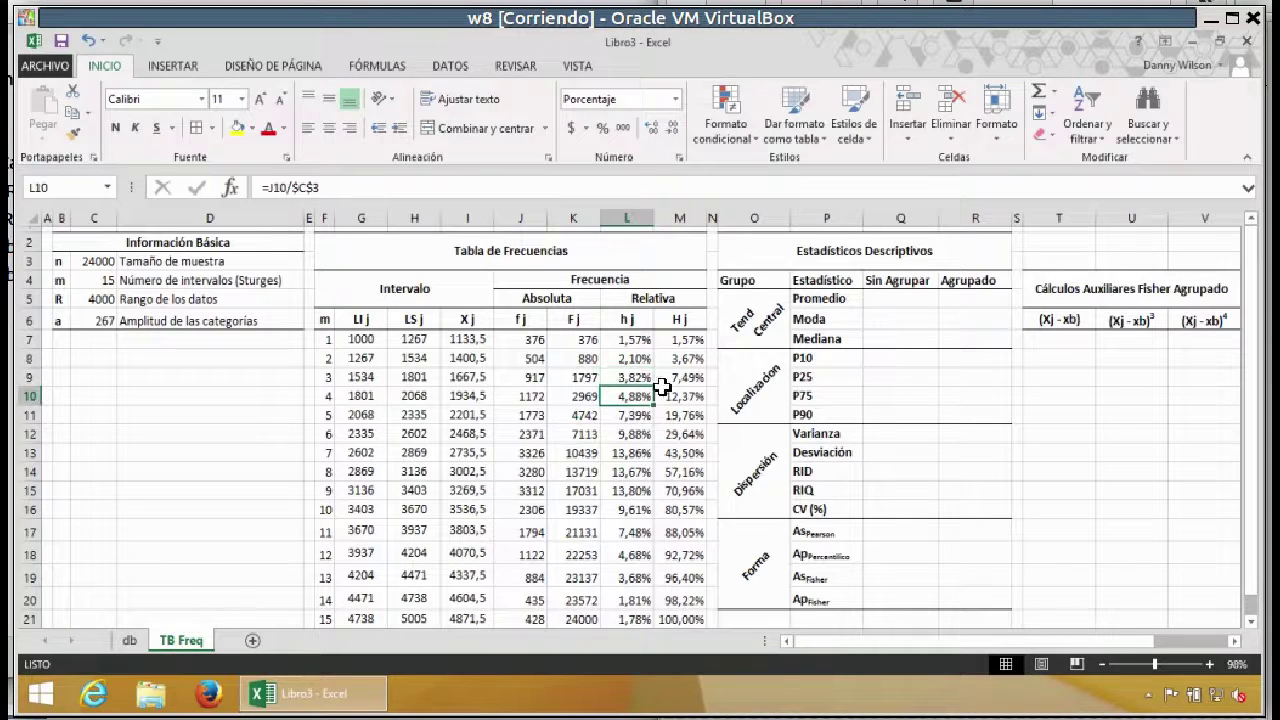
pyautogui.click(673, 341)
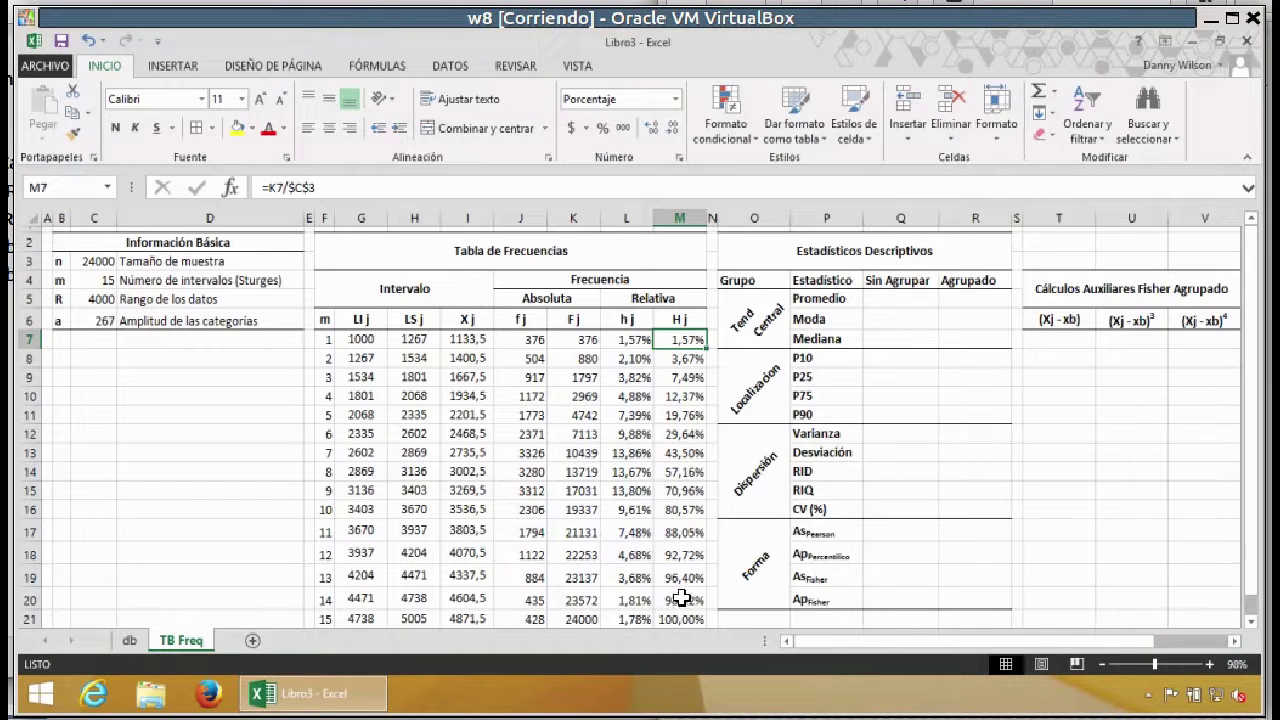
pyautogui.click(683, 620)
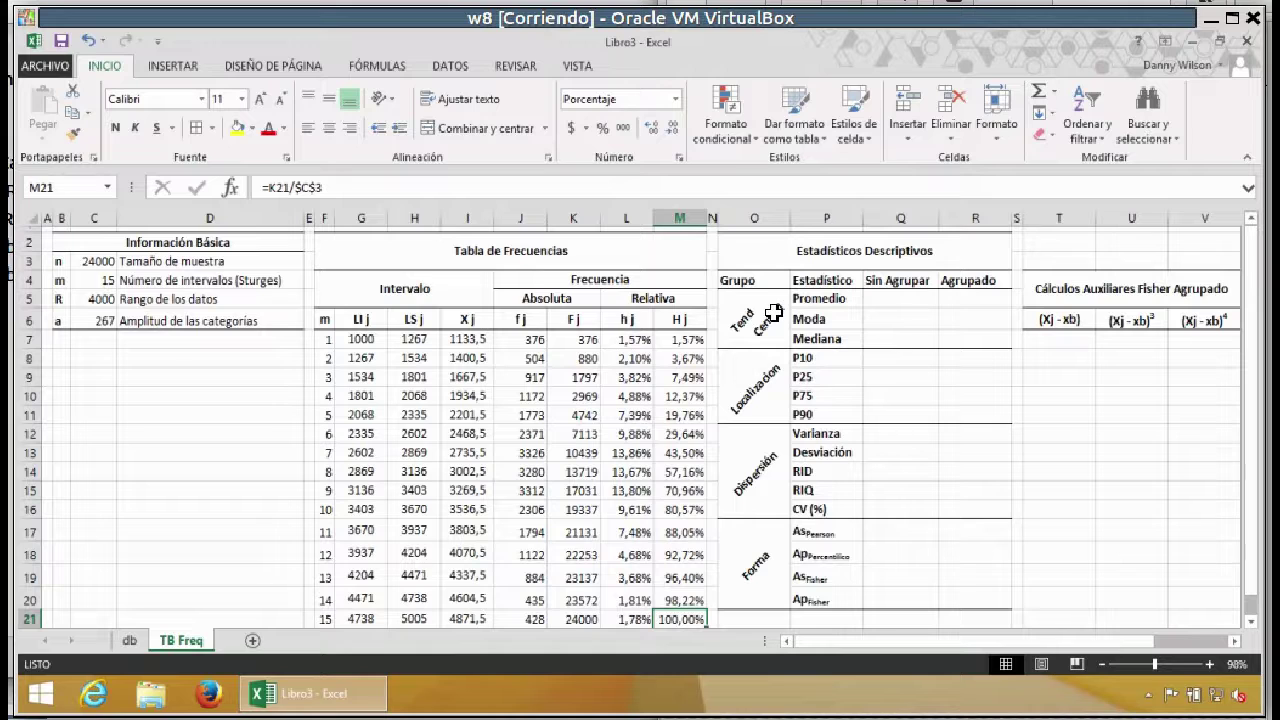
pyautogui.click(806, 248)
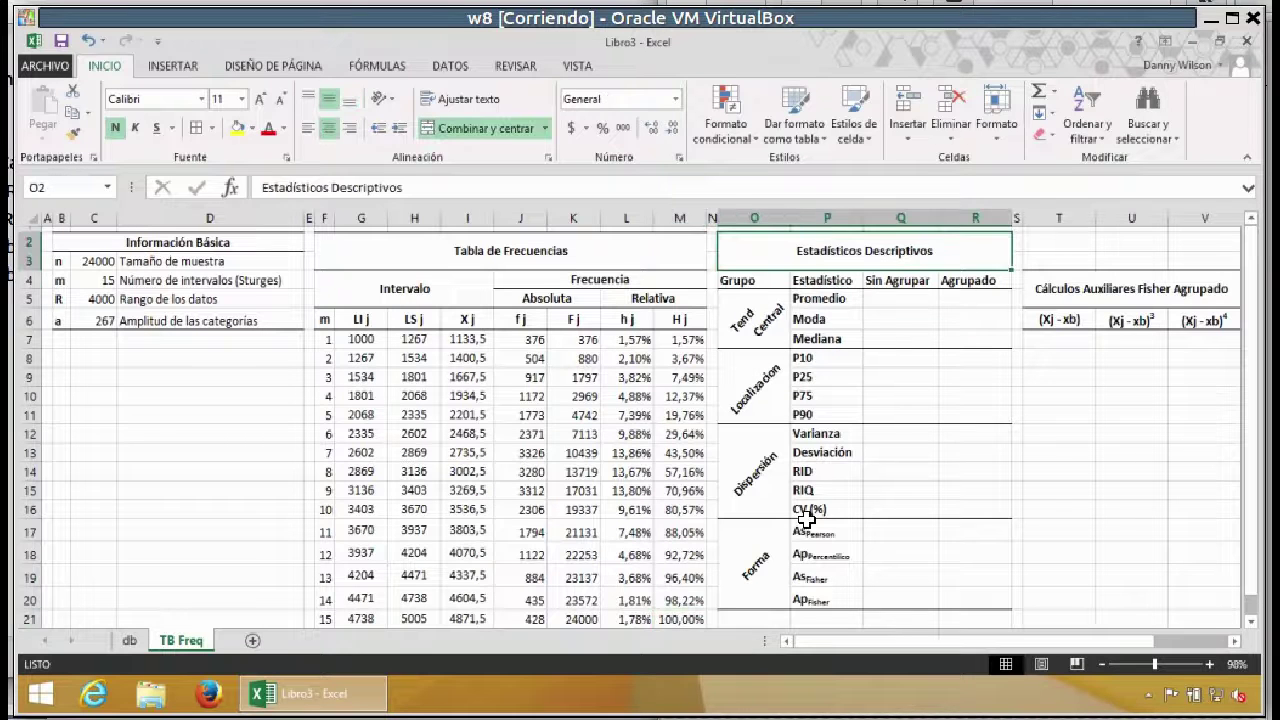
# Step: Look over the statistic groups in column O: Tend Central, Localizacion, Dispersión and Forma, with the statistics each one covers
pyautogui.click(754, 314)
pyautogui.click(754, 390)
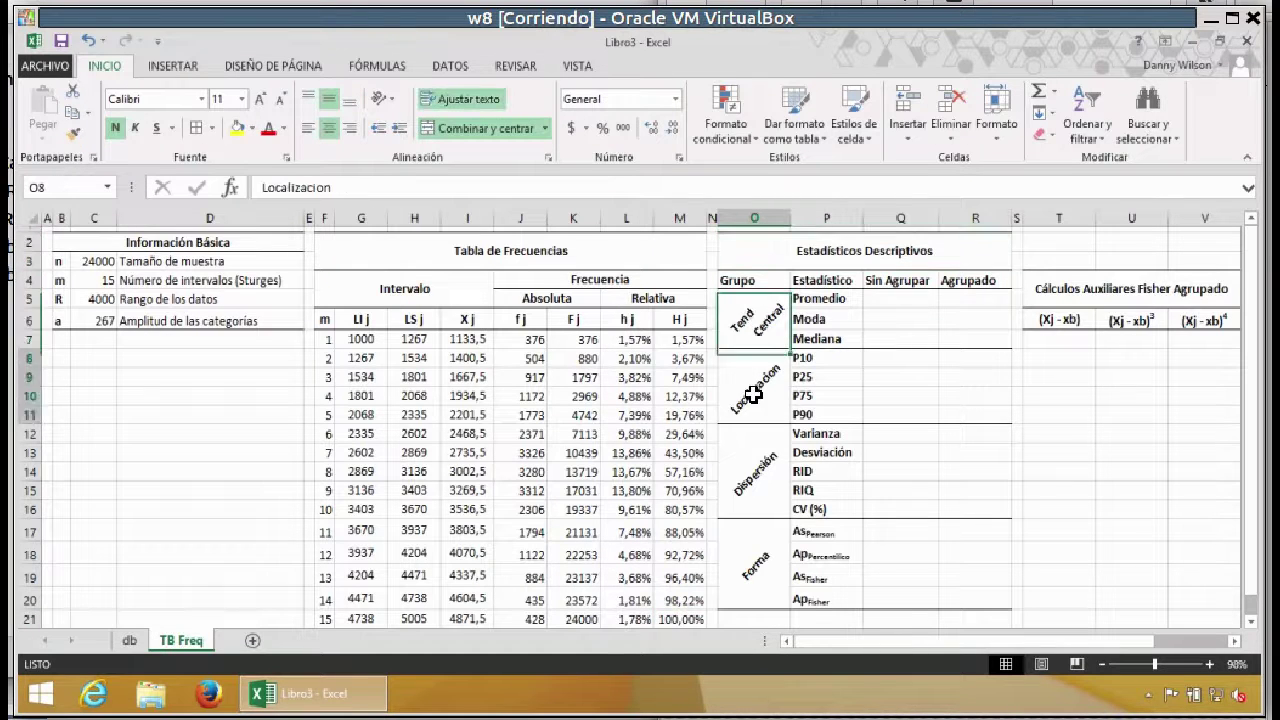
pyautogui.click(758, 468)
pyautogui.click(760, 530)
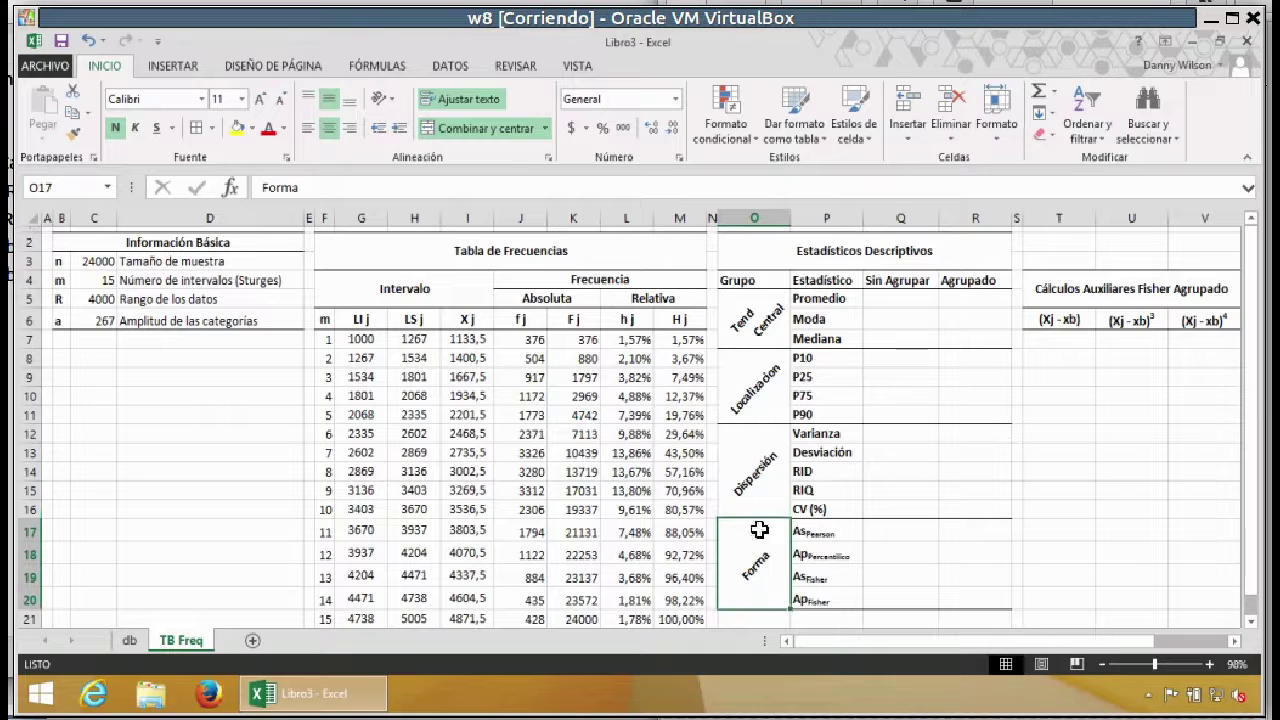
pyautogui.click(747, 320)
pyautogui.click(754, 392)
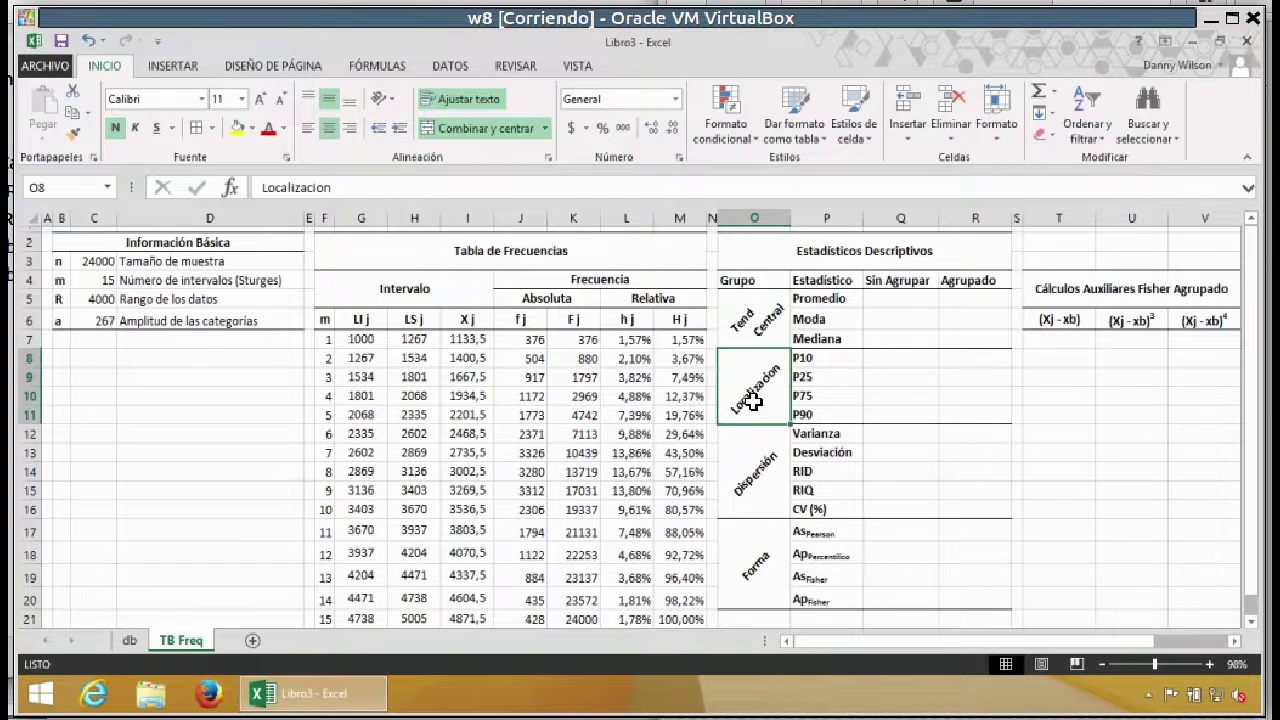
pyautogui.click(751, 485)
pyautogui.click(752, 576)
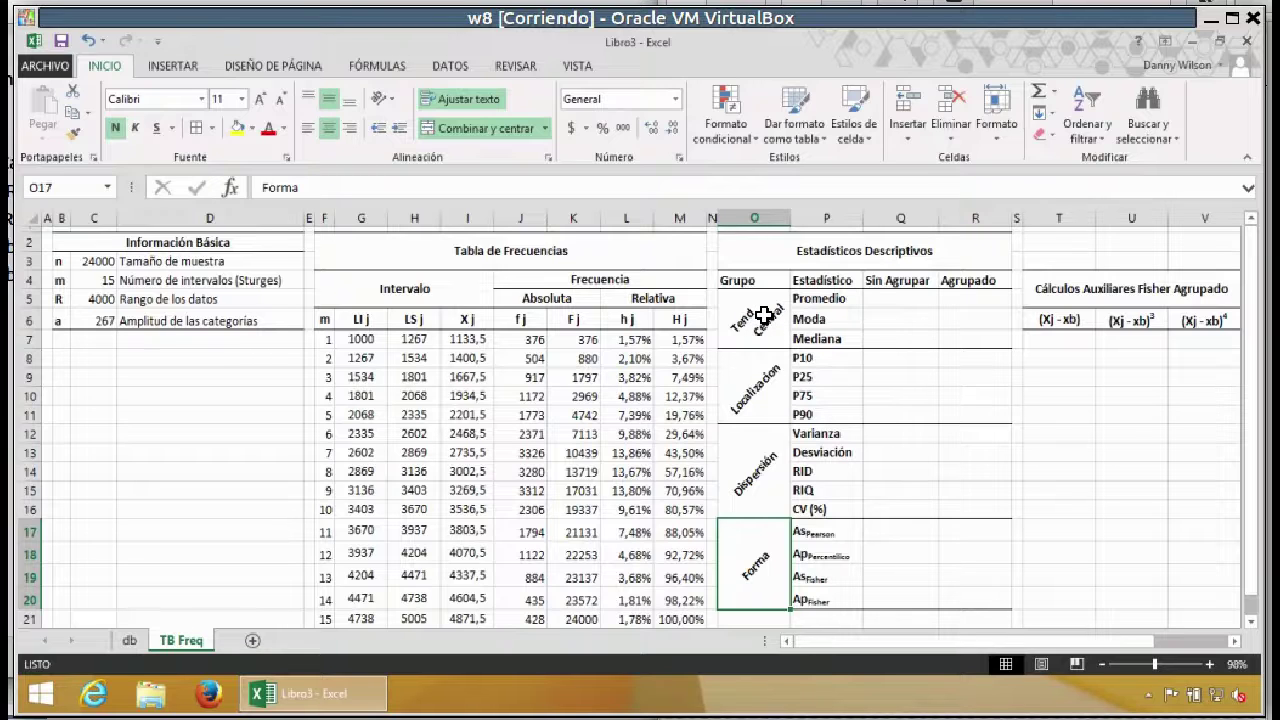
# Step: Compare the Sin Agrupar heading with the raw, ungrouped data on the db sheet, and return to TB Freq
pyautogui.click(889, 278)
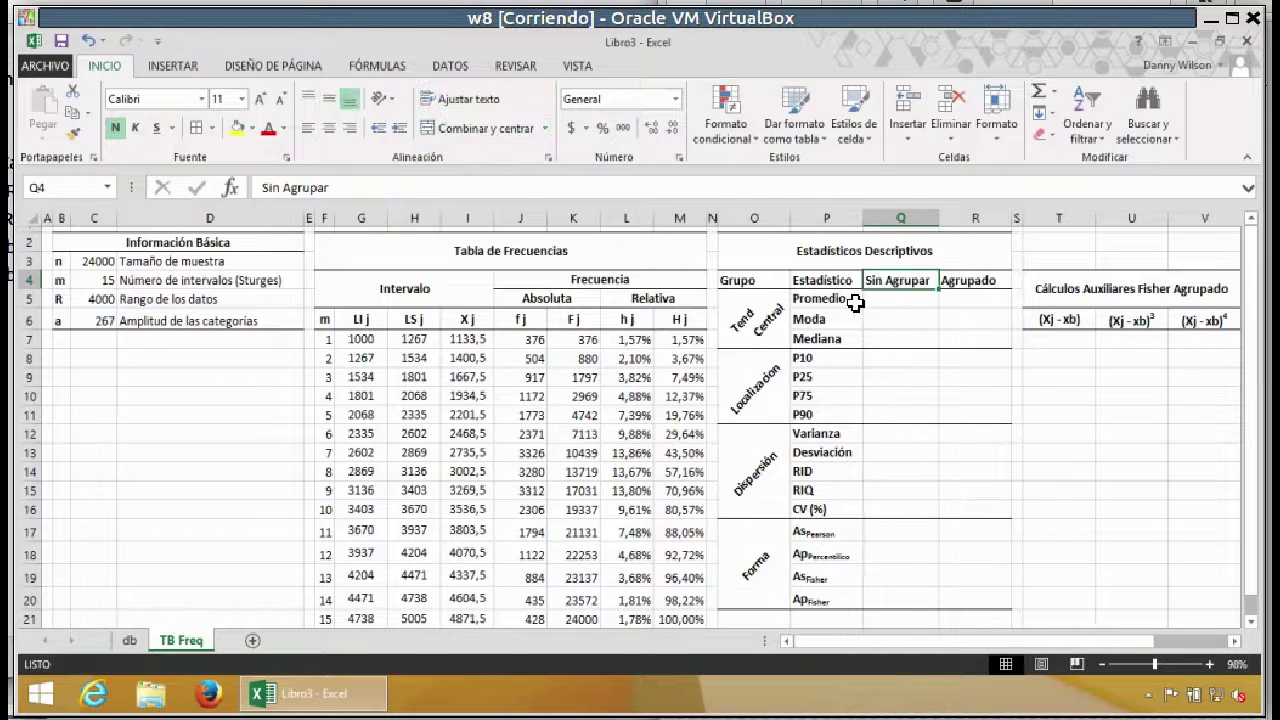
pyautogui.click(129, 640)
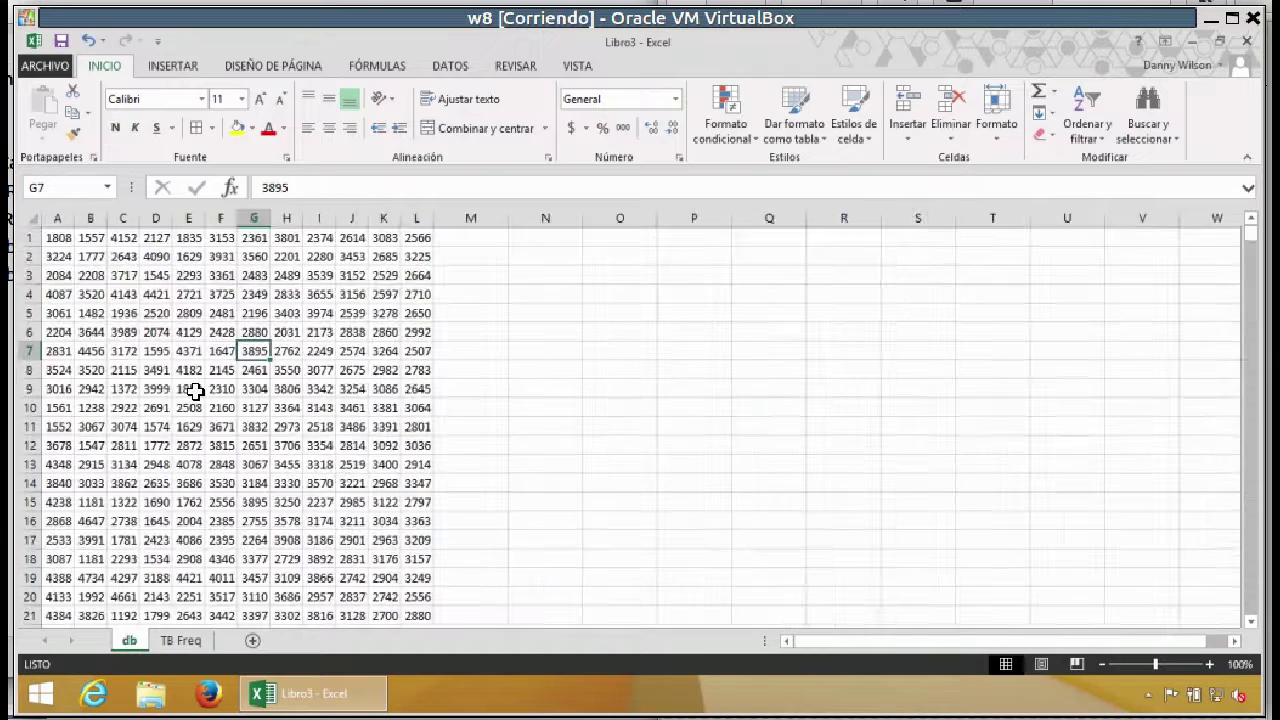
pyautogui.click(199, 388)
pyautogui.click(126, 371)
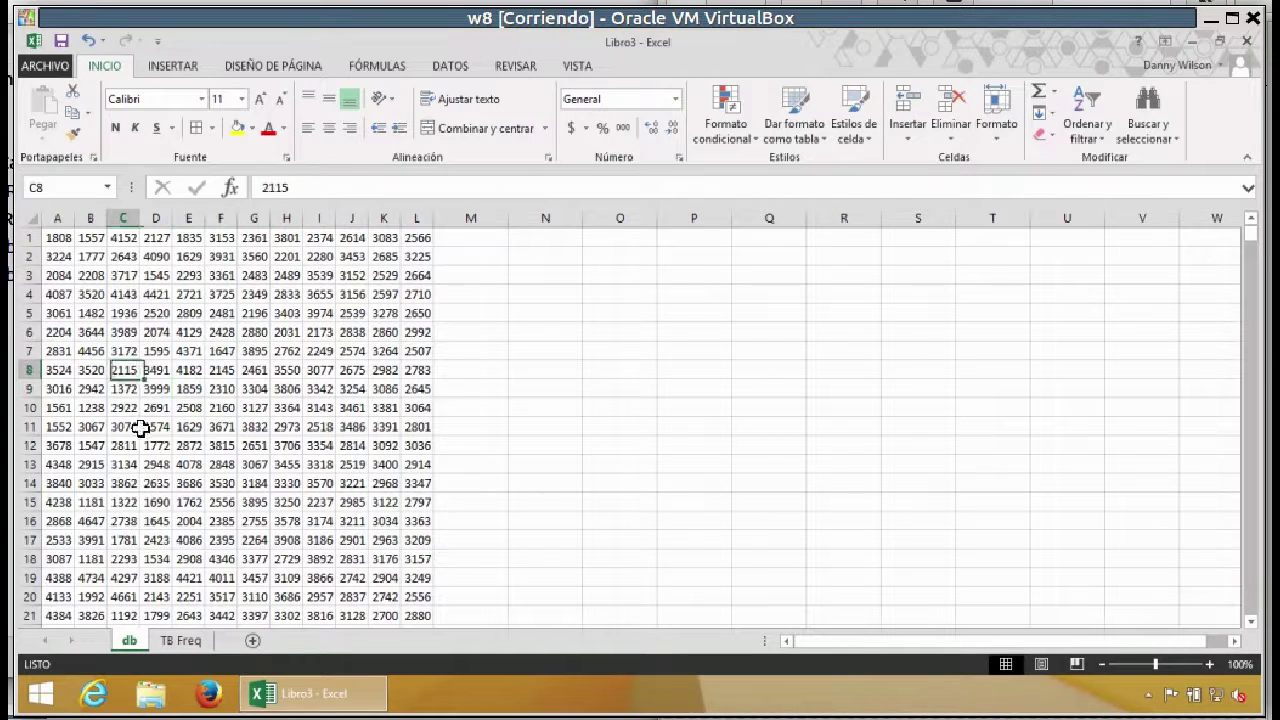
pyautogui.click(170, 642)
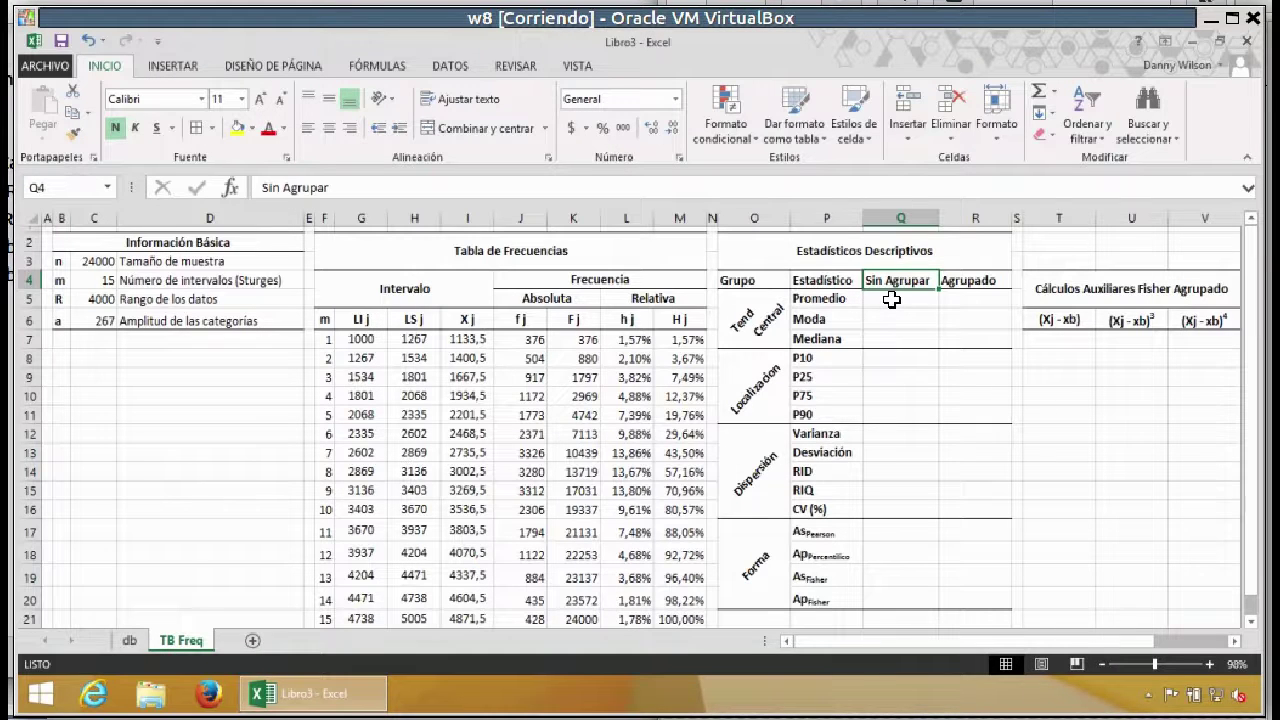
# Step: Centre the Estadísticos Descriptivos column headings in O4:R4 both horizontally and vertically
pyautogui.click(955, 281)
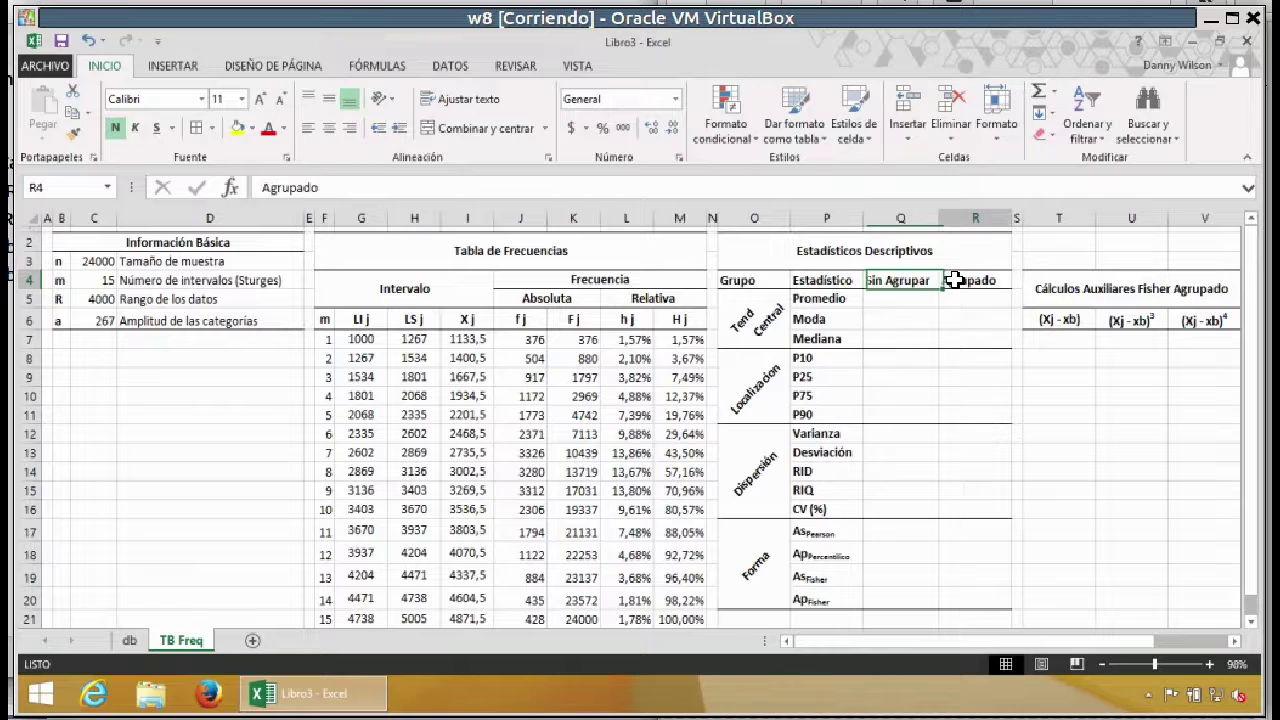
pyautogui.click(328, 98)
pyautogui.click(329, 128)
pyautogui.moveTo(748, 284); pyautogui.dragTo(985, 280)
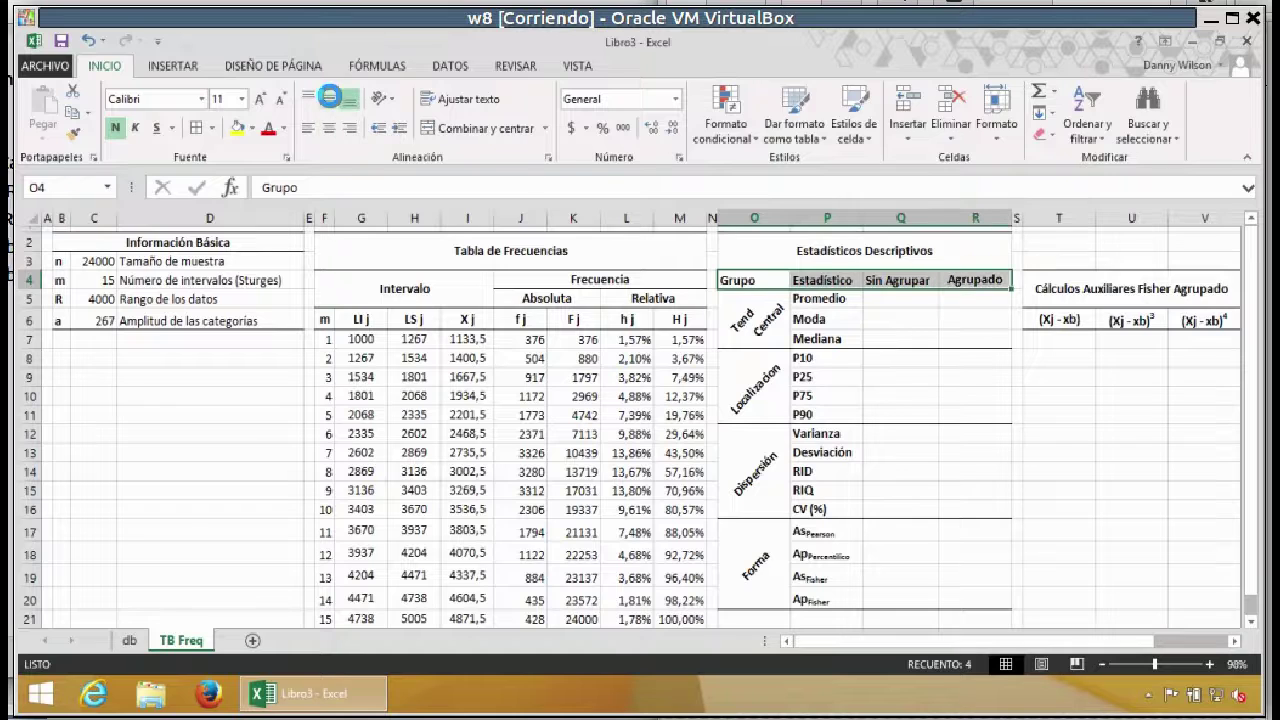
pyautogui.click(328, 98)
pyautogui.click(328, 128)
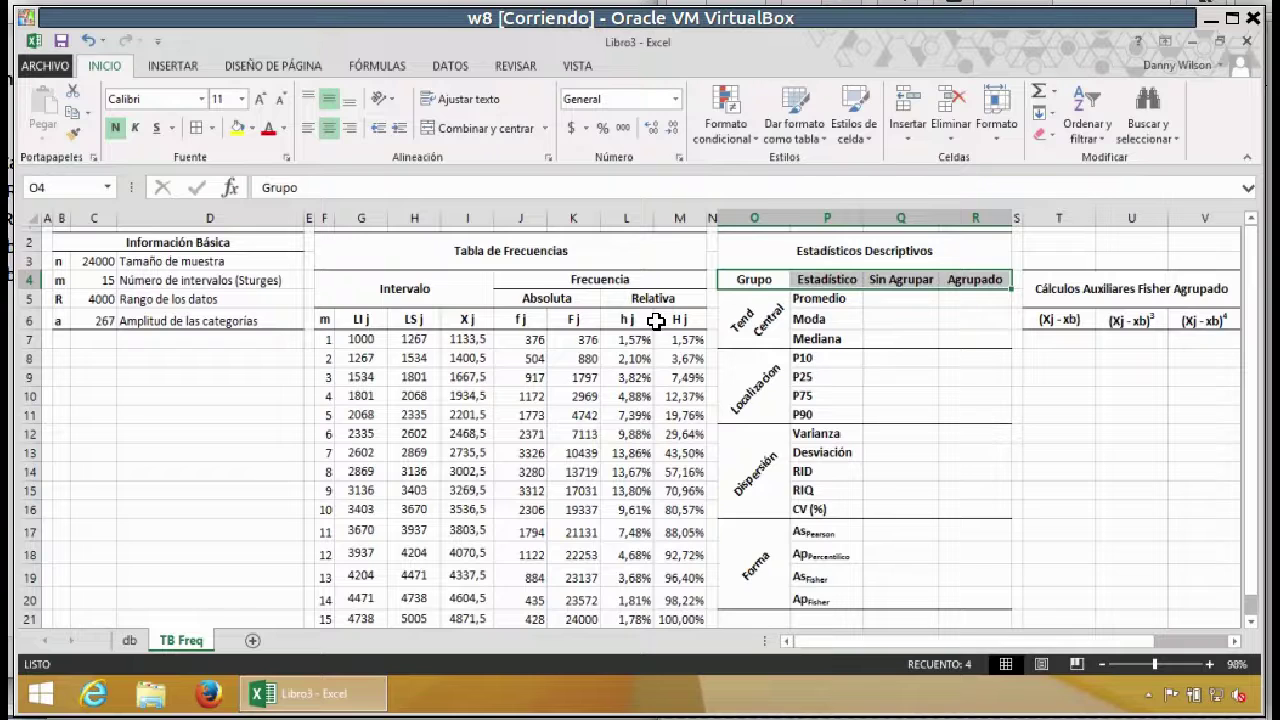
# Step: Review the Sin Agrupar range Q5:Q20 and the reference document's formulas for ungrouped descriptive statistics, and return to the workbook
pyautogui.click(903, 297)
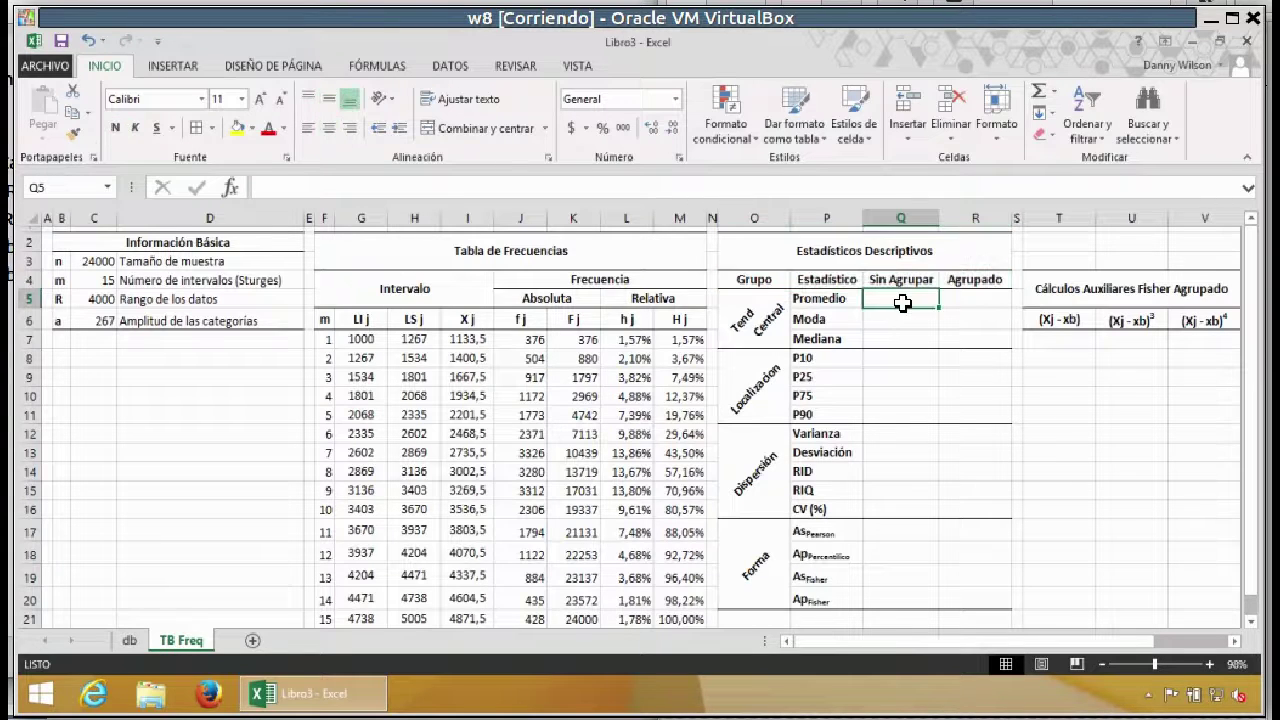
pyautogui.keyDown('shift'); pyautogui.click(885, 601); pyautogui.keyUp('shift')
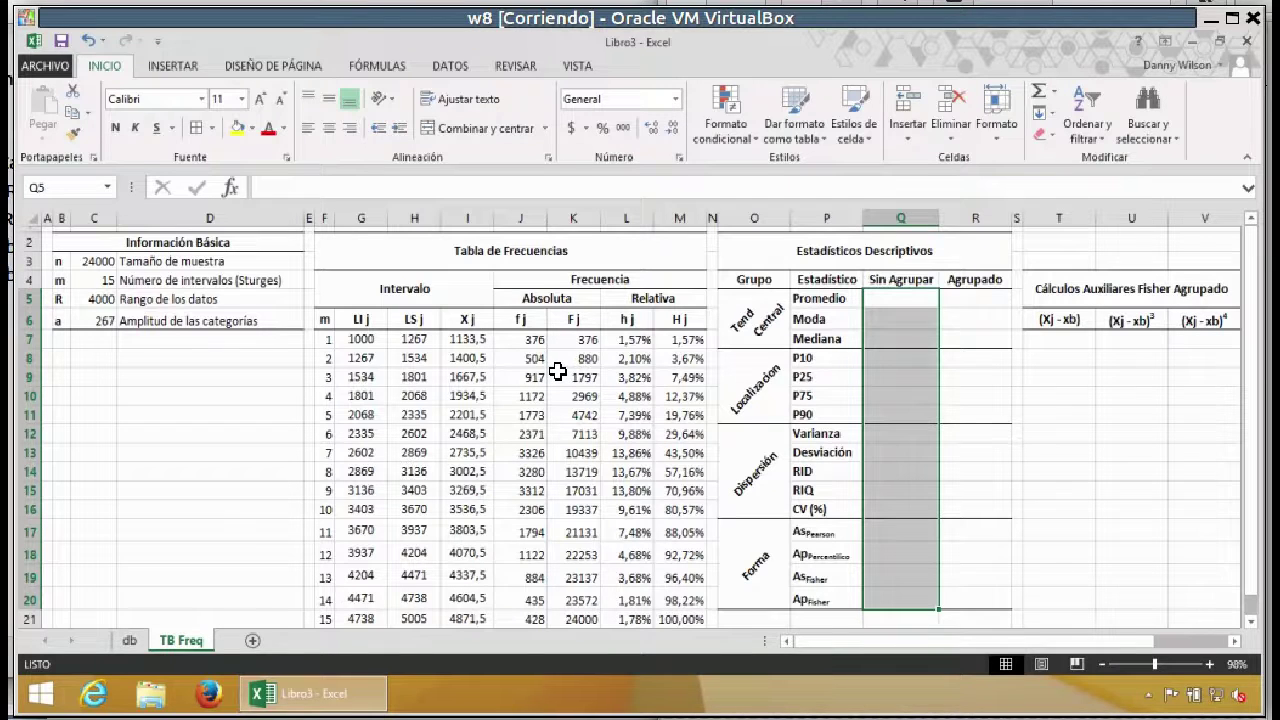
pyautogui.click(880, 300)
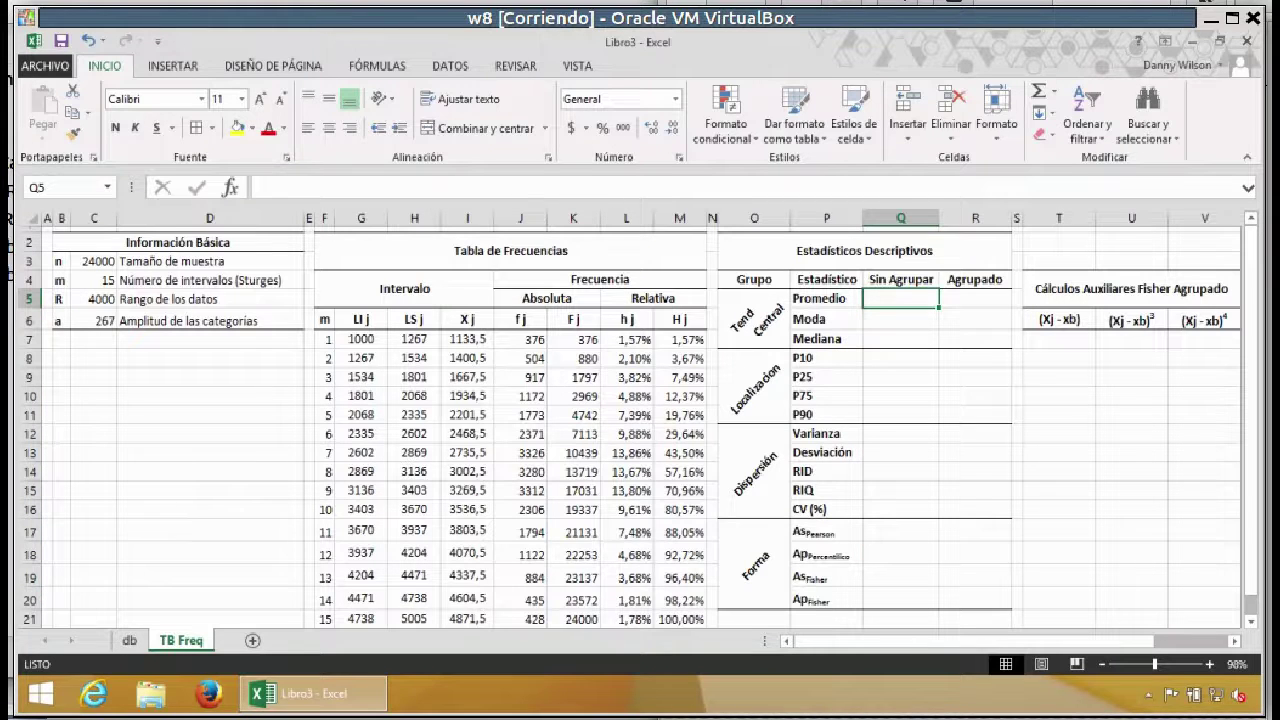
pyautogui.hotkey('alt', 'Tab')
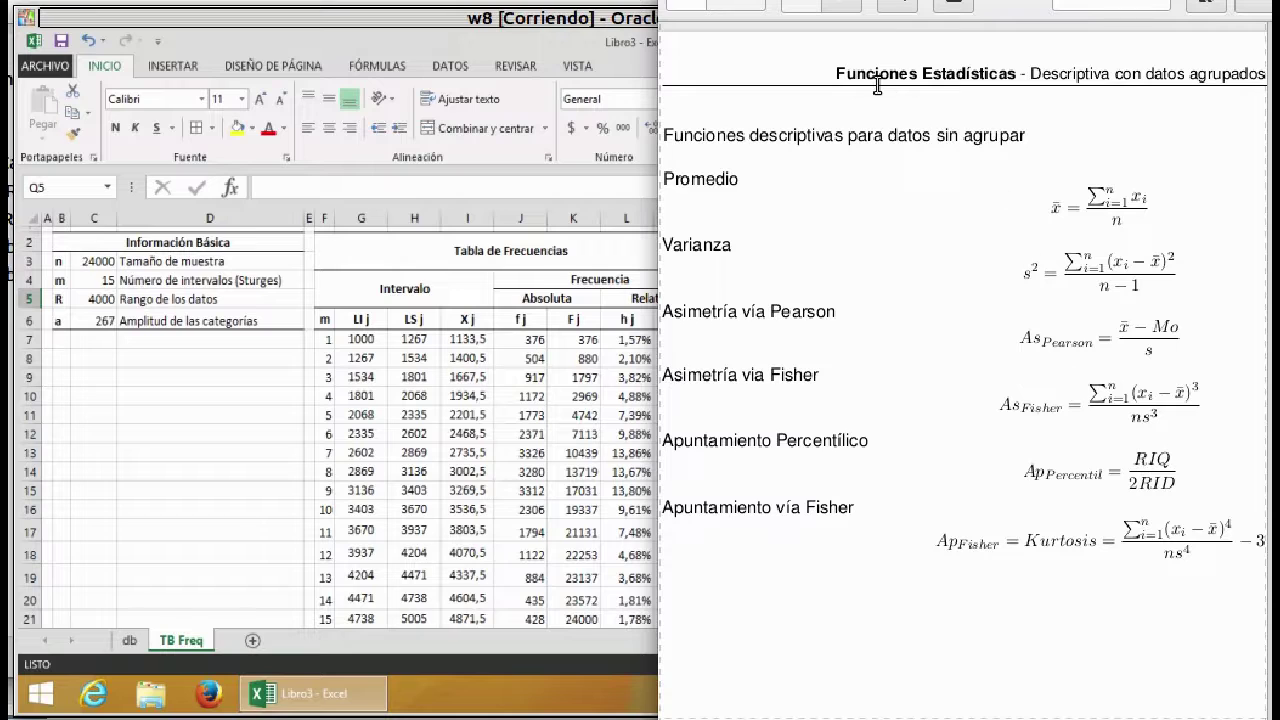
pyautogui.click(481, 20)
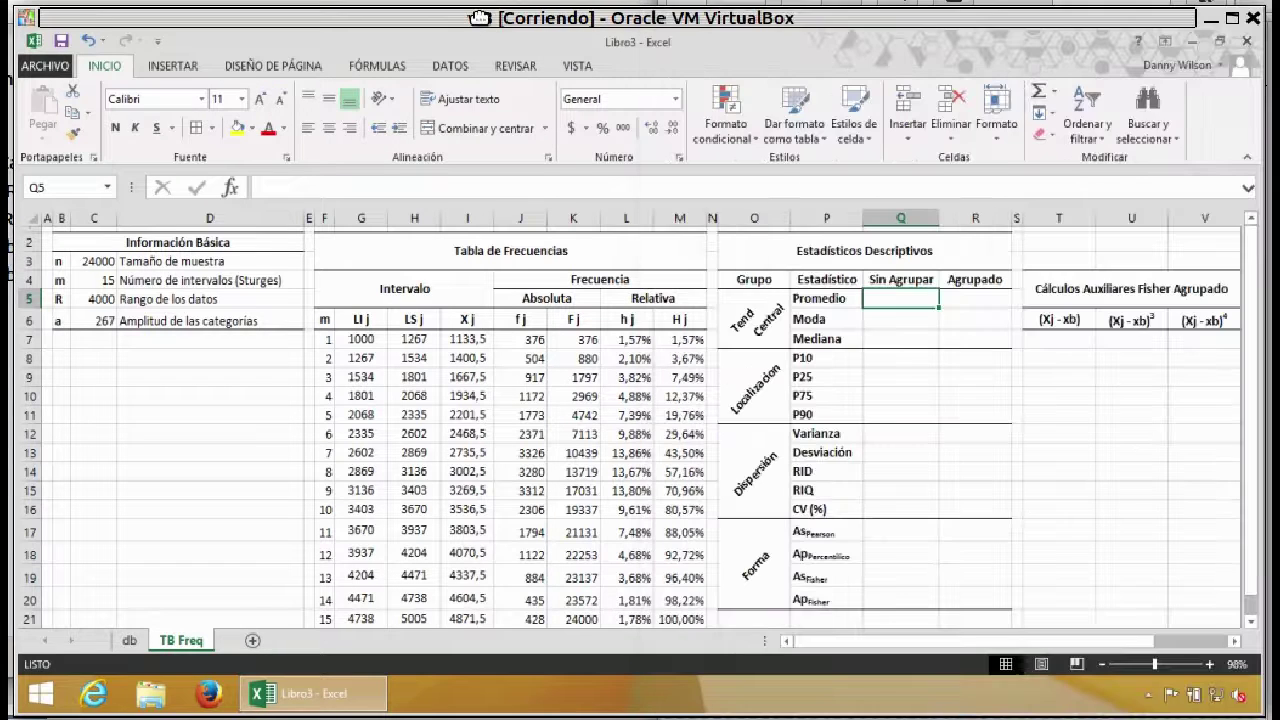
# Step: Calculate the ungrouped mean in Q5 with =PROMEDIO(datos), using the named range datos
pyautogui.click(902, 316)
pyautogui.click(900, 302)
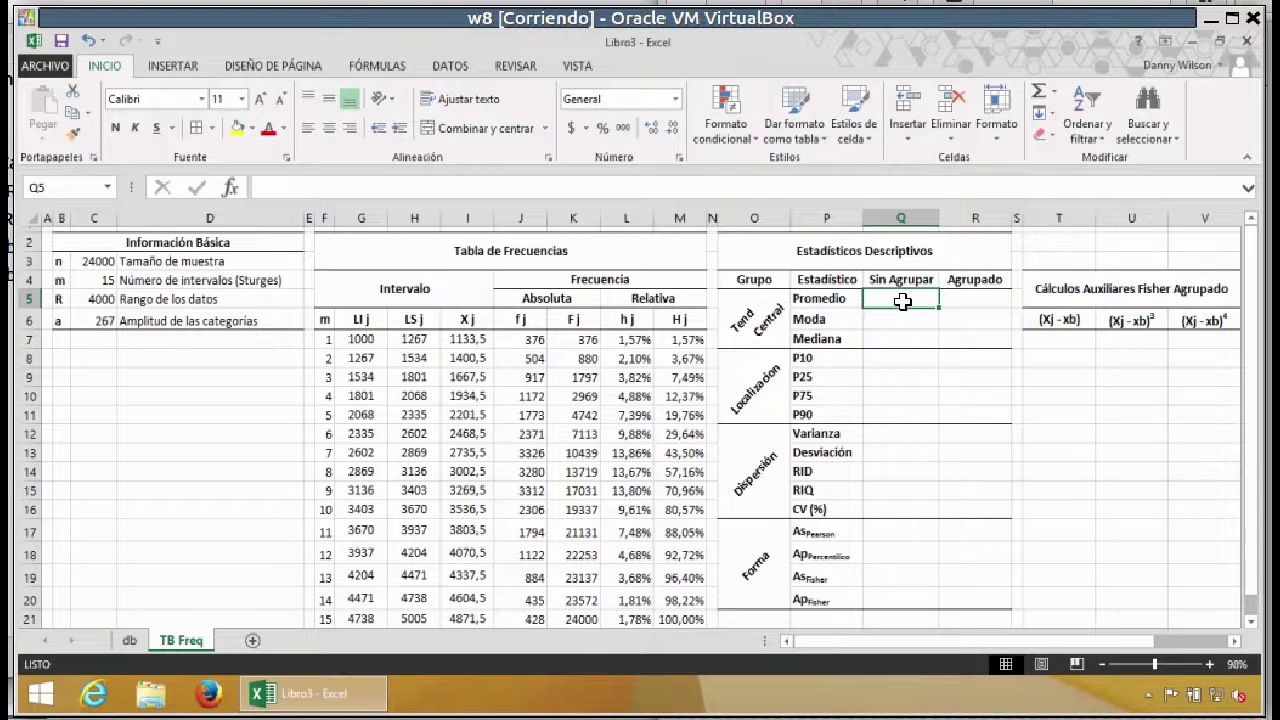
pyautogui.write('=')
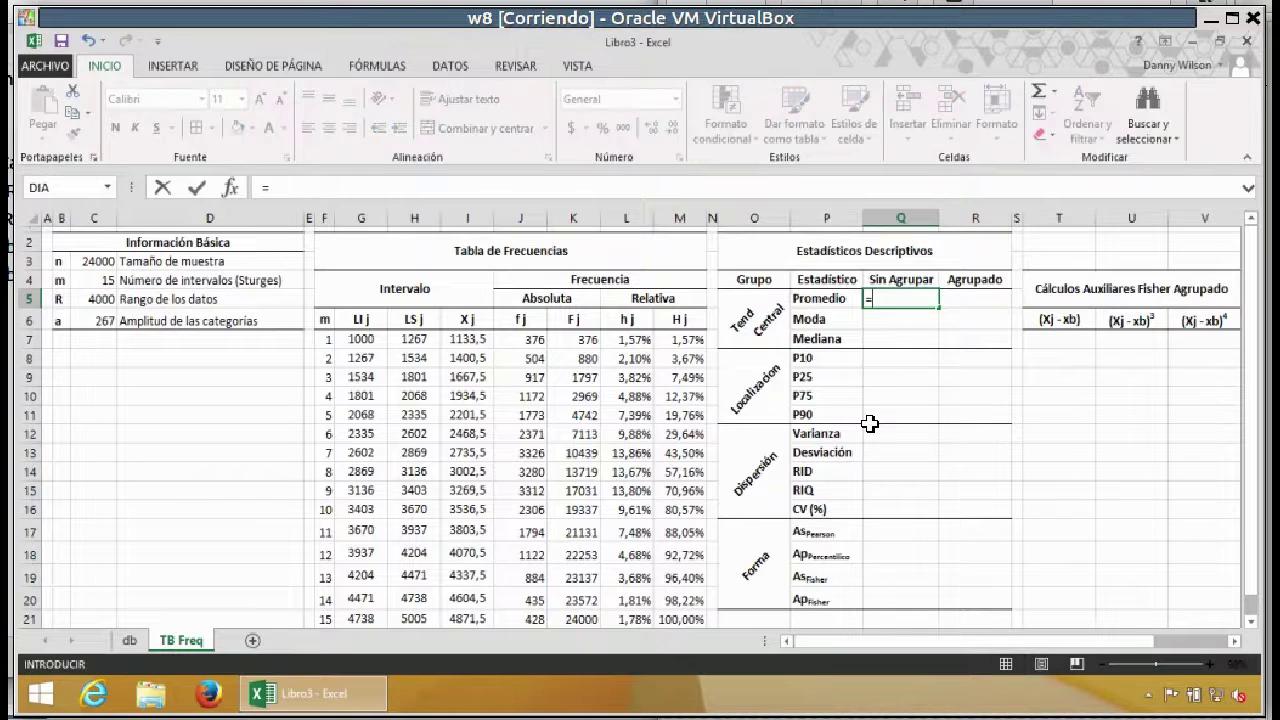
pyautogui.write('promedio')
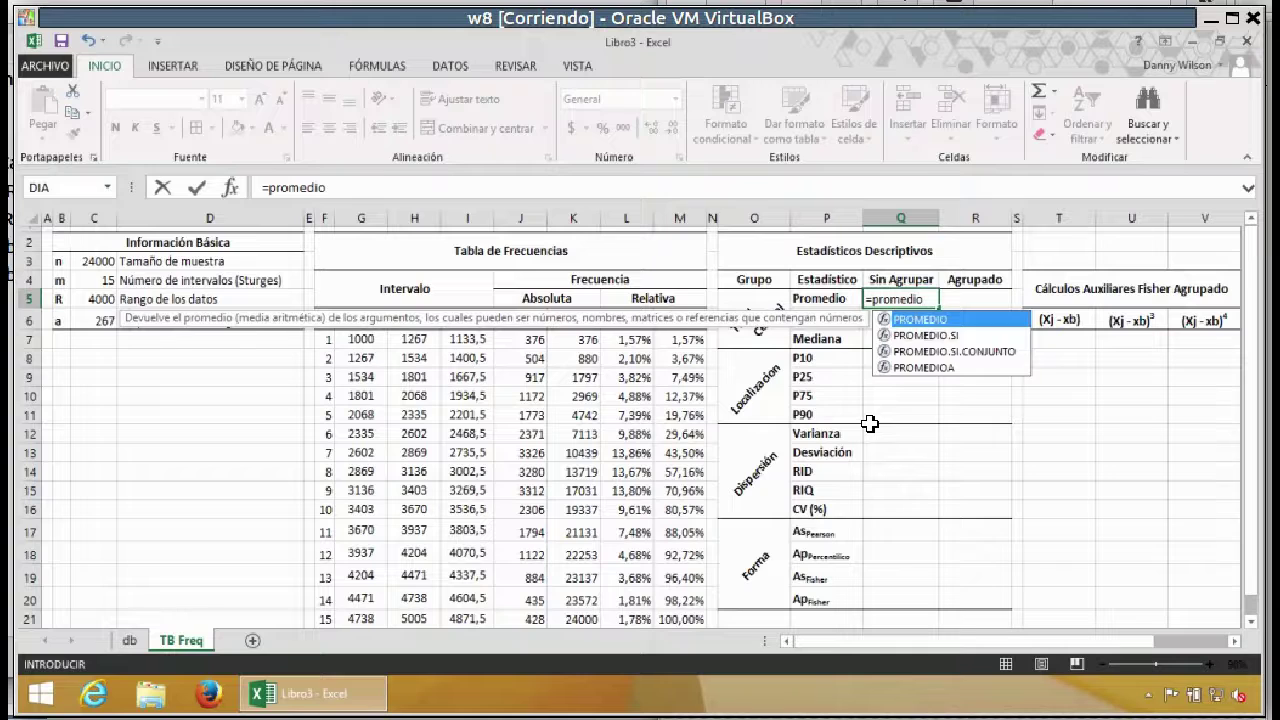
pyautogui.write('(')
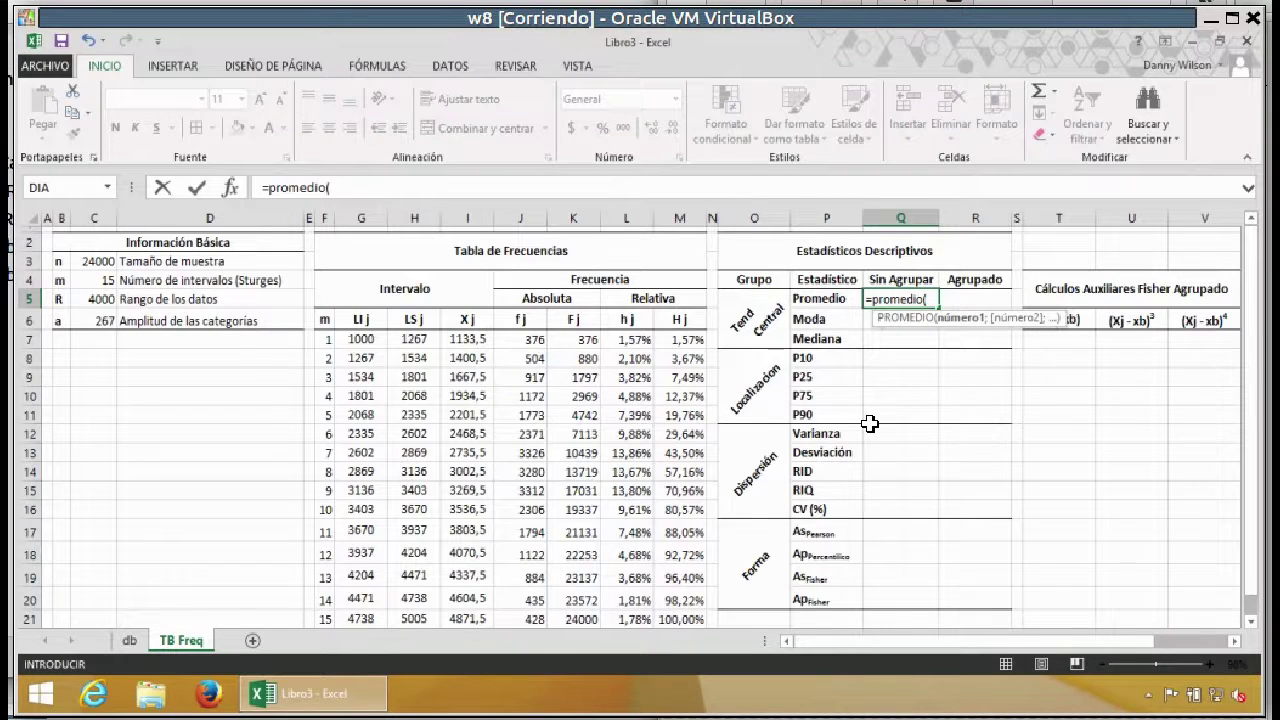
pyautogui.write('dat')
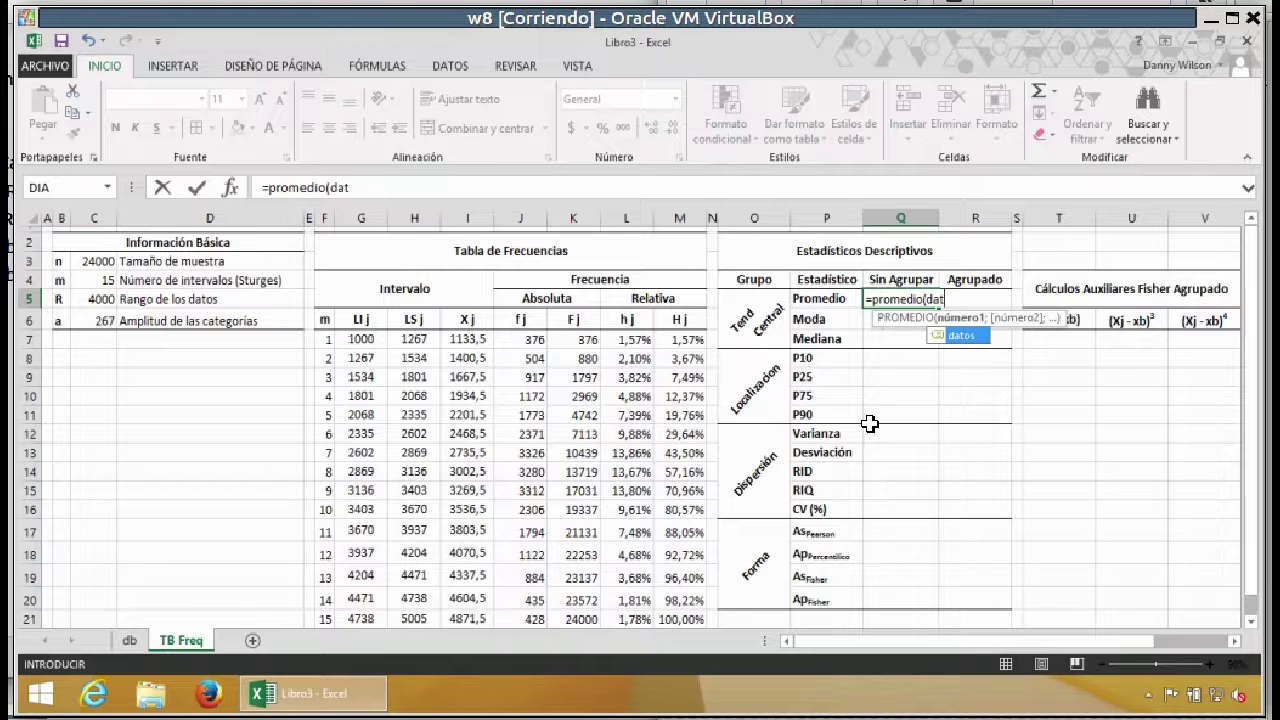
pyautogui.doubleClick(941, 336)
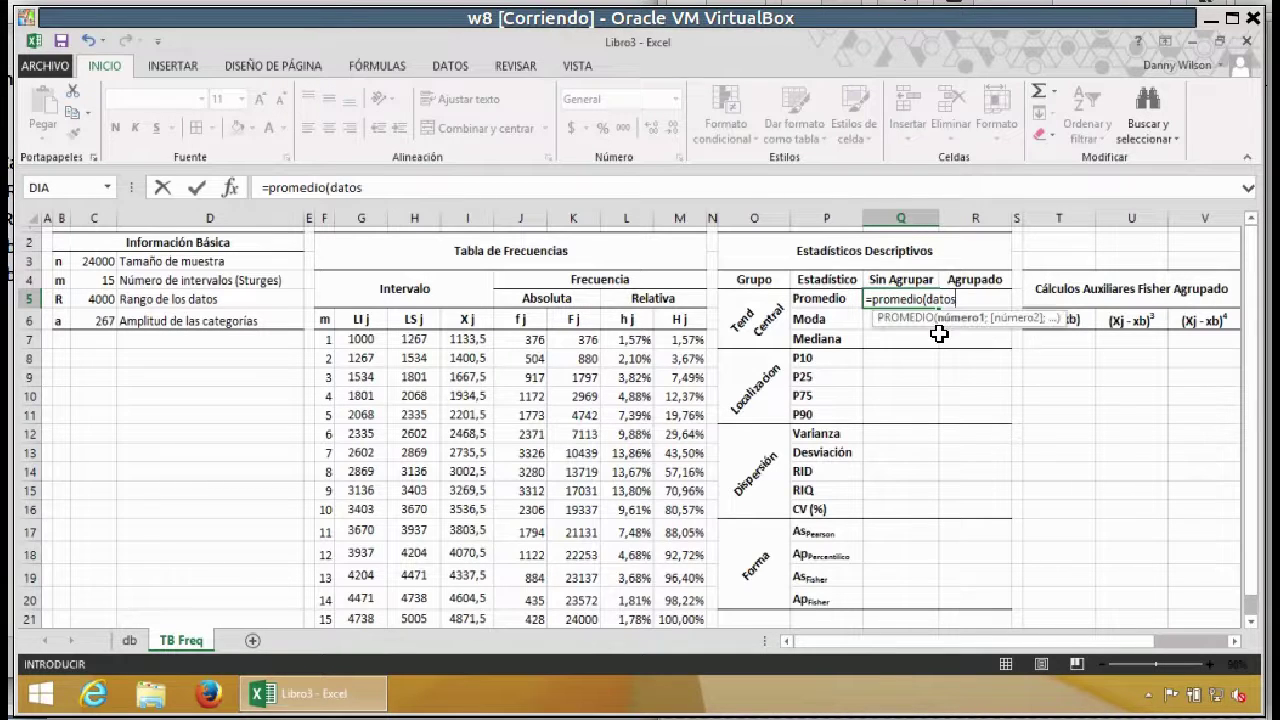
pyautogui.press('Return')
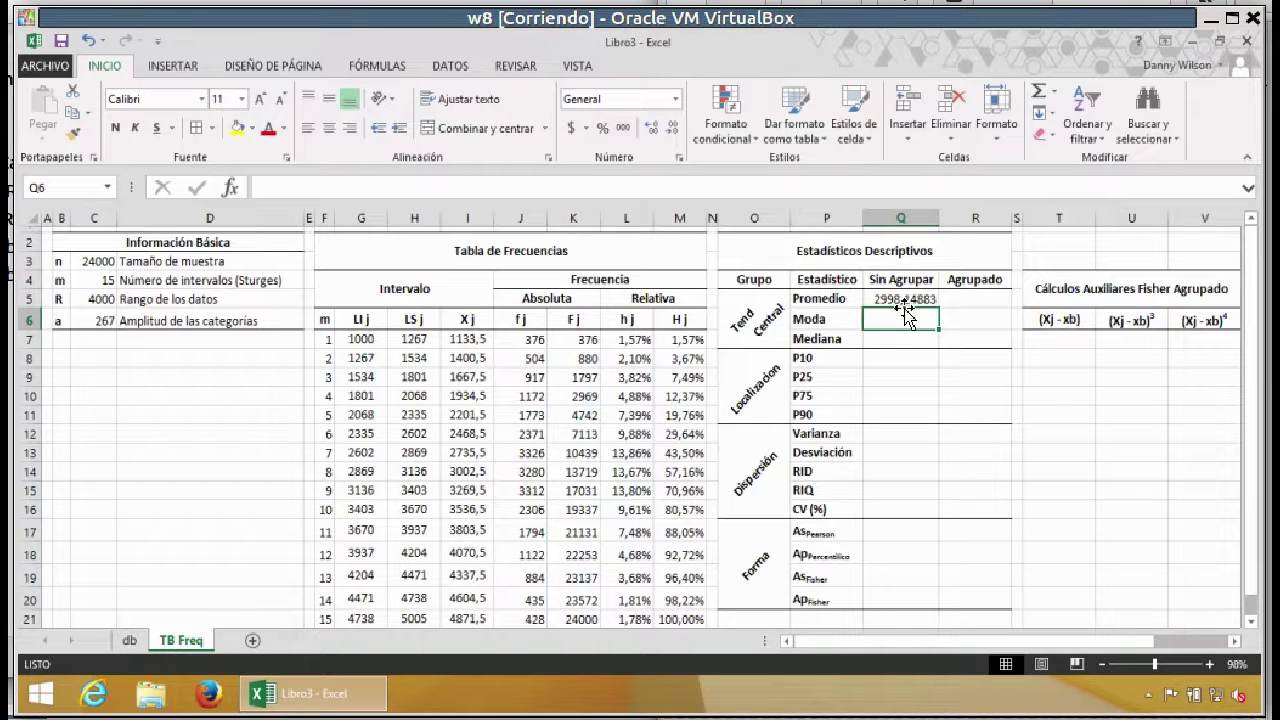
# Step: Format the descriptive statistics cells Q5:R15 as numbers with one decimal place
pyautogui.click(903, 300)
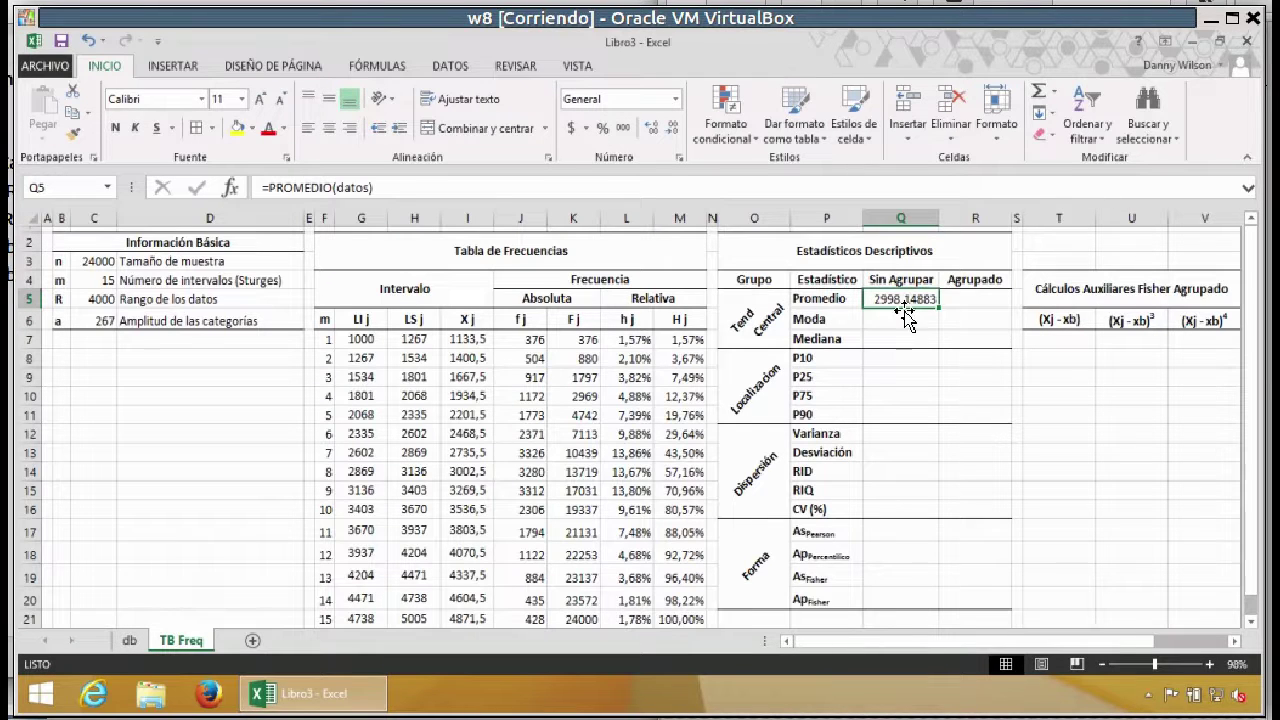
pyautogui.keyDown('shift'); pyautogui.click(984, 487); pyautogui.keyUp('shift')
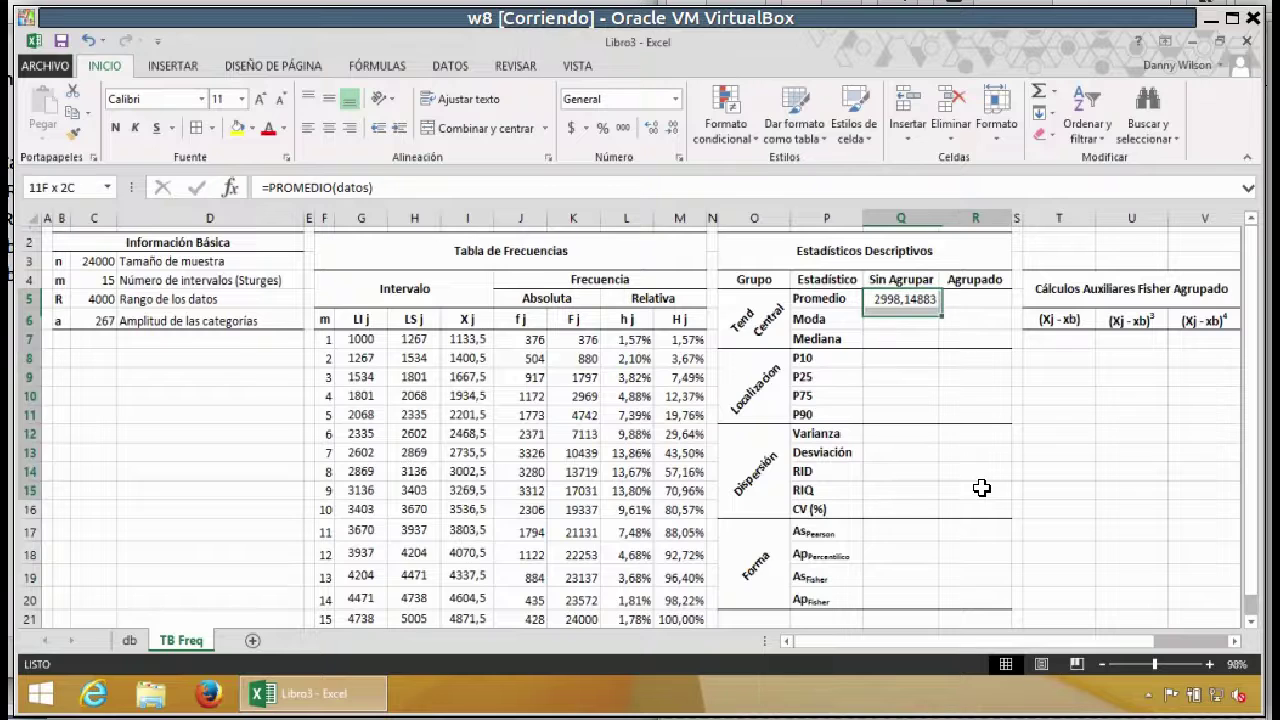
pyautogui.click(674, 130)
pyautogui.click(674, 130)
pyautogui.click(674, 130)
pyautogui.click(674, 130)
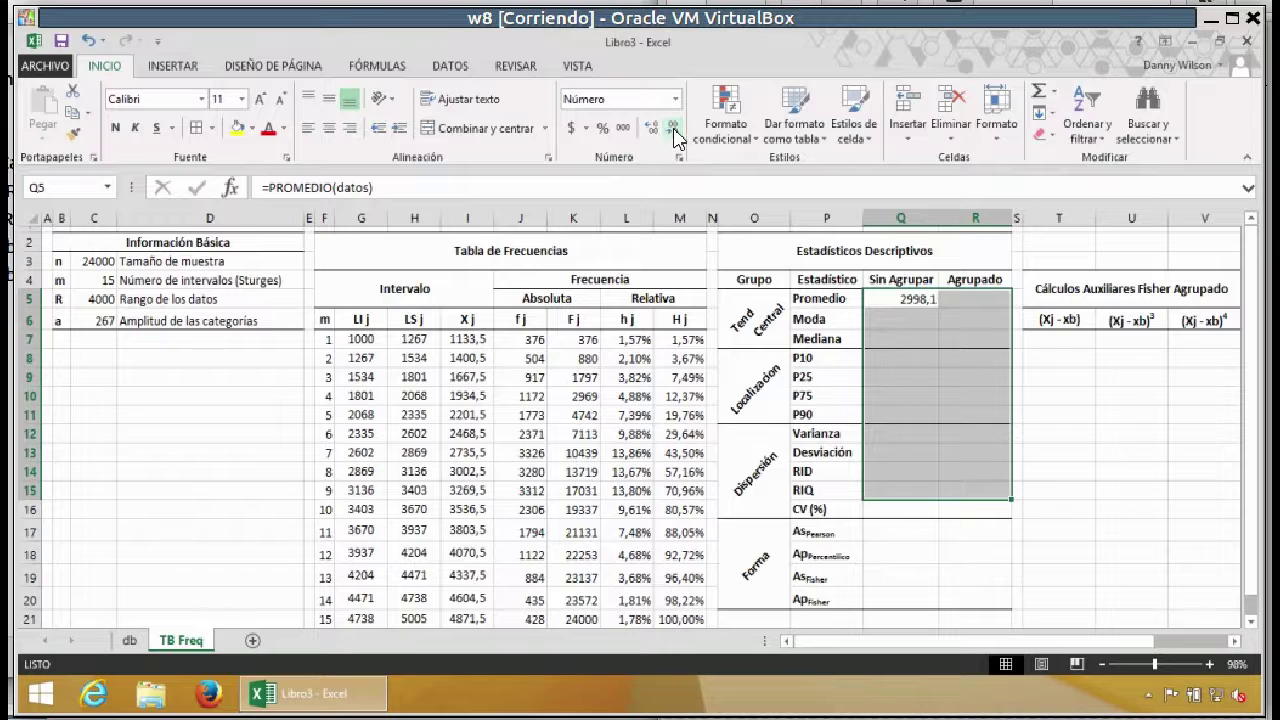
# Step: Try showing six decimal places in Q5:R15, and reduce them back to one decimal place
pyautogui.click(651, 128)
pyautogui.click(676, 134)
pyautogui.click(651, 128)
pyautogui.click(651, 128)
pyautogui.click(651, 128)
pyautogui.click(651, 128)
pyautogui.click(651, 128)
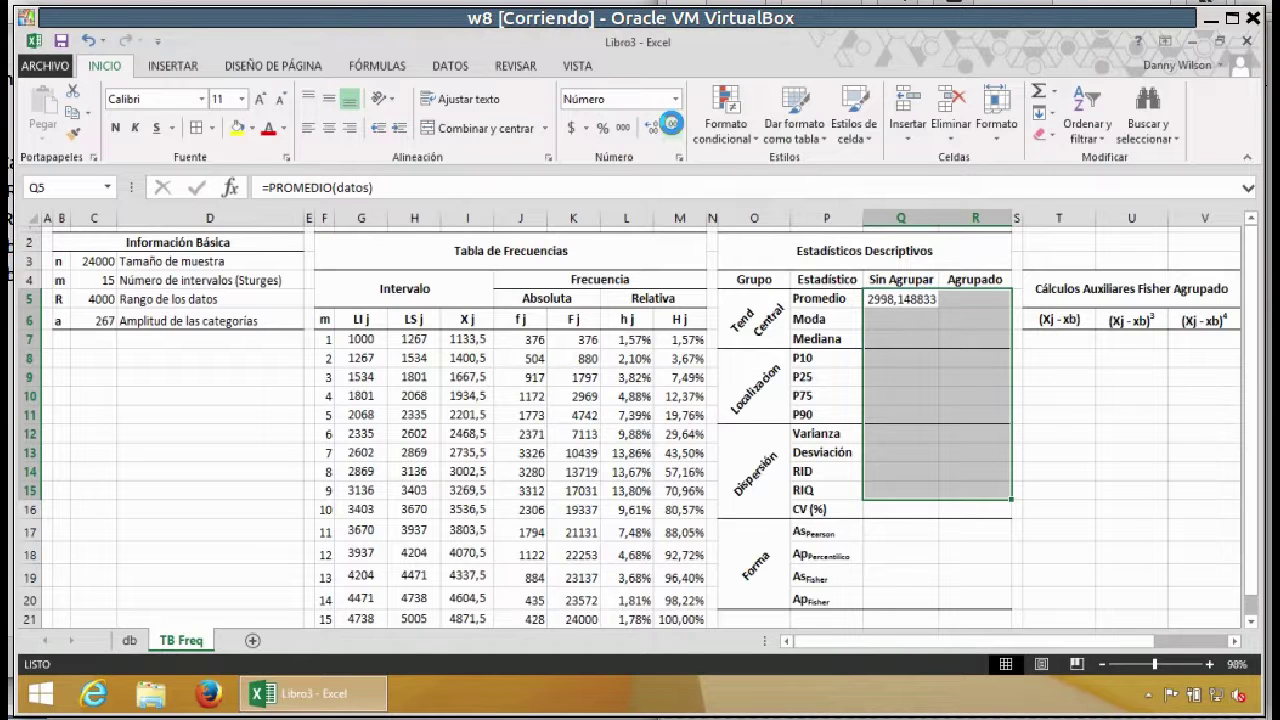
pyautogui.click(671, 124)
pyautogui.click(671, 124)
pyautogui.click(671, 124)
pyautogui.click(671, 124)
pyautogui.click(671, 124)
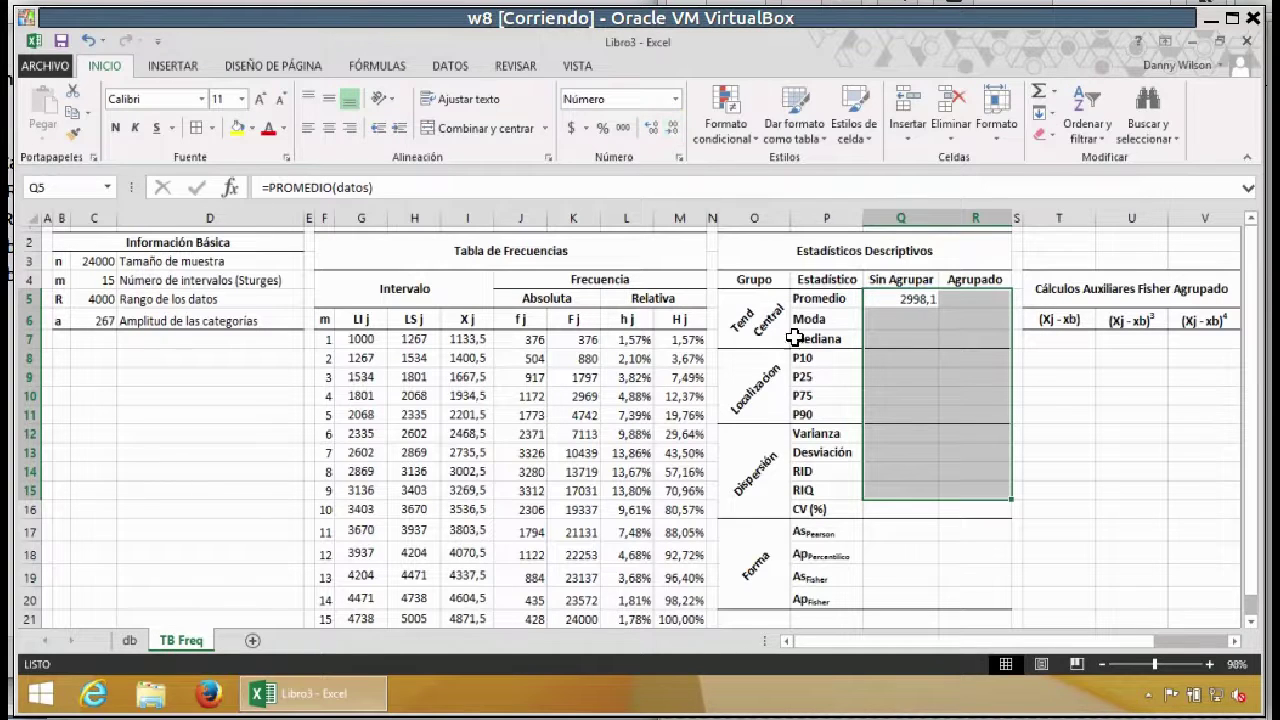
# Step: Calculate the ungrouped mode in Q6 with =MODA.UNO(datos)
pyautogui.click(910, 320)
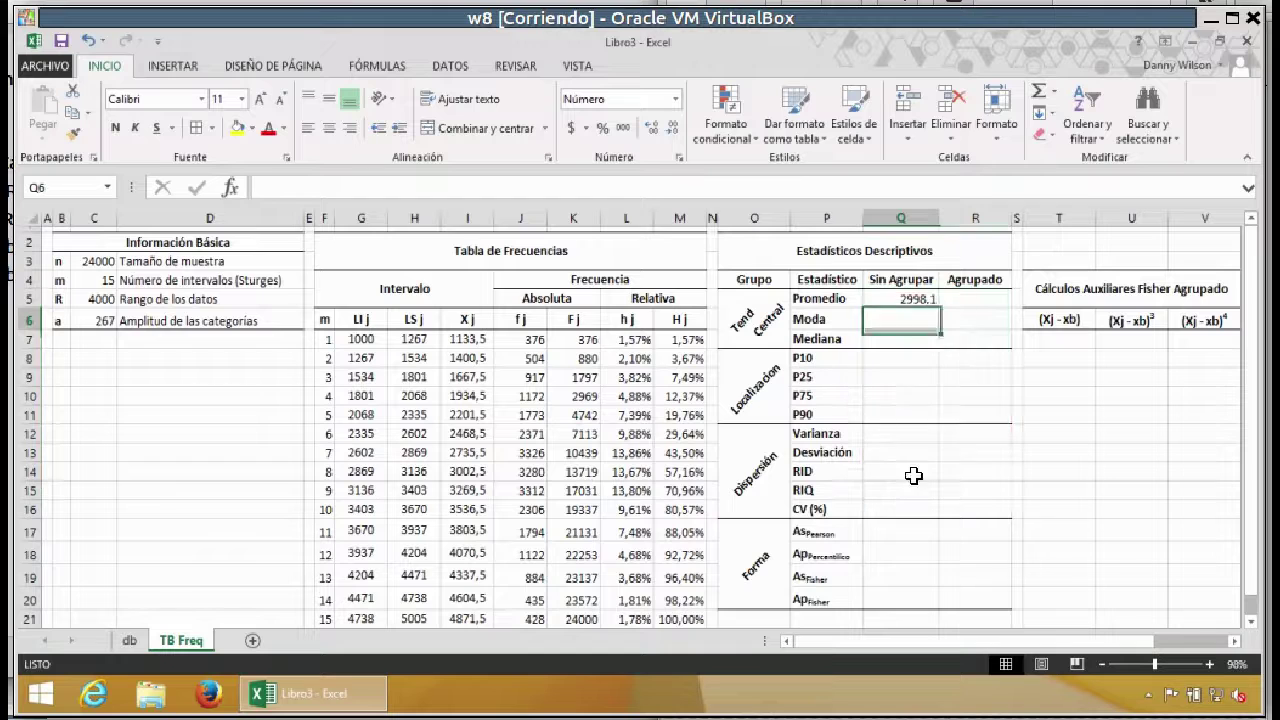
pyautogui.write('=')
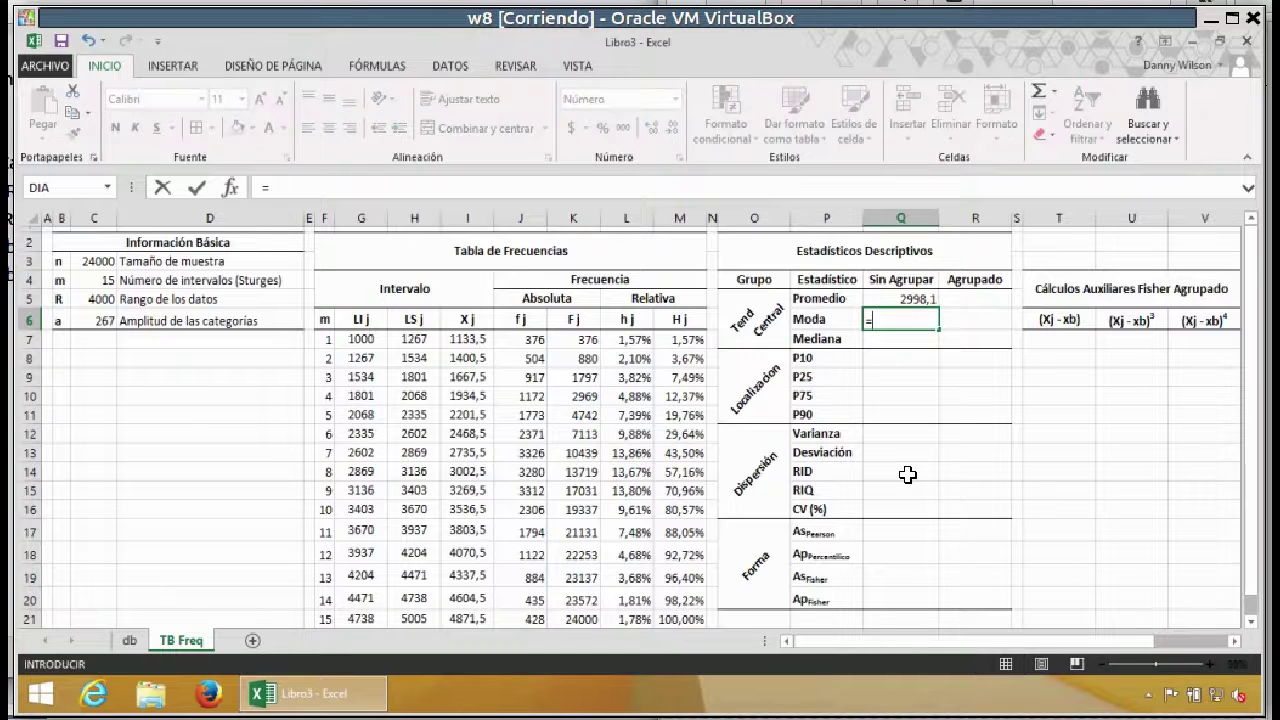
pyautogui.write('moda')
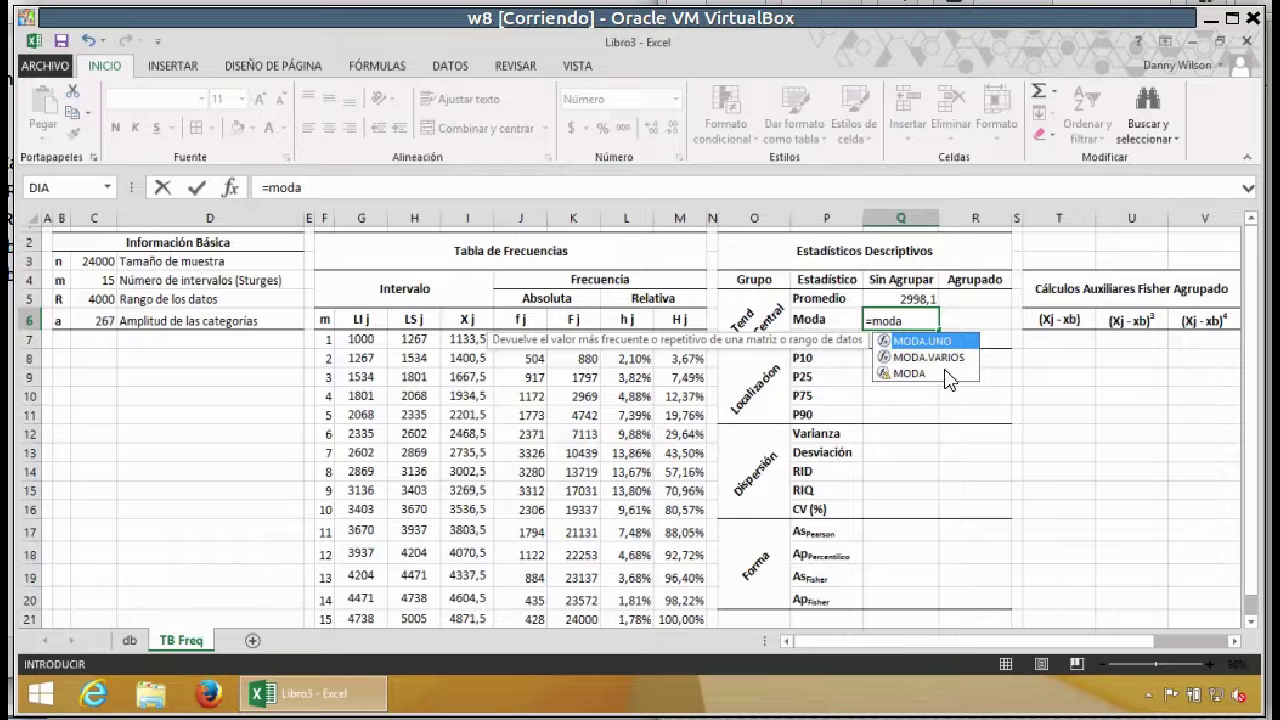
pyautogui.doubleClick(915, 341)
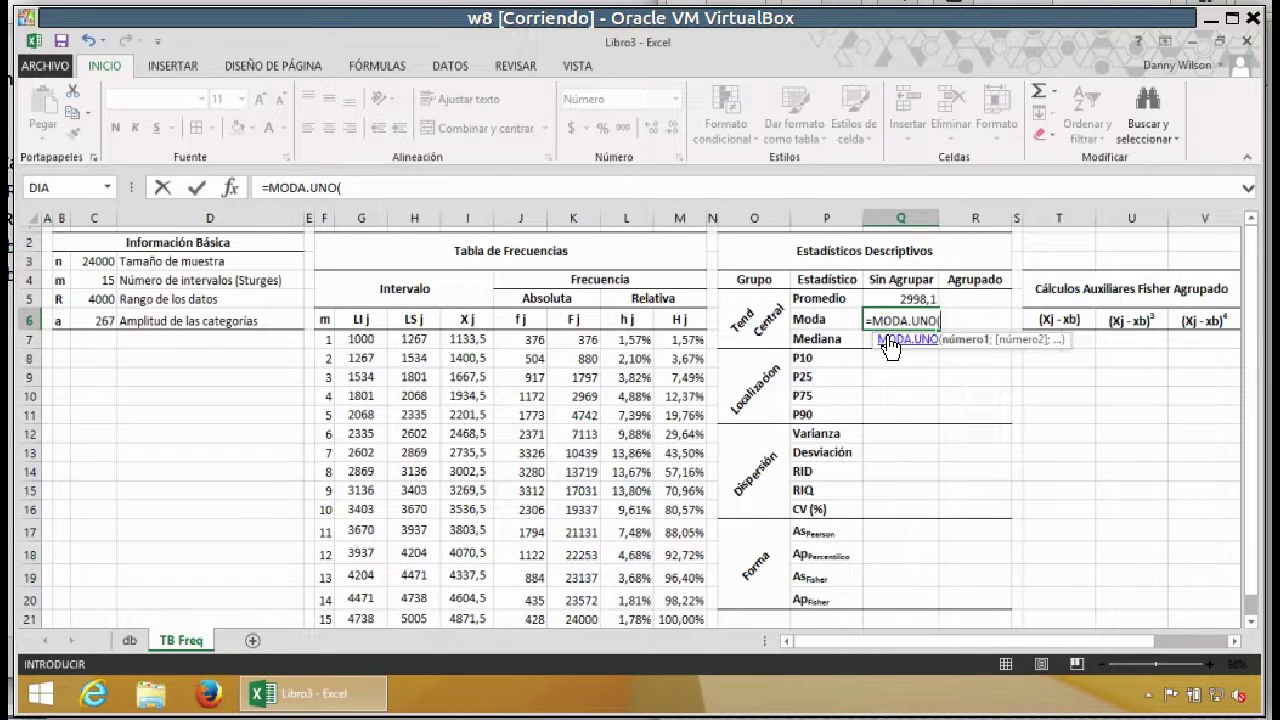
pyautogui.write('d')
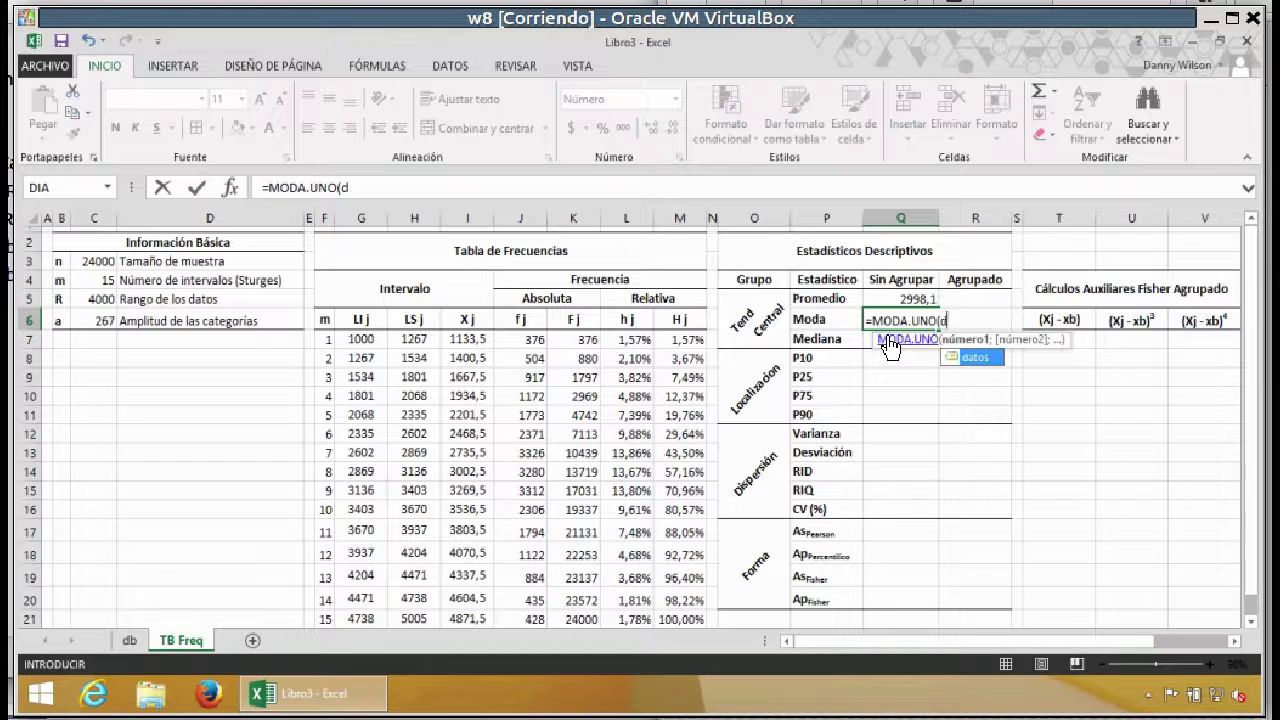
pyautogui.write('atos)')
pyautogui.hotkey('ctrl', 'Return')
# Step: Calculate the ungrouped median in Q7 with =MEDIANA(datos)
pyautogui.click(887, 337)
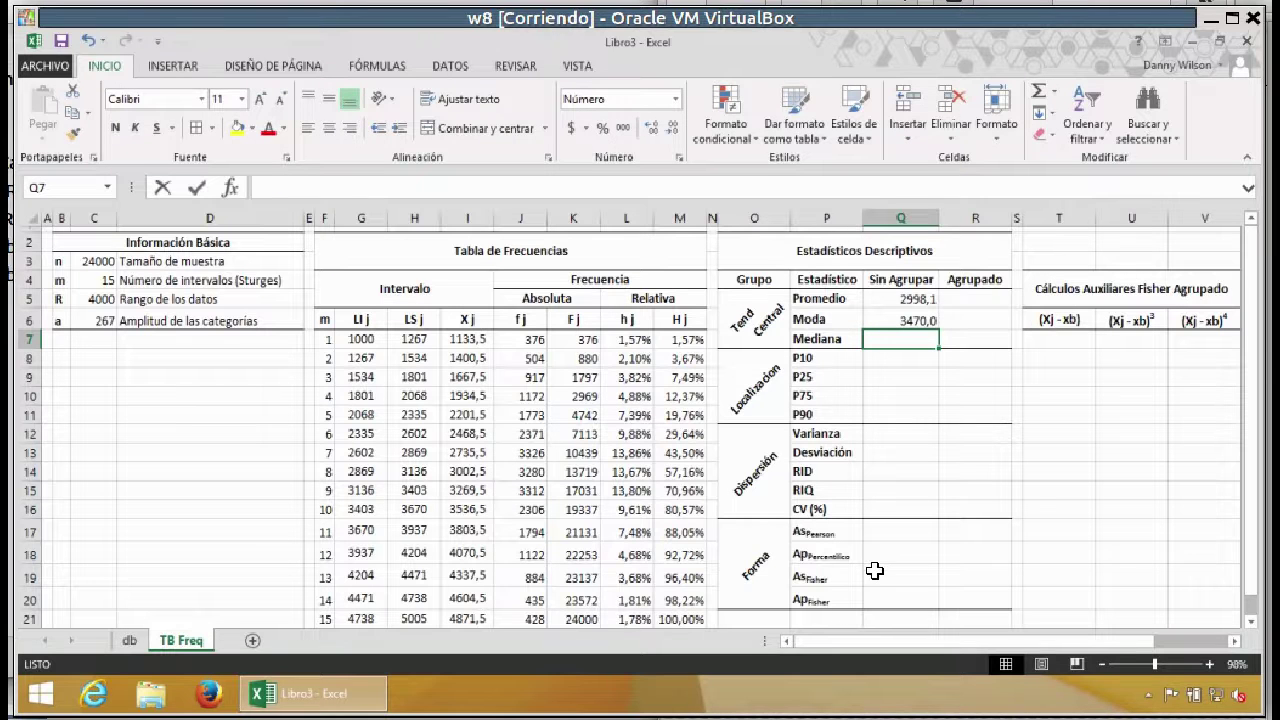
pyautogui.write('=m')
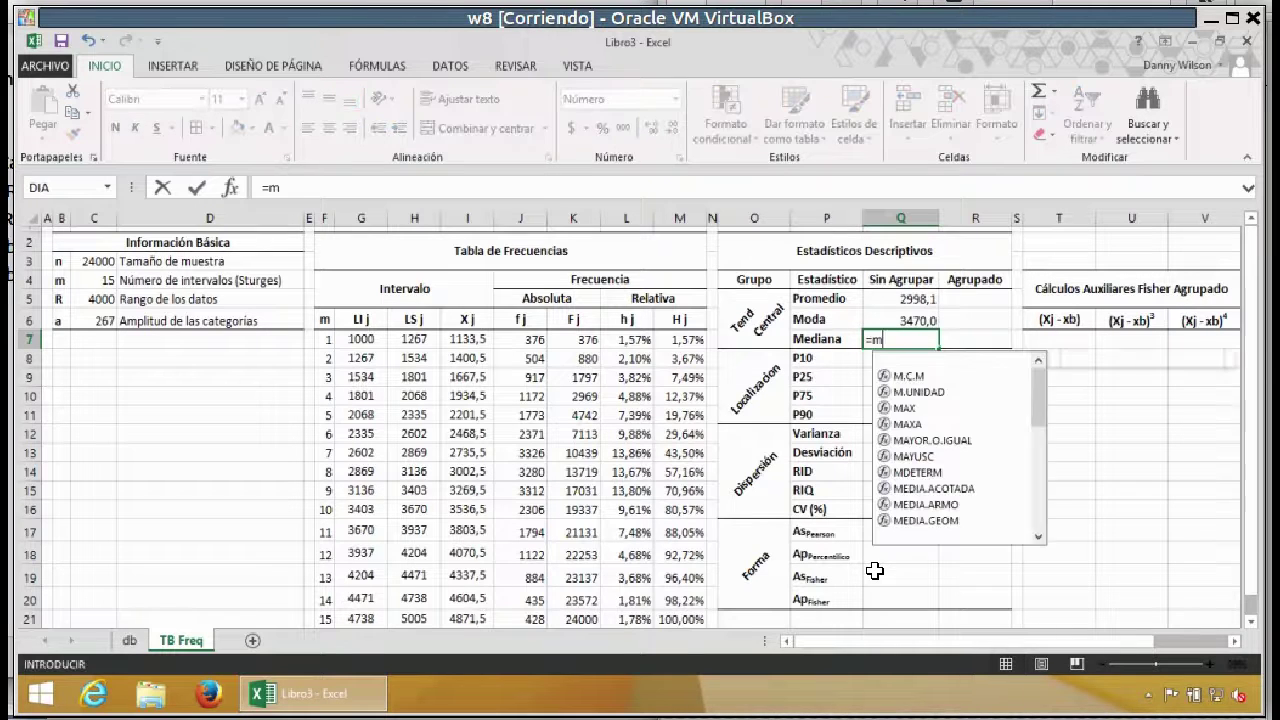
pyautogui.write('ediana(')
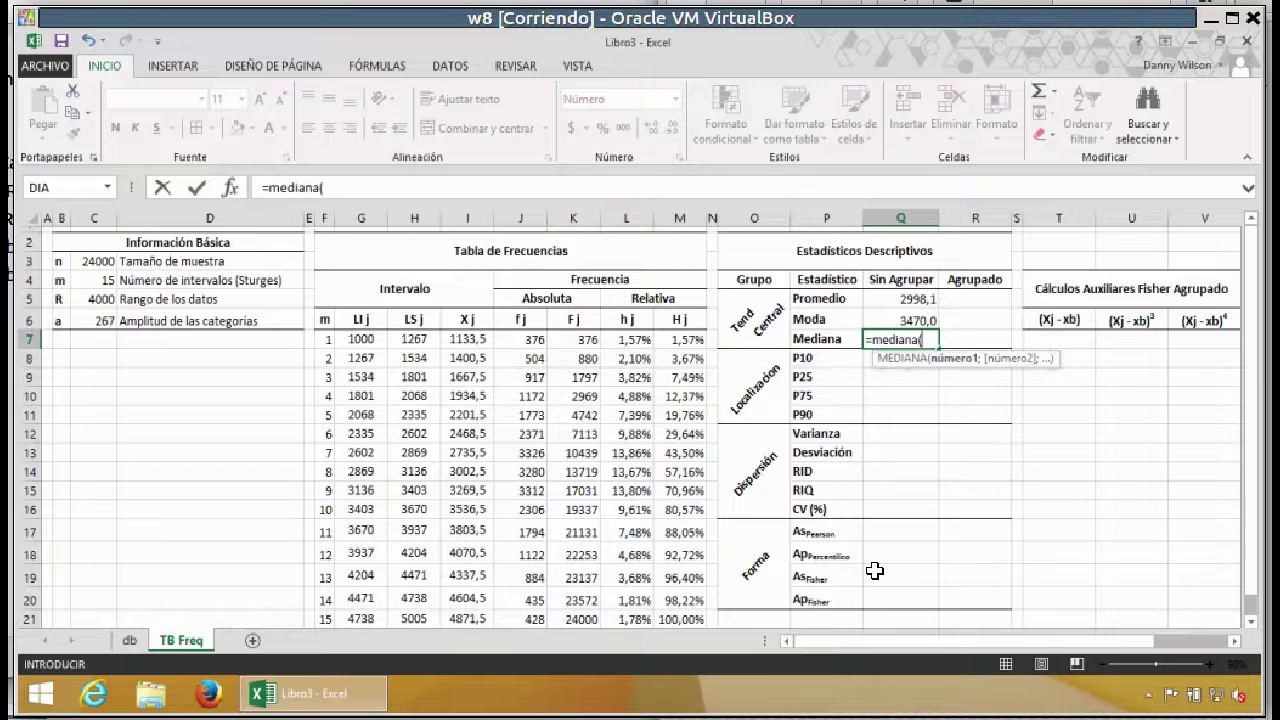
pyautogui.write('datos')
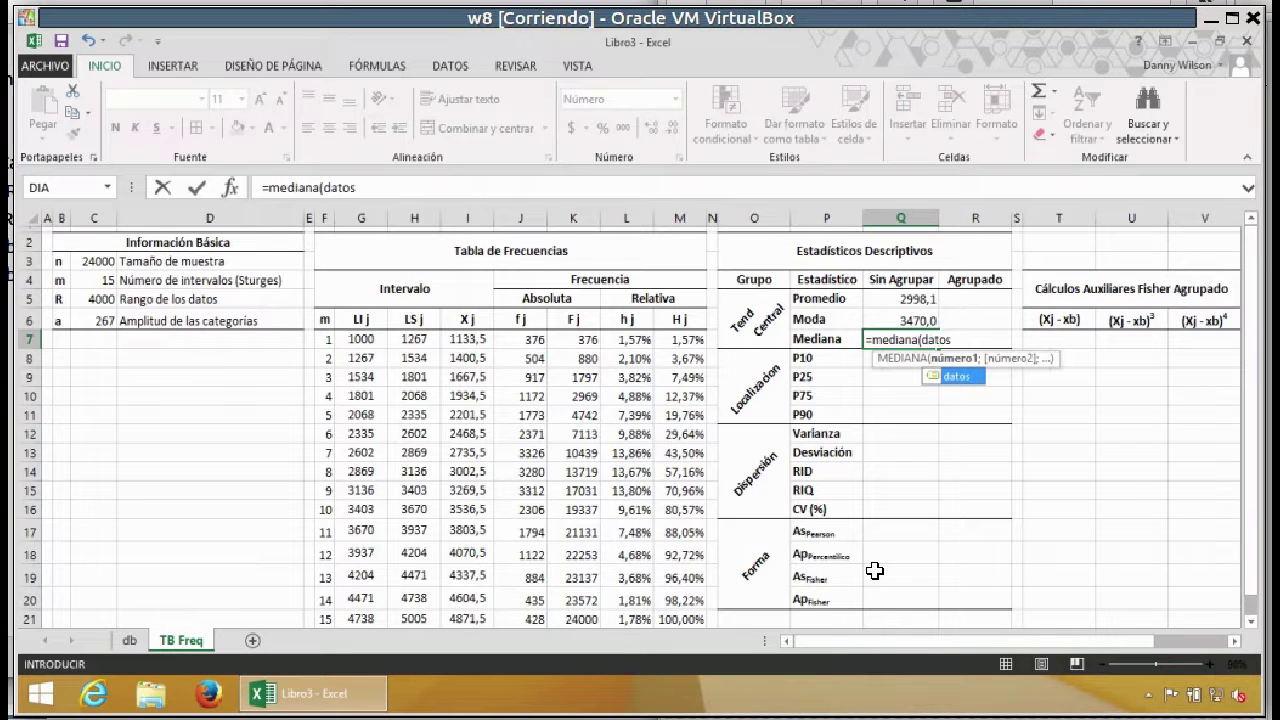
pyautogui.write(')')
pyautogui.press('Return')
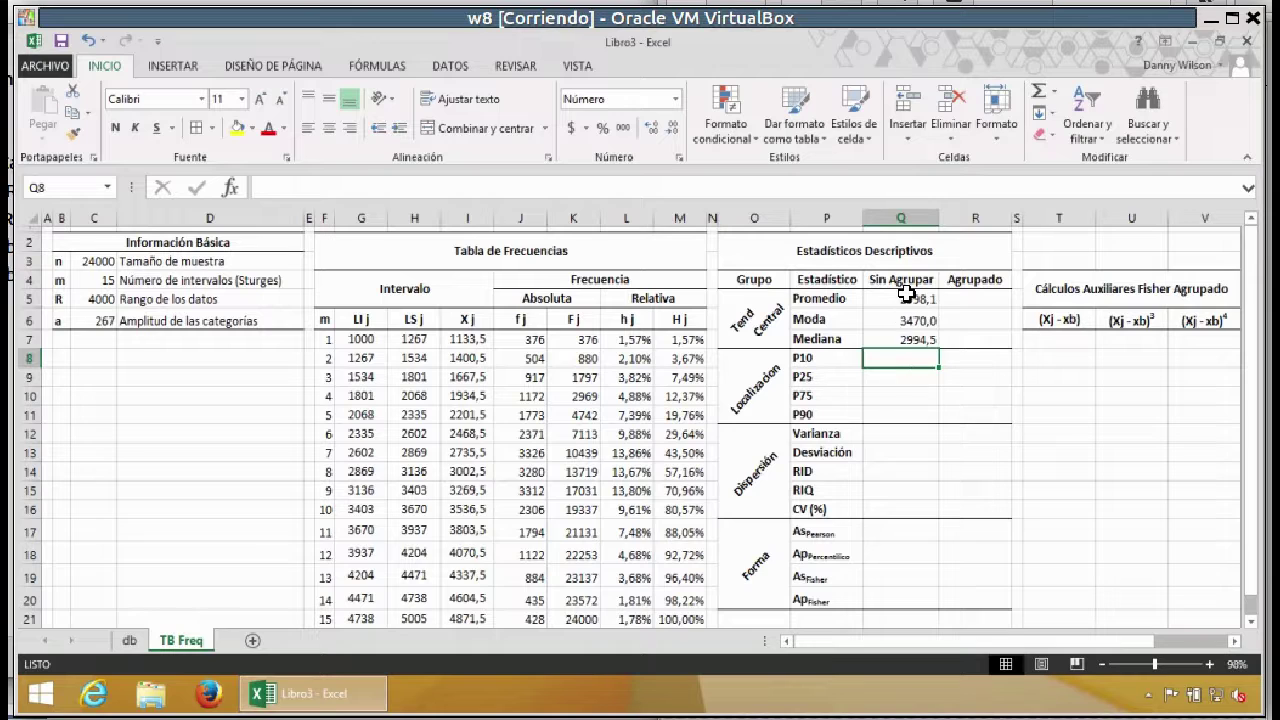
pyautogui.moveTo(900, 298); pyautogui.dragTo(891, 350)
pyautogui.click(889, 383)
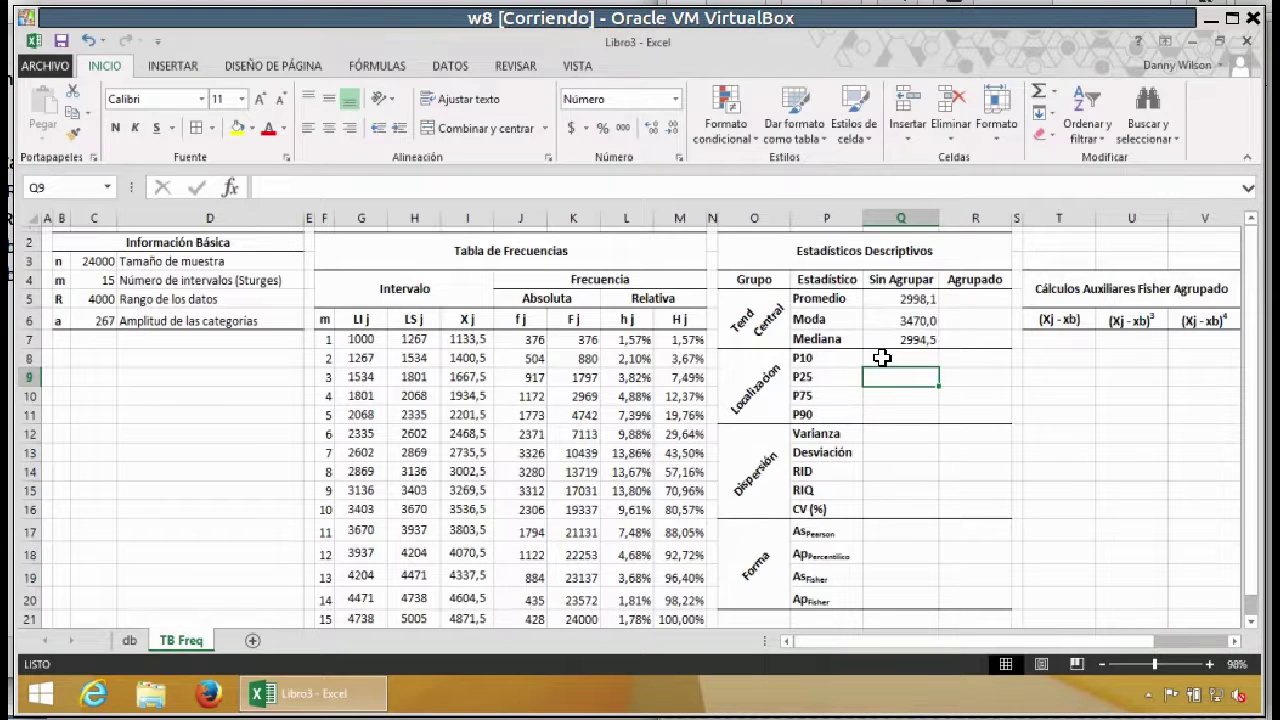
pyautogui.moveTo(827, 358); pyautogui.dragTo(830, 414)
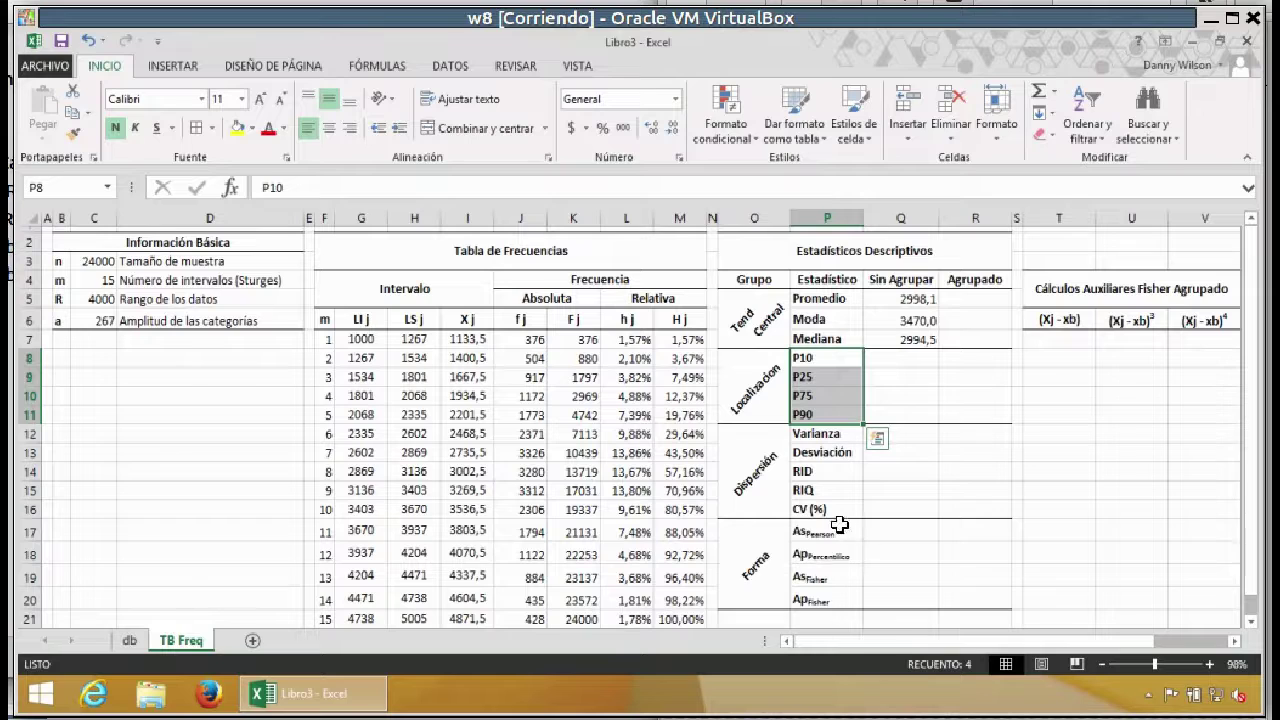
pyautogui.click(815, 553)
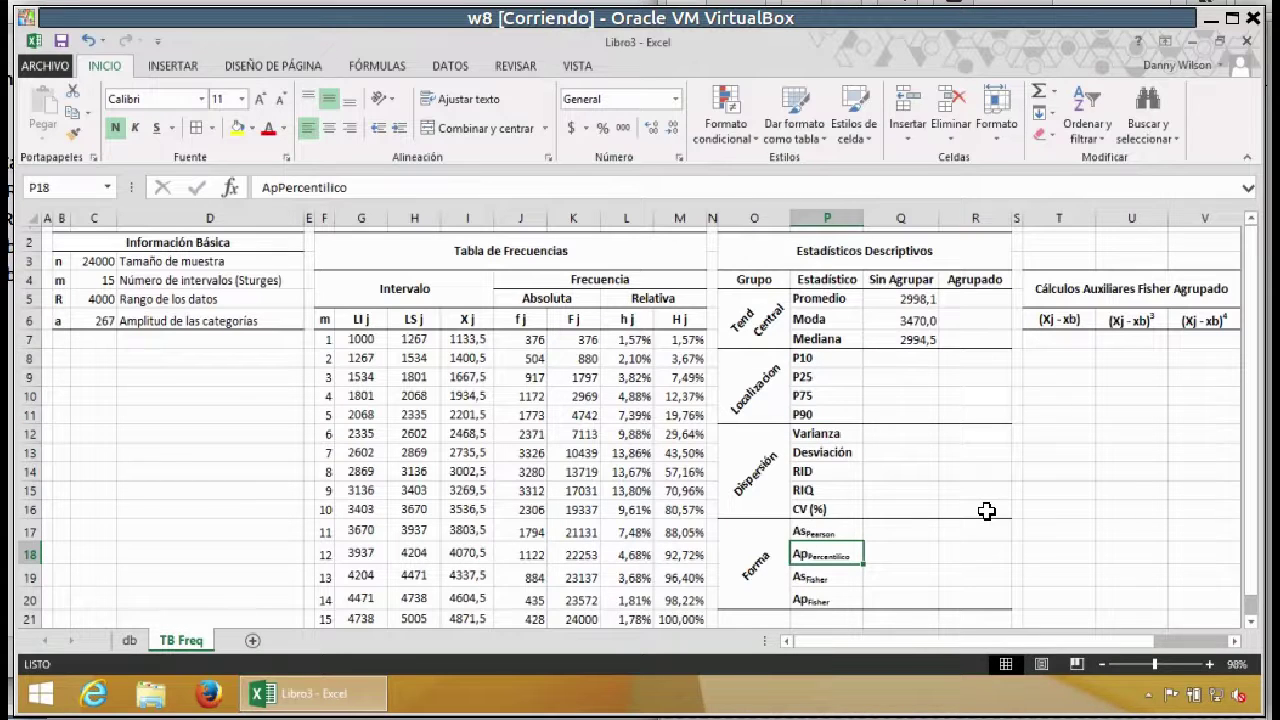
pyautogui.click(858, 357)
pyautogui.click(891, 353)
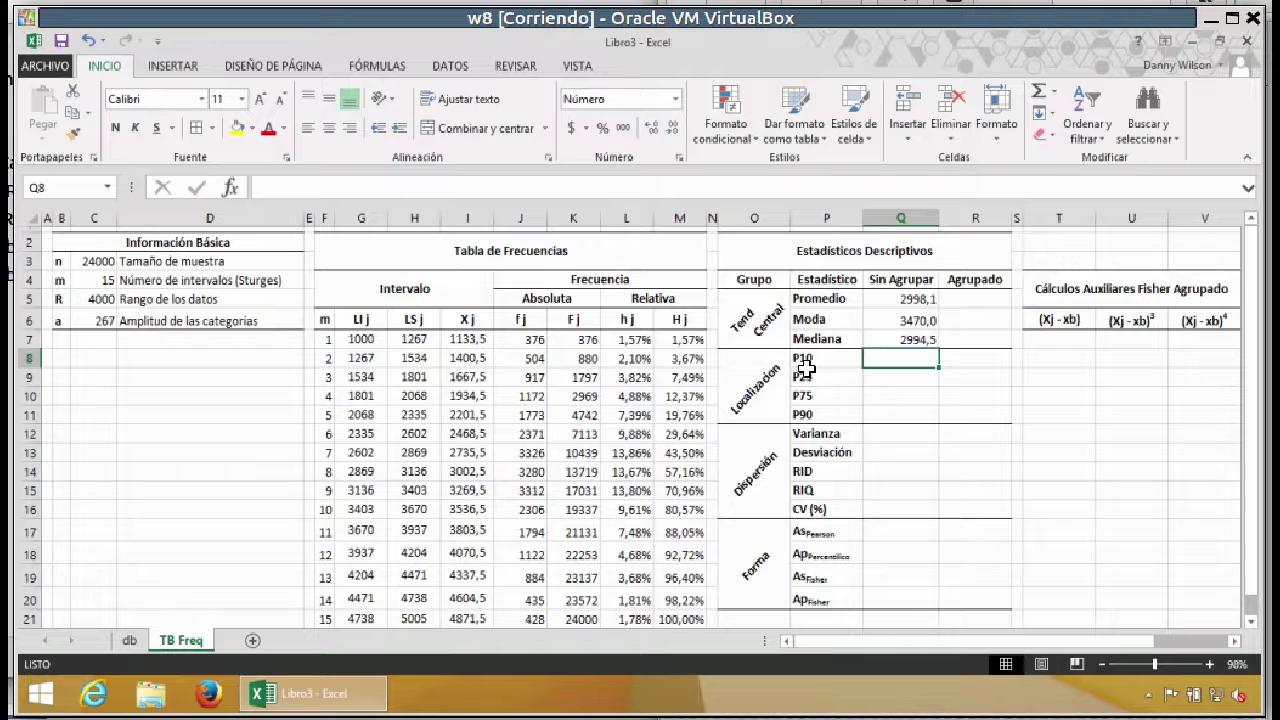
pyautogui.moveTo(806, 360); pyautogui.dragTo(815, 414)
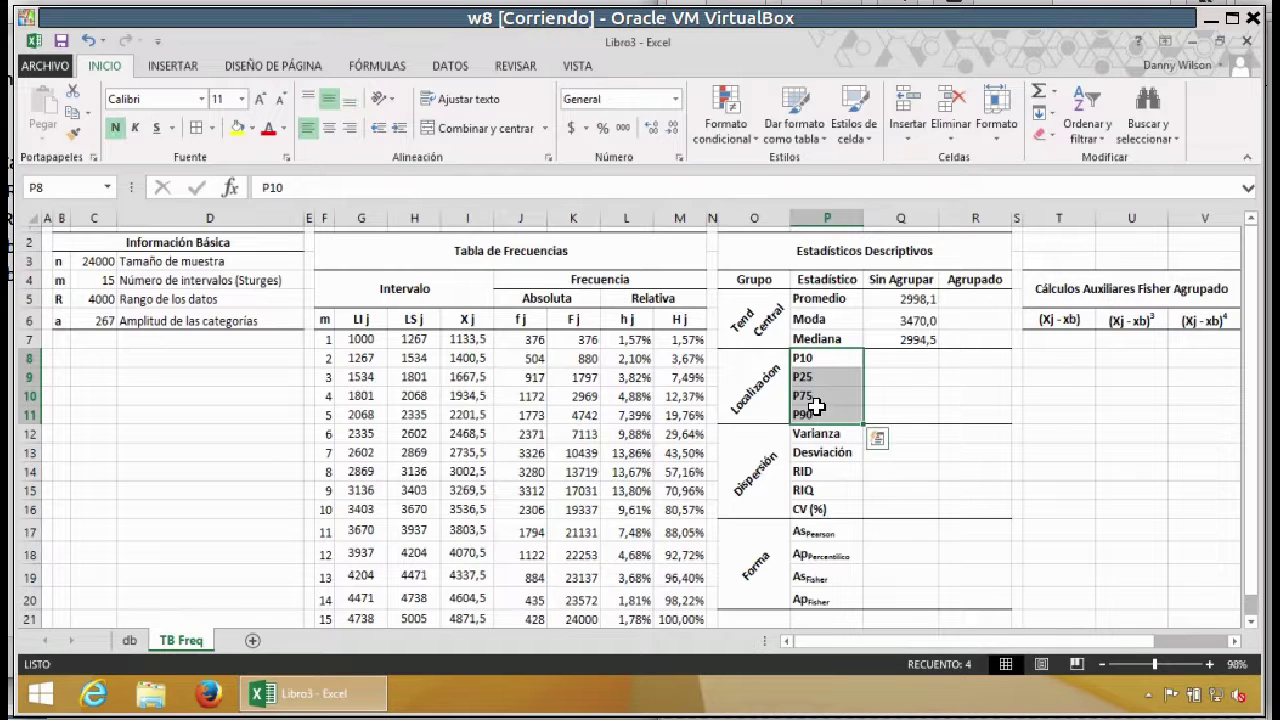
# Step: Calculate the ungrouped 10th percentile in Q8 with =PERCENTIL.INC(datos;10%)
pyautogui.click(885, 362)
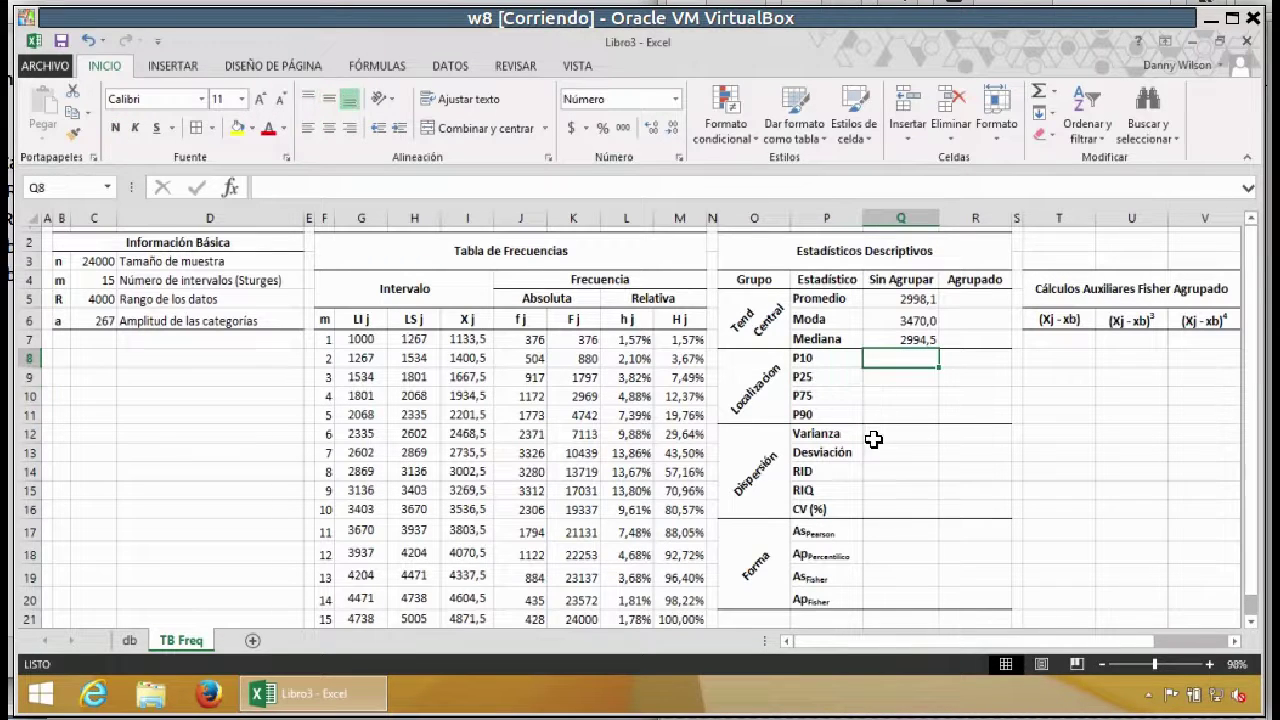
pyautogui.write('=percentil')
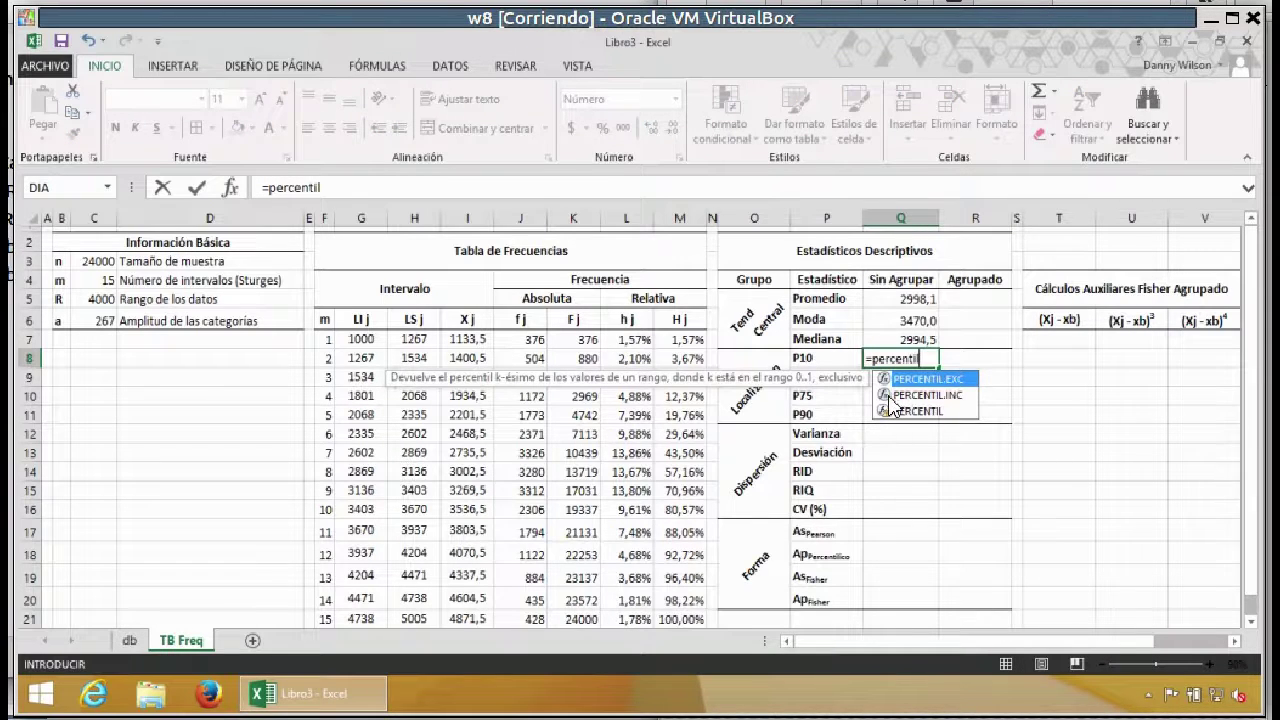
pyautogui.doubleClick(890, 395)
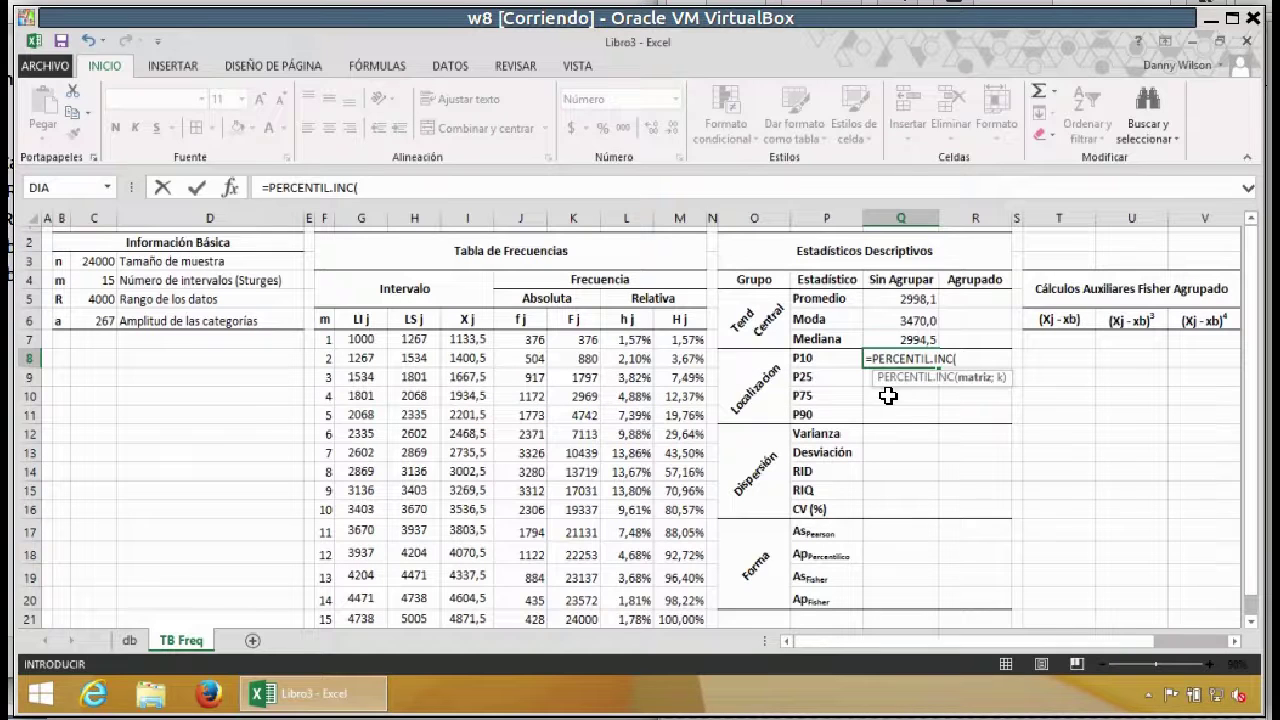
pyautogui.write('datos')
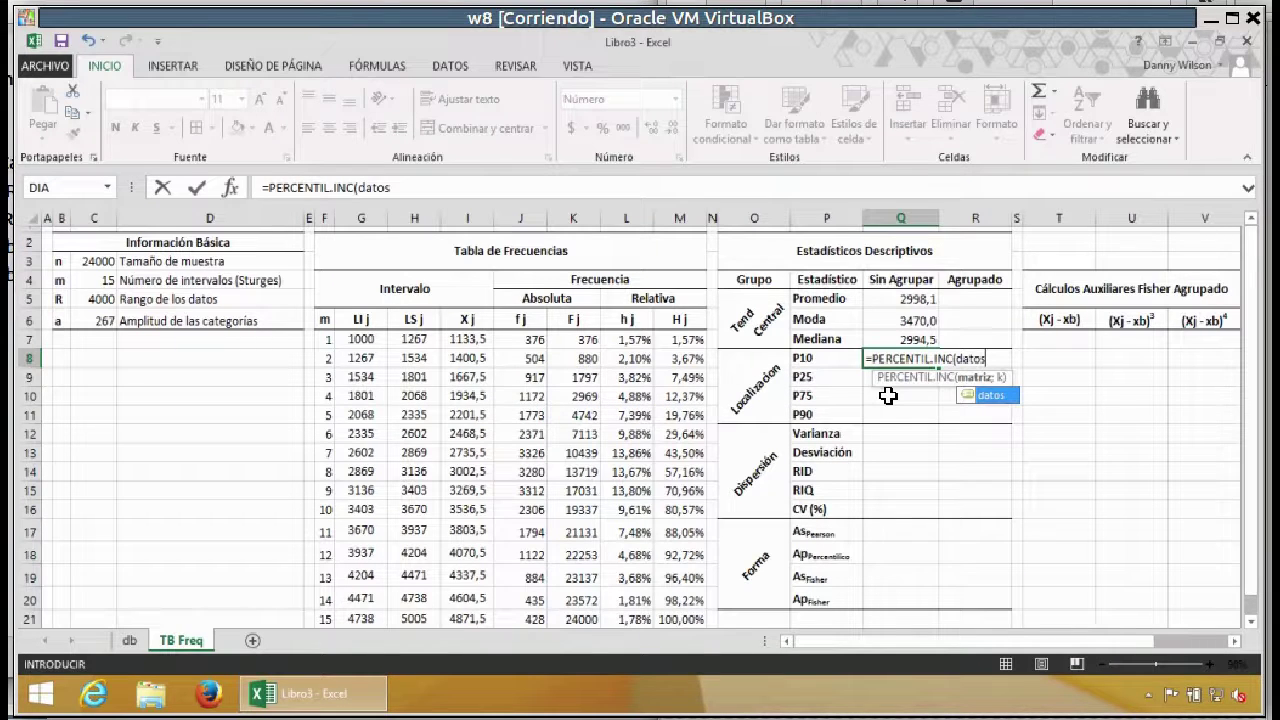
pyautogui.write(';10%')
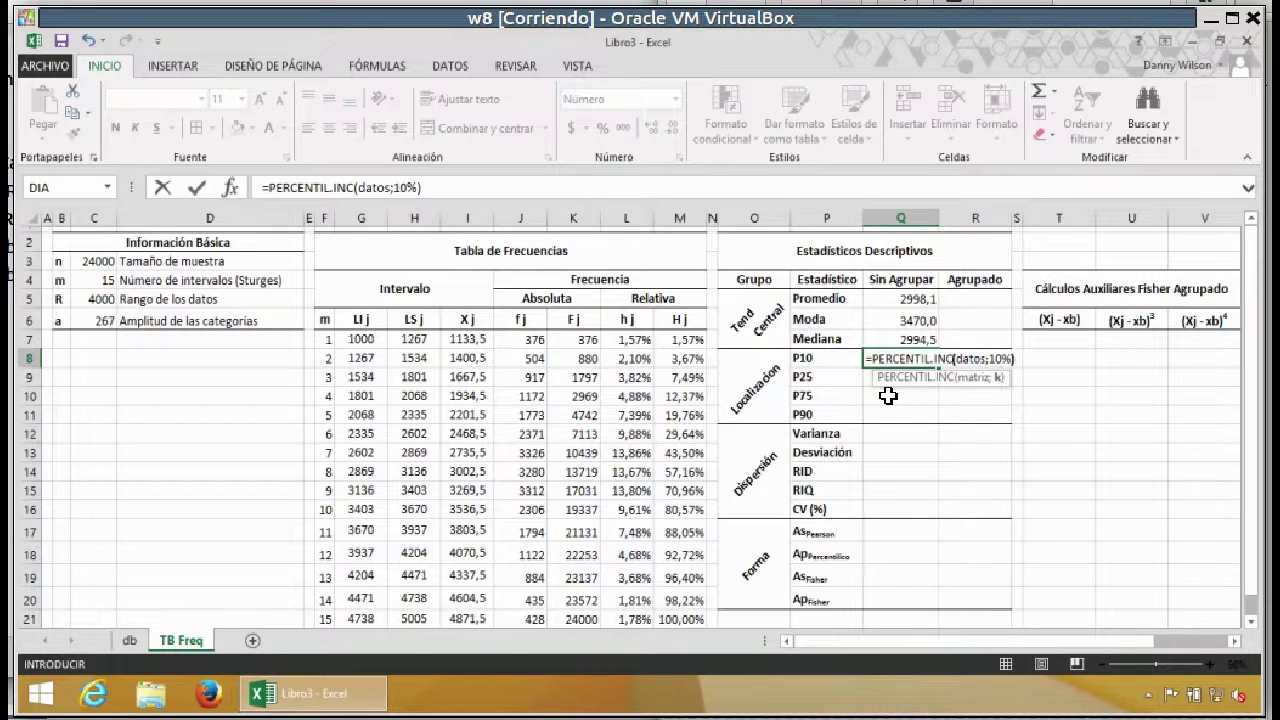
pyautogui.hotkey('ctrl', 'Return')
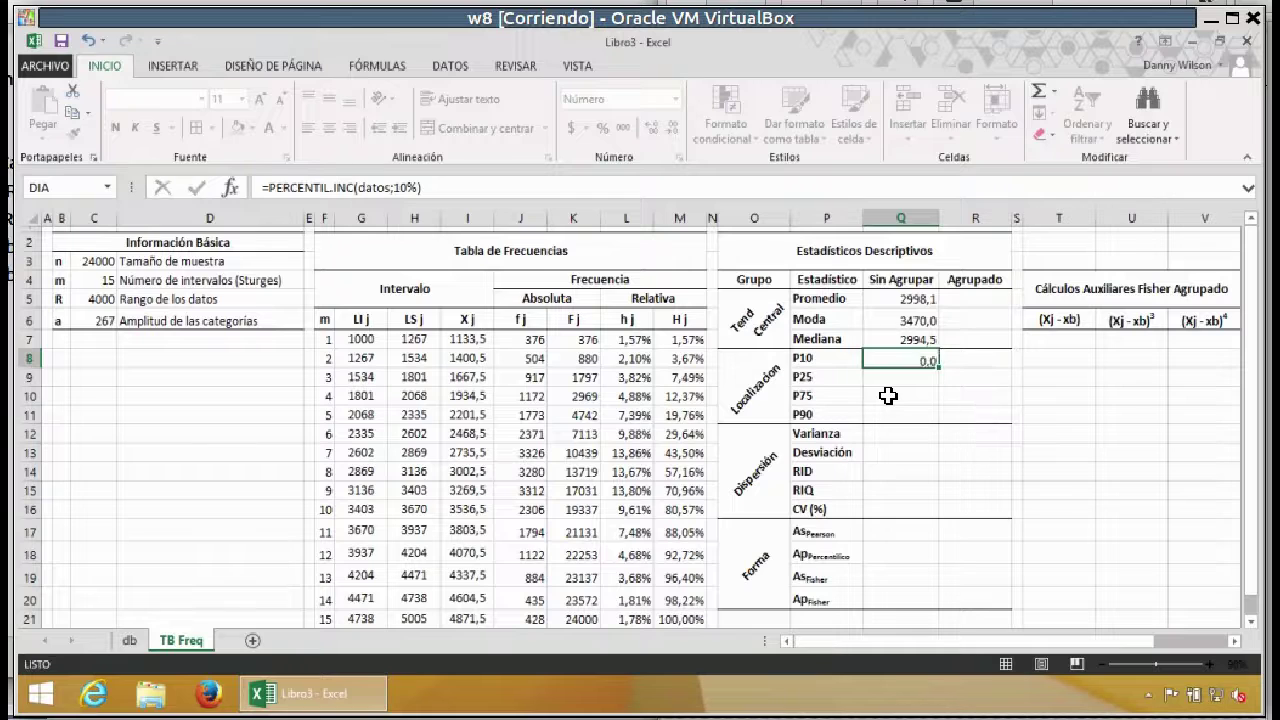
# Step: Fill the P10 percentile formula from Q8 into the P25, P75 and P90 cells, Q9:Q11
pyautogui.hotkey('shift', 'Down')
pyautogui.hotkey('shift', 'Down')
pyautogui.hotkey('shift', 'Down')
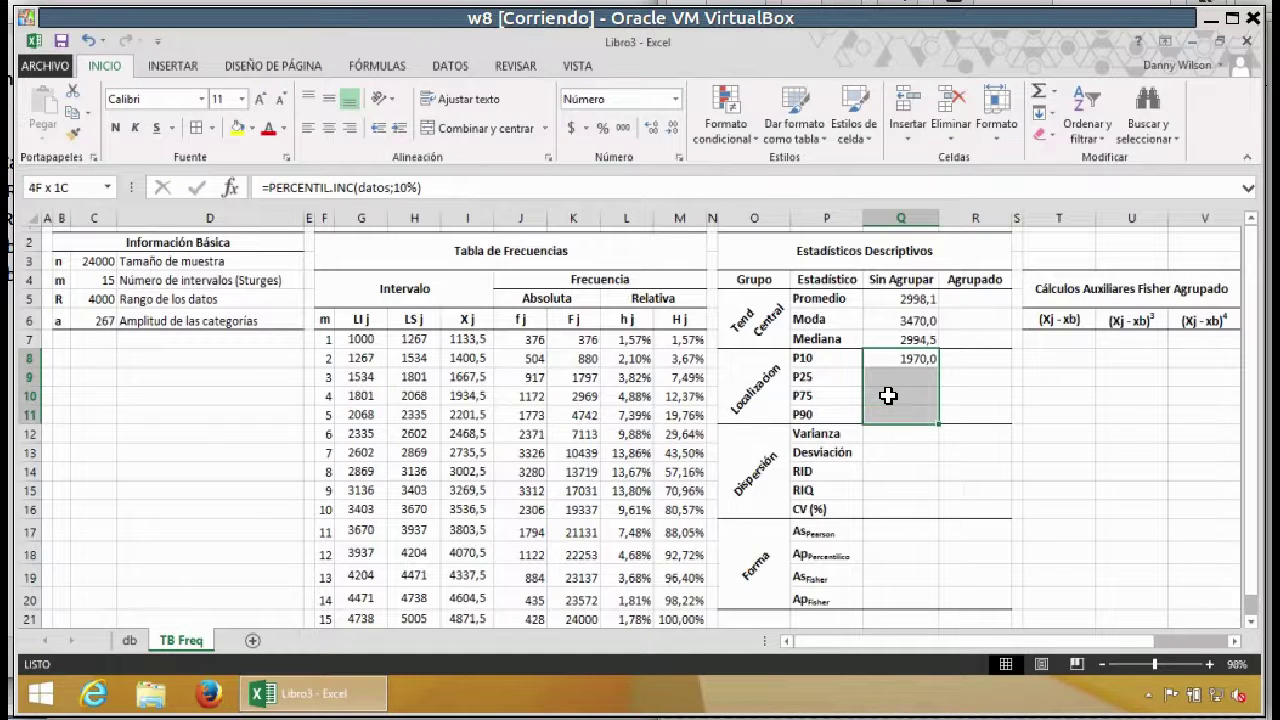
pyautogui.click(853, 189)
pyautogui.hotkey('ctrl', 'Return')
# Step: Change the percentile argument in the P25 formula in Q9 to 25%
pyautogui.press('Down')
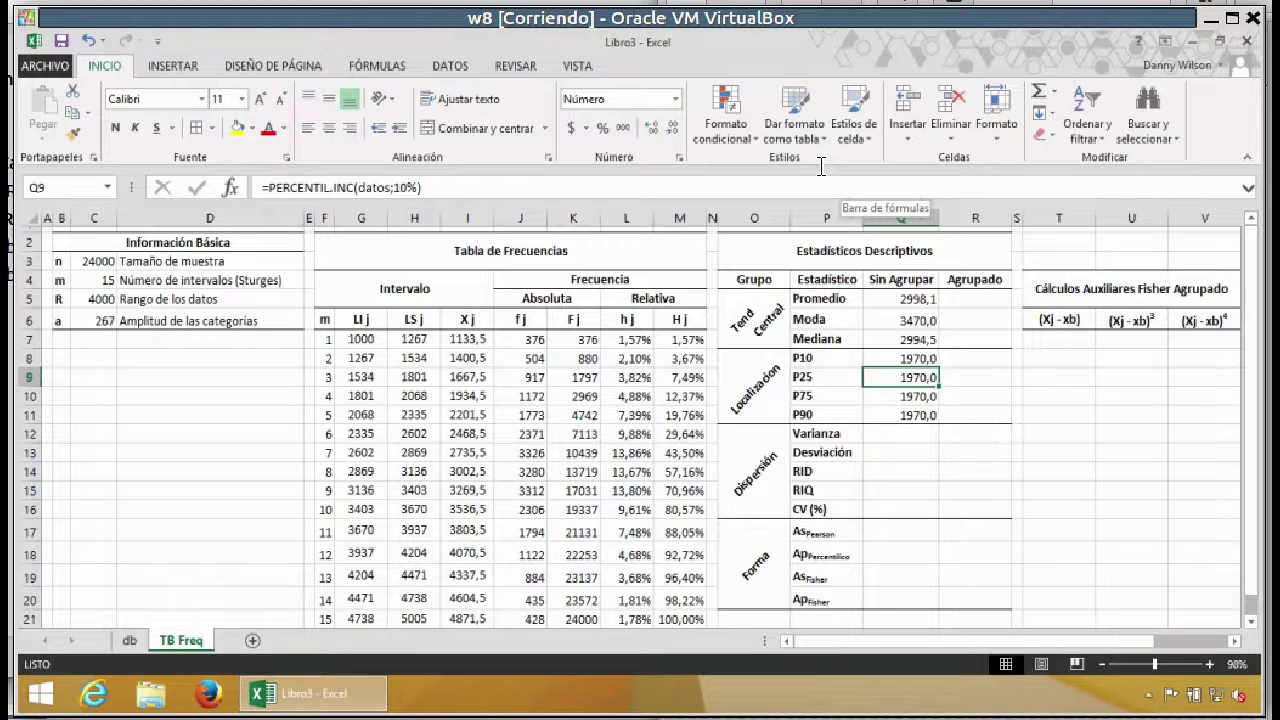
pyautogui.click(470, 188)
pyautogui.hotkey('shift', 'Right')
pyautogui.hotkey('shift', 'Right')
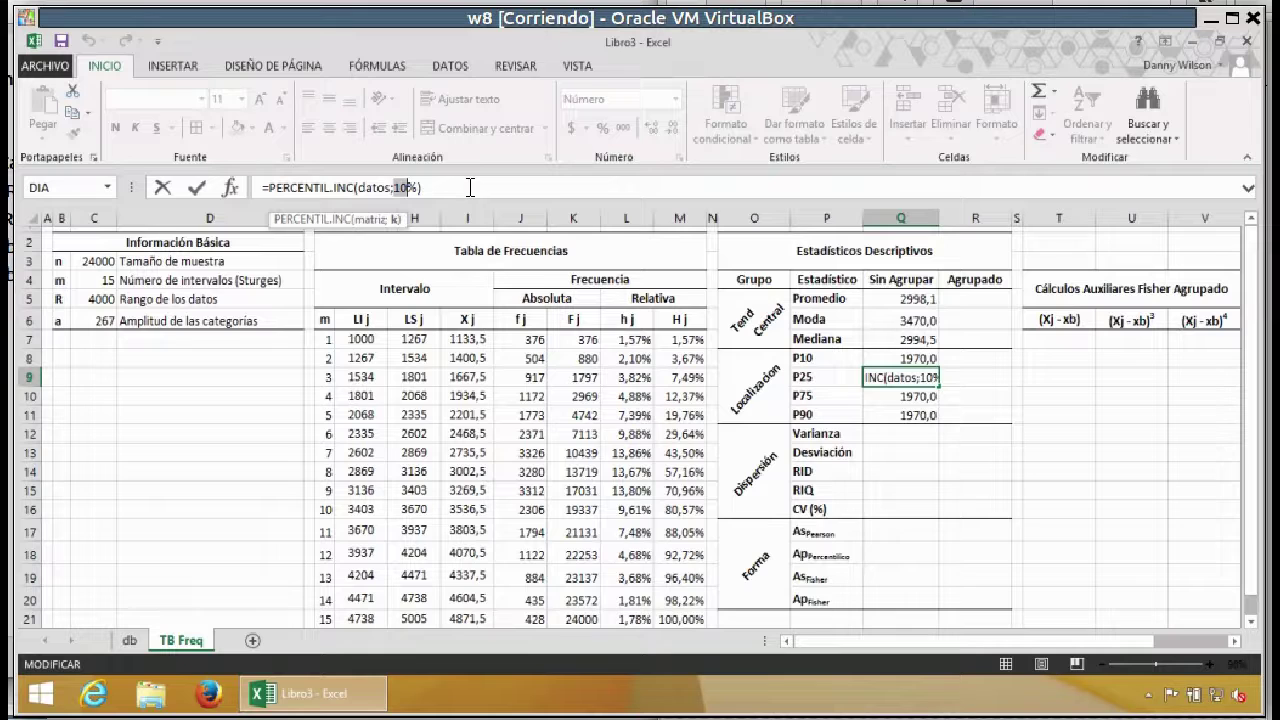
pyautogui.write('25')
pyautogui.press('Return')
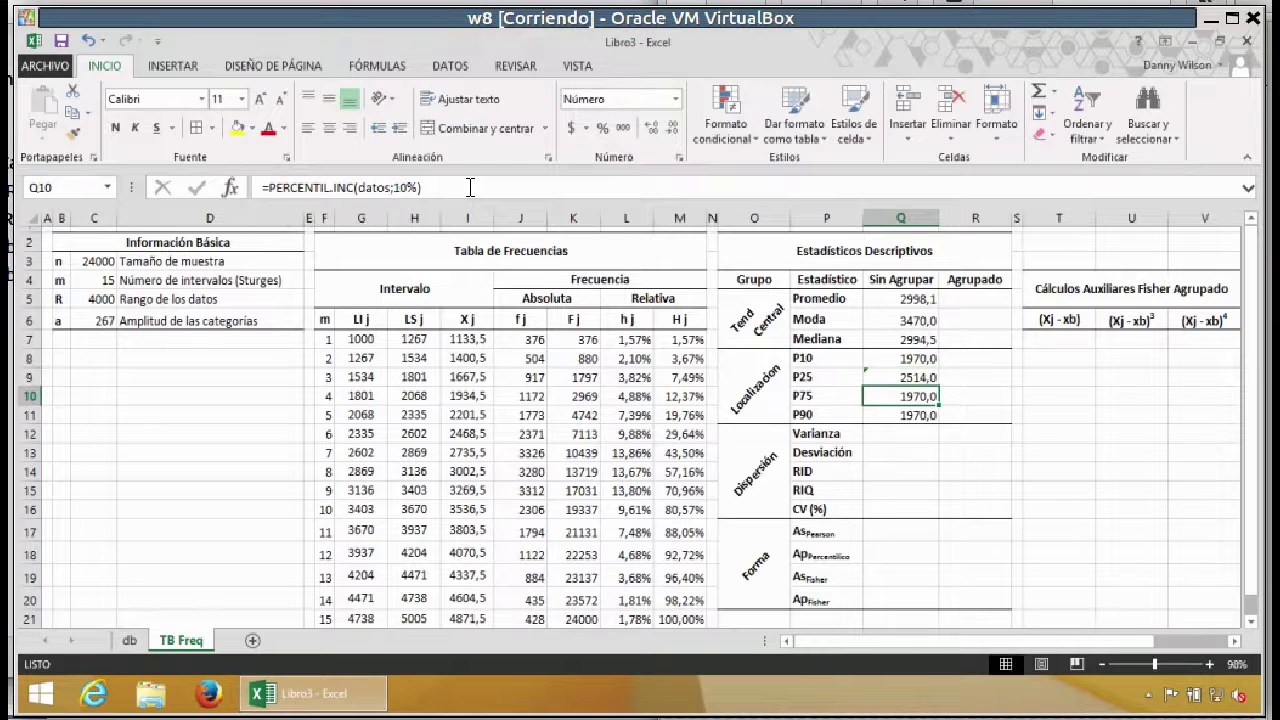
# Step: Change the percentile argument in the P75 formula in Q10 to 75%
pyautogui.click(443, 190)
pyautogui.press('Left')
pyautogui.press('Left')
pyautogui.press('BackSpace')
pyautogui.press('BackSpace')
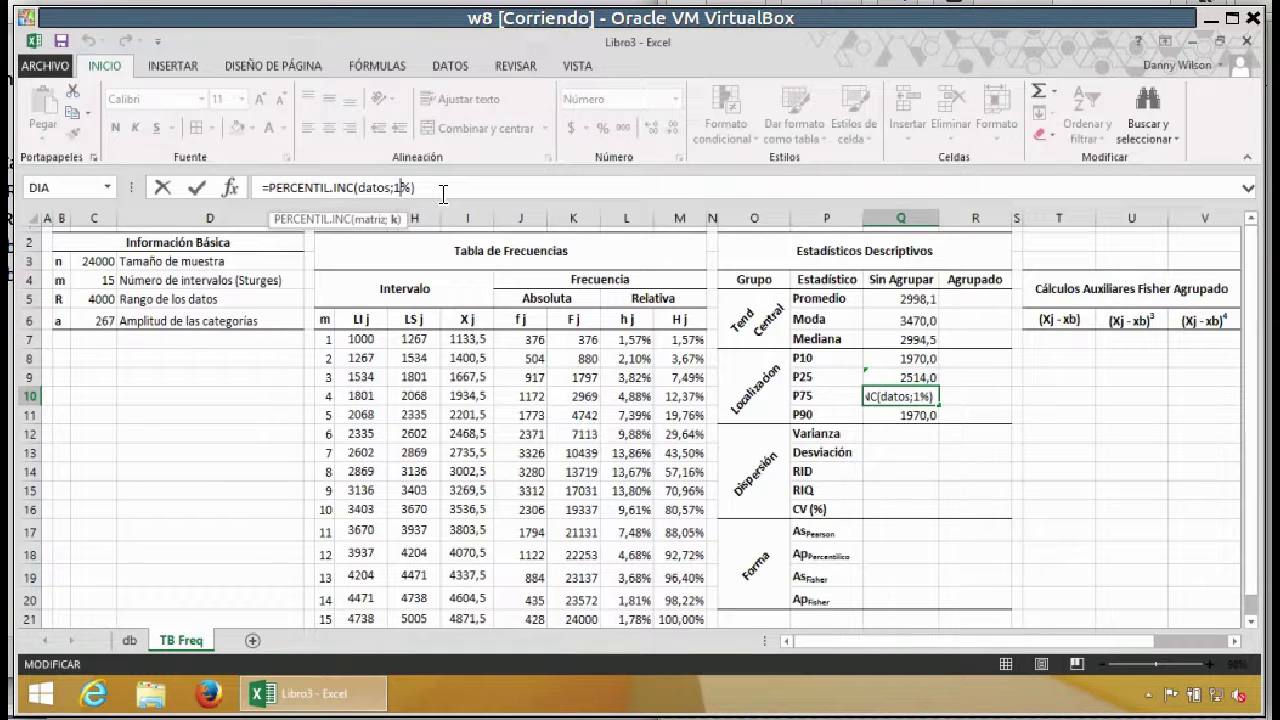
pyautogui.write('75')
pyautogui.press('Return')
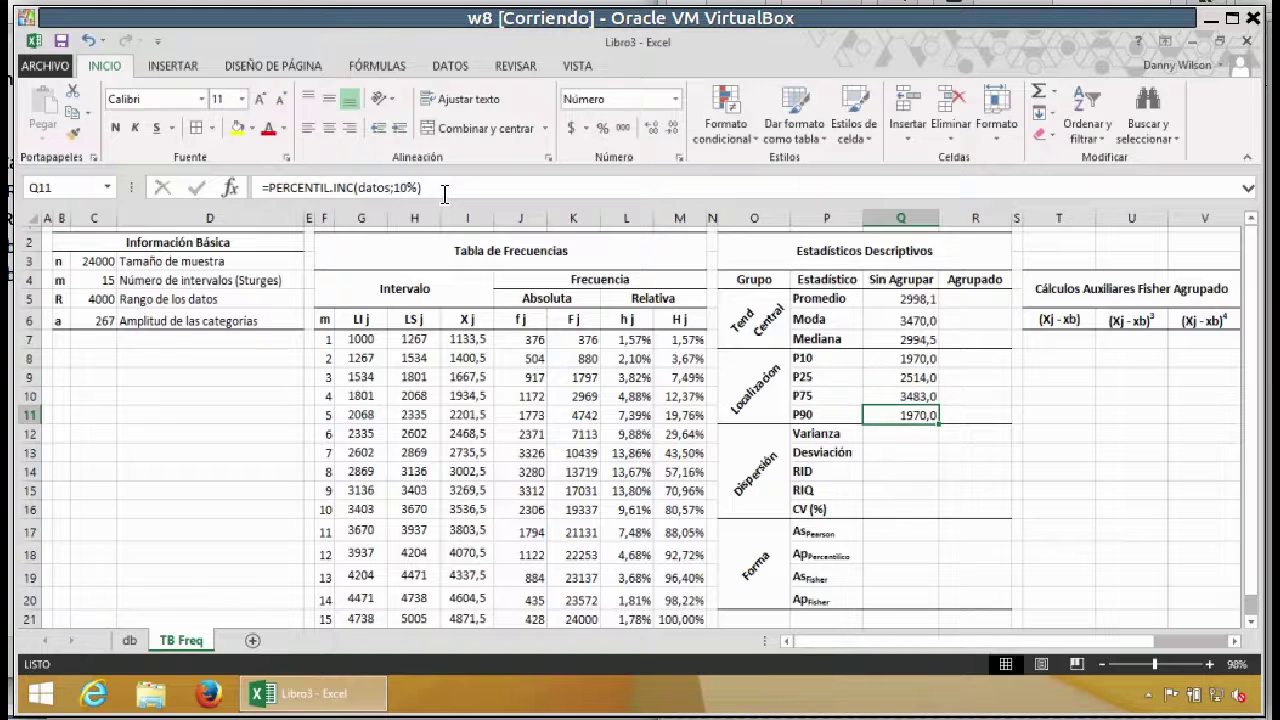
# Step: Change the percentile argument in the P90 formula in Q11 to 90%
pyautogui.click(440, 197)
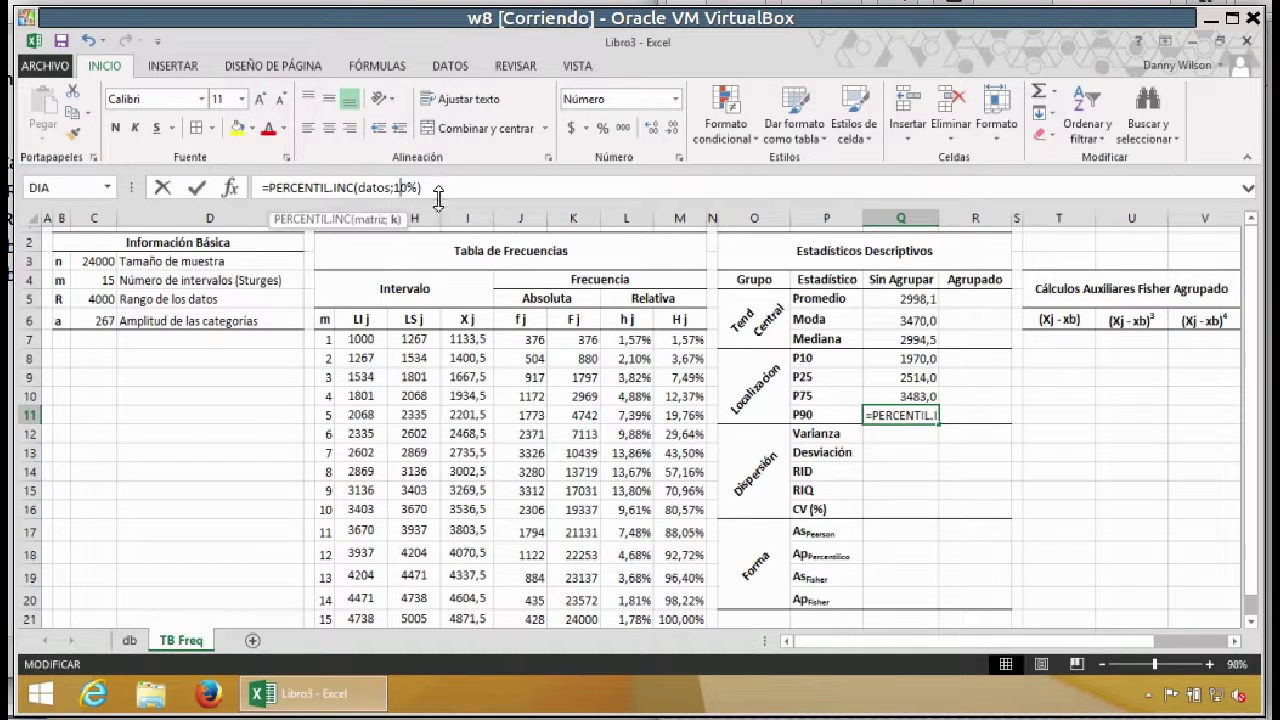
pyautogui.press('Left')
pyautogui.press('Left')
pyautogui.press('Left')
pyautogui.press('BackSpace')
pyautogui.write('9')
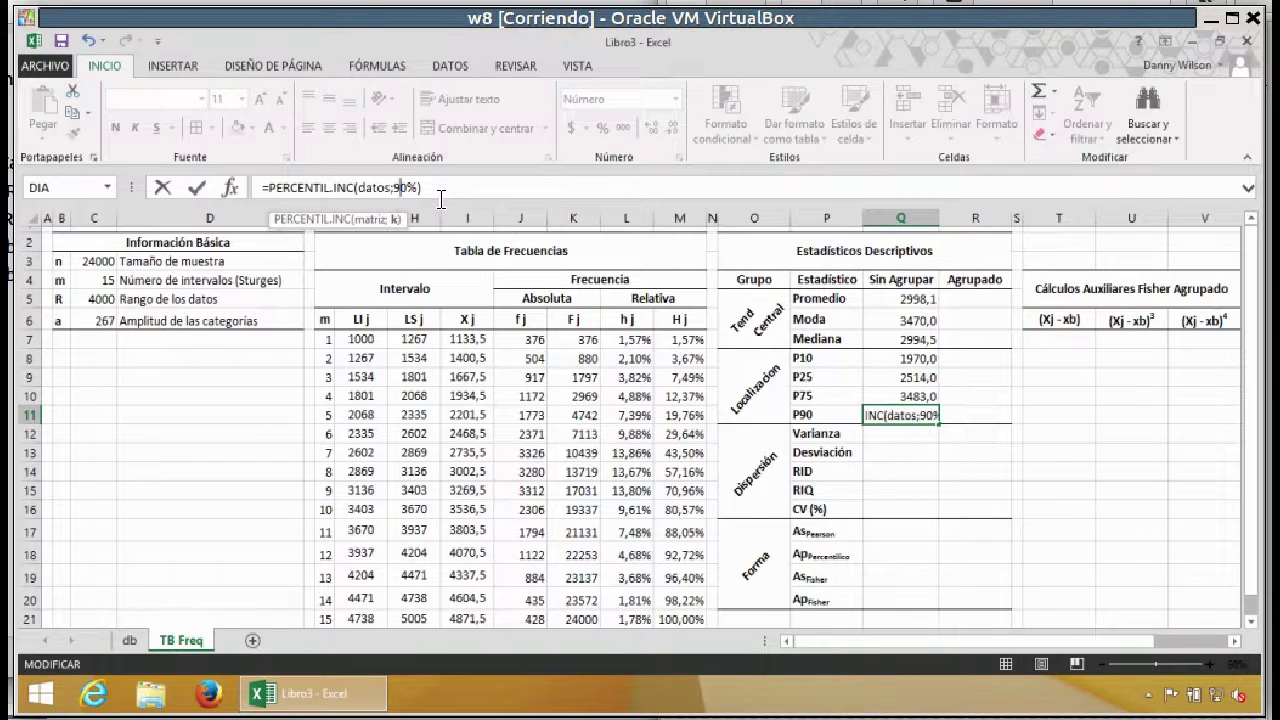
pyautogui.press('Return')
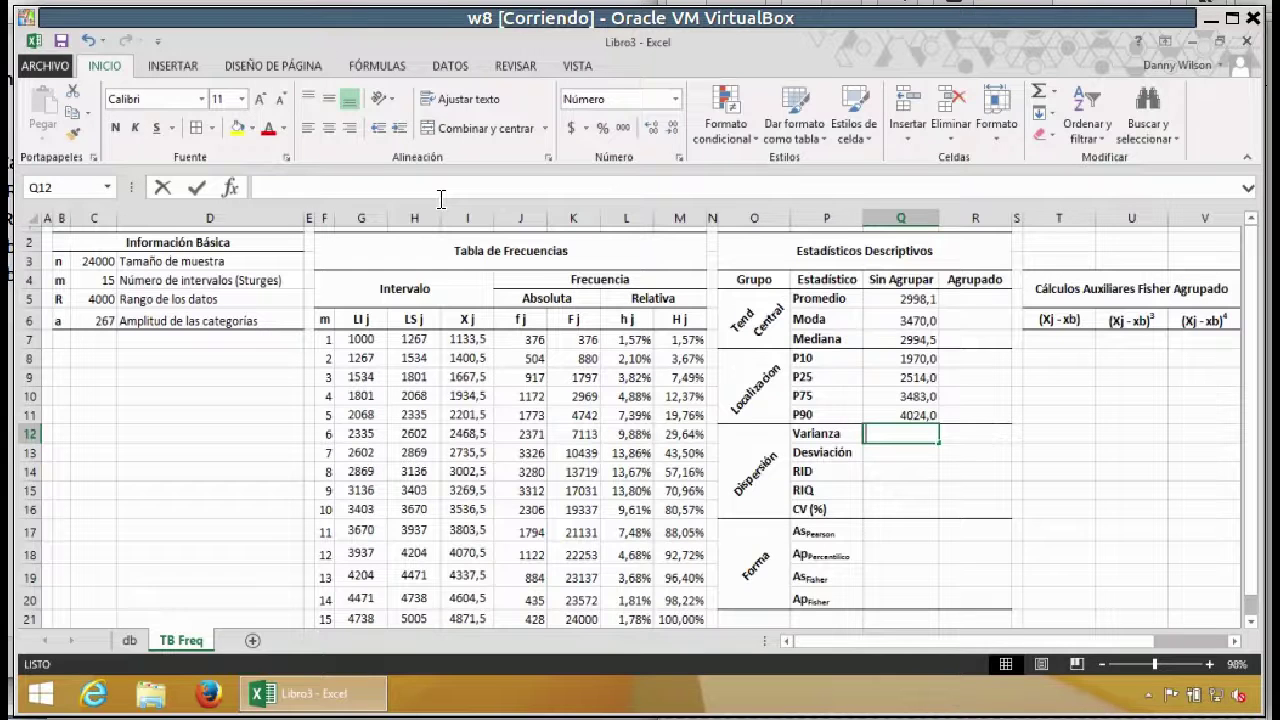
# Step: Calculate the ungrouped sample variance in Q12 with =VAR.S(datos)
pyautogui.write('=var')
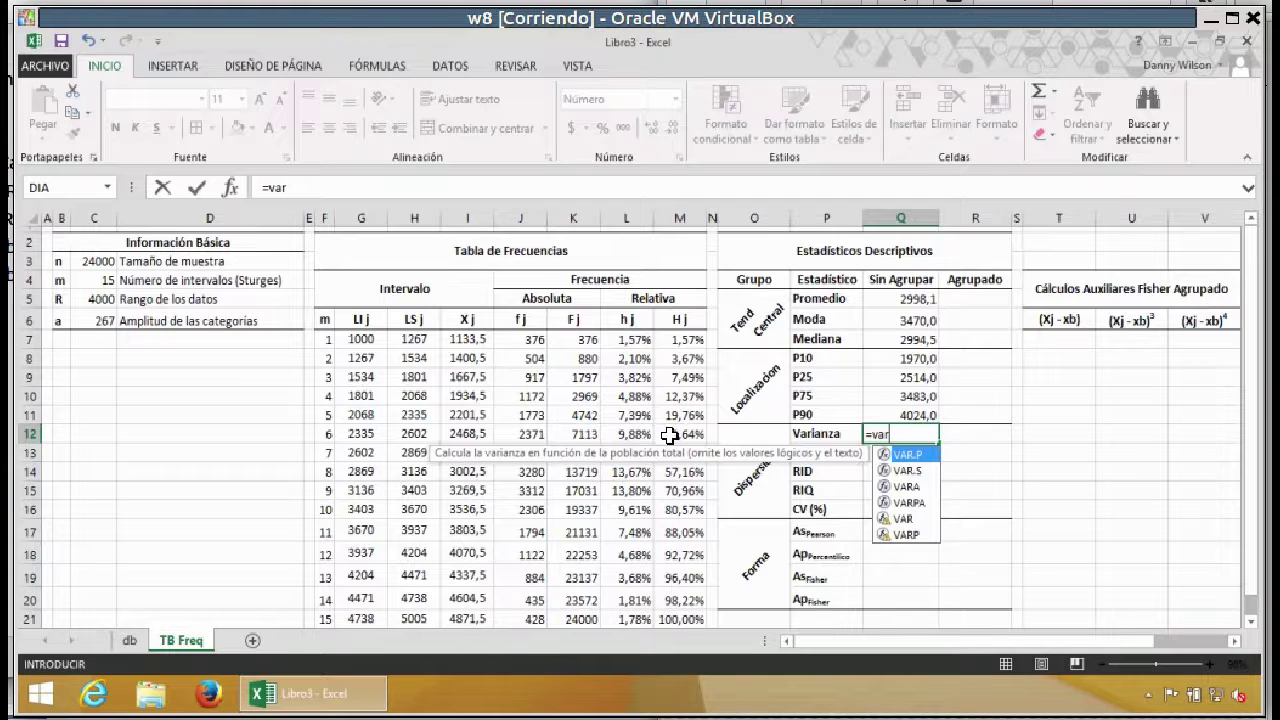
pyautogui.click(896, 470)
pyautogui.doubleClick(887, 470)
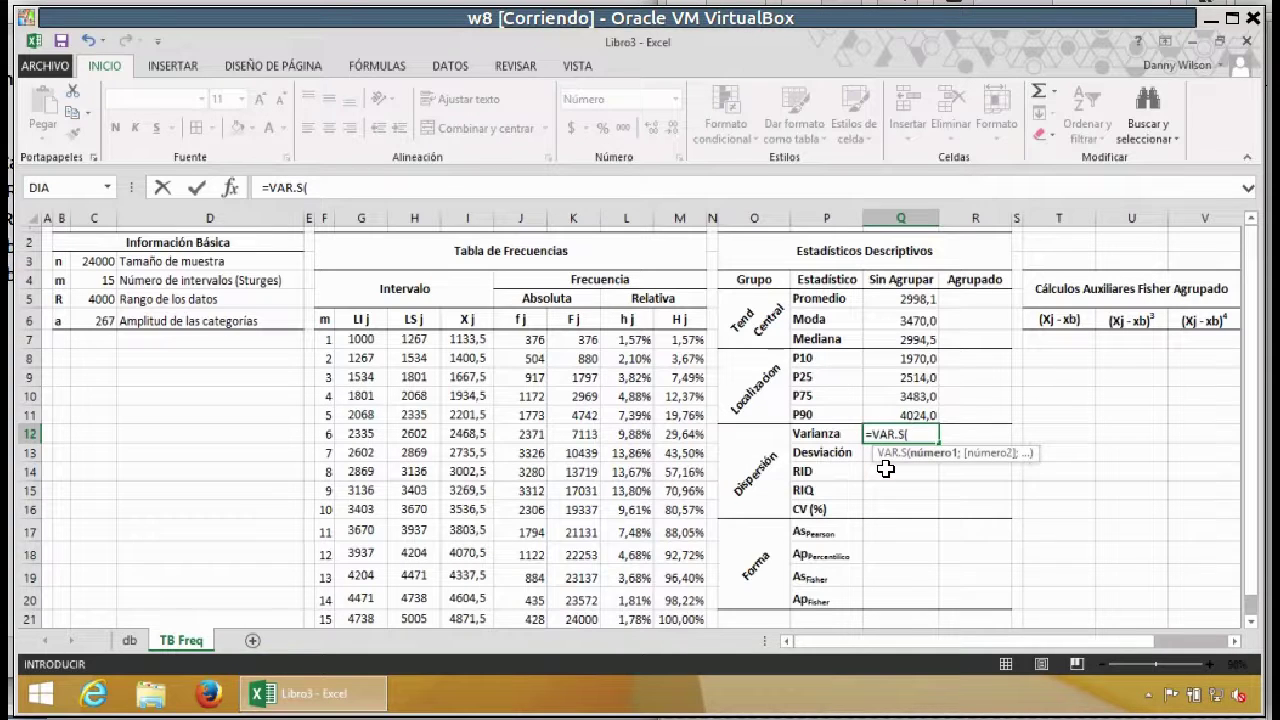
pyautogui.write('datos')
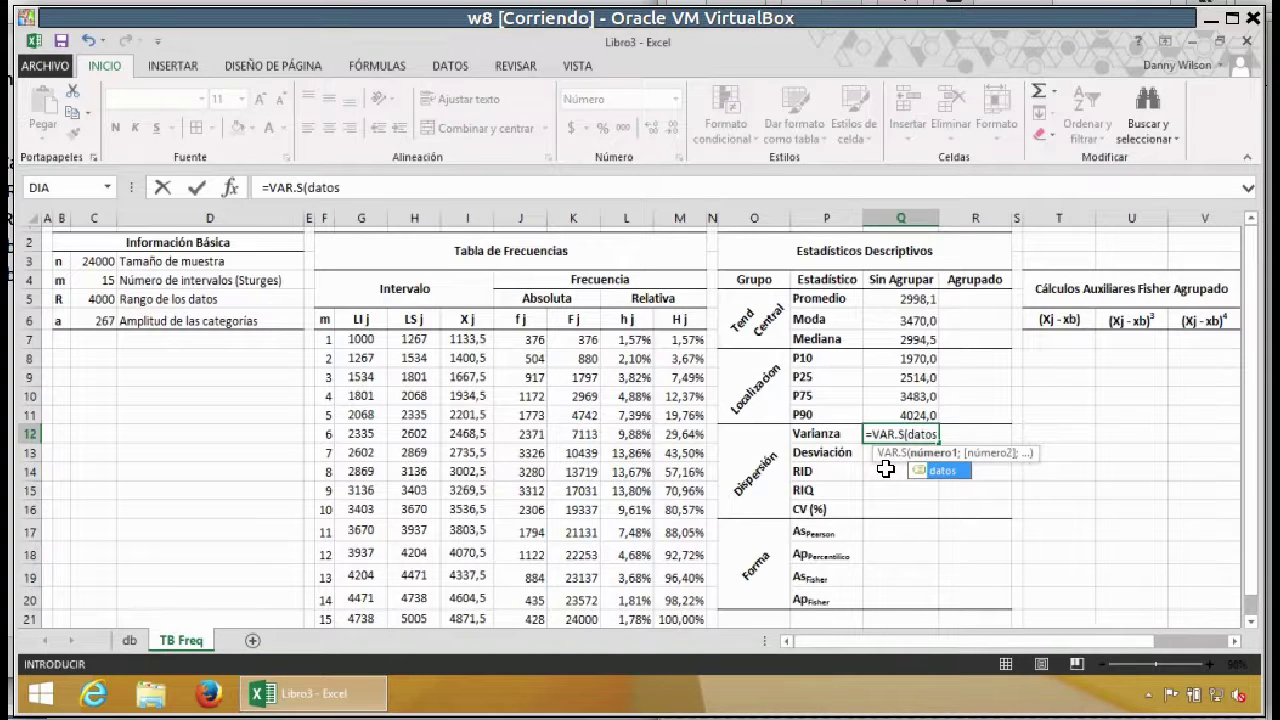
pyautogui.write(')')
pyautogui.press('Return')
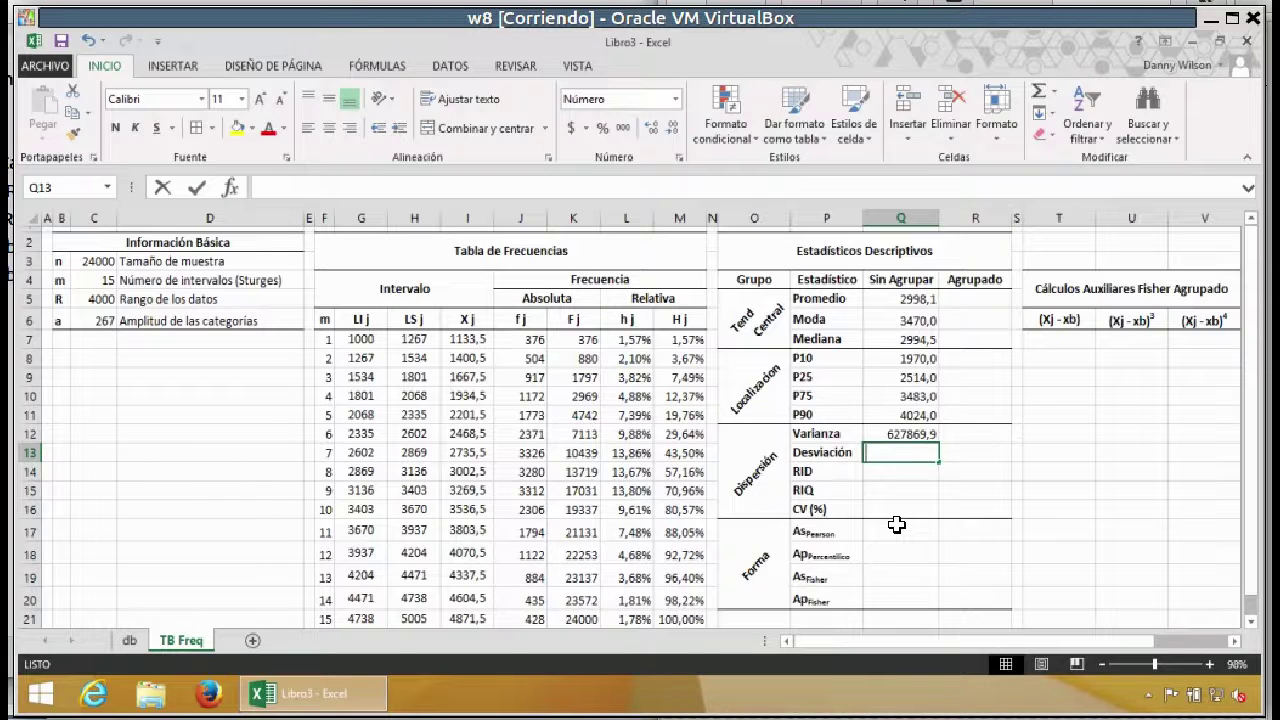
# Step: Calculate the ungrouped sample standard deviation in Q13 with =DESVEST.M(datos)
pyautogui.write('=desv')
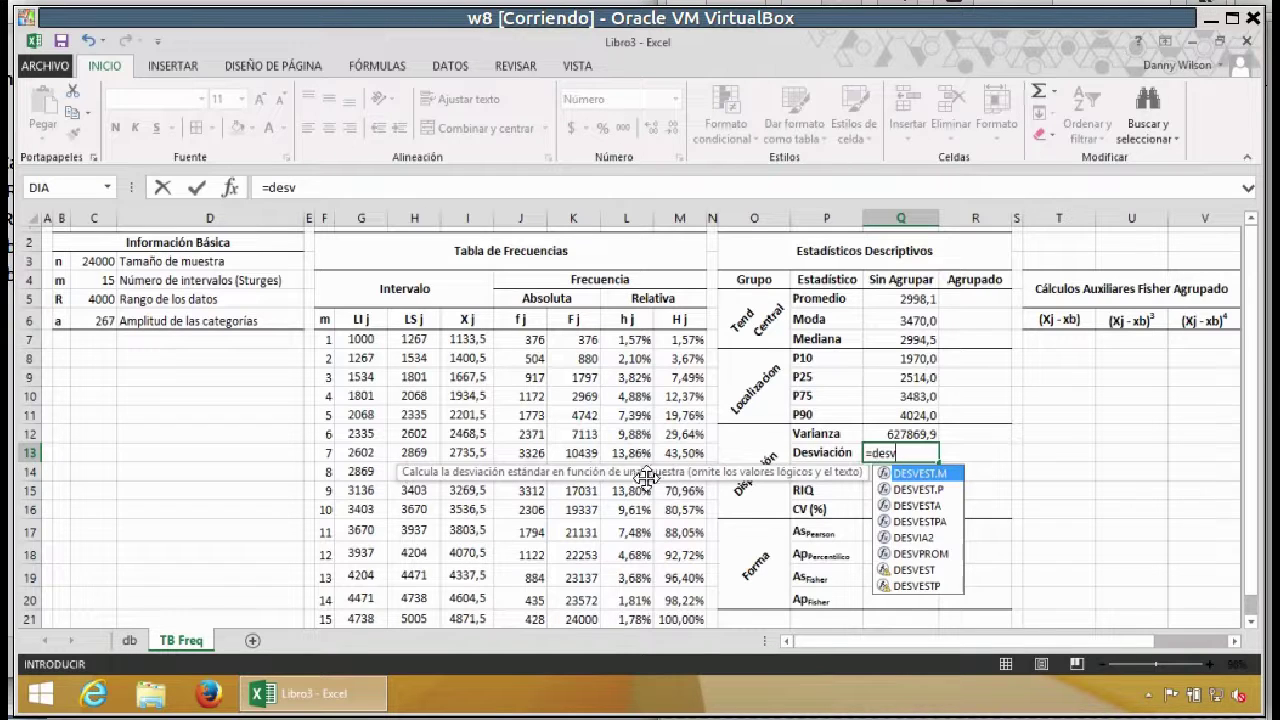
pyautogui.doubleClick(882, 474)
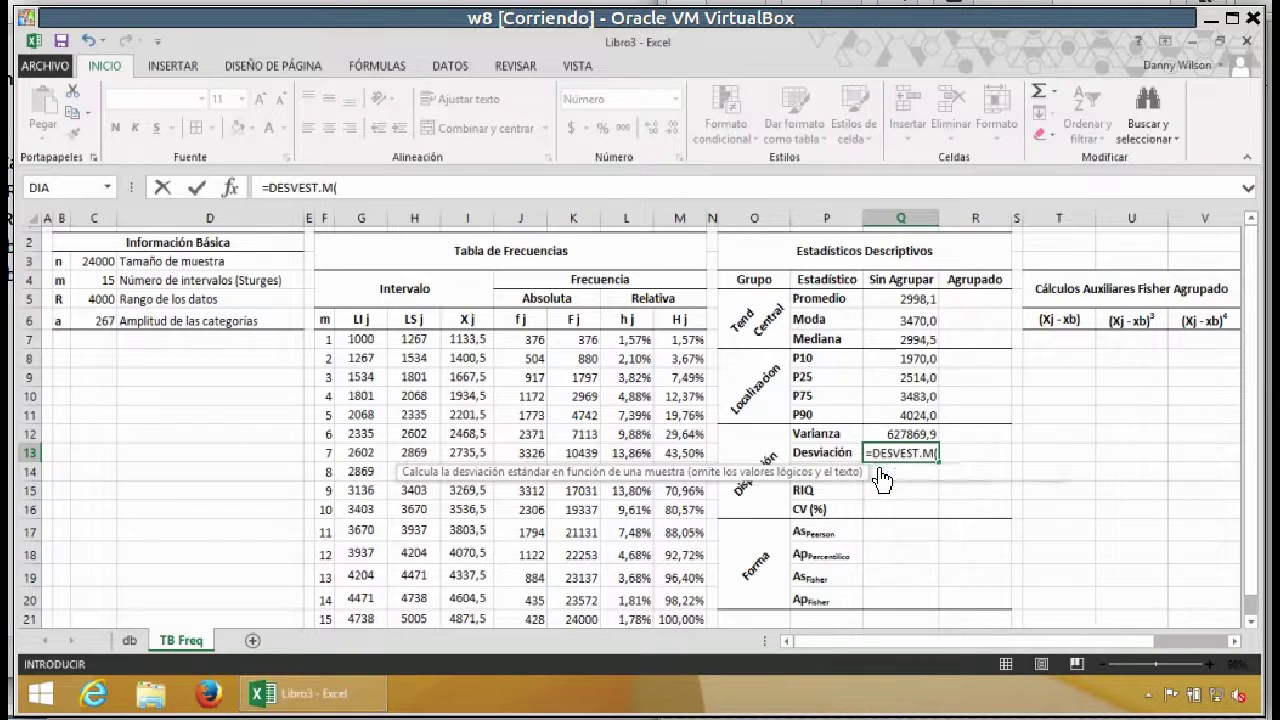
pyautogui.write('datos)')
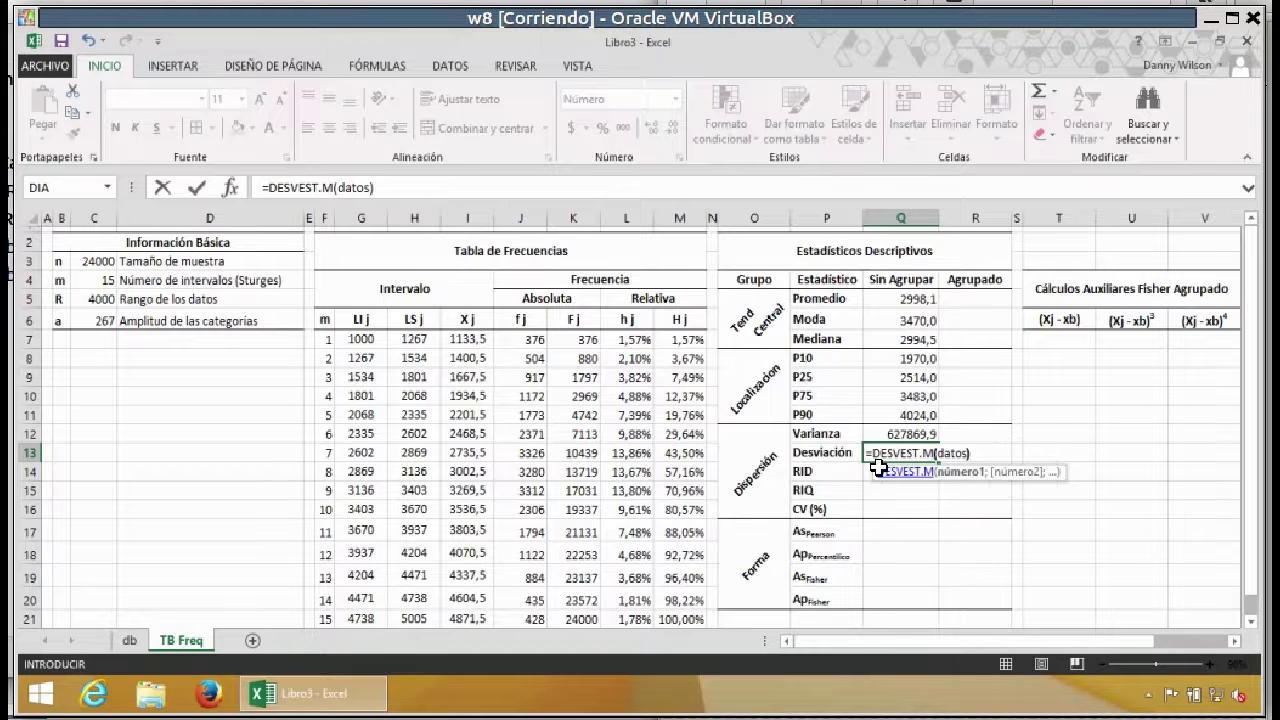
pyautogui.press('Return')
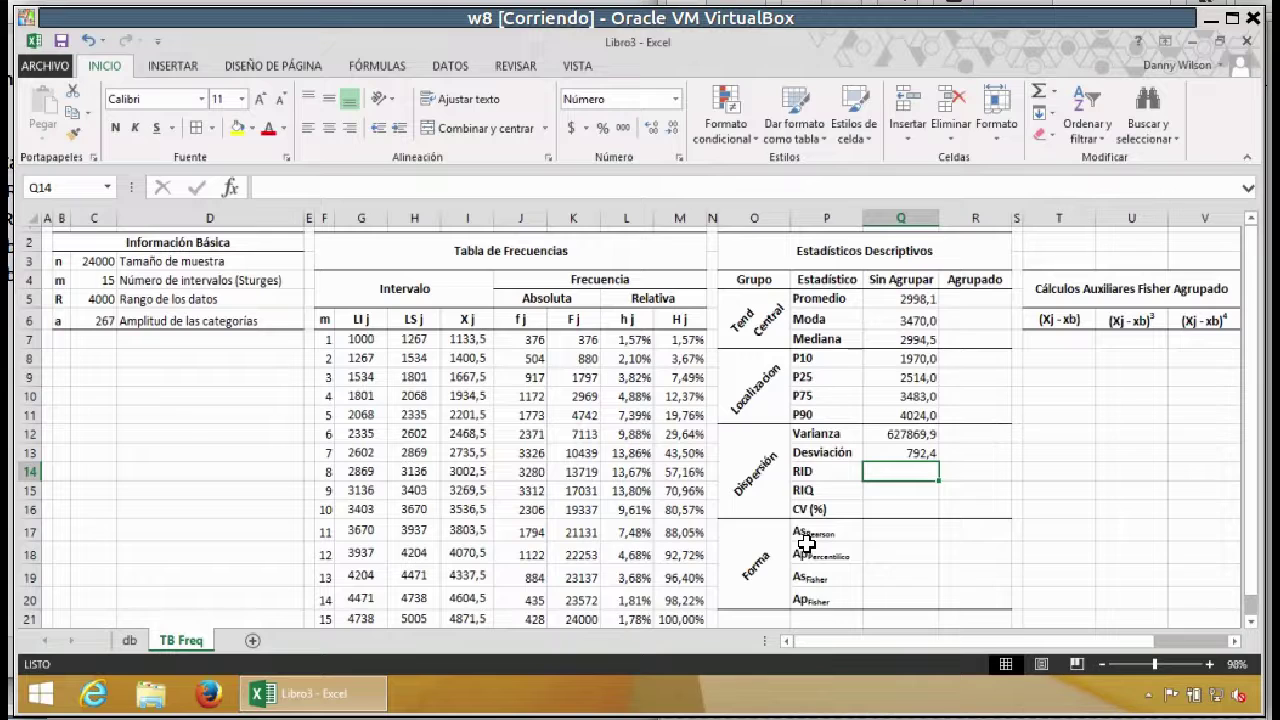
# Step: Calculate the ungrouped RID in Q14 as P90 minus P10 with =Q11-Q8
pyautogui.write('=')
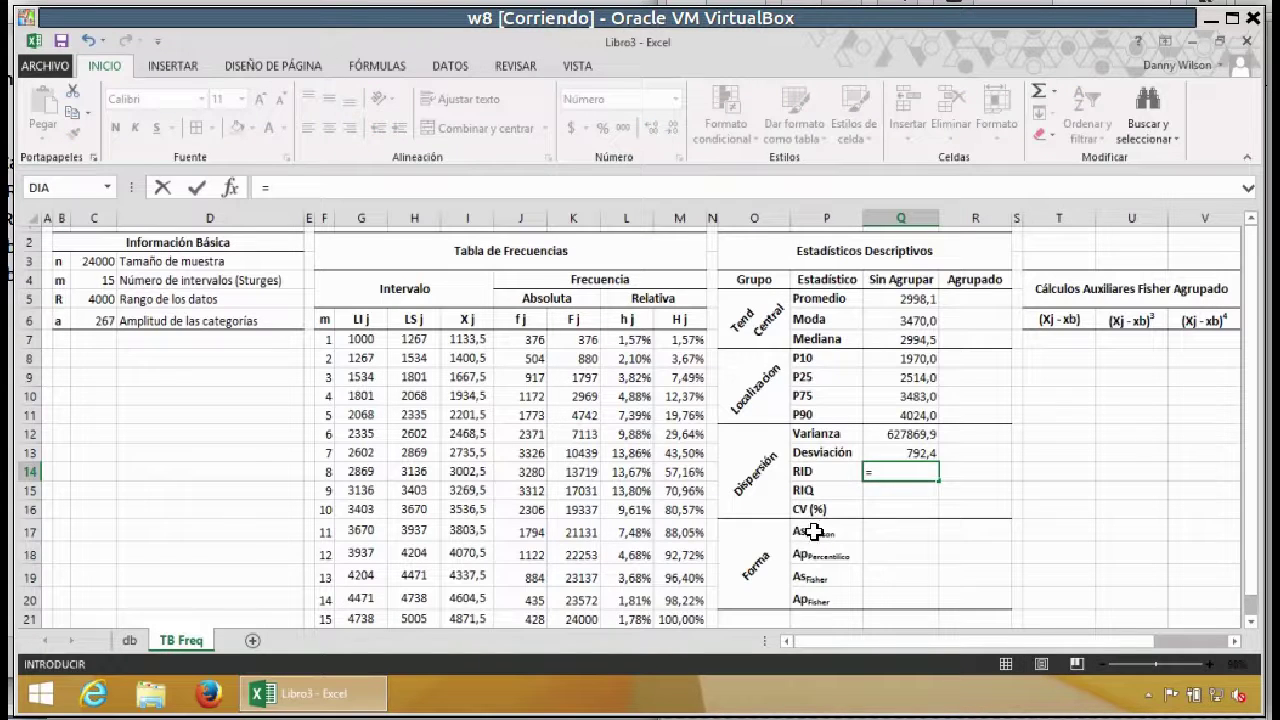
pyautogui.click(912, 410)
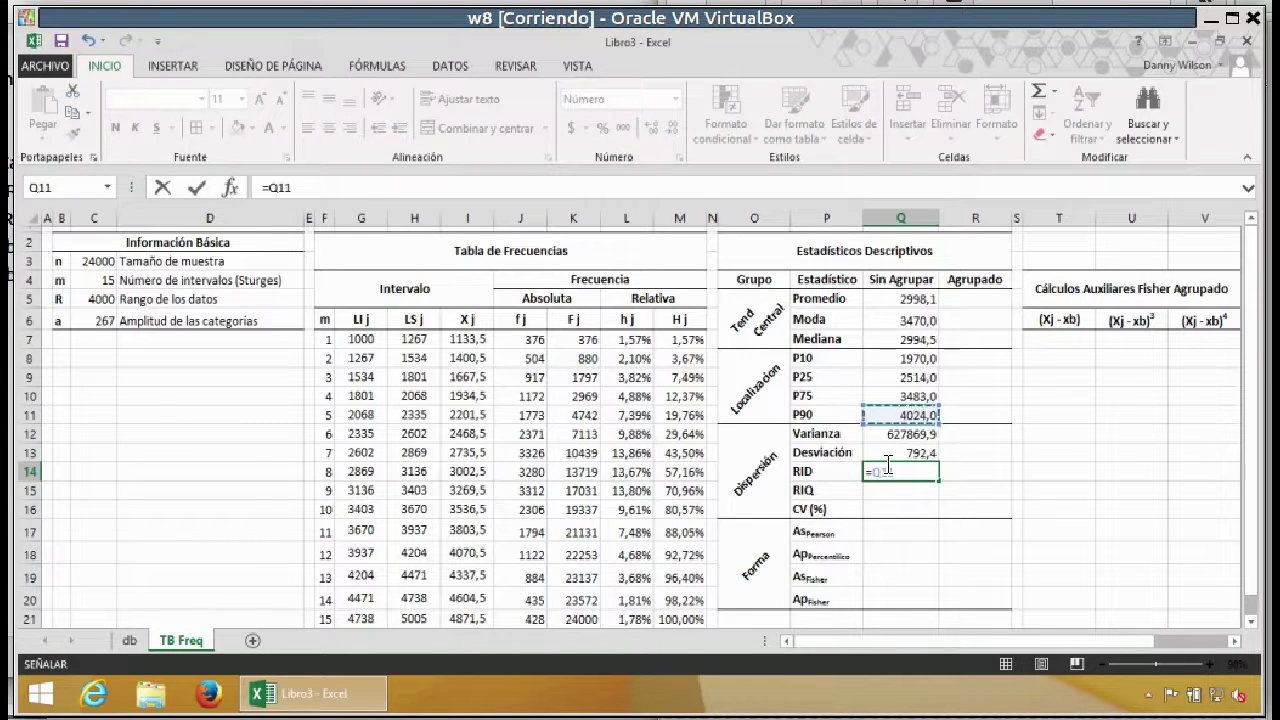
pyautogui.write('-')
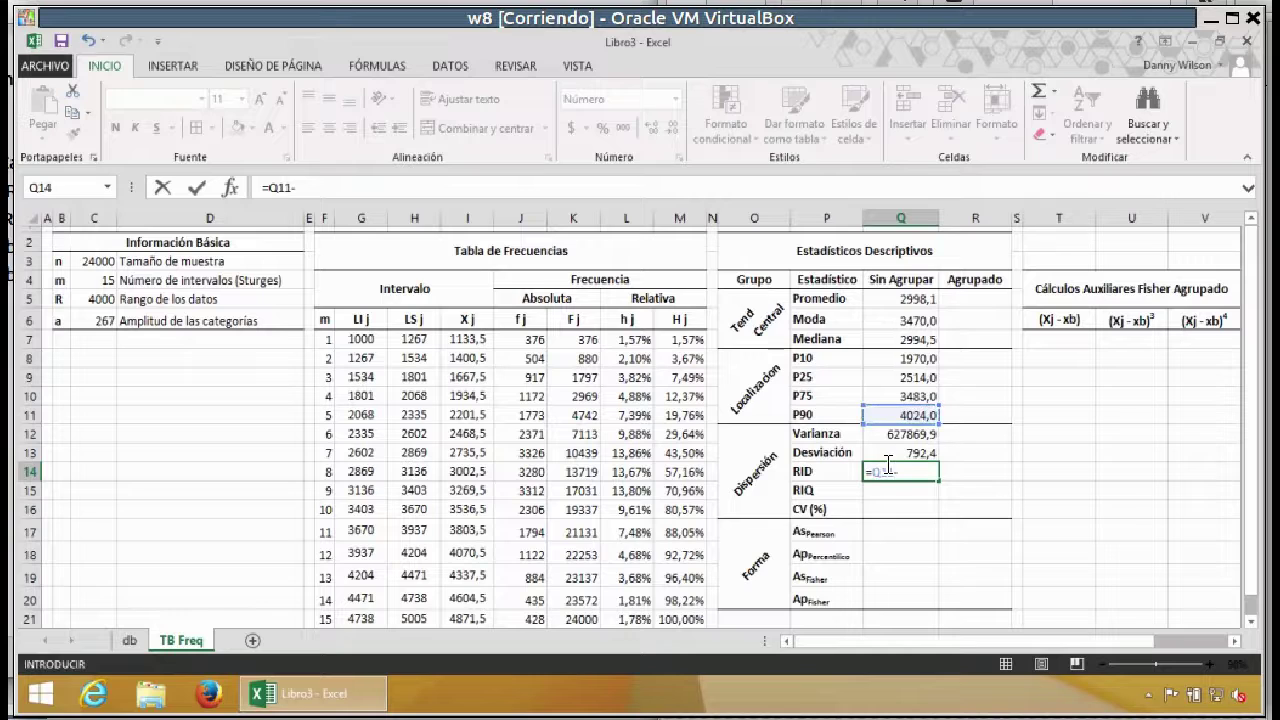
pyautogui.click(901, 357)
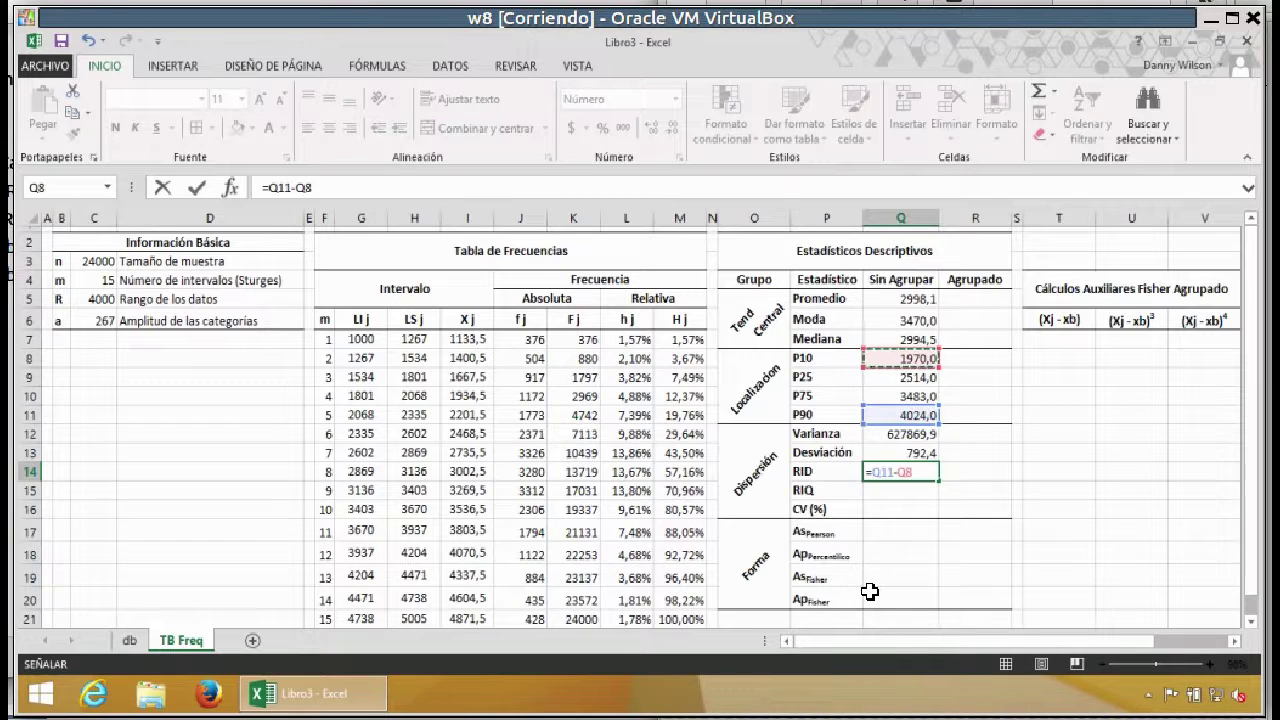
pyautogui.hotkey('ctrl', 'Return')
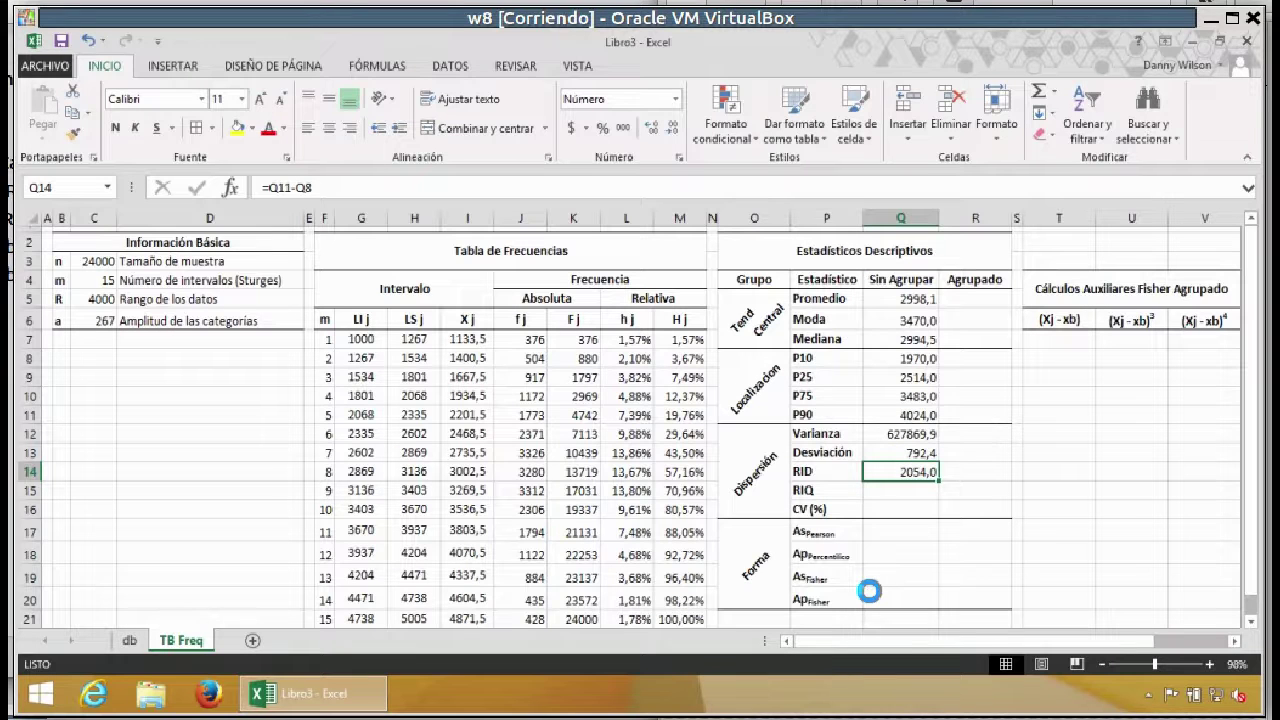
# Step: Copy the RID formula from Q14 to the grouped cell R14 and check its cell references
pyautogui.hotkey('ctrl', 'c')
pyautogui.press('Right')
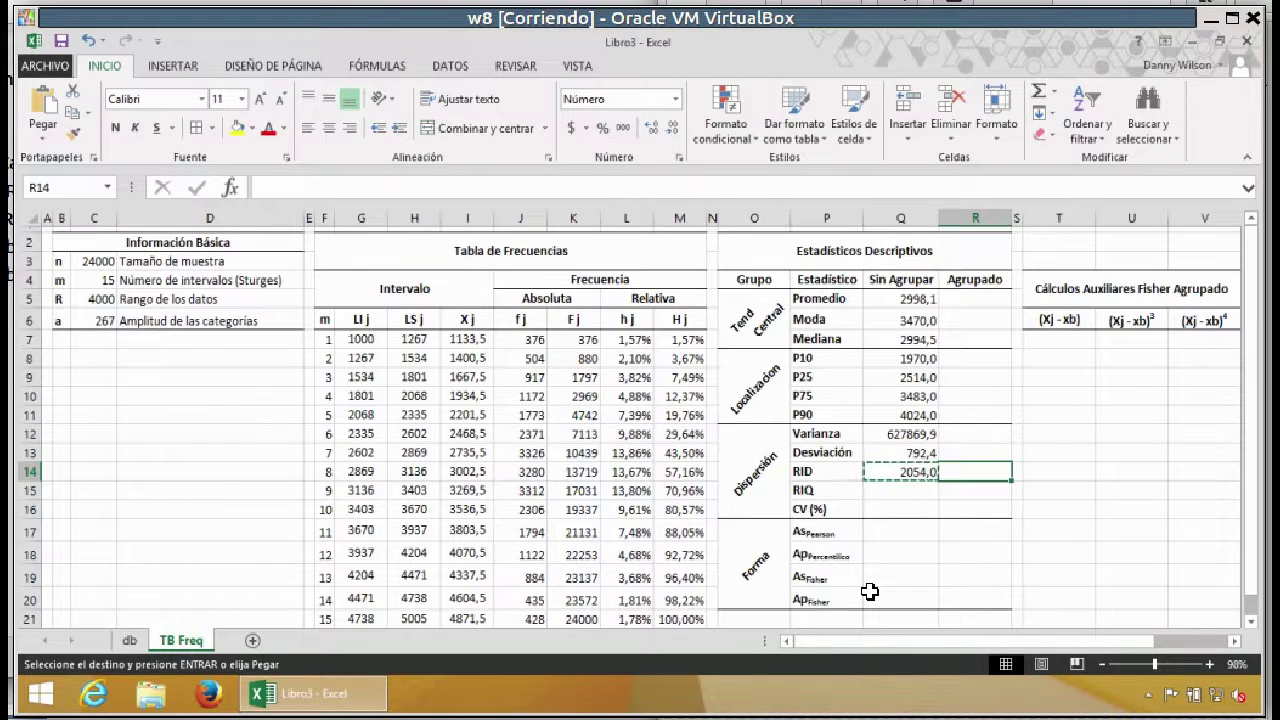
pyautogui.hotkey('ctrl', 'v')
pyautogui.press('Left')
pyautogui.press('Right')
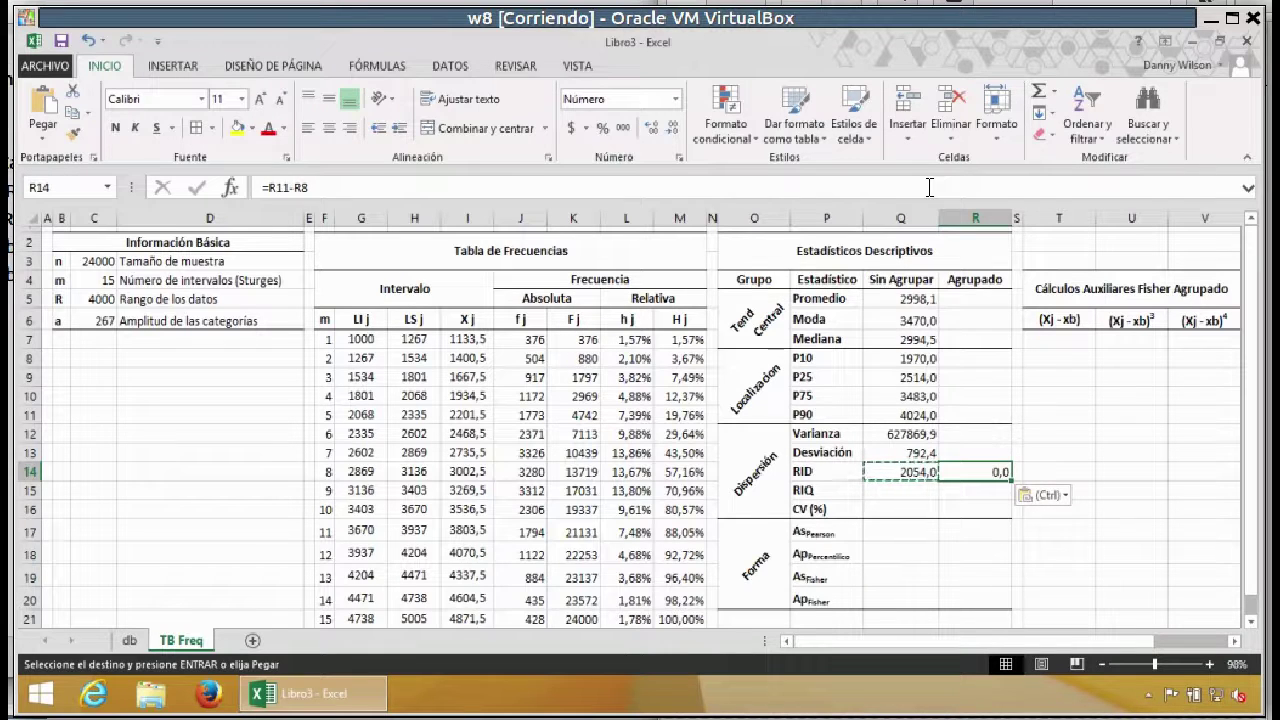
pyautogui.press('F2')
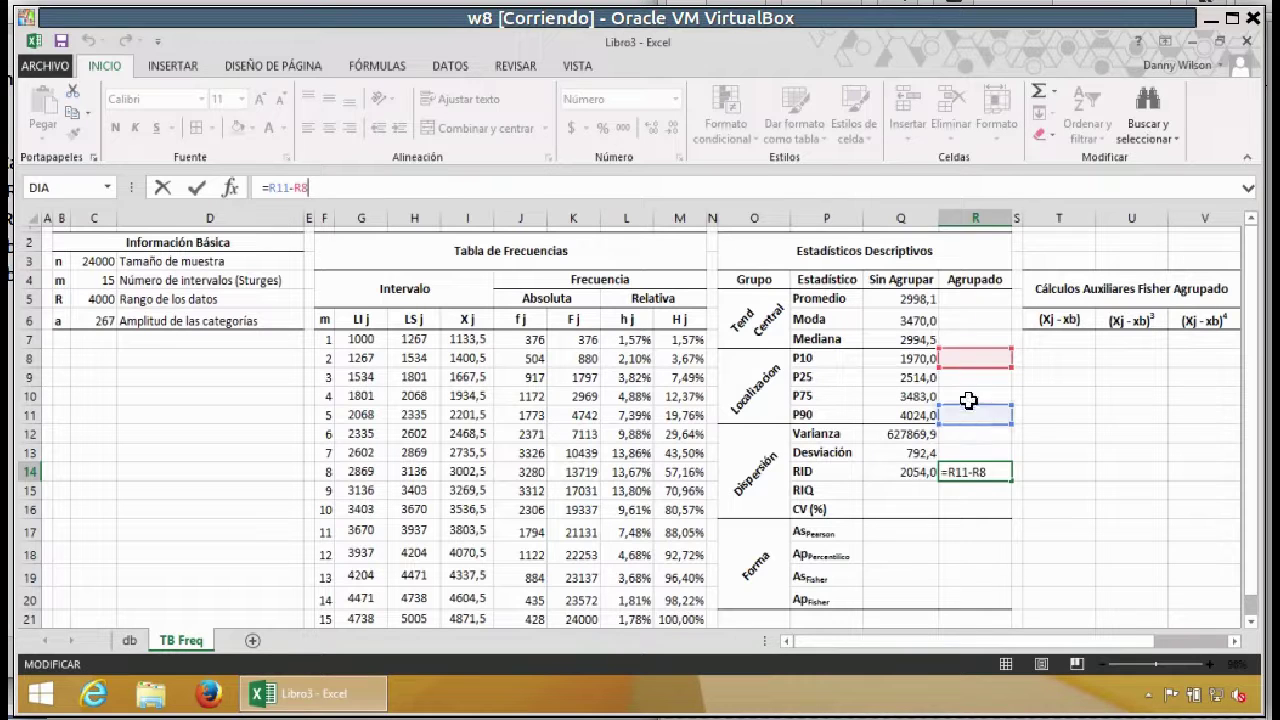
pyautogui.press('Return')
pyautogui.press('Left')
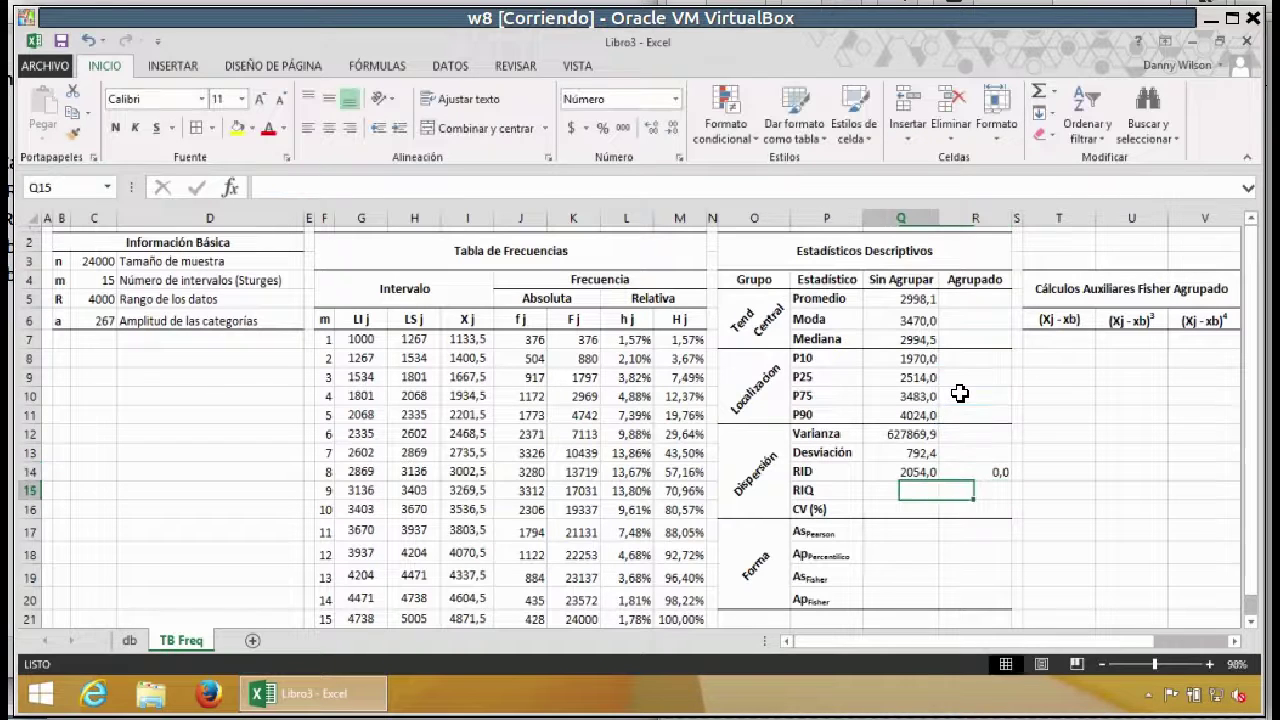
# Step: Calculate the ungrouped RIQ in Q15 as P75 minus P25 with =Q10-Q9
pyautogui.write('=')
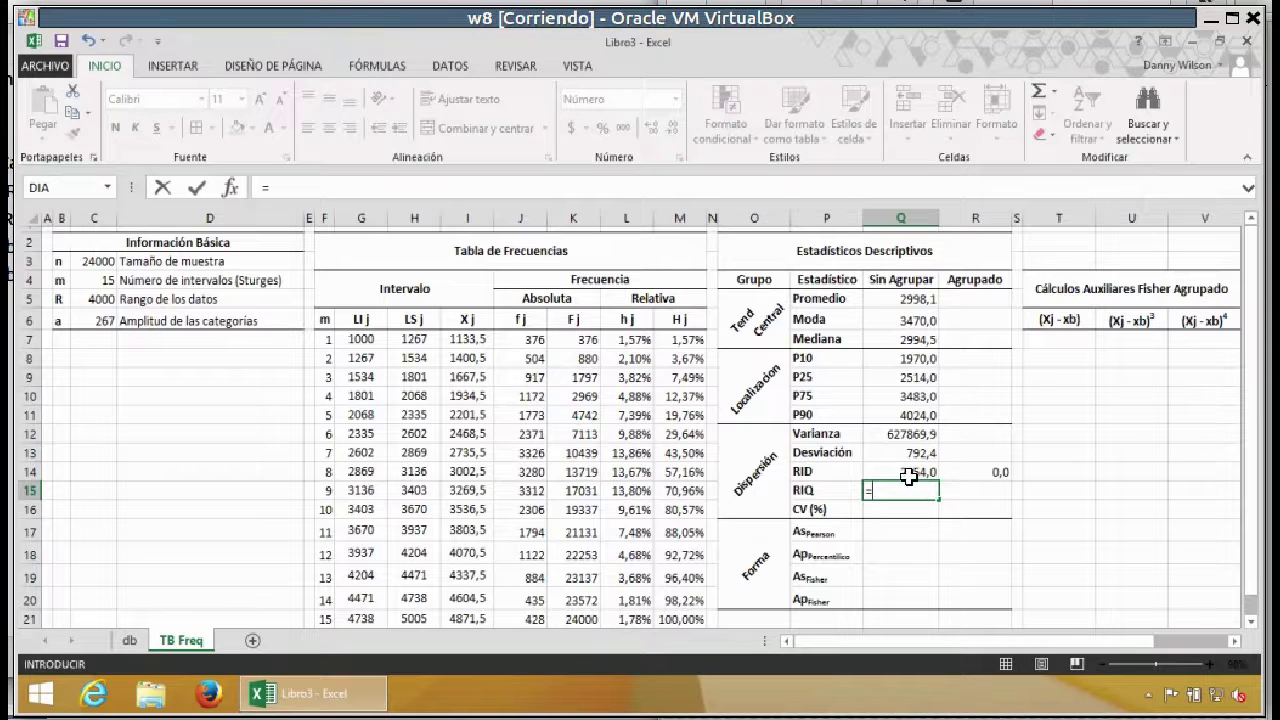
pyautogui.click(905, 396)
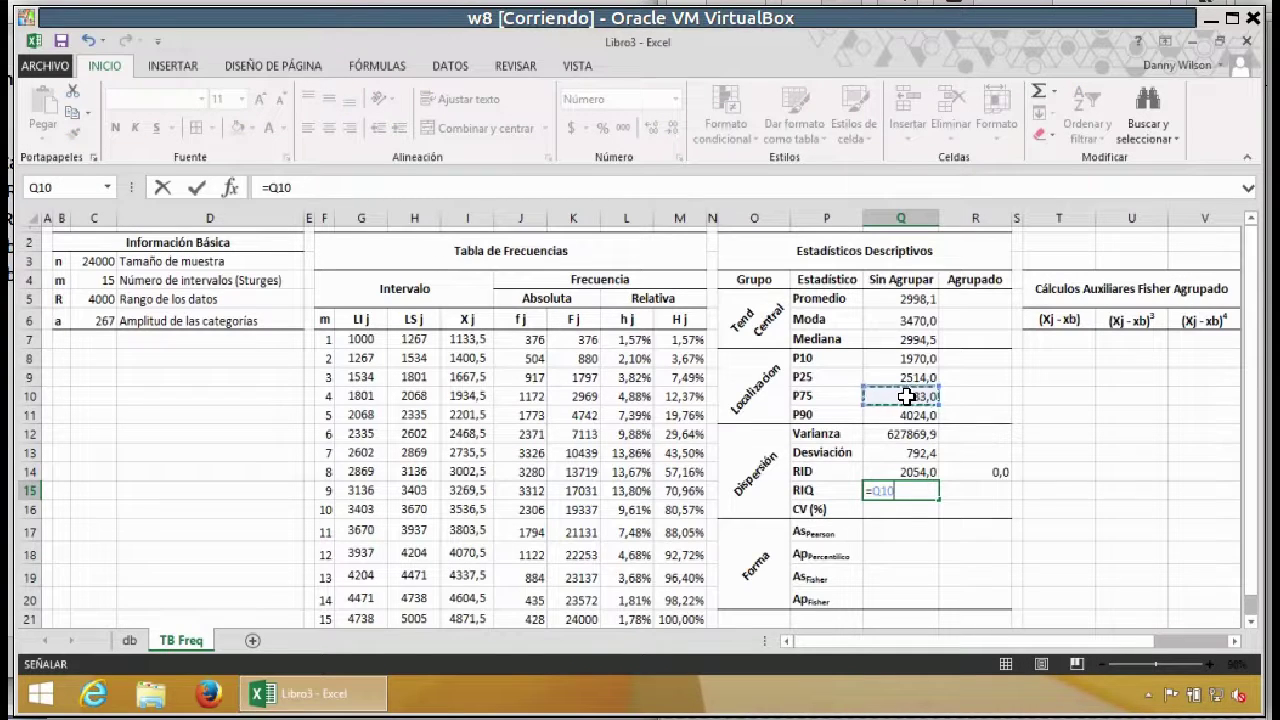
pyautogui.write('-')
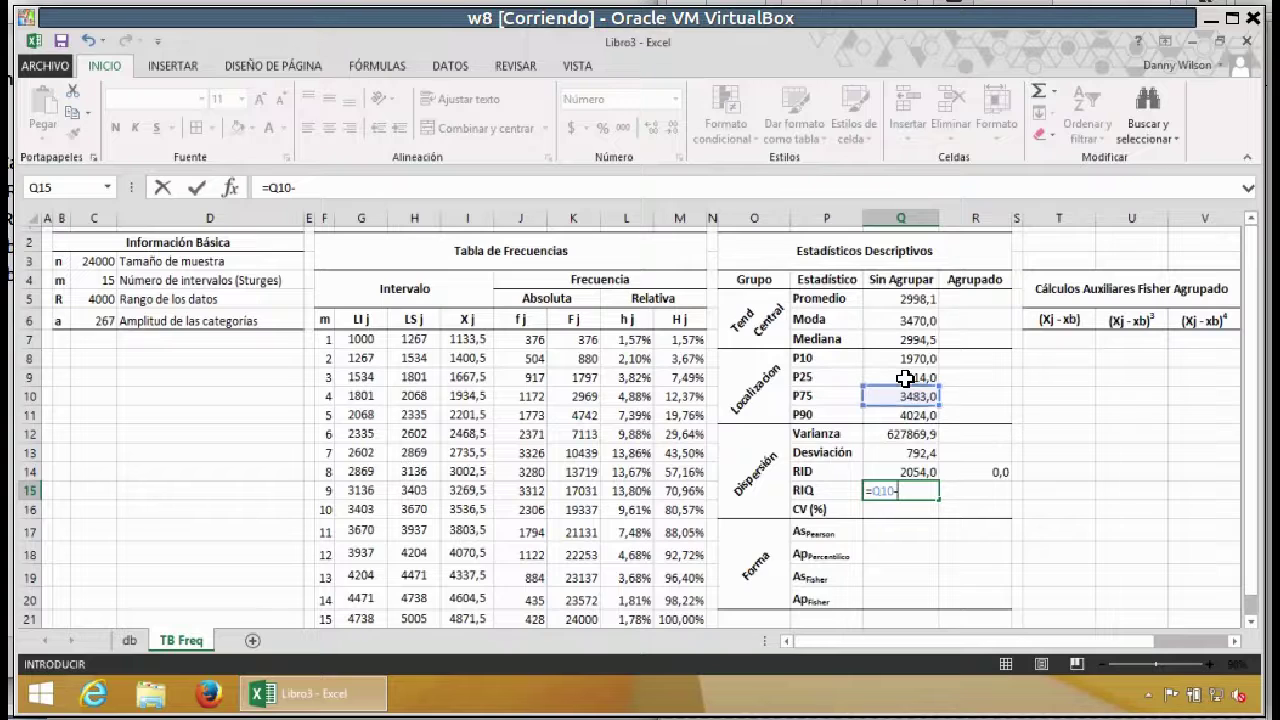
pyautogui.click(905, 377)
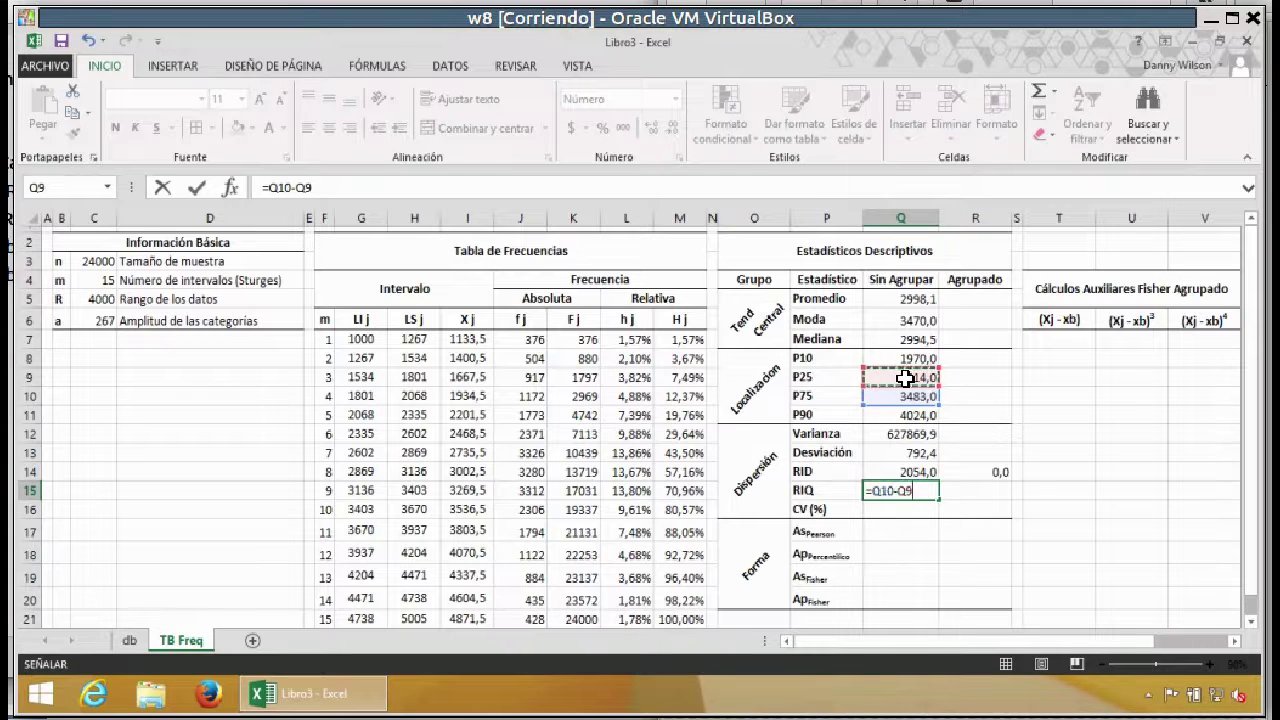
pyautogui.press('Return')
# Step: Copy the RIQ formula from Q15 to the grouped cell R15
pyautogui.press('Up')
pyautogui.press('Right')
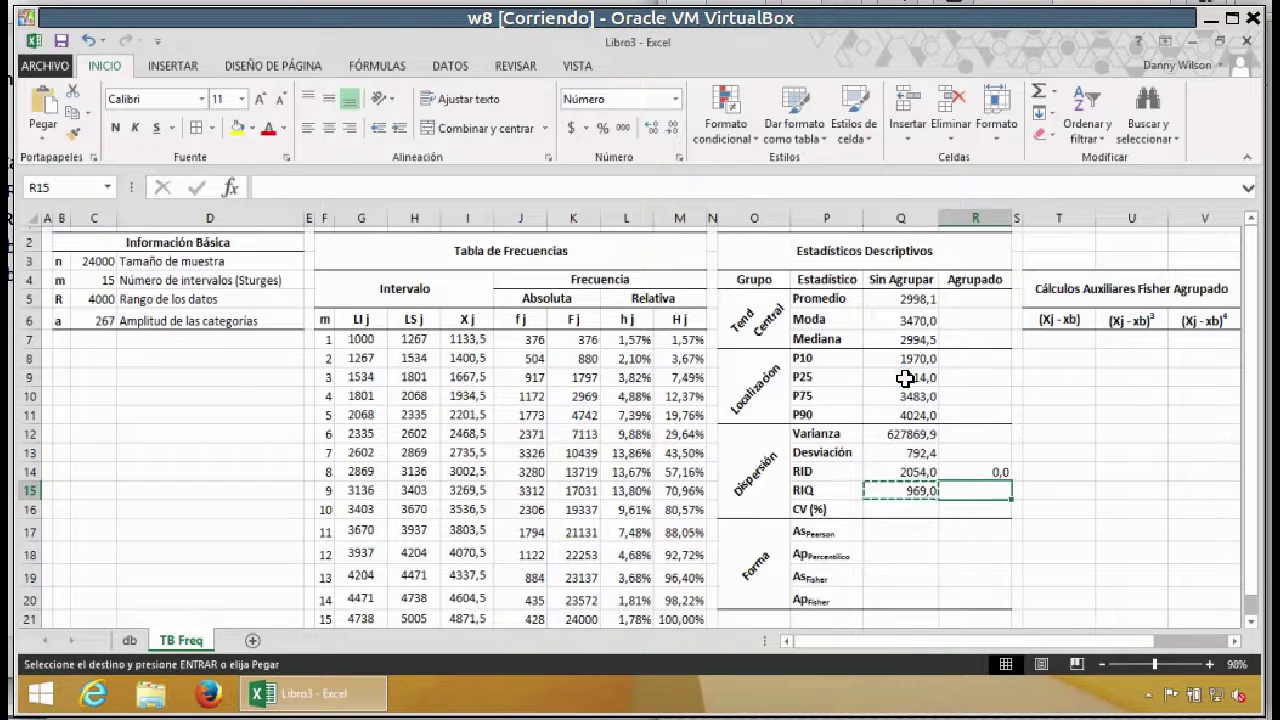
pyautogui.hotkey('ctrl', 'v')
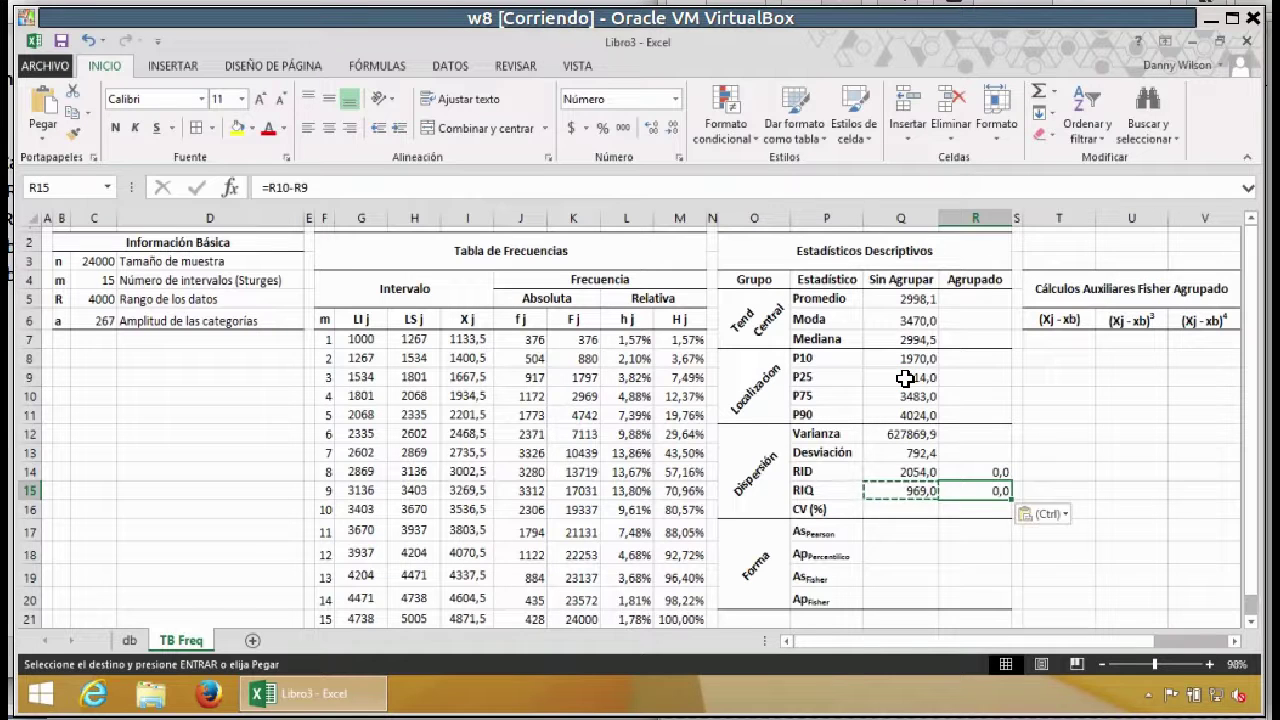
pyautogui.press('Escape')
# Step: Fill the CV (%) cells Q16:R16 with deviation divided by mean, using =Q13/Q5
pyautogui.press('Left')
pyautogui.press('Down')
pyautogui.hotkey('shift', 'Right')
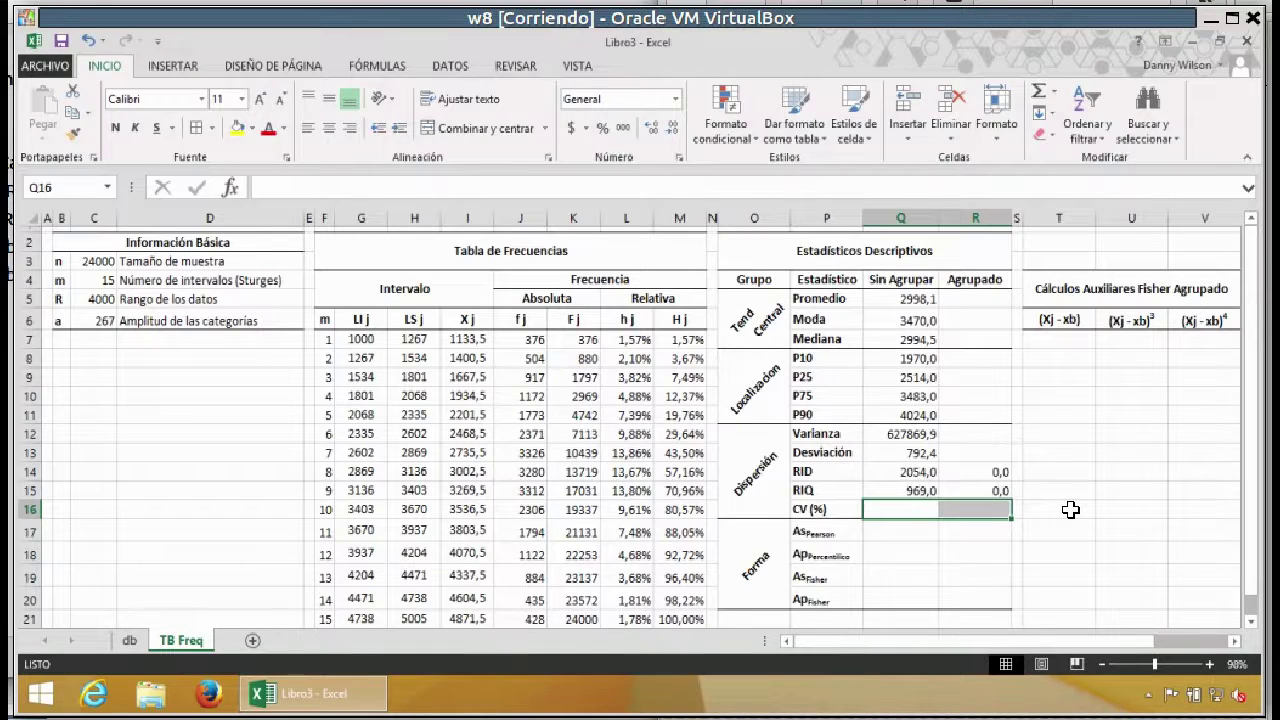
pyautogui.write('=')
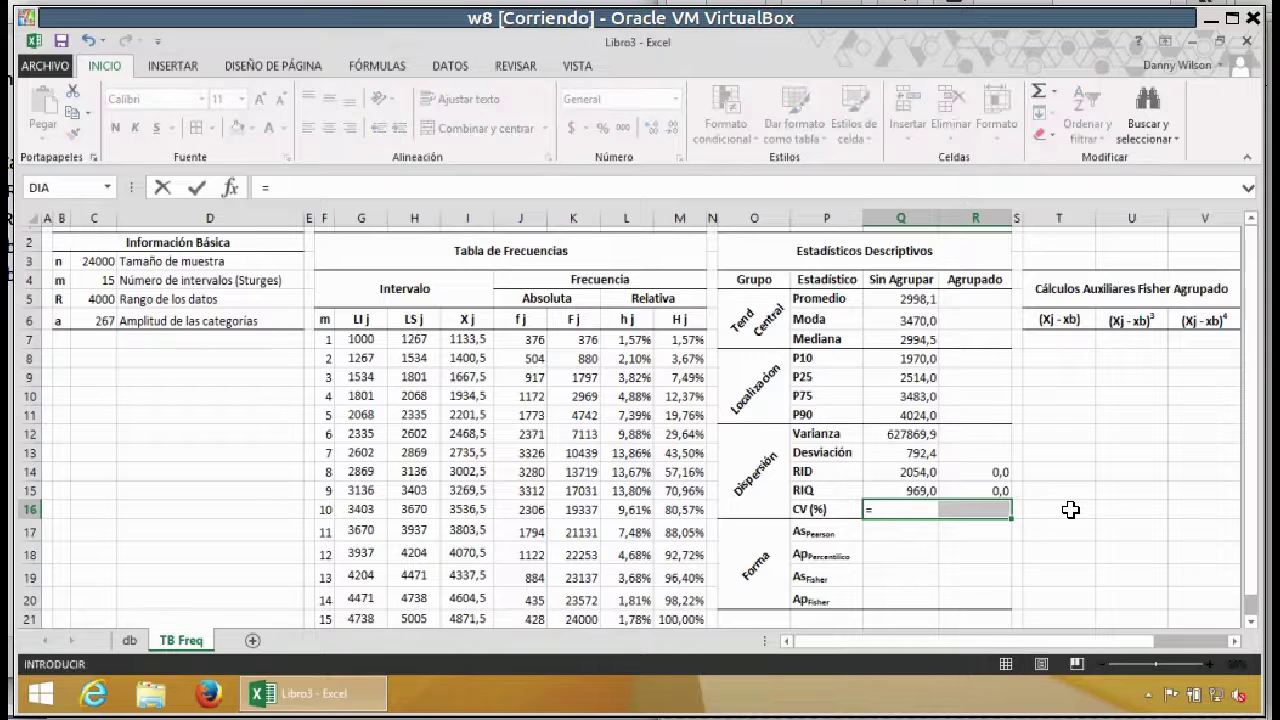
pyautogui.click(912, 455)
pyautogui.write('/')
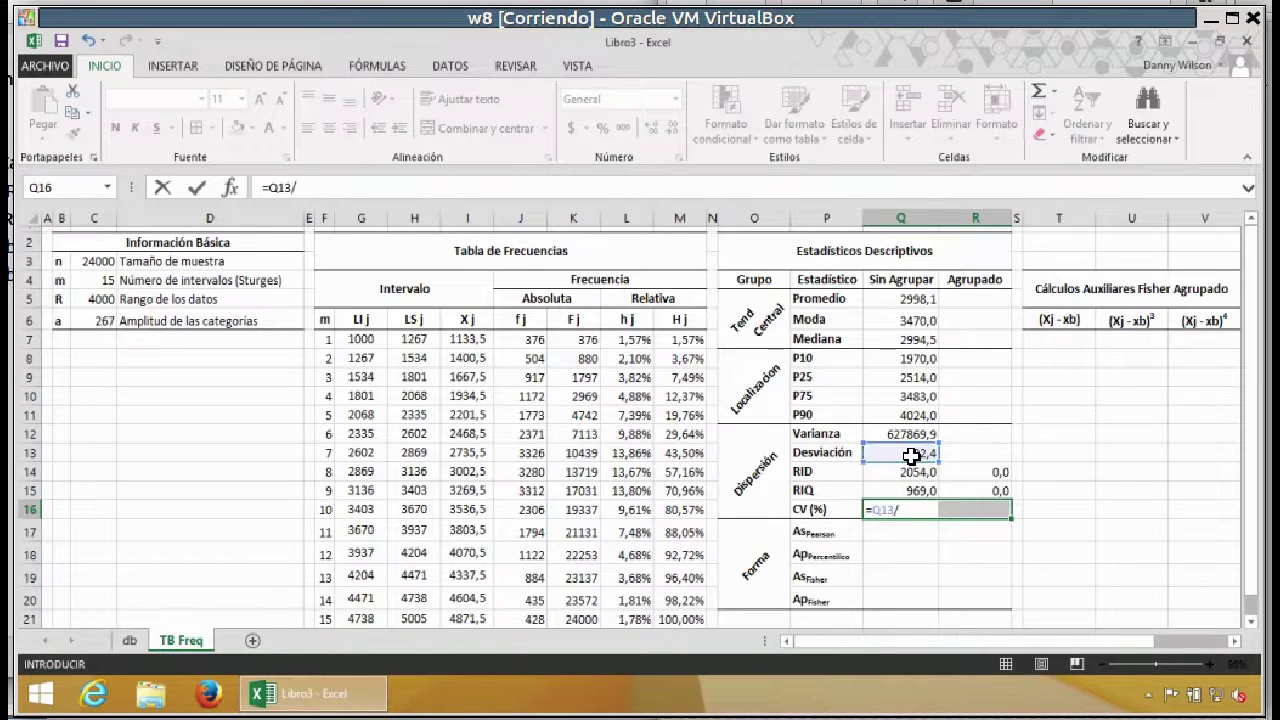
pyautogui.click(903, 299)
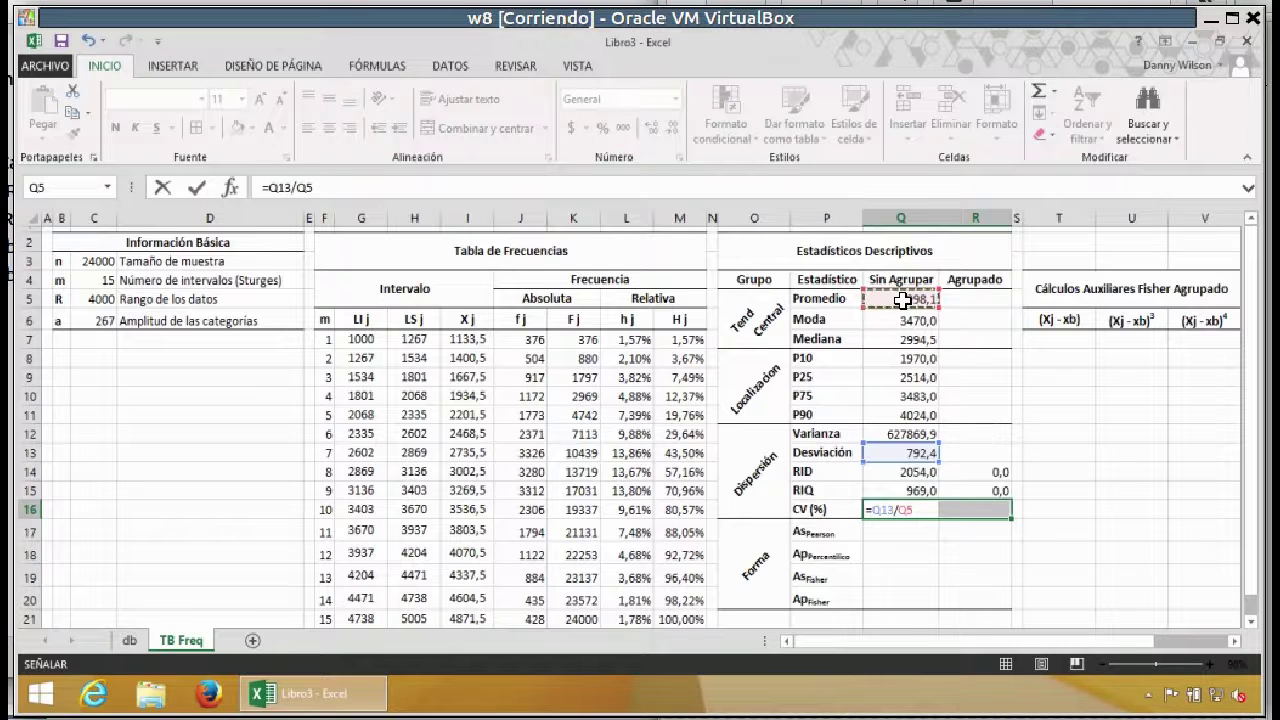
pyautogui.hotkey('ctrl', 'Return')
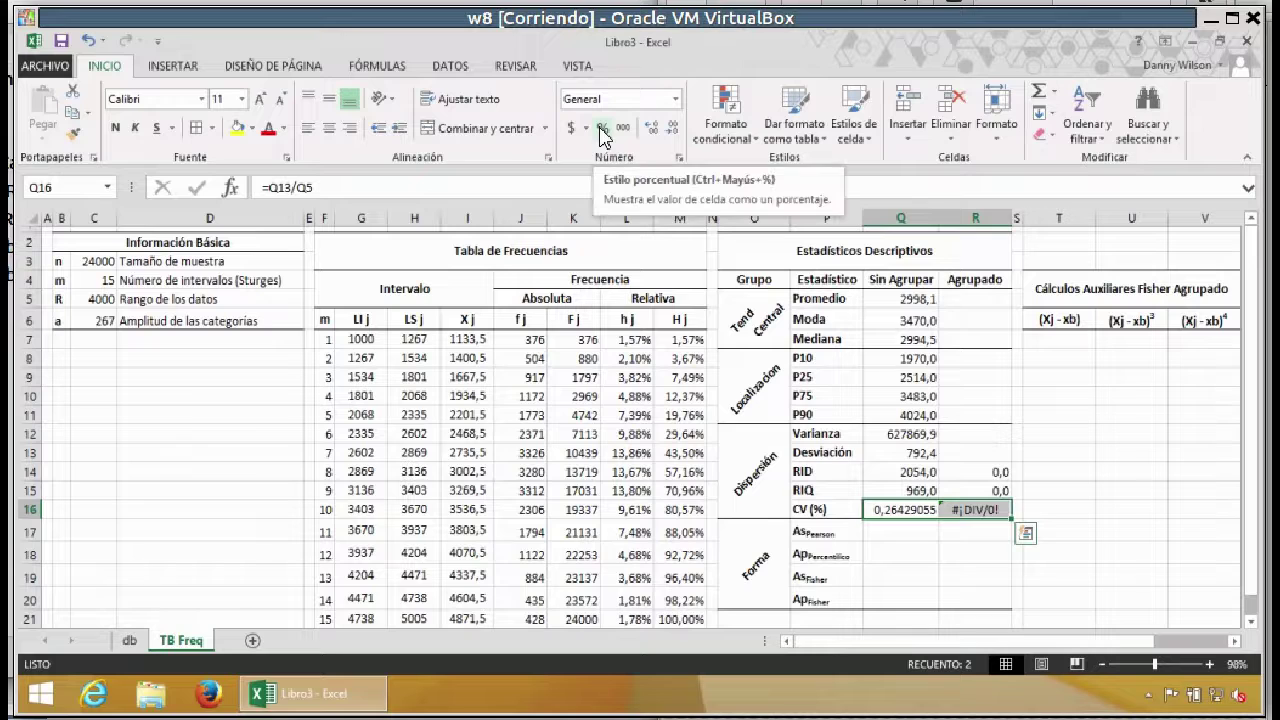
# Step: Reduce the CV (%) cells Q16:R16 to four decimal places
pyautogui.click(675, 128)
pyautogui.click(675, 128)
pyautogui.click(675, 128)
pyautogui.click(675, 128)
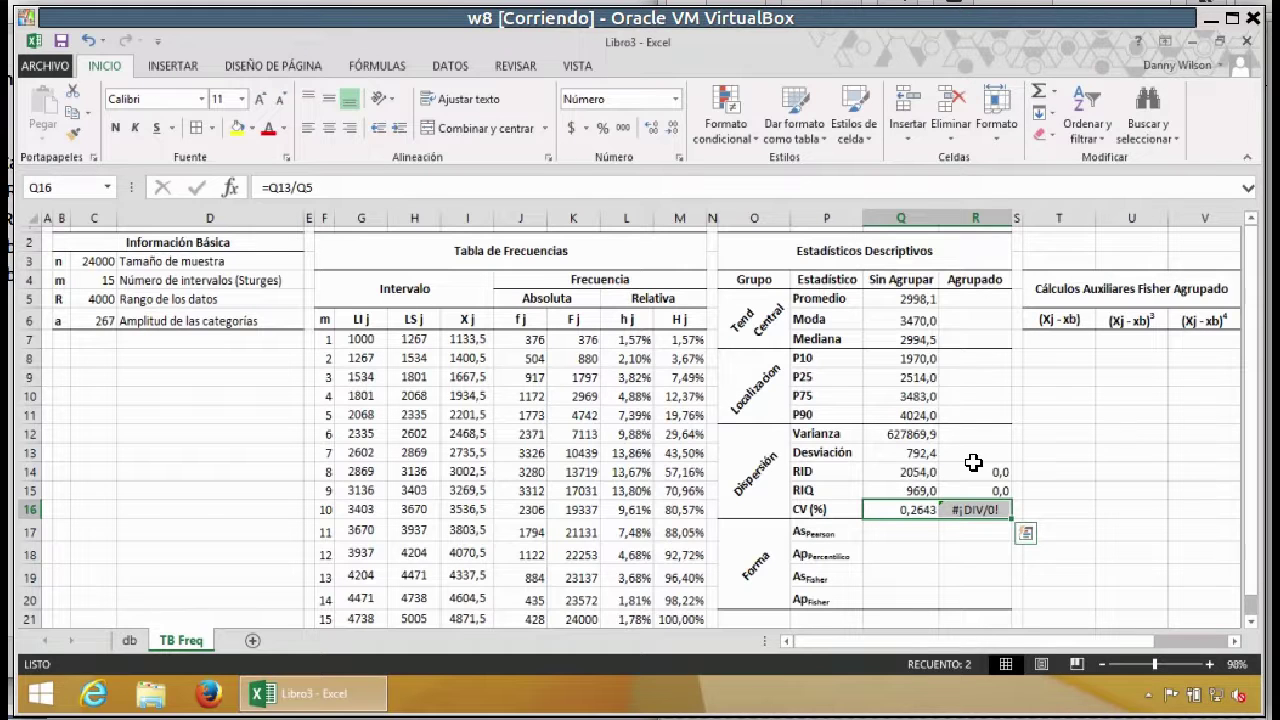
# Step: Check which cells the grouped CV formula in R16 refers to
pyautogui.click(975, 509)
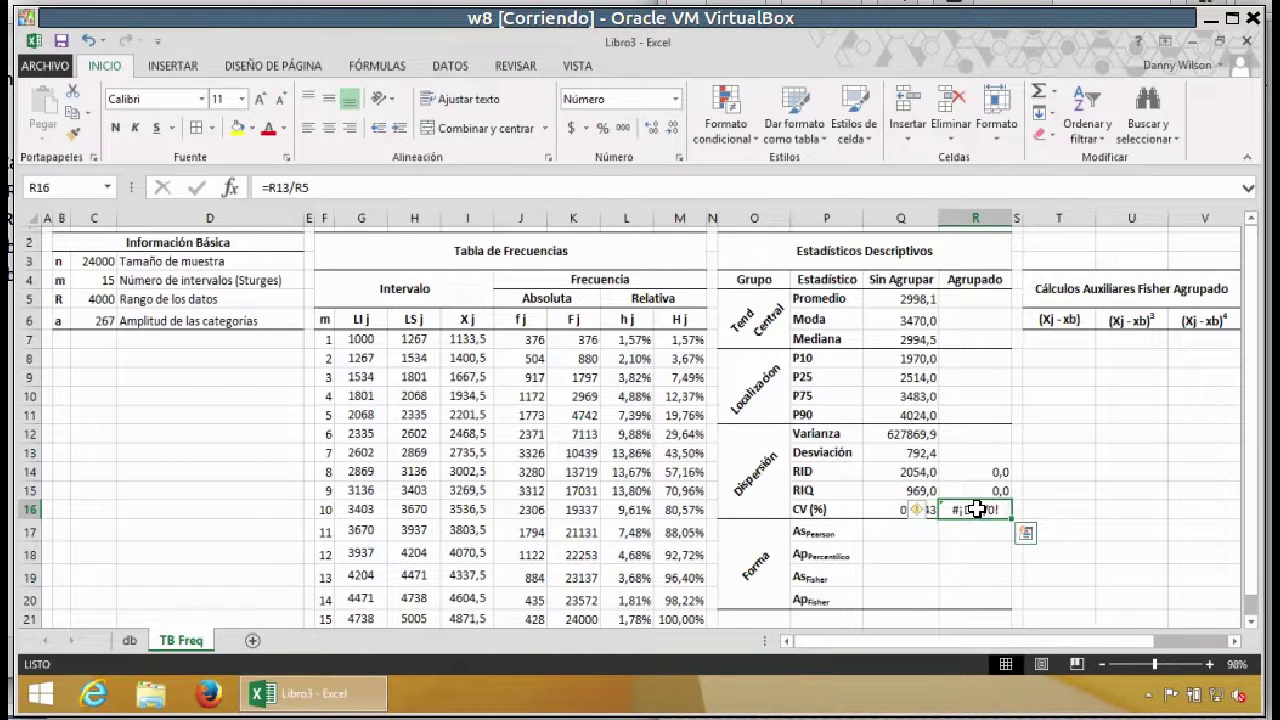
pyautogui.click(880, 187)
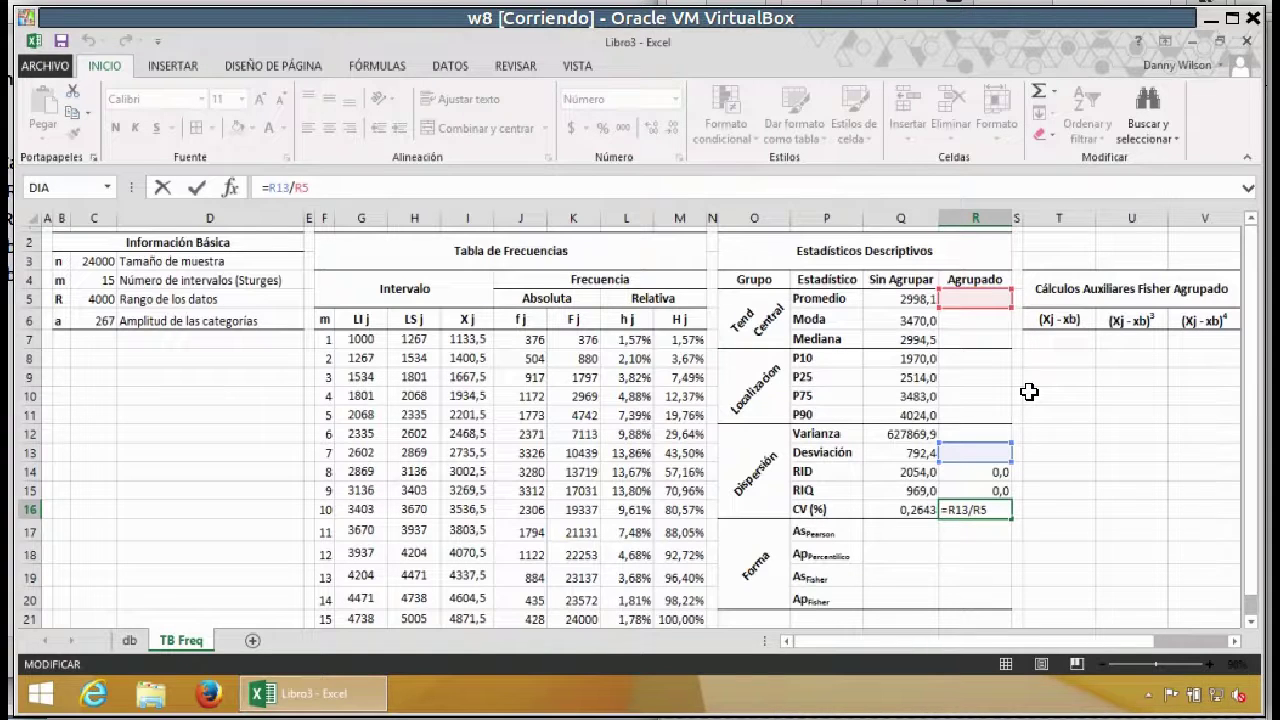
pyautogui.press('Return')
pyautogui.press('Up')
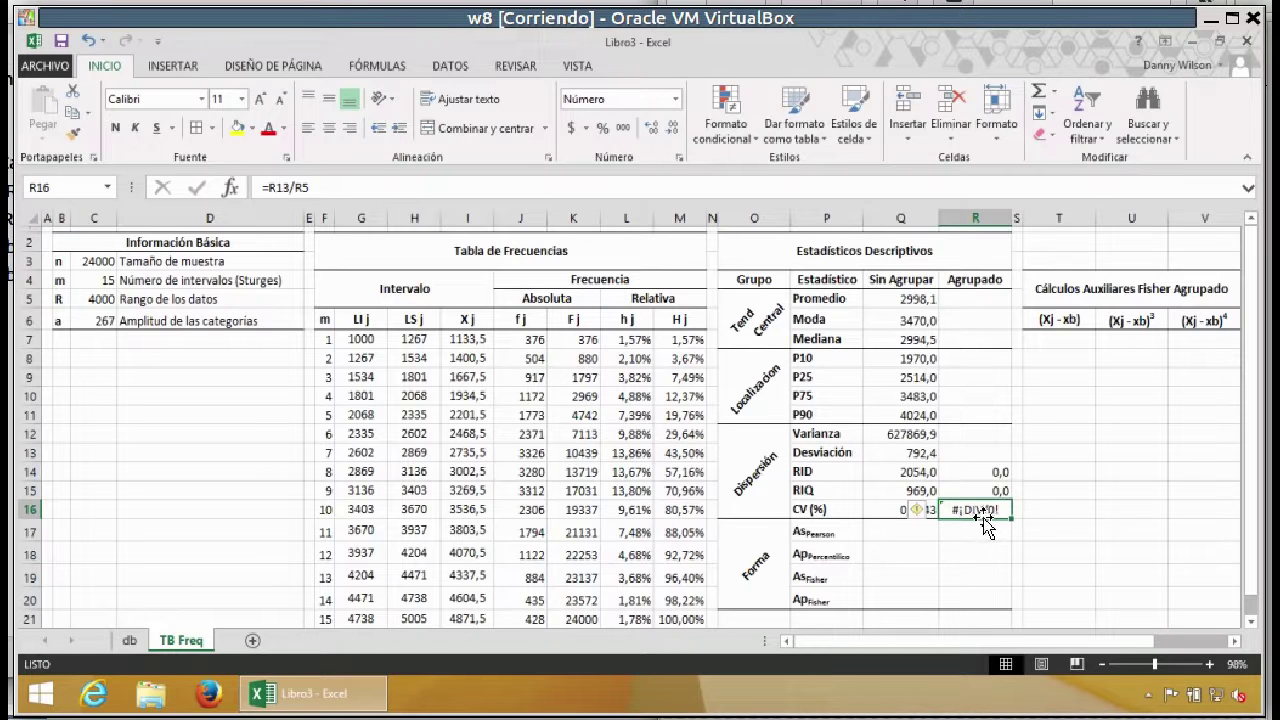
# Step: Select Q17, switch to the statistical formulas document to consult the Pearson asymmetry formula, and return to the TB Freq sheet
pyautogui.click(901, 533)
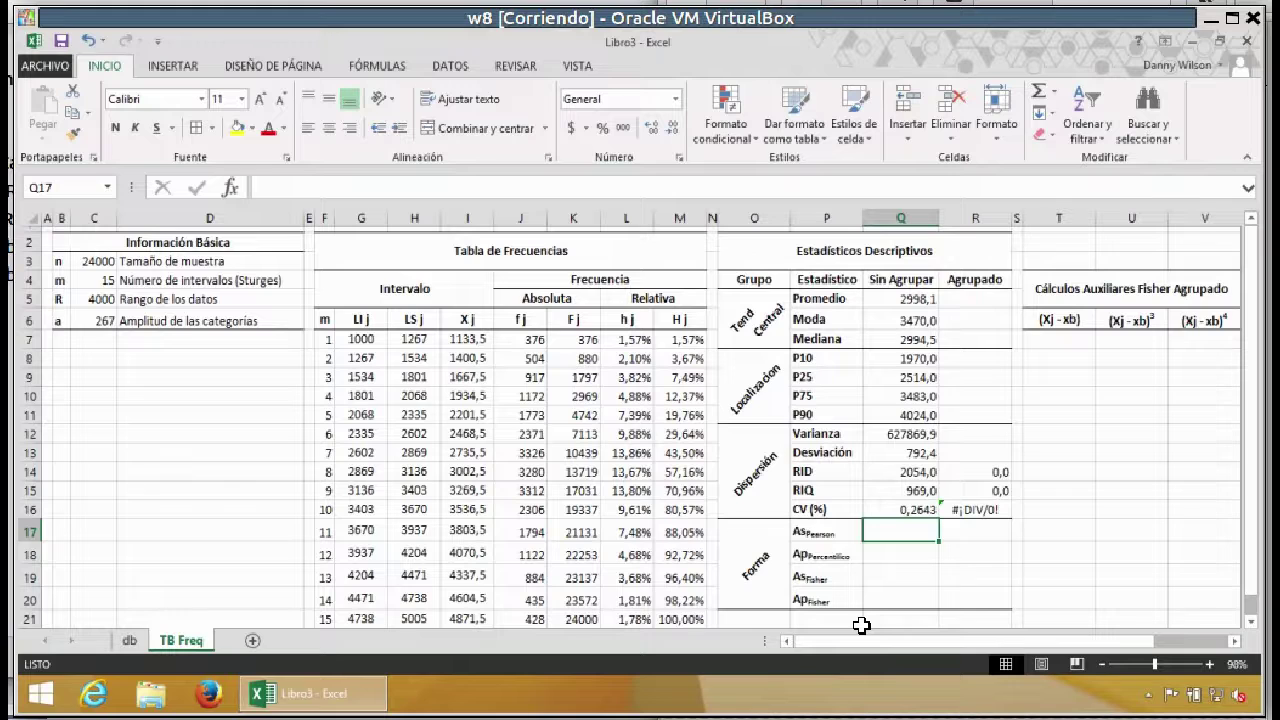
pyautogui.hotkey('alt', 'Tab')
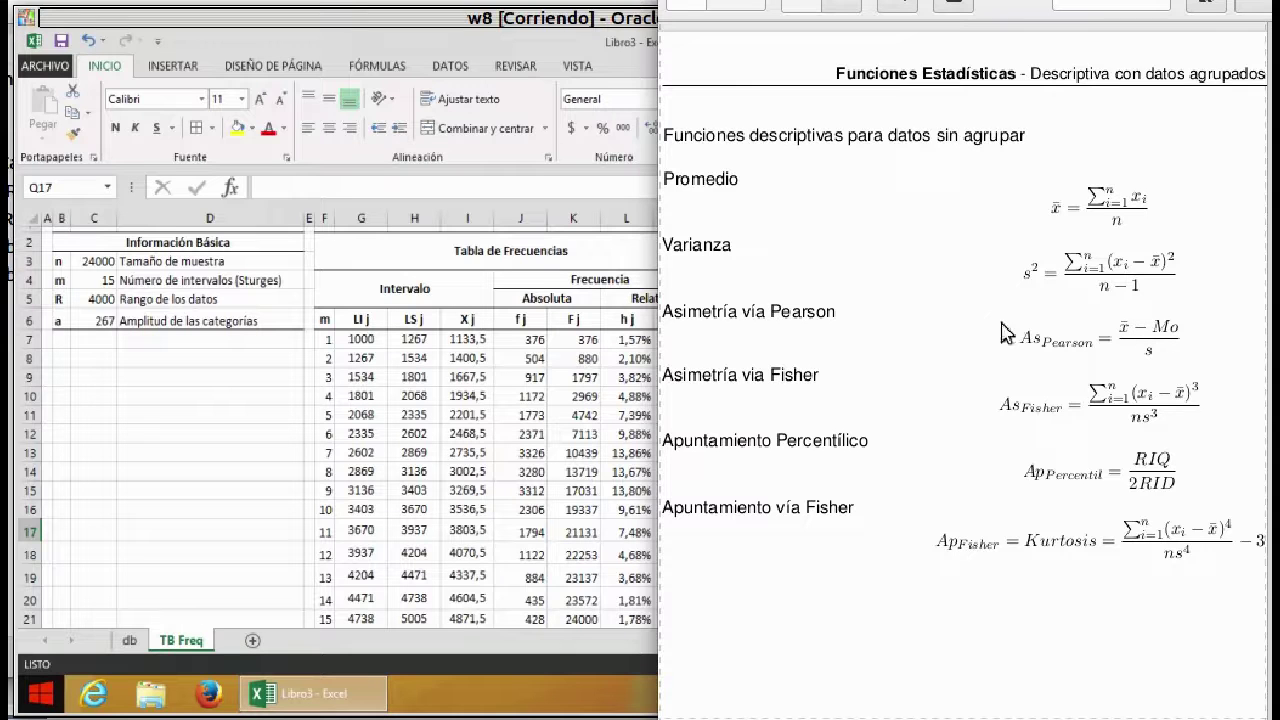
pyautogui.click(381, 20)
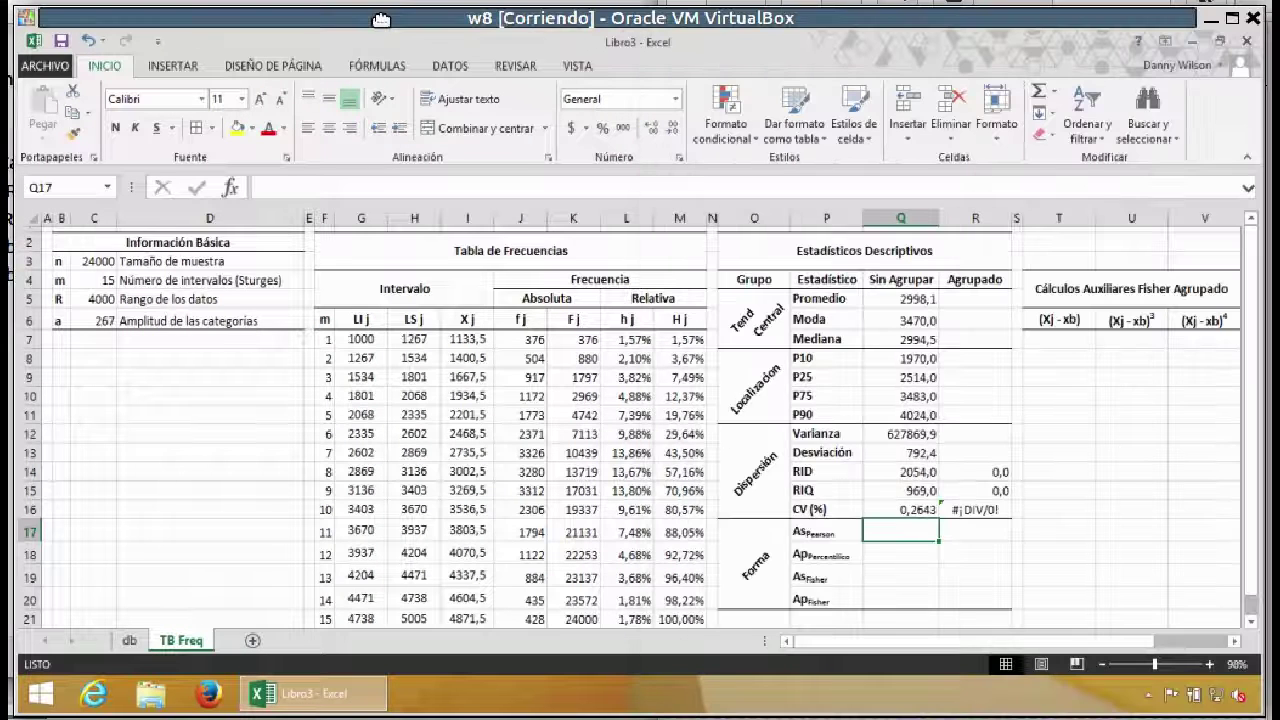
# Step: Fill the Pearson asymmetry cells Q17:R17 with mean minus mode divided by deviation, using =(Q5-Q6)/Q13
pyautogui.keyDown('shift'); pyautogui.click(975, 532); pyautogui.keyUp('shift')
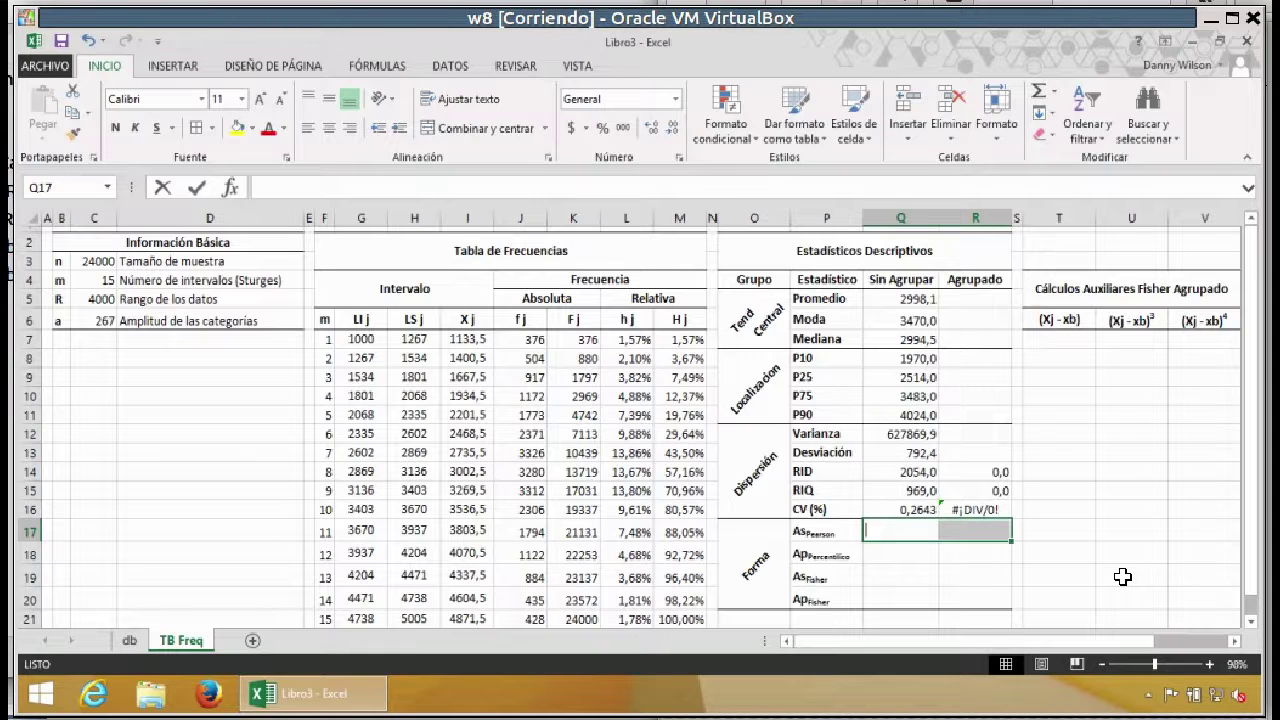
pyautogui.write('=(')
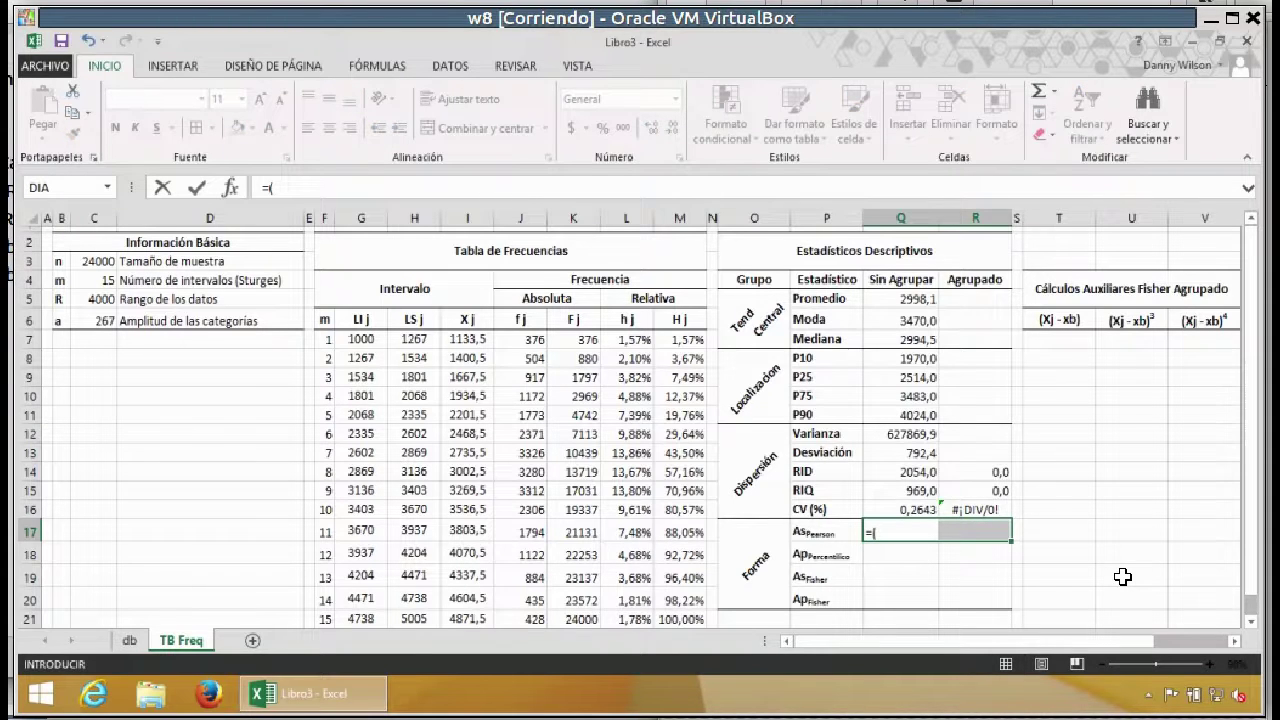
pyautogui.click(901, 299)
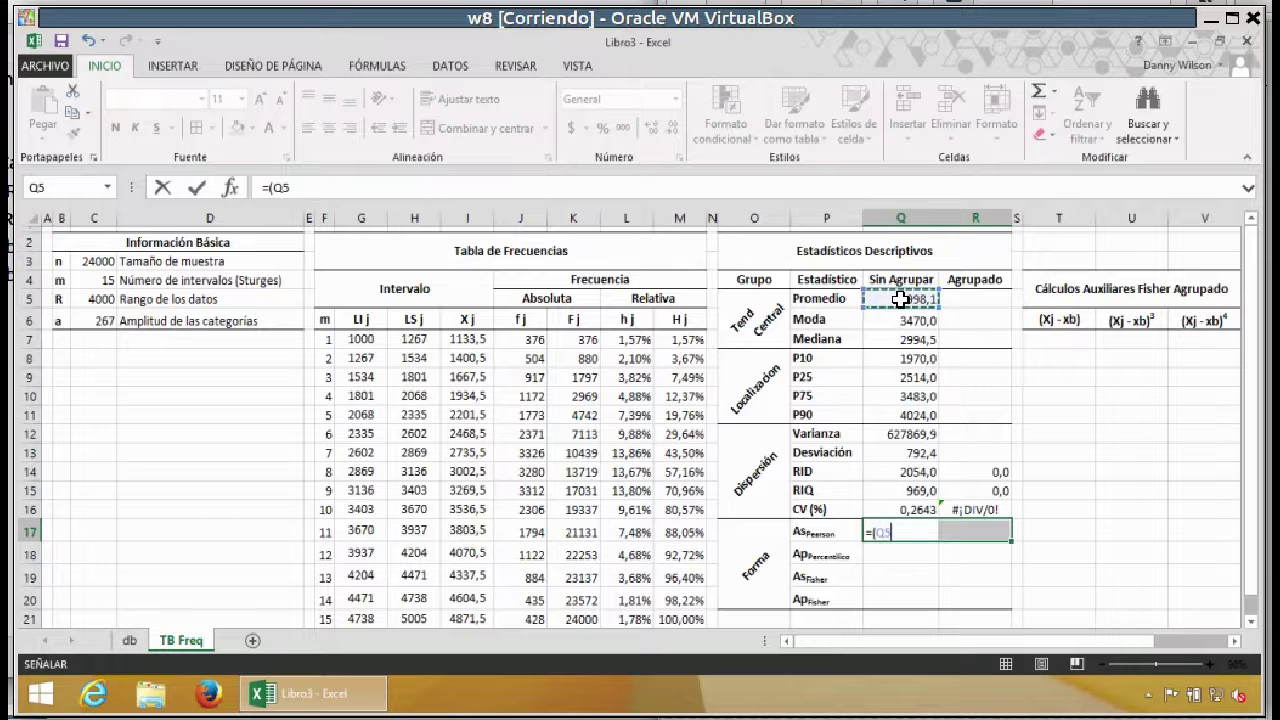
pyautogui.write('-')
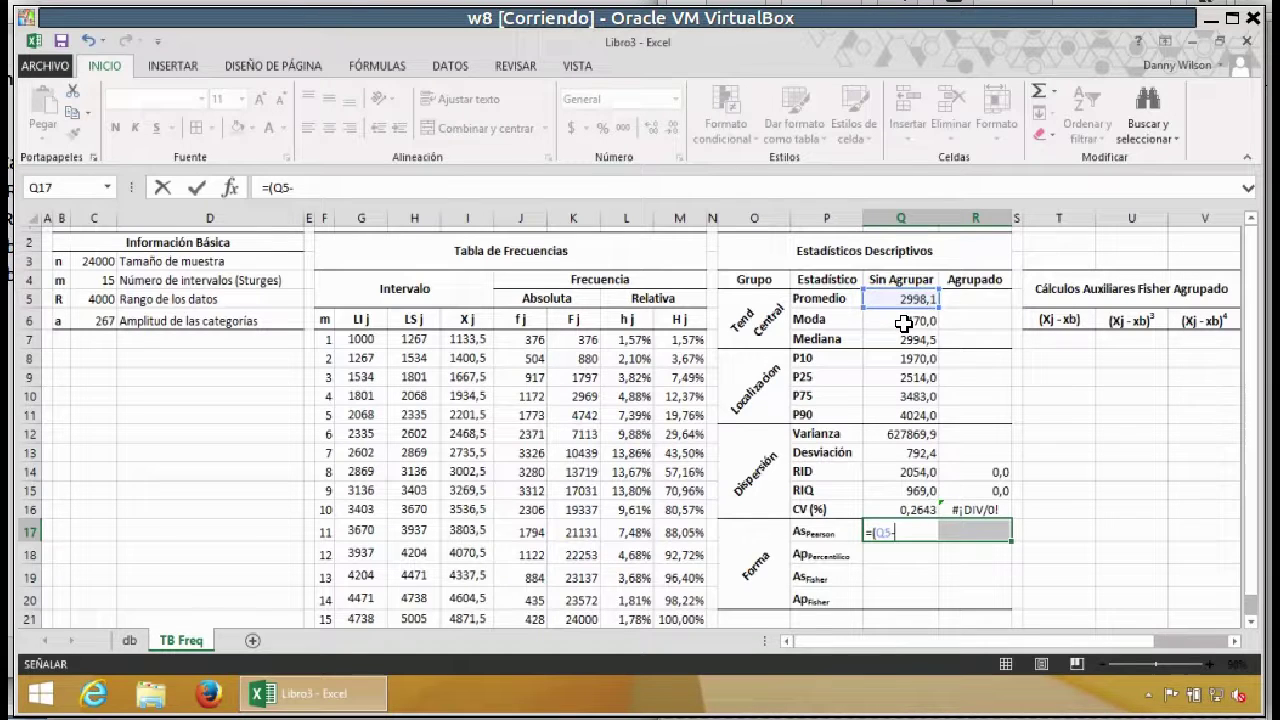
pyautogui.click(901, 320)
pyautogui.write(')/')
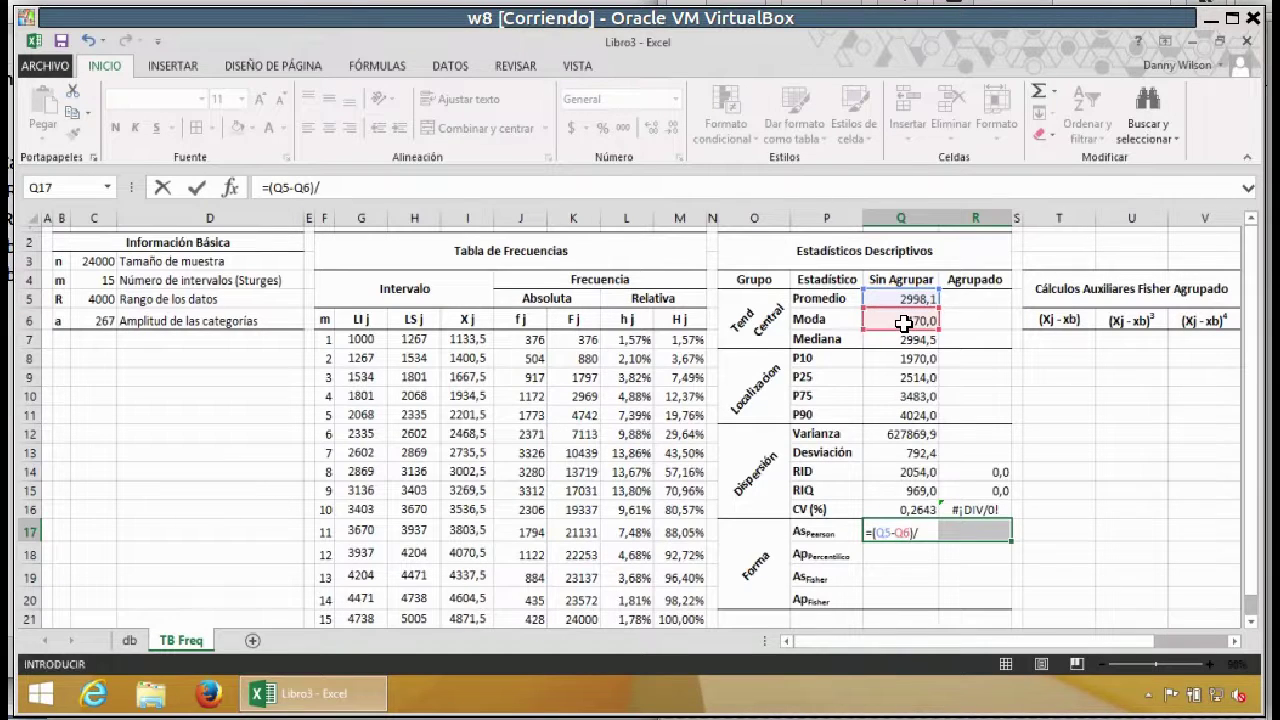
pyautogui.click(905, 455)
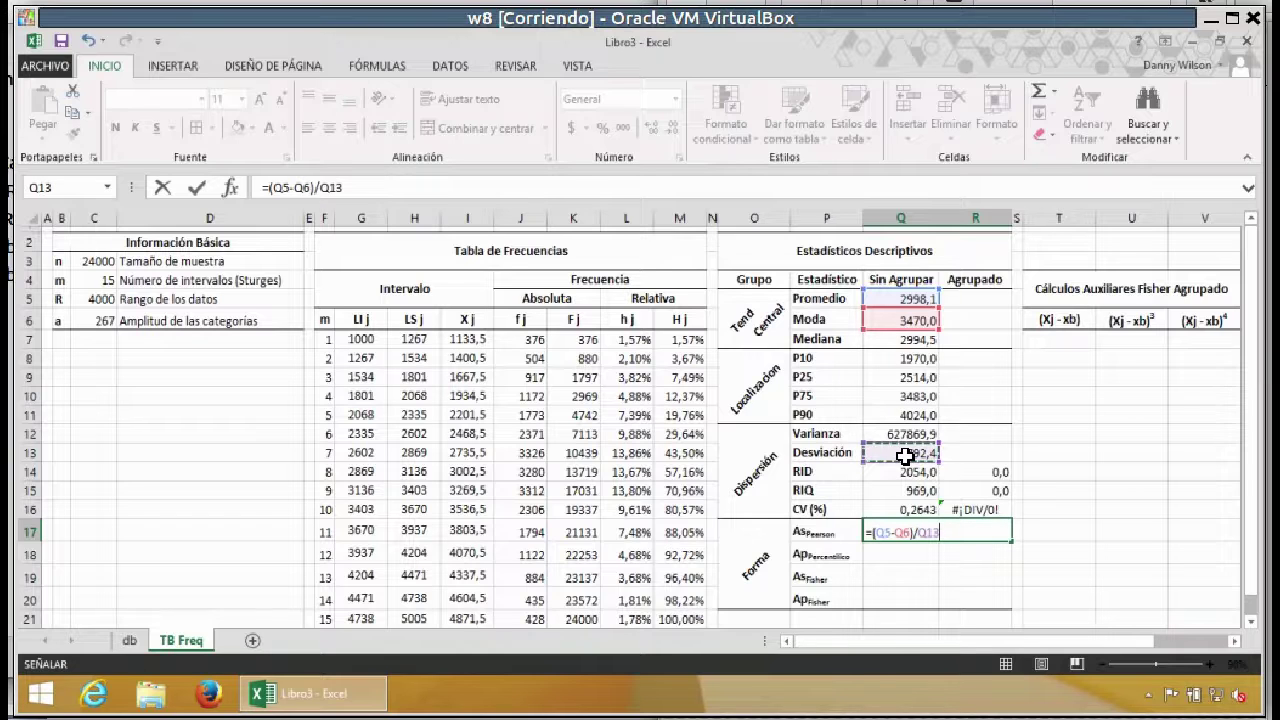
pyautogui.hotkey('ctrl', 'Return')
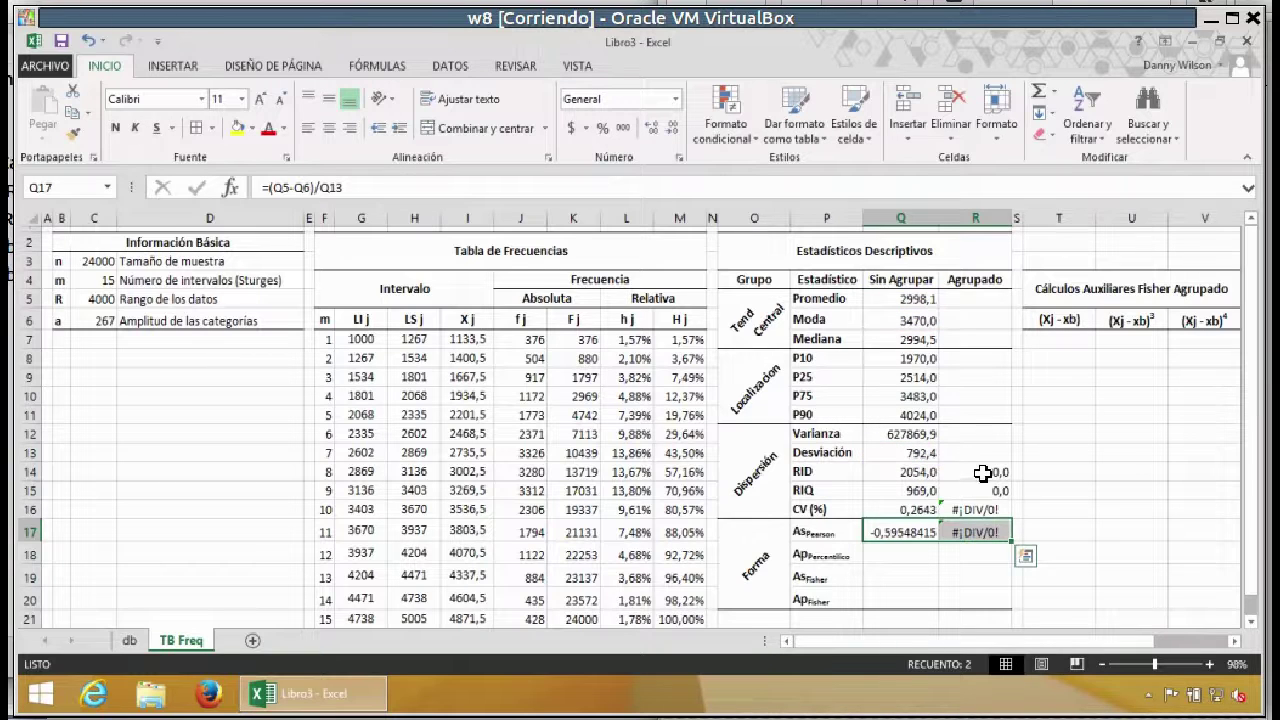
pyautogui.click(983, 452)
pyautogui.click(990, 532)
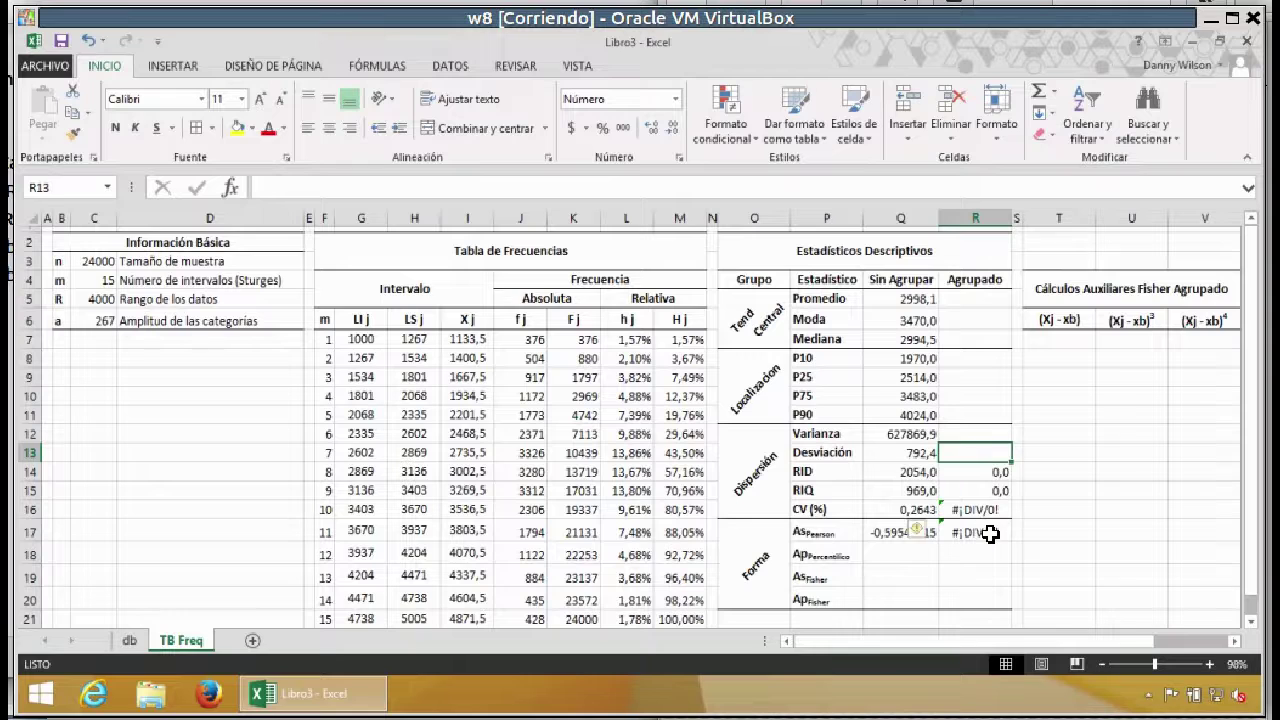
# Step: Select Q18, consult the percentile kurtosis formula (RIQ over 2RID) in the statistical formulas document, and return to the TB Freq sheet
pyautogui.click(906, 553)
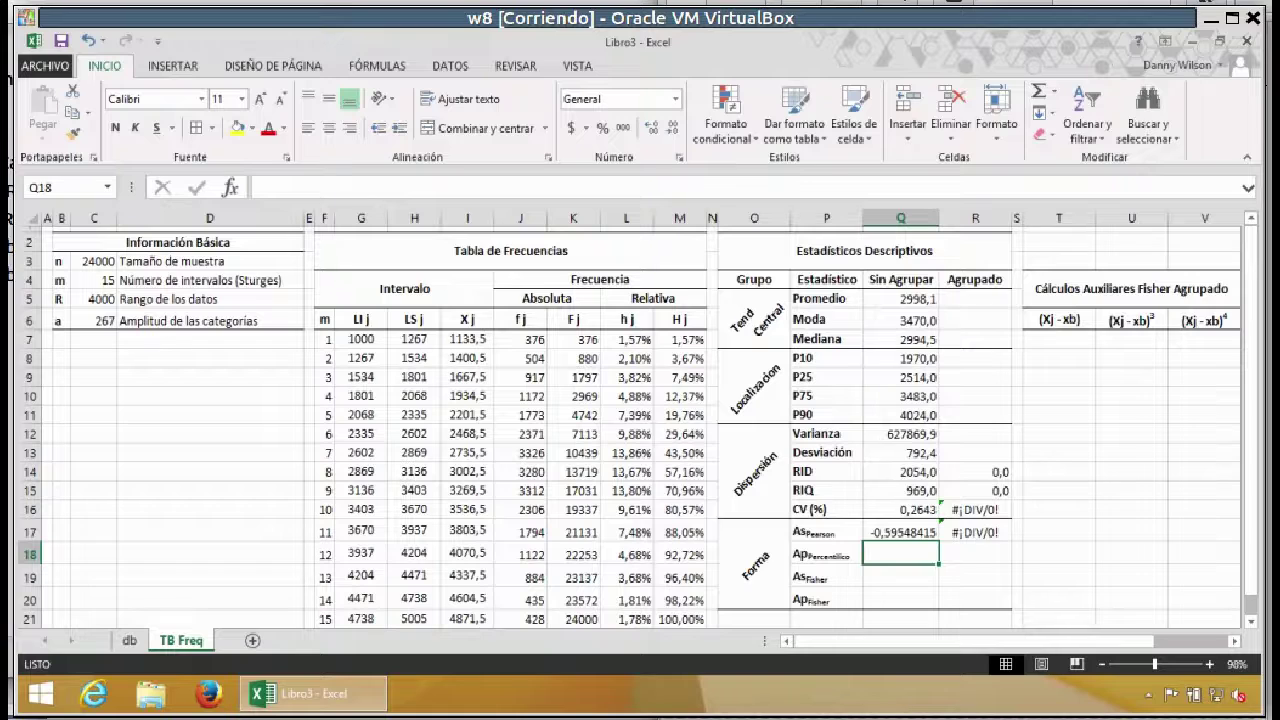
pyautogui.hotkey('alt', 'Tab')
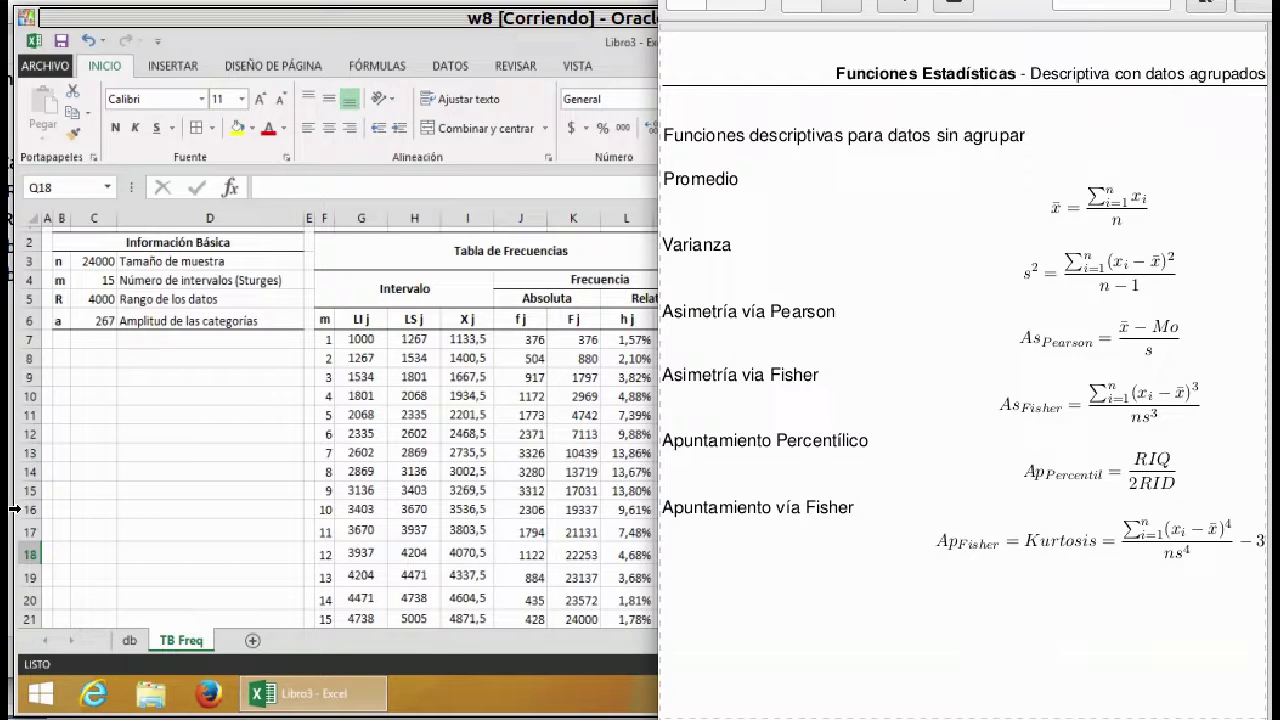
pyautogui.moveTo(1137, 459); pyautogui.dragTo(1165, 458)
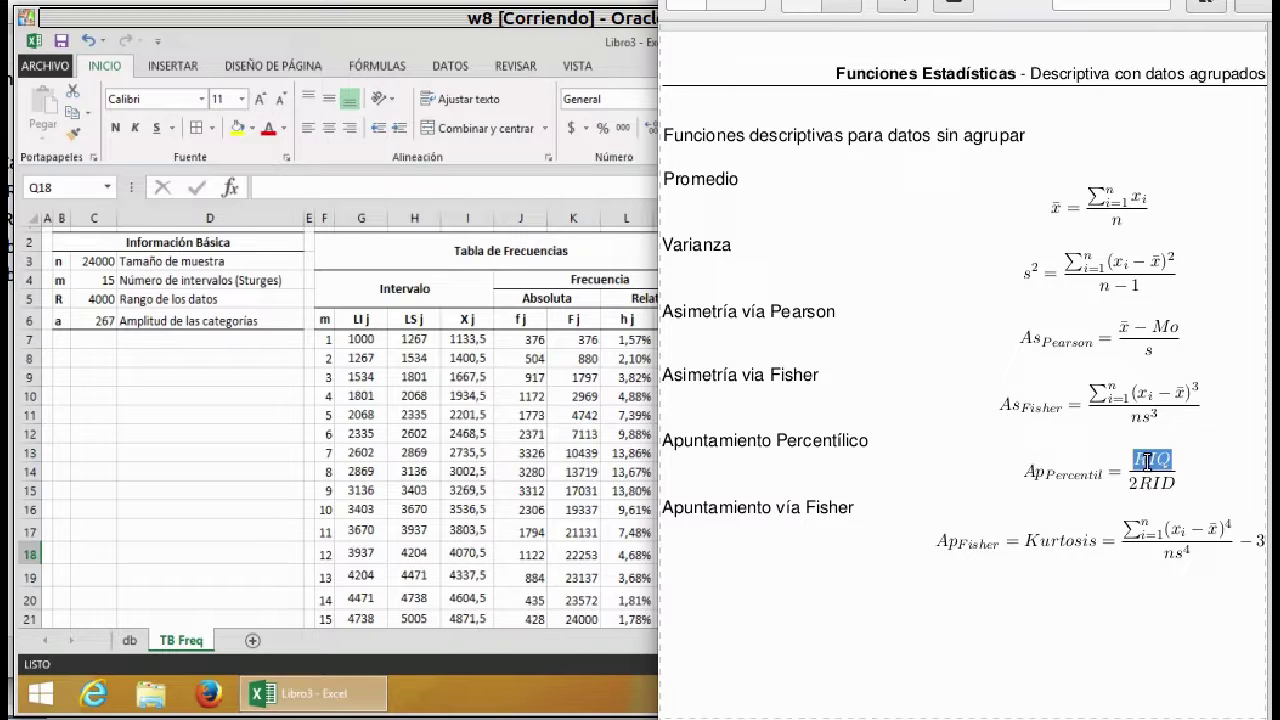
pyautogui.click(1126, 482)
pyautogui.moveTo(1128, 484); pyautogui.dragTo(1178, 484)
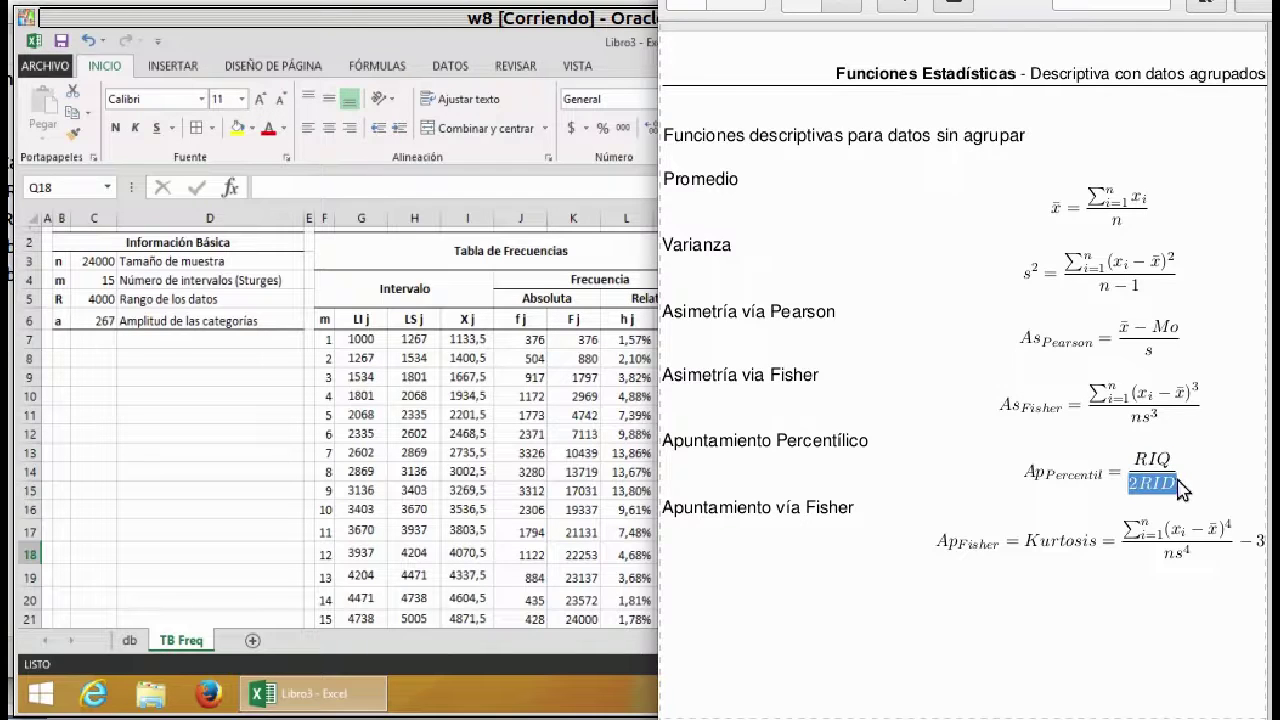
pyautogui.hotkey('alt', 'Tab')
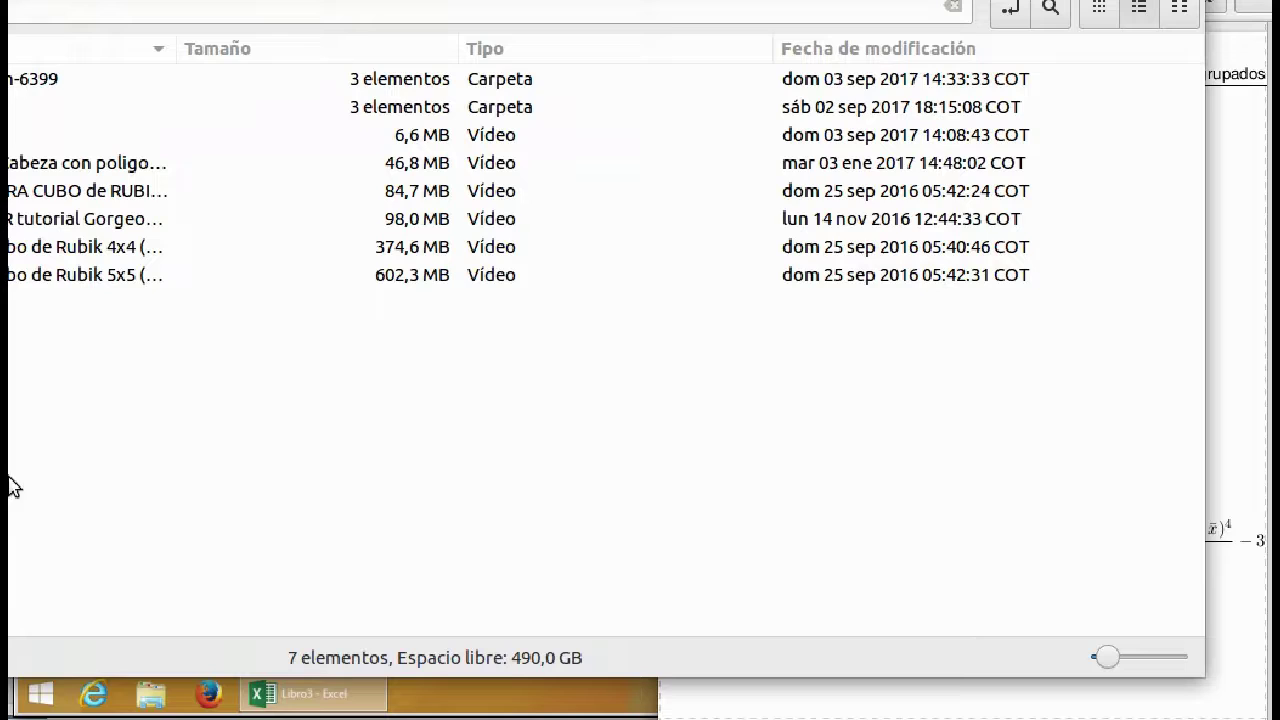
pyautogui.hotkey('alt', 'Tab')
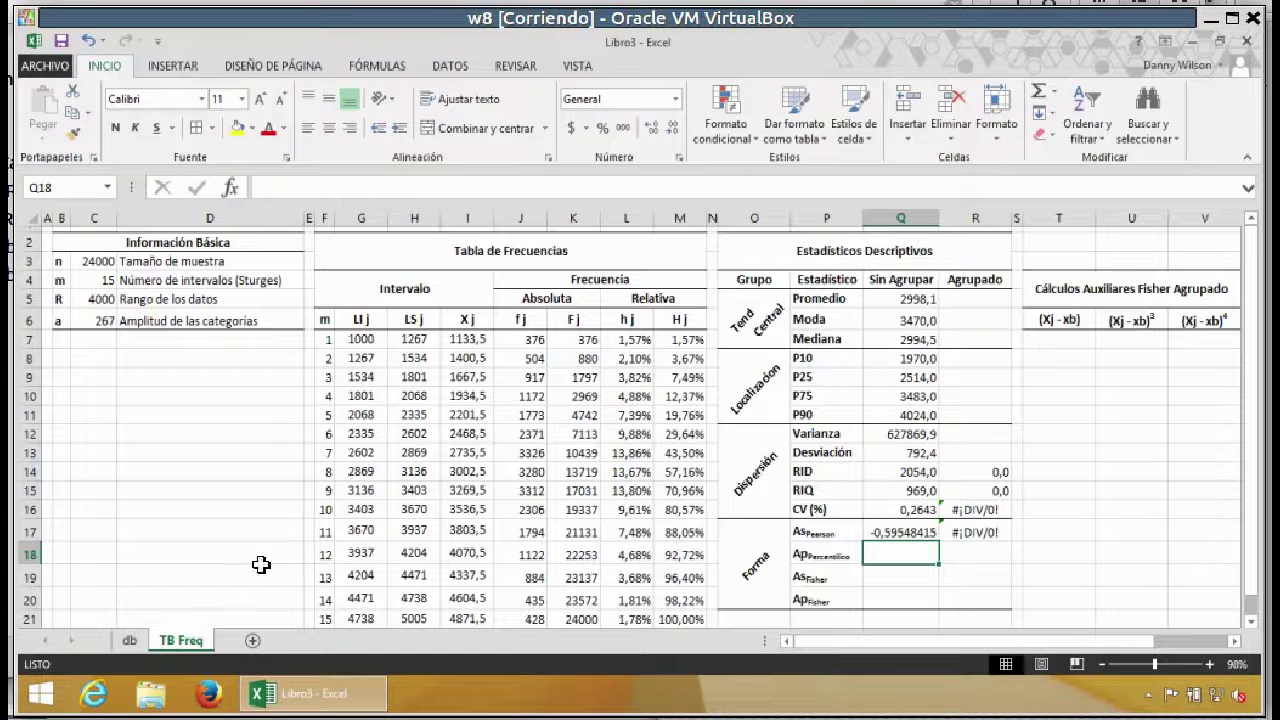
# Step: Fill the percentile kurtosis cells Q18:R18 with RIQ divided by twice RID, using =Q15/(2*Q14)
pyautogui.click(960, 558)
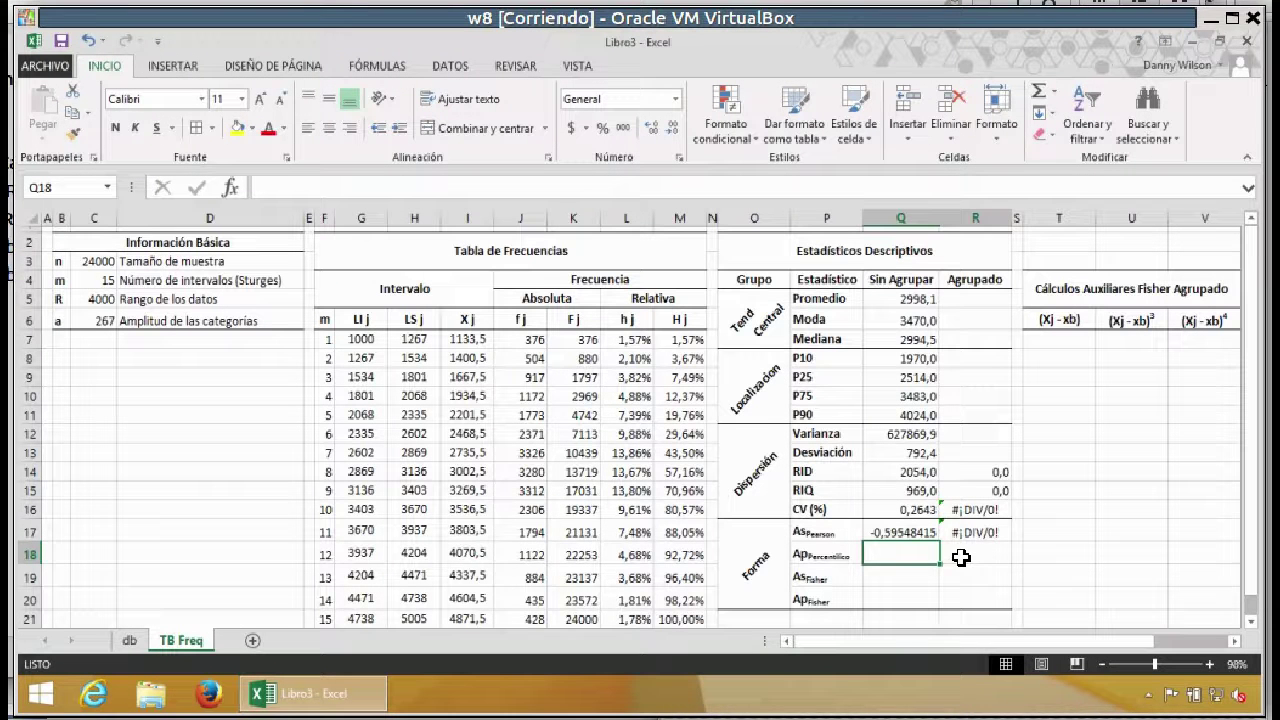
pyautogui.keyDown('shift'); pyautogui.click(960, 558); pyautogui.keyUp('shift')
pyautogui.write('=')
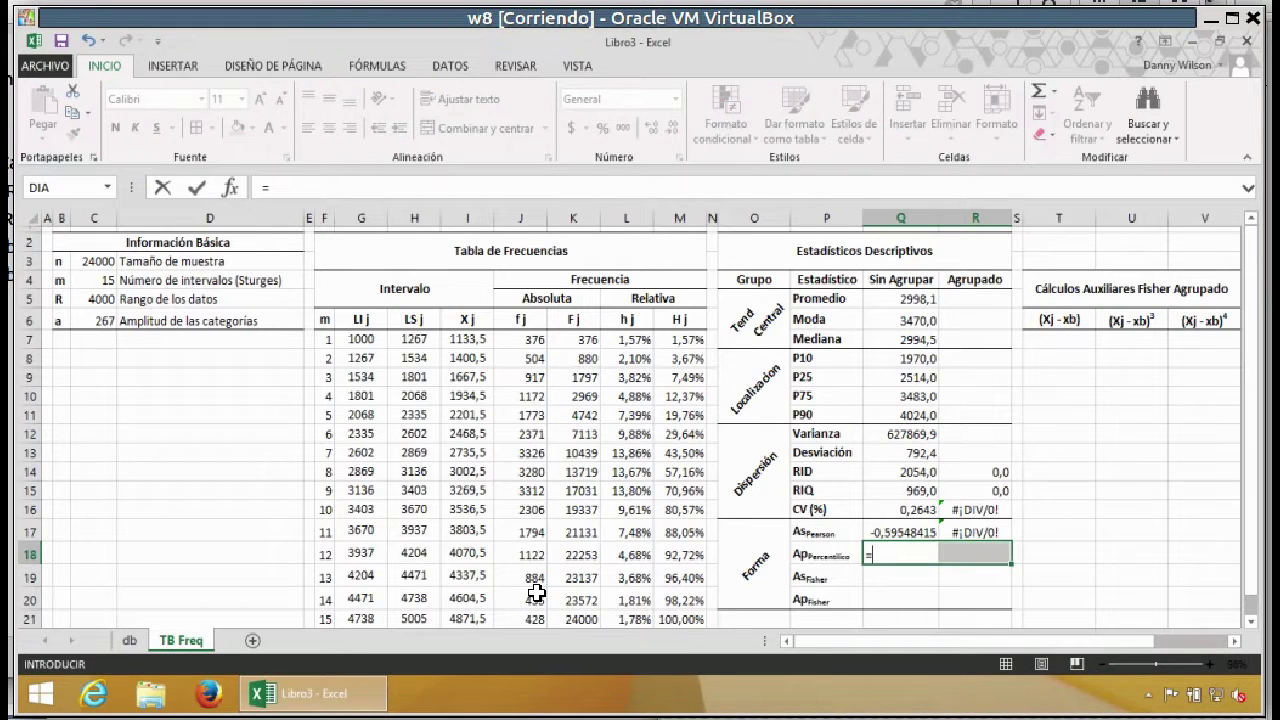
pyautogui.click(901, 489)
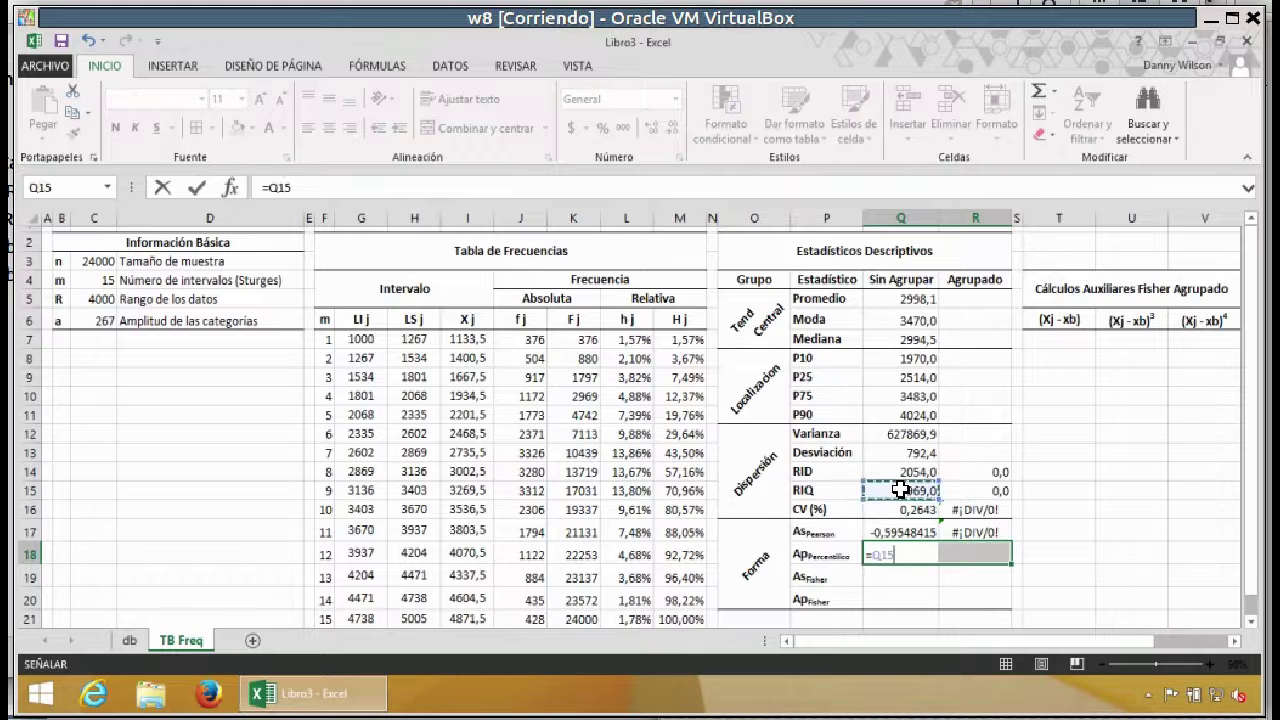
pyautogui.write('/(2*')
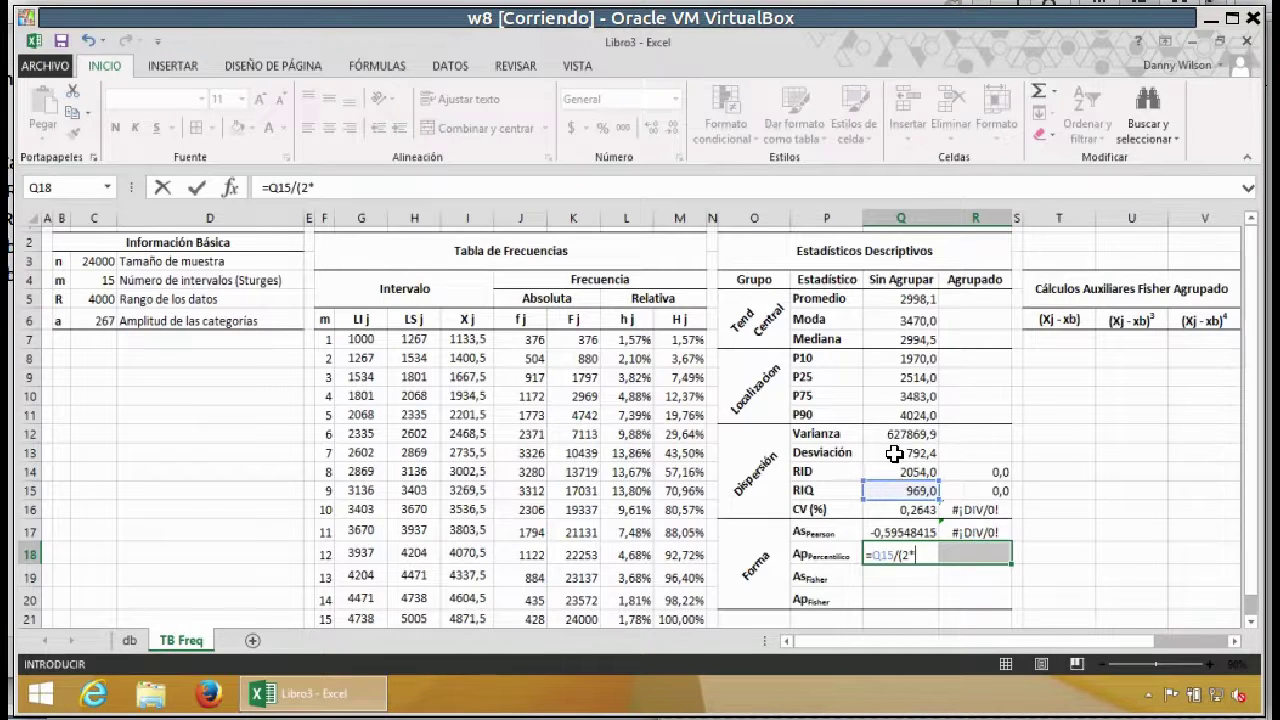
pyautogui.click(888, 470)
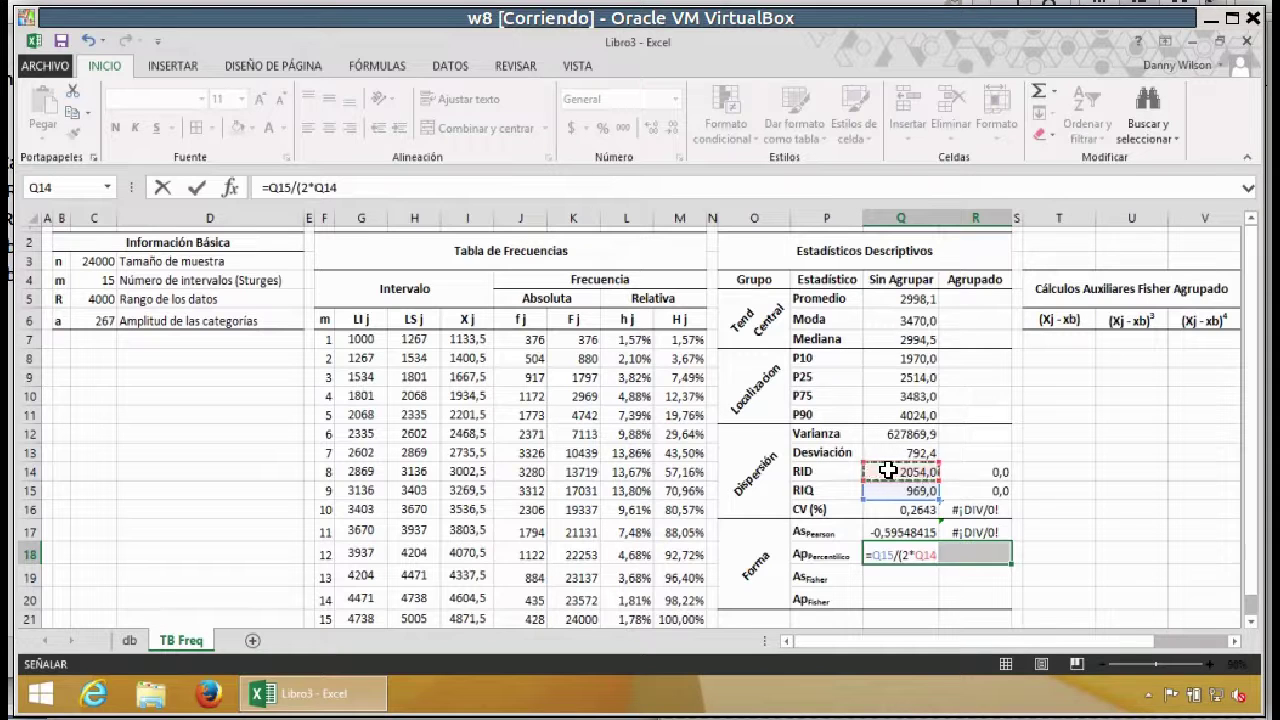
pyautogui.write(')')
pyautogui.hotkey('ctrl', 'Return')
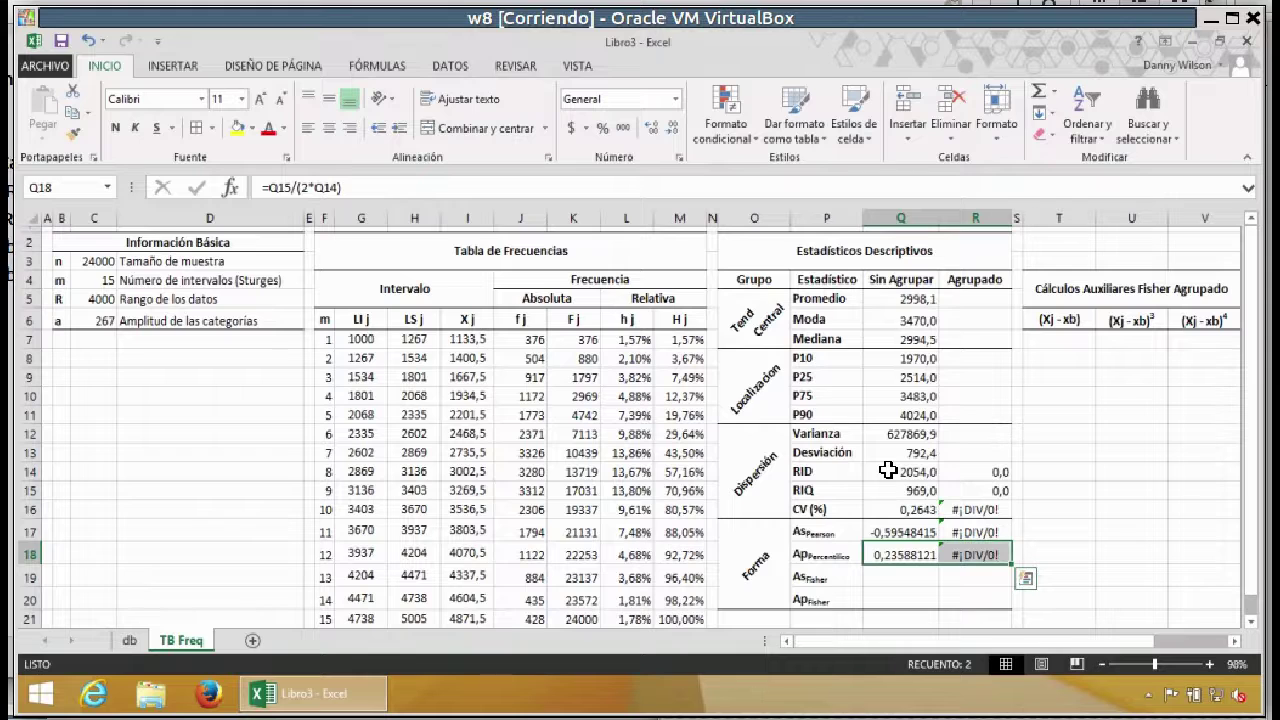
# Step: Calculate the ungrouped Fisher asymmetry in Q19 with =COEFICIENTE.ASIMETRIA(datos)
pyautogui.click(871, 576)
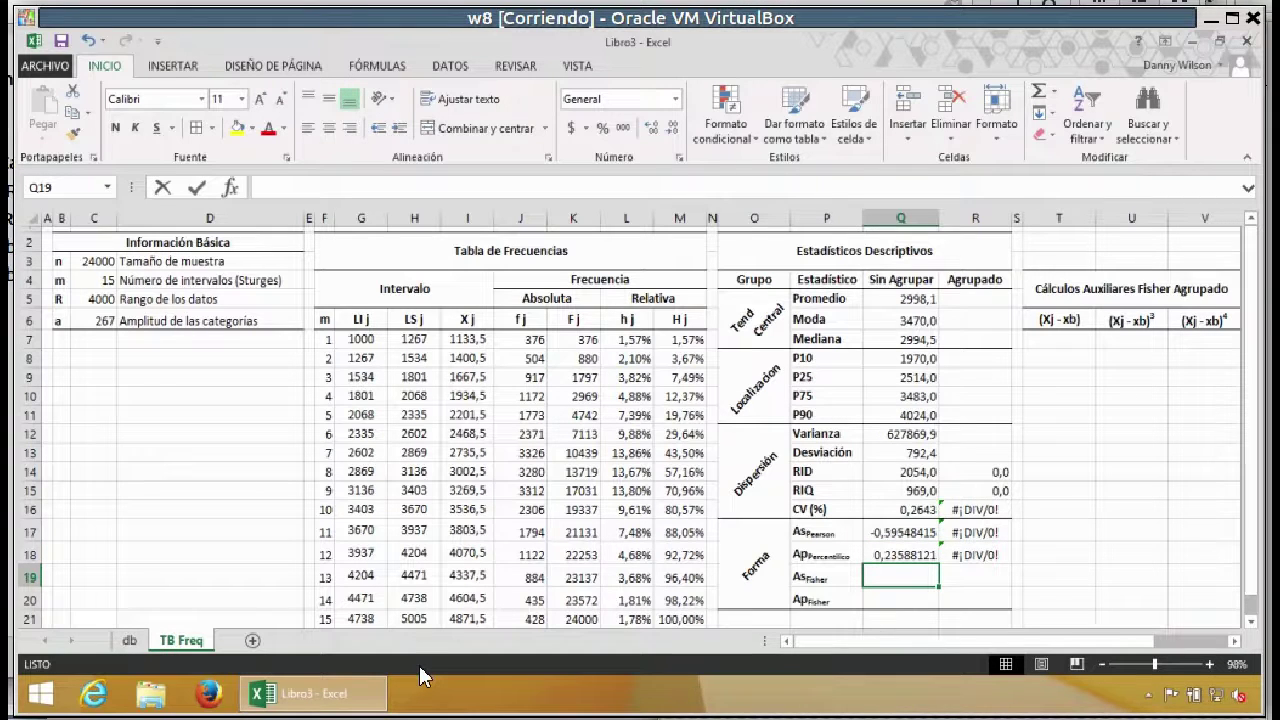
pyautogui.write('=c')
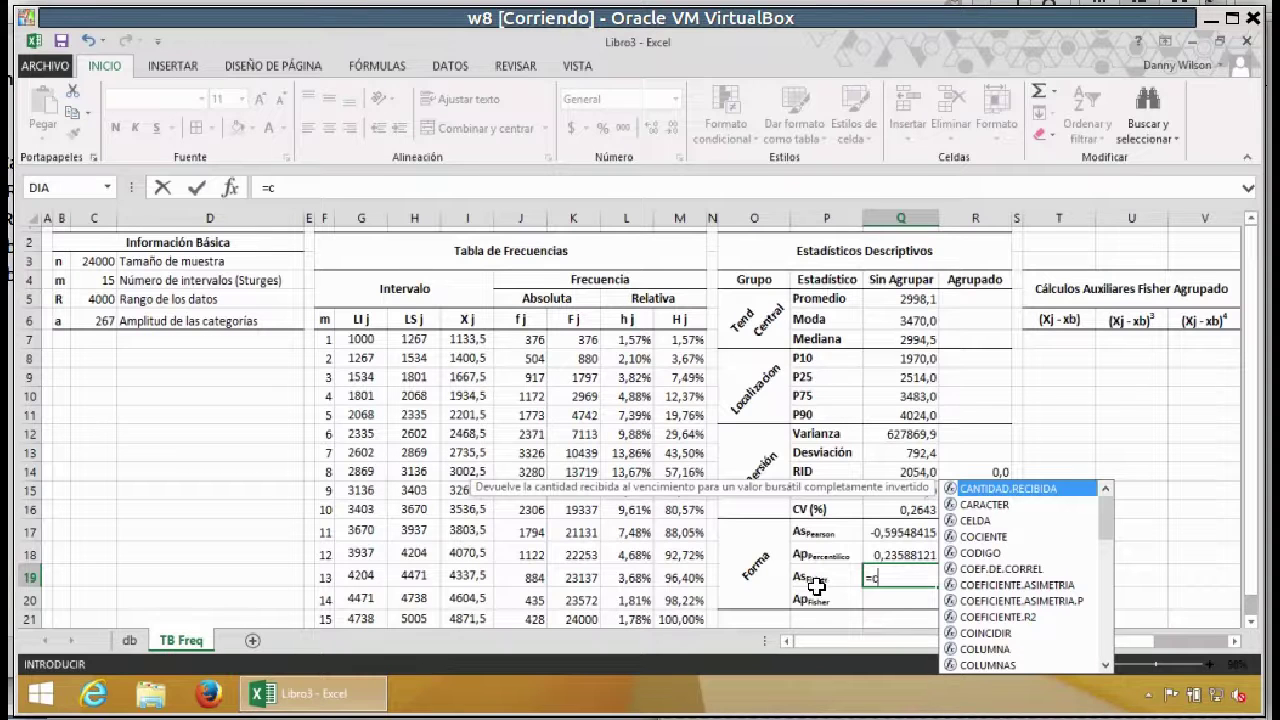
pyautogui.doubleClick(1012, 584)
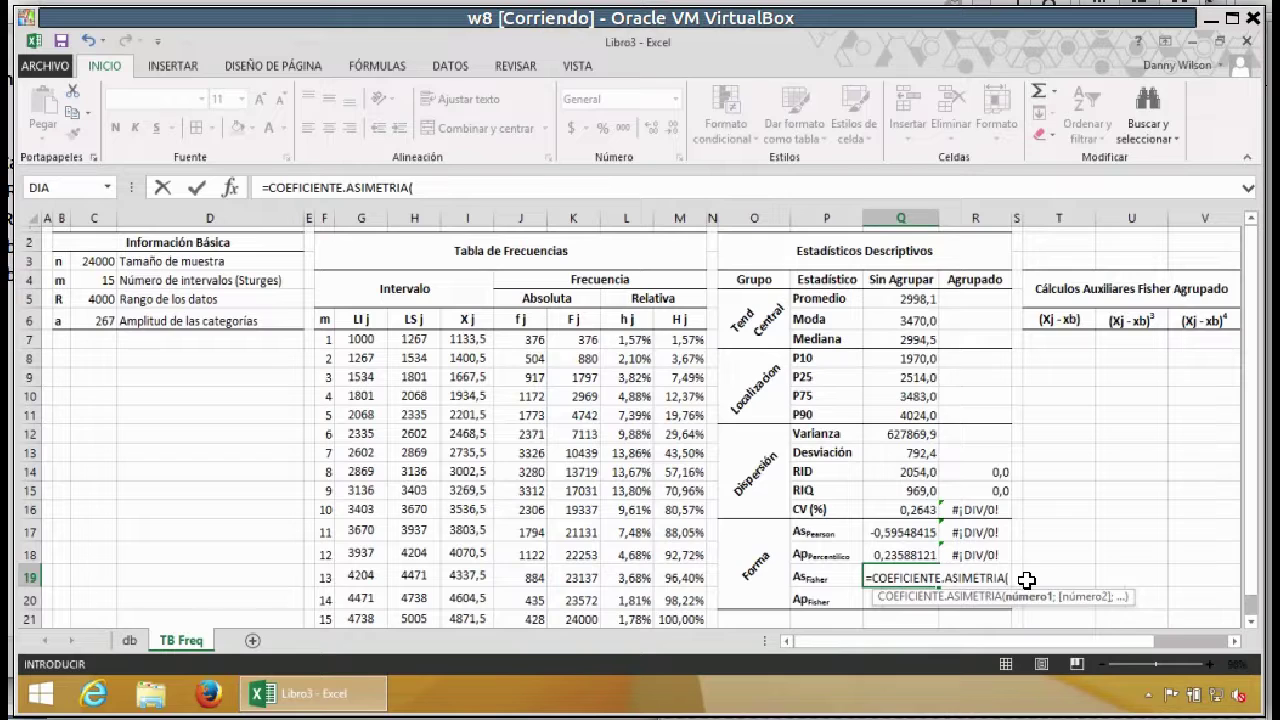
pyautogui.write('datos)')
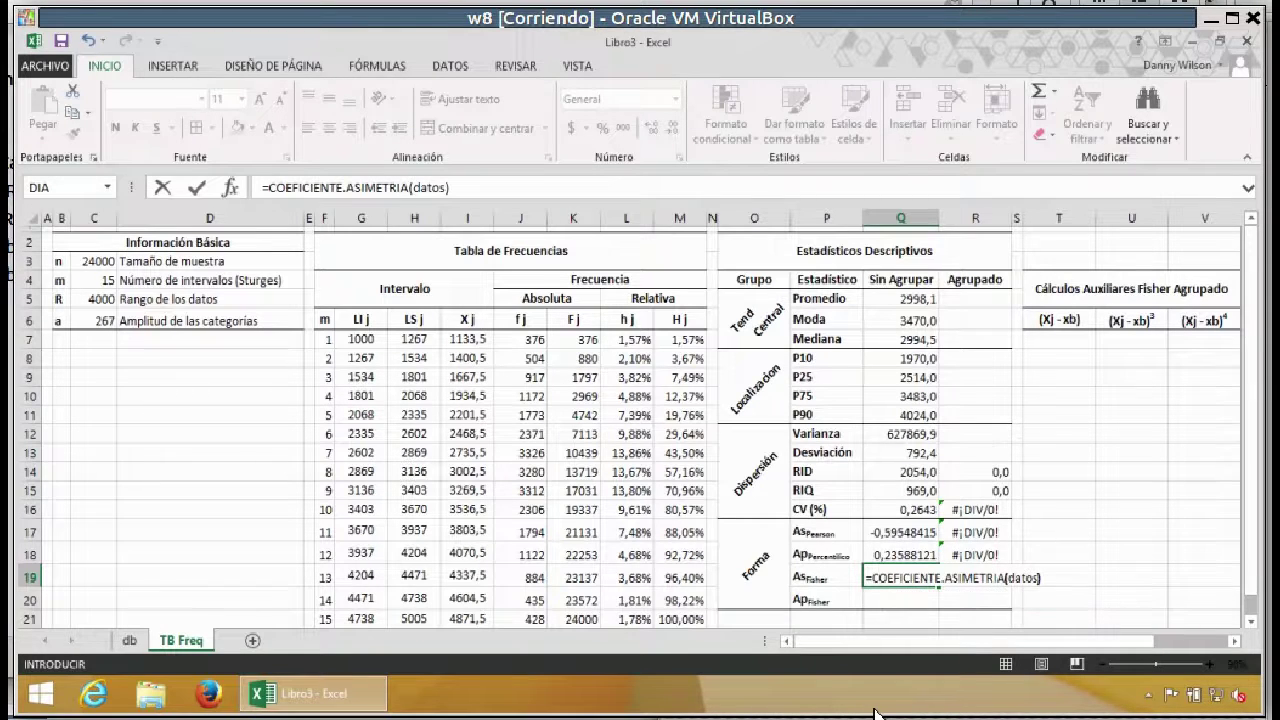
pyautogui.press('Return')
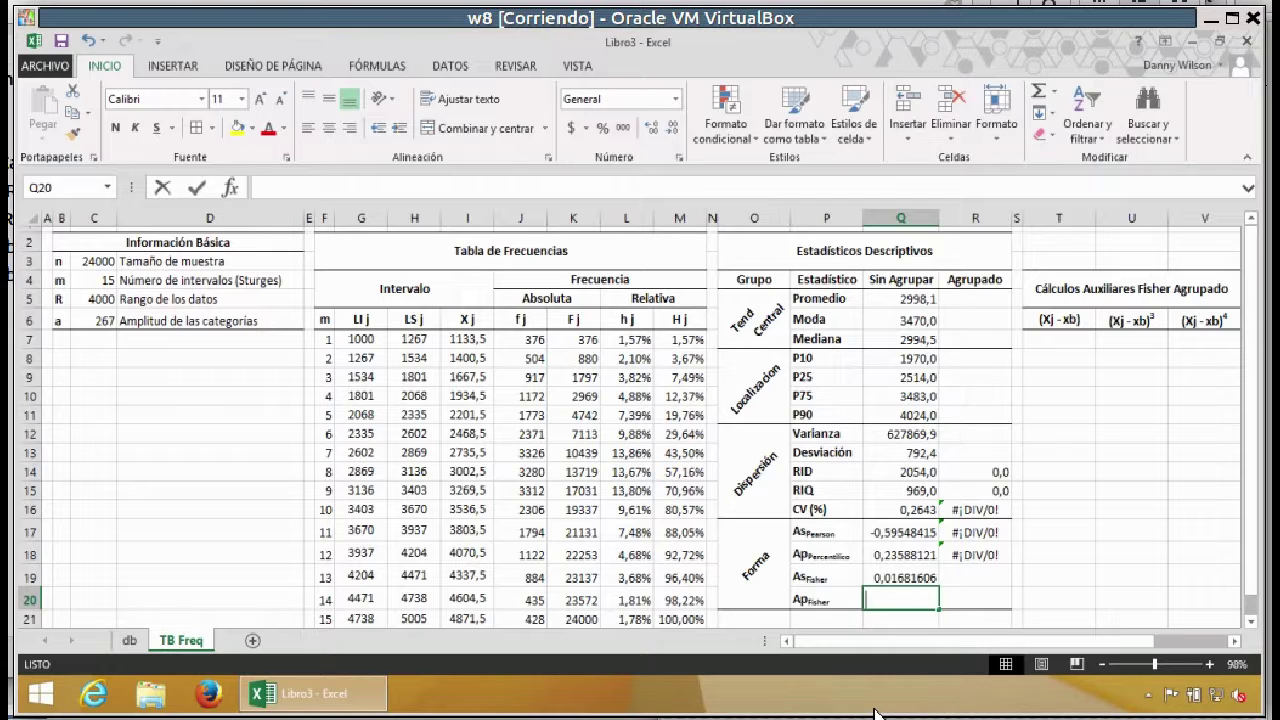
# Step: Calculate the ungrouped Fisher kurtosis in Q20 with the CURTOSIS function on datos
pyautogui.write('=cur')
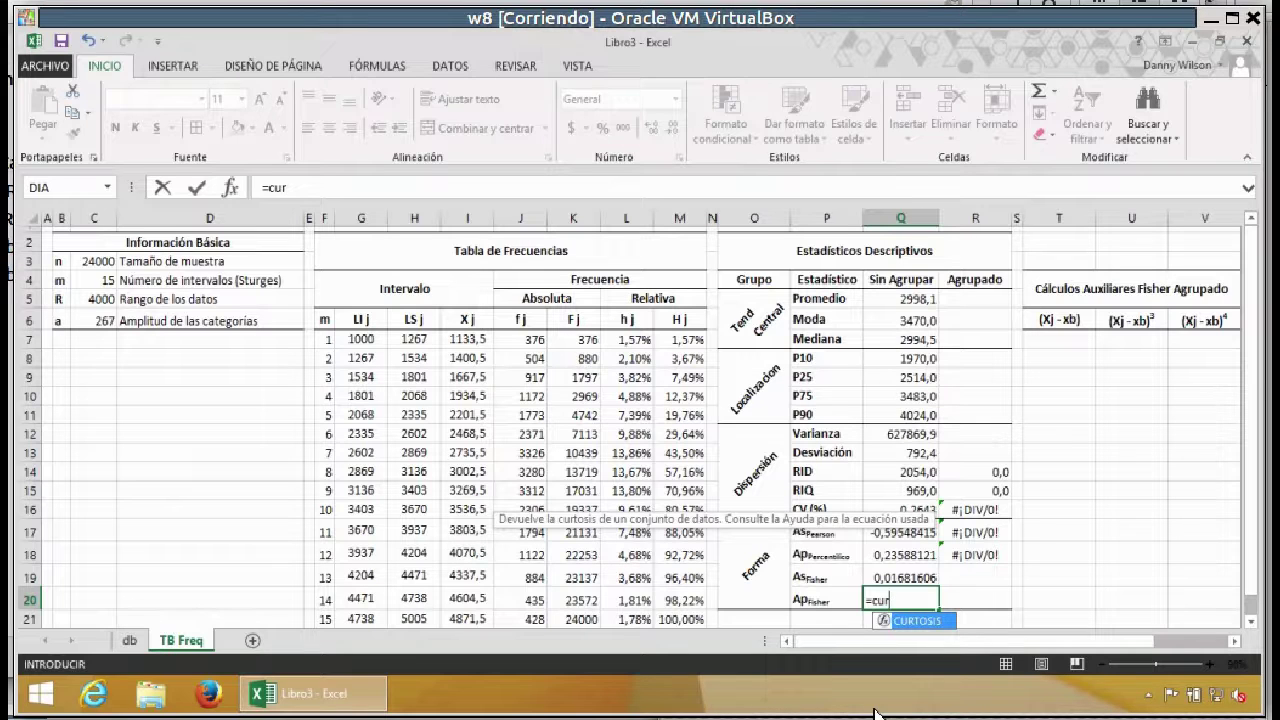
pyautogui.doubleClick(884, 621)
pyautogui.write('datos)')
pyautogui.press('Return')
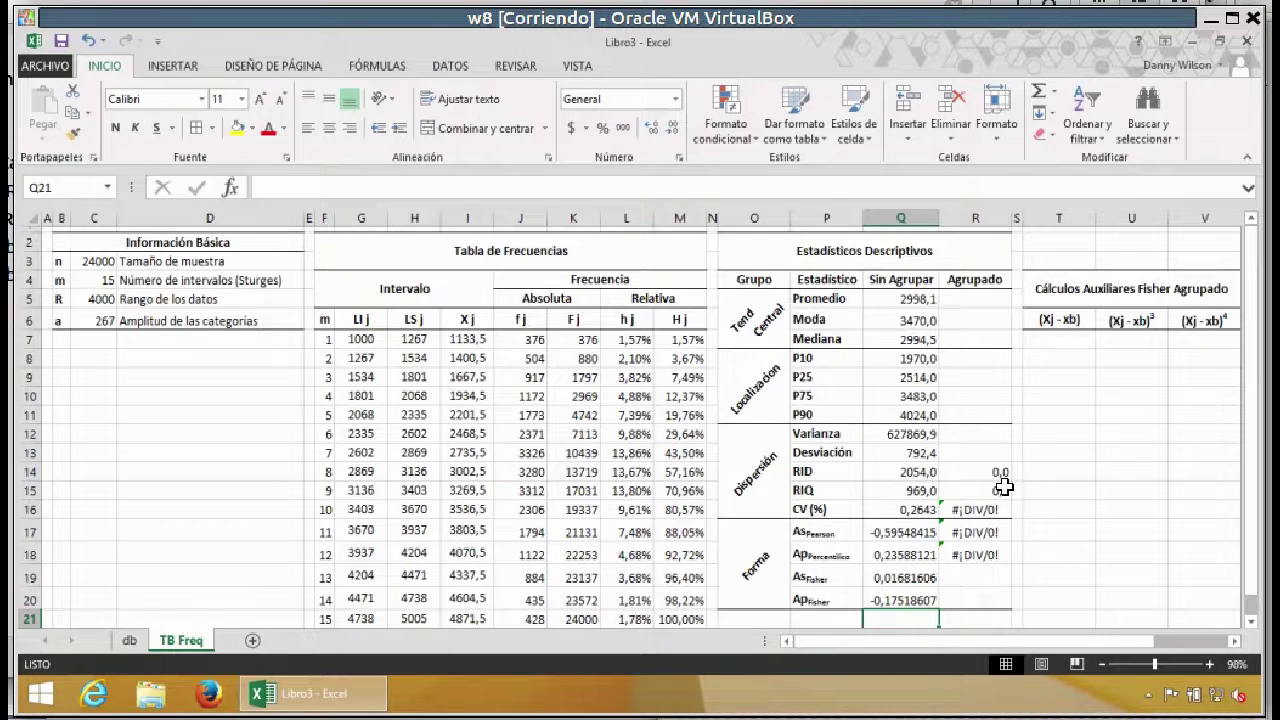
# Step: Review the completed Sin Agrupar column from Q4 to Q20
pyautogui.click(889, 296)
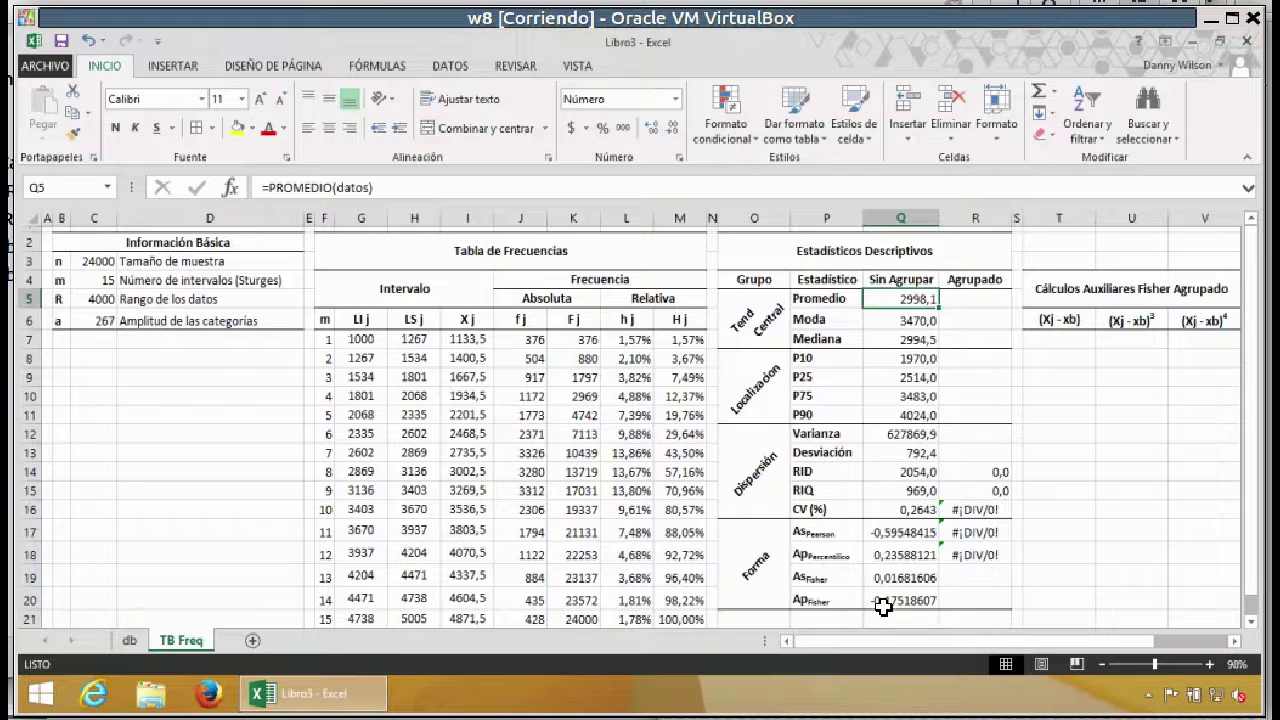
pyautogui.click(886, 282)
pyautogui.moveTo(886, 282); pyautogui.dragTo(886, 606)
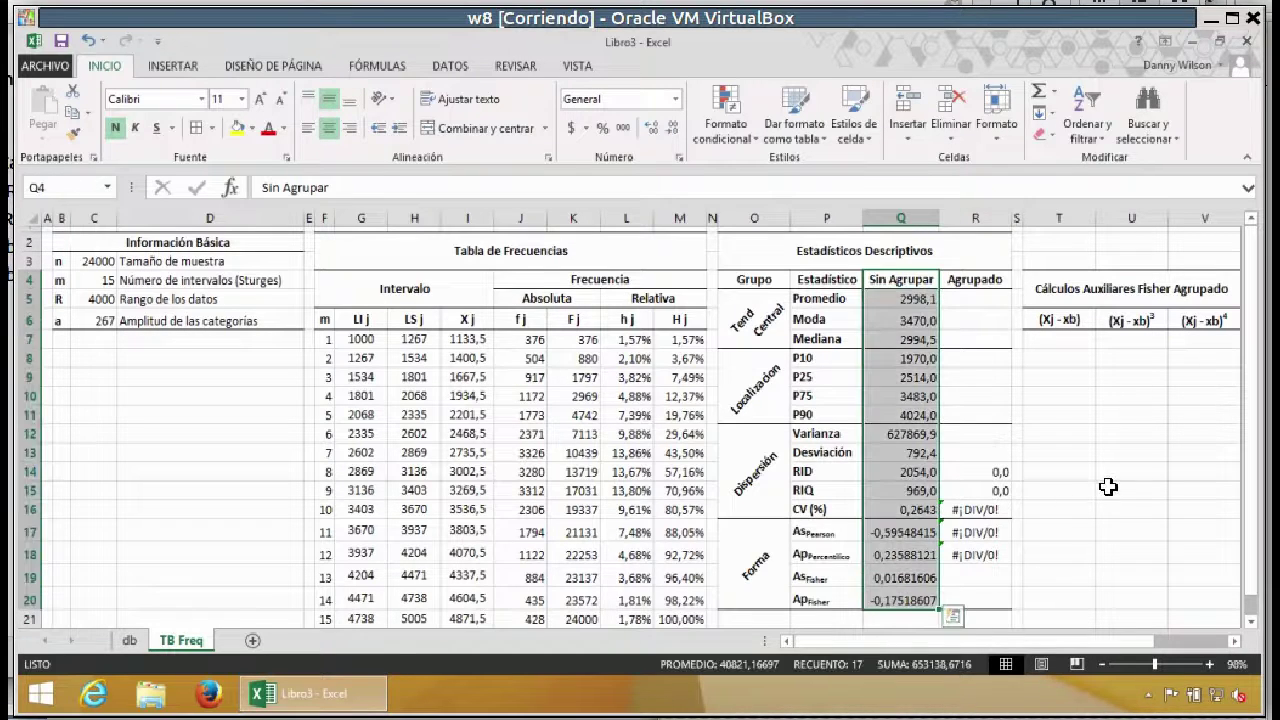
pyautogui.click(1045, 490)
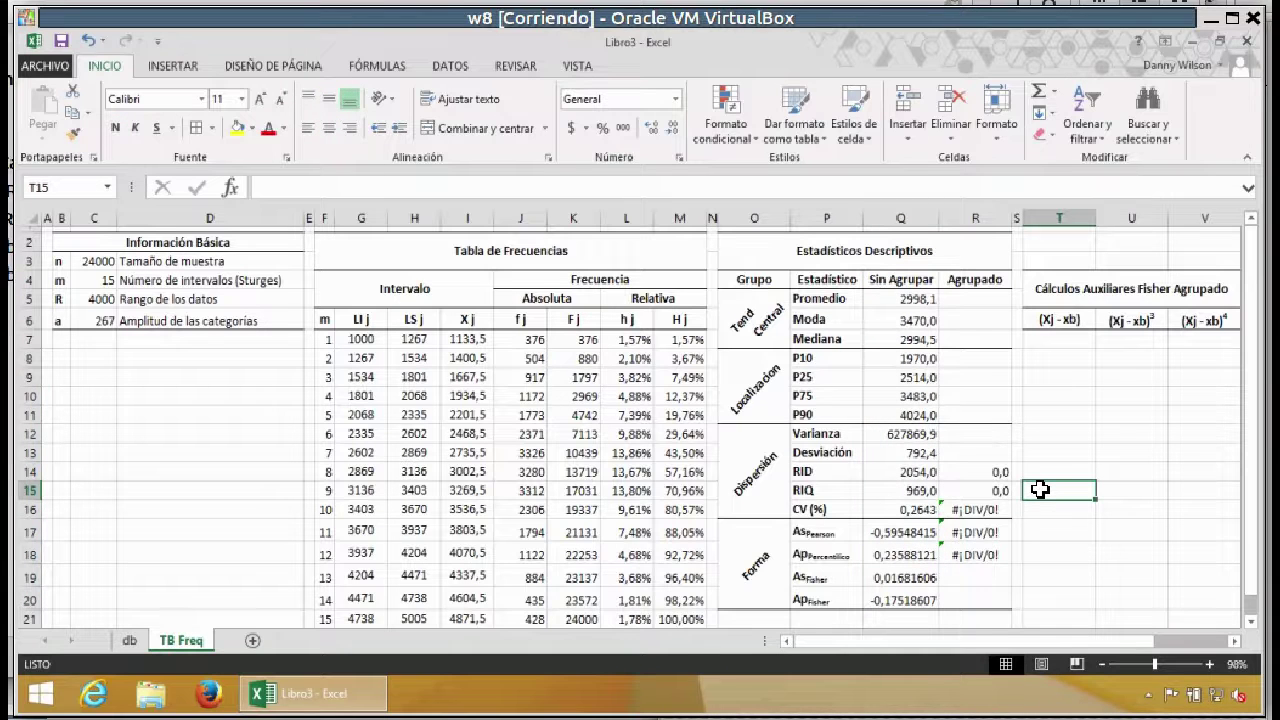
# Step: Switch to the formulas document, go to the grouped data page, and examine the xj and hj terms of the mean formula
pyautogui.hotkey('alt', 'Tab')
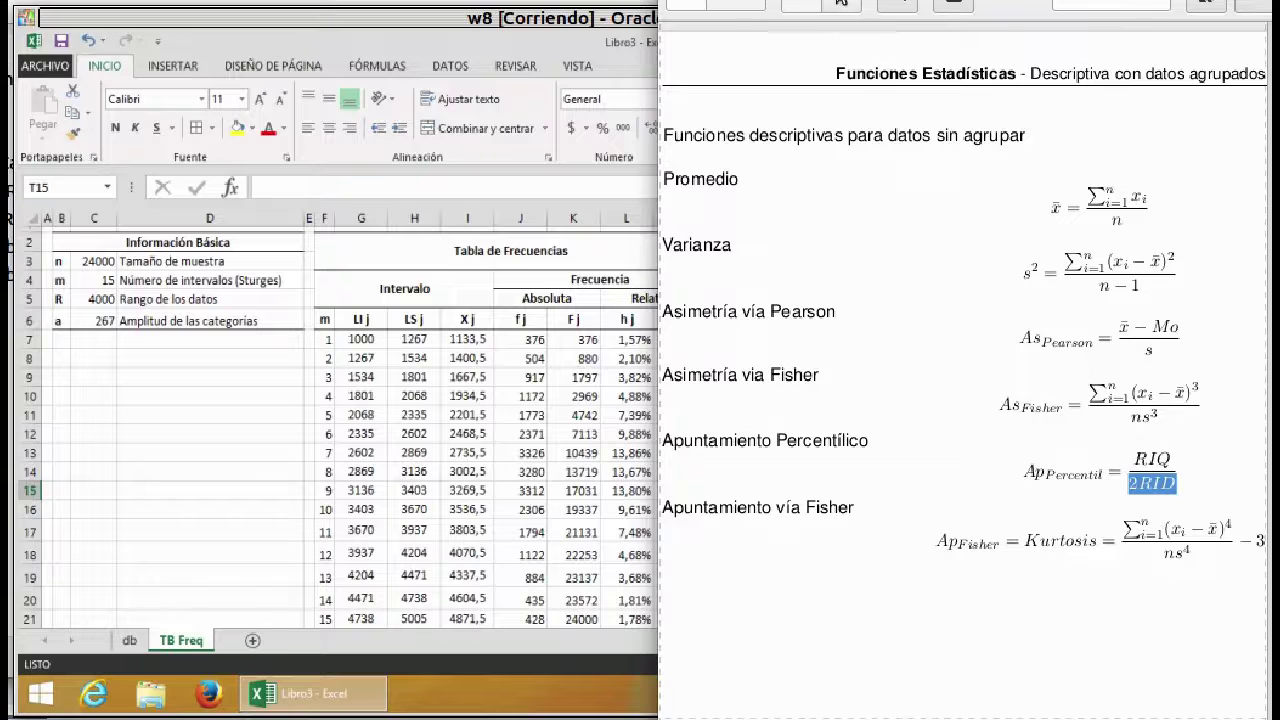
pyautogui.click(841, 4)
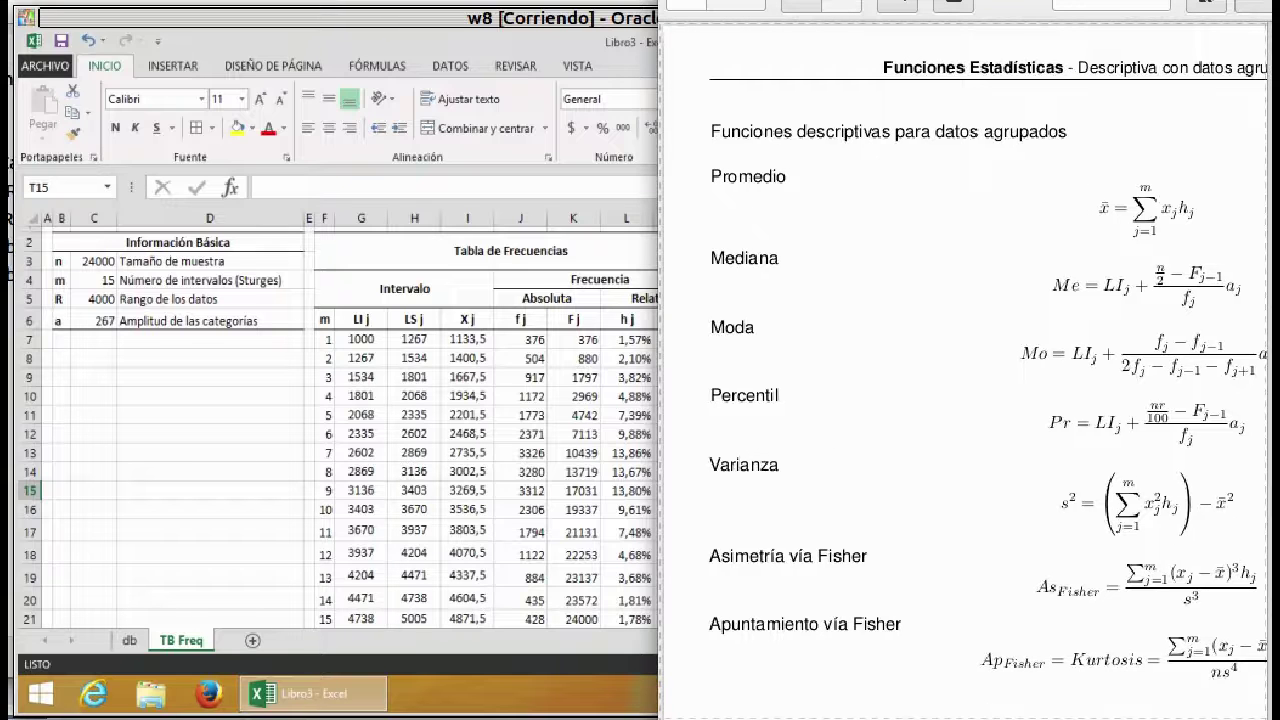
pyautogui.moveTo(964, 719); pyautogui.dragTo(1004, 719)
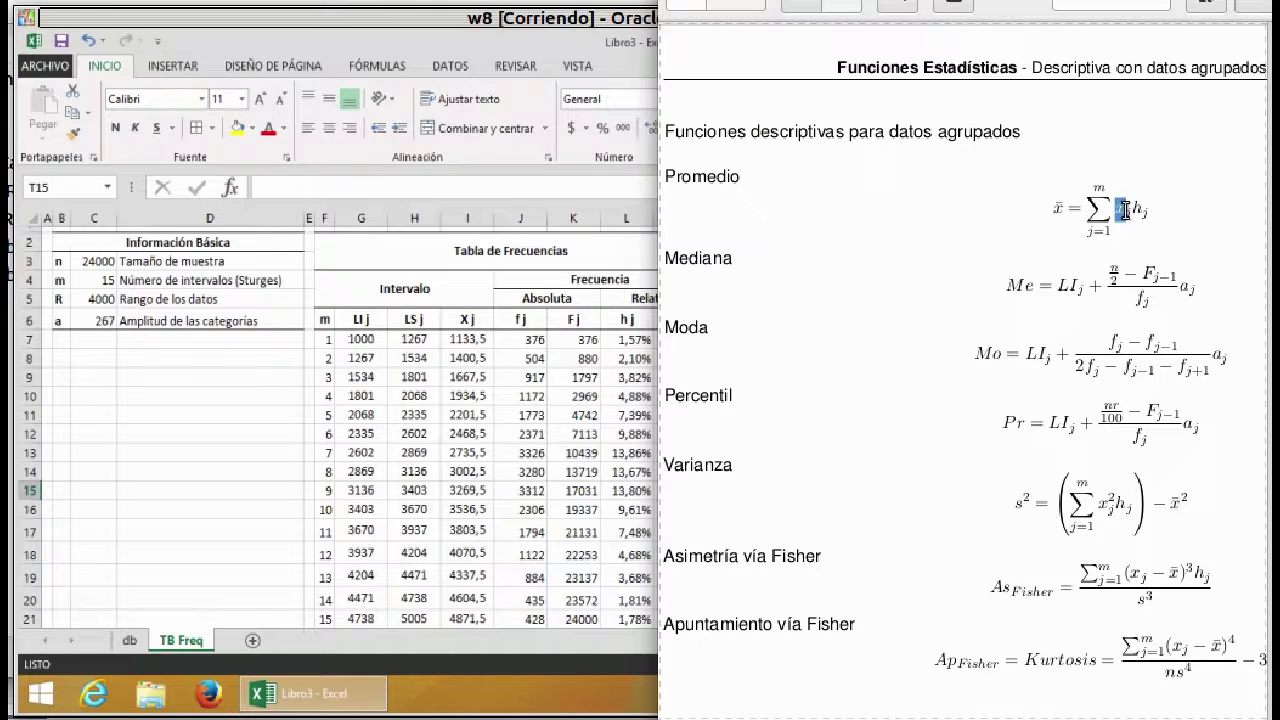
pyautogui.moveTo(1153, 212); pyautogui.dragTo(1131, 213)
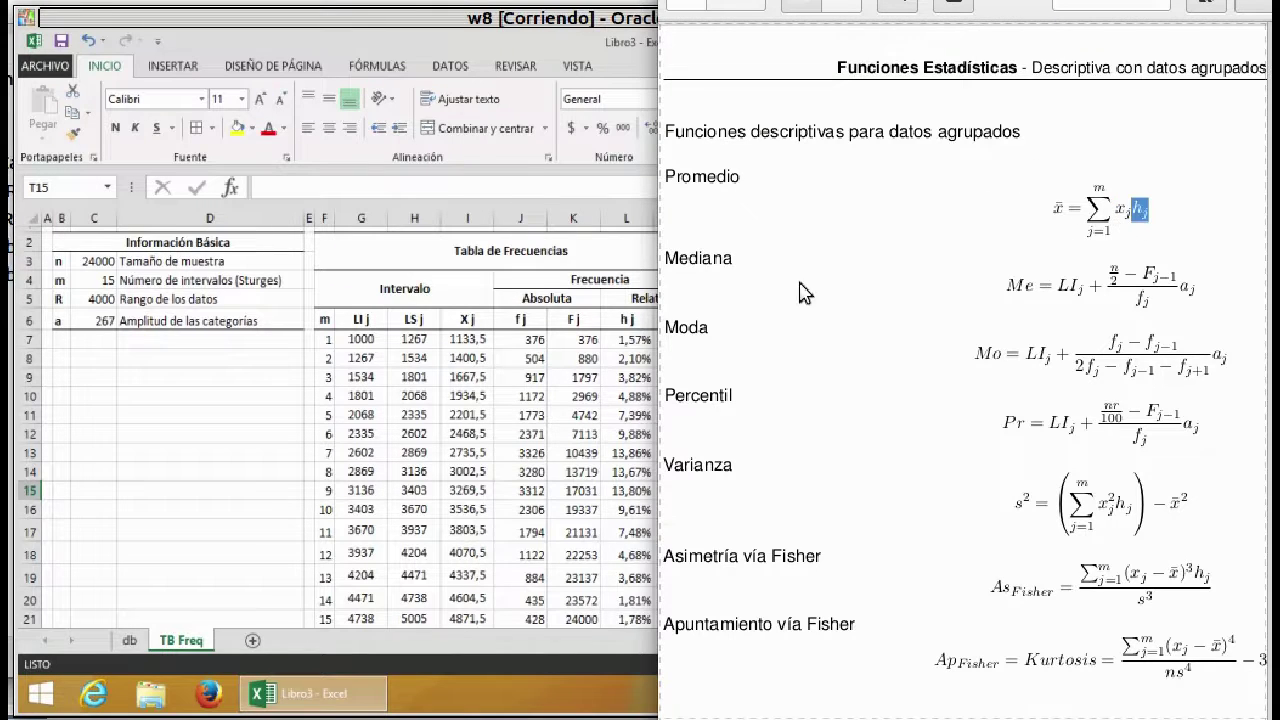
# Step: Examine the terms of the grouped median formula: lower limit, n/2, previous cumulative frequency, and interval width
pyautogui.click(714, 260)
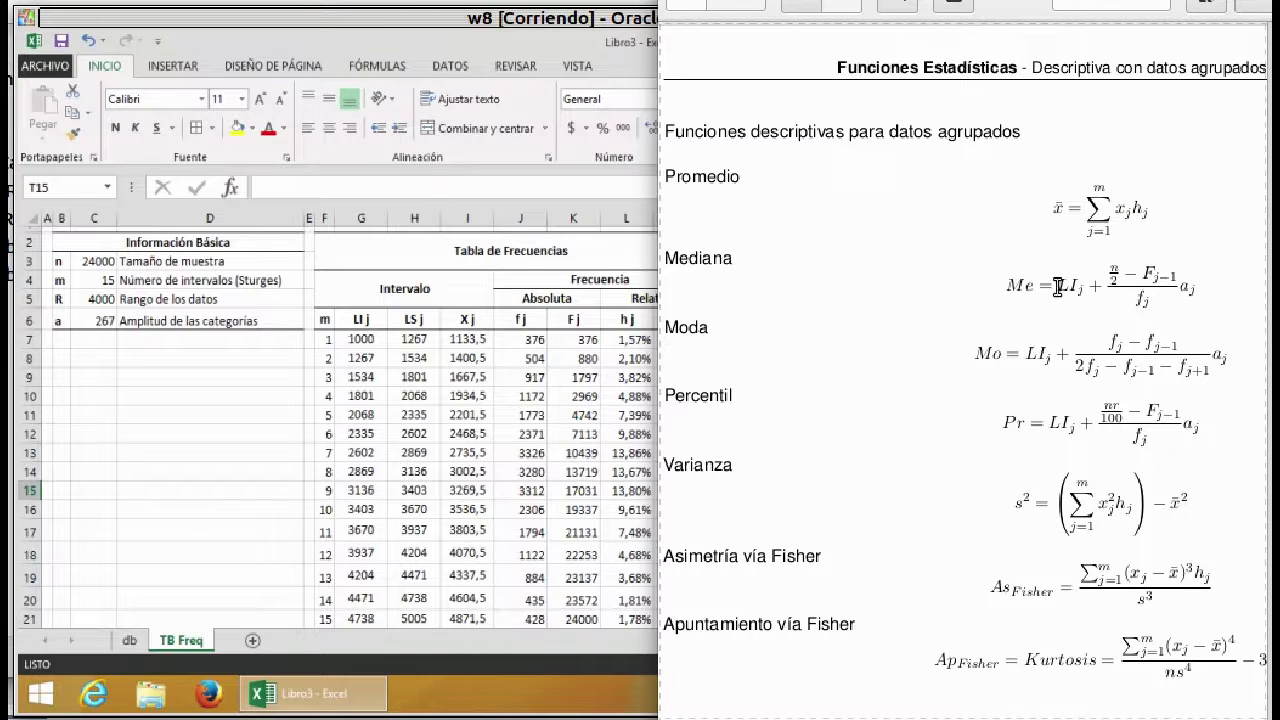
pyautogui.moveTo(1058, 286); pyautogui.dragTo(1117, 284)
pyautogui.click(1166, 247)
pyautogui.moveTo(1144, 276); pyautogui.dragTo(1200, 268)
pyautogui.click(1202, 266)
pyautogui.click(1200, 262)
pyautogui.doubleClick(1184, 289)
pyautogui.click(1030, 292)
# Step: Examine the nr/100 term of the grouped percentile formula and return to the frequency table in TB Freq
pyautogui.moveTo(1104, 411); pyautogui.dragTo(1116, 430)
pyautogui.click(1111, 419)
pyautogui.moveTo(1117, 406); pyautogui.dragTo(1117, 418)
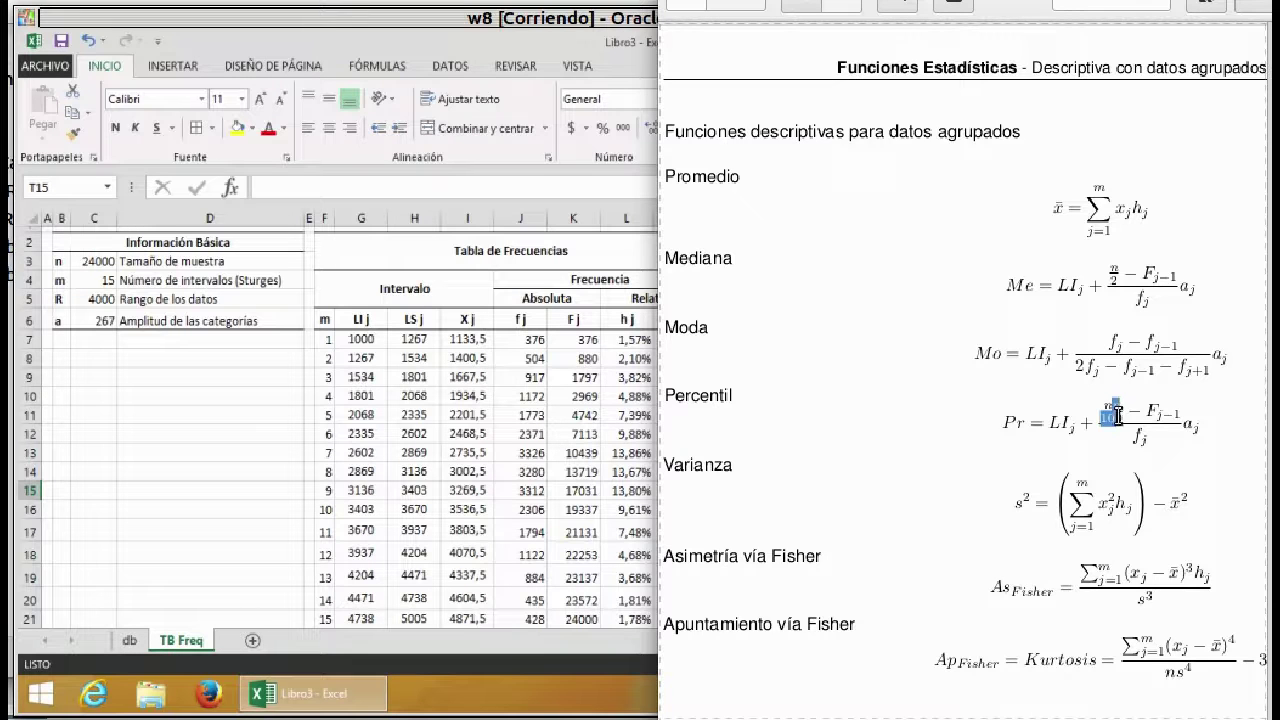
pyautogui.click(979, 390)
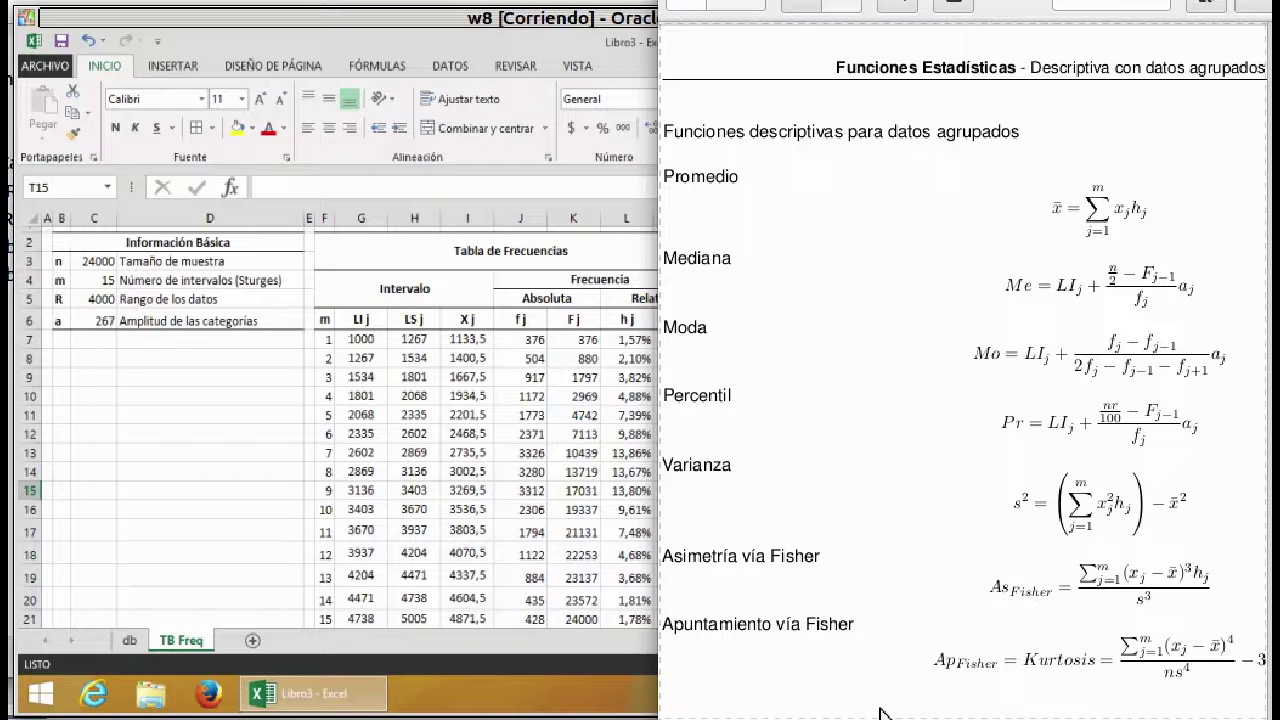
pyautogui.click(489, 462)
pyautogui.click(520, 434)
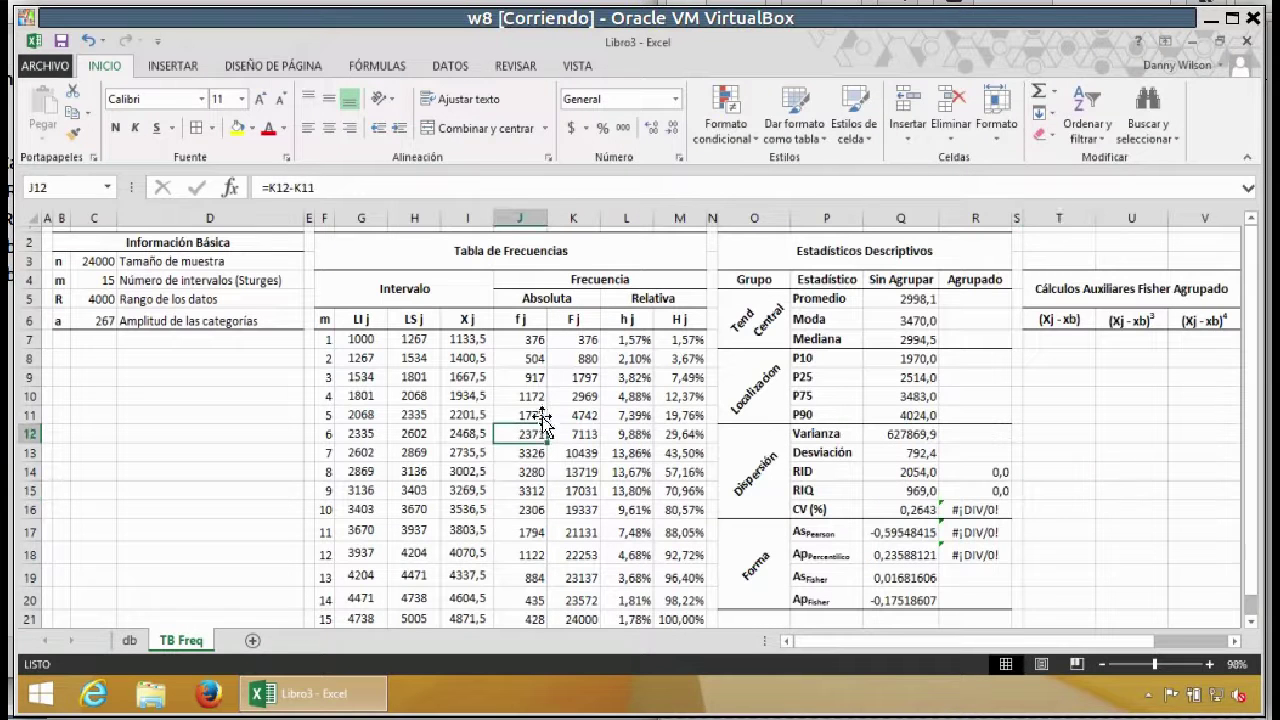
# Step: Calculate the grouped mean in R5 as the sum of products of class marks and relative frequencies, =SUMAPRODUCTO(I7:I21;L7:L21)
pyautogui.click(965, 301)
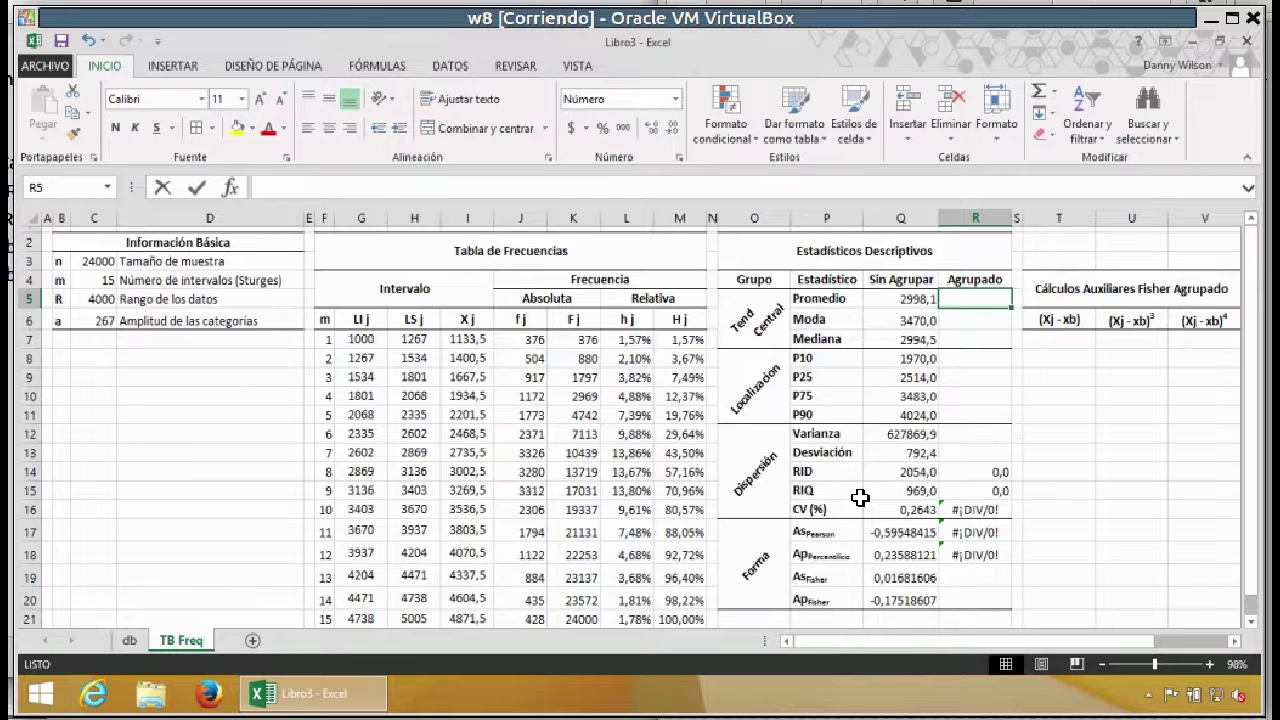
pyautogui.write('=suma.')
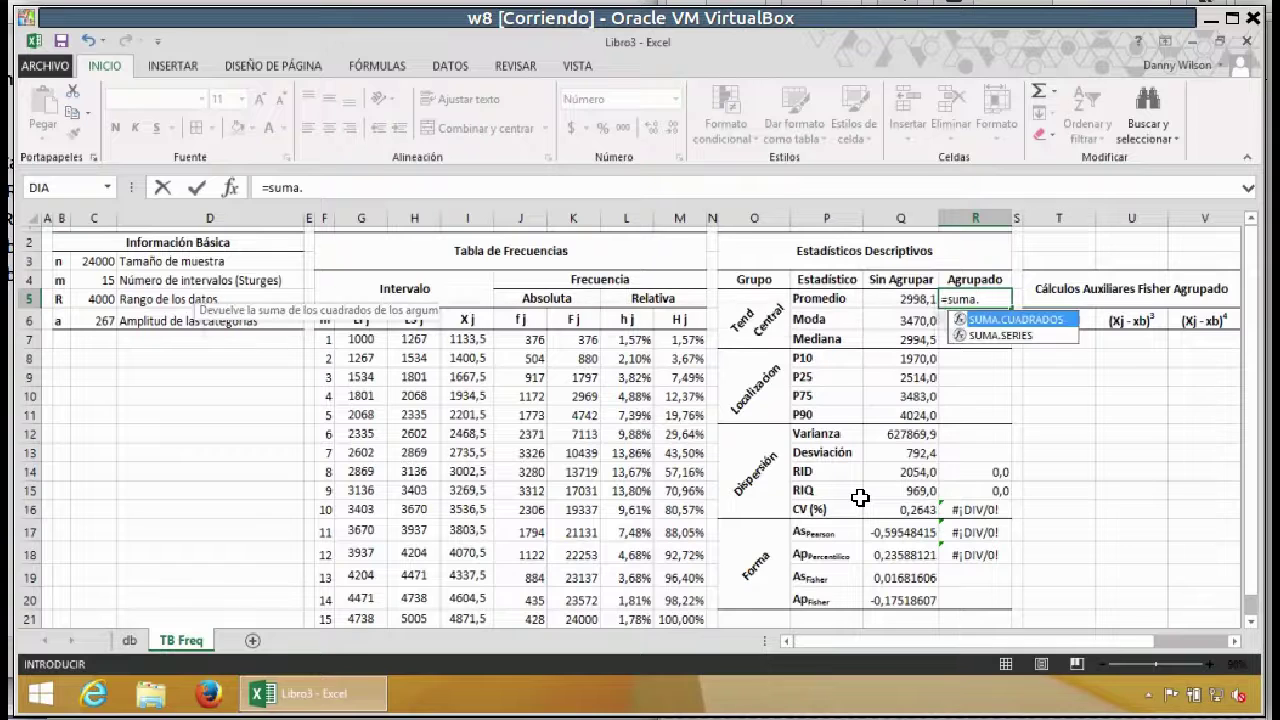
pyautogui.press('BackSpace')
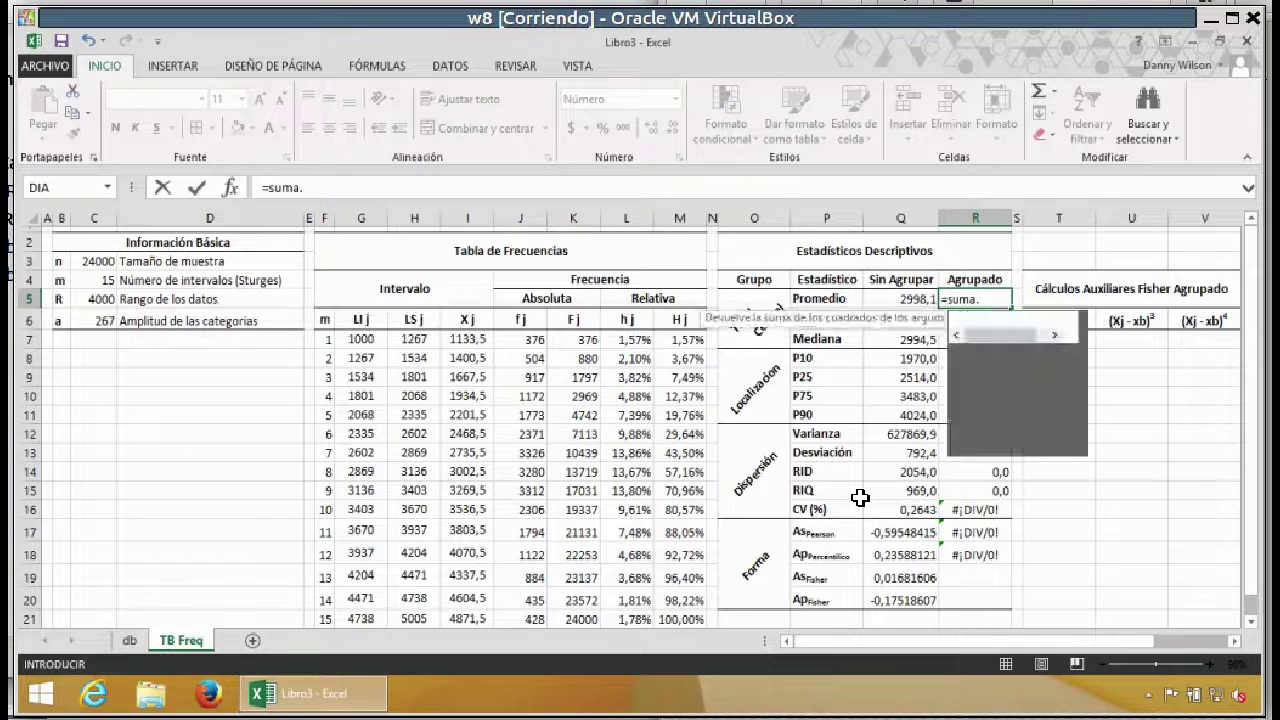
pyautogui.write('producto(')
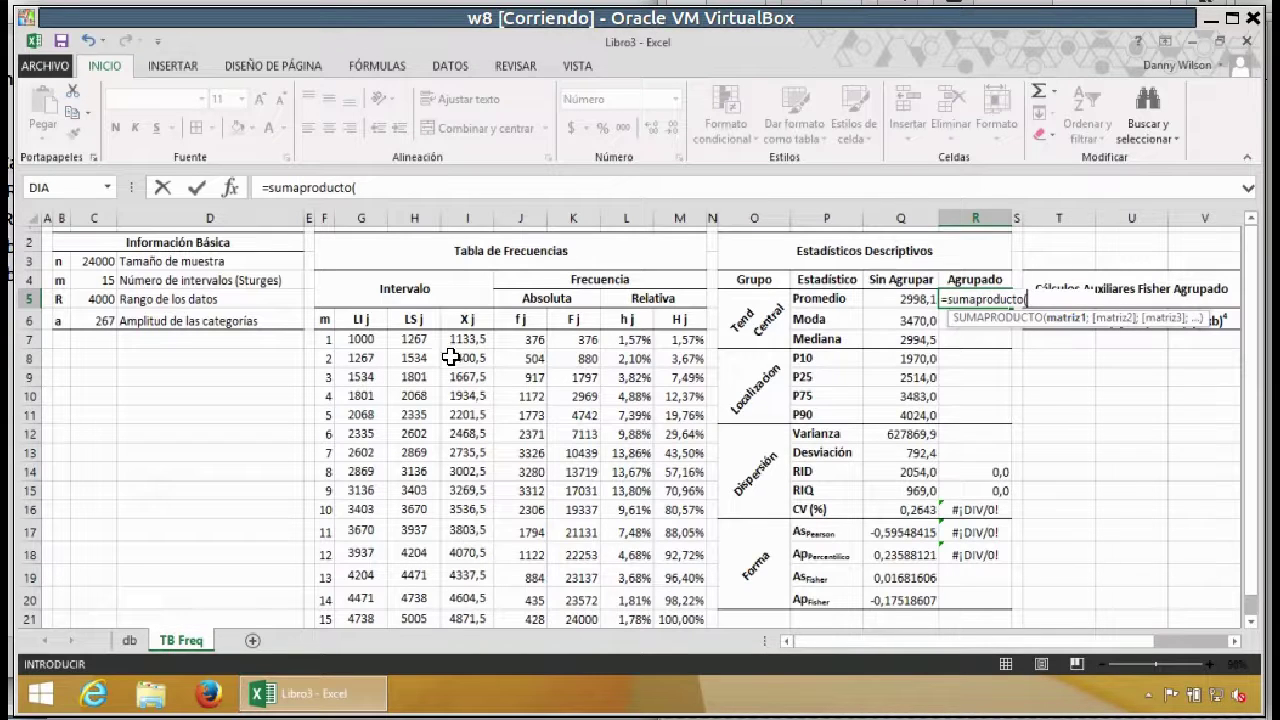
pyautogui.moveTo(461, 334); pyautogui.dragTo(467, 567)
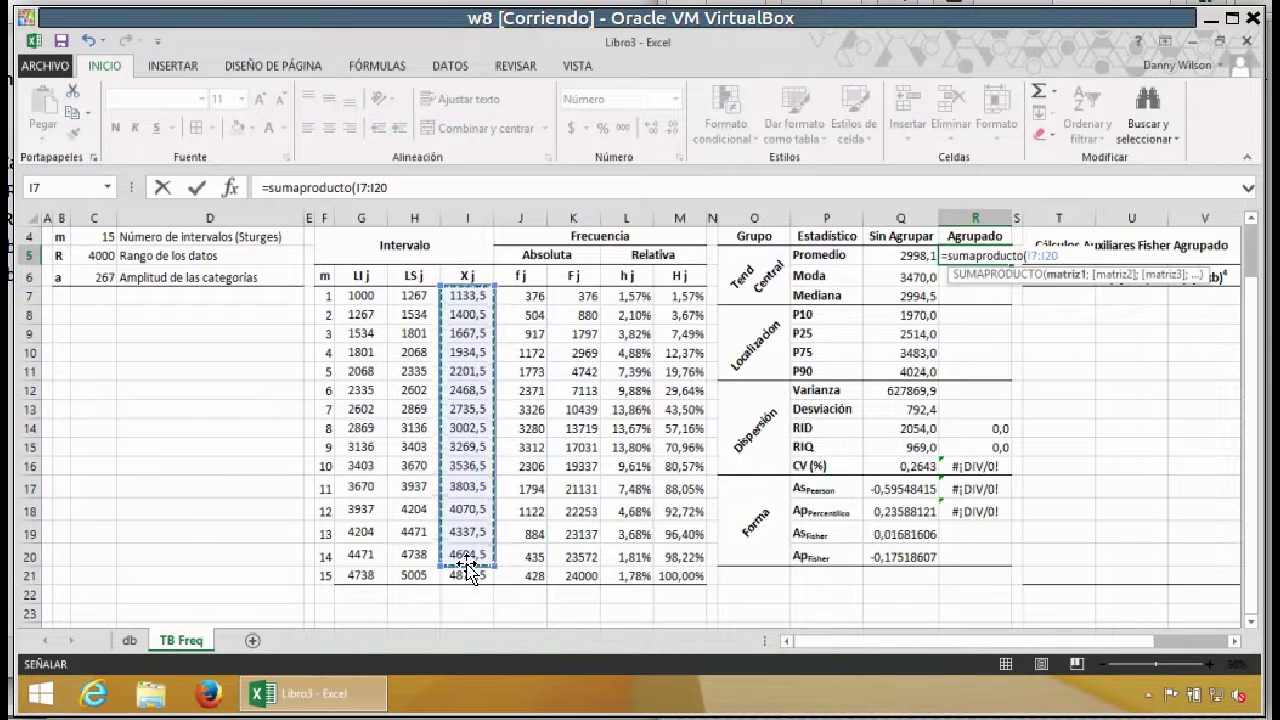
pyautogui.moveTo(492, 566); pyautogui.dragTo(493, 587)
pyautogui.write(';')
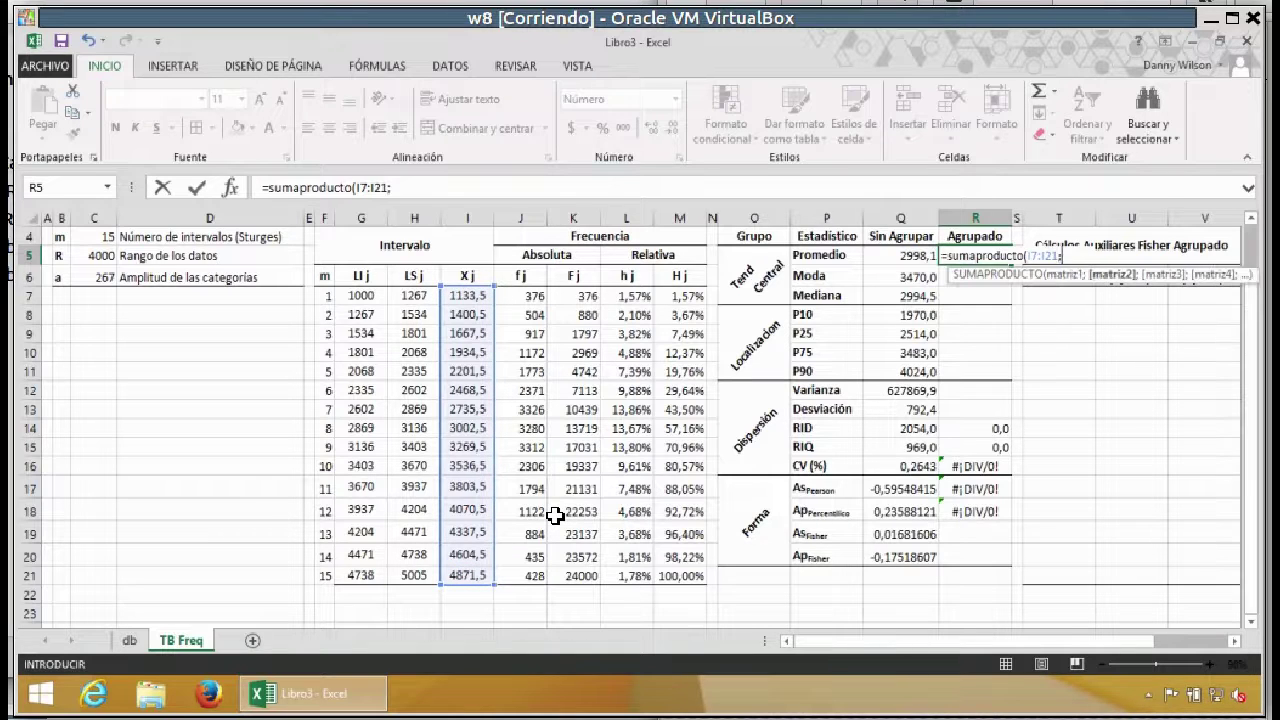
pyautogui.moveTo(632, 295); pyautogui.dragTo(622, 569)
pyautogui.write(')')
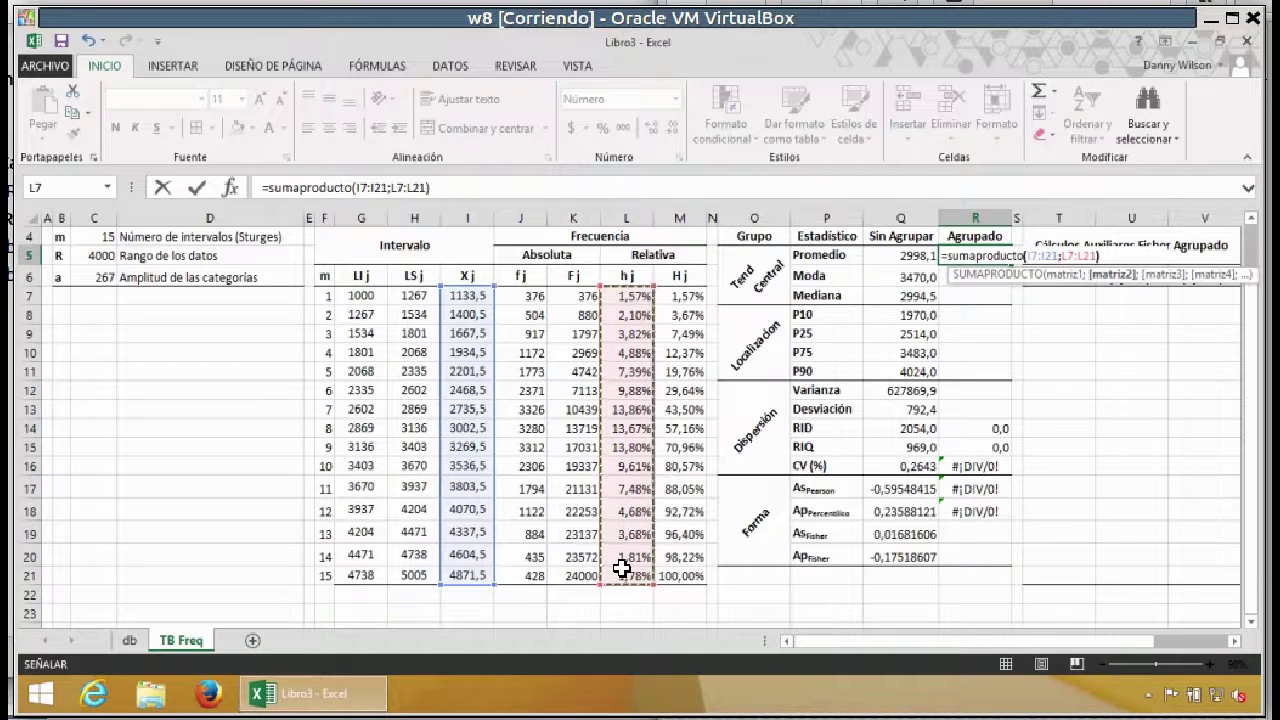
pyautogui.hotkey('ctrl', 'Return')
# Step: Compare the grouped mean in R5 with the ungrouped mean in Q5
pyautogui.press('Left')
pyautogui.press('Right')
pyautogui.press('Left')
pyautogui.press('Right')
pyautogui.press('Left')
pyautogui.press('Right')
pyautogui.press('Left')
pyautogui.press('Right')
pyautogui.press('Left')
pyautogui.press('Right')
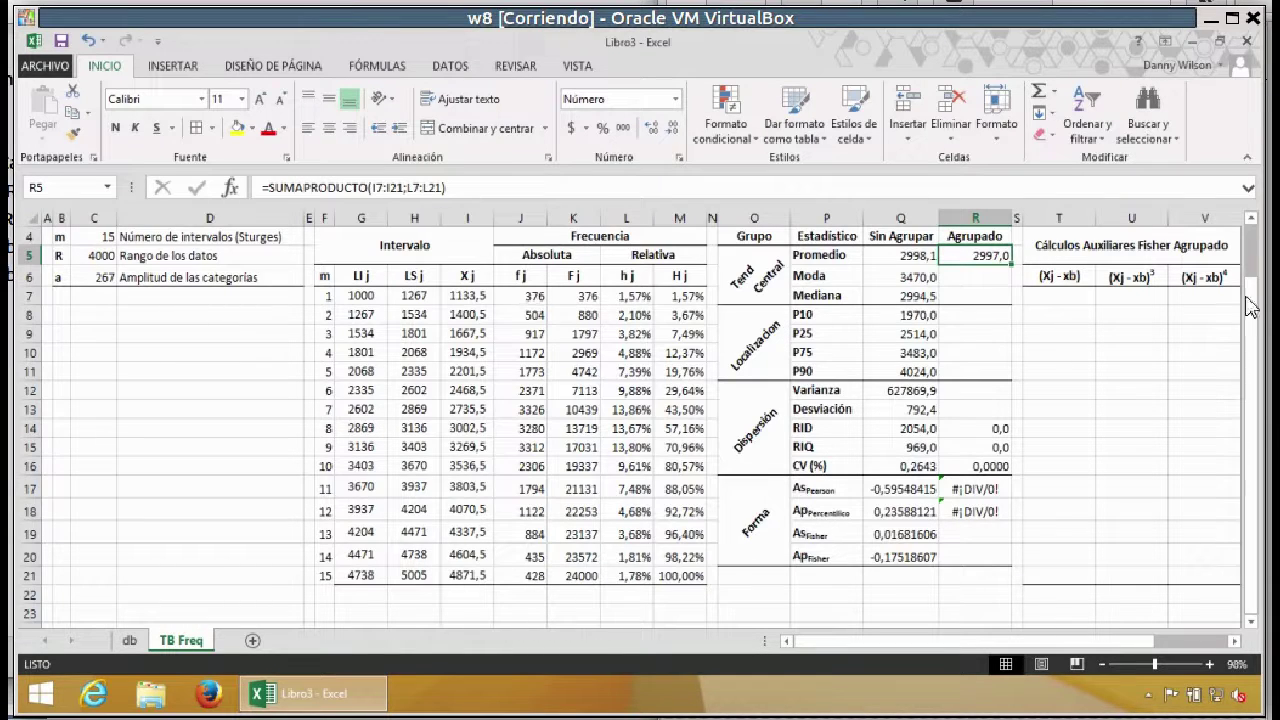
# Step: Examine the relative frequencies hj in L7:L21 to locate the modal interval for the grouped mode in R6
pyautogui.scroll(1, 1258, 290)
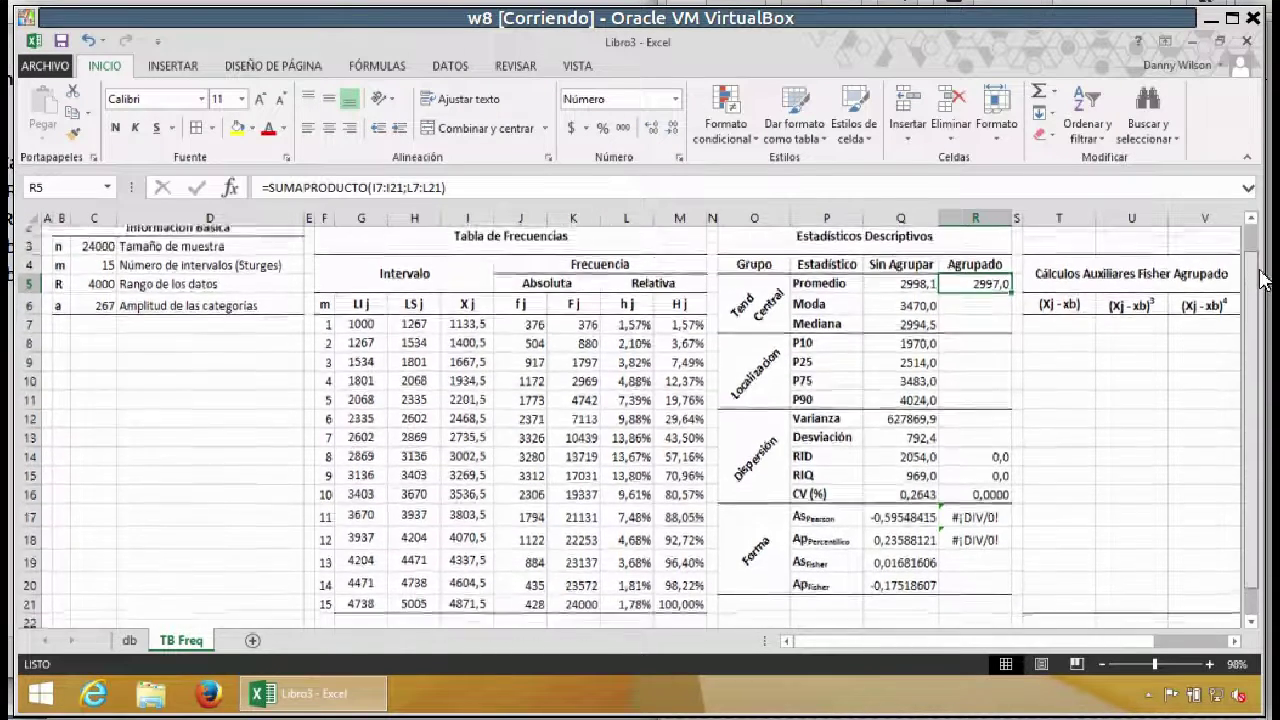
pyautogui.scroll(1, 1262, 285)
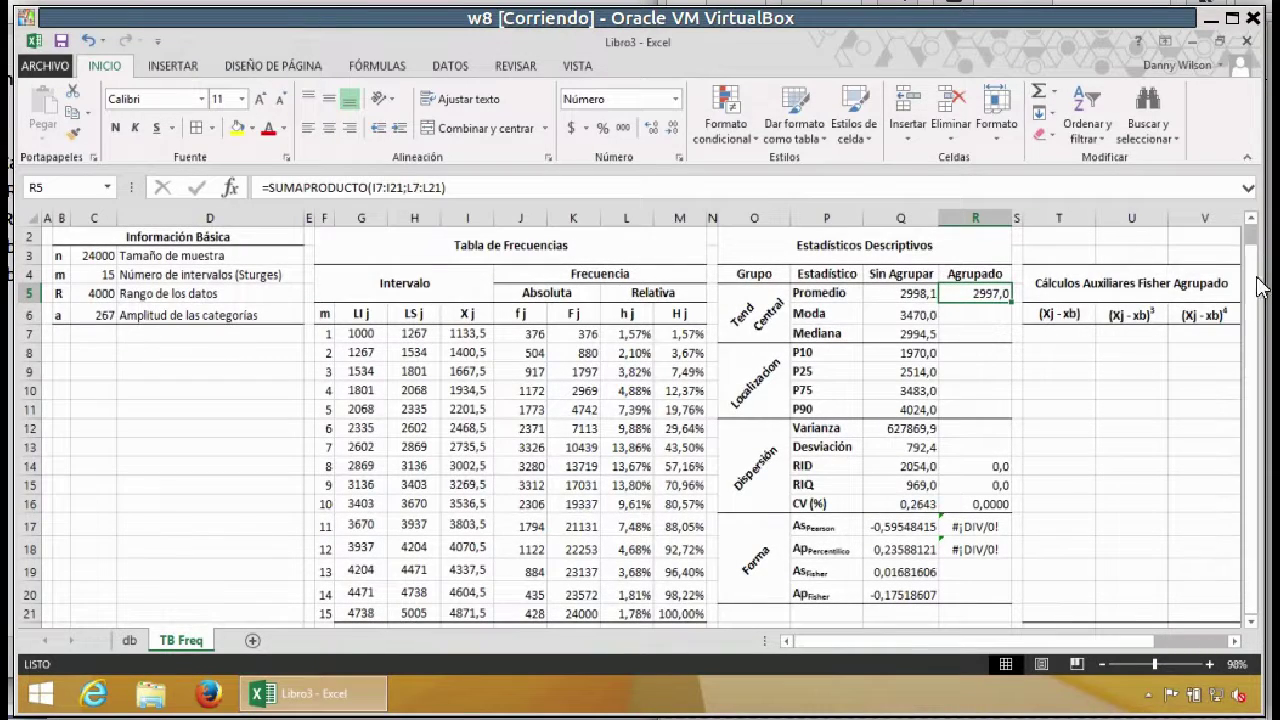
pyautogui.click(971, 317)
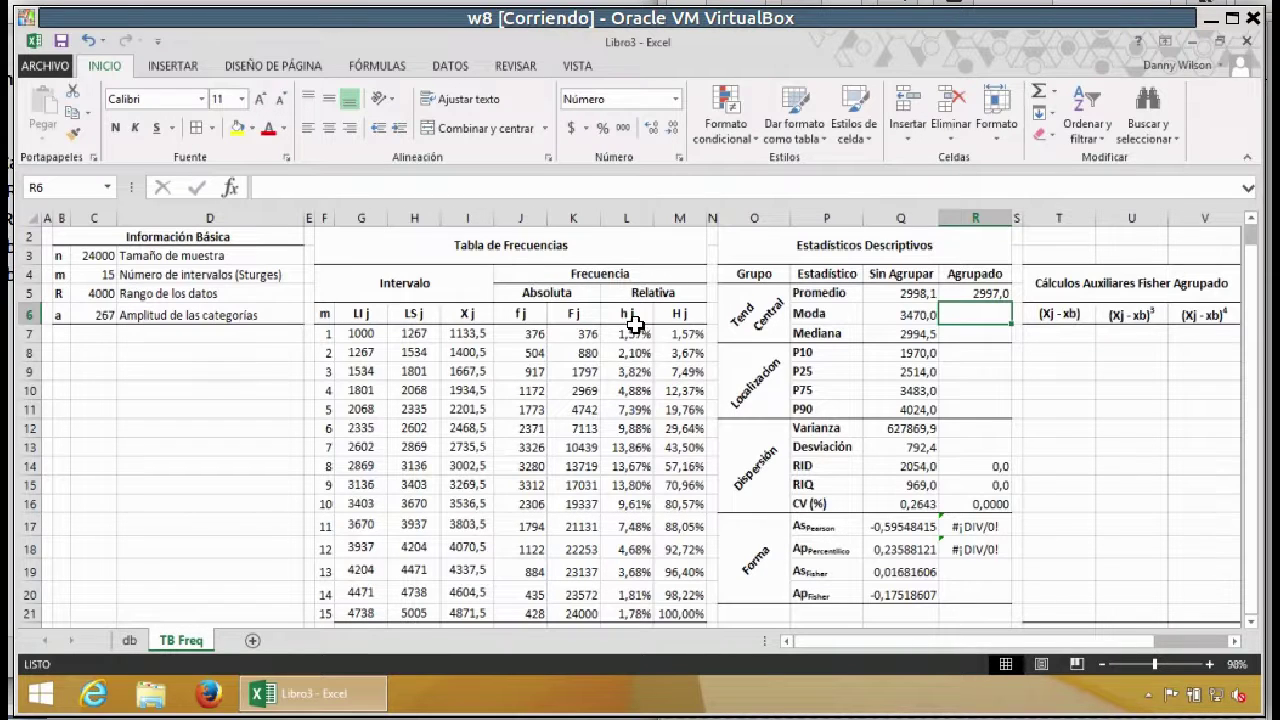
pyautogui.moveTo(632, 338); pyautogui.dragTo(632, 618)
pyautogui.click(620, 467)
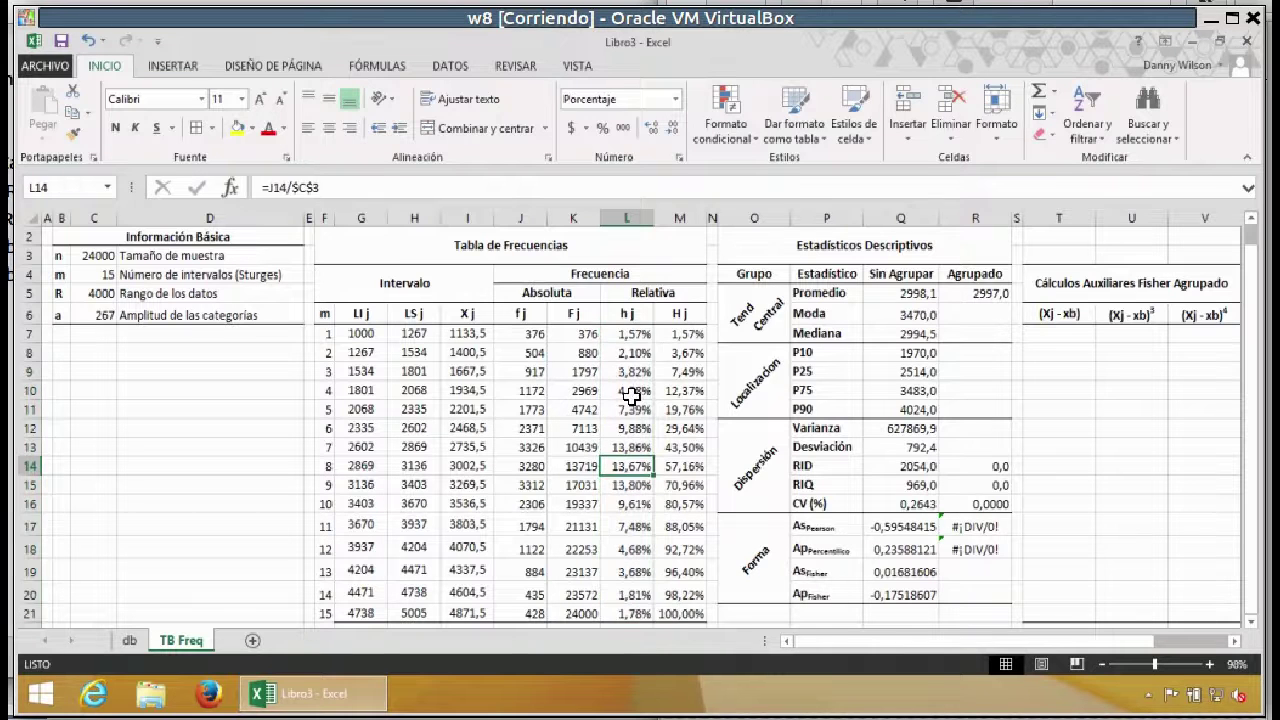
# Step: Begin the grouped Moda formula in R6 from interval 7's lower limit and frequency difference: =G13+(J13-J12
pyautogui.click(625, 449)
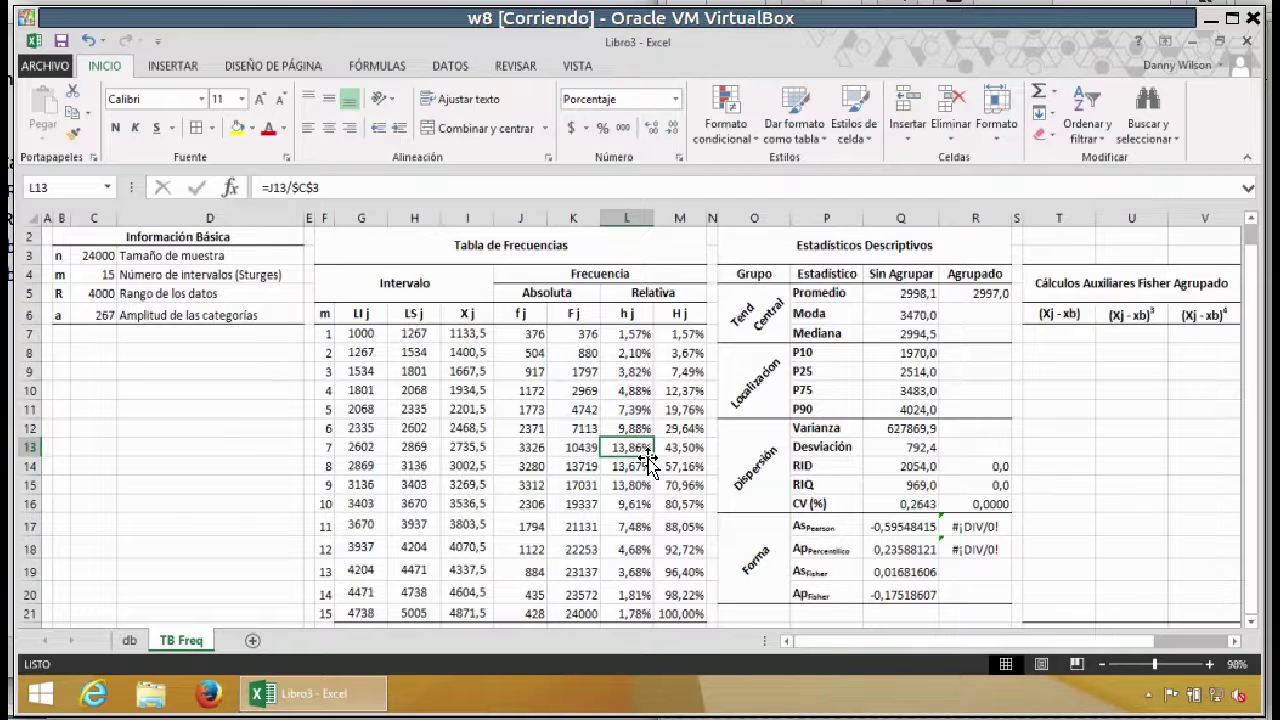
pyautogui.moveTo(330, 447); pyautogui.dragTo(680, 447)
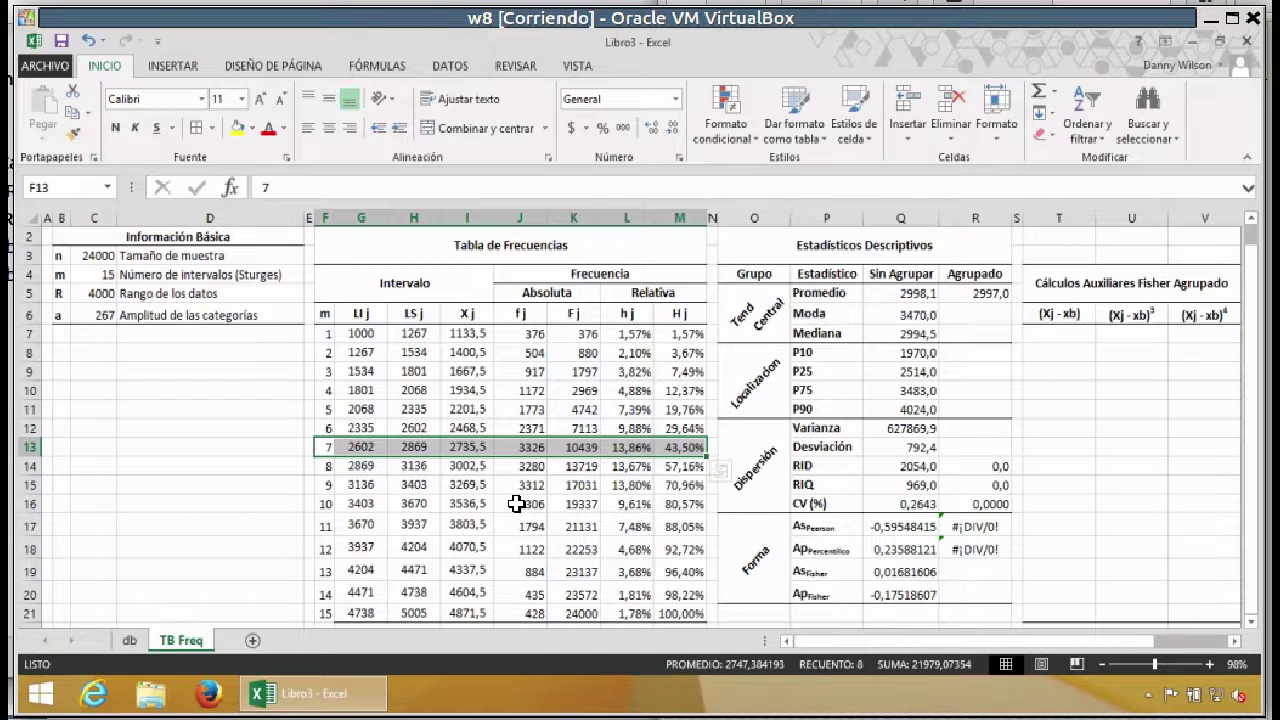
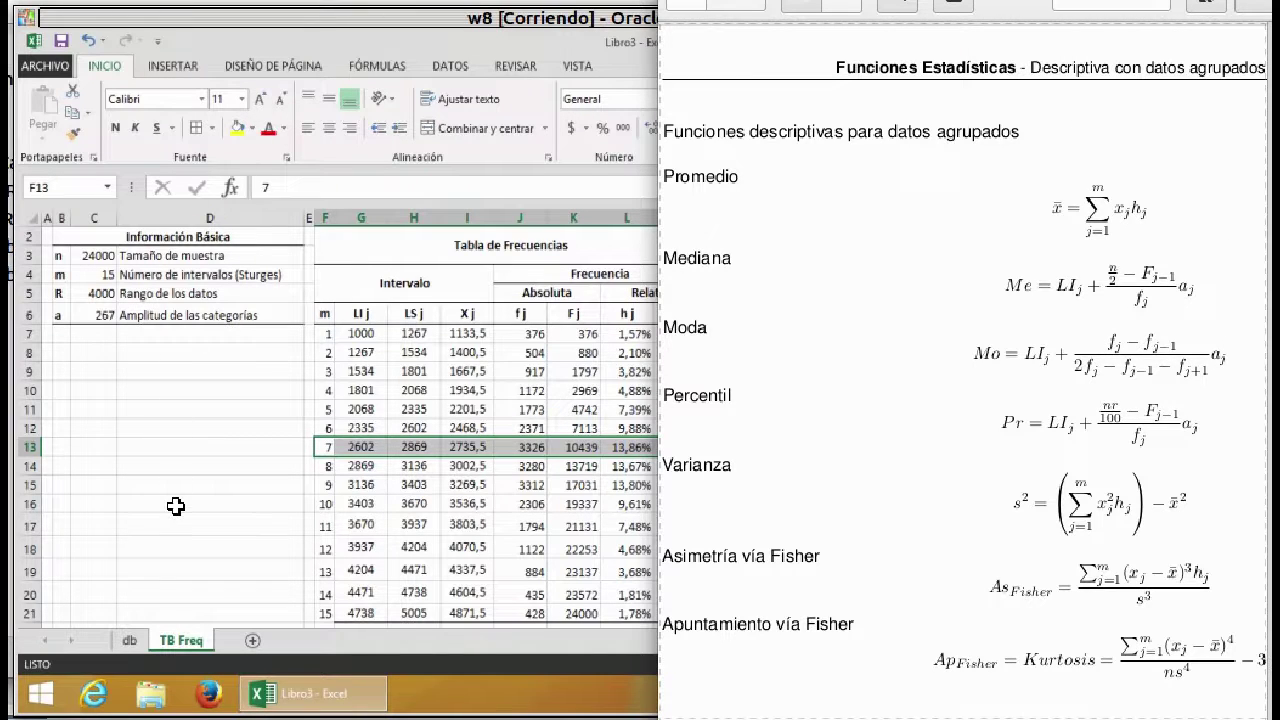
pyautogui.click(361, 447)
pyautogui.click(950, 318)
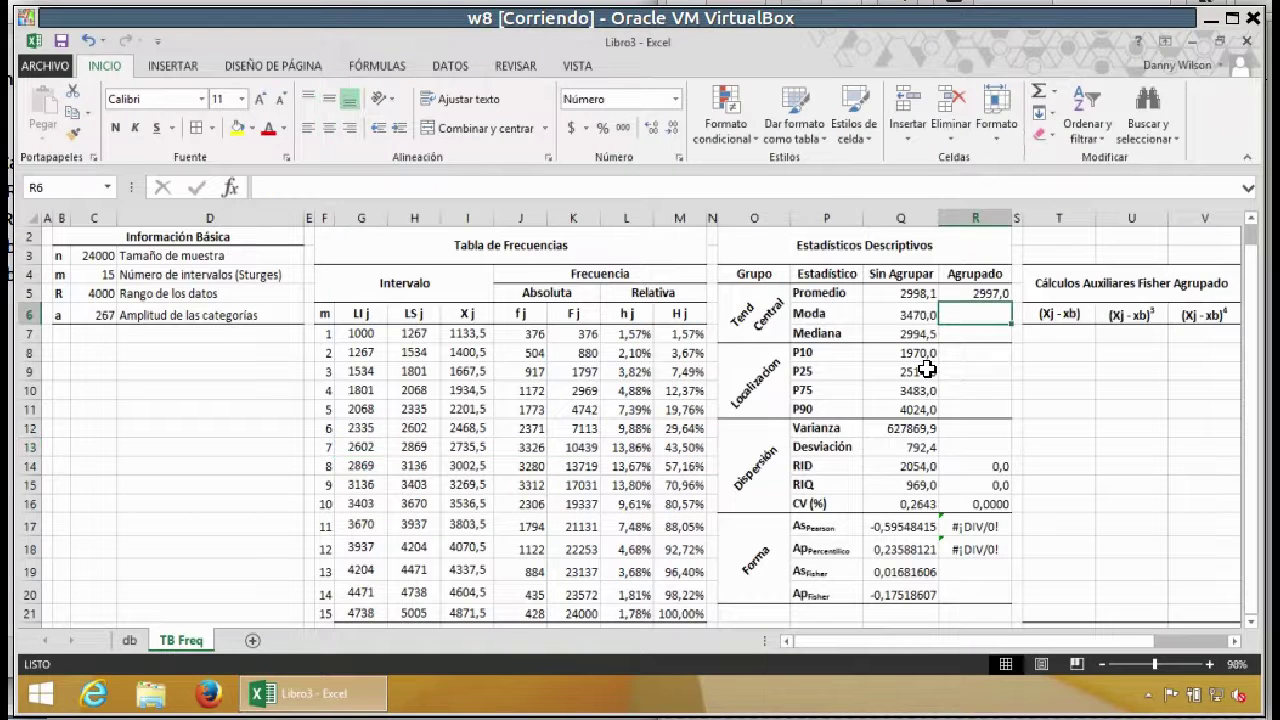
pyautogui.write('=')
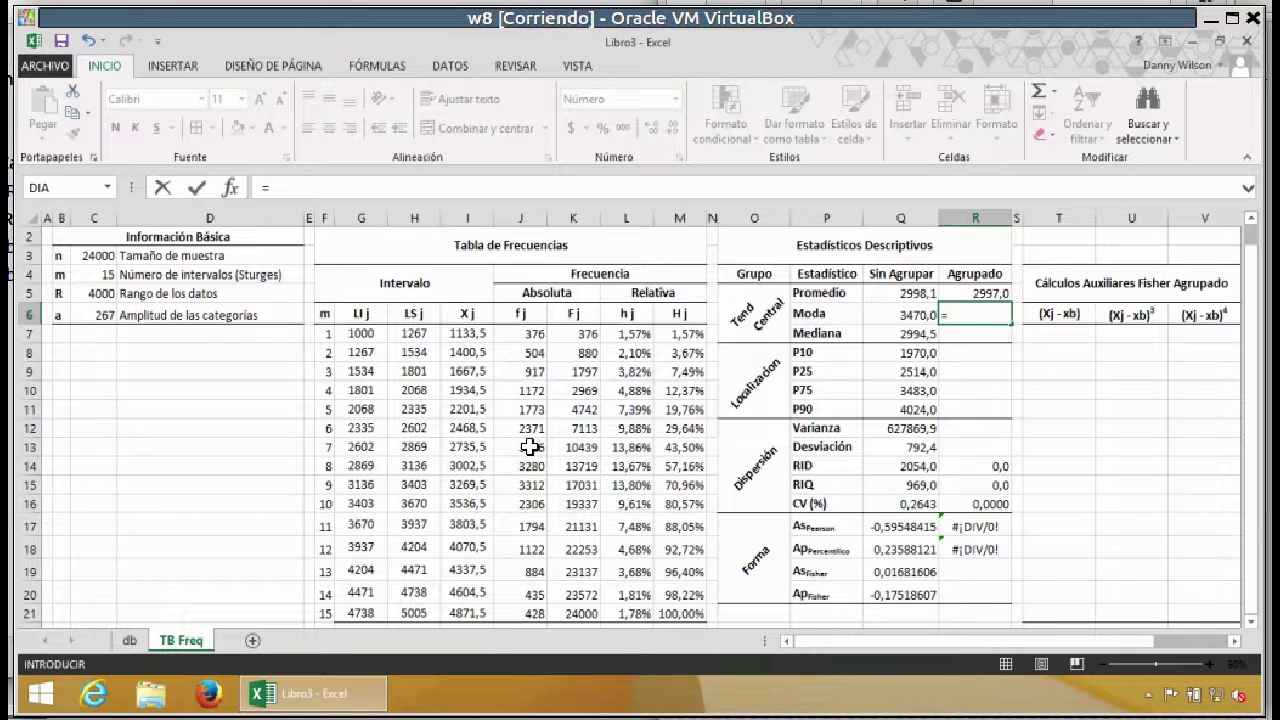
pyautogui.click(366, 447)
pyautogui.write('+(')
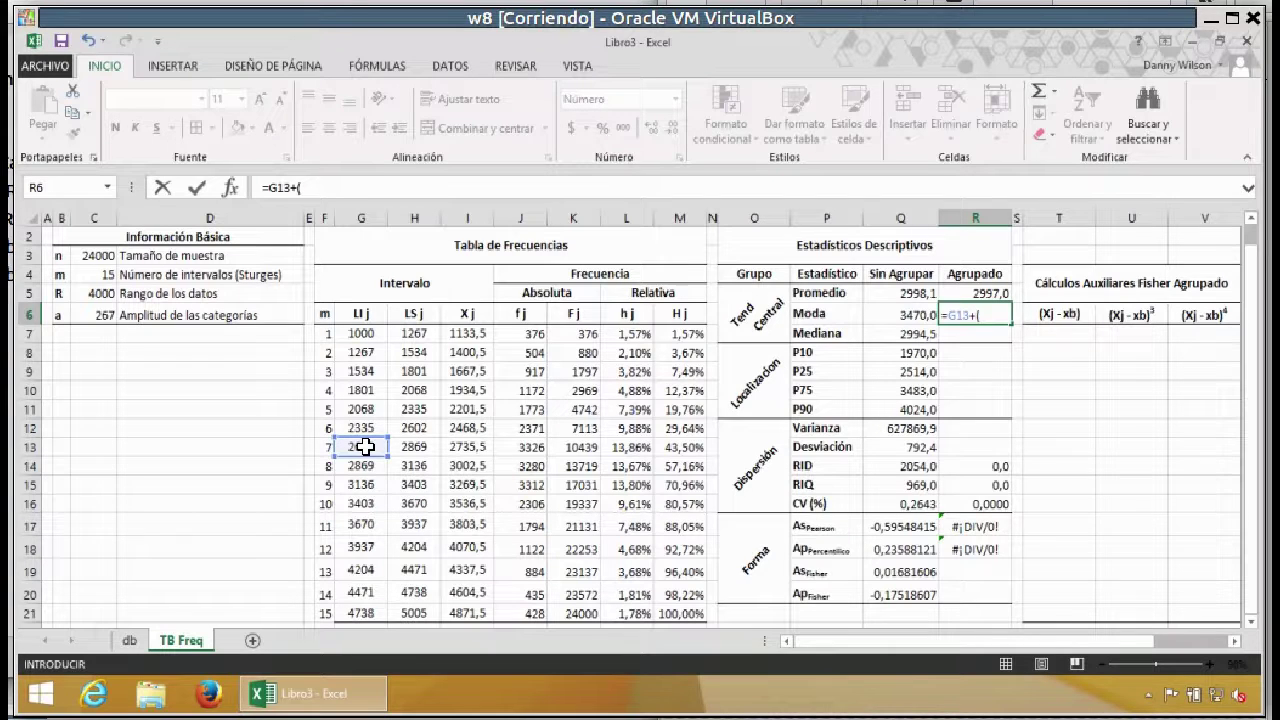
pyautogui.click(515, 446)
pyautogui.write('-')
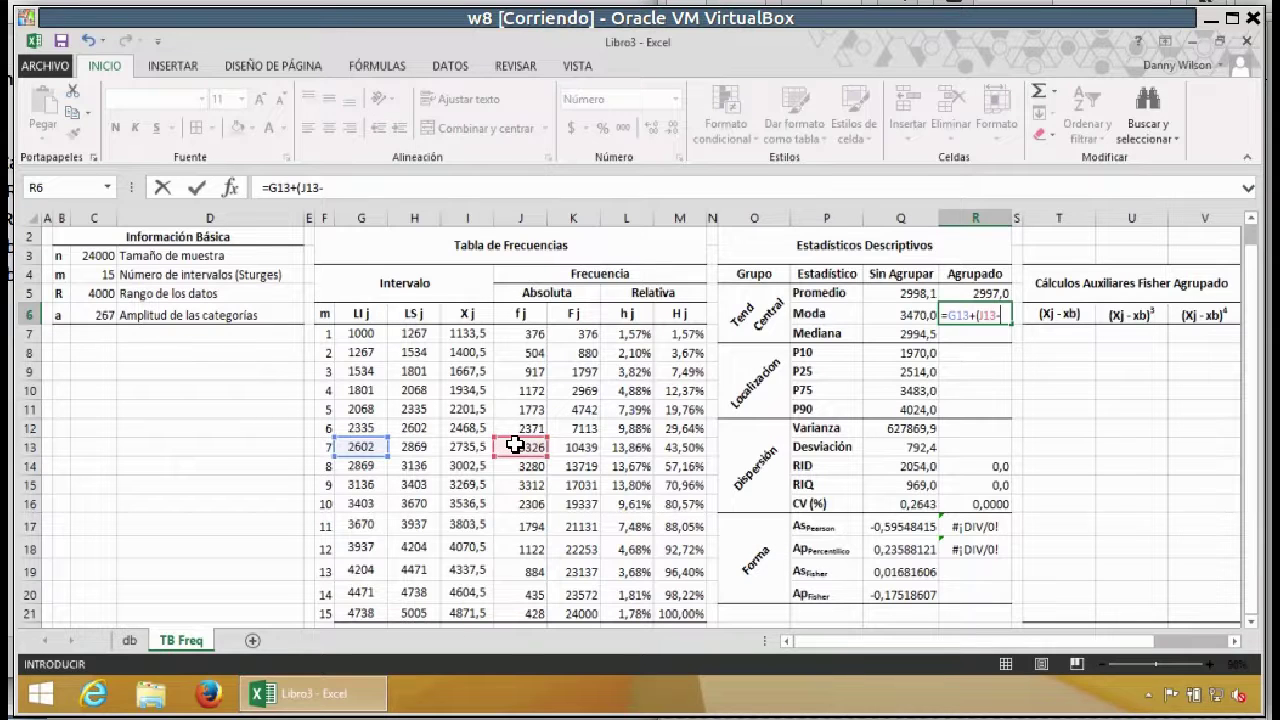
pyautogui.click(517, 426)
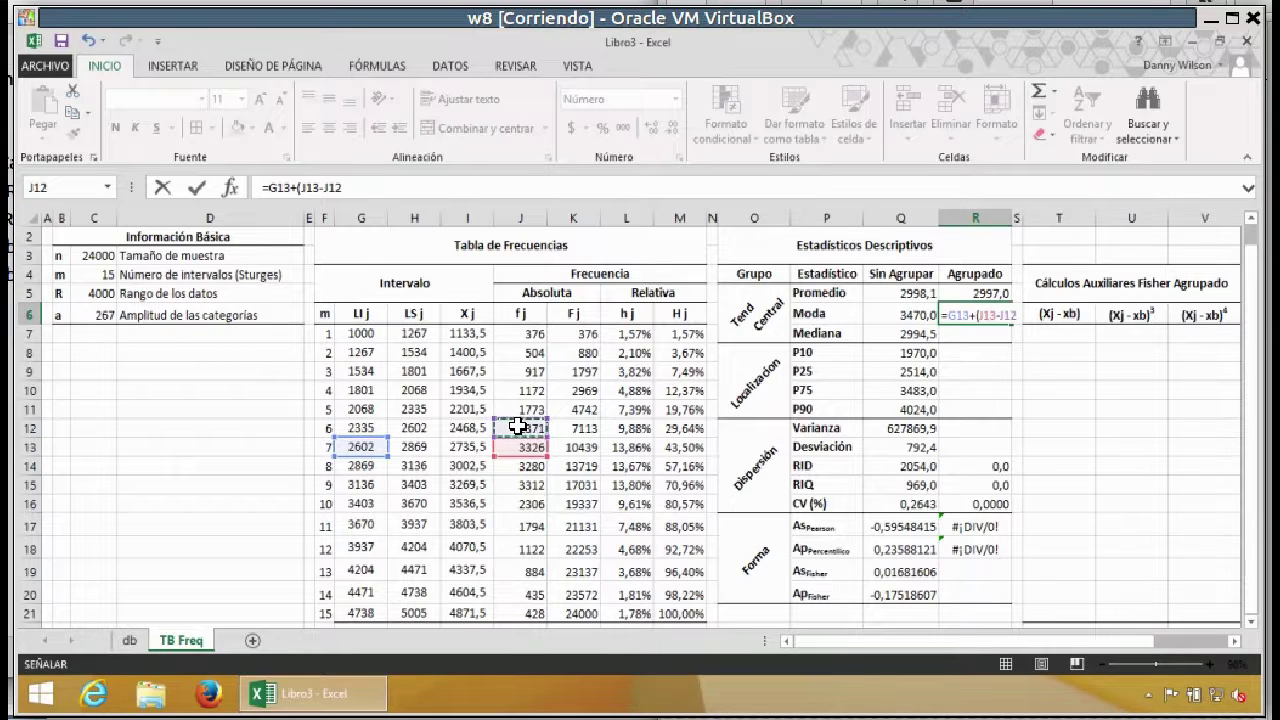
# Step: Complete the grouped Moda formula in R6 with the divisor and class width: )/(2*J13-J12-J14)*C6
pyautogui.write(')/(2')
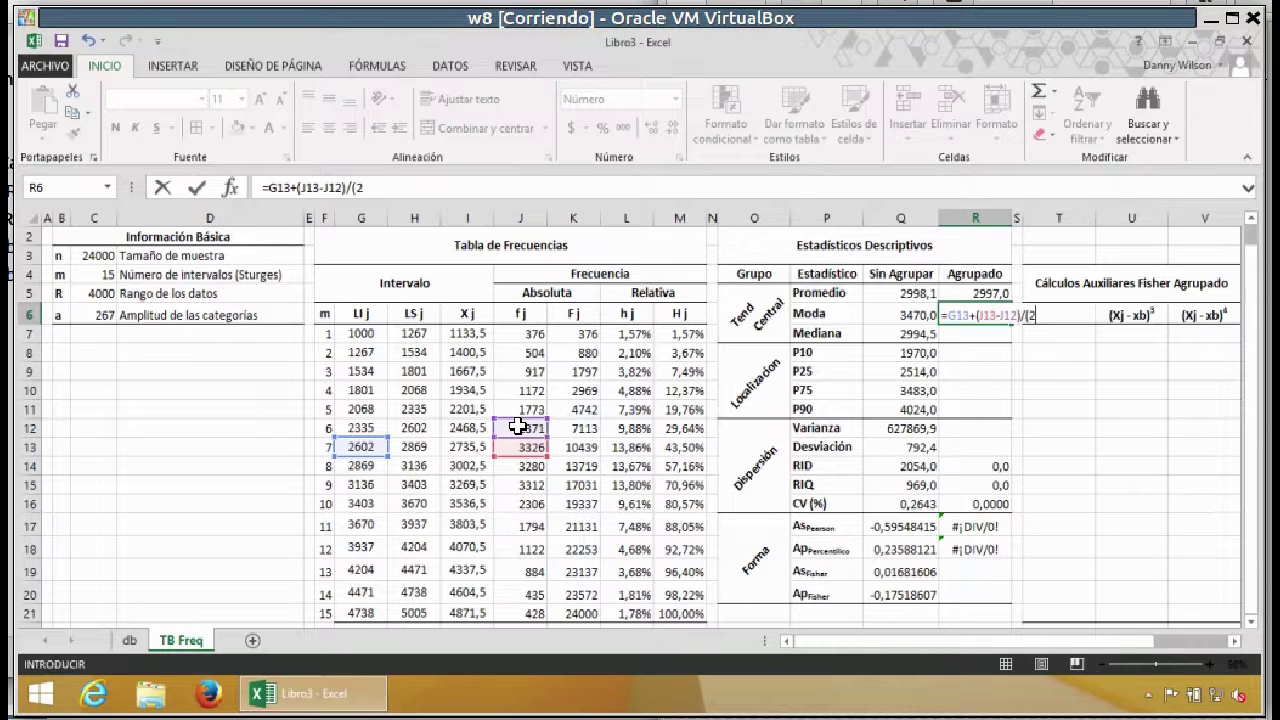
pyautogui.write('*')
pyautogui.click(520, 449)
pyautogui.write('-')
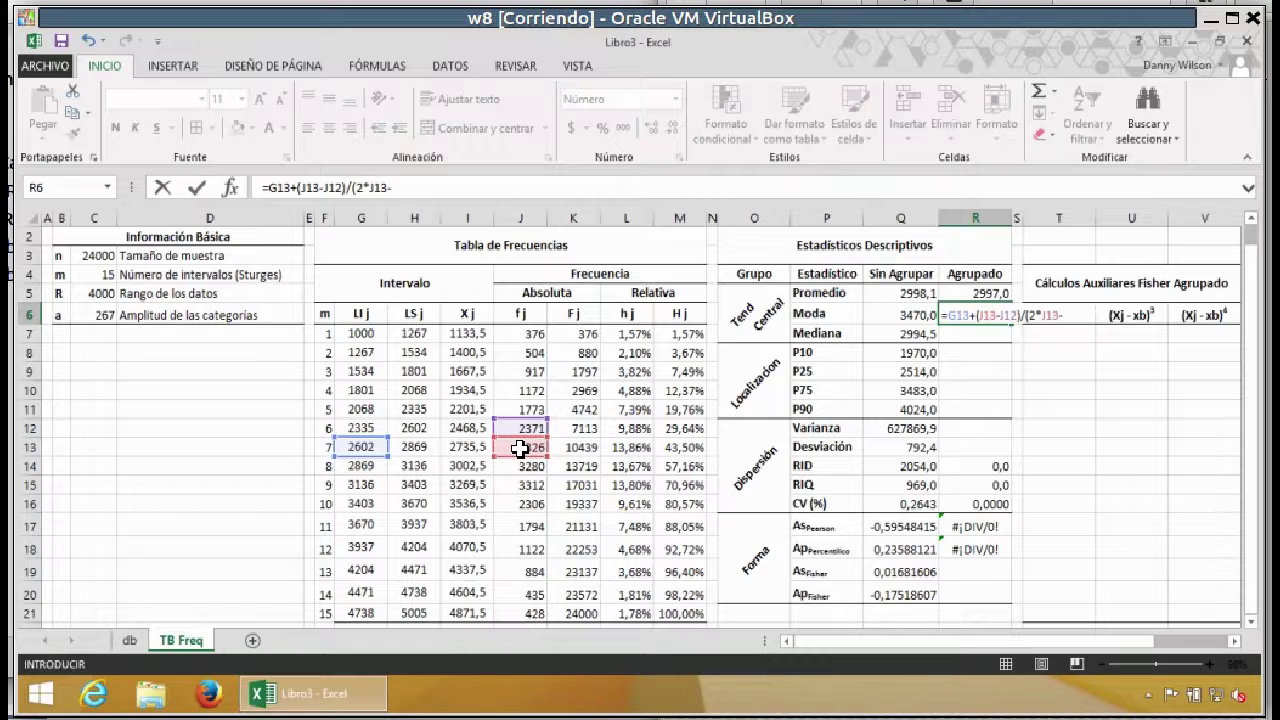
pyautogui.click(520, 427)
pyautogui.write('-')
pyautogui.click(523, 469)
pyautogui.write(')*')
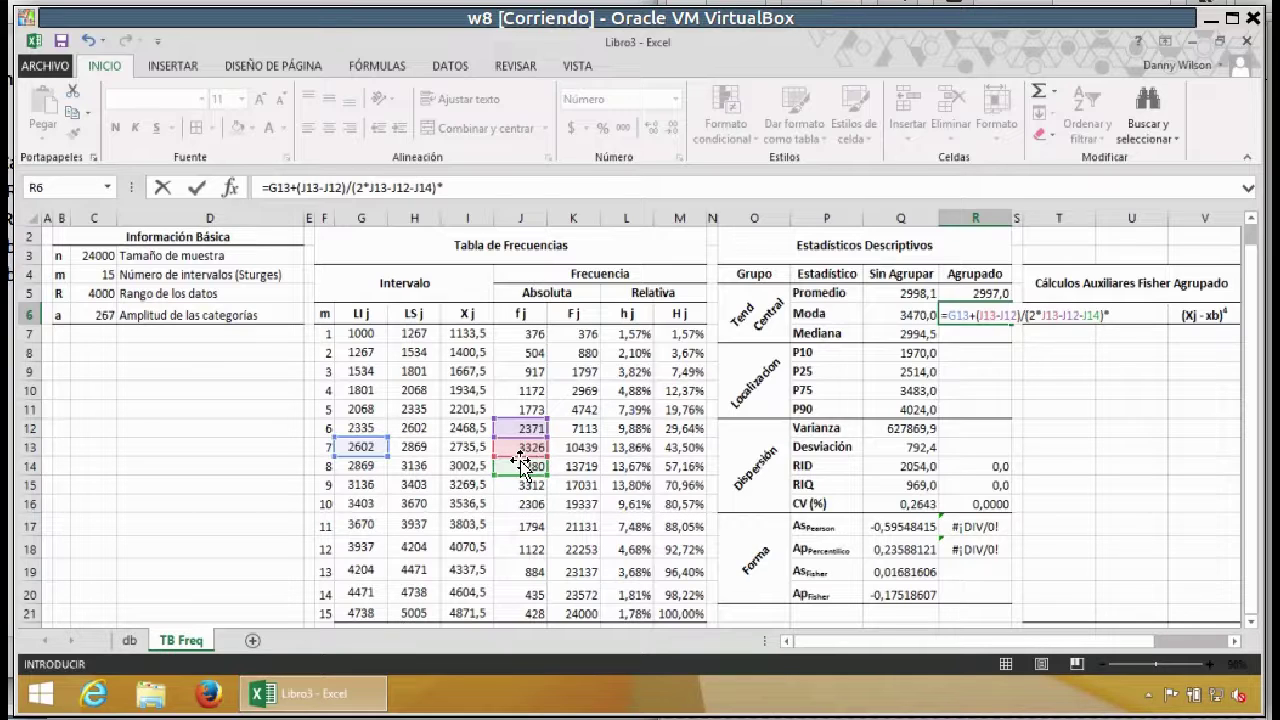
pyautogui.click(93, 315)
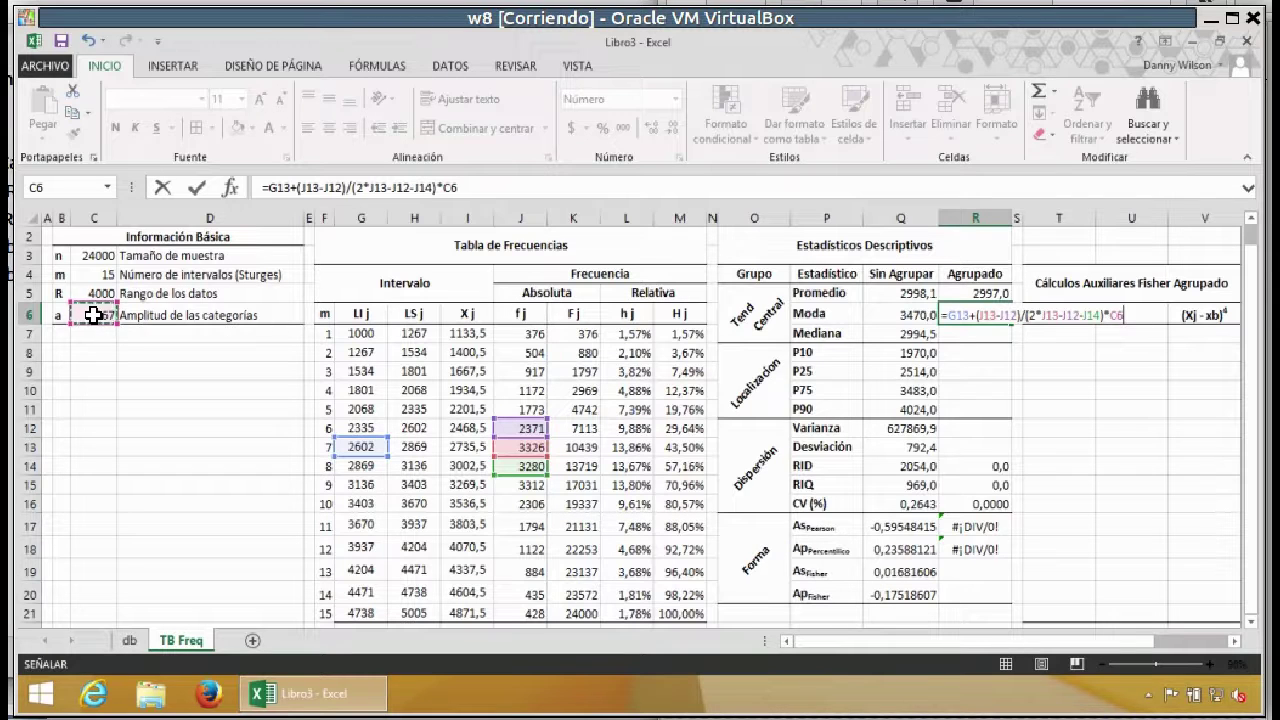
pyautogui.press('Return')
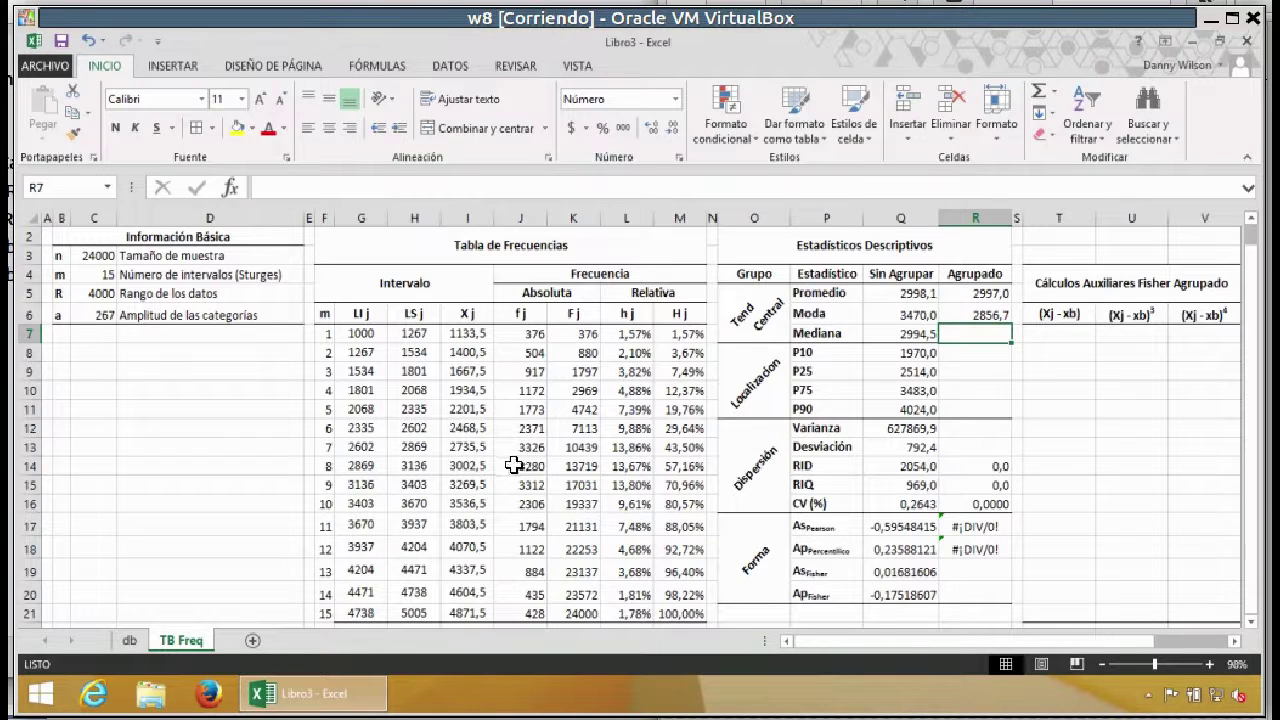
# Step: Check the grouped median formula and the cumulative relative frequencies H j to identify the median interval
pyautogui.click(640, 446)
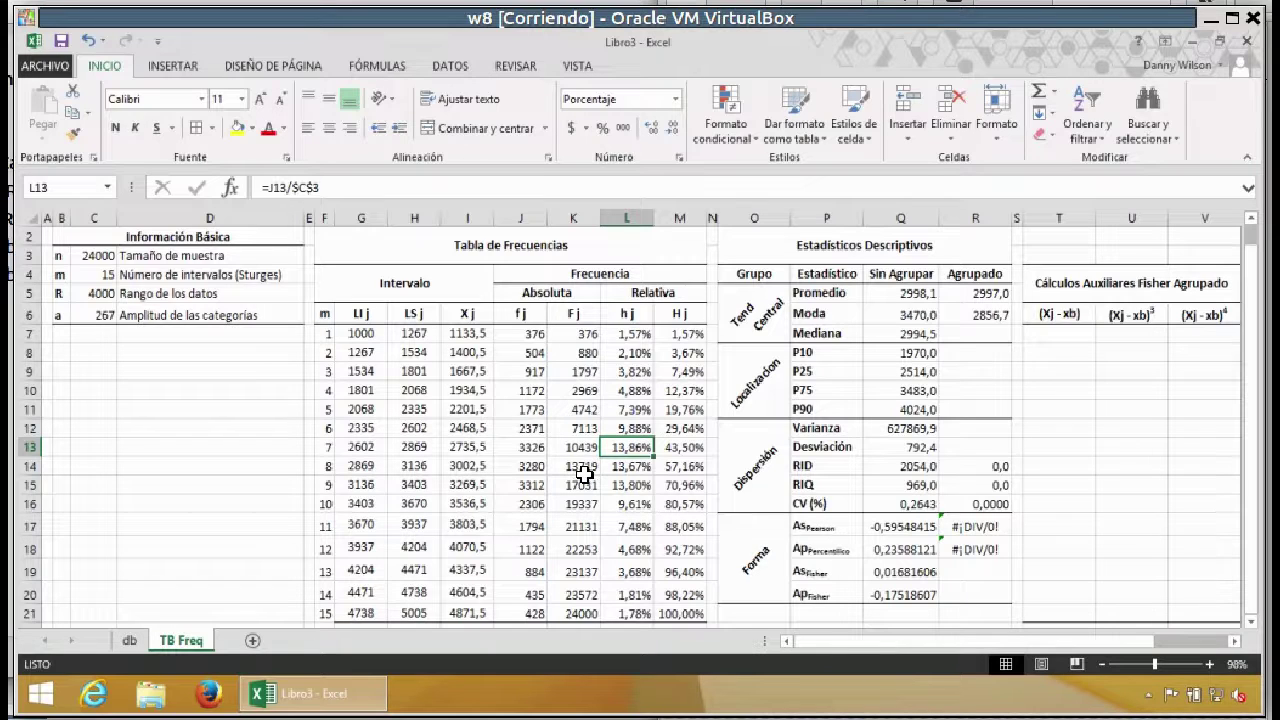
pyautogui.click(957, 335)
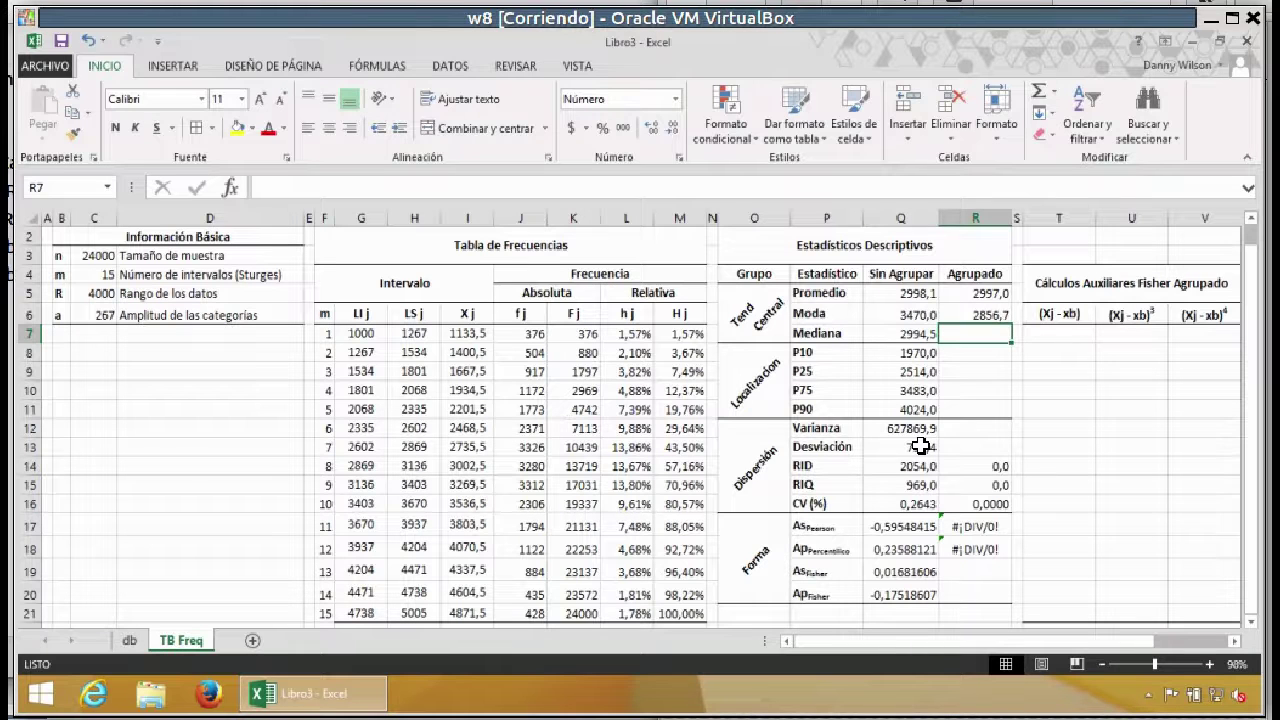
pyautogui.click(276, 718)
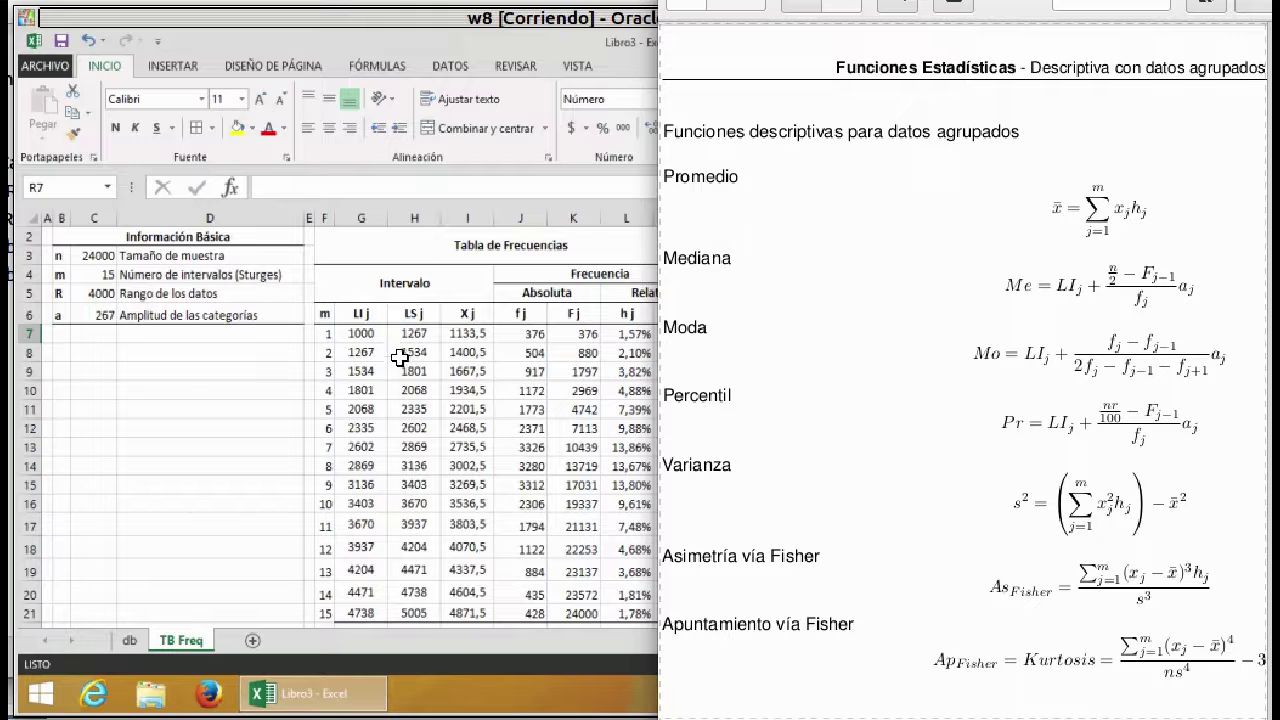
pyautogui.click(399, 434)
pyautogui.click(365, 468)
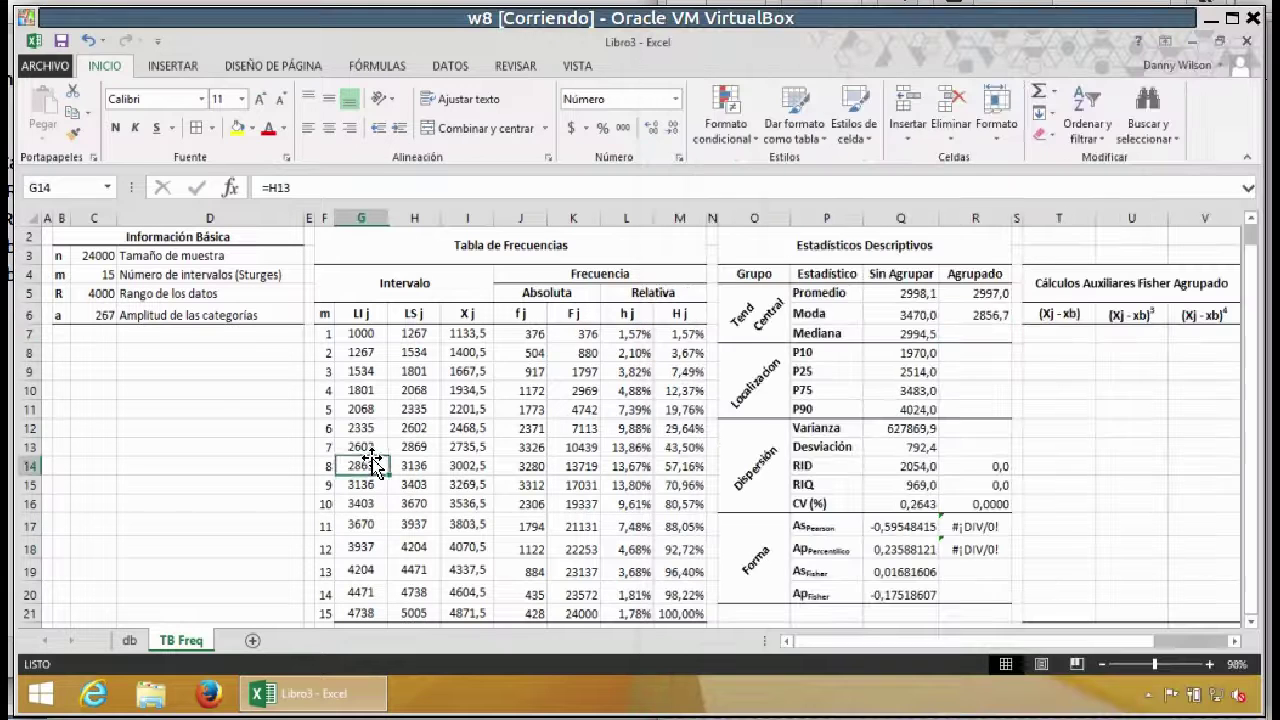
pyautogui.click(682, 332)
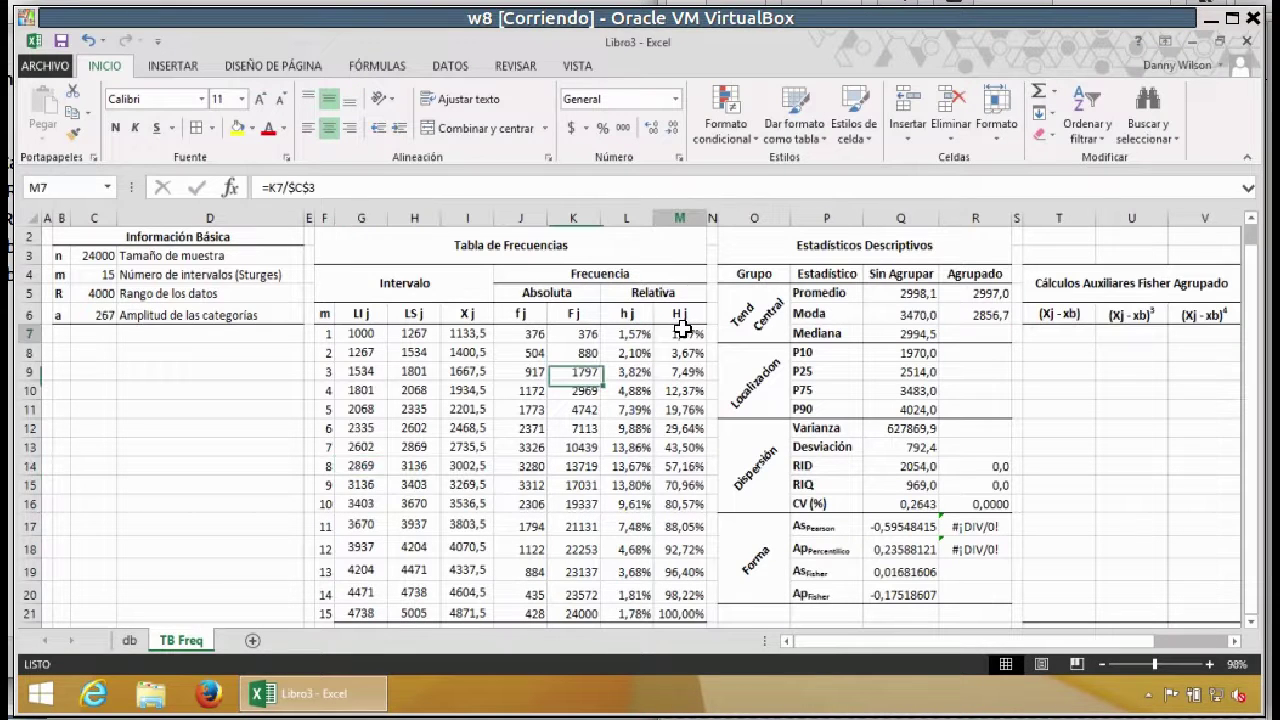
pyautogui.moveTo(680, 330); pyautogui.dragTo(718, 616)
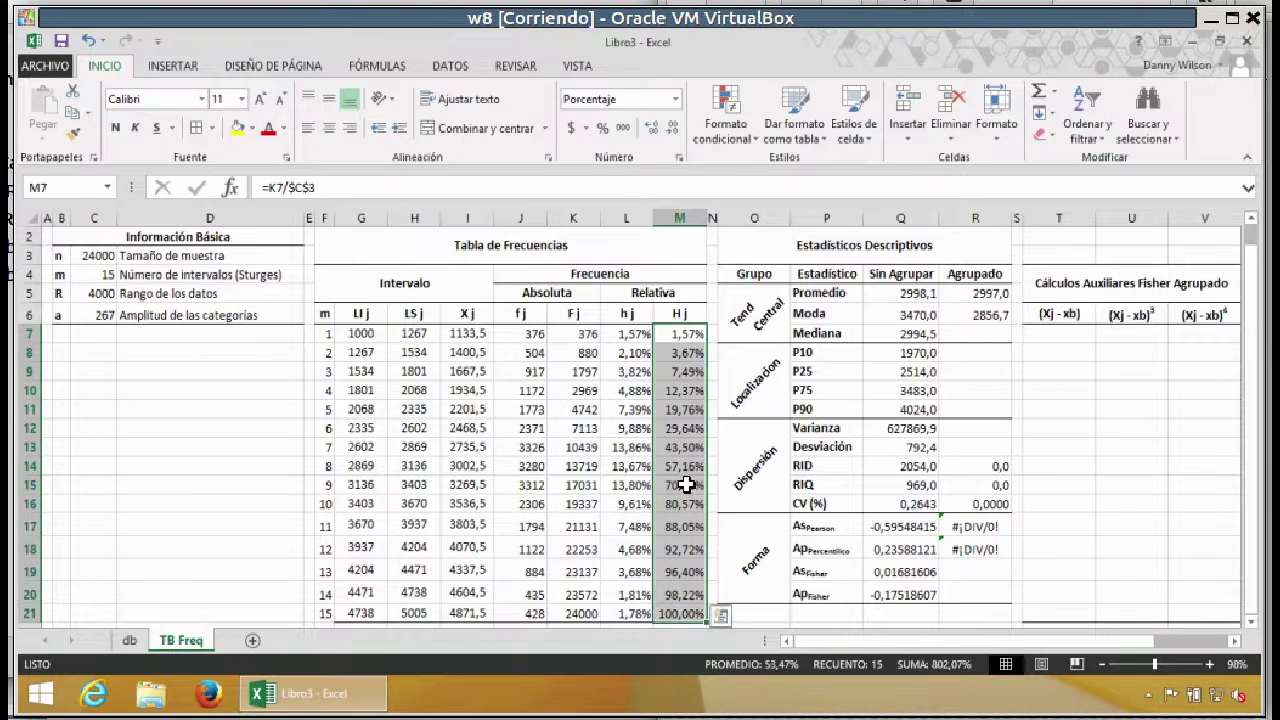
pyautogui.click(686, 333)
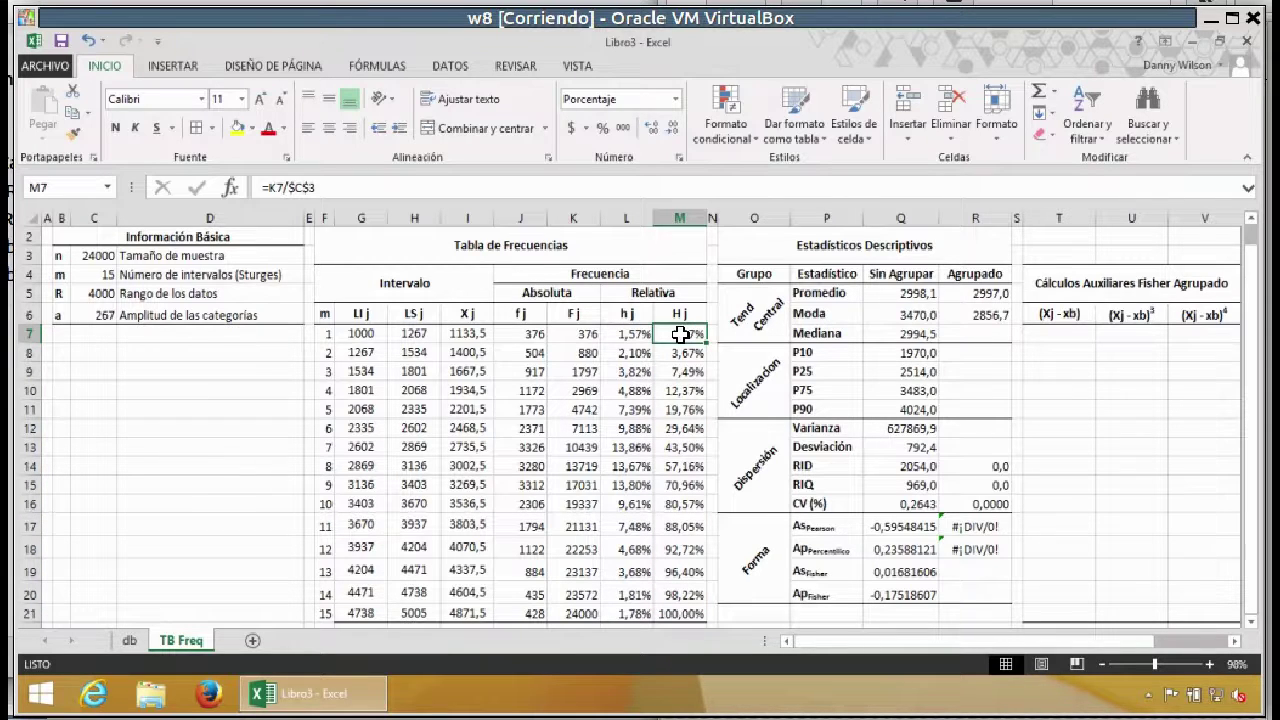
pyautogui.click(684, 467)
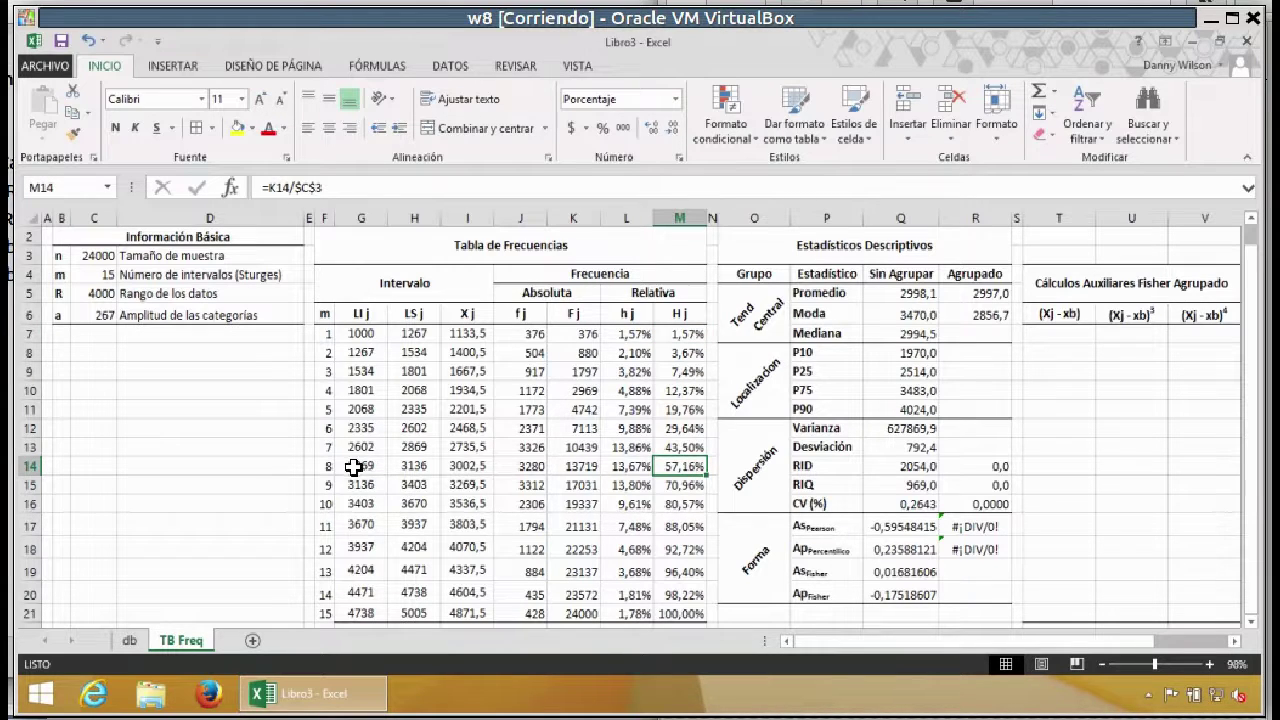
# Step: Enter the grouped Mediana formula =G14+(C3/2-K13)/J14*C6 in R7
pyautogui.click(980, 333)
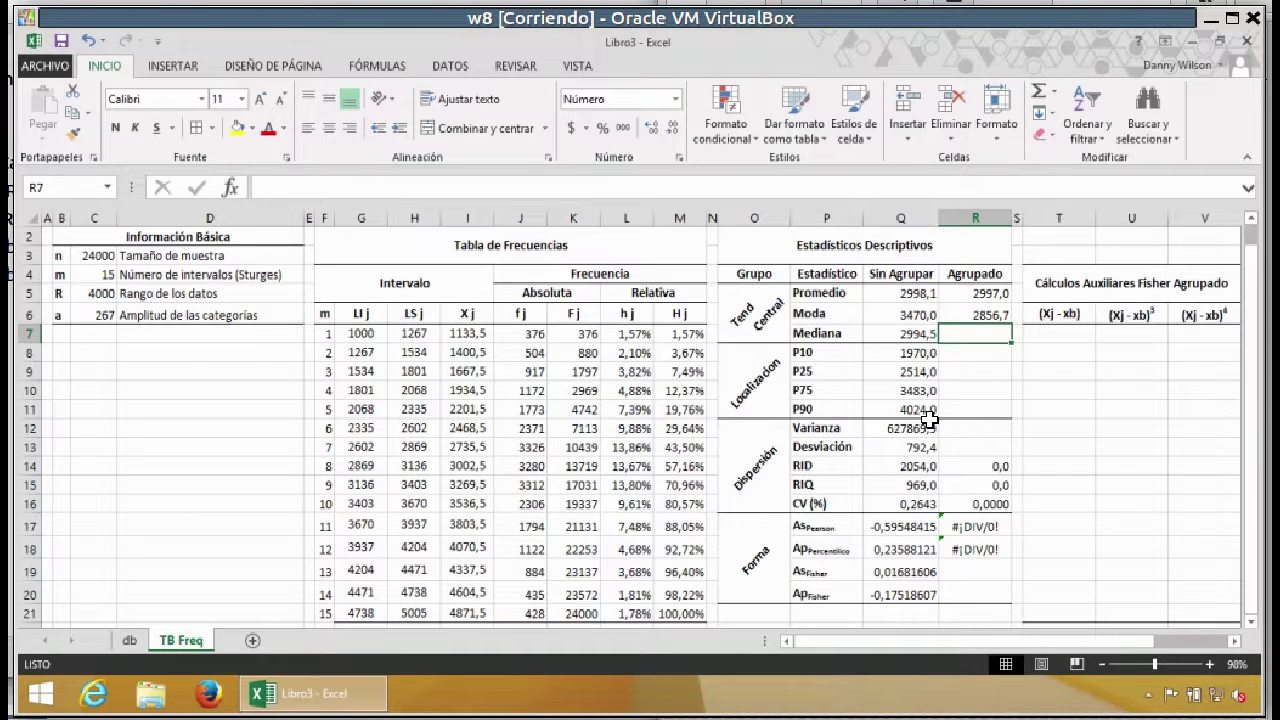
pyautogui.write('=')
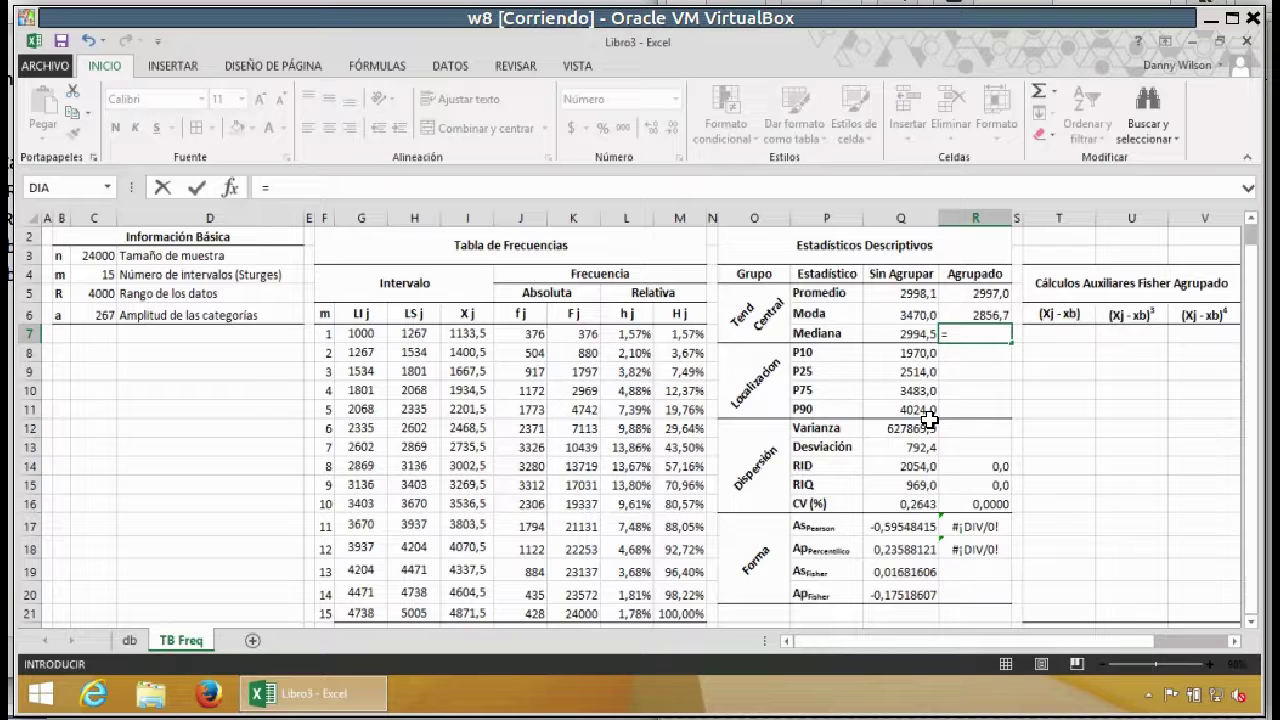
pyautogui.click(361, 466)
pyautogui.write('+(')
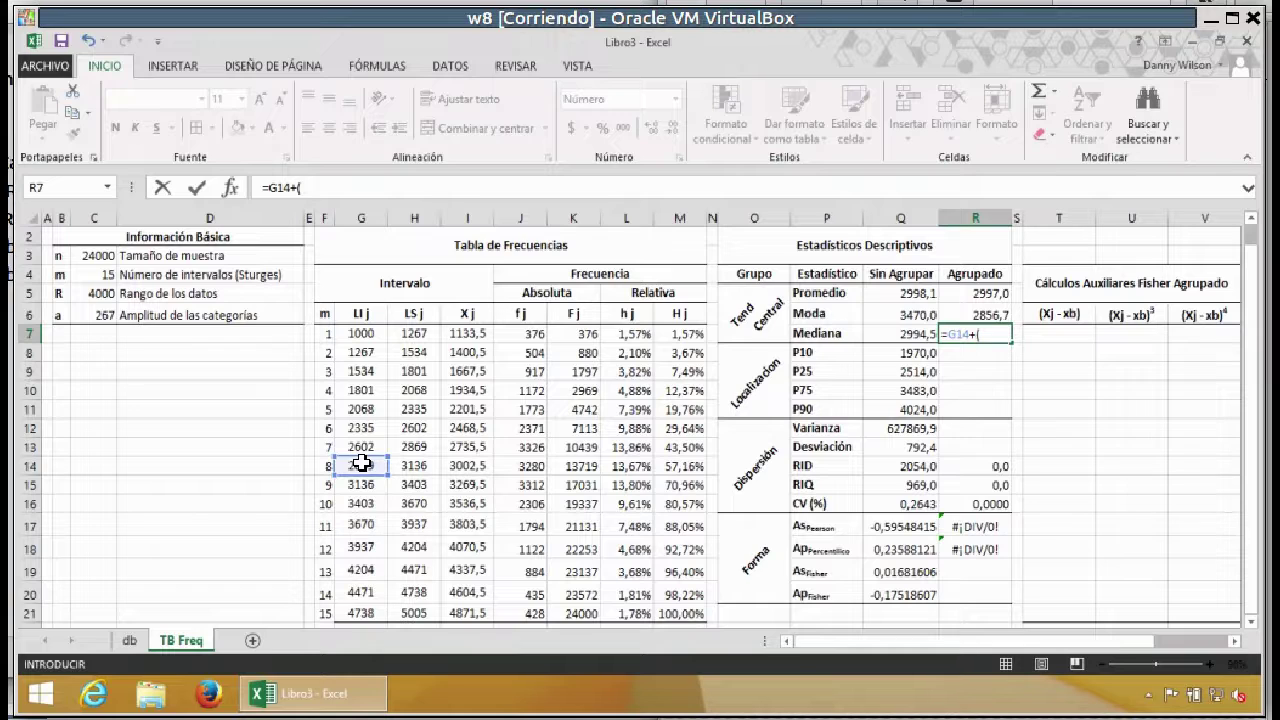
pyautogui.click(90, 256)
pyautogui.write('/2-')
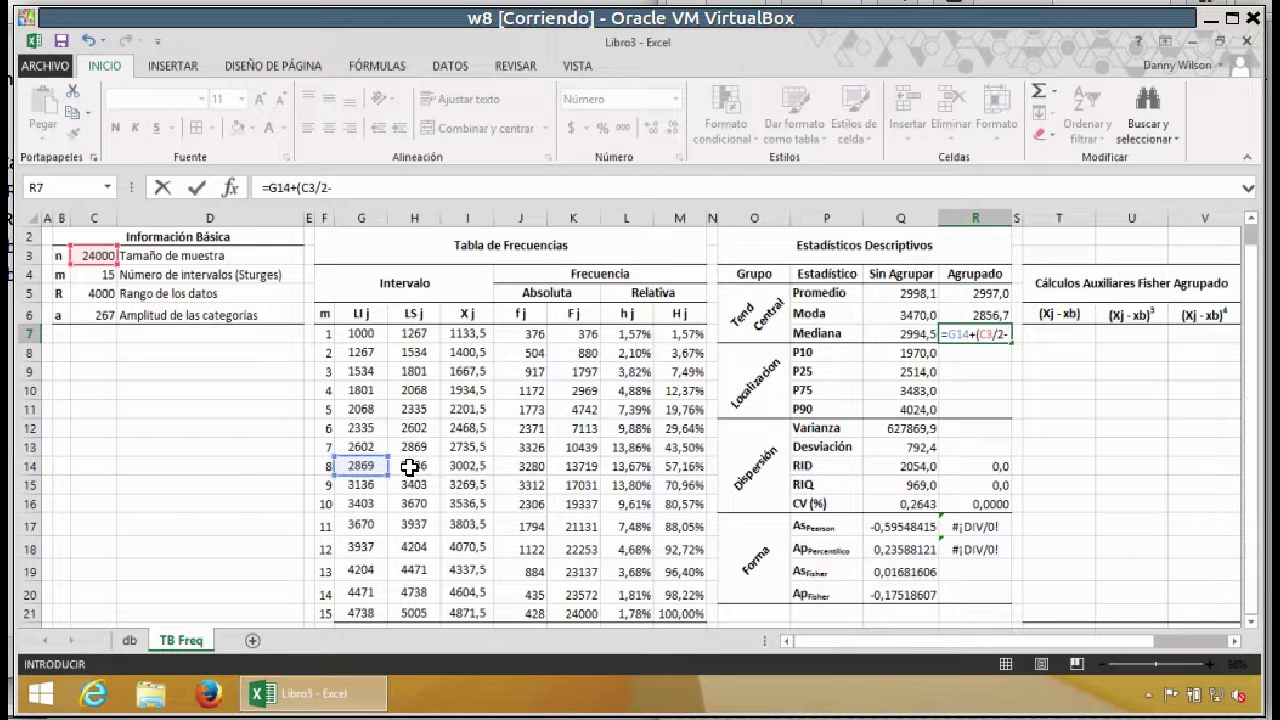
pyautogui.click(578, 446)
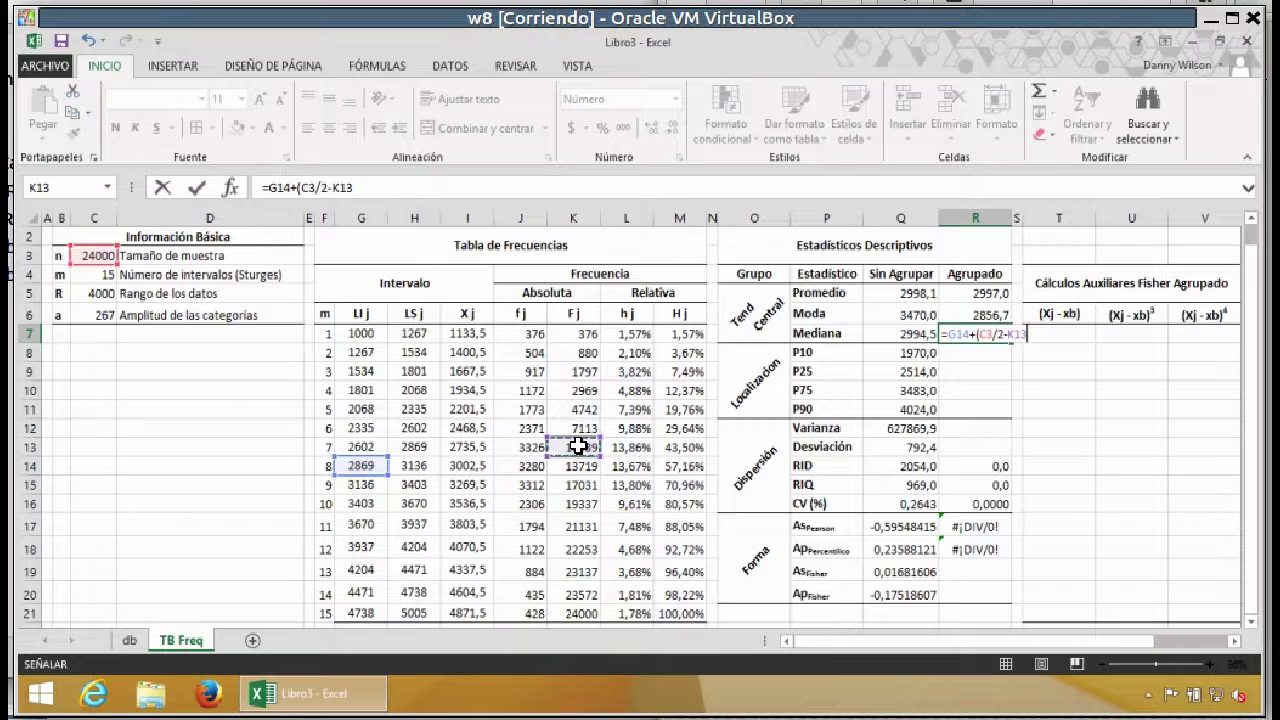
pyautogui.write(')/')
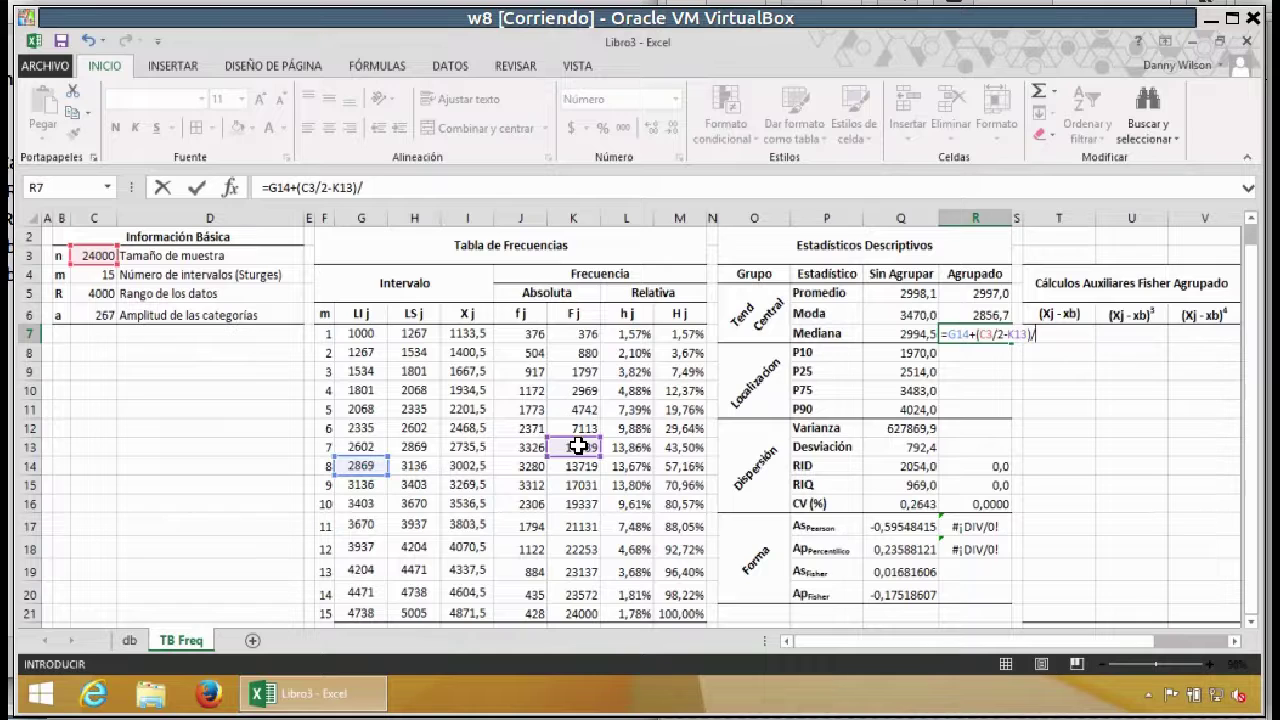
pyautogui.click(519, 468)
pyautogui.write('*')
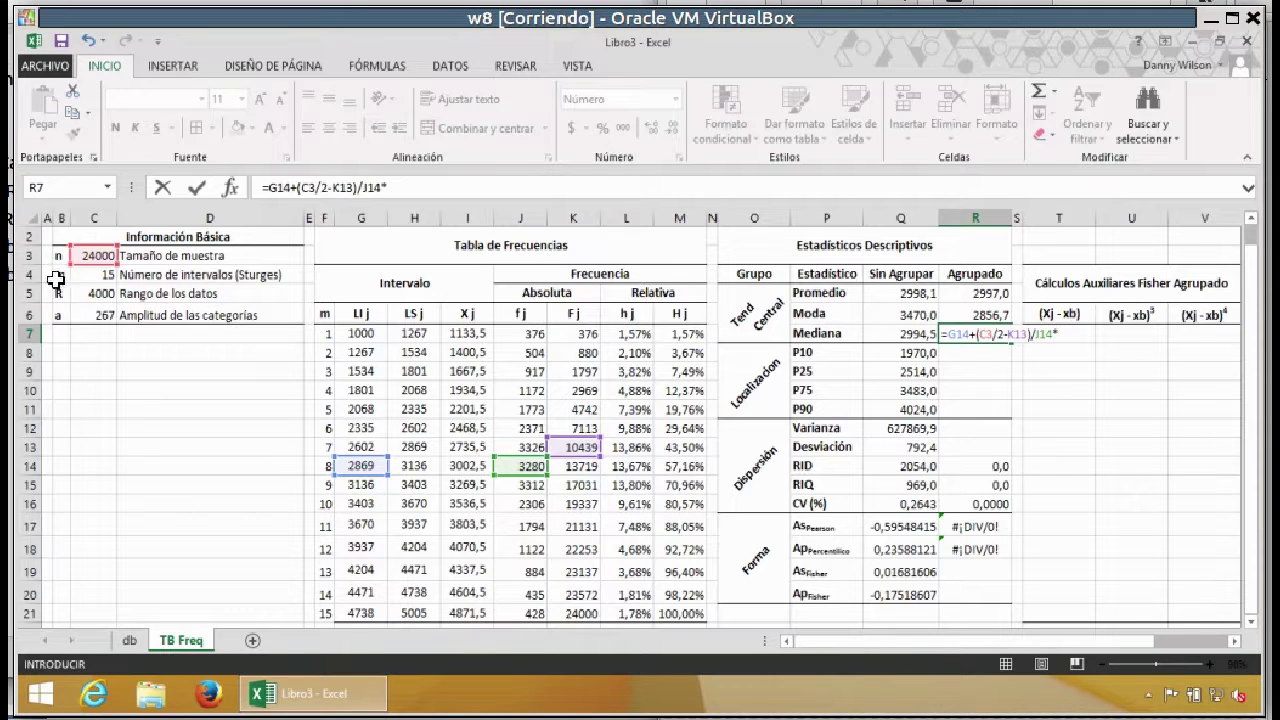
pyautogui.click(95, 315)
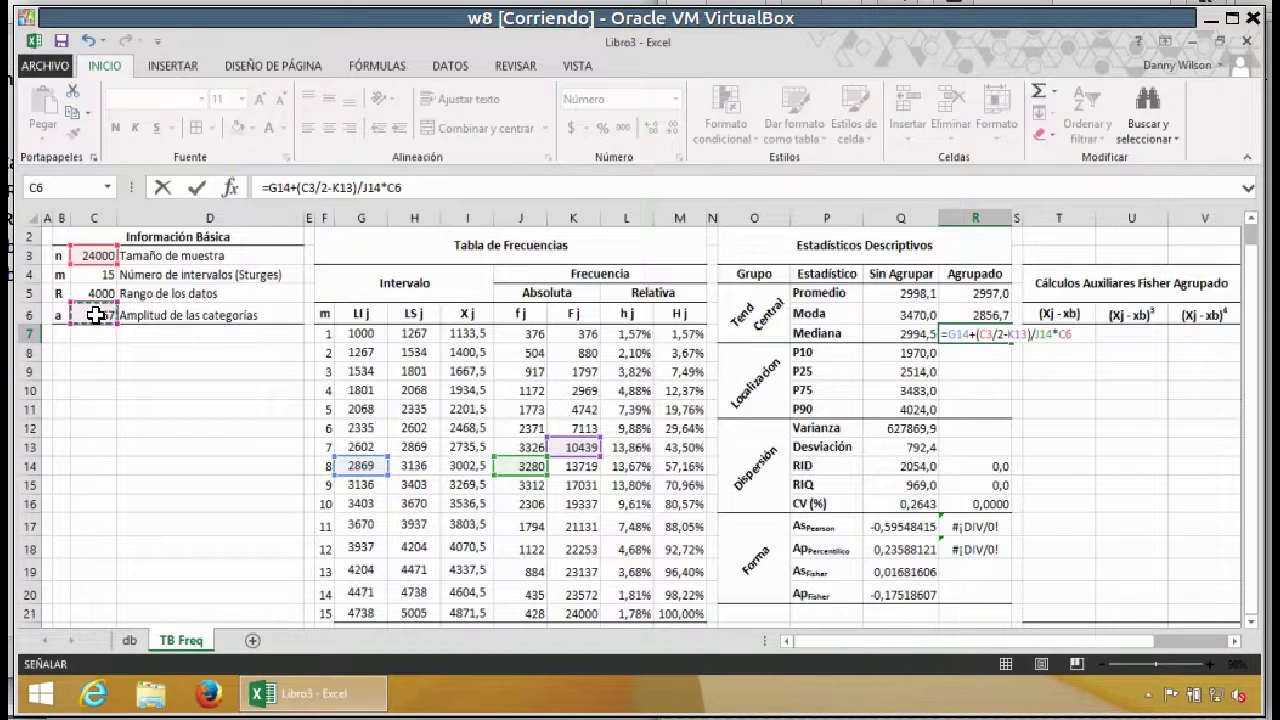
pyautogui.press('Return')
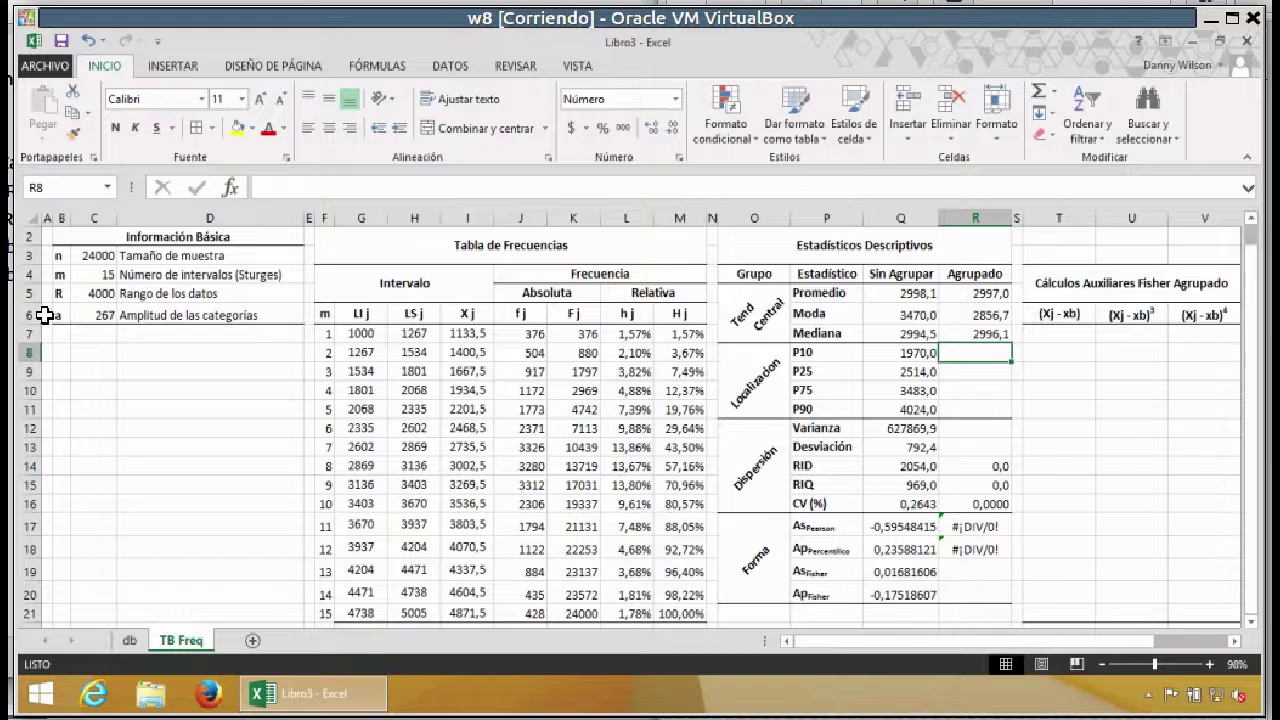
# Step: Compare the ungrouped and grouped Mediana values in Q7 and R7, ending on the grouped P10 cell R8
pyautogui.click(962, 335)
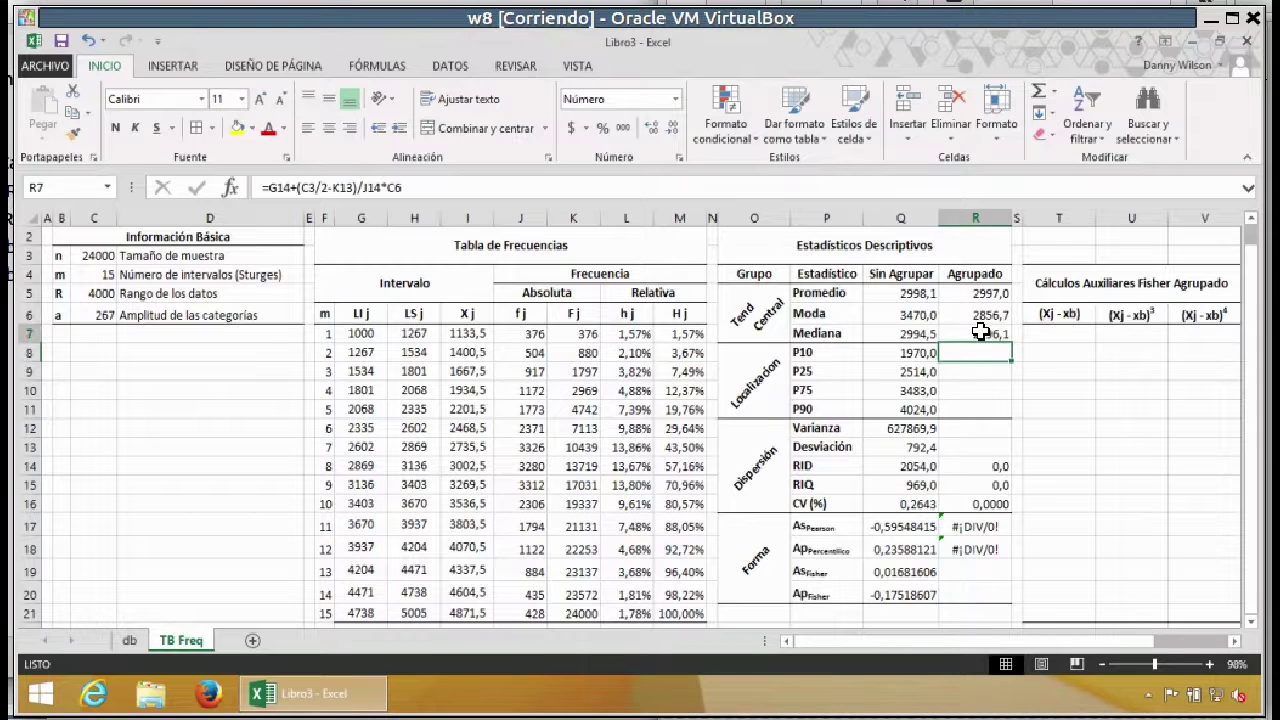
pyautogui.click(895, 334)
pyautogui.moveTo(895, 334); pyautogui.dragTo(958, 338)
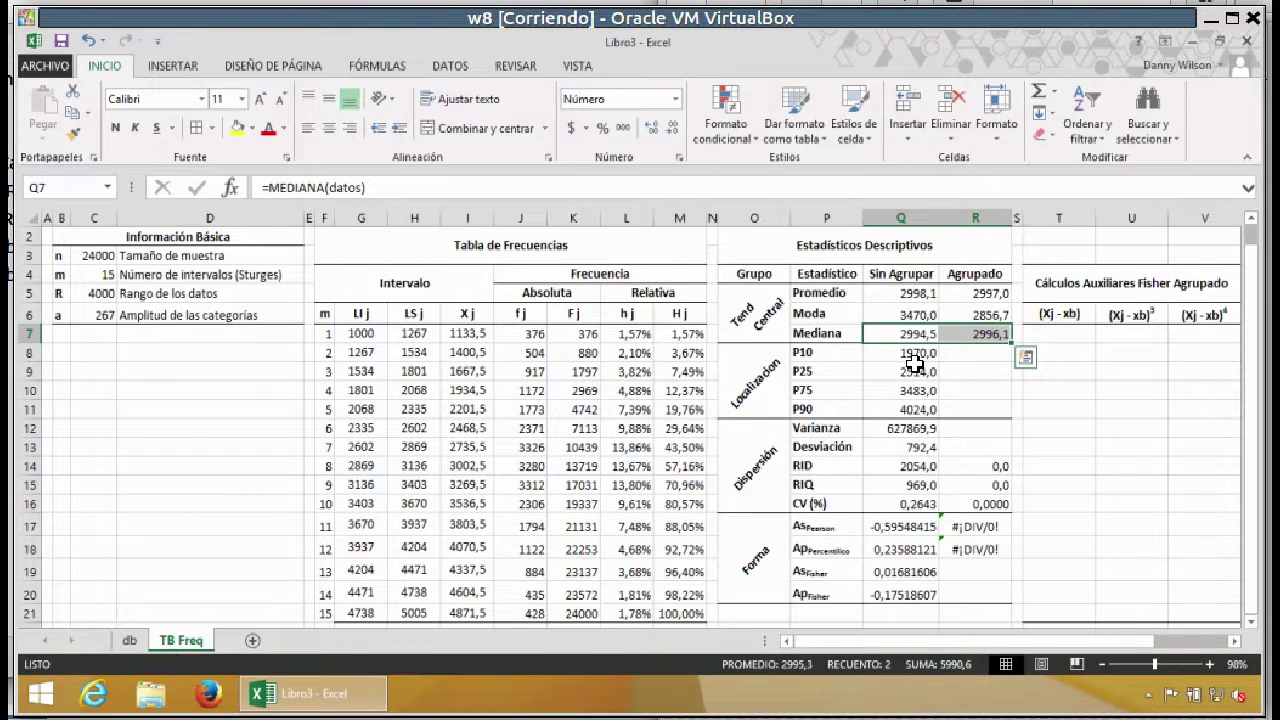
pyautogui.click(990, 338)
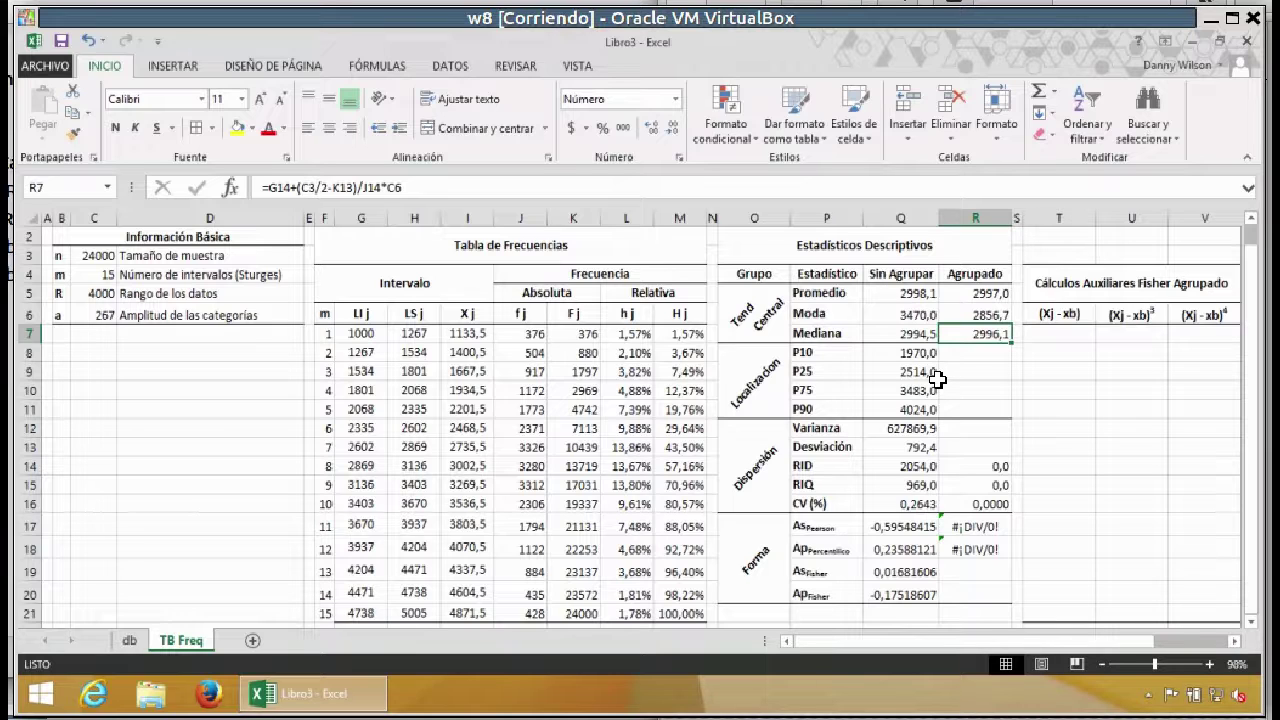
pyautogui.moveTo(922, 338); pyautogui.dragTo(956, 336)
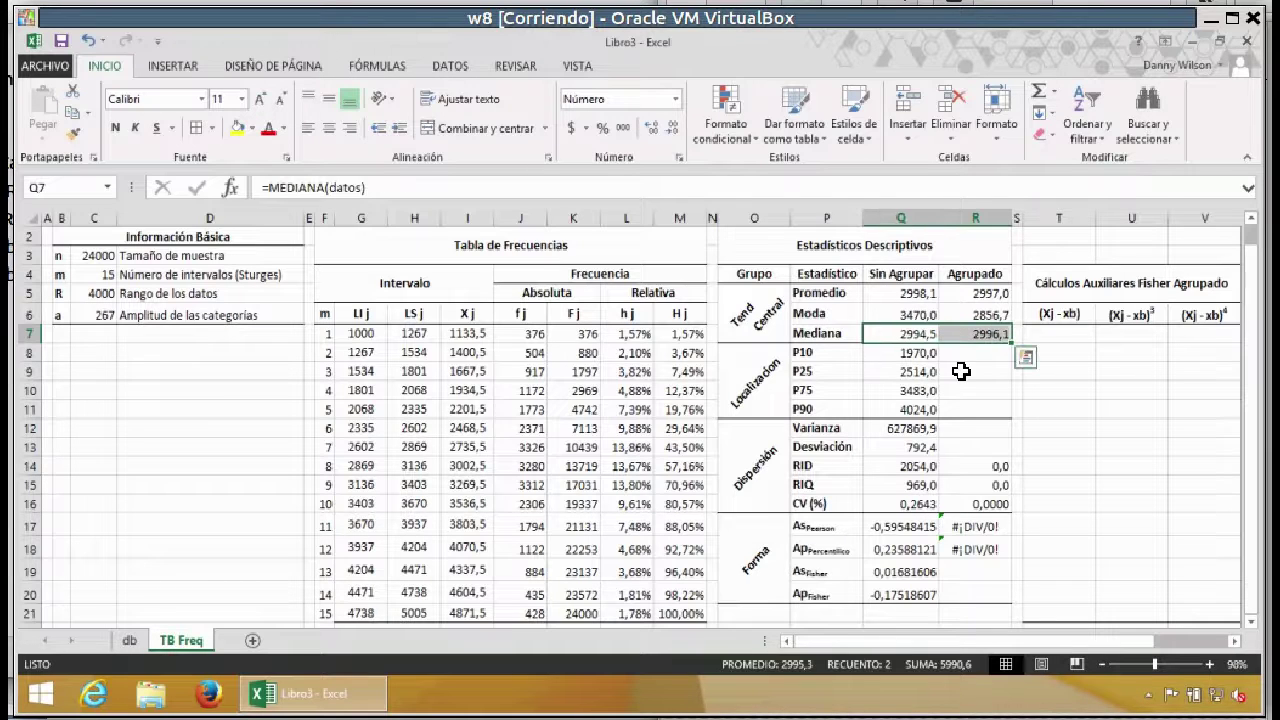
pyautogui.click(964, 352)
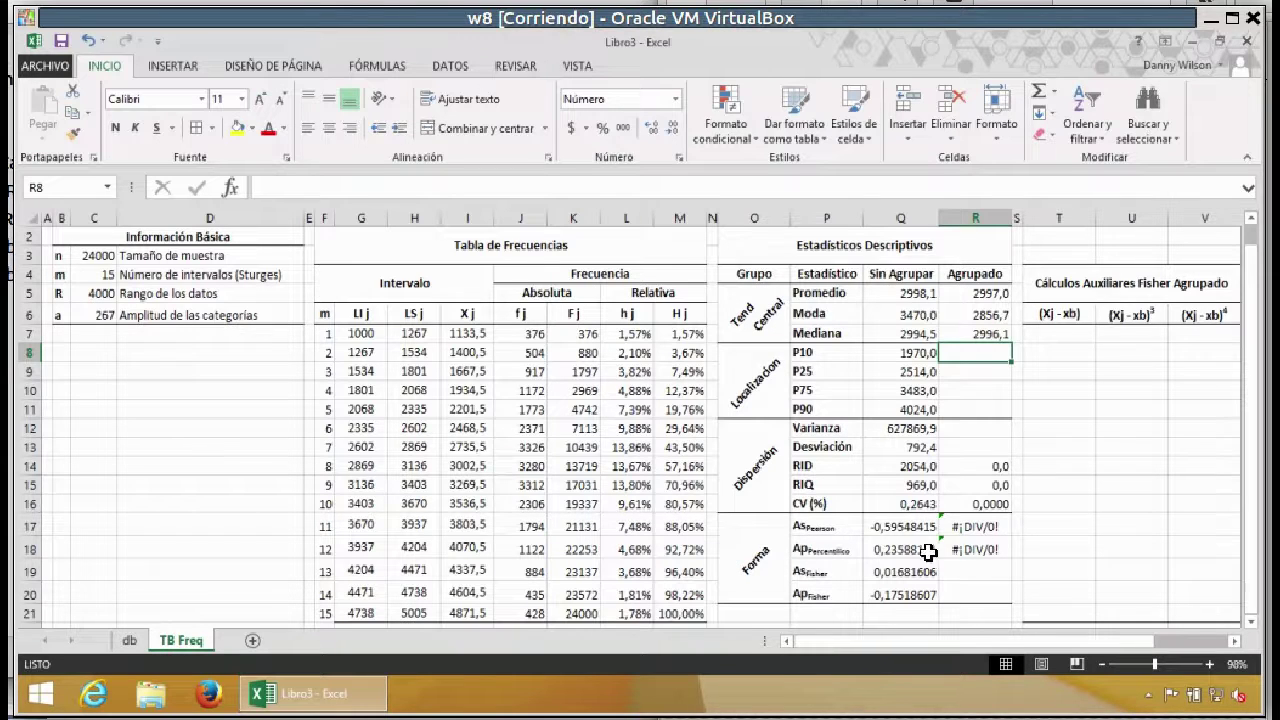
# Step: Check the grouped Percentil formula in the reference document, focusing on its lower-limit term LI j, and return to the P10 row
pyautogui.click(810, 549)
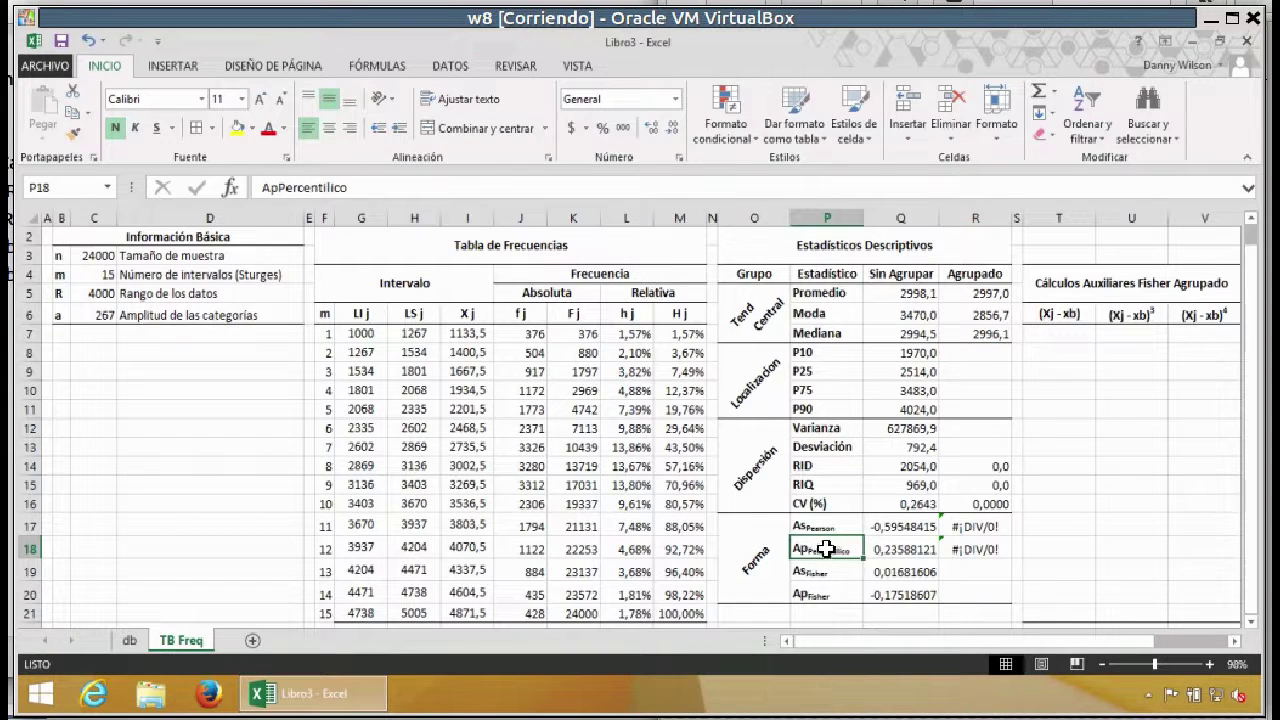
pyautogui.click(966, 353)
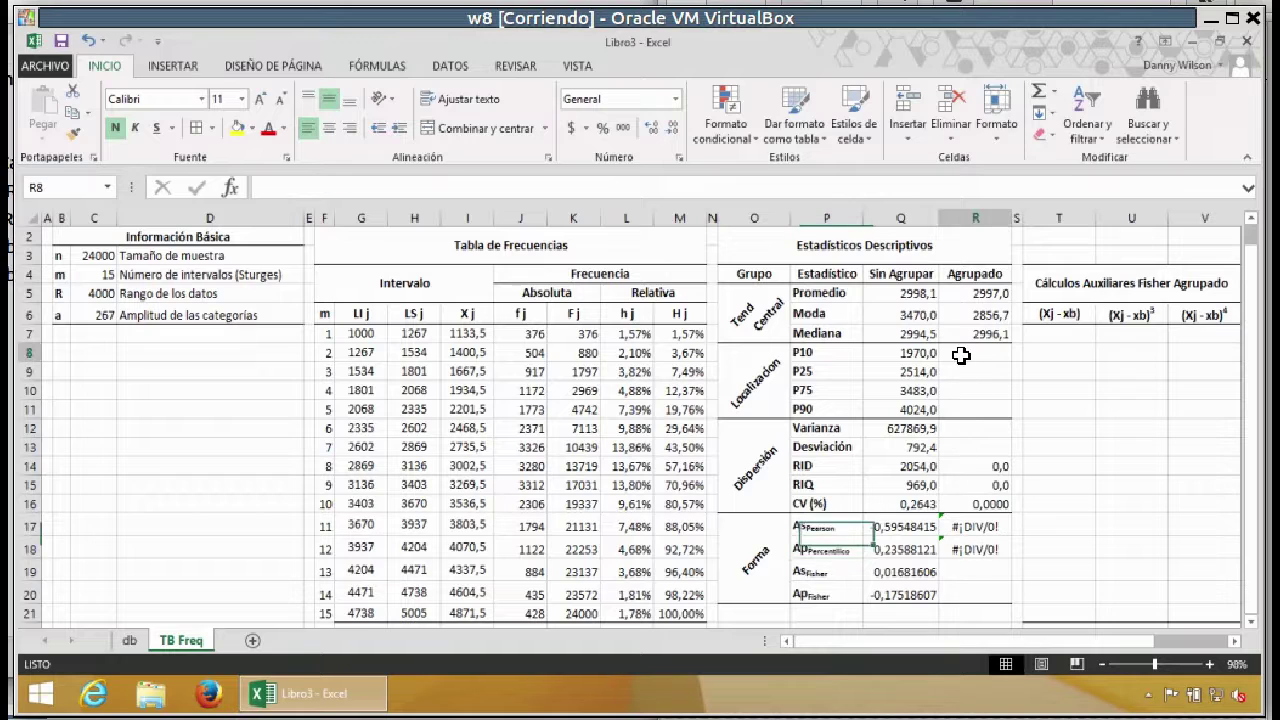
pyautogui.hotkey('alt', 'Tab')
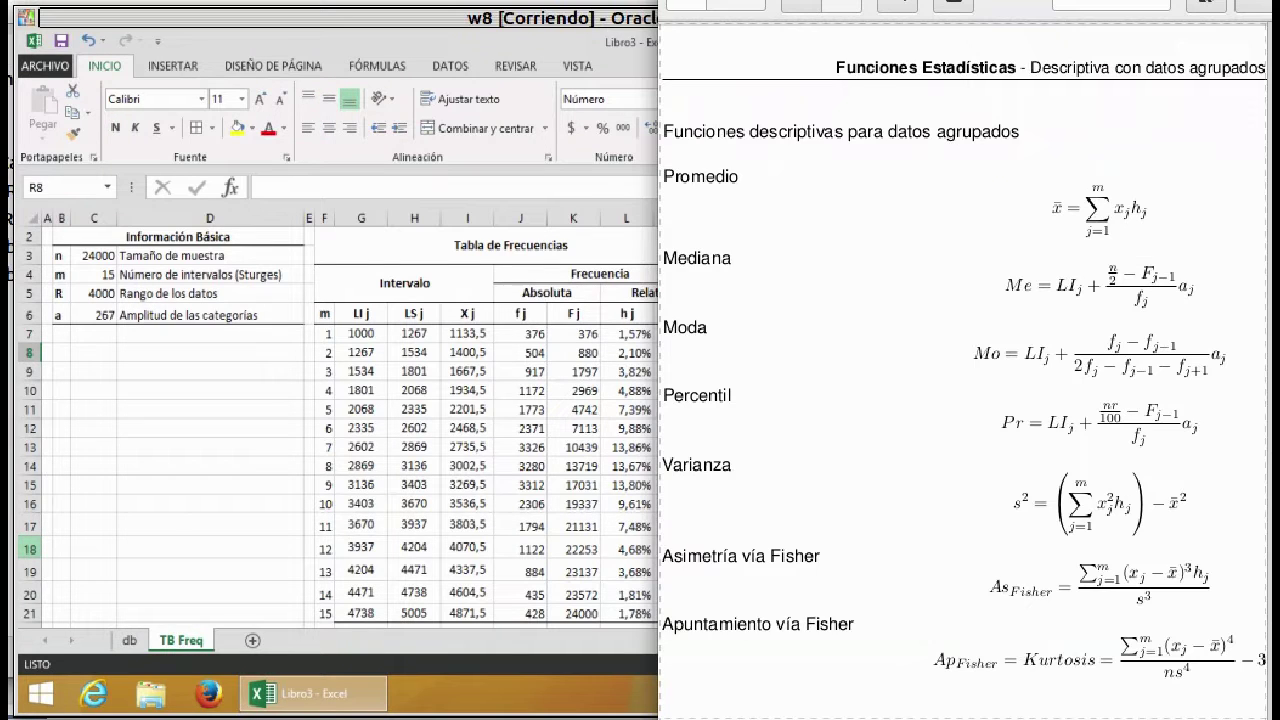
pyautogui.moveTo(1047, 423); pyautogui.dragTo(1087, 427)
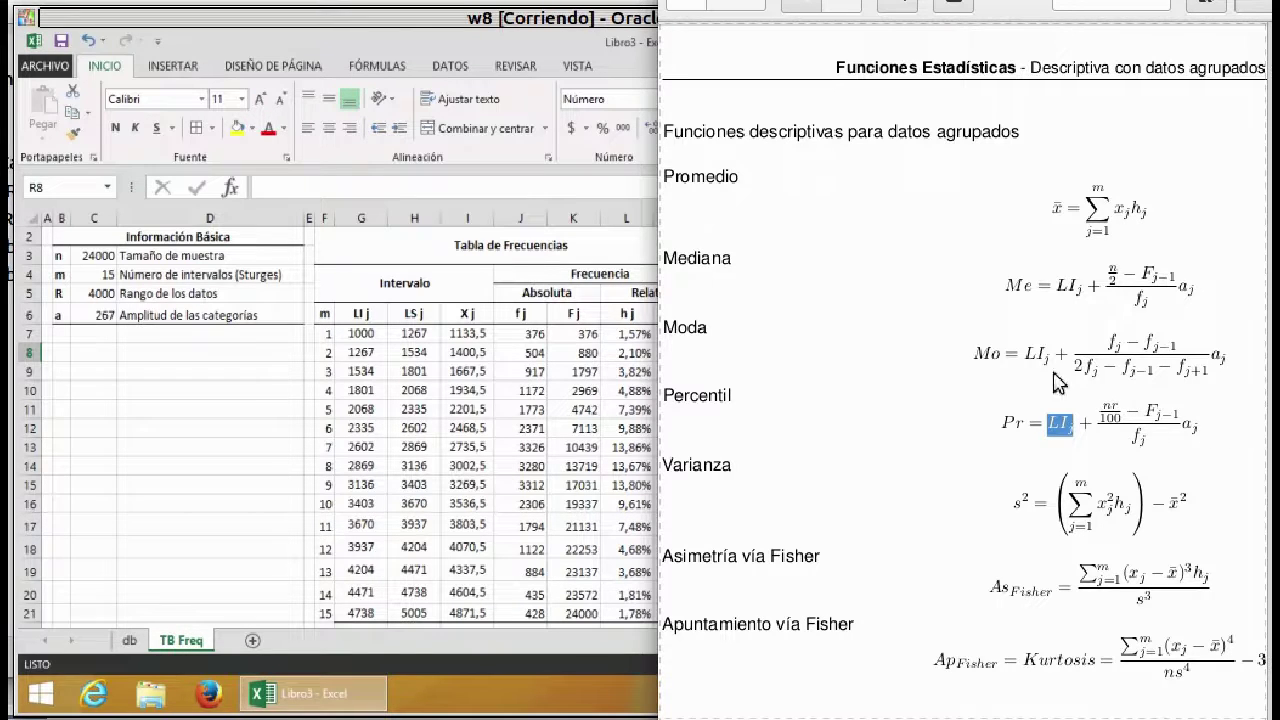
pyautogui.click(222, 371)
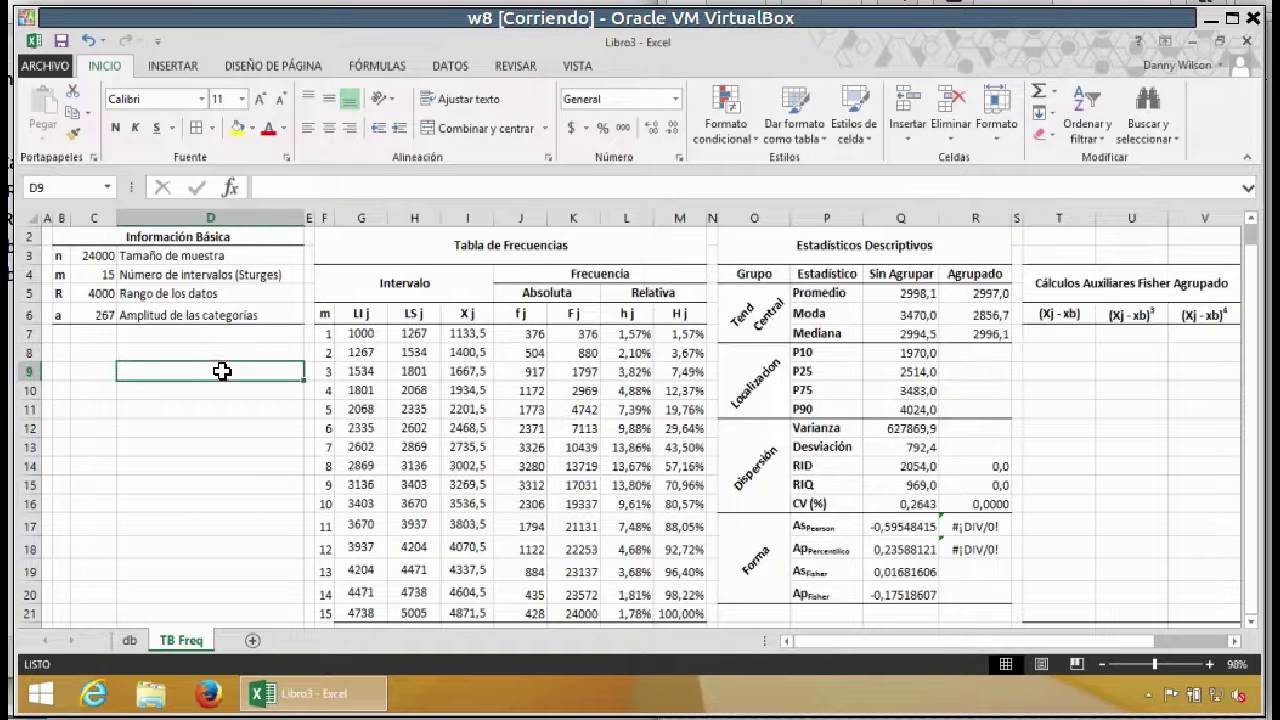
pyautogui.click(975, 357)
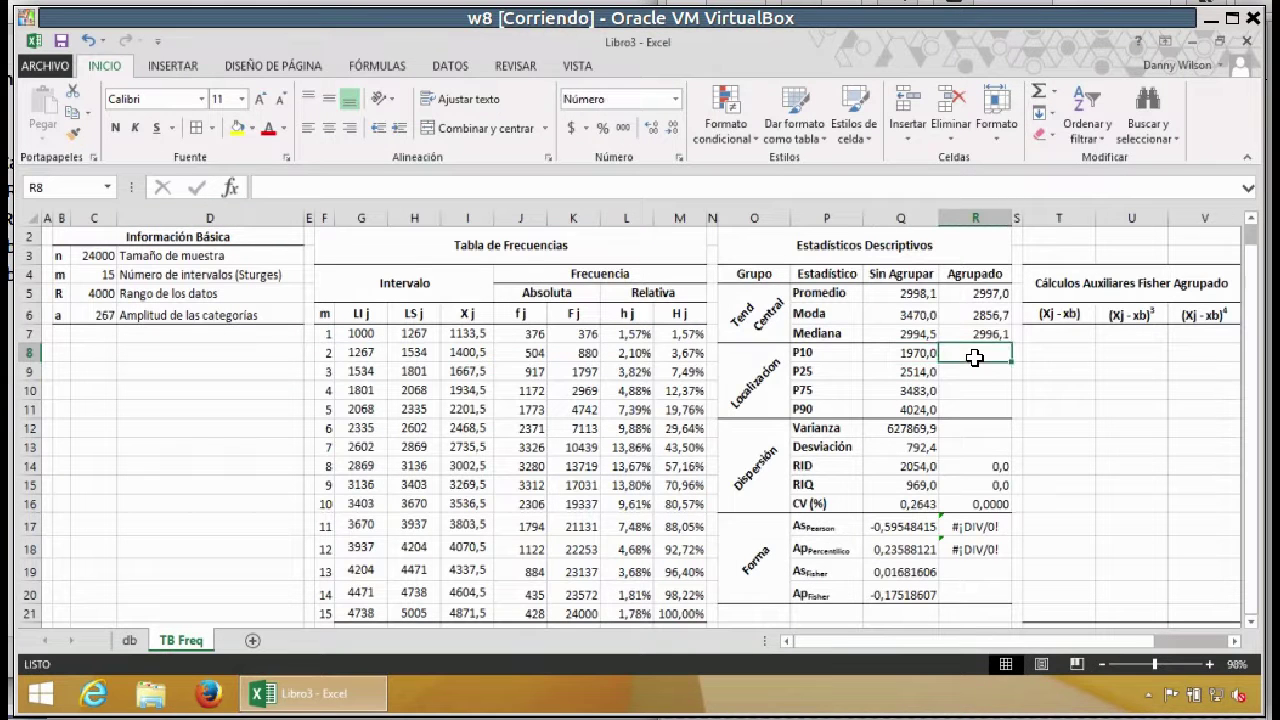
pyautogui.click(805, 358)
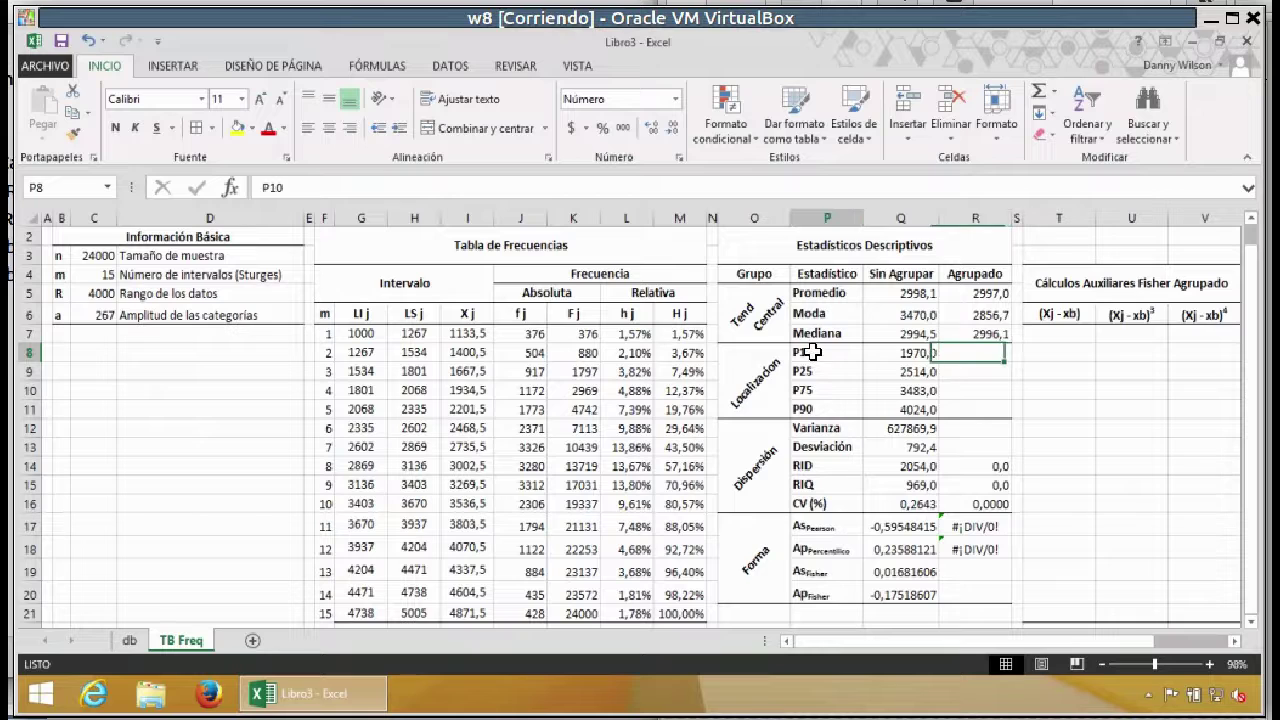
# Step: Enter the grouped P10 formula =G10+(C3*10%-K9)/J10*C6 in R8
pyautogui.click(967, 353)
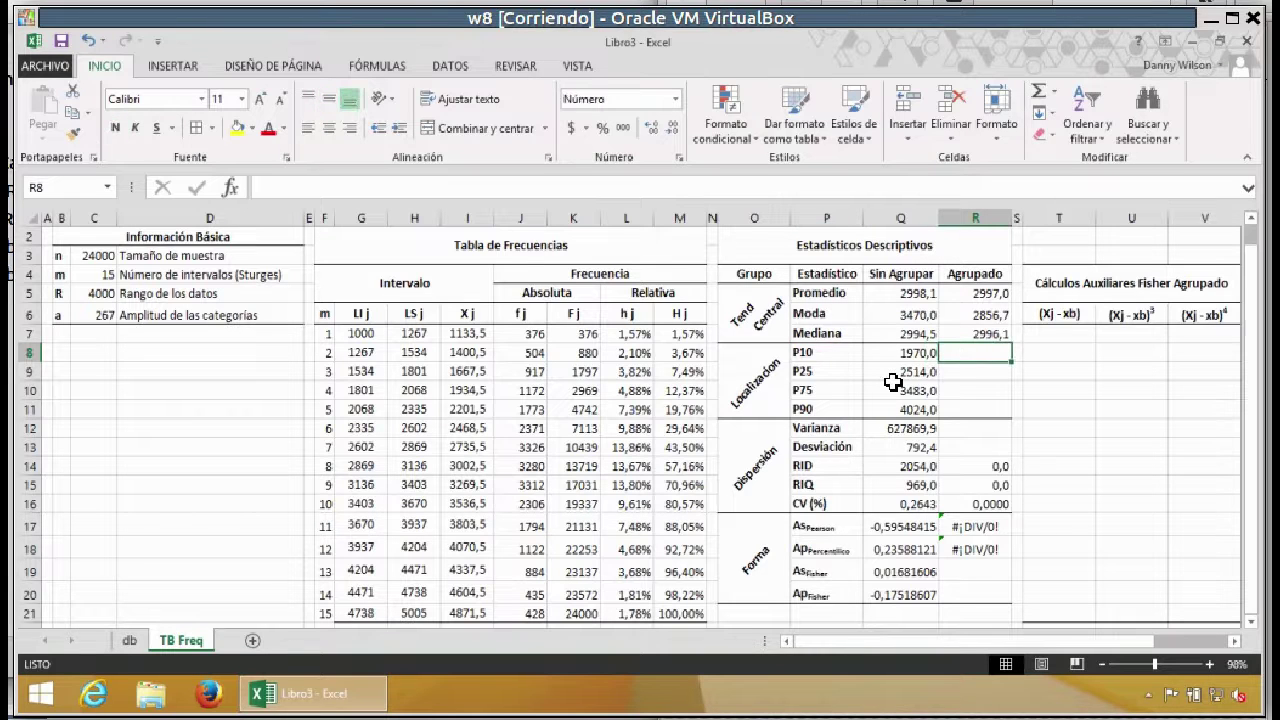
pyautogui.write('=')
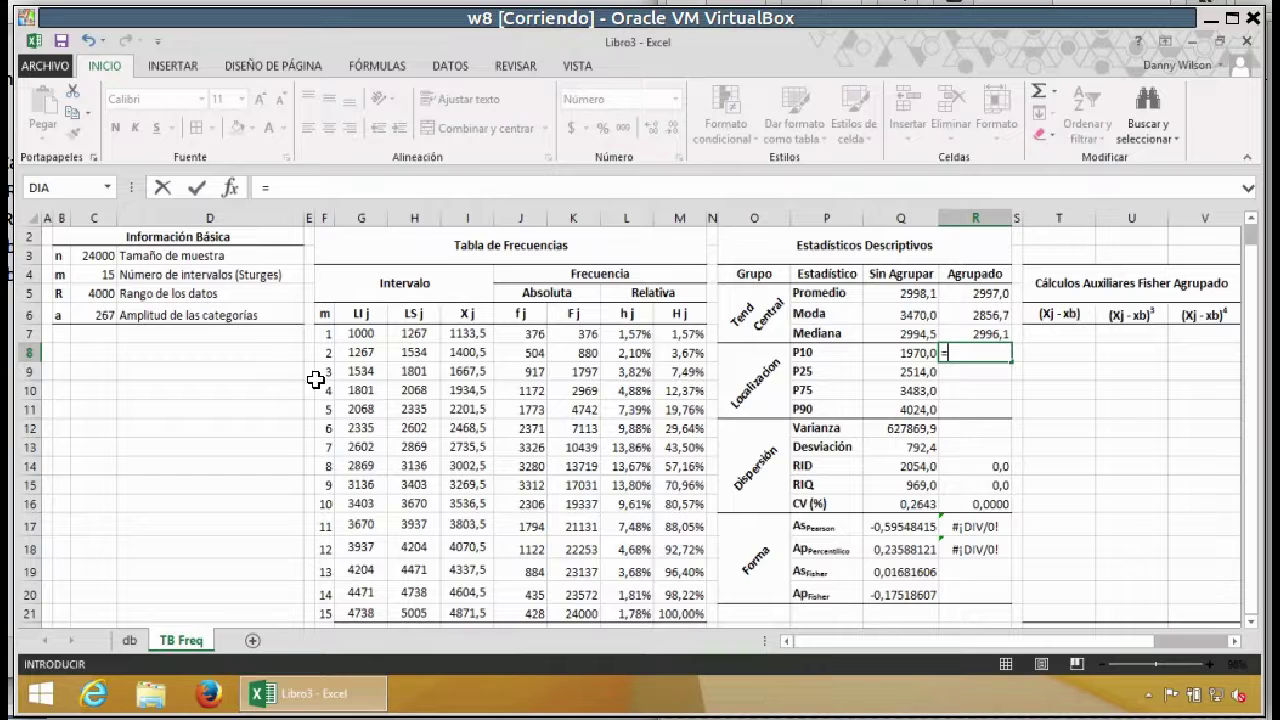
pyautogui.click(352, 387)
pyautogui.write('+')
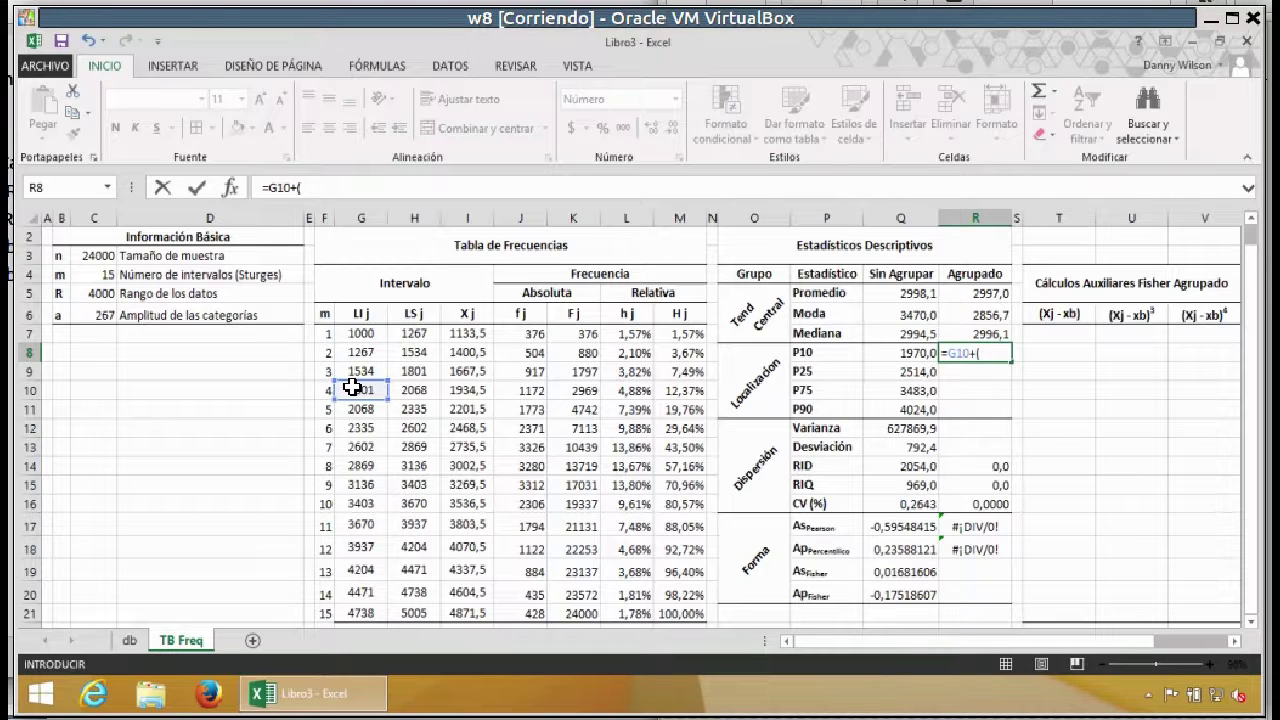
pyautogui.write('(')
pyautogui.click(100, 256)
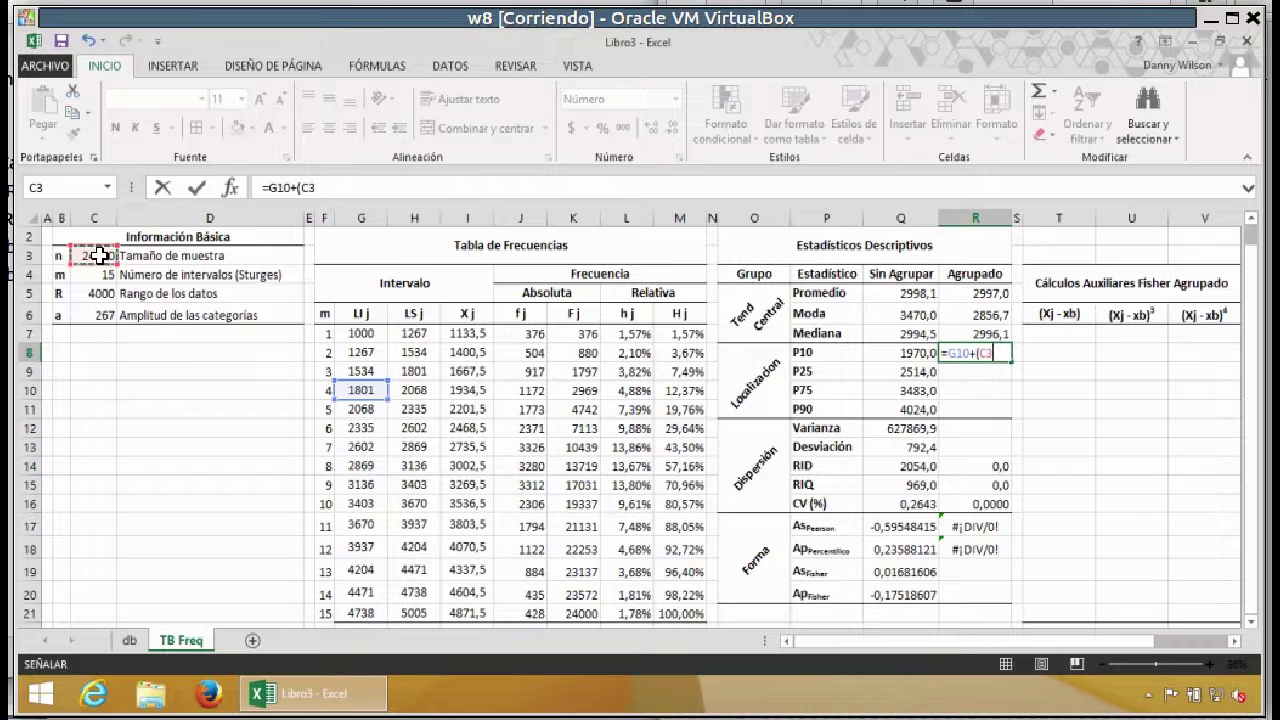
pyautogui.write('*')
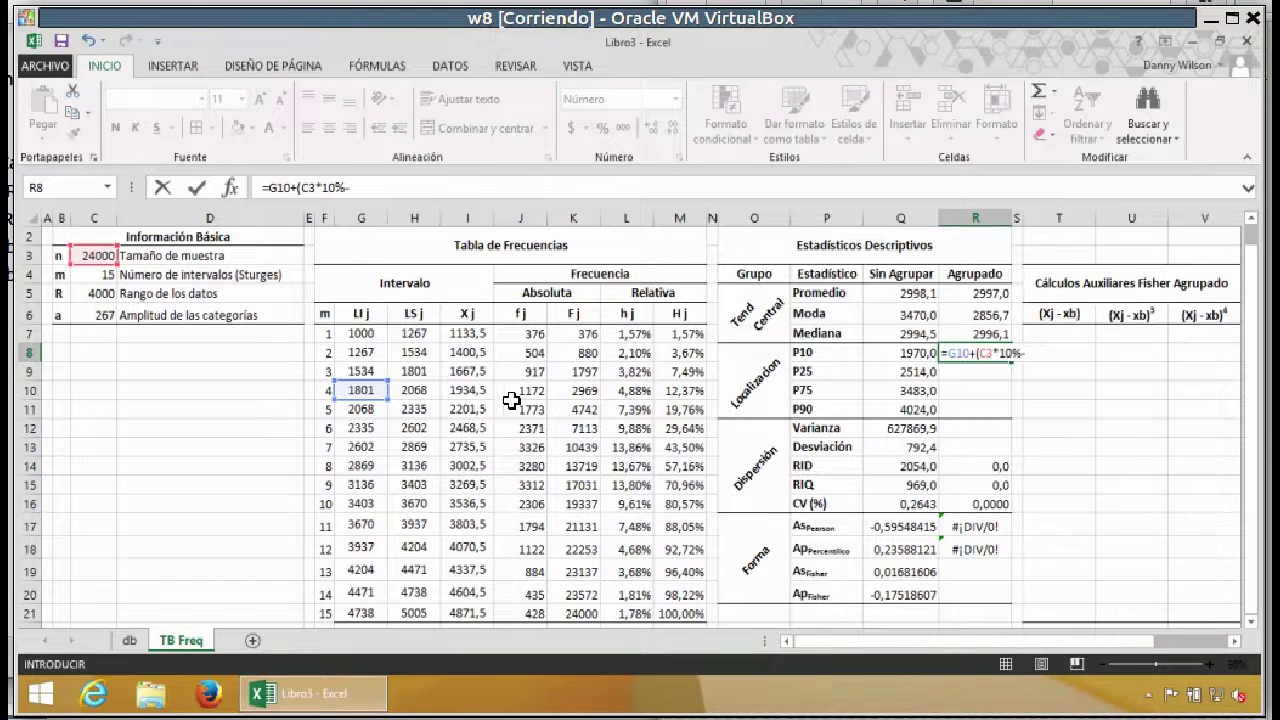
pyautogui.click(578, 373)
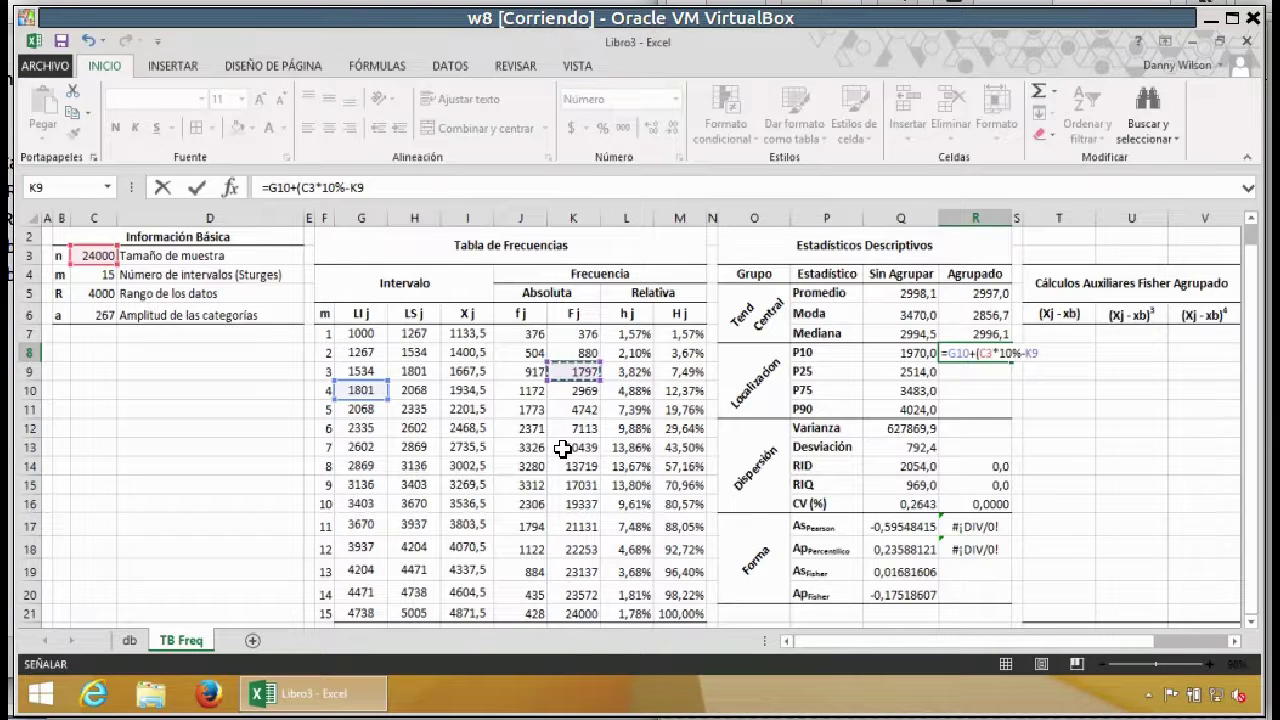
pyautogui.write(')/')
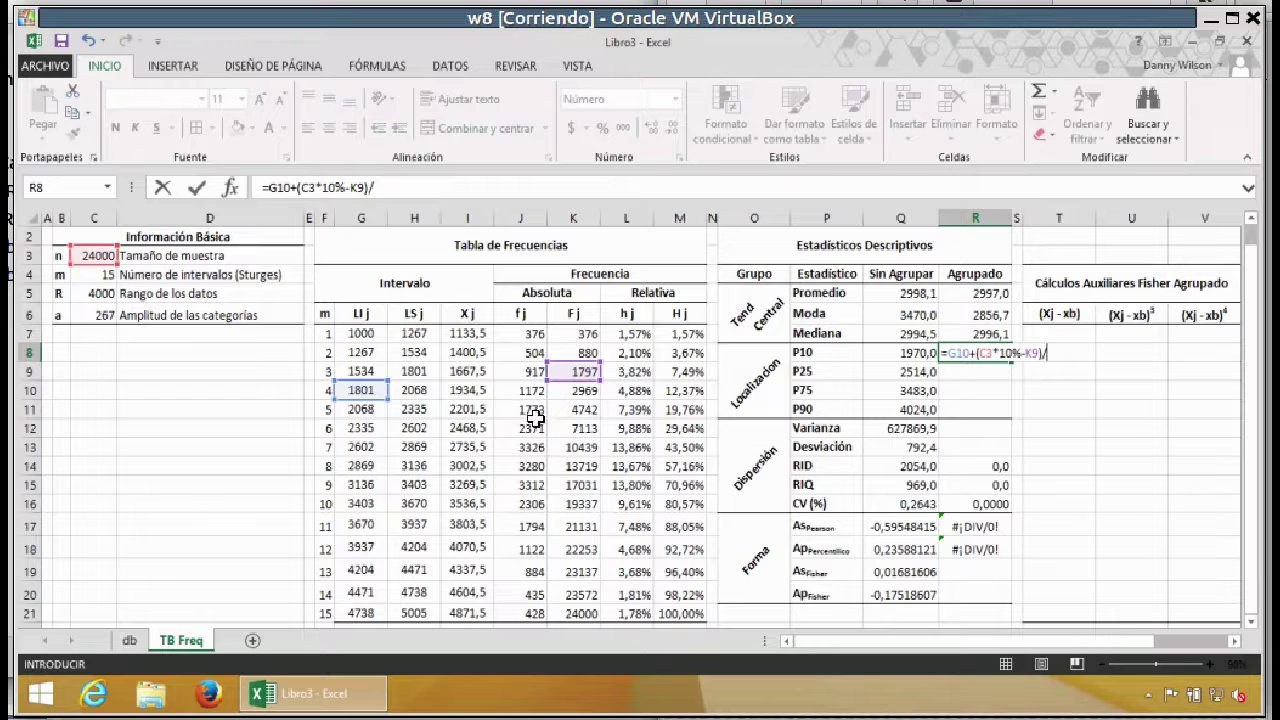
pyautogui.click(525, 390)
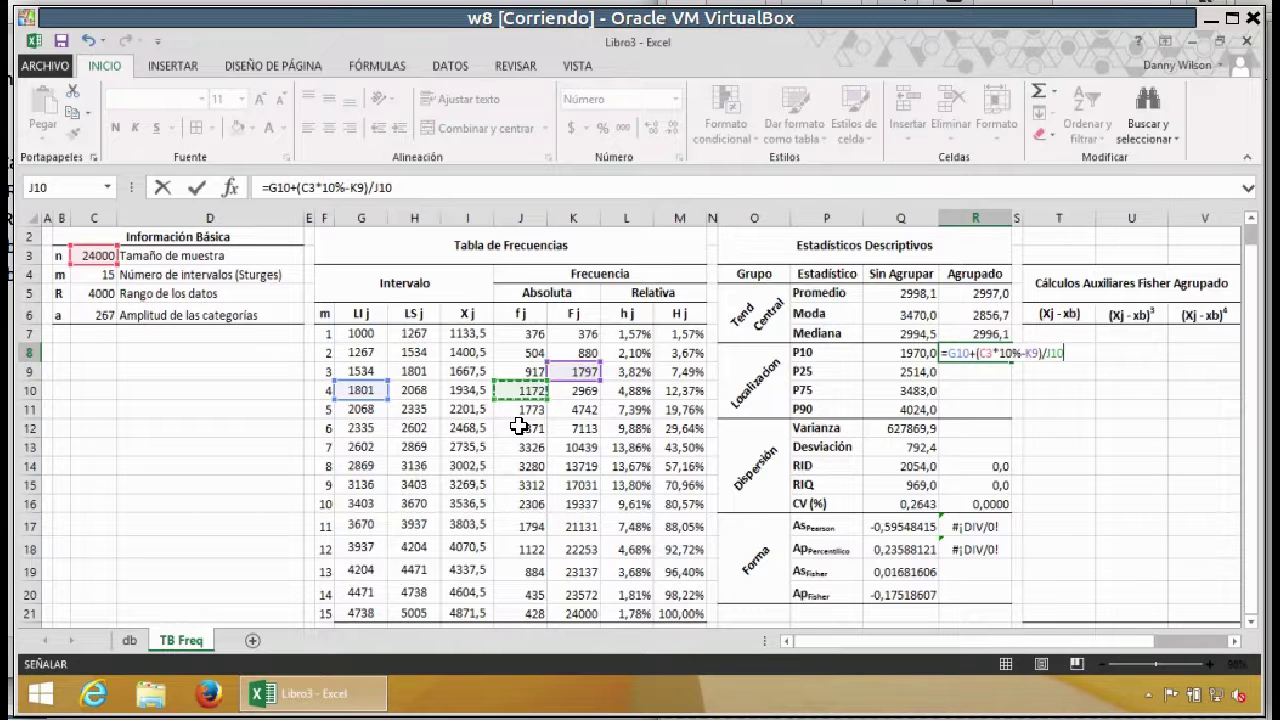
pyautogui.write('*')
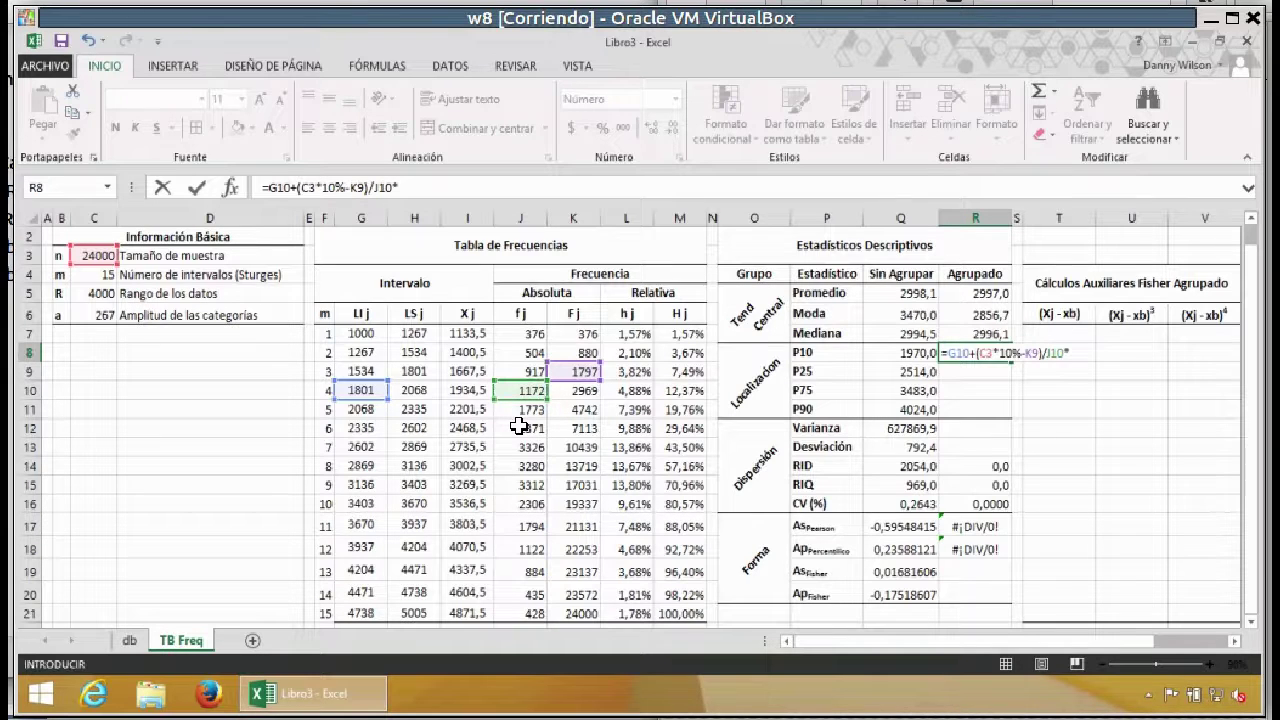
pyautogui.click(100, 315)
pyautogui.press('Return')
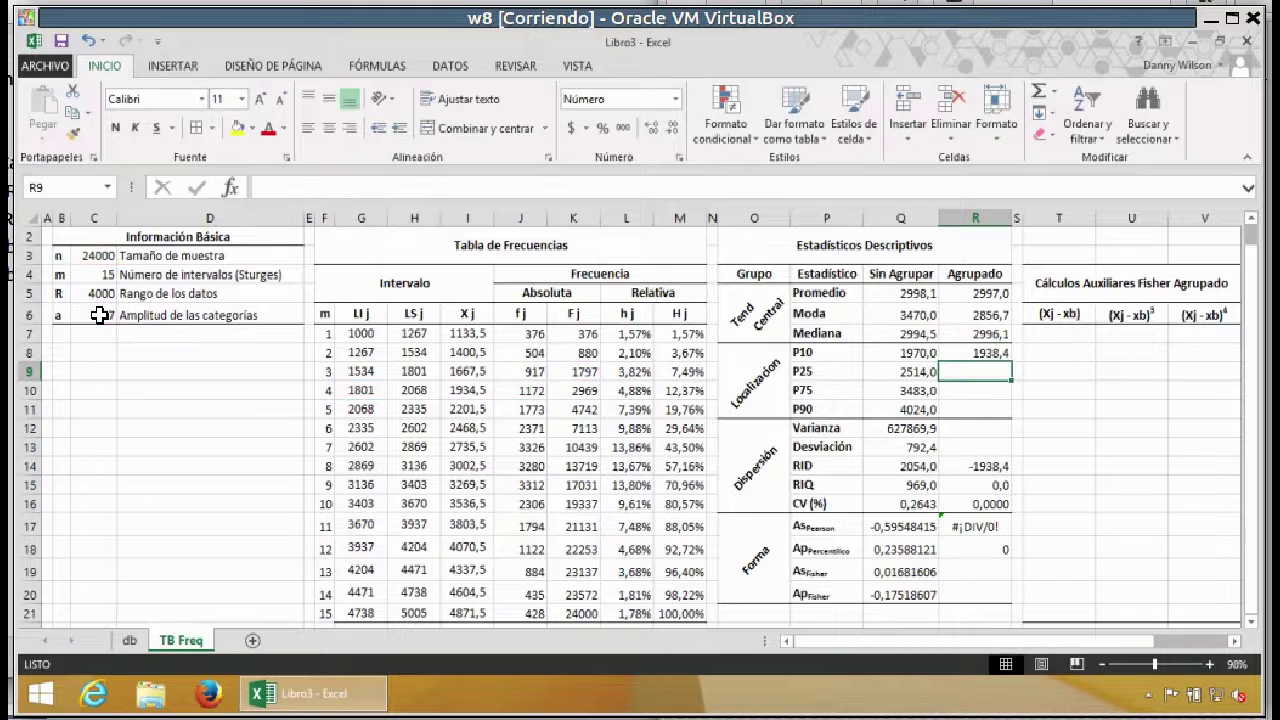
# Step: Lock the rows of the sample size and class width references in the R8 formula as C$3 and C$6
pyautogui.click(969, 354)
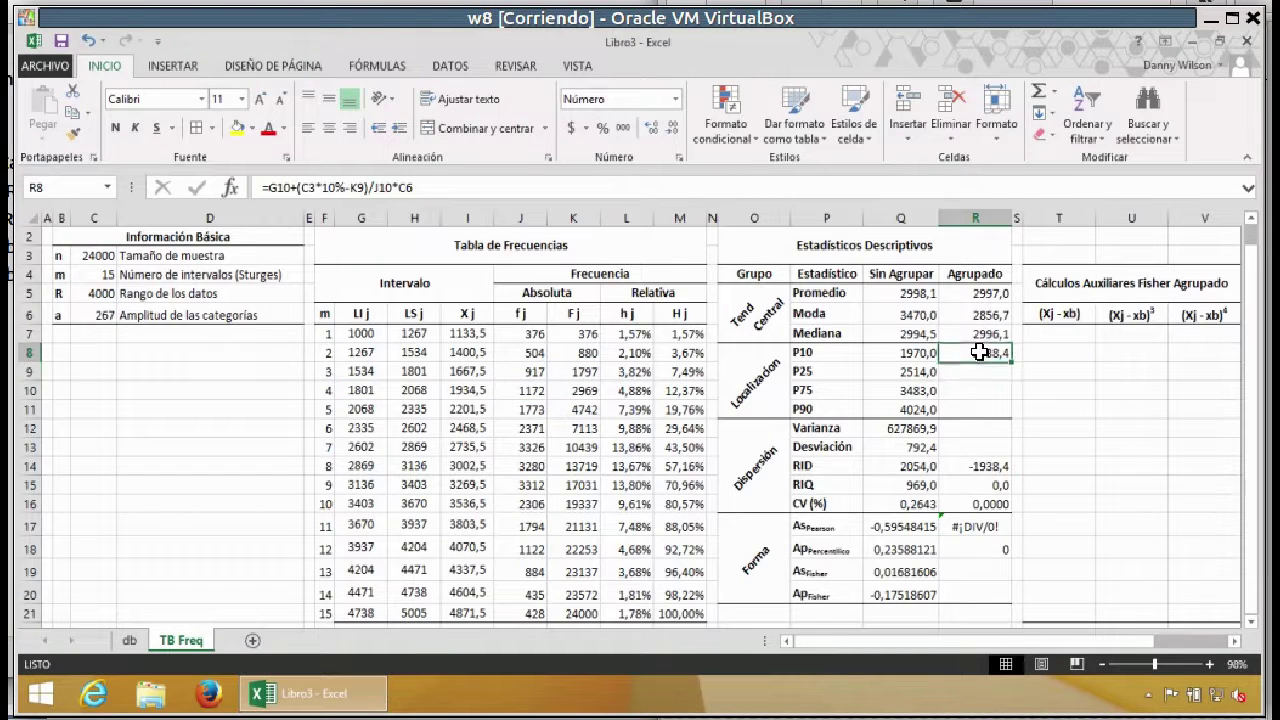
pyautogui.click(950, 187)
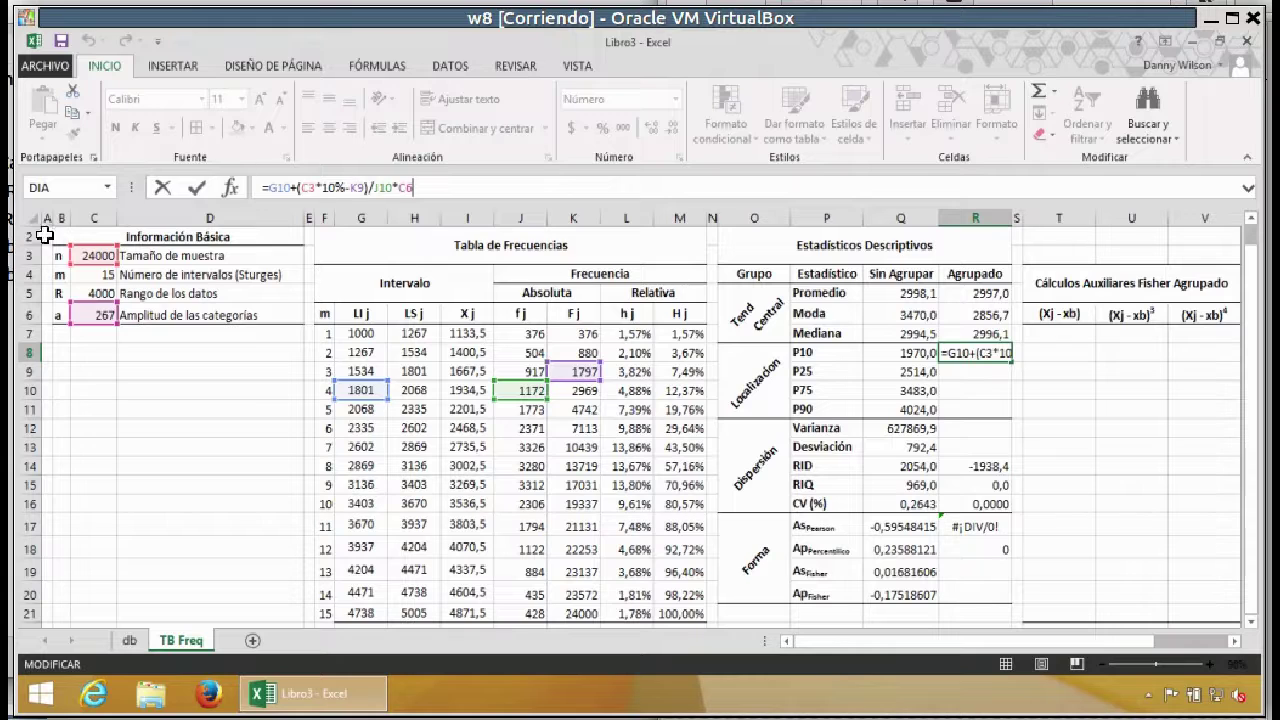
pyautogui.click(310, 187)
pyautogui.write('$')
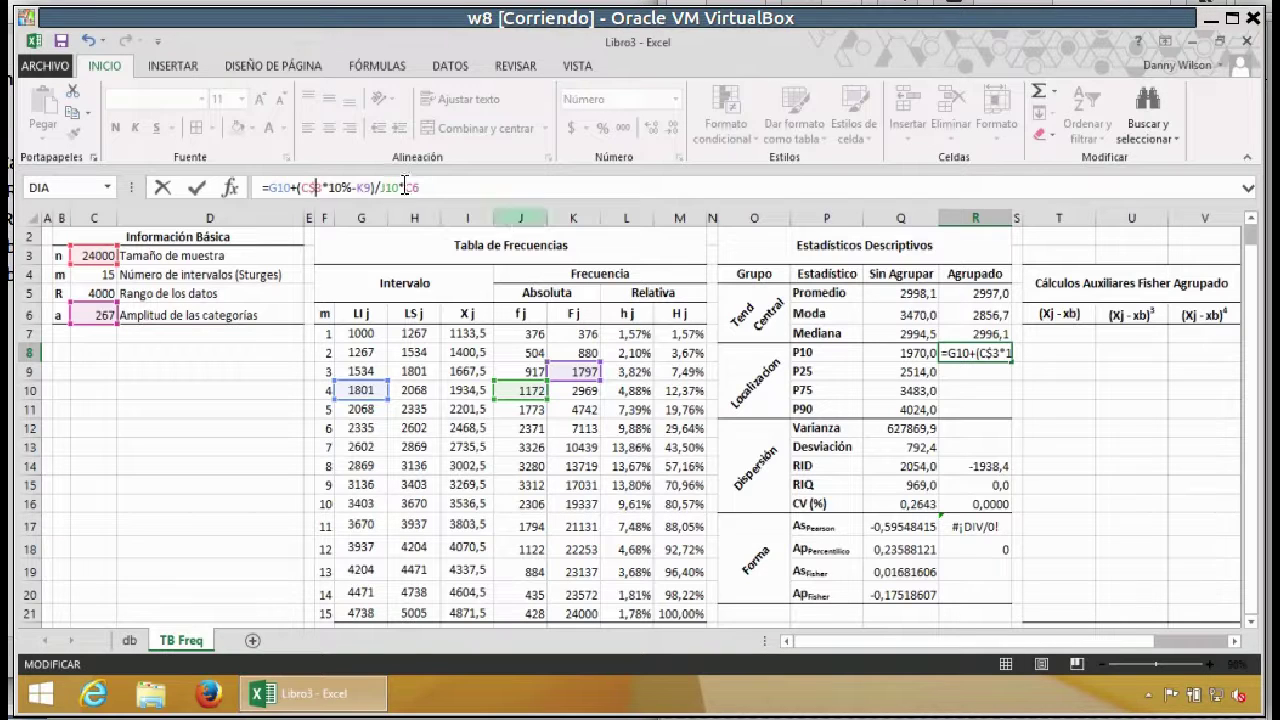
pyautogui.click(413, 187)
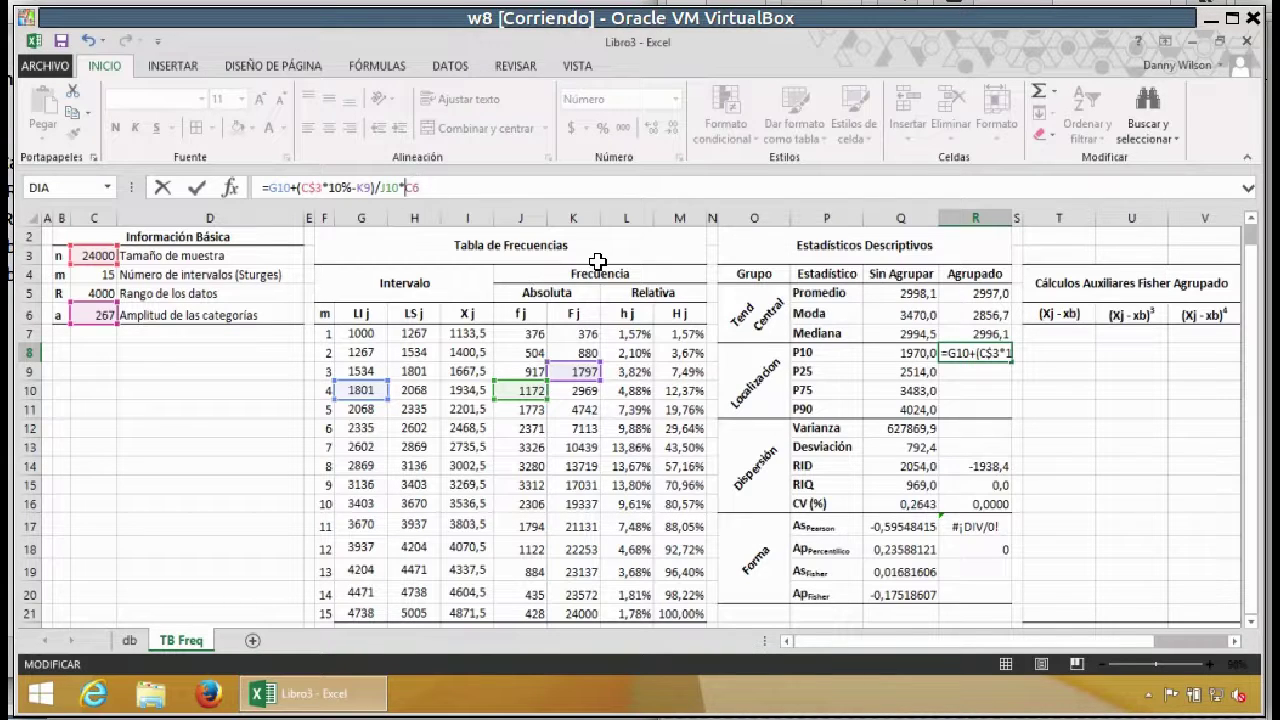
pyautogui.press('Right')
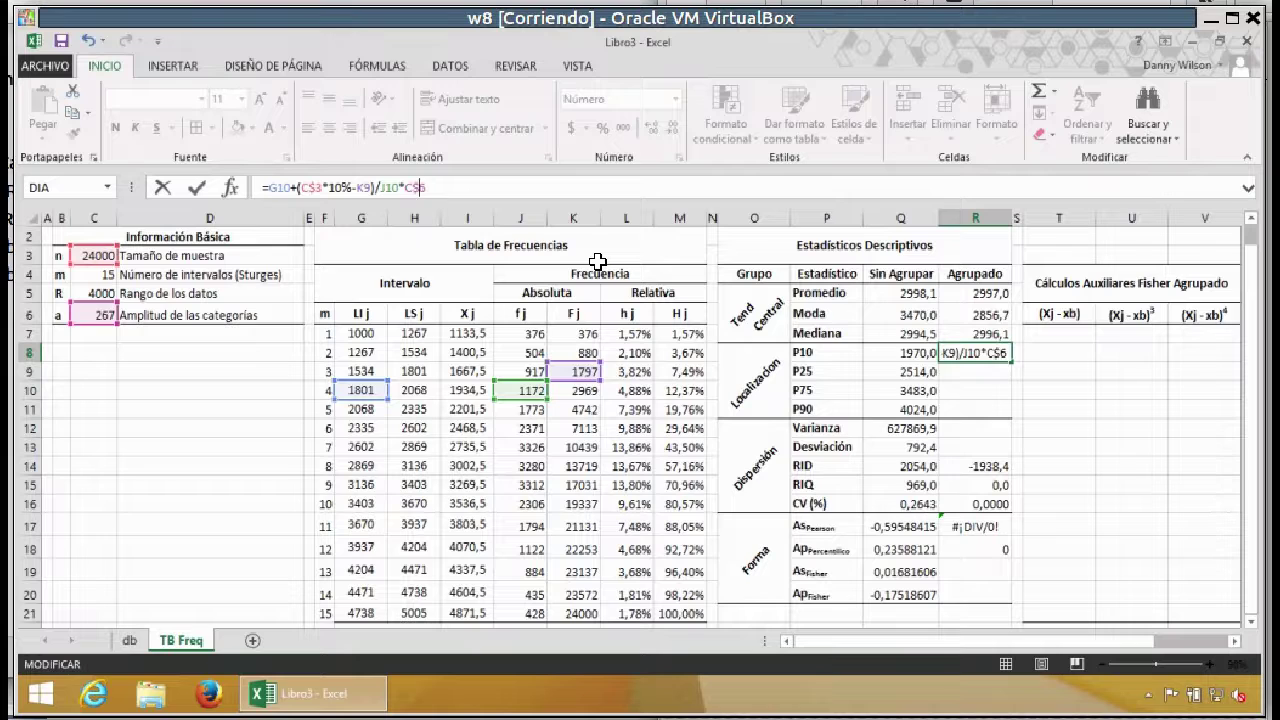
pyautogui.press('Return')
# Step: Fill the grouped P10 formula from R8 down through the P25, P75 and P90 cells, R9:R11
pyautogui.press('Up')
pyautogui.hotkey('shift', 'Down')
pyautogui.hotkey('shift', 'Down')
pyautogui.hotkey('shift', 'Down')
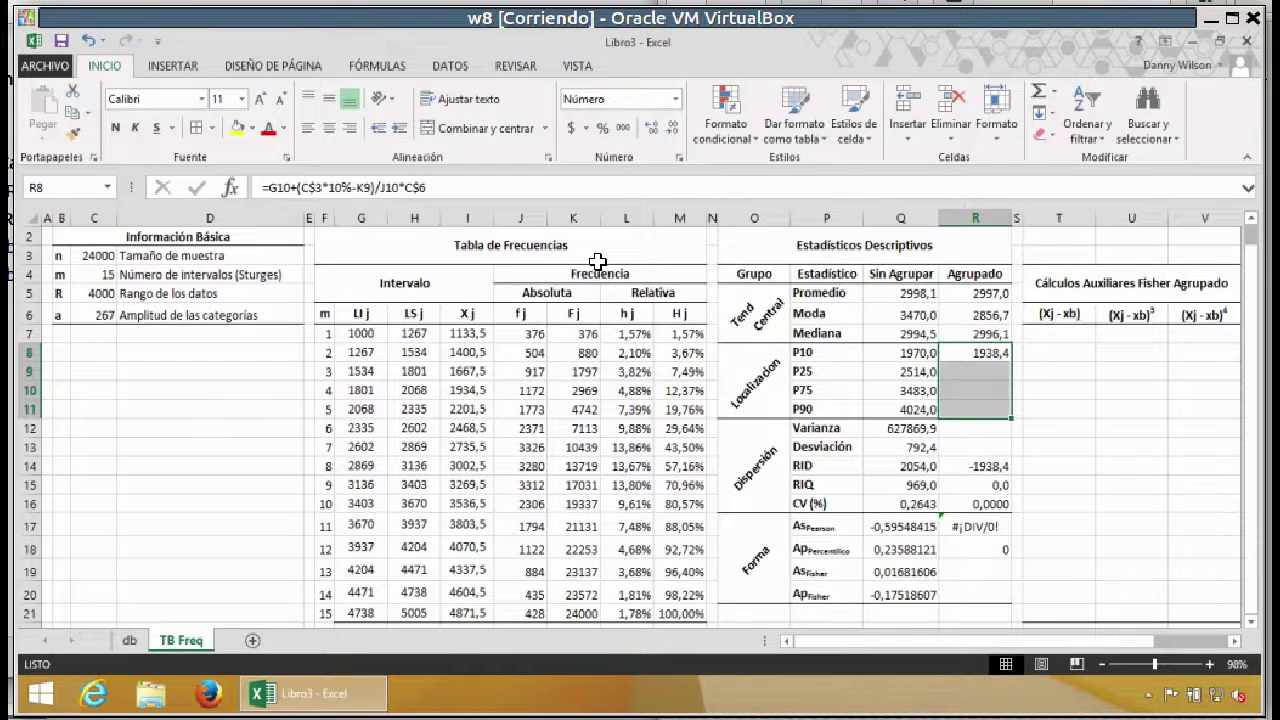
pyautogui.click(620, 187)
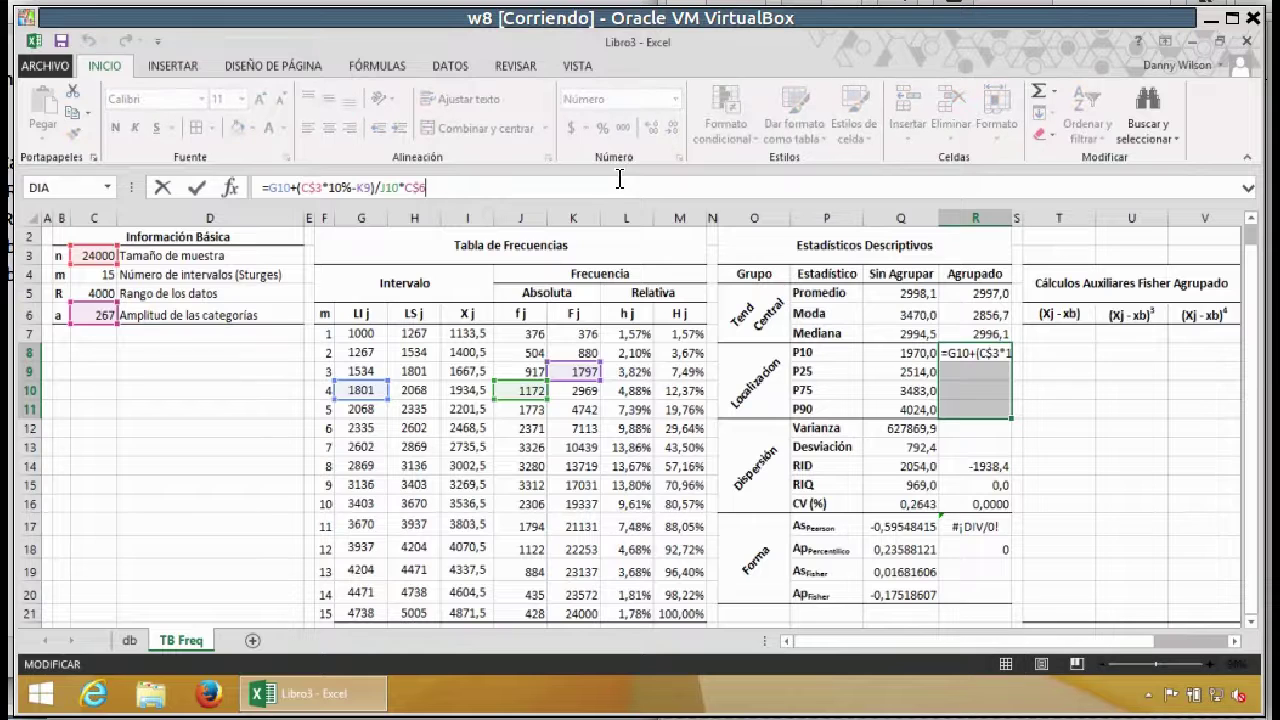
pyautogui.hotkey('ctrl', 'Return')
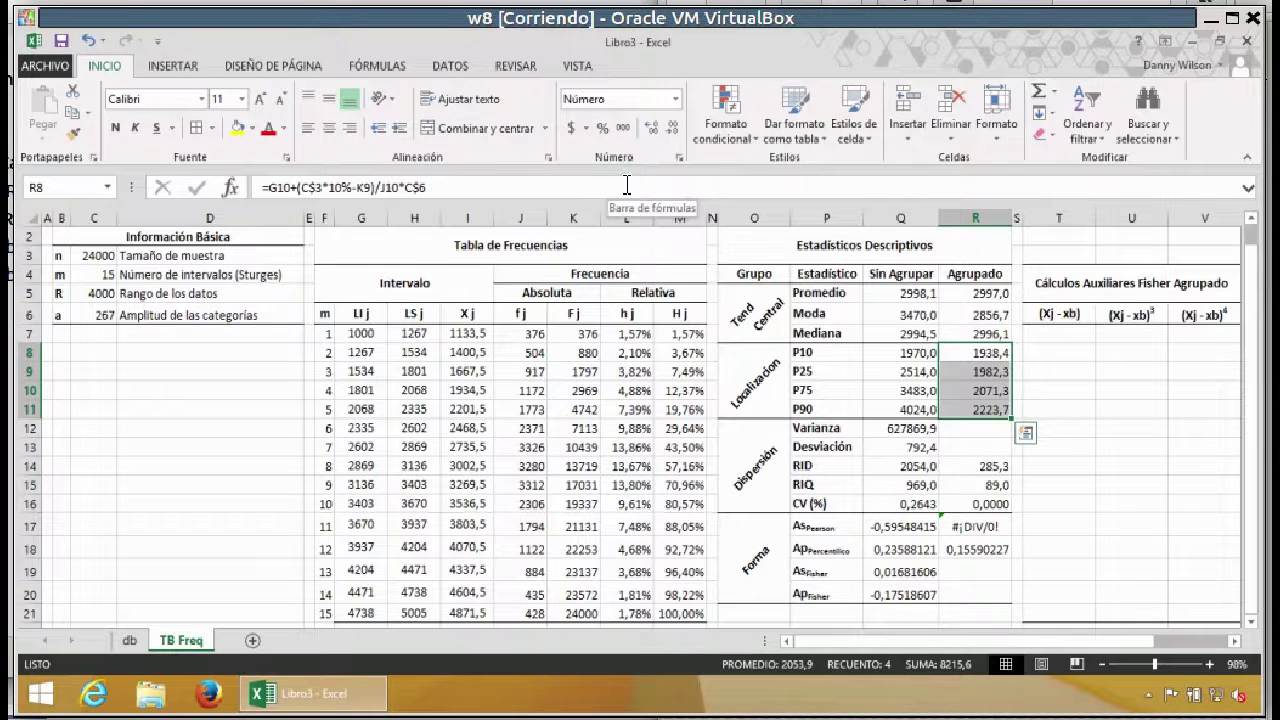
# Step: Adapt the grouped P25 formula in R9 to =G12+(C$3*25%-K11)/J12*C$6
pyautogui.click(967, 373)
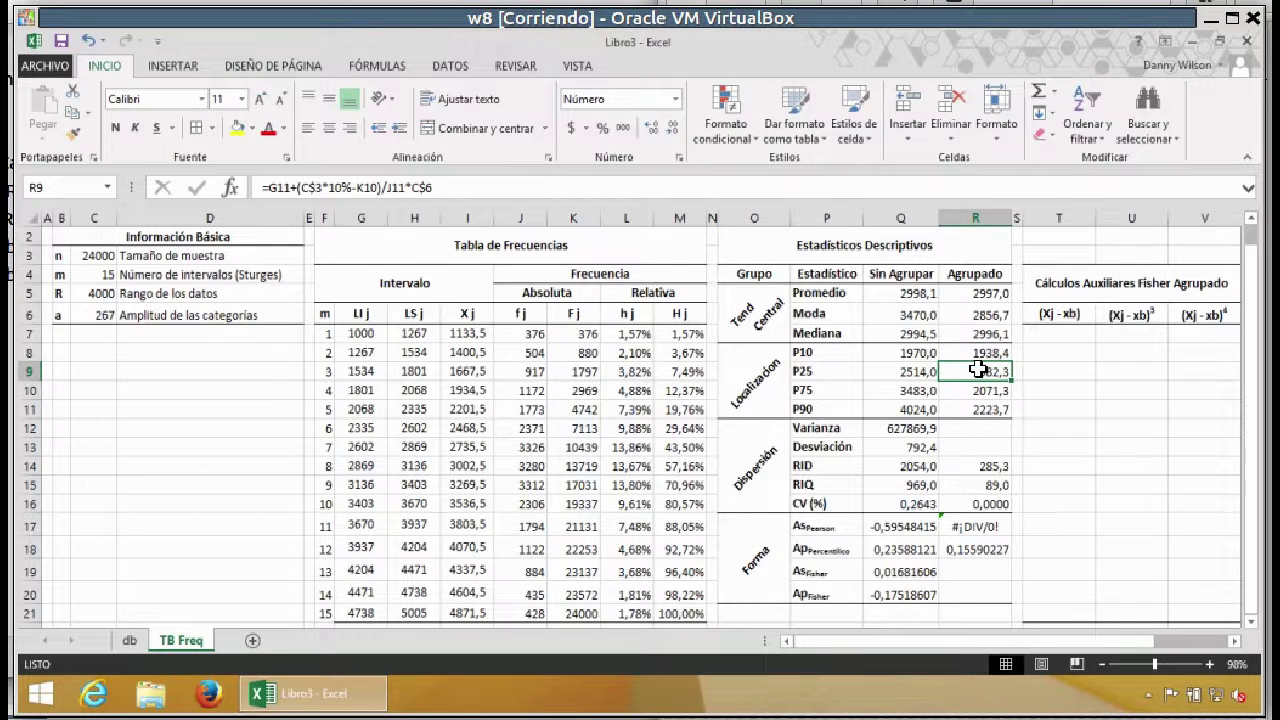
pyautogui.click(534, 194)
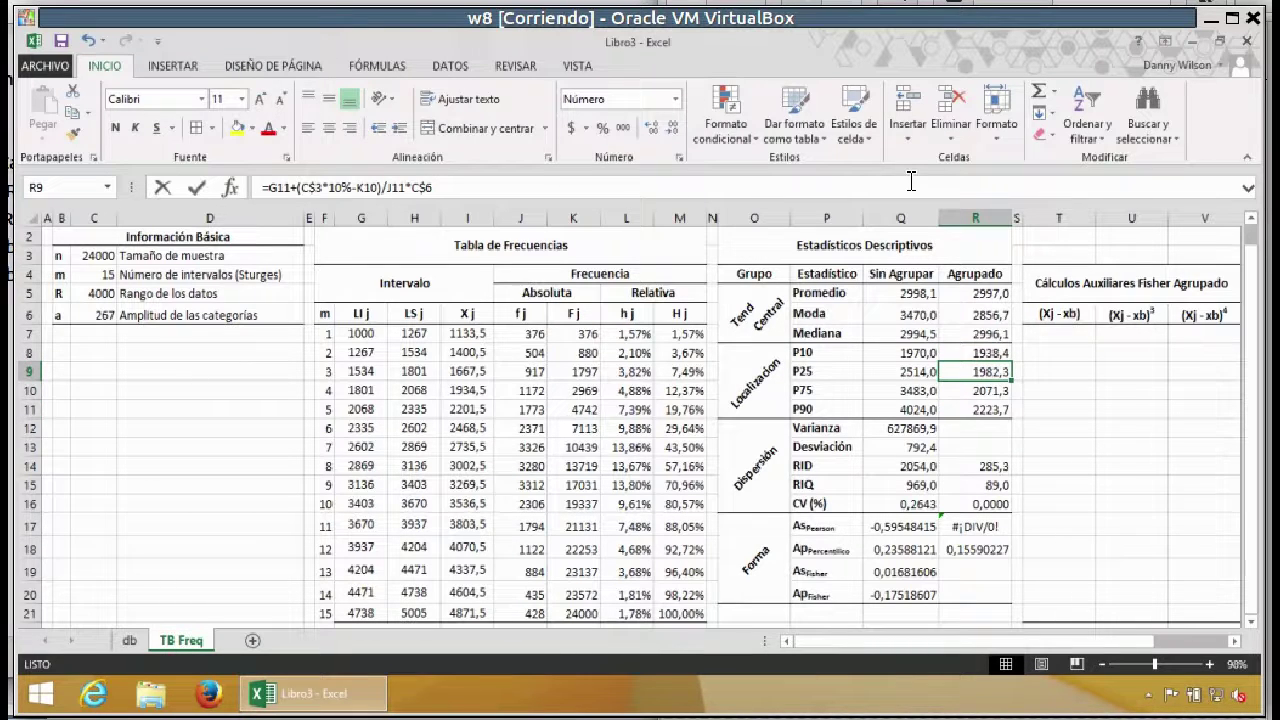
pyautogui.click(336, 186)
pyautogui.press('Right')
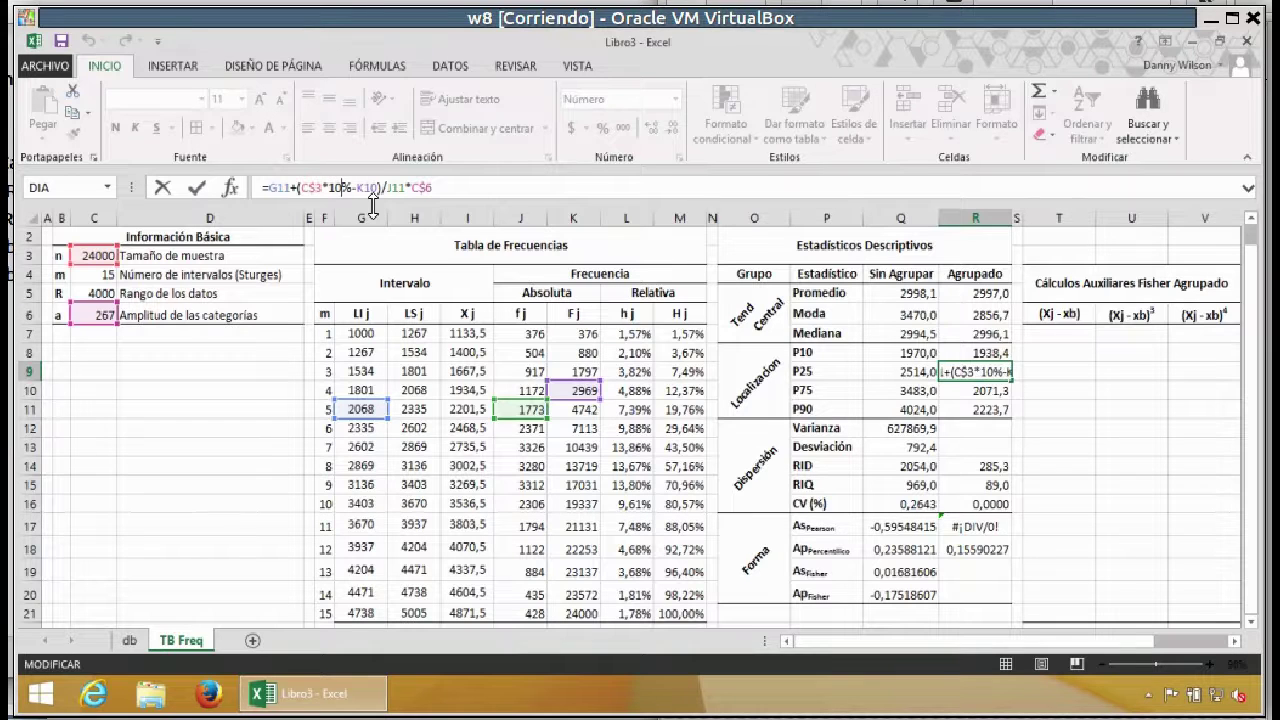
pyautogui.write('25')
pyautogui.click(354, 427)
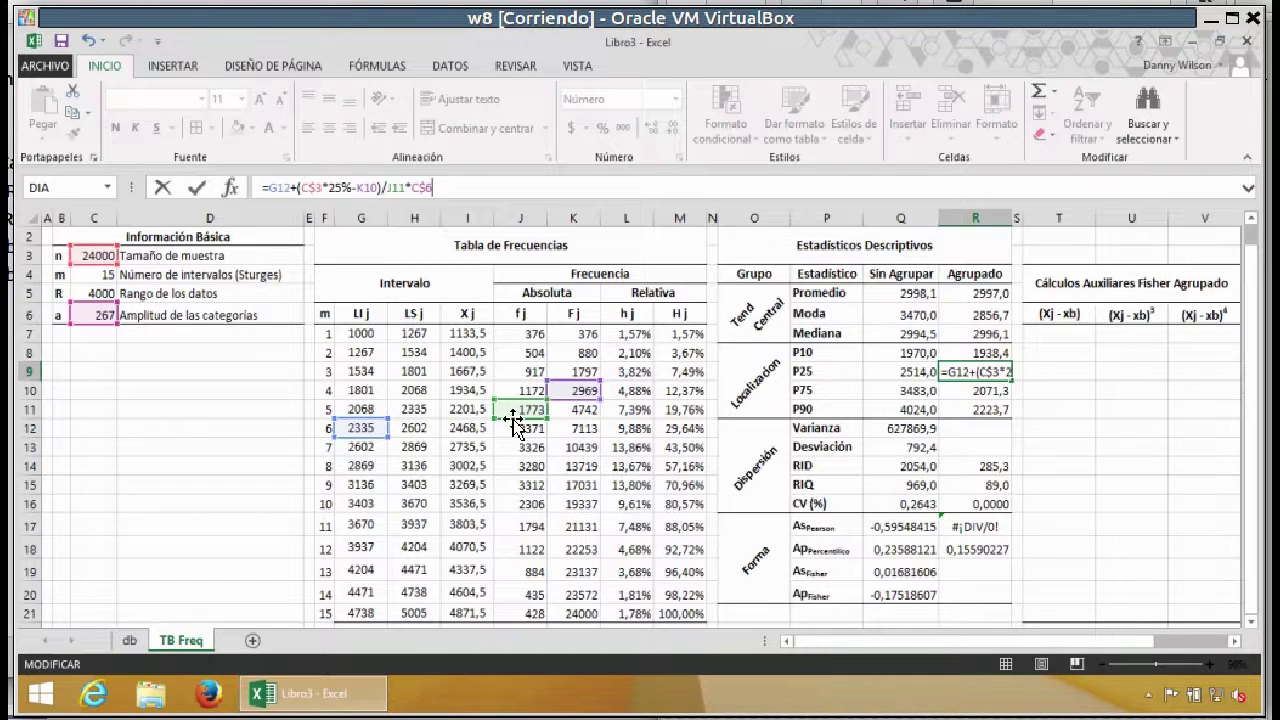
pyautogui.moveTo(519, 416); pyautogui.dragTo(574, 434)
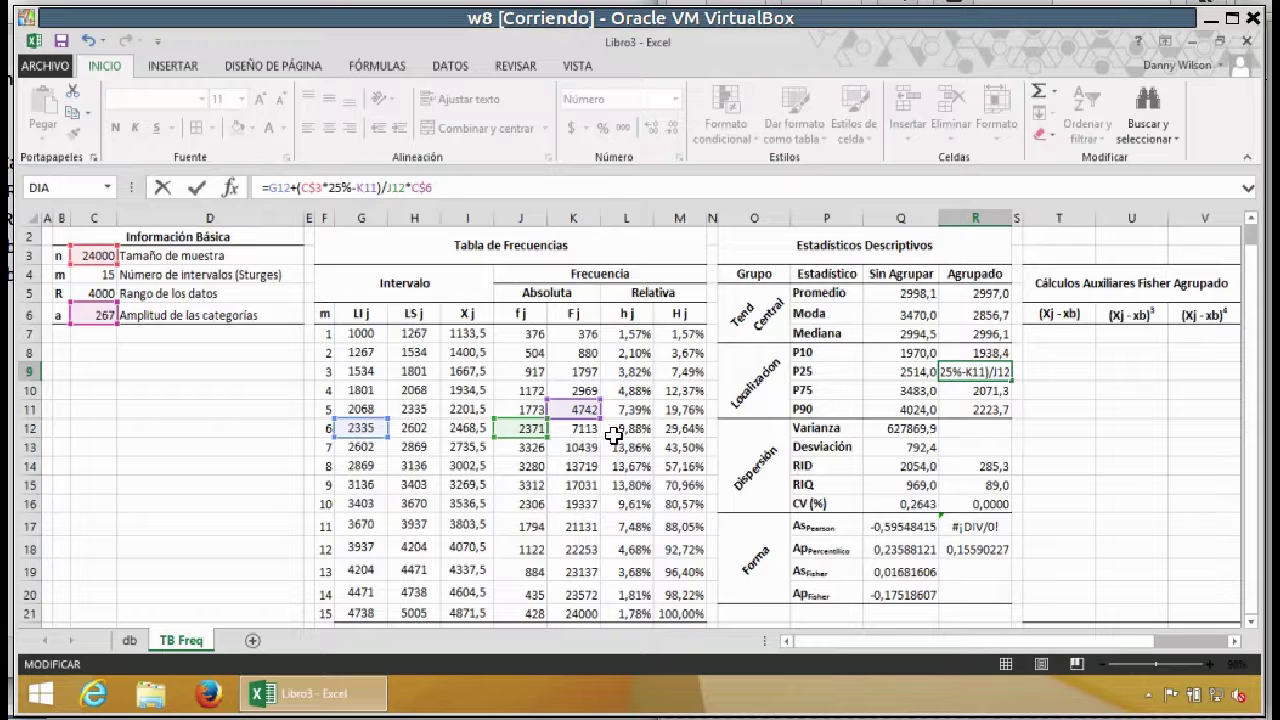
pyautogui.press('Return')
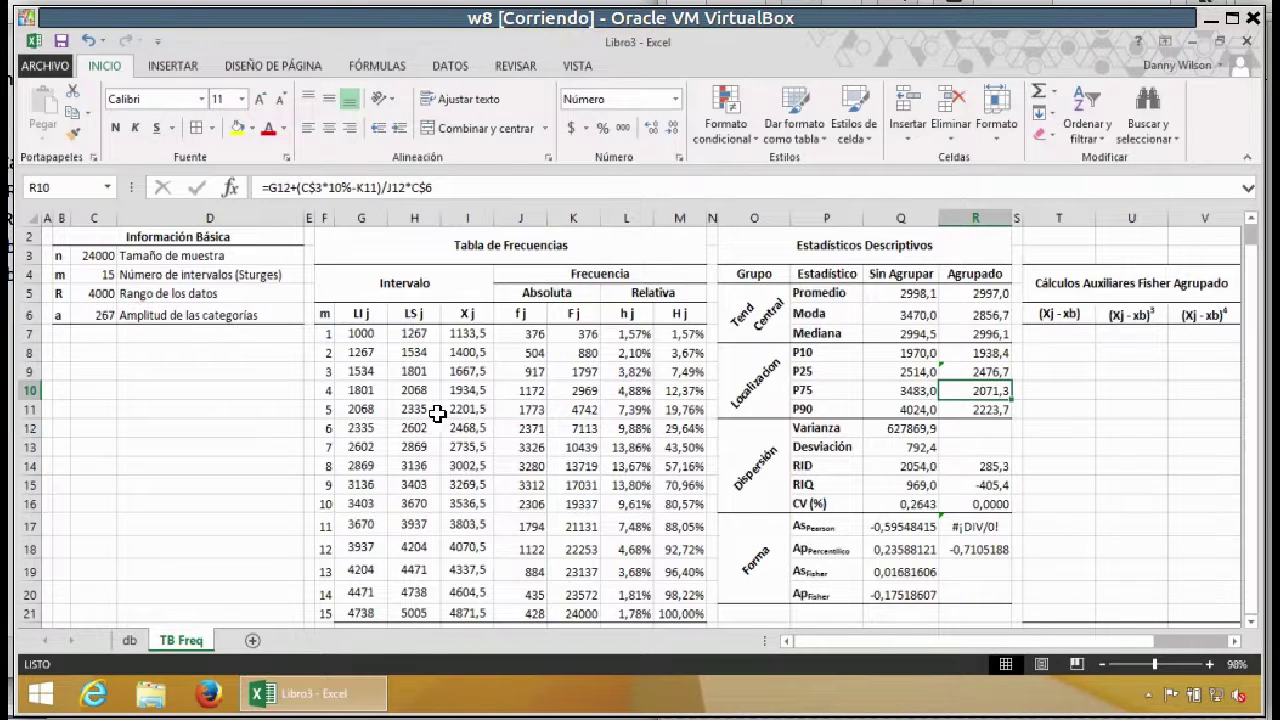
# Step: Adapt the grouped P75 formula in R10 to =G16+(C$3*75%-K15)/J16*C$6
pyautogui.click(341, 187)
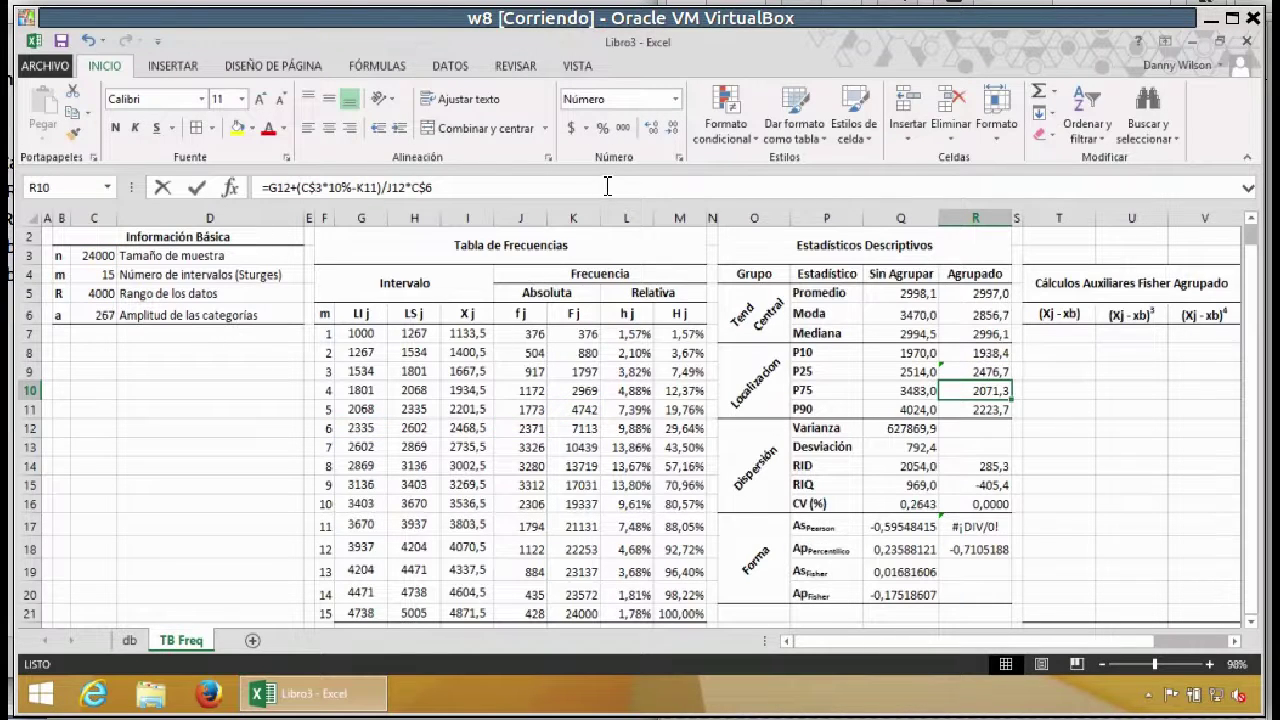
pyautogui.click(335, 188)
pyautogui.write('75')
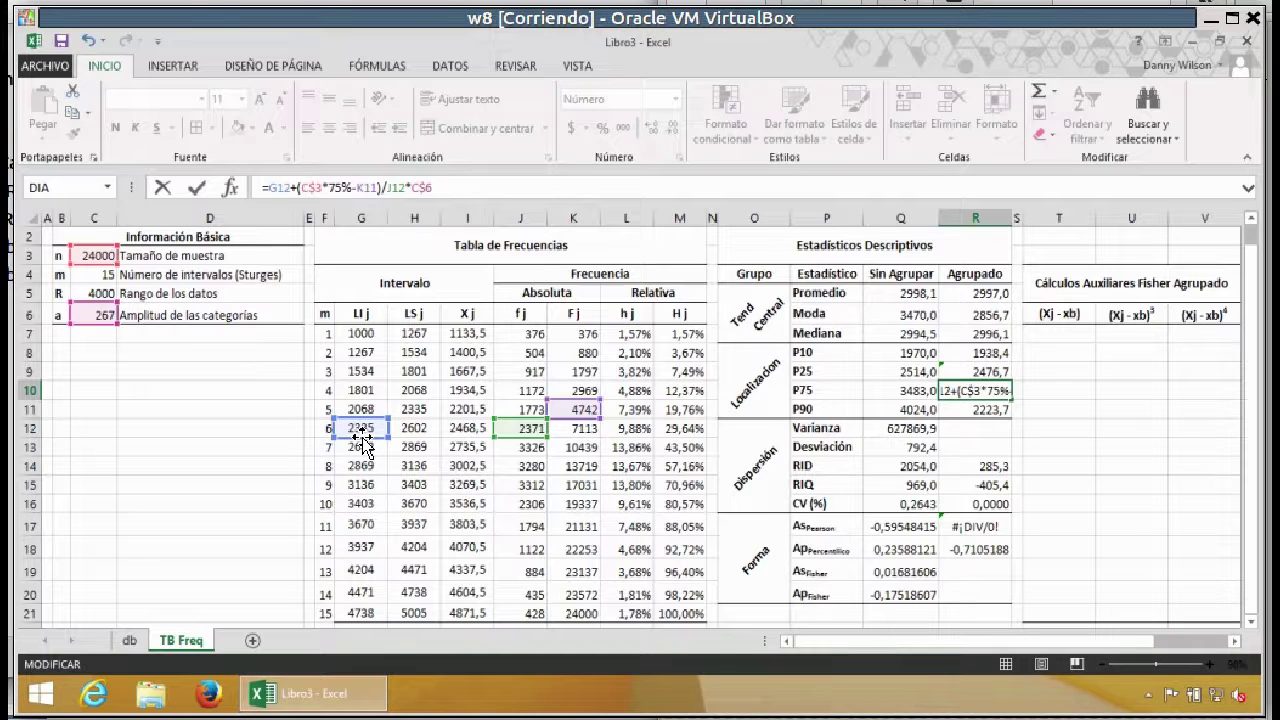
pyautogui.moveTo(363, 448); pyautogui.dragTo(365, 508)
pyautogui.moveTo(494, 440); pyautogui.dragTo(516, 512)
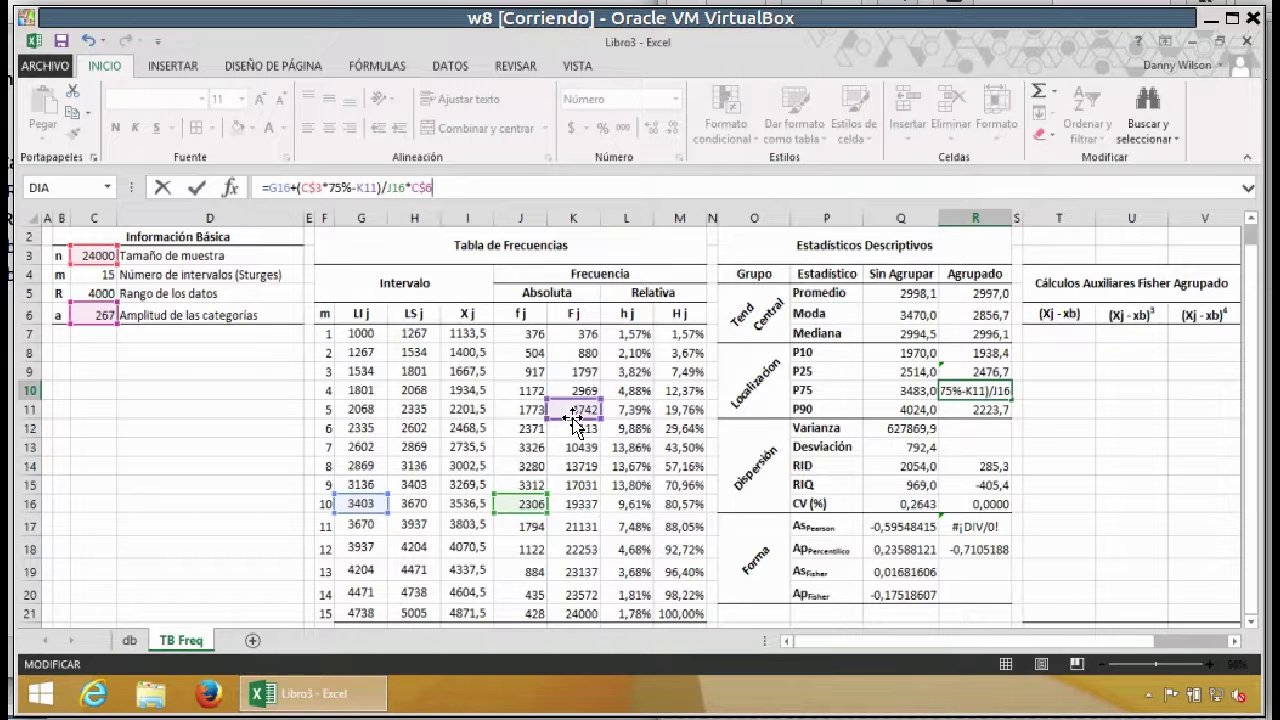
pyautogui.moveTo(577, 436); pyautogui.dragTo(577, 490)
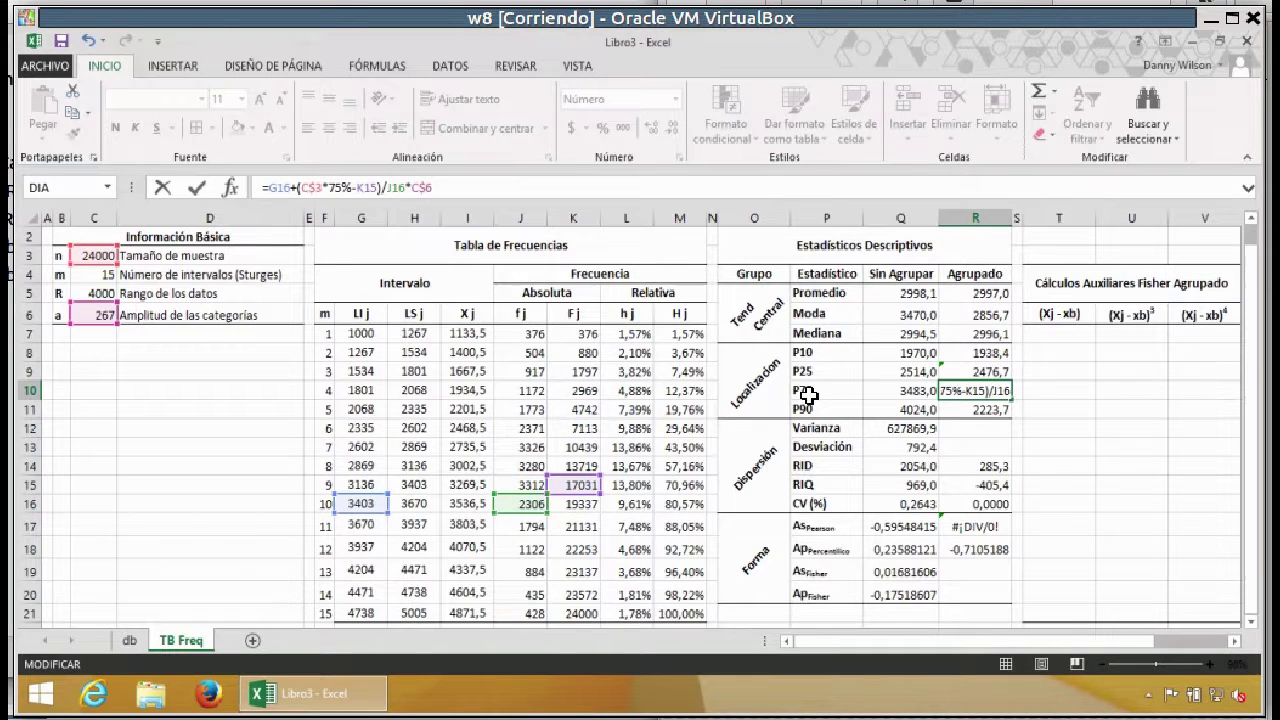
pyautogui.press('Return')
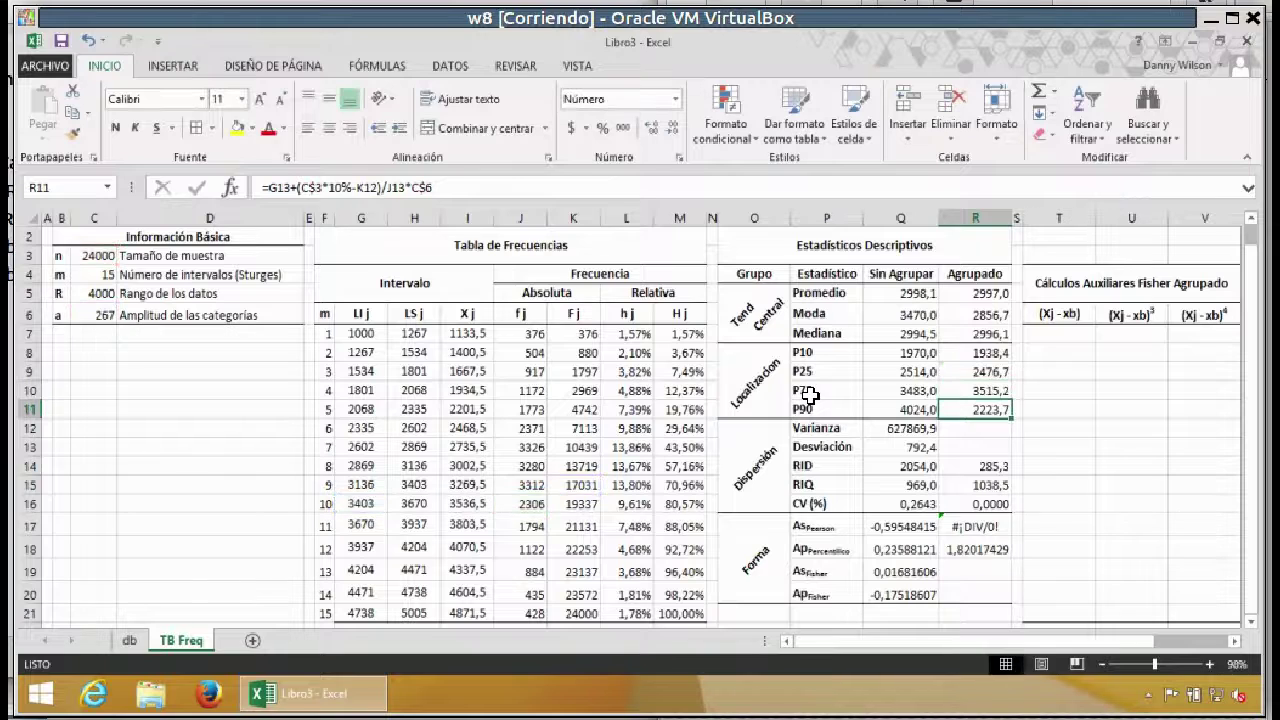
# Step: Adapt the grouped P90 formula in R11 to =G18+(C$3*90%-K17)/J18*C$6
pyautogui.click(567, 186)
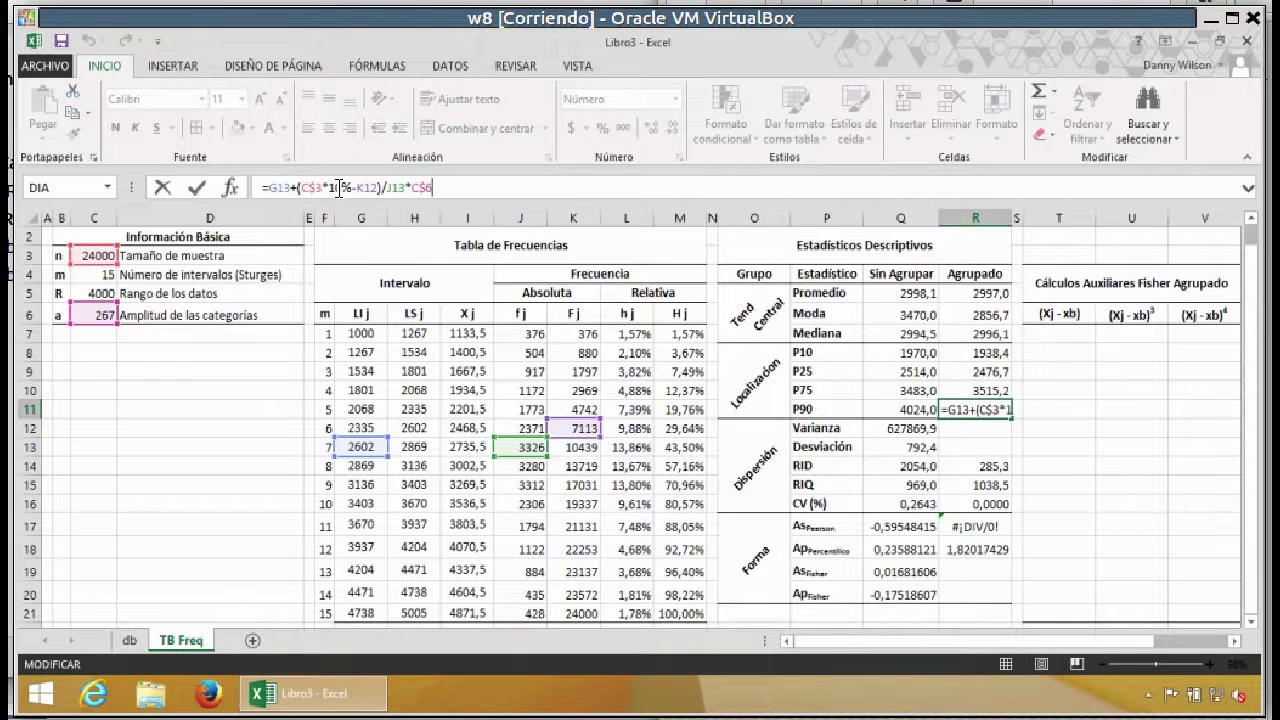
pyautogui.press('BackSpace')
pyautogui.write('9')
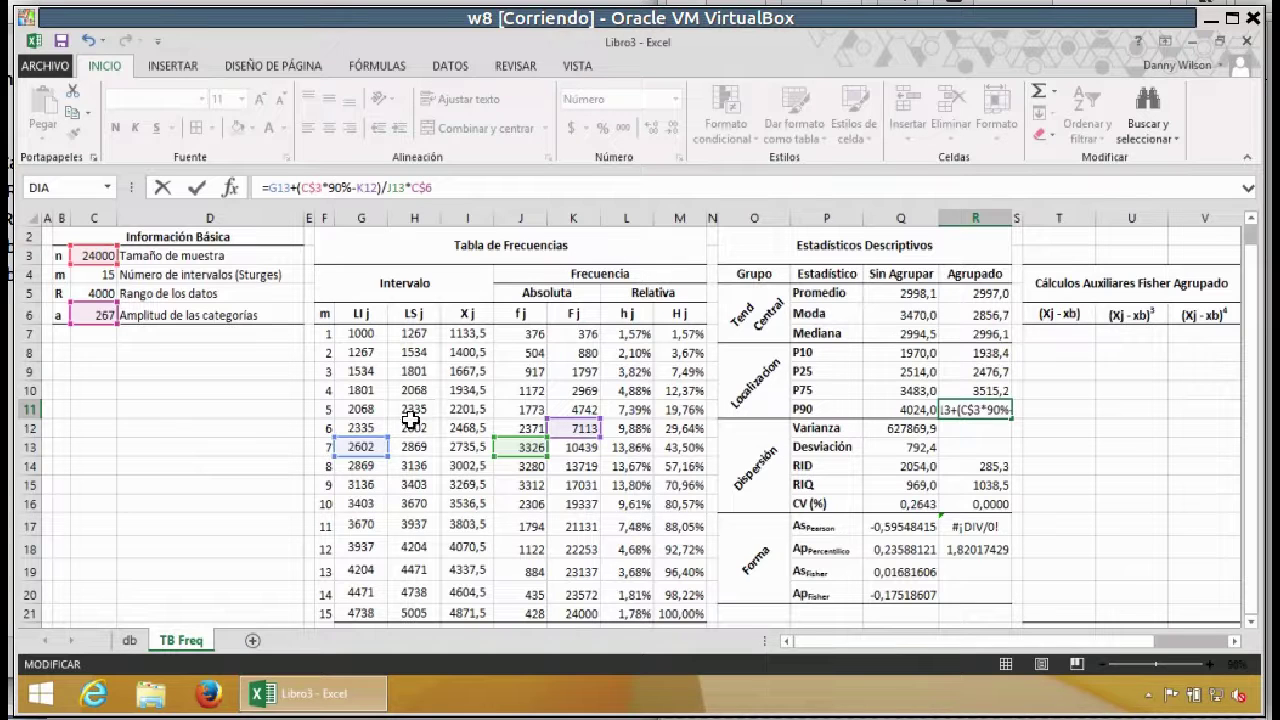
pyautogui.moveTo(367, 452); pyautogui.dragTo(360, 548)
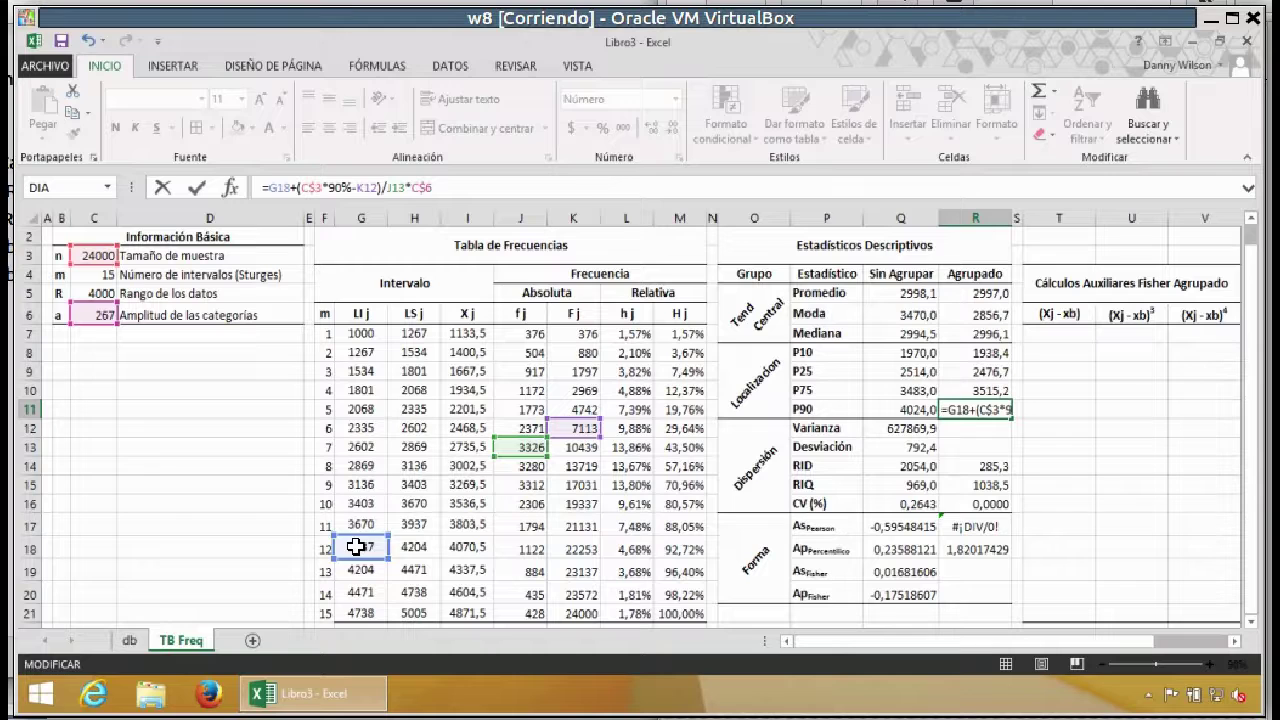
pyautogui.moveTo(520, 463); pyautogui.dragTo(536, 530)
pyautogui.moveTo(583, 440); pyautogui.dragTo(578, 528)
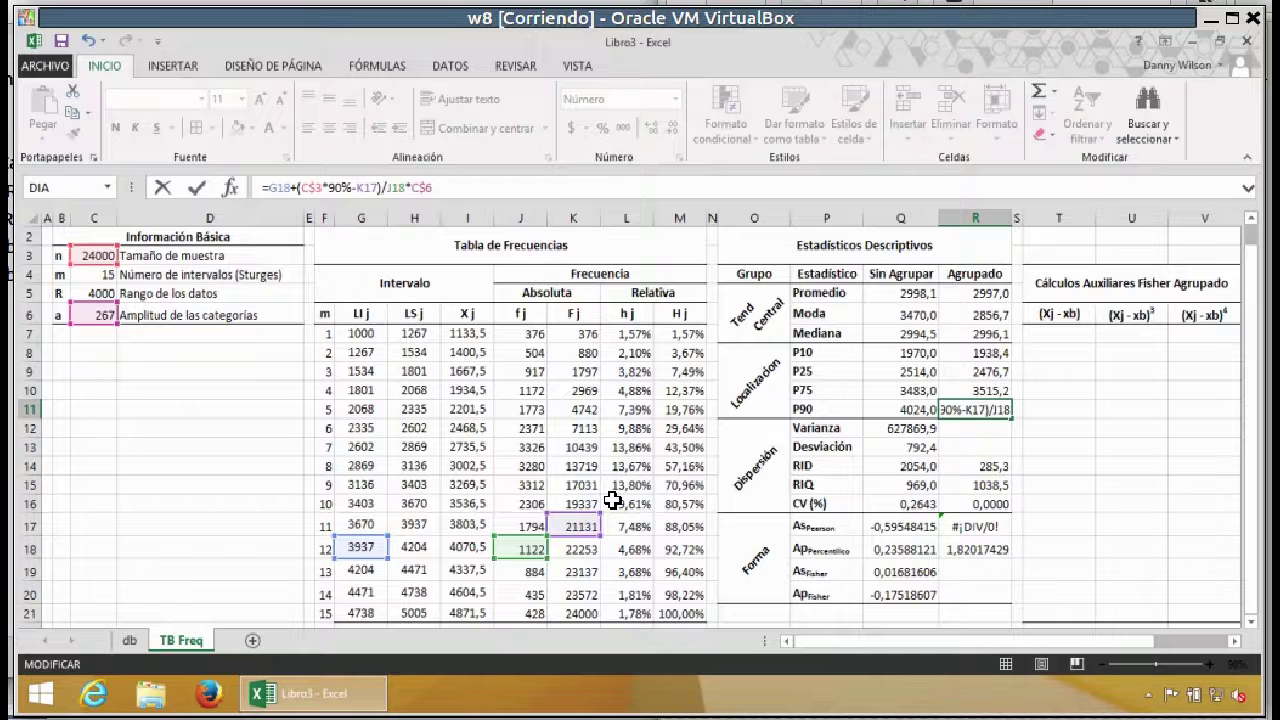
pyautogui.press('Return')
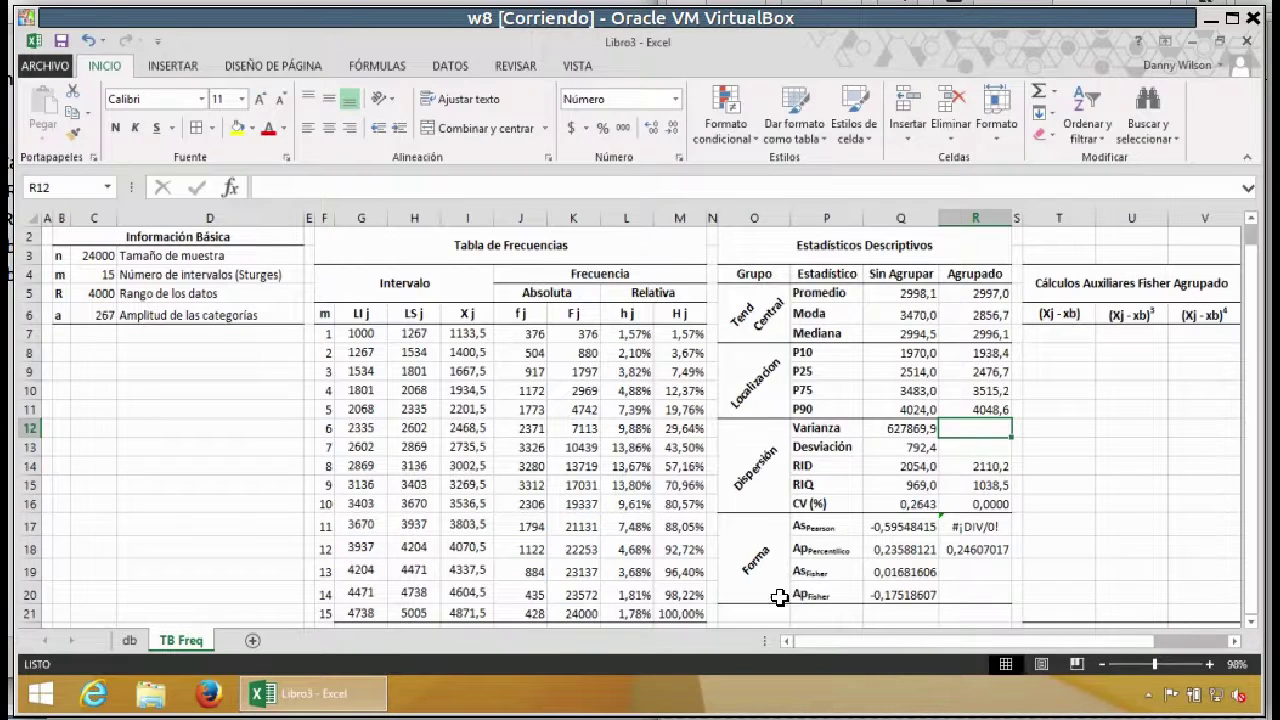
# Step: Format the coefficient of variation and shape statistics in Q16:R20 with four decimal places
pyautogui.click(918, 549)
pyautogui.moveTo(944, 549); pyautogui.dragTo(971, 549)
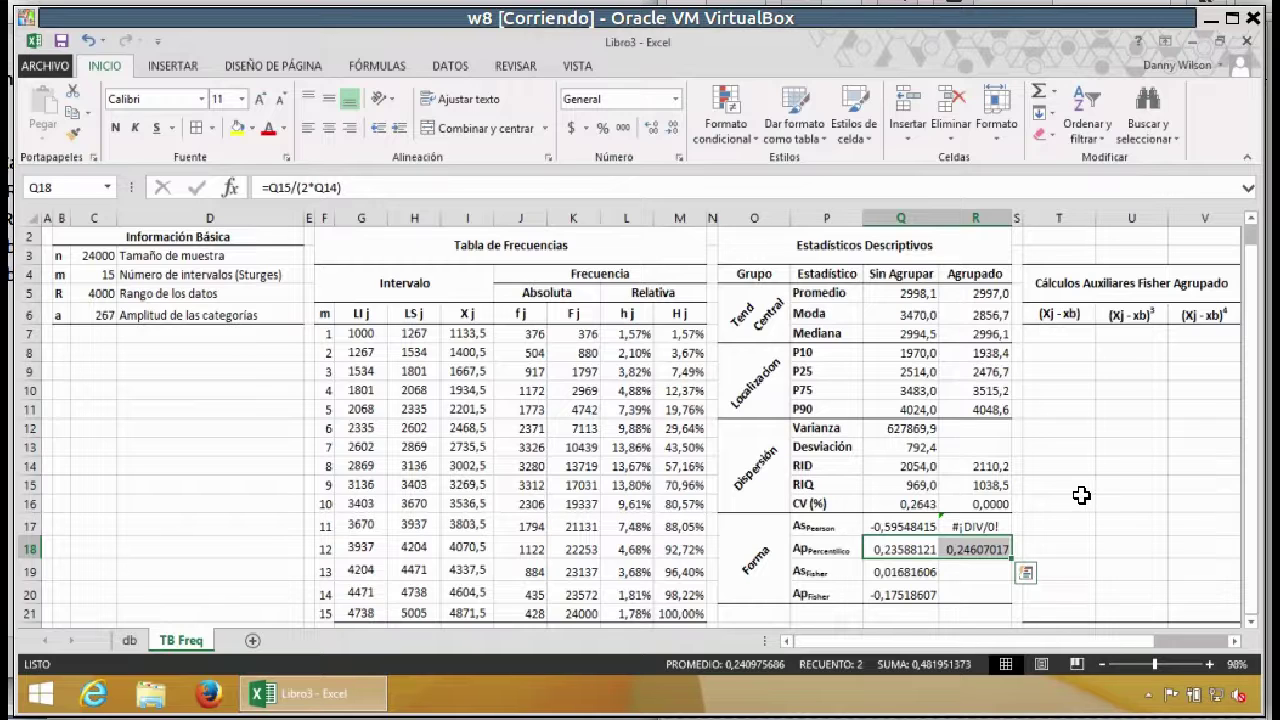
pyautogui.click(900, 527)
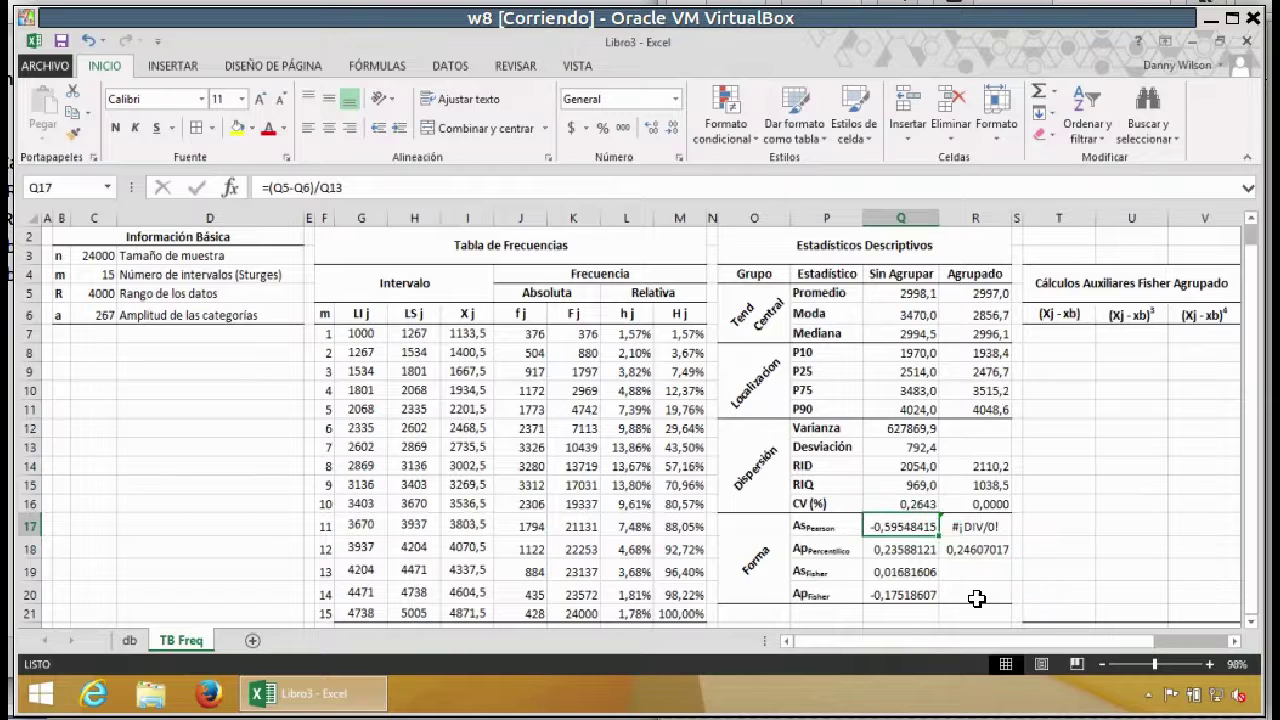
pyautogui.moveTo(900, 503); pyautogui.dragTo(977, 593)
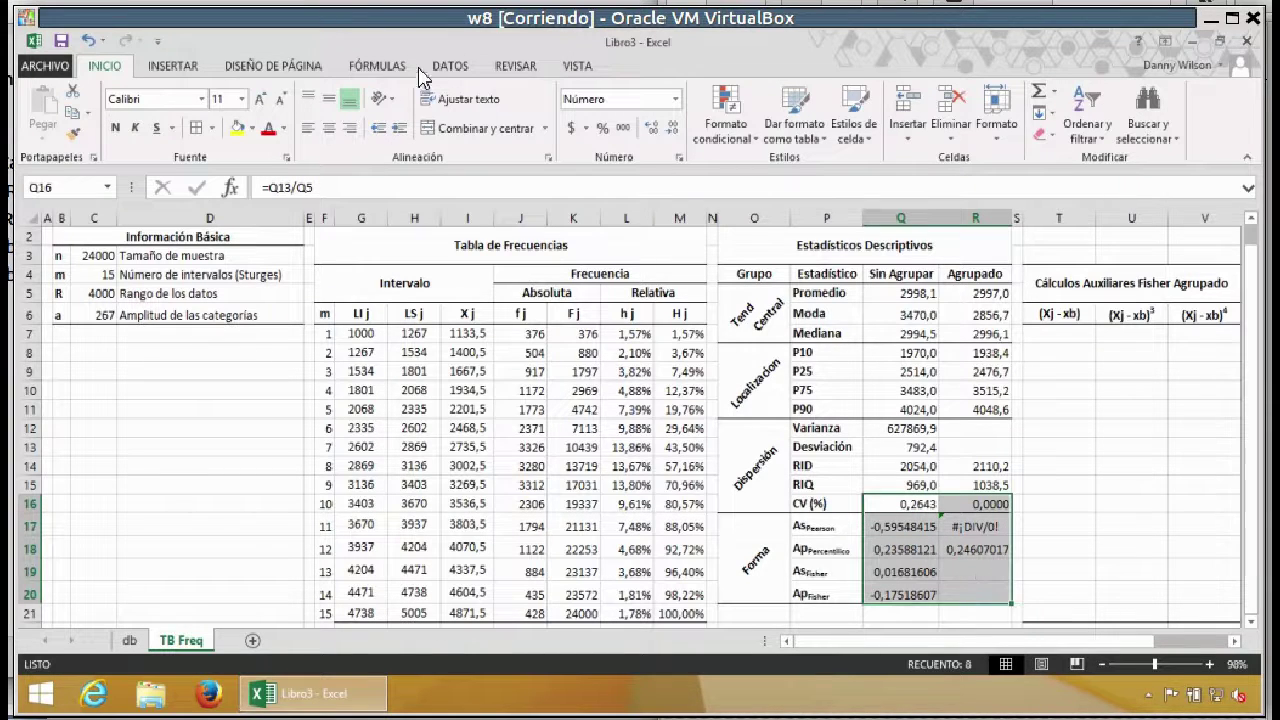
pyautogui.click(652, 128)
pyautogui.click(1066, 507)
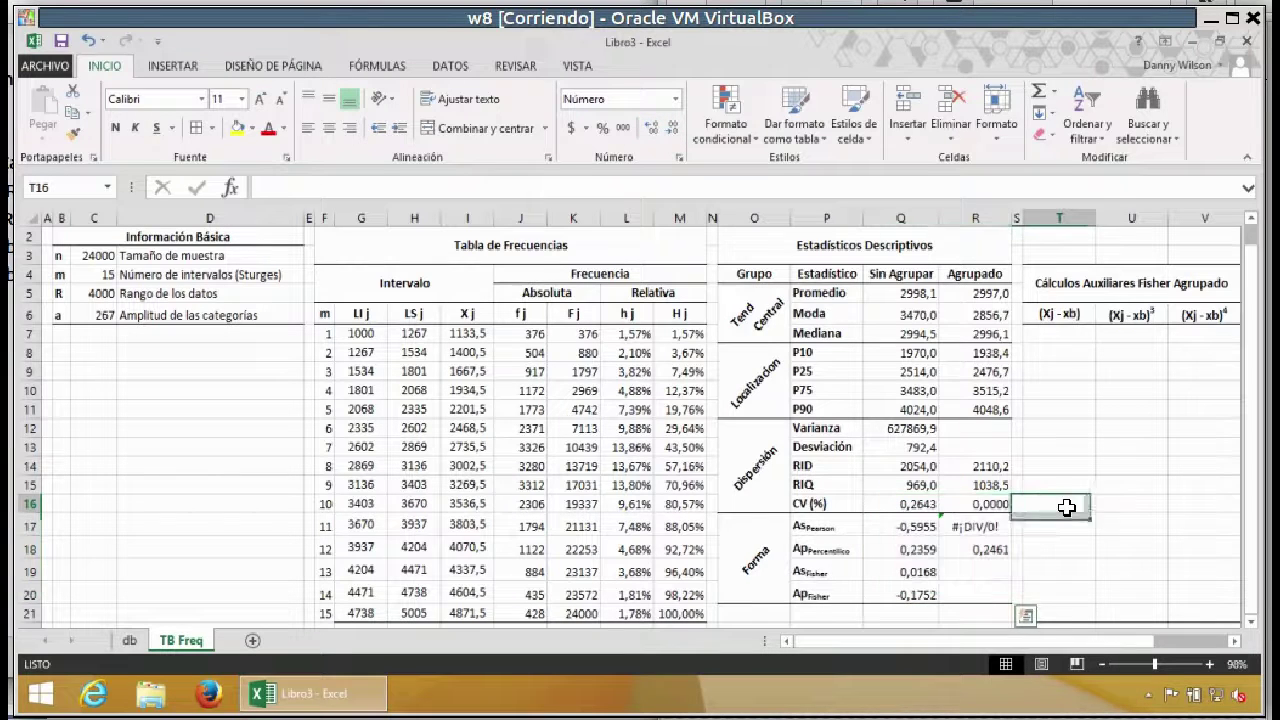
# Step: Switch to the PDF of grouped-data formulas, review the Varianza formula, and return to the Excel workbook
pyautogui.click(975, 428)
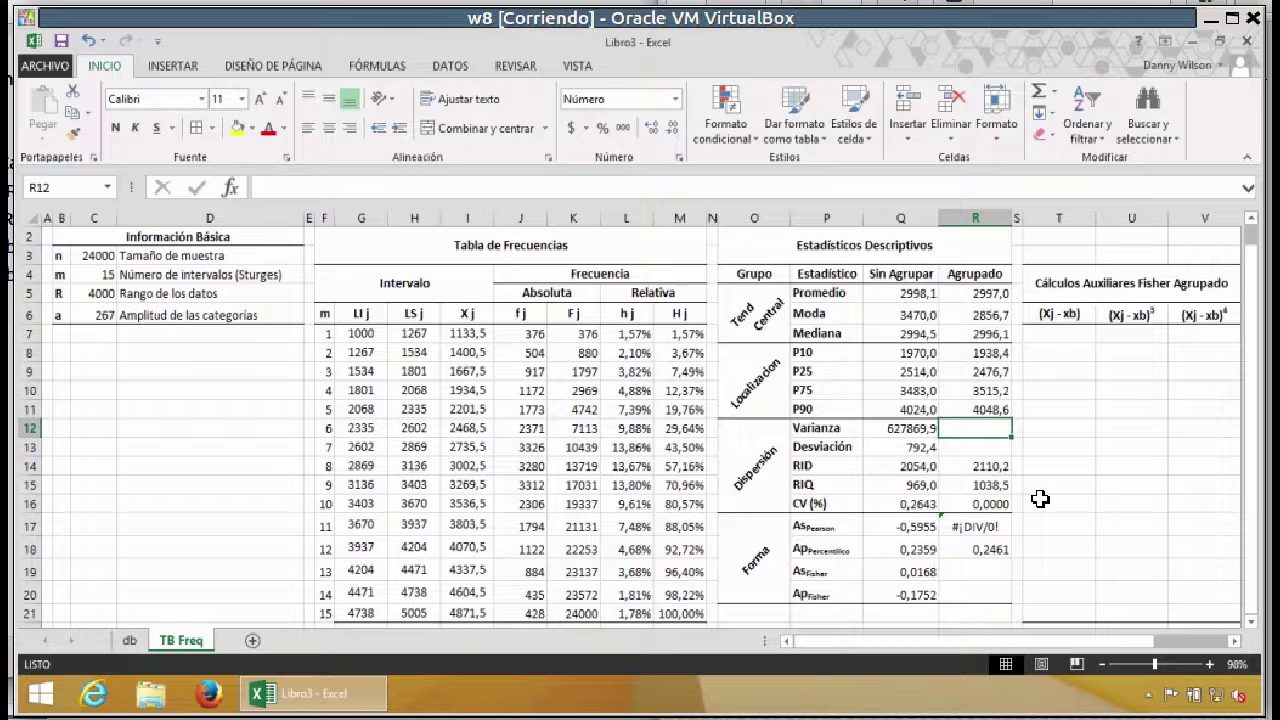
pyautogui.hotkey('alt', 'Tab')
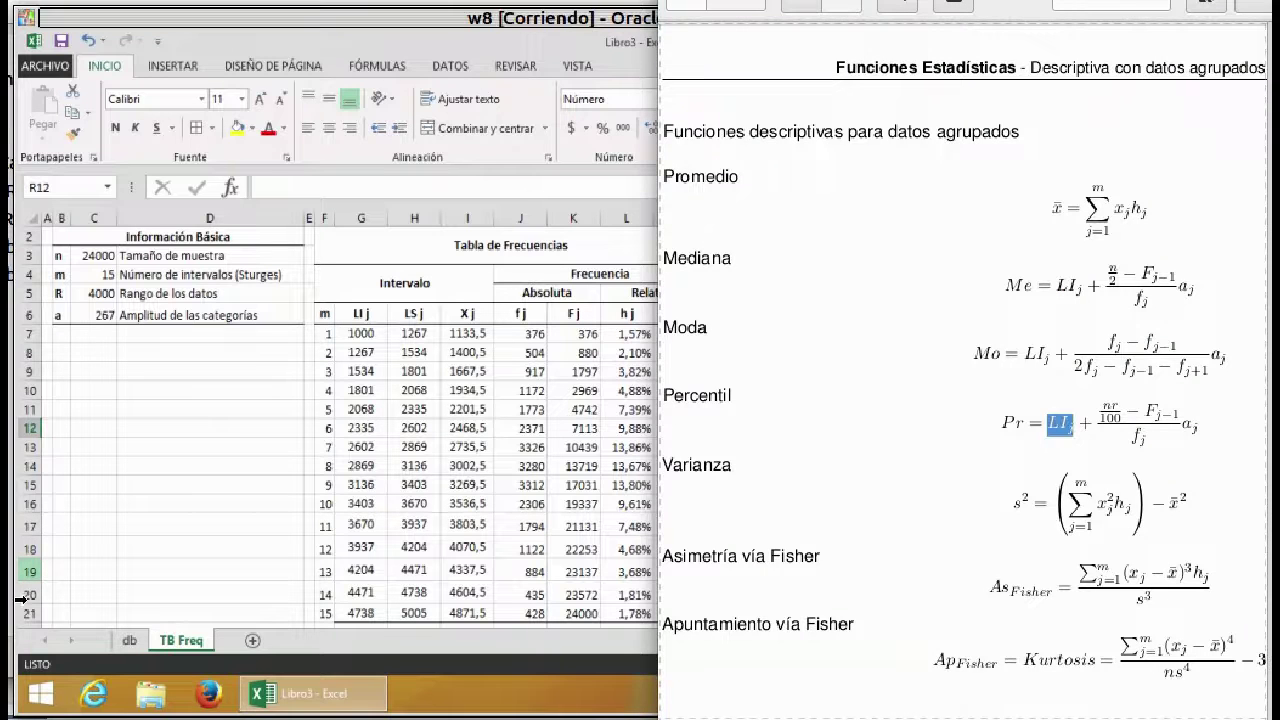
pyautogui.click(880, 512)
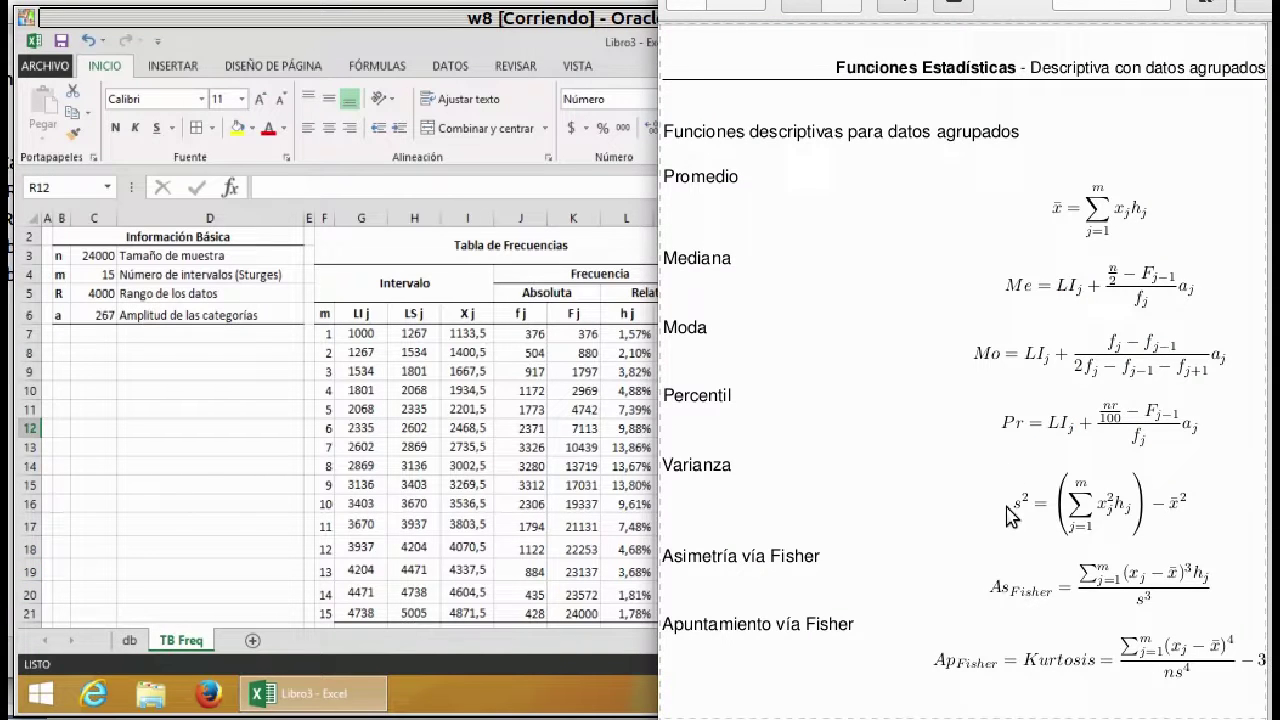
pyautogui.moveTo(1015, 507); pyautogui.dragTo(1188, 516)
pyautogui.click(1192, 545)
pyautogui.click(580, 425)
pyautogui.click(580, 425)
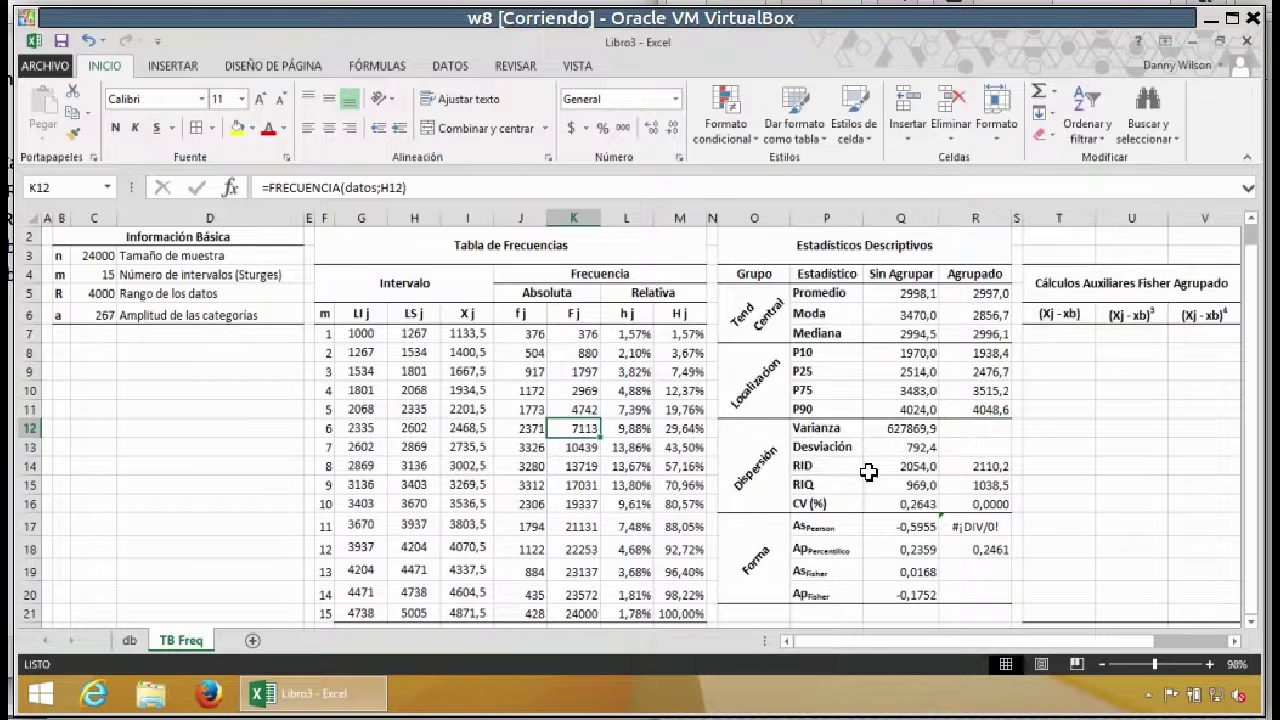
# Step: Start the grouped variance formula in R12 with =SUMAPRODUCTO(I7:I21;I7:I21;L7:L21), multiplying the squared class marks by the relative frequencies
pyautogui.click(962, 432)
pyautogui.write('=sumap')
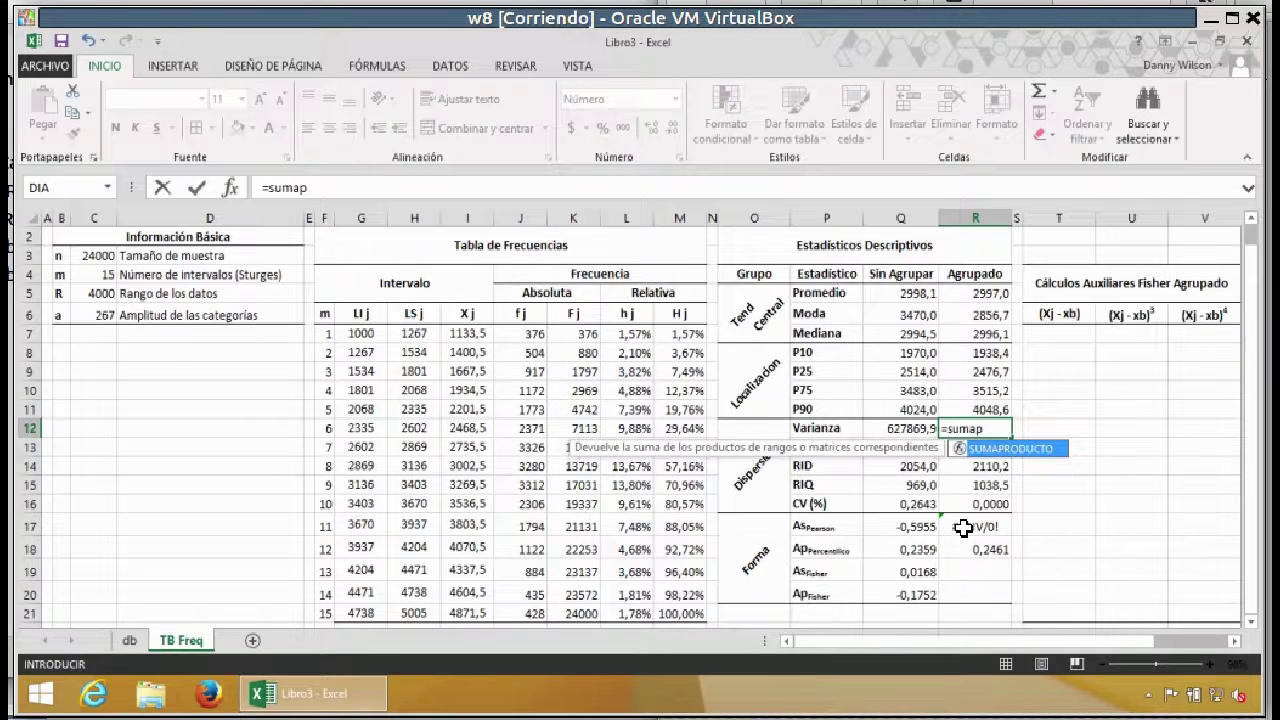
pyautogui.doubleClick(968, 452)
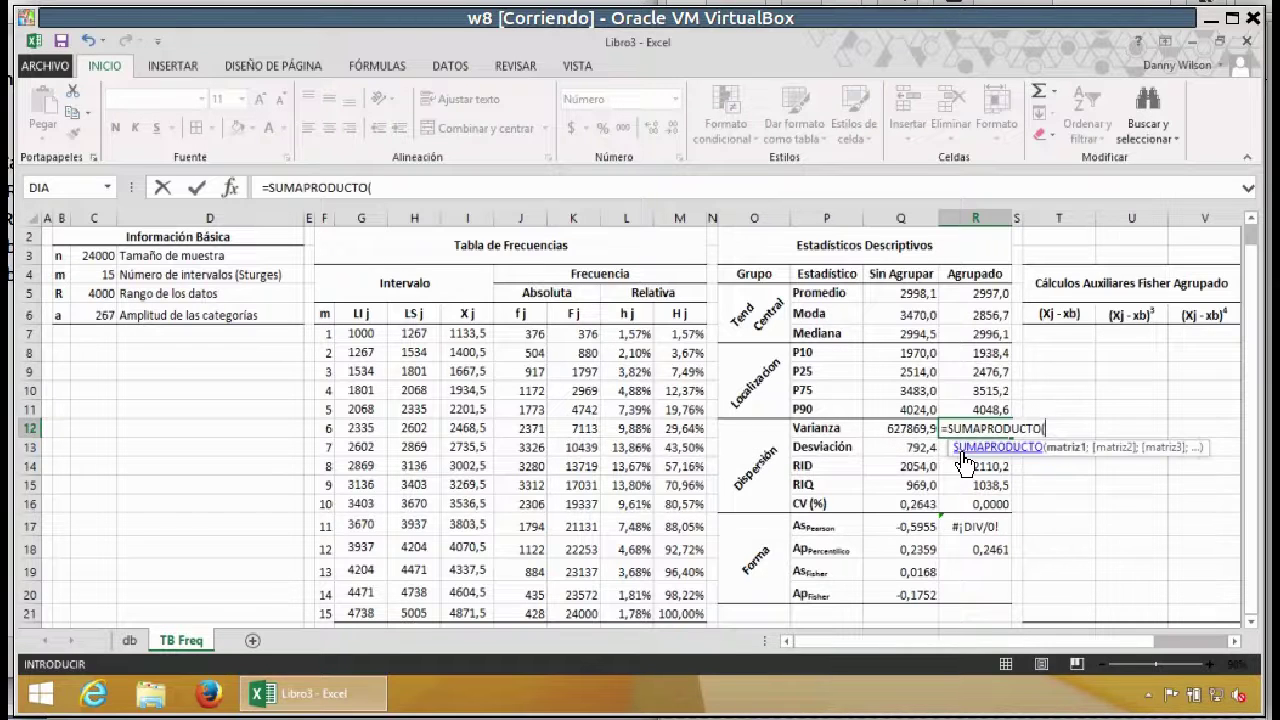
pyautogui.moveTo(462, 335); pyautogui.dragTo(468, 613)
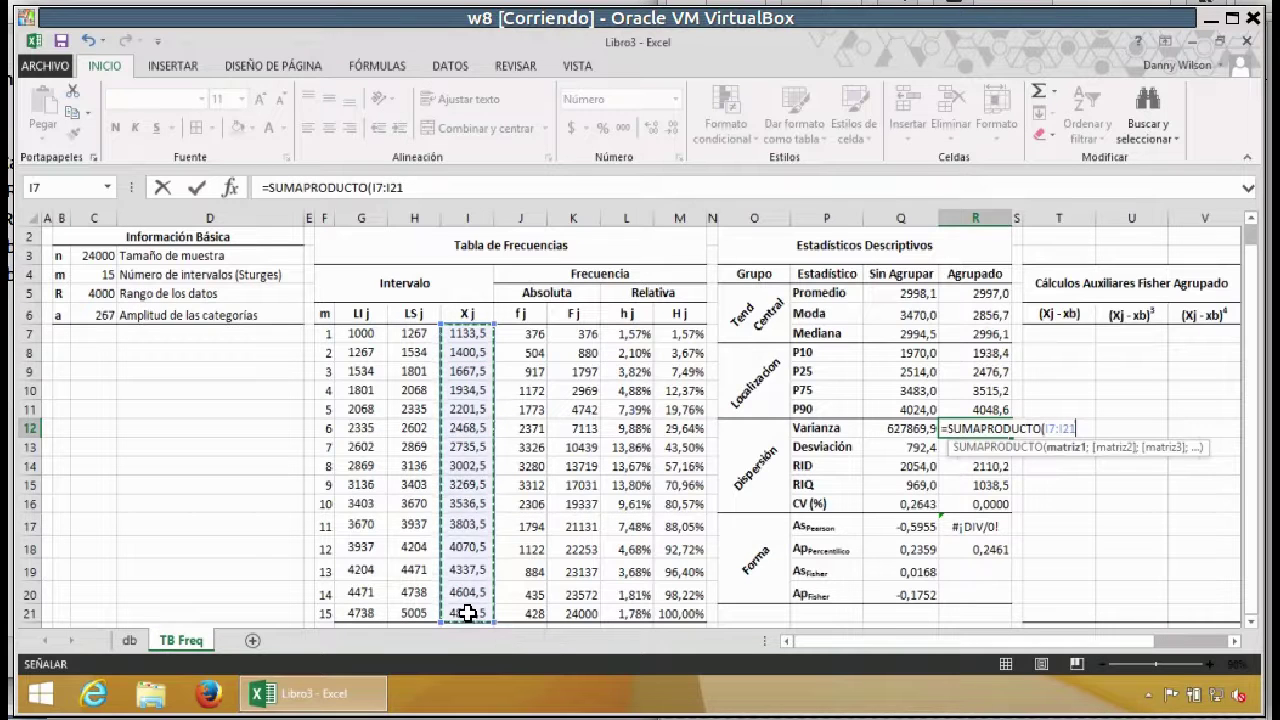
pyautogui.write(';')
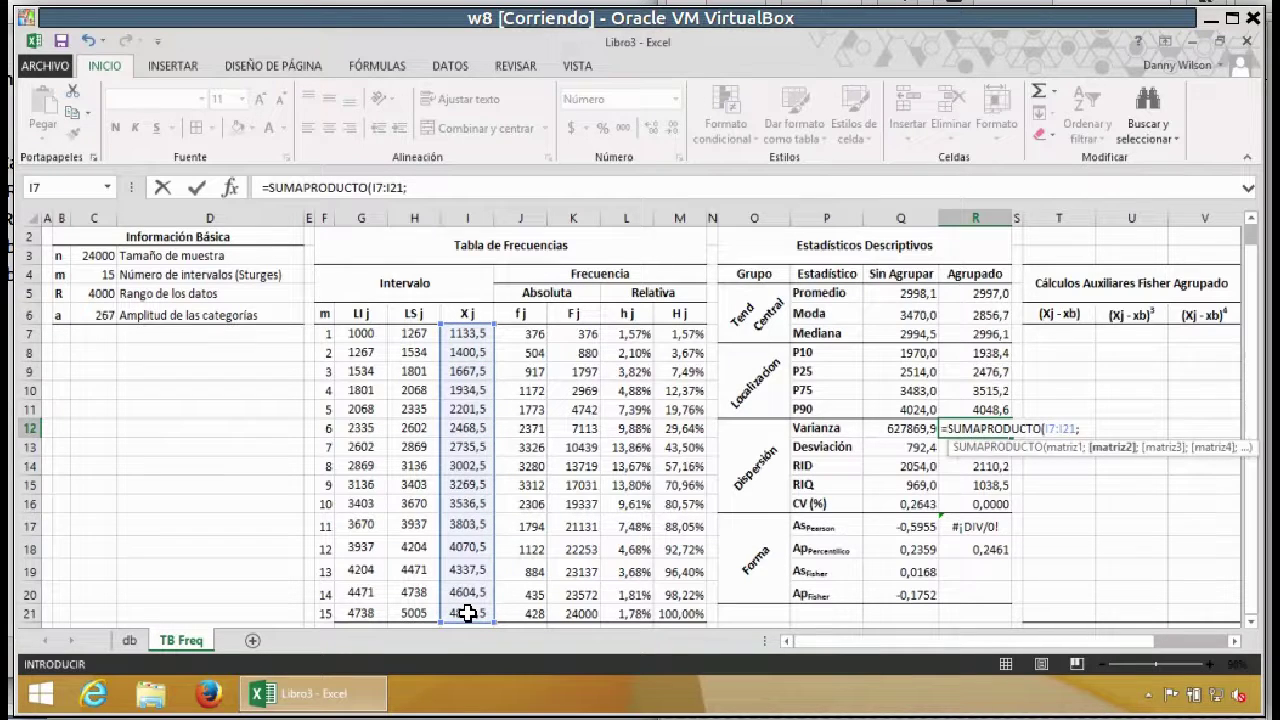
pyautogui.moveTo(462, 328); pyautogui.dragTo(460, 614)
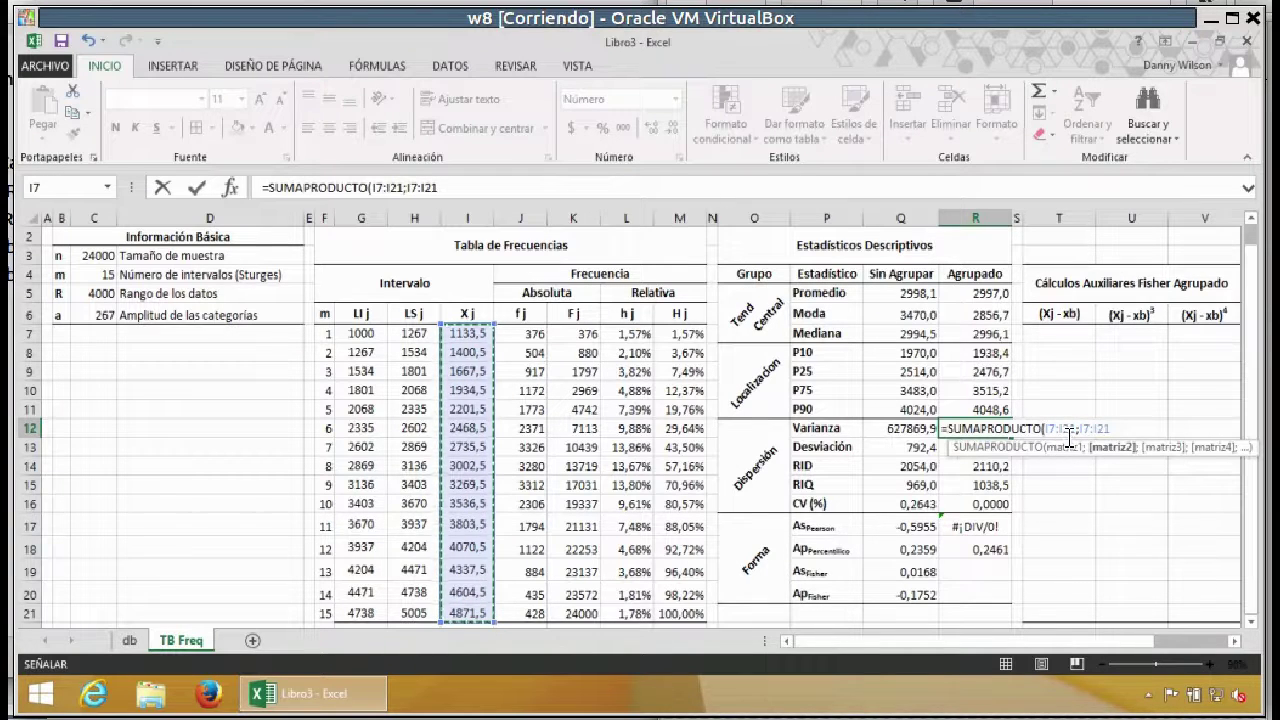
pyautogui.write(';')
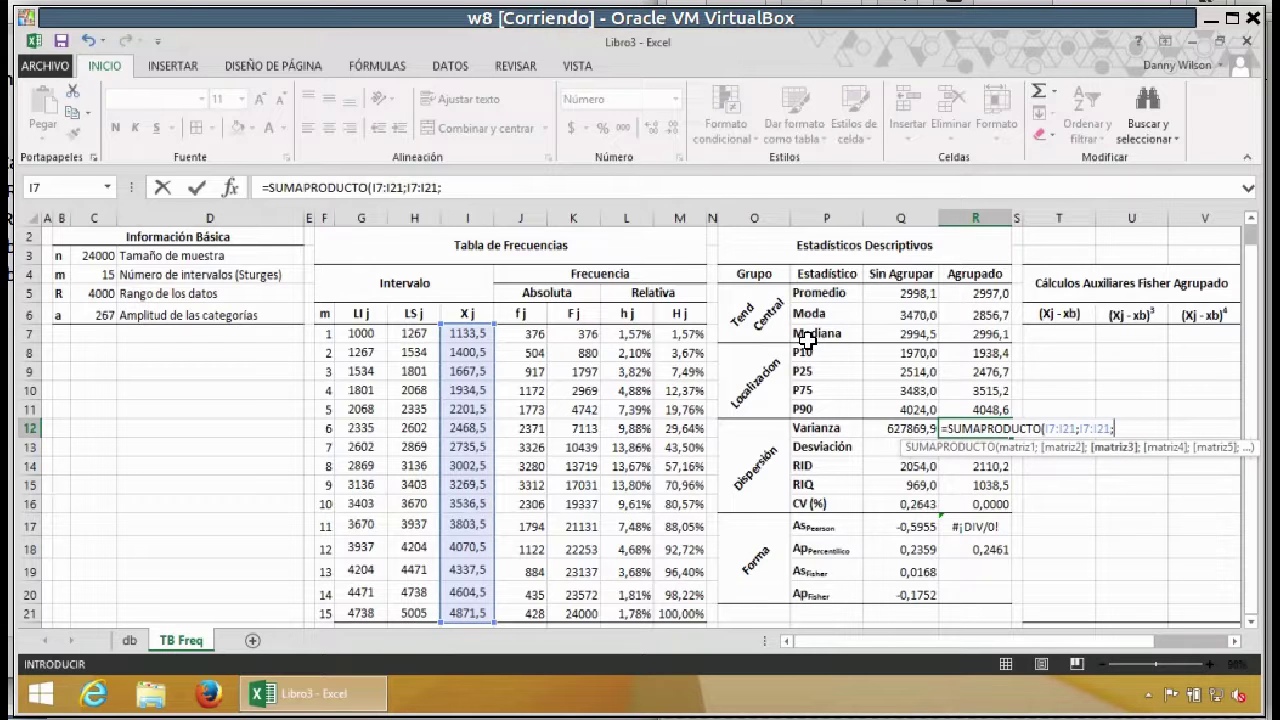
pyautogui.moveTo(629, 334); pyautogui.dragTo(633, 614)
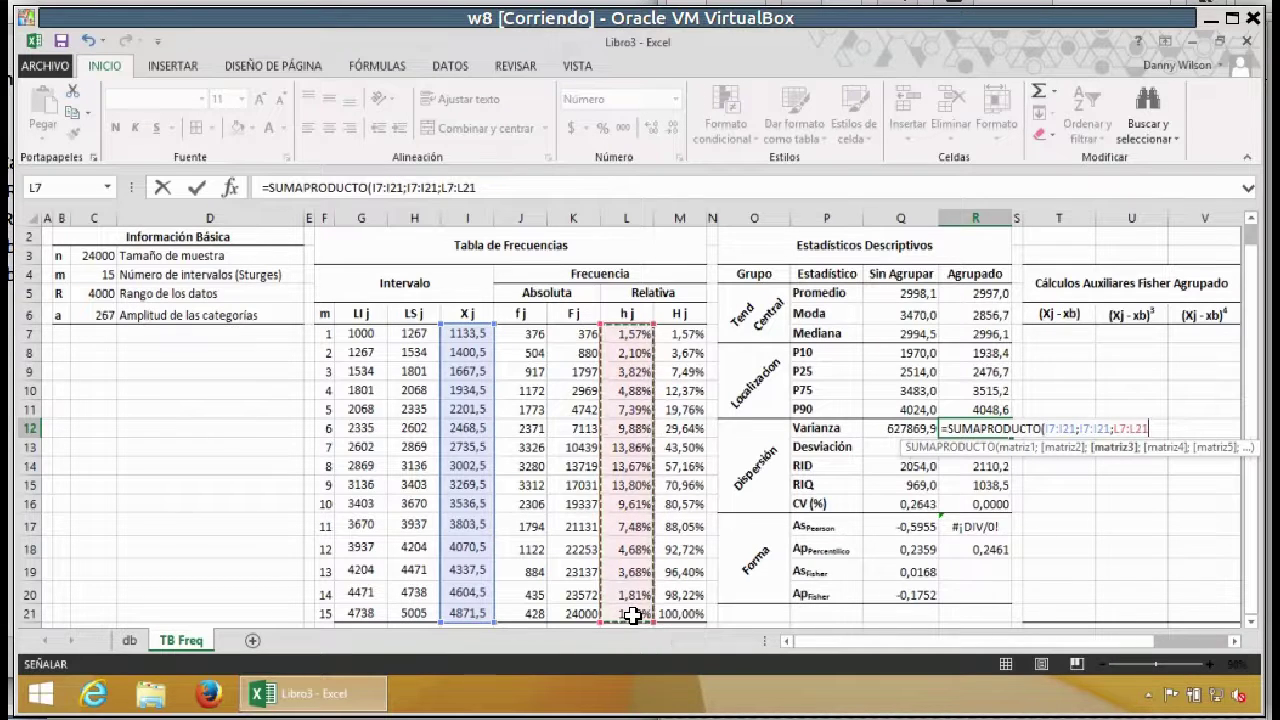
pyautogui.write(')')
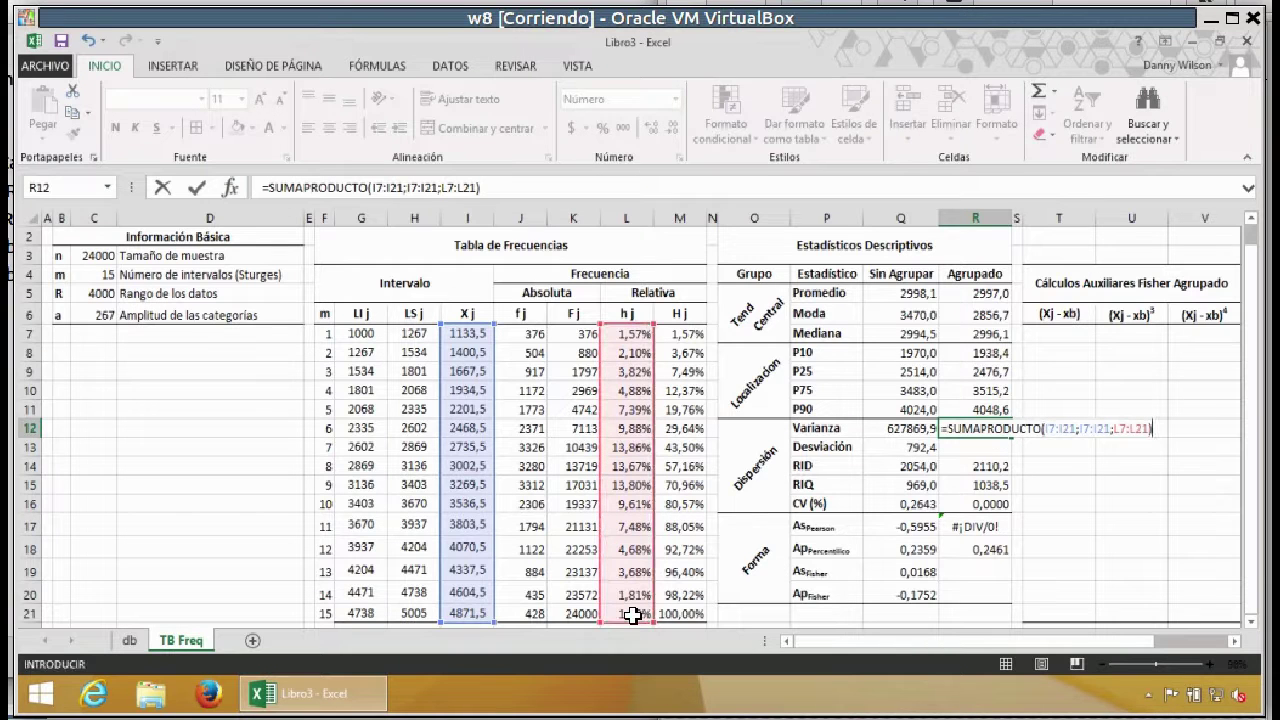
# Step: Check the variance formula in the PDF and complete R12 by subtracting the squared grouped mean, -R5^2
pyautogui.click(4, 400)
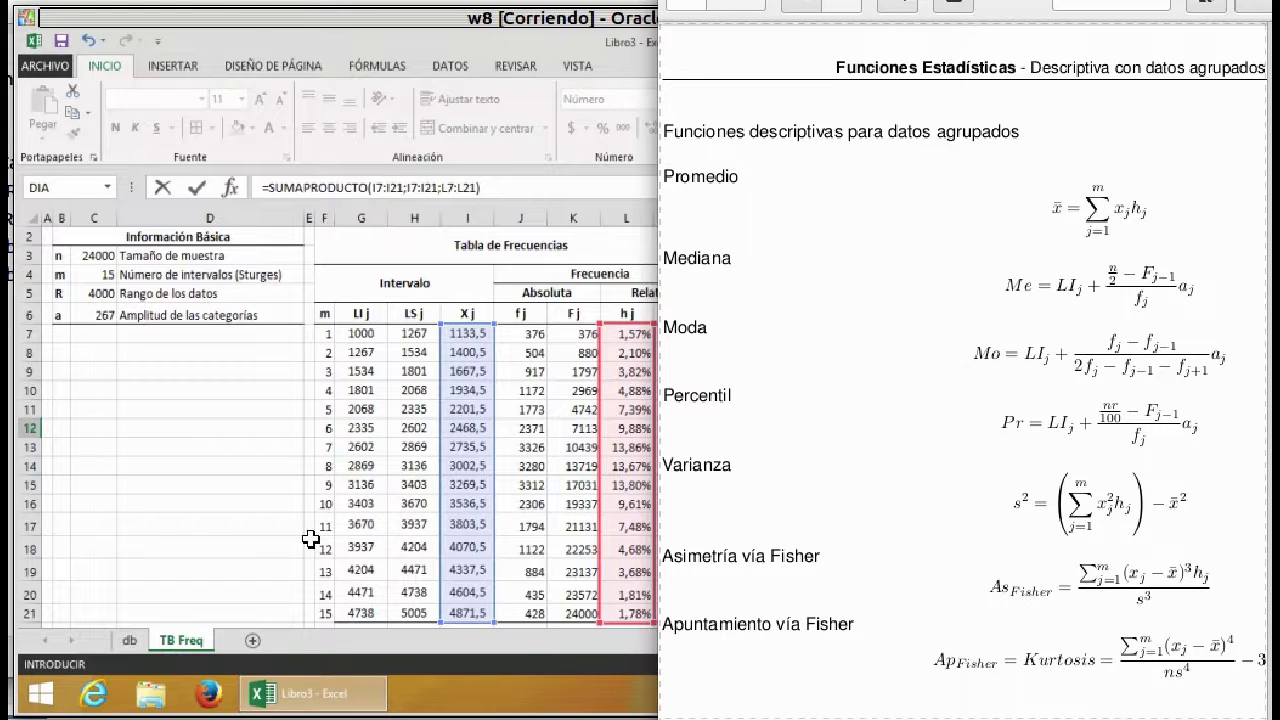
pyautogui.click(471, 523)
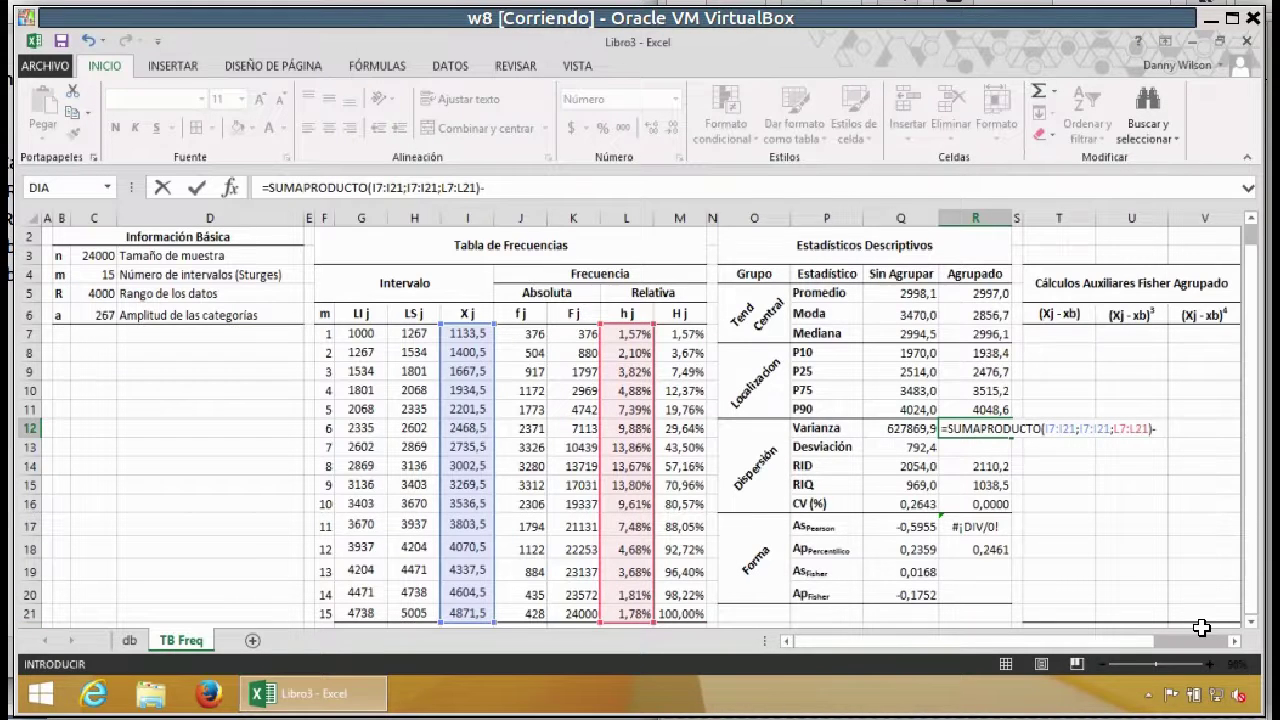
pyautogui.click(978, 292)
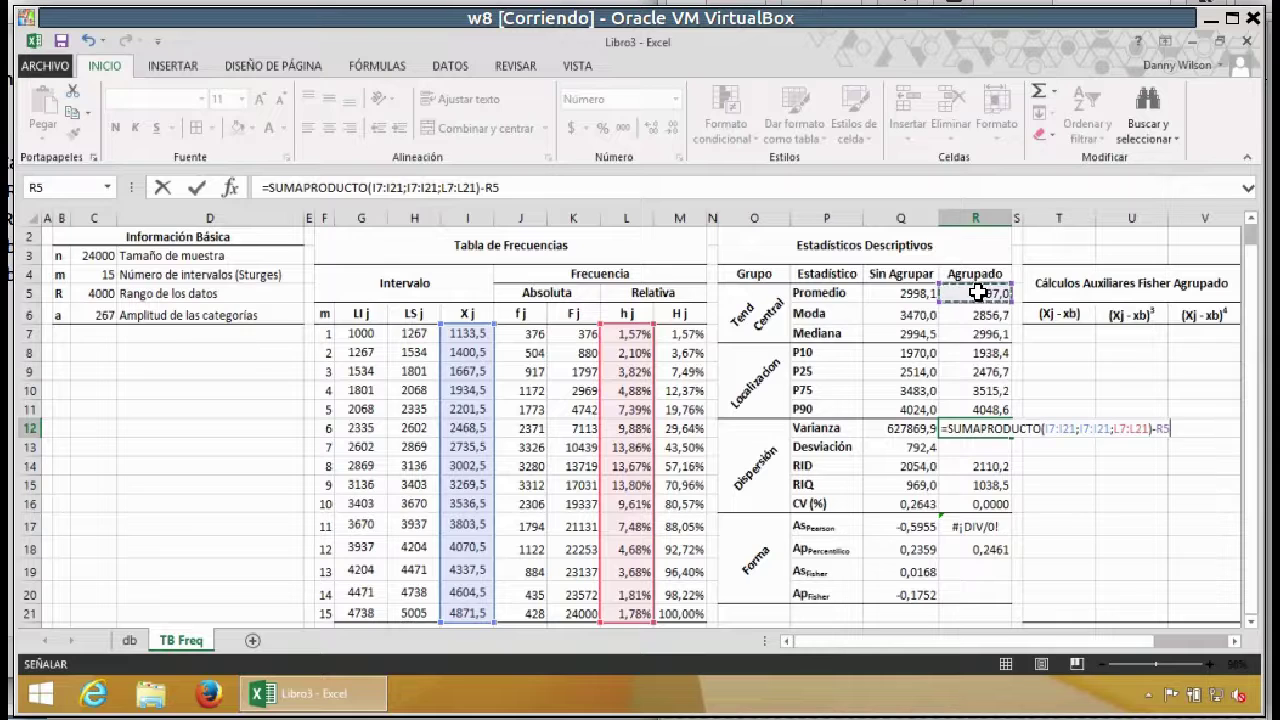
pyautogui.write('^2')
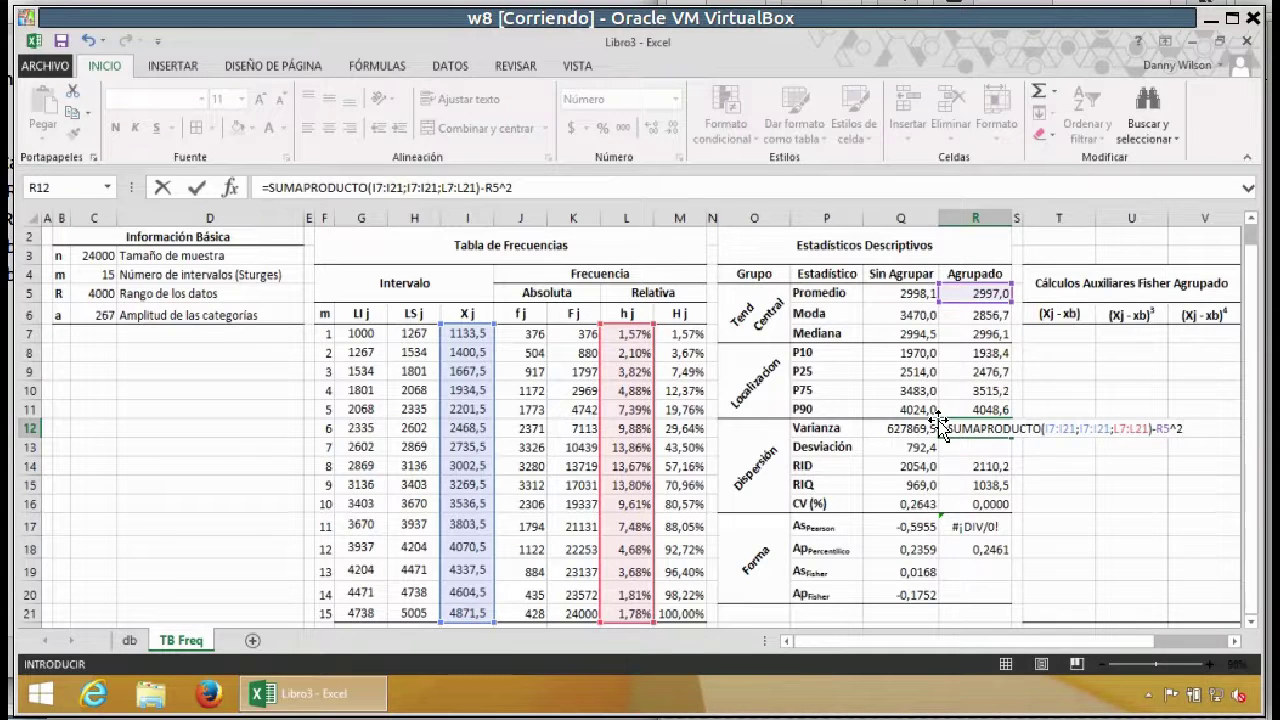
pyautogui.press('Return')
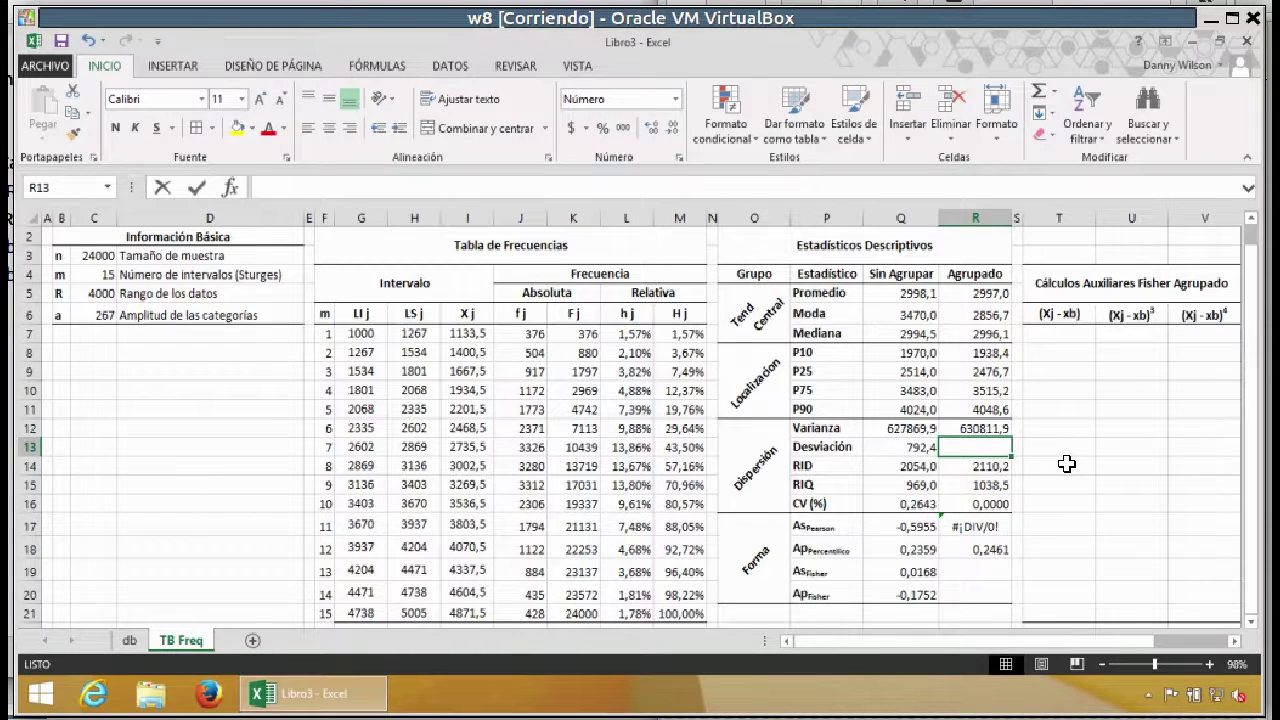
# Step: Calculate the grouped standard deviation in R13 as the square root of the variance, =RAIZ(R12)
pyautogui.write('=ra')
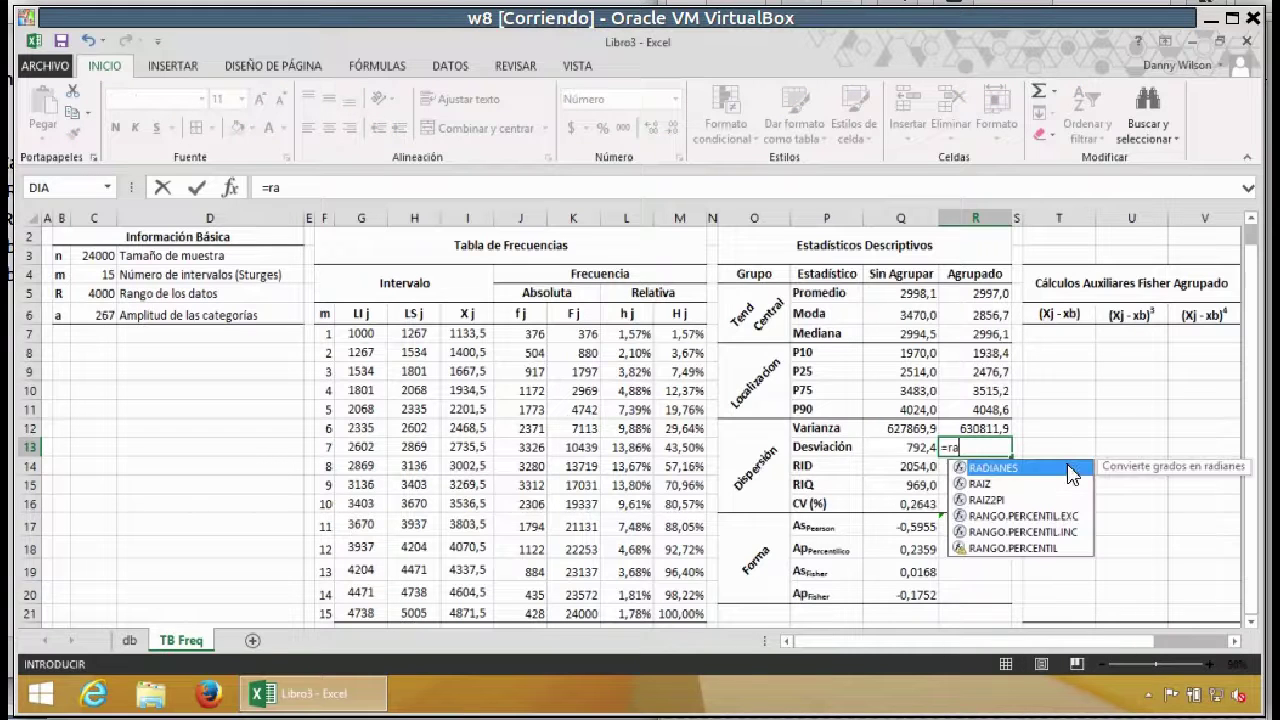
pyautogui.doubleClick(962, 486)
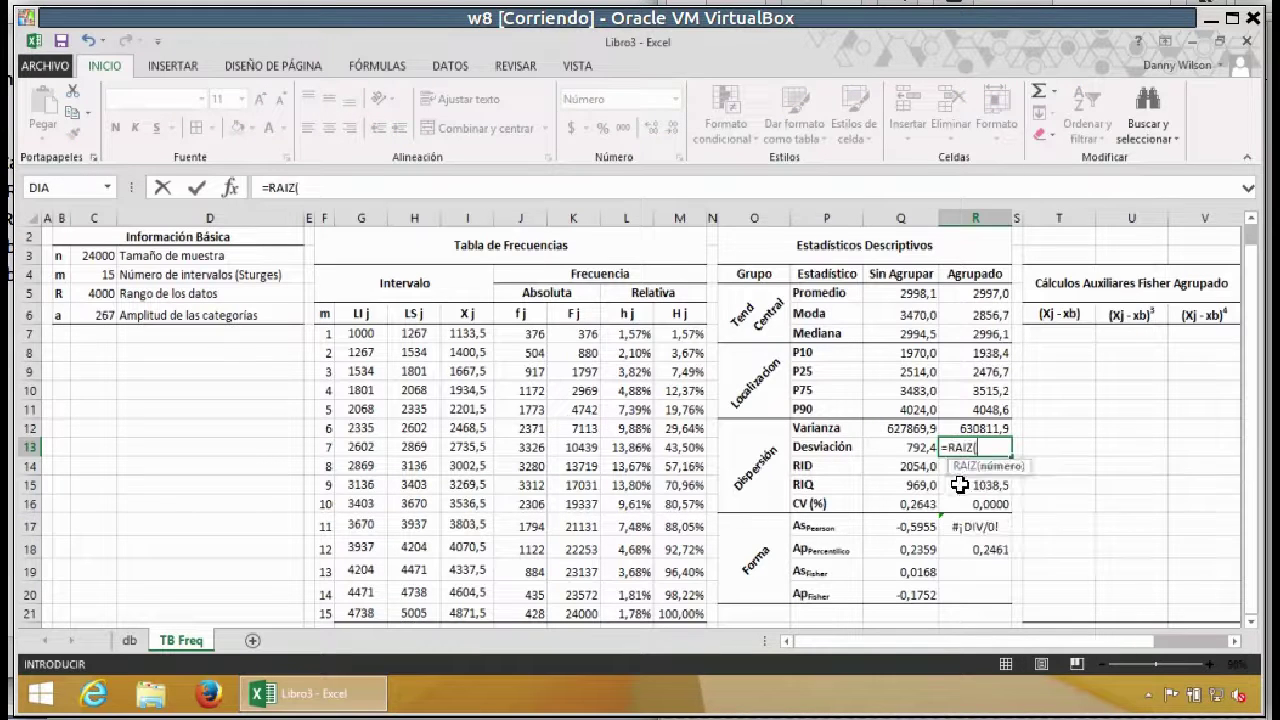
pyautogui.click(972, 428)
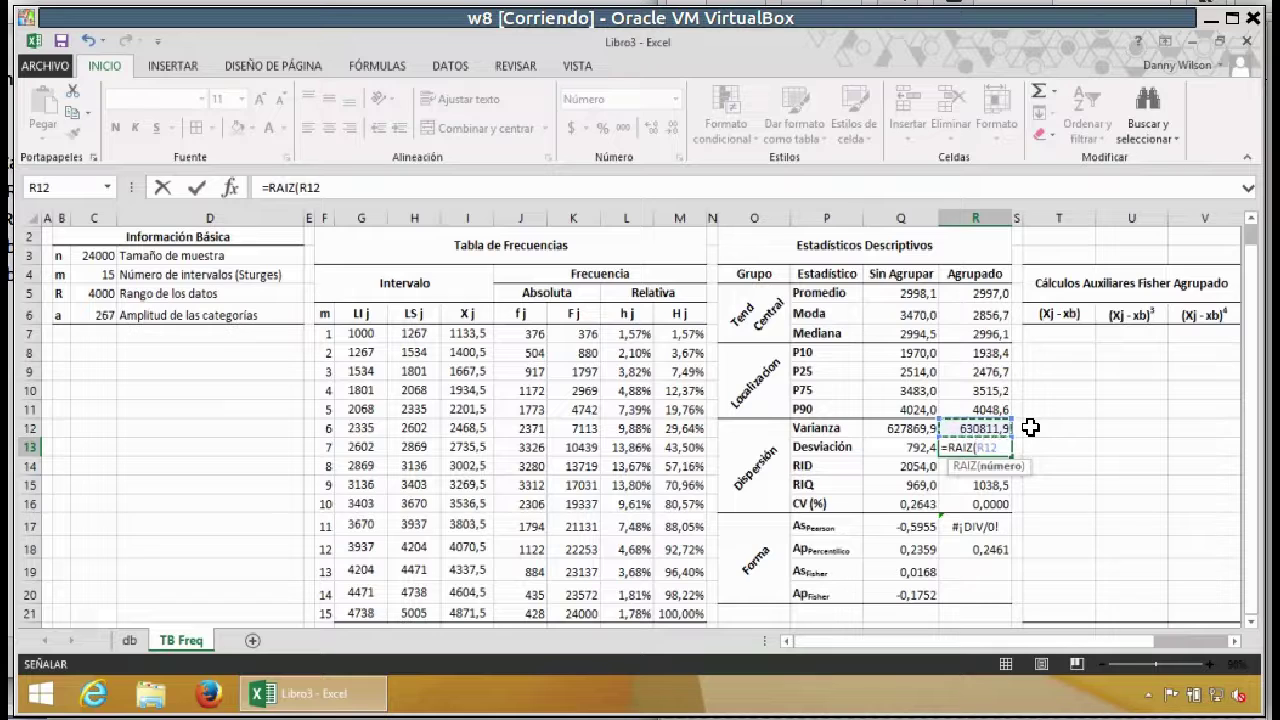
pyautogui.press('Return')
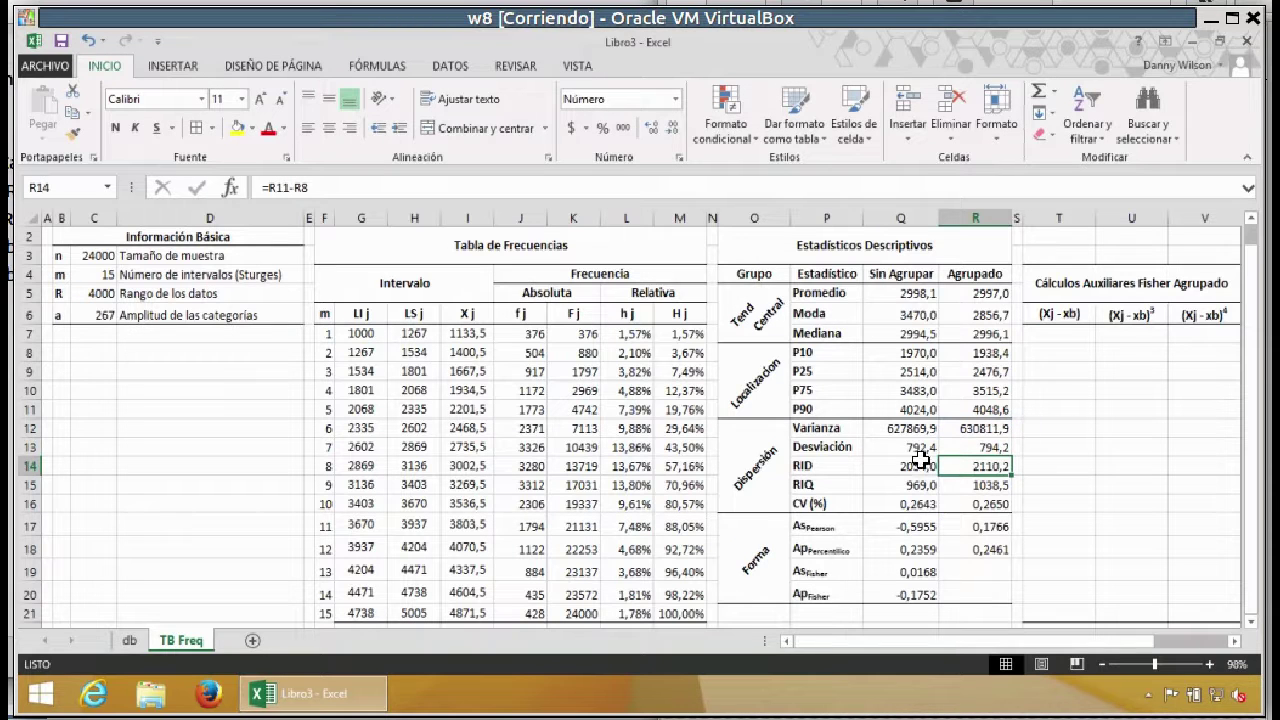
# Step: Compare the ungrouped and grouped dispersion and shape statistics, and inspect the ungrouped Fisher skewness and kurtosis formulas in Q19 and Q20
pyautogui.moveTo(920, 450); pyautogui.dragTo(973, 445)
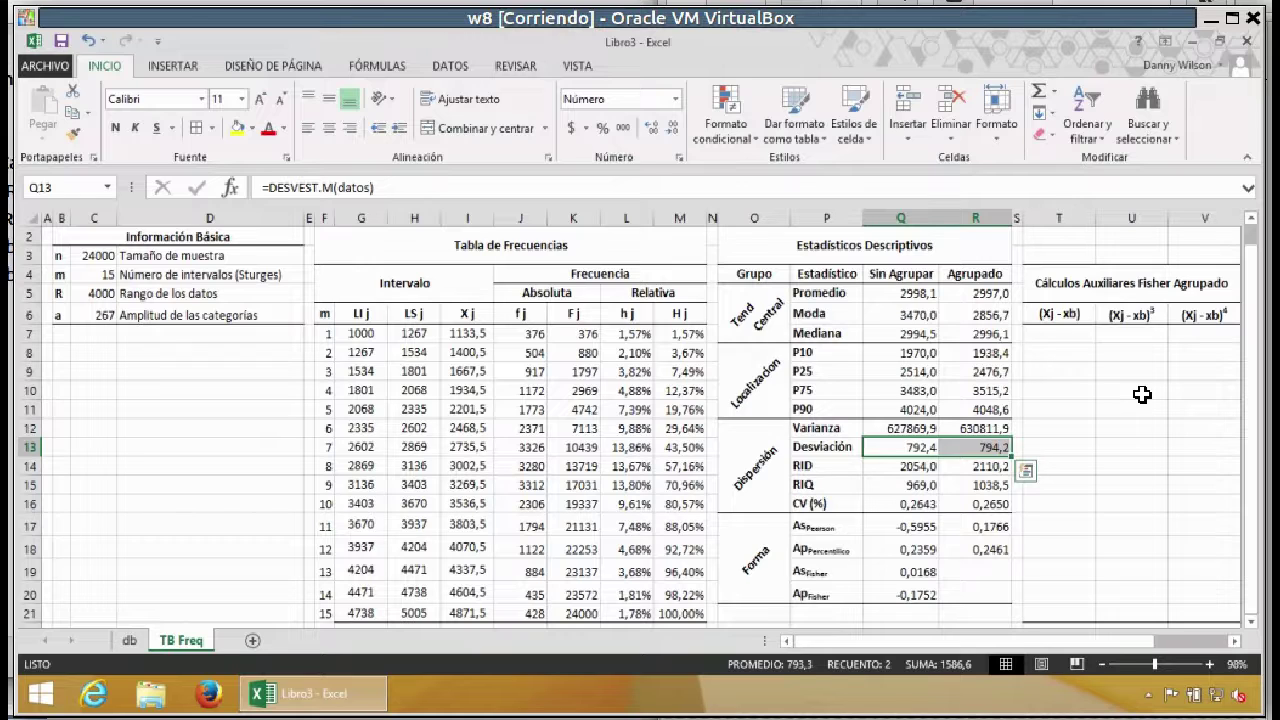
pyautogui.click(1059, 406)
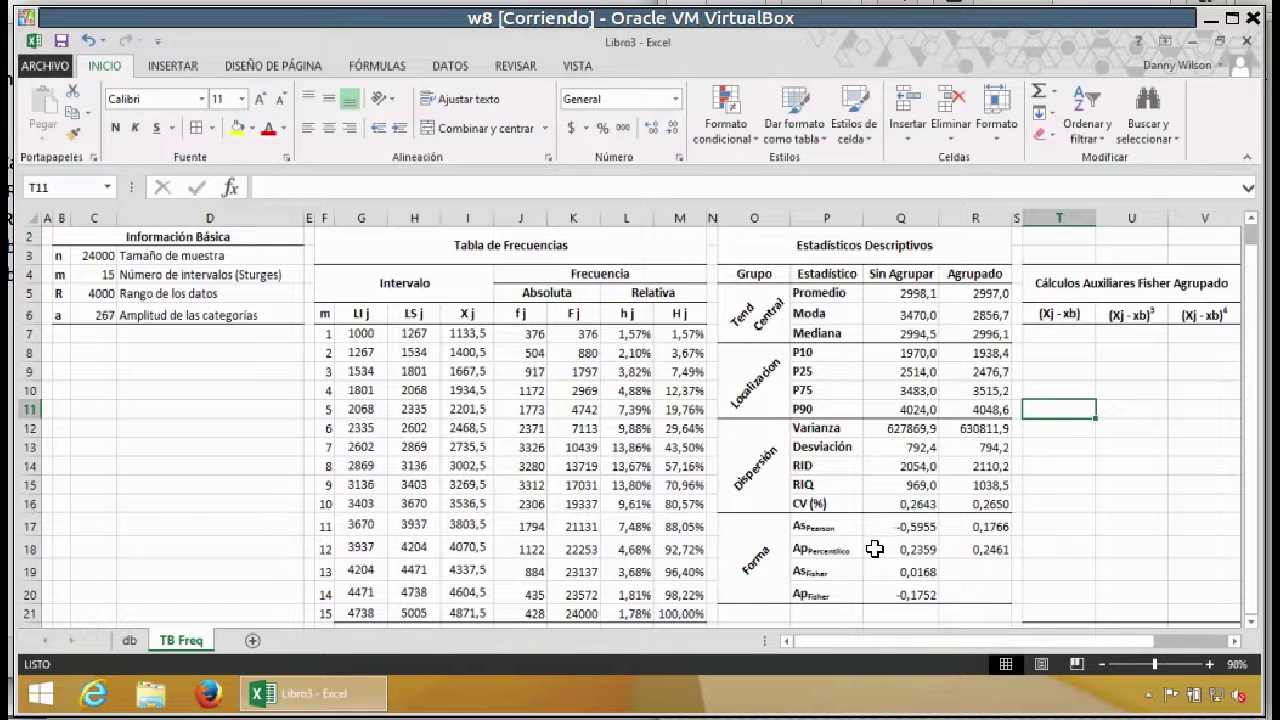
pyautogui.moveTo(918, 550); pyautogui.dragTo(962, 549)
pyautogui.click(1045, 486)
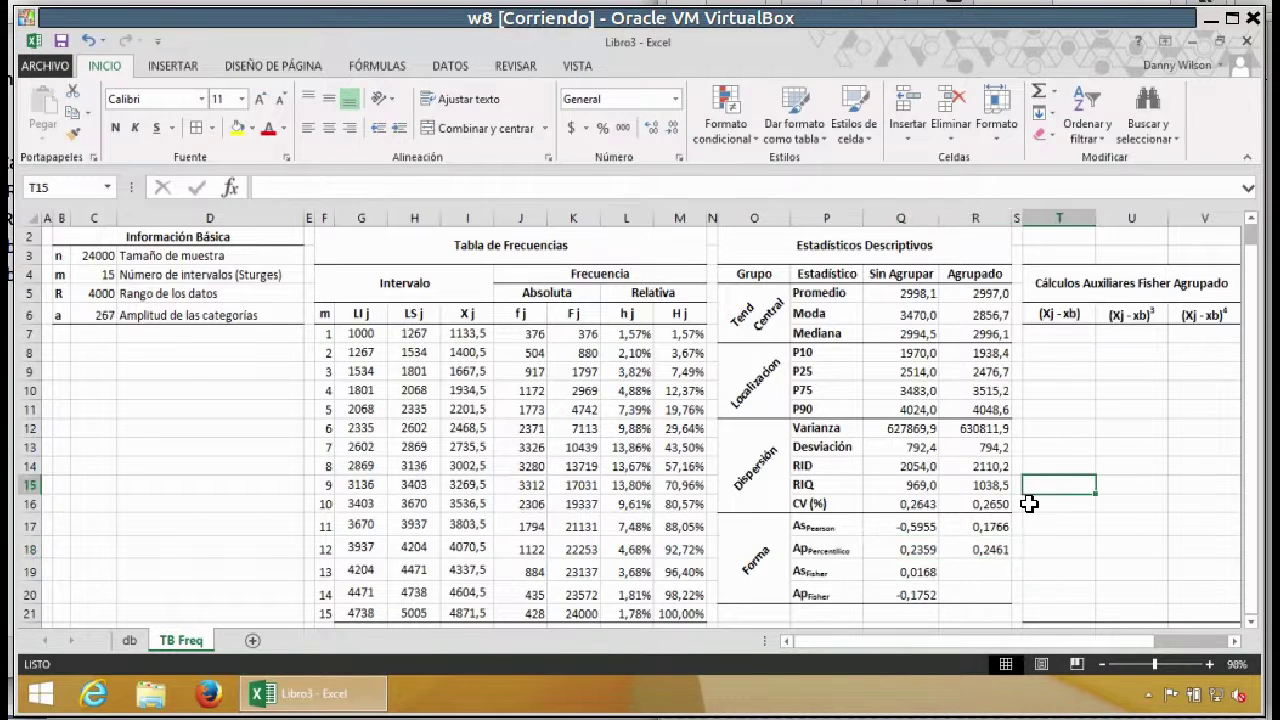
pyautogui.click(986, 573)
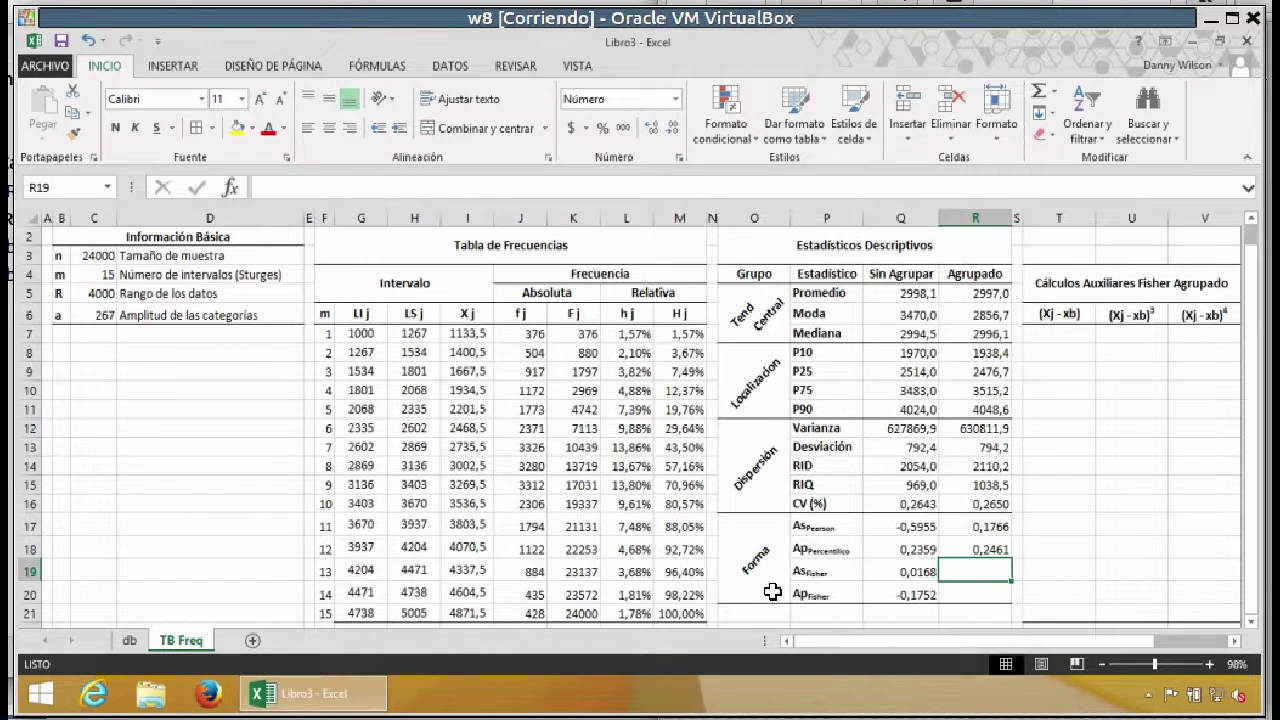
pyautogui.click(912, 573)
pyautogui.click(908, 592)
pyautogui.click(910, 570)
pyautogui.click(910, 593)
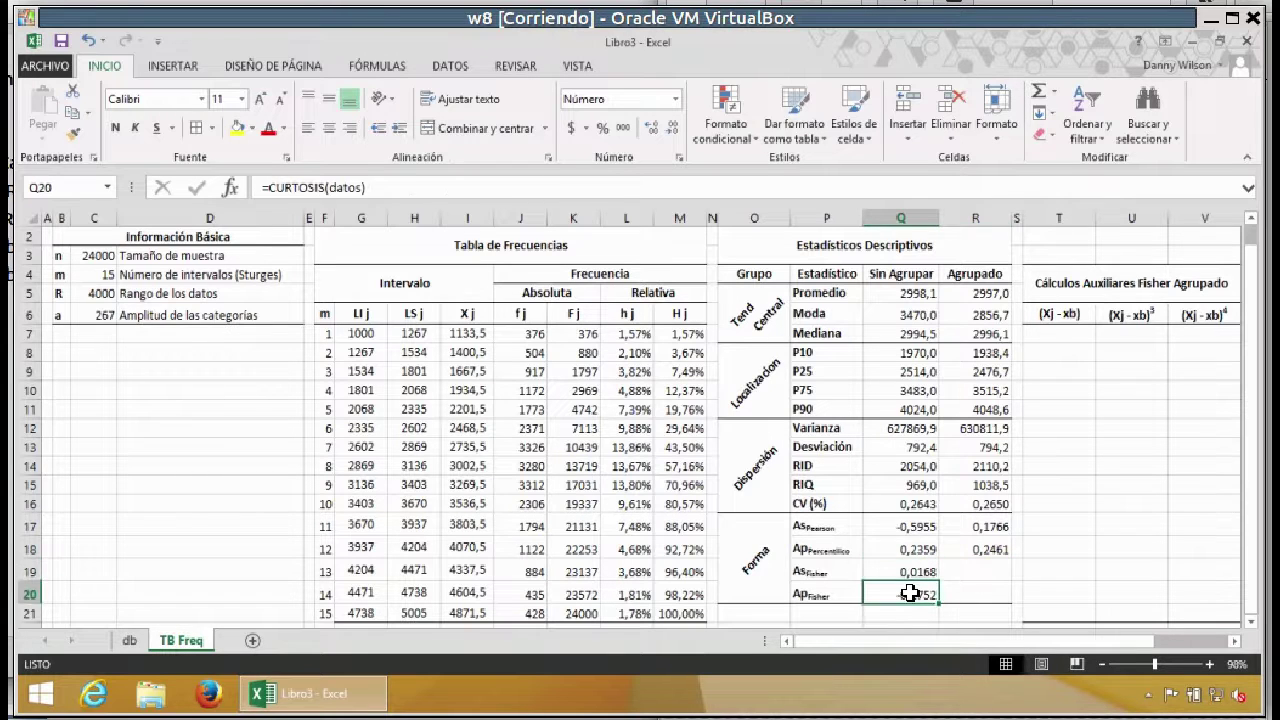
# Step: Switch to the PDF of grouped-data formulas, examine the Asimetría and Apuntamiento vía Fisher formulas, and return to the Excel workbook
pyautogui.hotkey('alt', 'Tab')
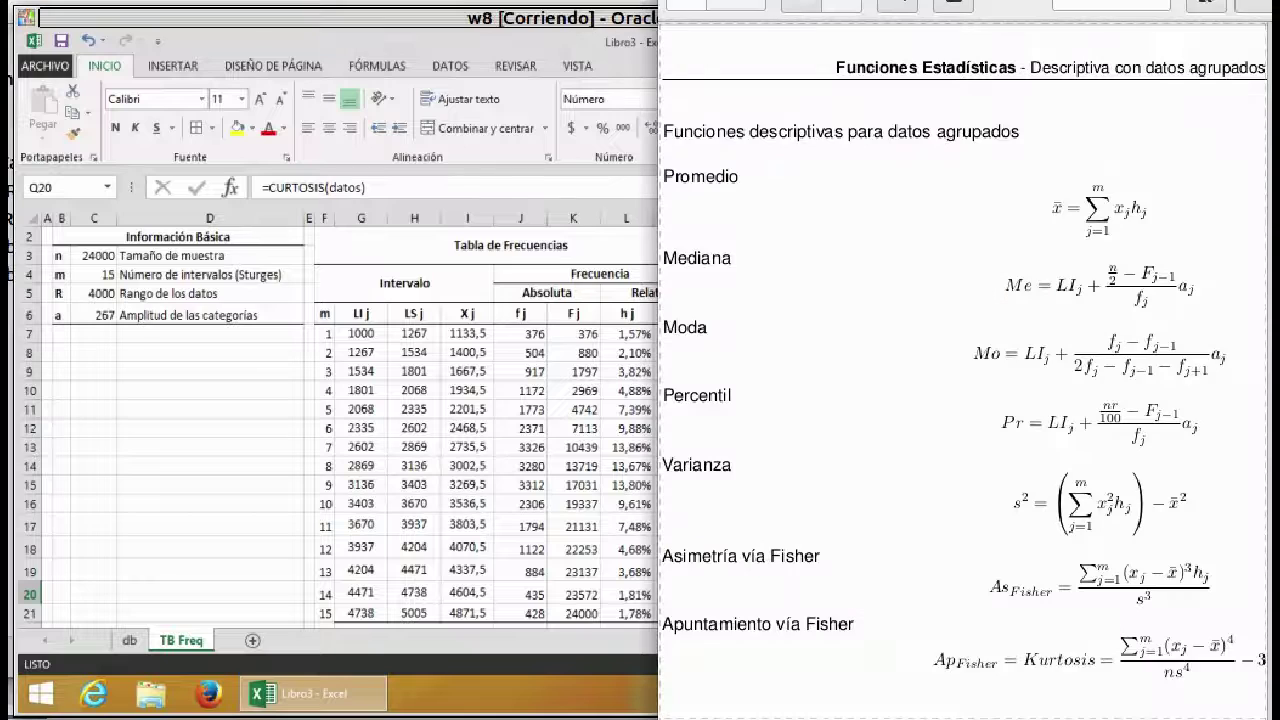
pyautogui.moveTo(1038, 719); pyautogui.dragTo(1045, 719)
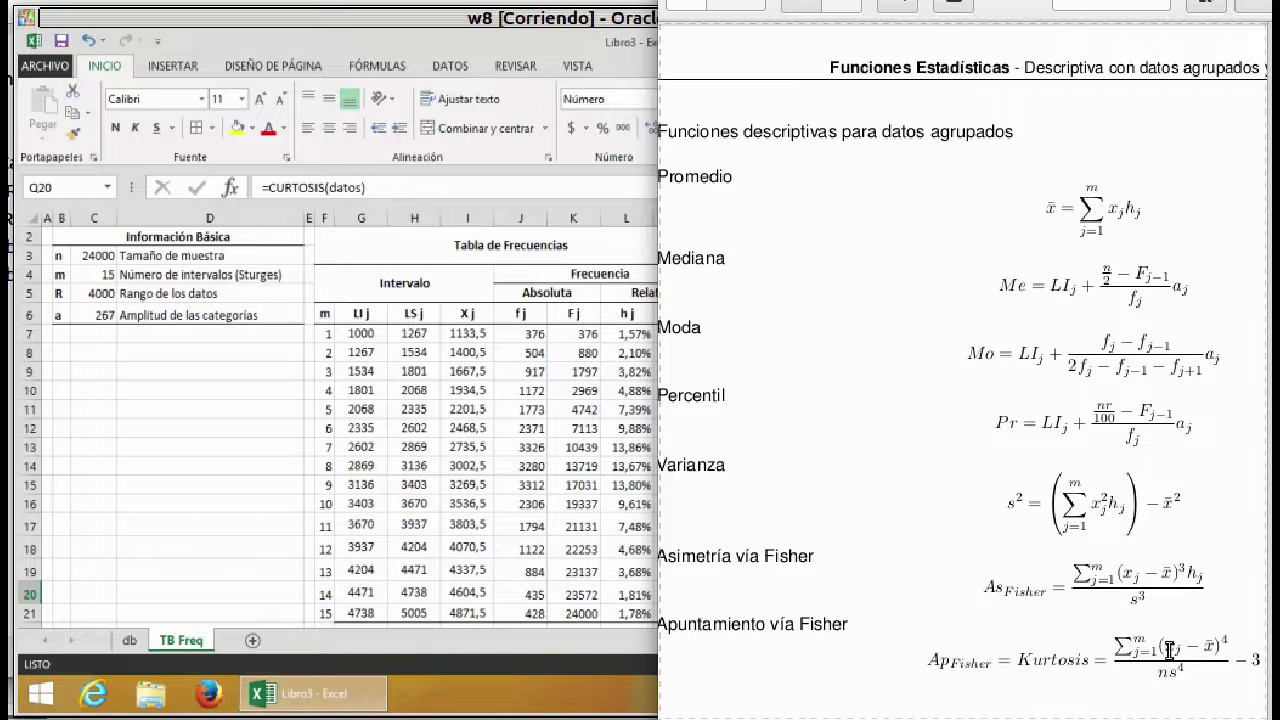
pyautogui.moveTo(1169, 650); pyautogui.dragTo(1182, 651)
pyautogui.click(1209, 647)
pyautogui.moveTo(1188, 570); pyautogui.dragTo(1208, 592)
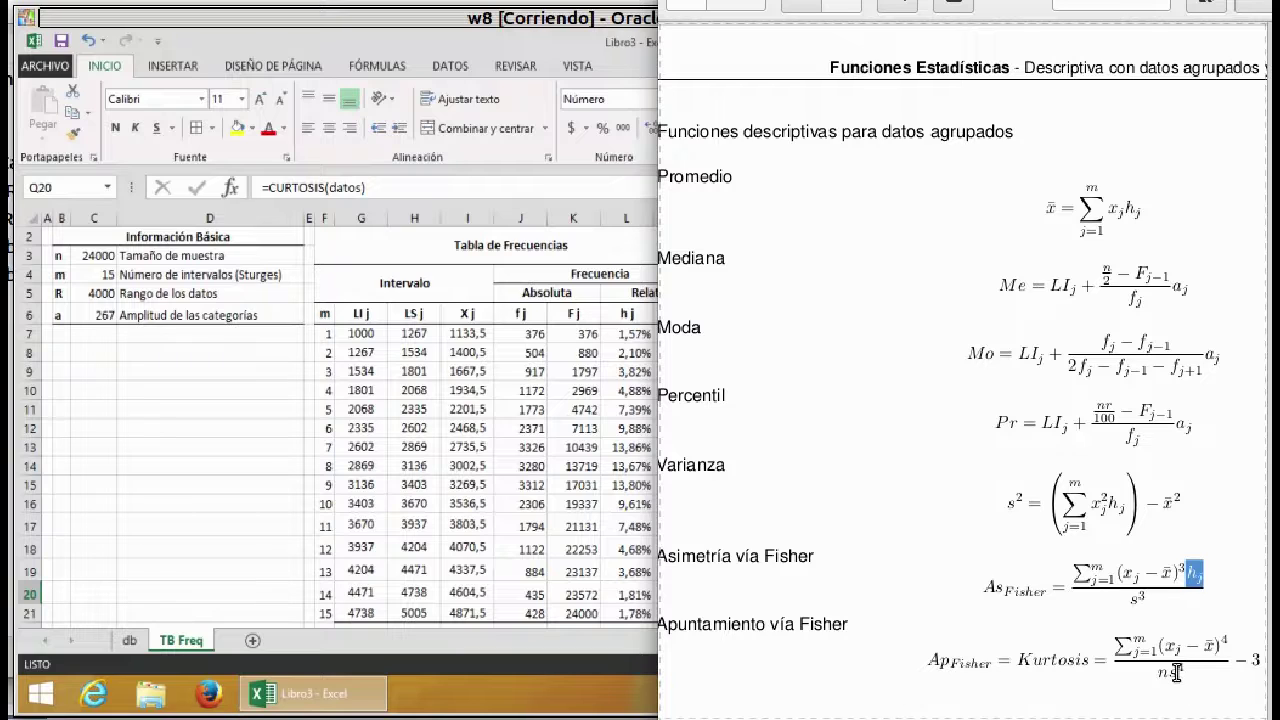
pyautogui.moveTo(1168, 673); pyautogui.dragTo(1224, 650)
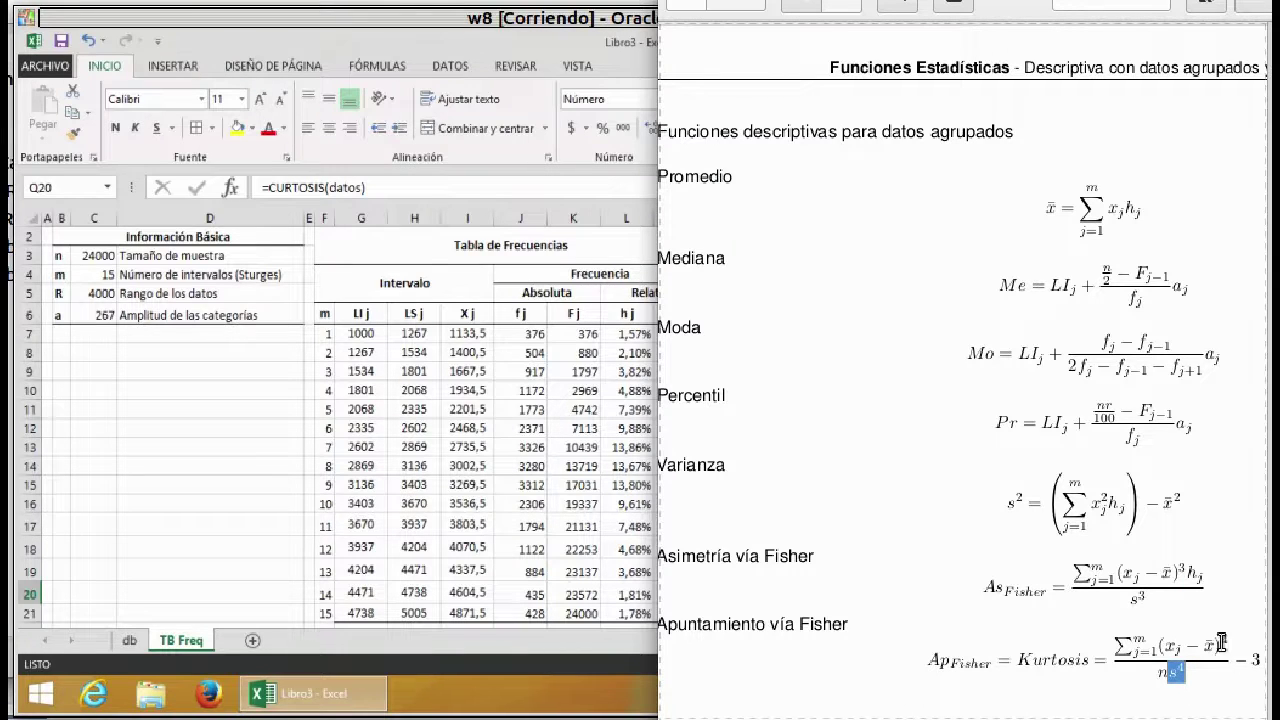
pyautogui.click(446, 399)
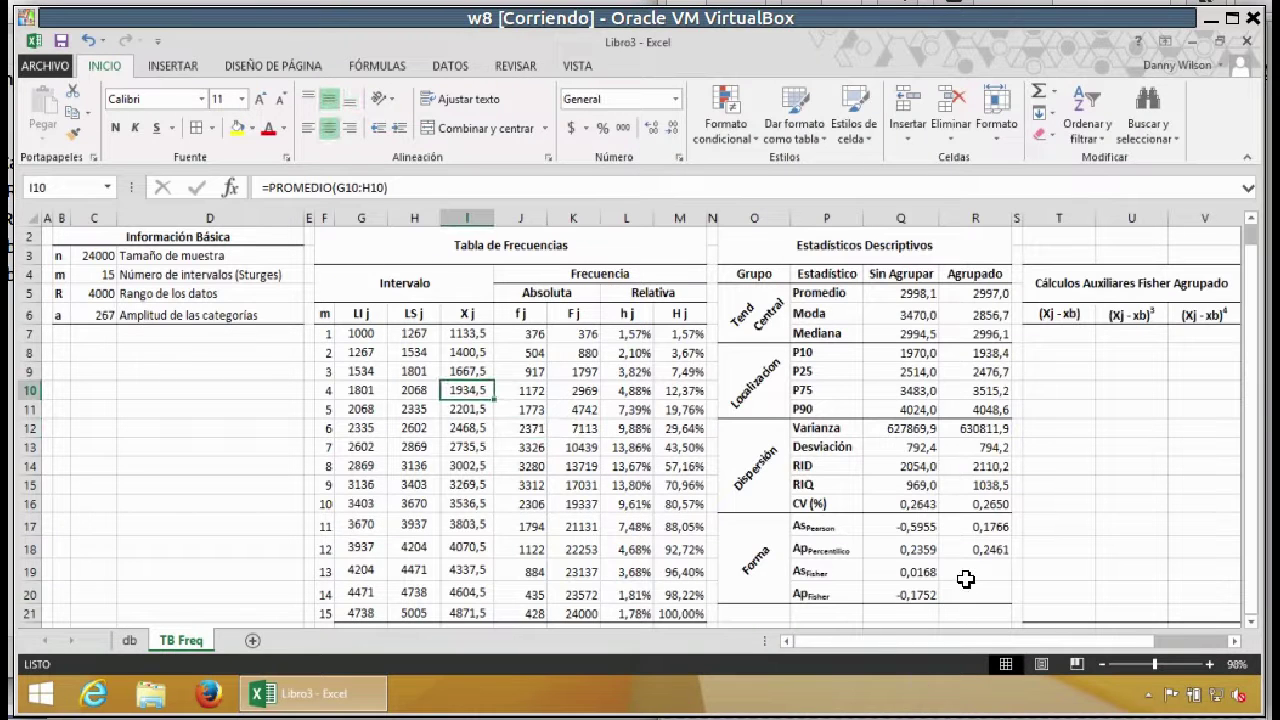
# Step: Fill the (Xj - xb) column, T7:T21, with =I7-$R$5 to subtract the grouped mean from each class mark
pyautogui.click(969, 566)
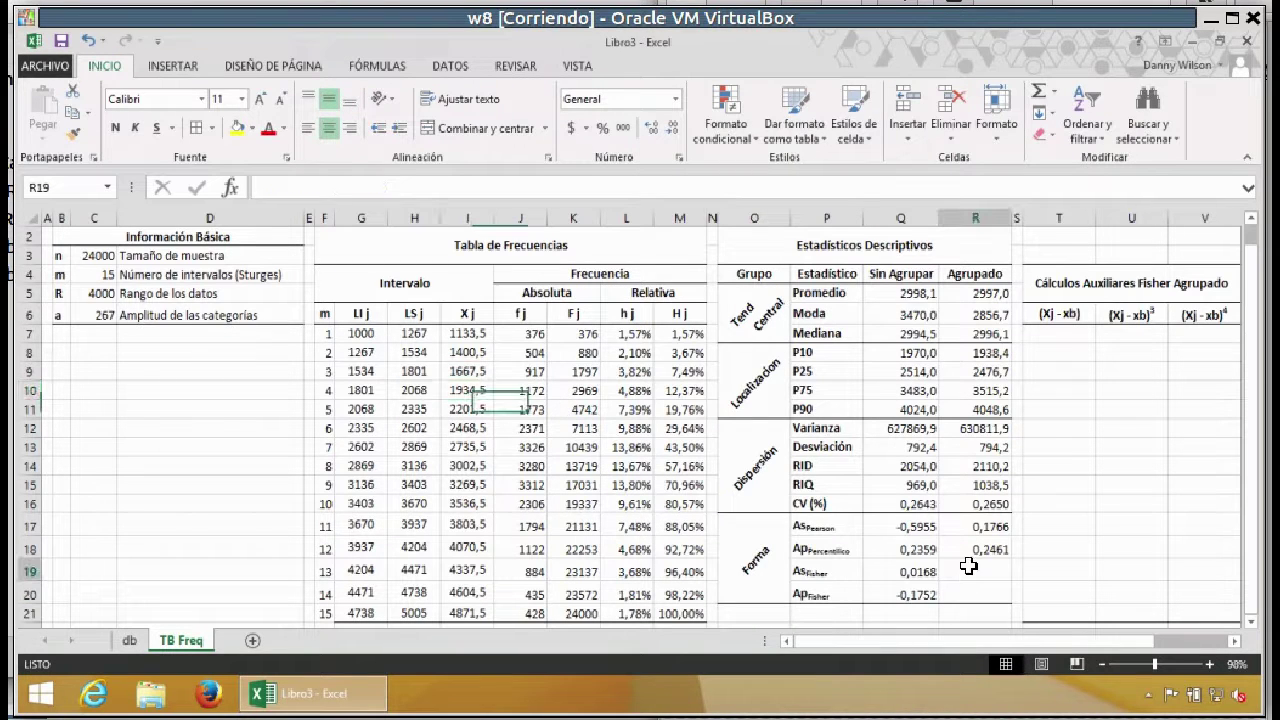
pyautogui.click(1053, 339)
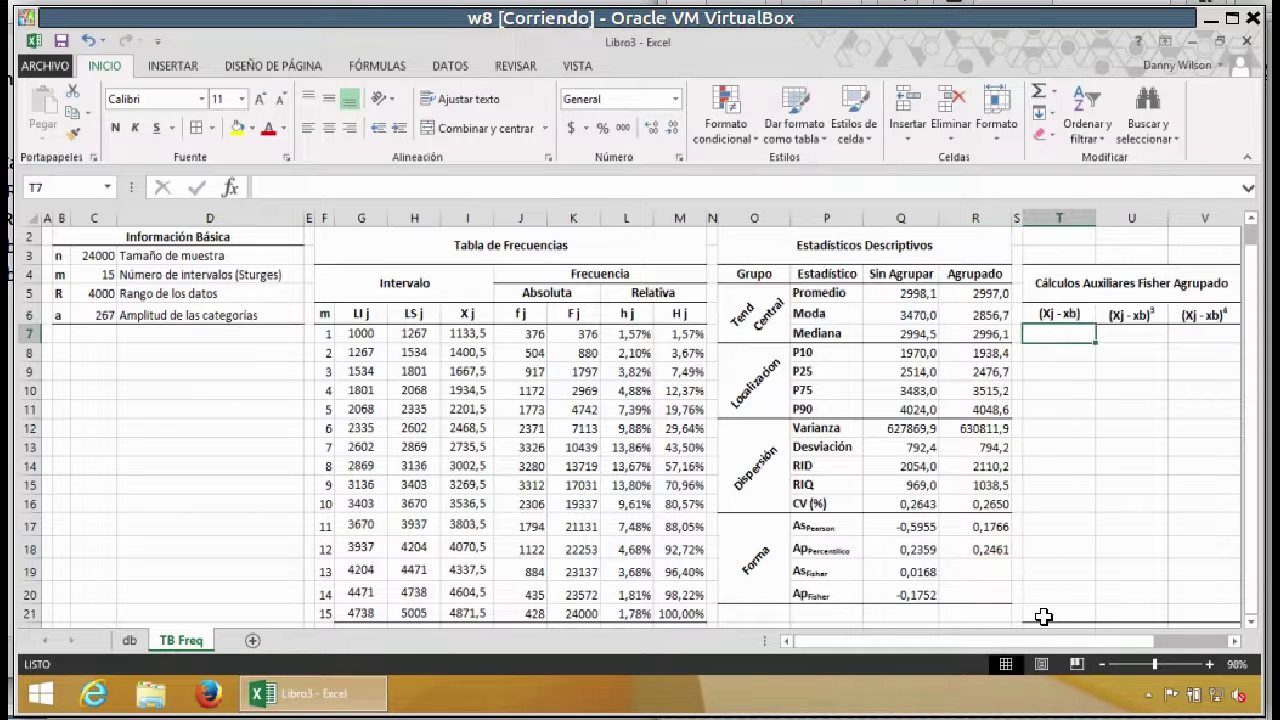
pyautogui.hscroll(1, 990, 641)
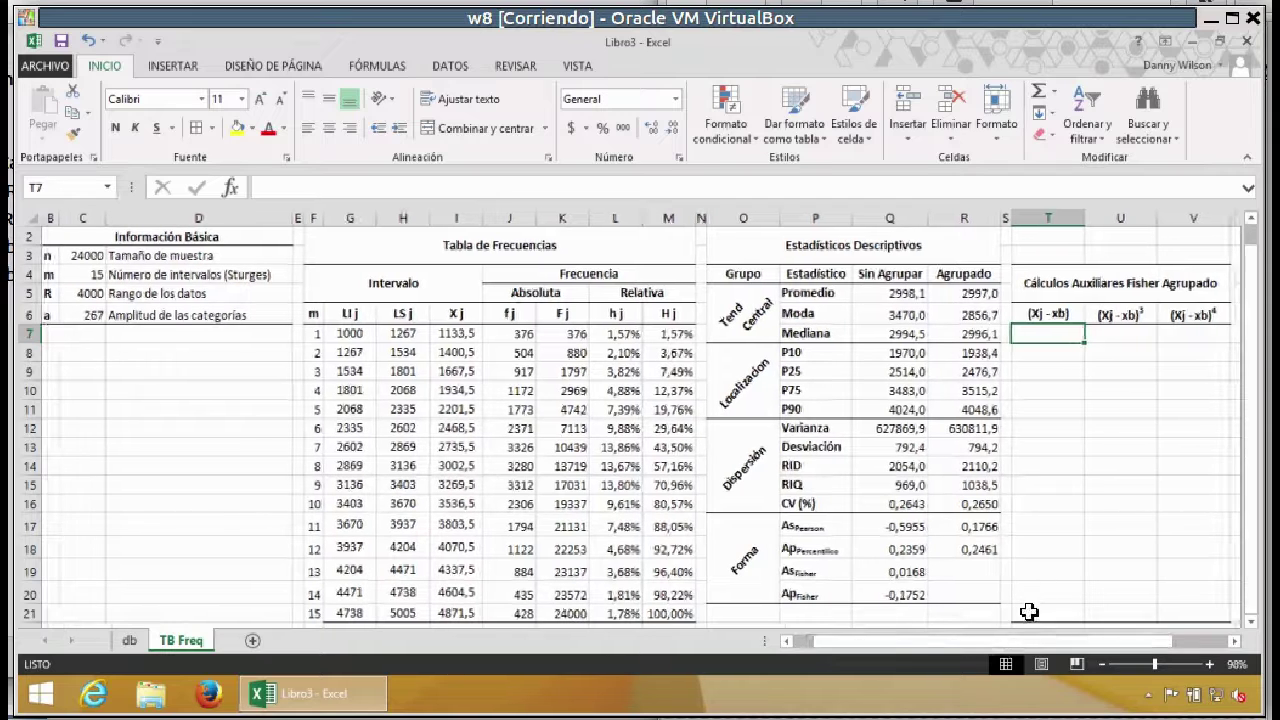
pyautogui.keyDown('shift'); pyautogui.click(1029, 612); pyautogui.keyUp('shift')
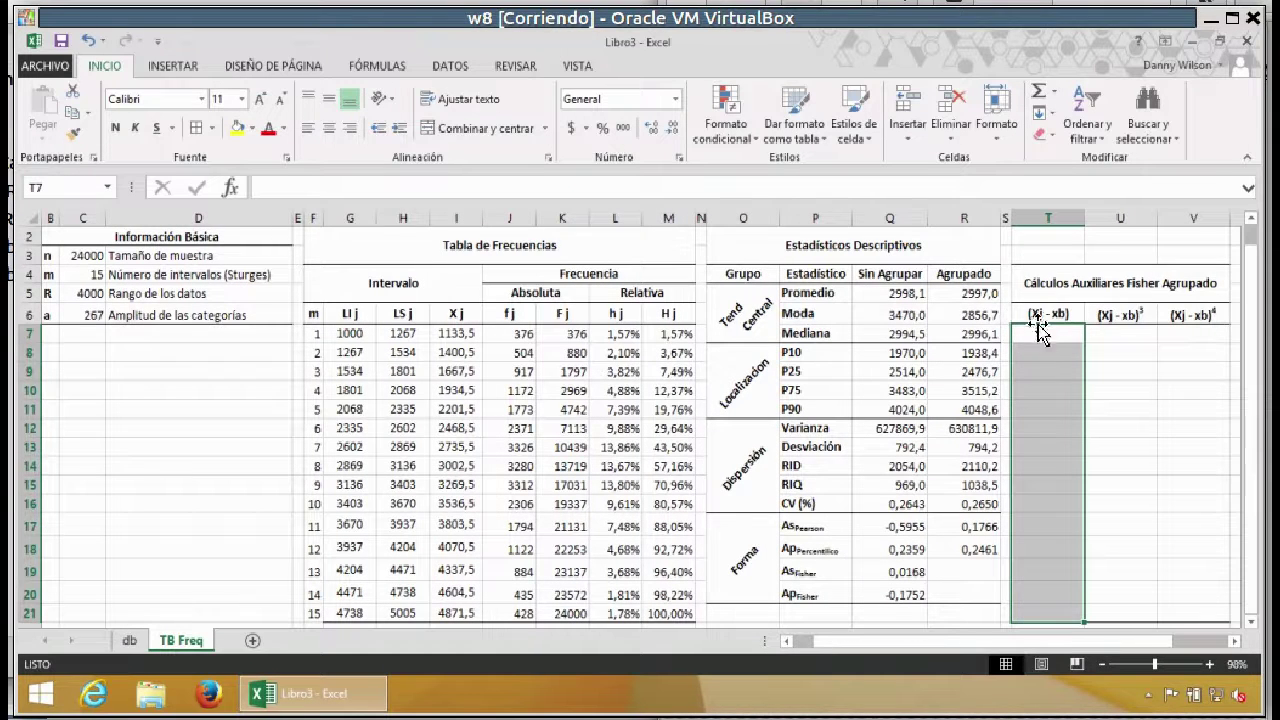
pyautogui.write('=')
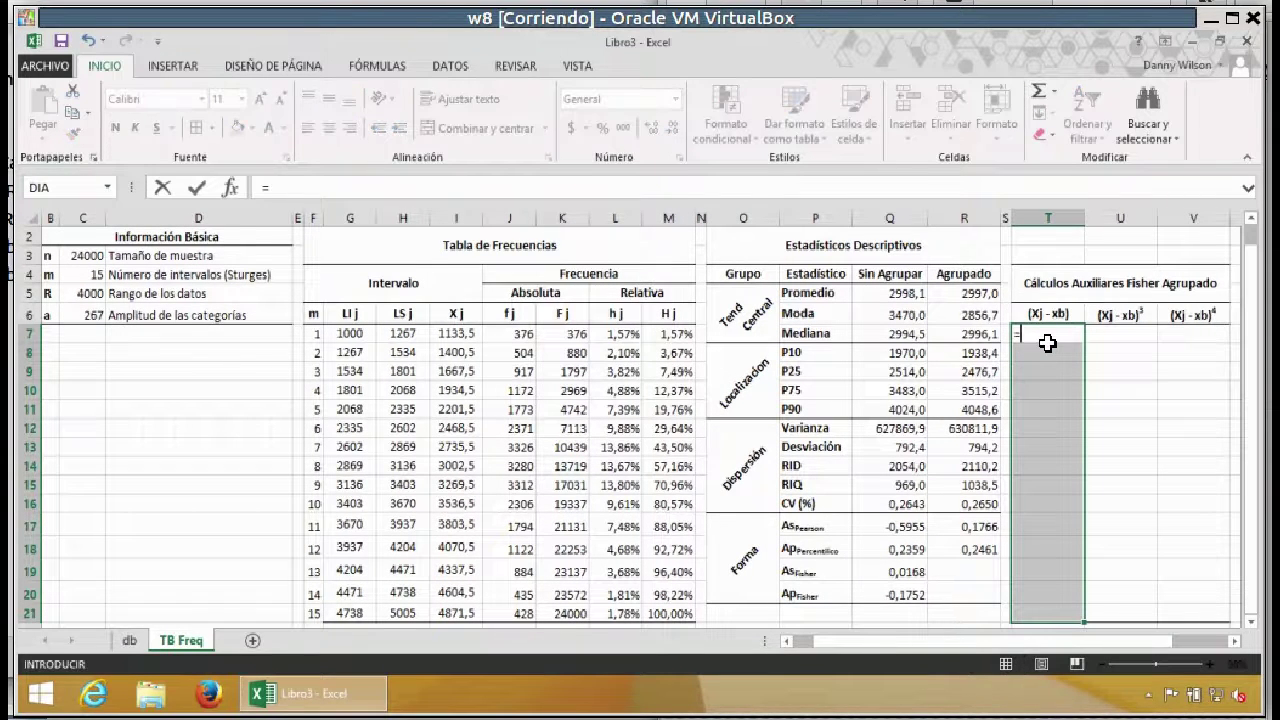
pyautogui.click(454, 333)
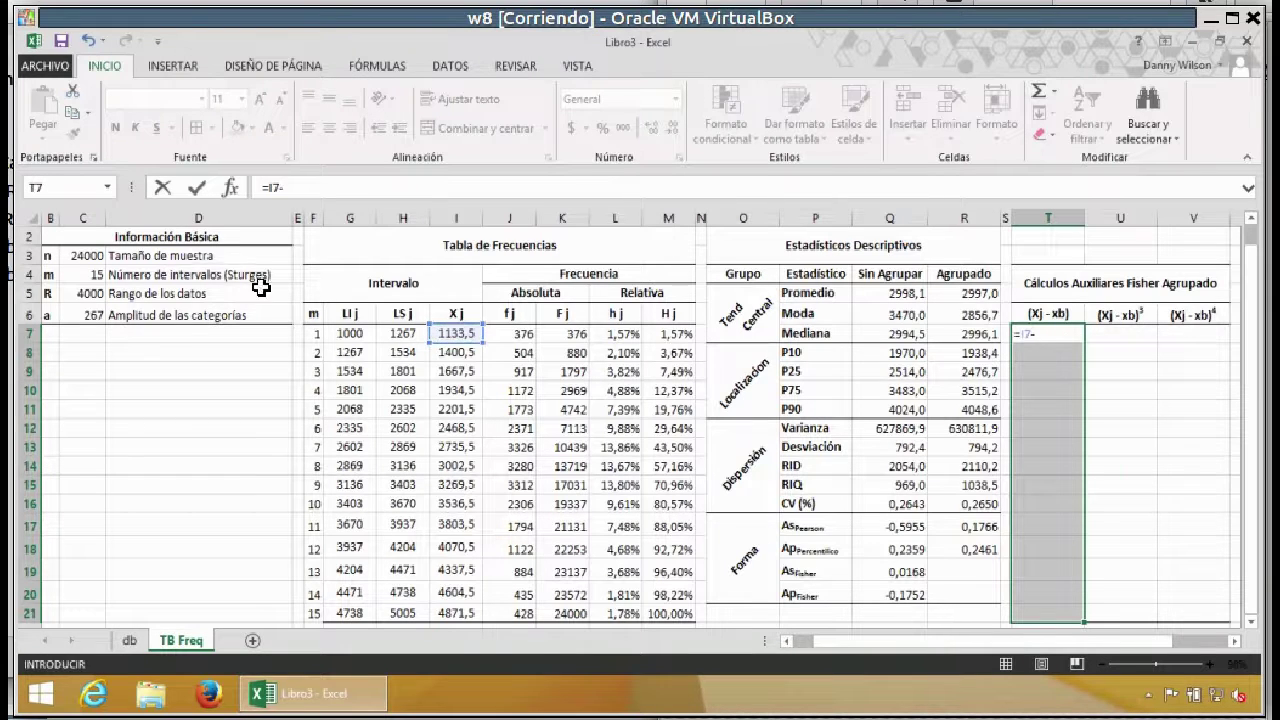
pyautogui.click(956, 294)
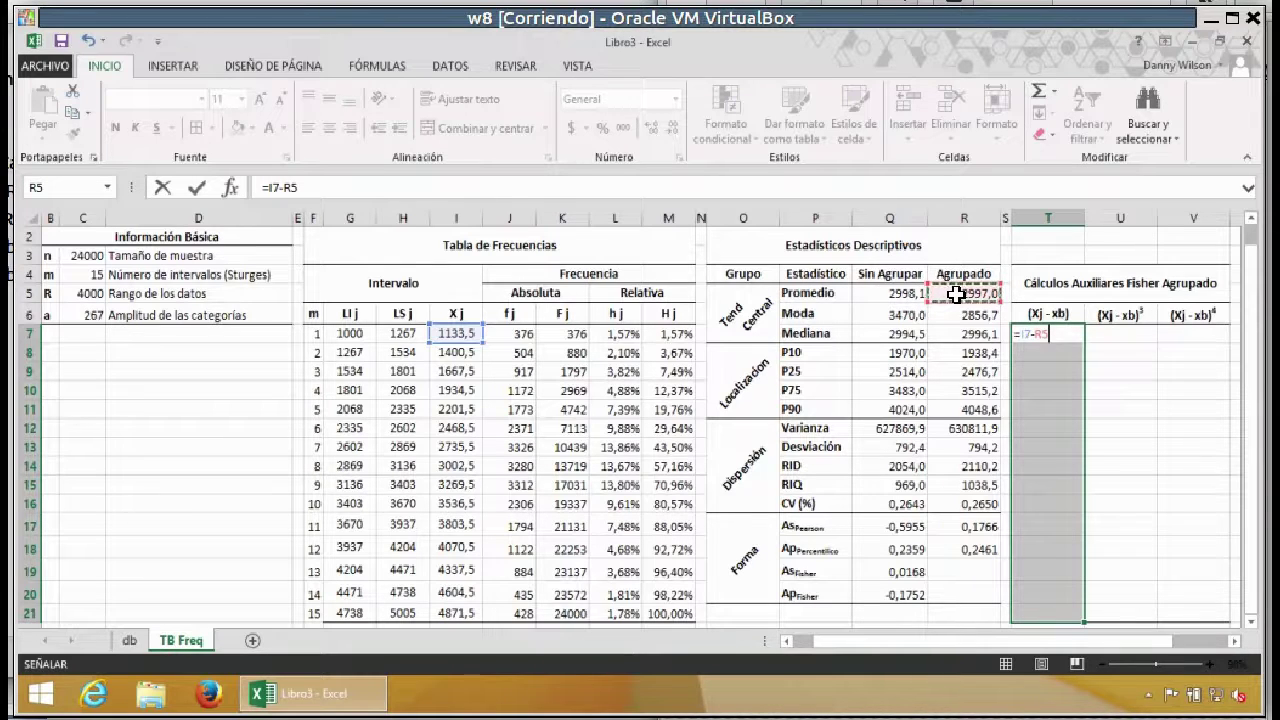
pyautogui.press('F4')
pyautogui.hotkey('ctrl', 'Return')
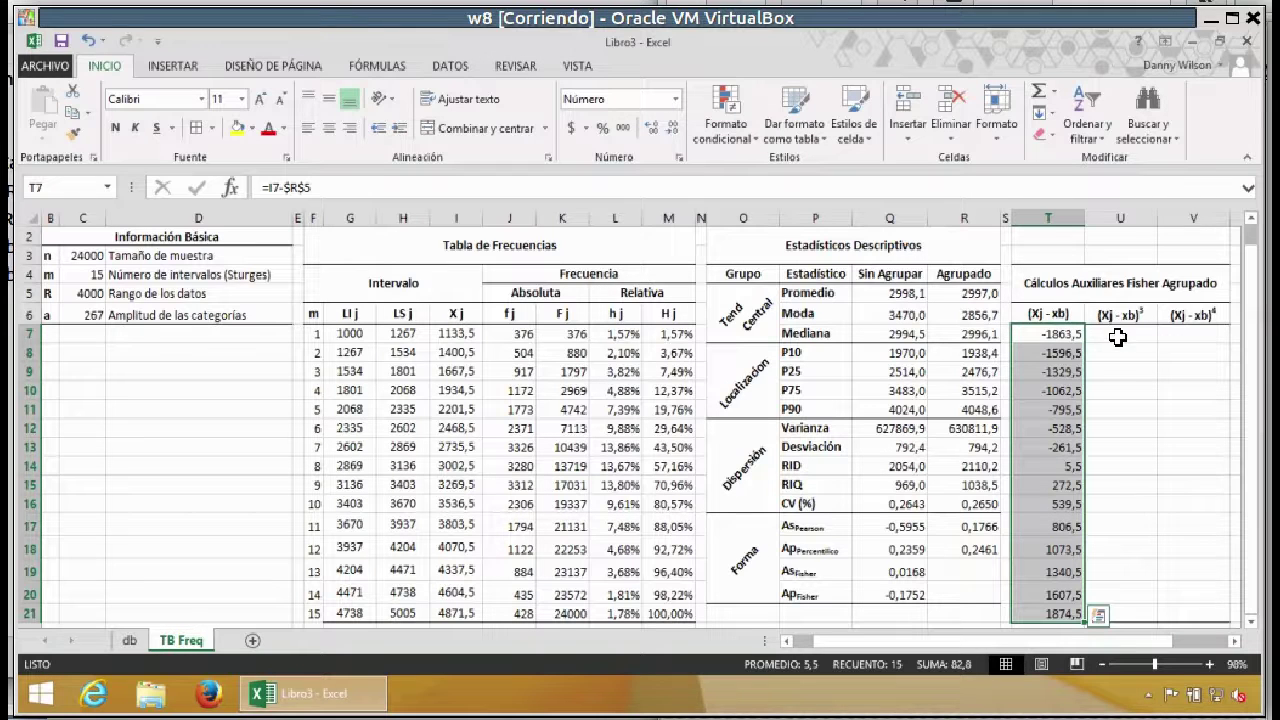
# Step: Fill the (Xj - xb)^3 column, U7:U21, with the cubed deviations using =T7^3
pyautogui.click(975, 568)
pyautogui.moveTo(1127, 333)
pyautogui.mouseDown()
pyautogui.moveTo(1148, 400)
pyautogui.moveTo(1104, 609)
pyautogui.mouseUp()
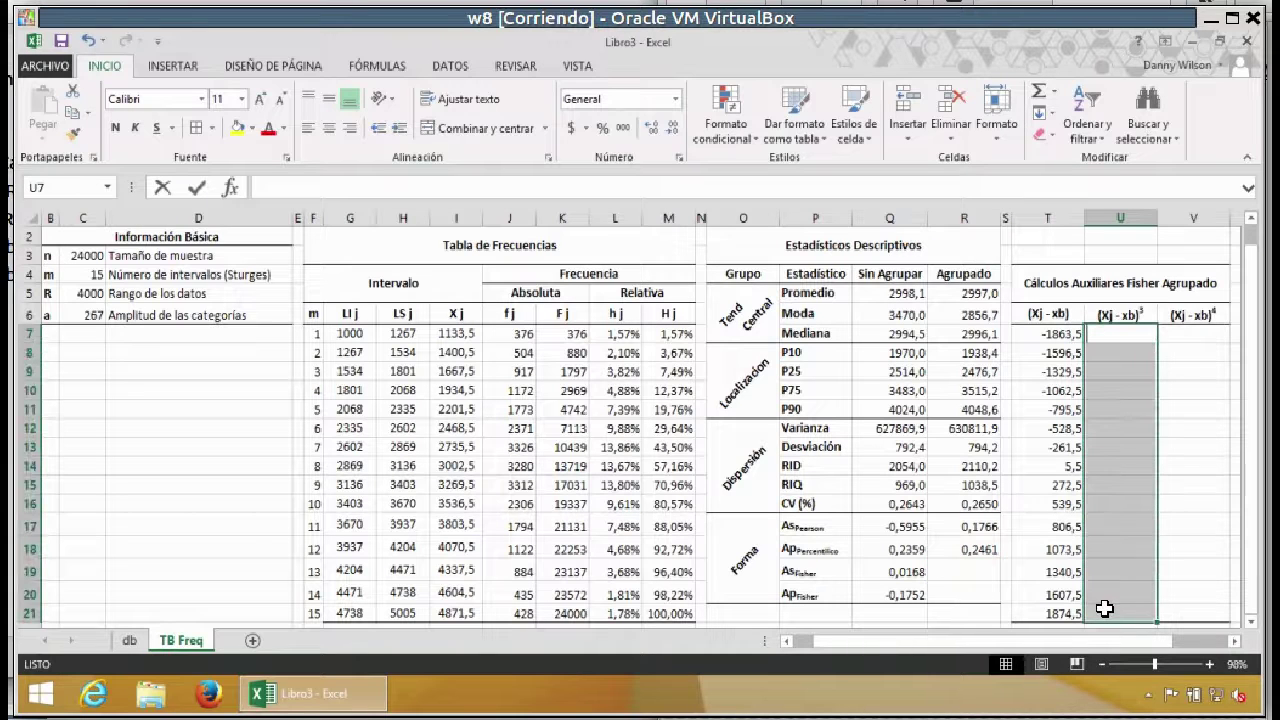
pyautogui.write('=')
pyautogui.press('Left')
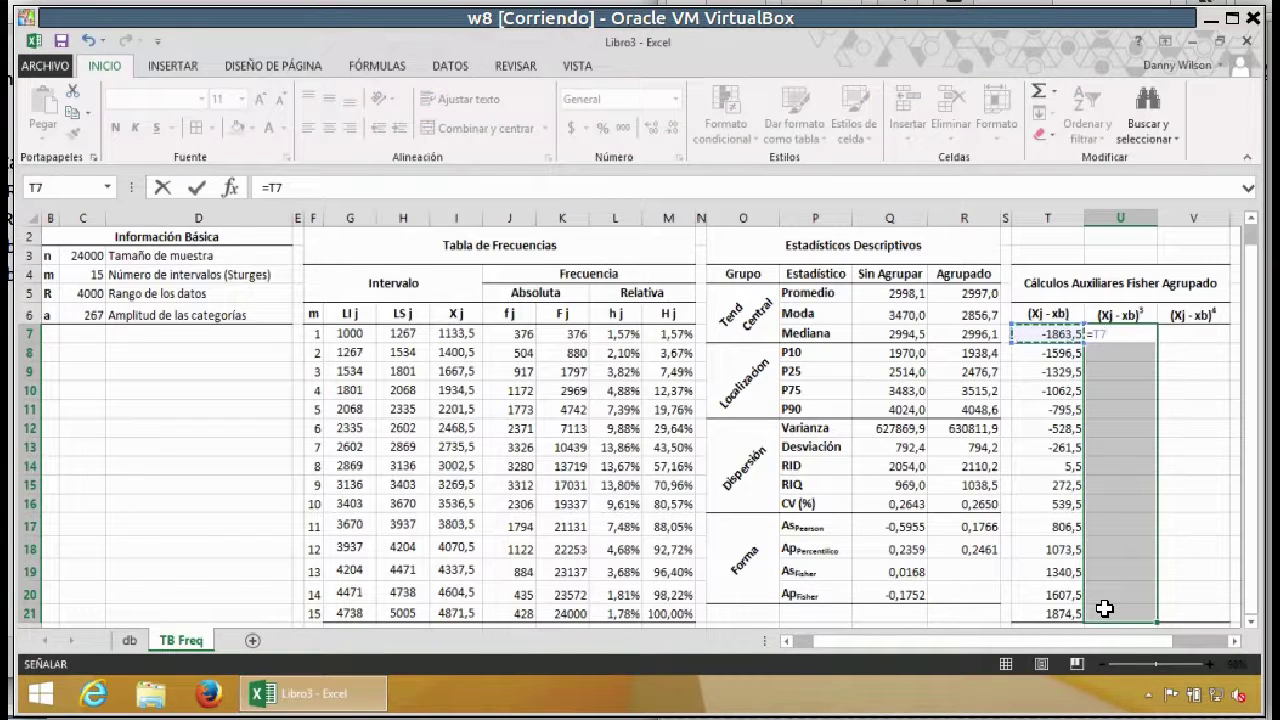
pyautogui.write('^^')
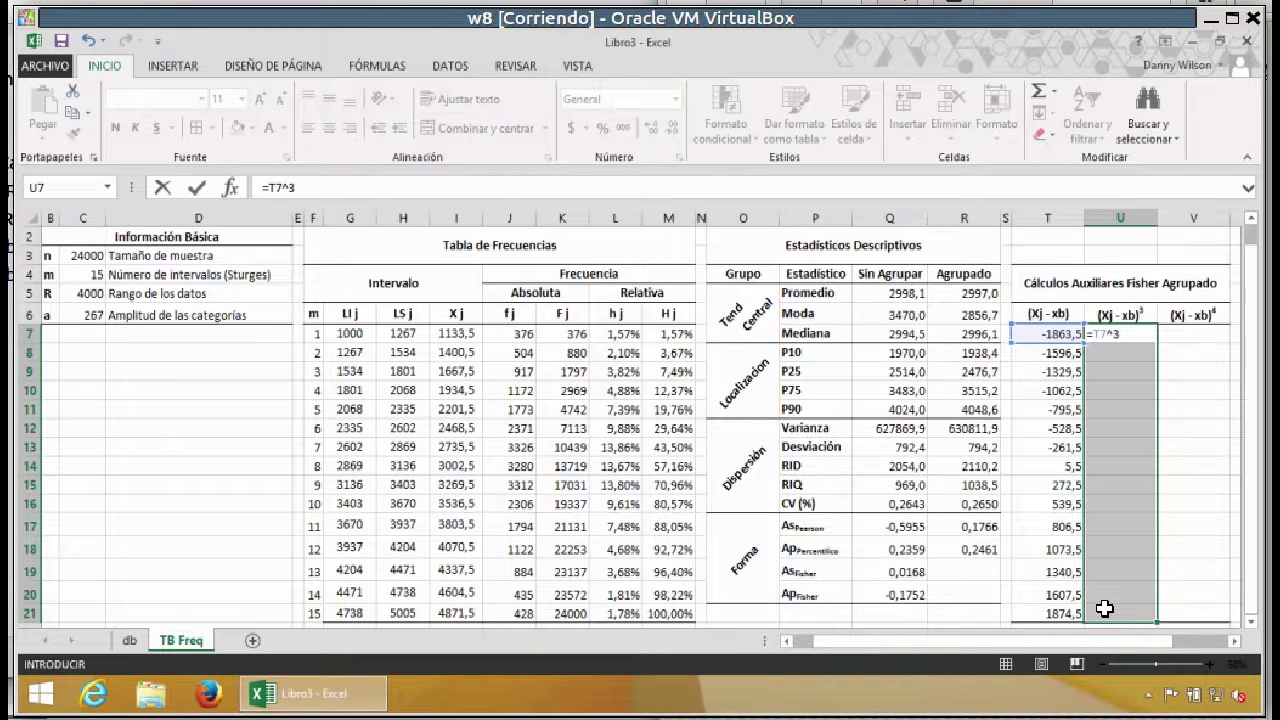
pyautogui.hotkey('ctrl', 'Return')
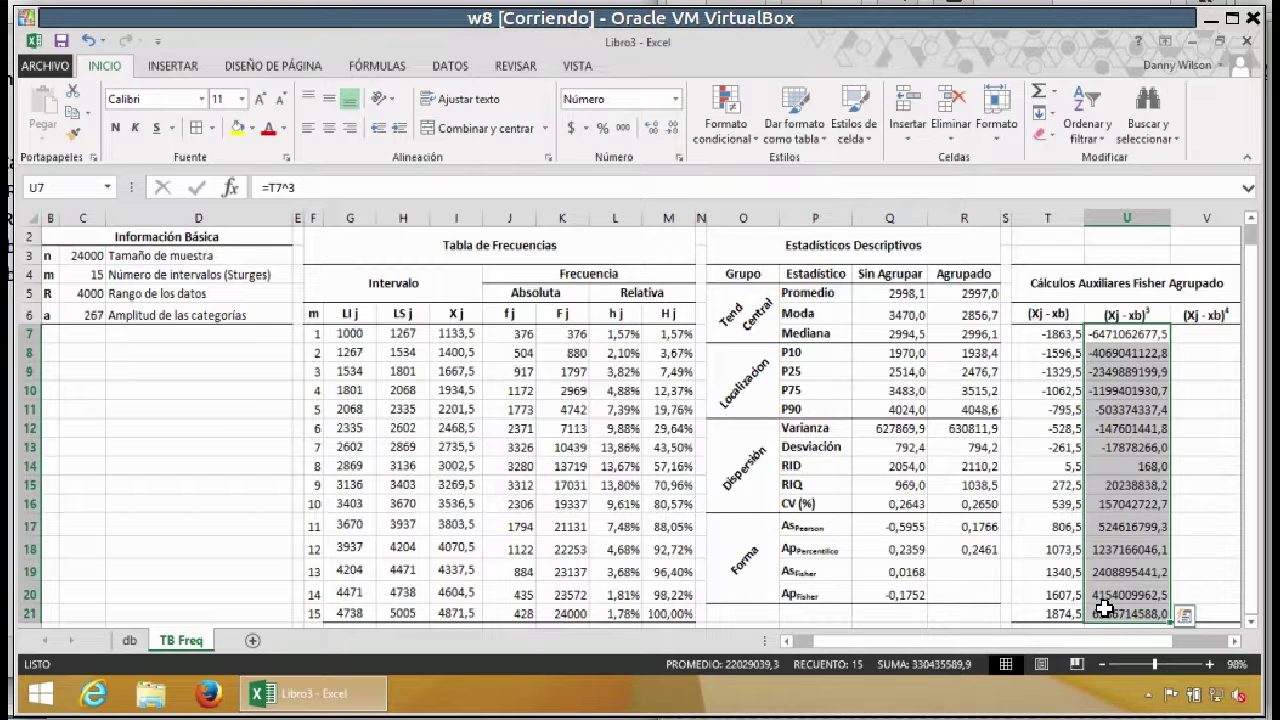
# Step: Fill the (Xj - xb)^4 column, V7:V21, with the fourth power of the deviations using =T7^4
pyautogui.press('Right')
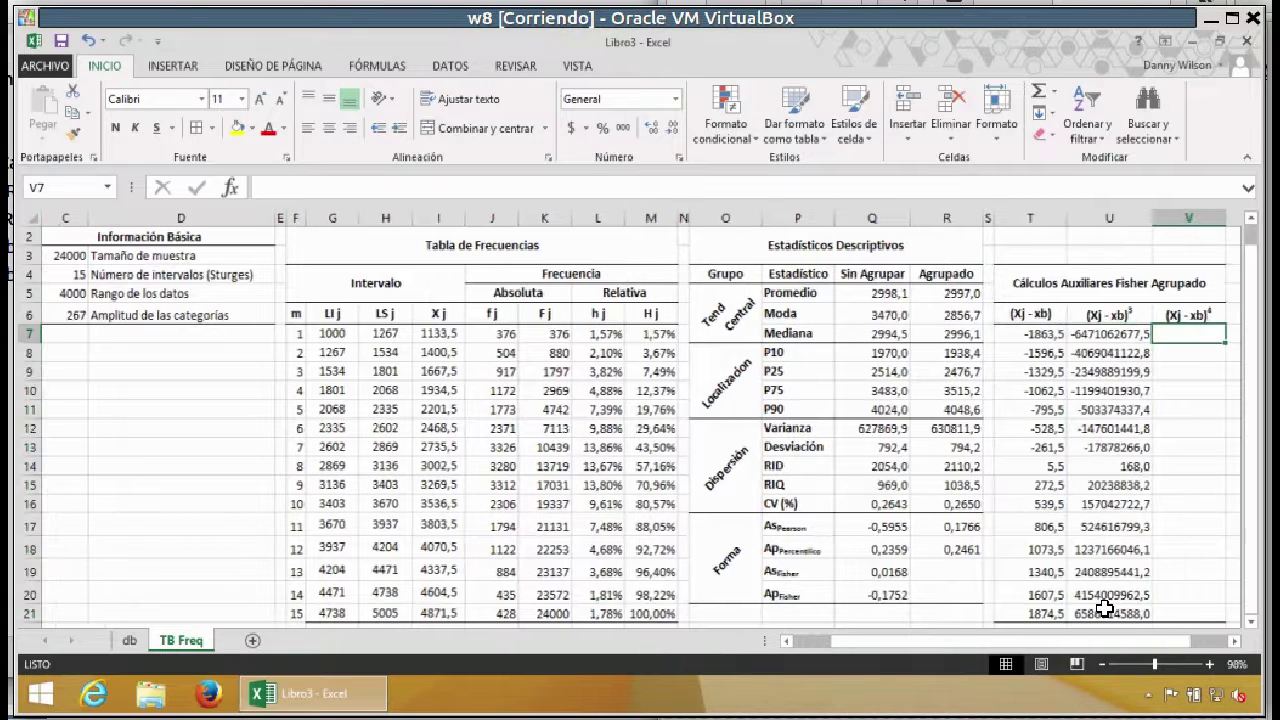
pyautogui.keyDown('shift'); pyautogui.click(1179, 614); pyautogui.keyUp('shift')
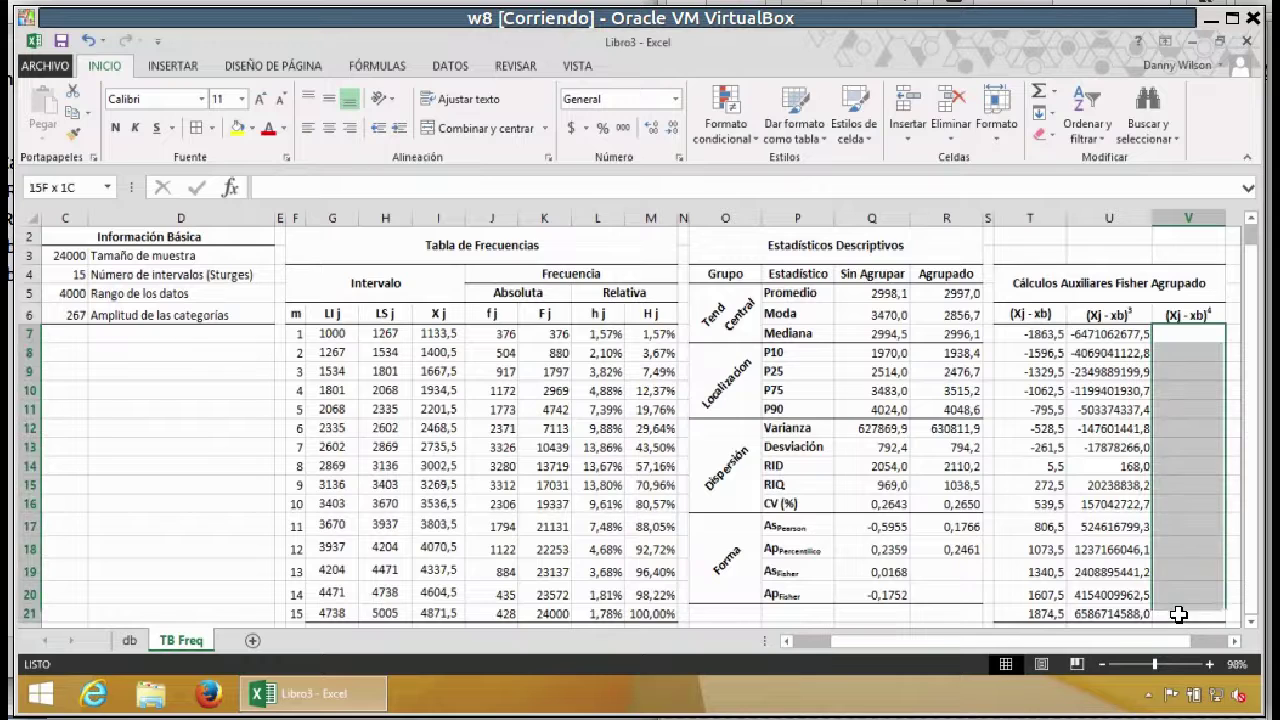
pyautogui.write('=')
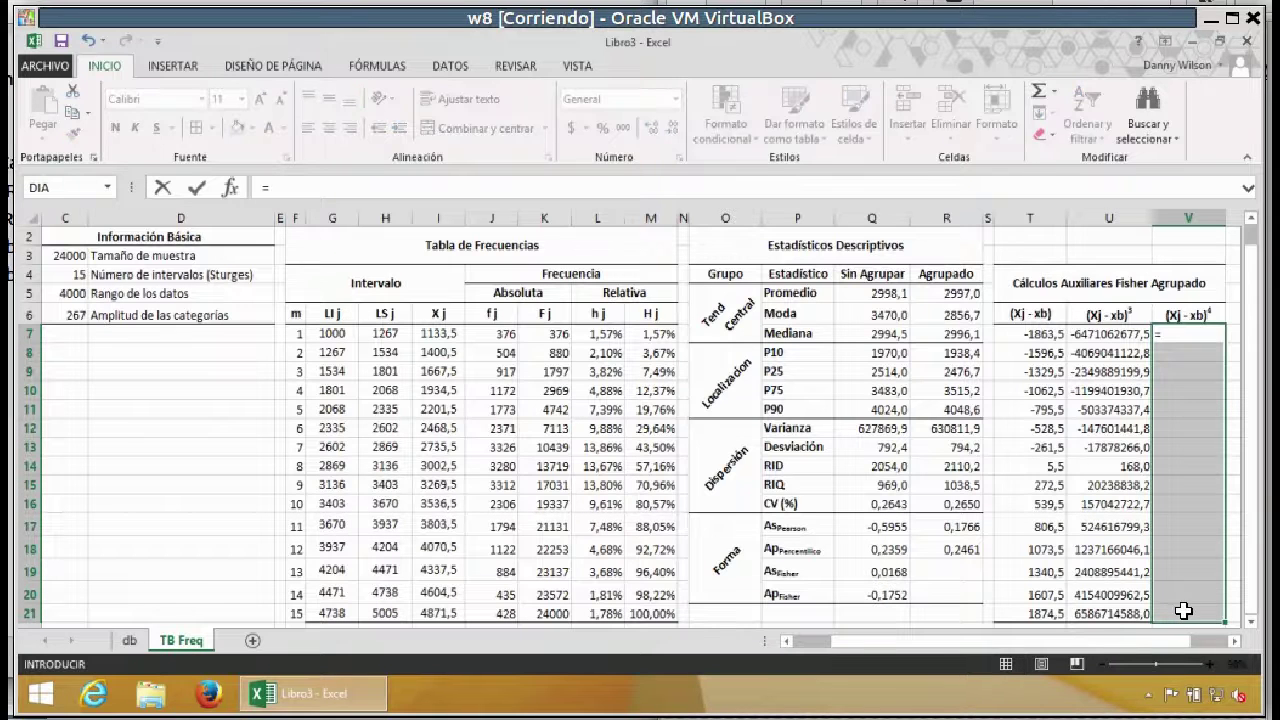
pyautogui.click(1037, 339)
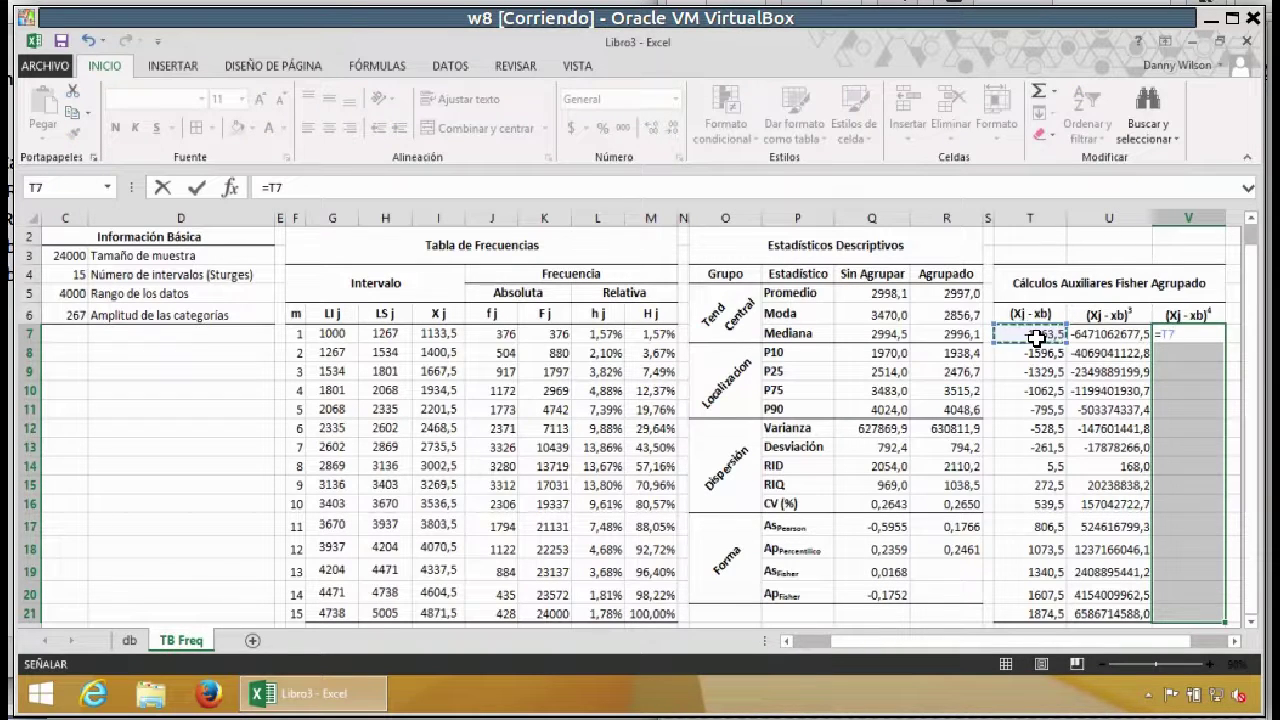
pyautogui.write('^^')
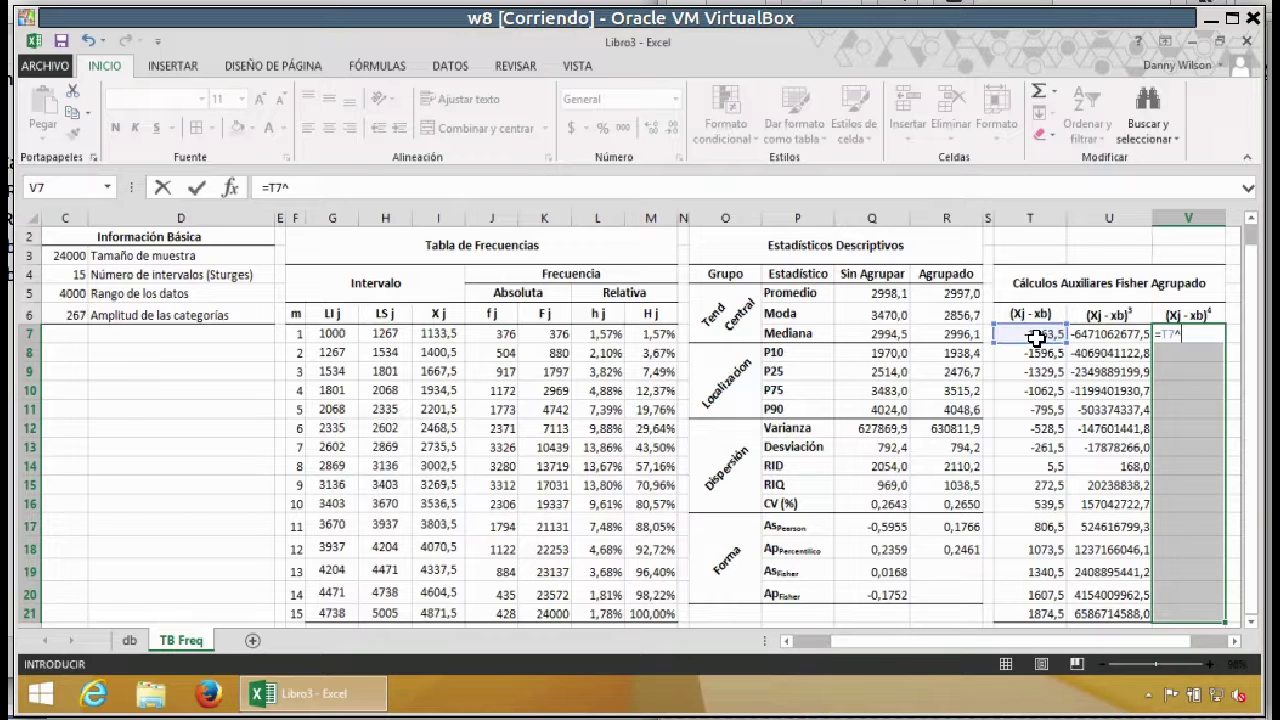
pyautogui.hotkey('ctrl', 'Return')
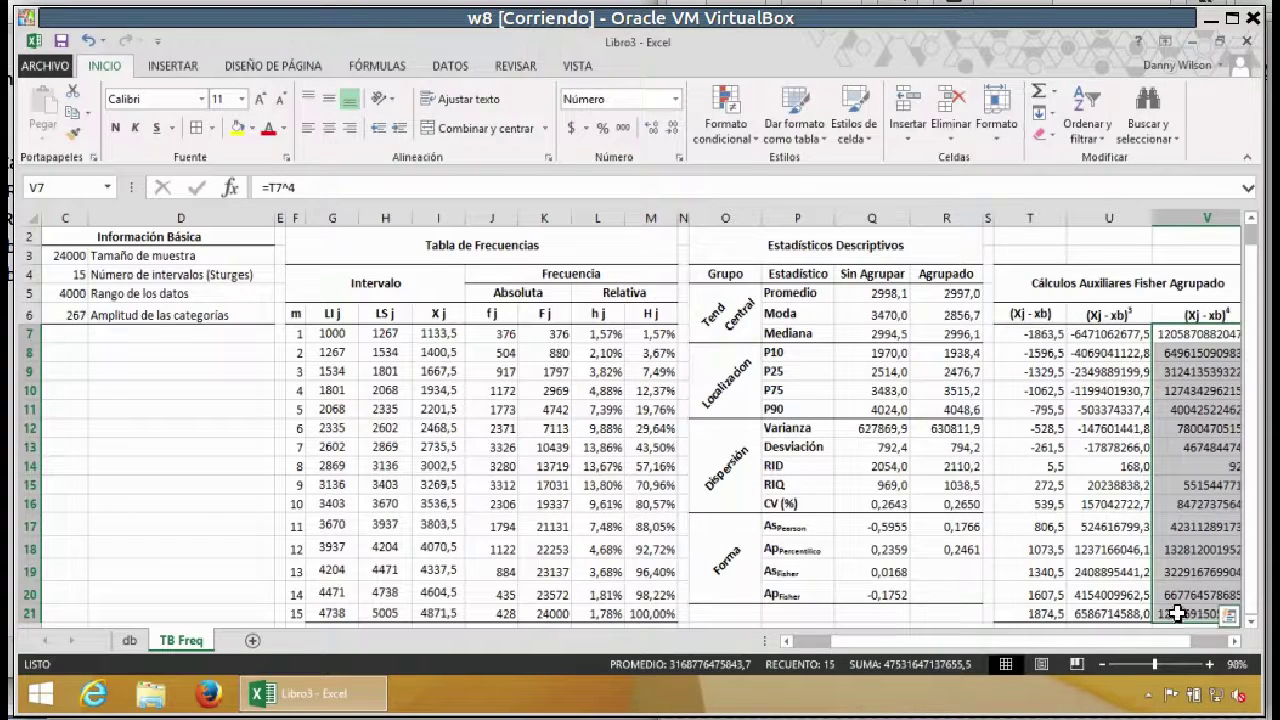
# Step: Compute the grouped Fisher skewness in R19 with =SUMAPRODUCTO(U7:U21;L7:L21)/R13^3 and compare it with the ungrouped value in Q19
pyautogui.click(945, 571)
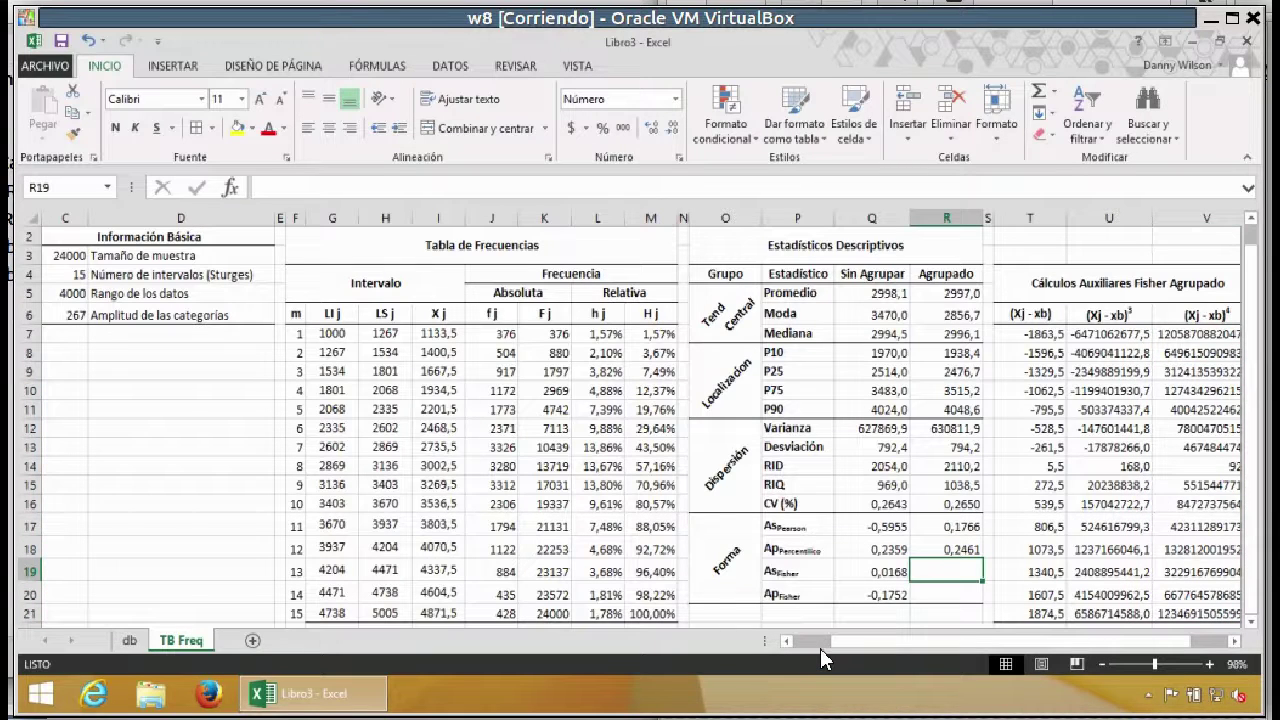
pyautogui.write('=')
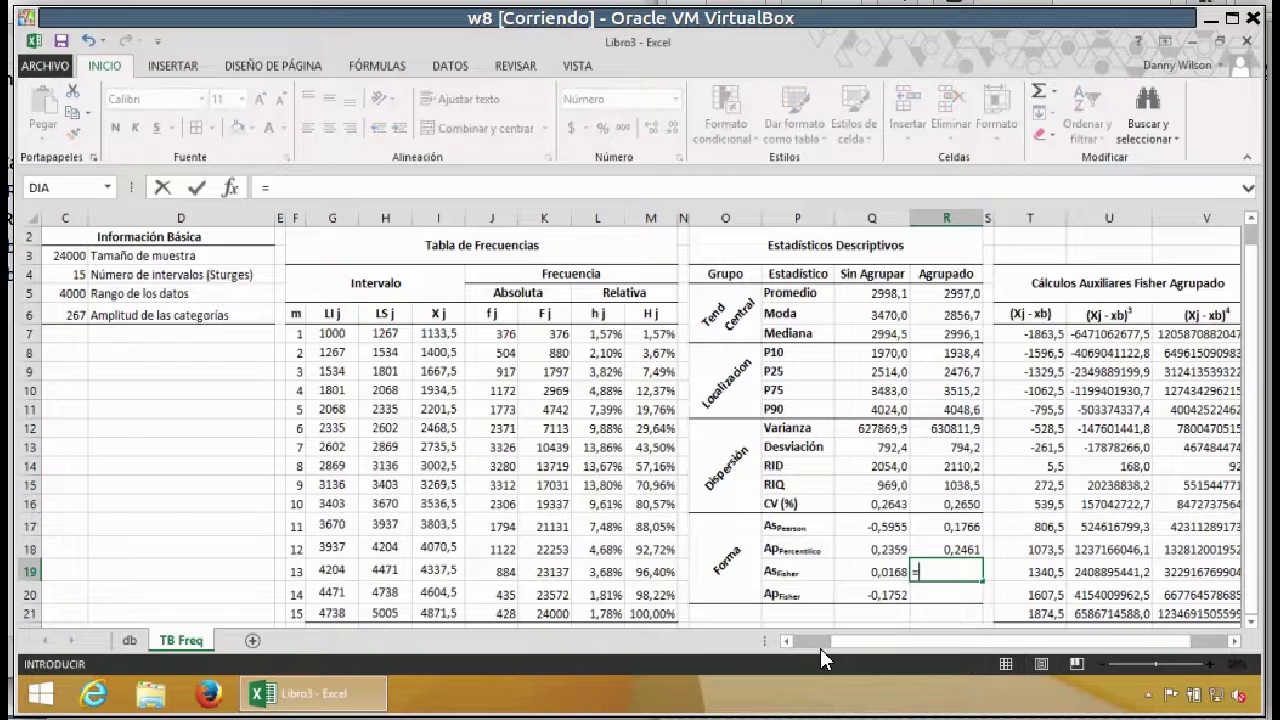
pyautogui.write('suma')
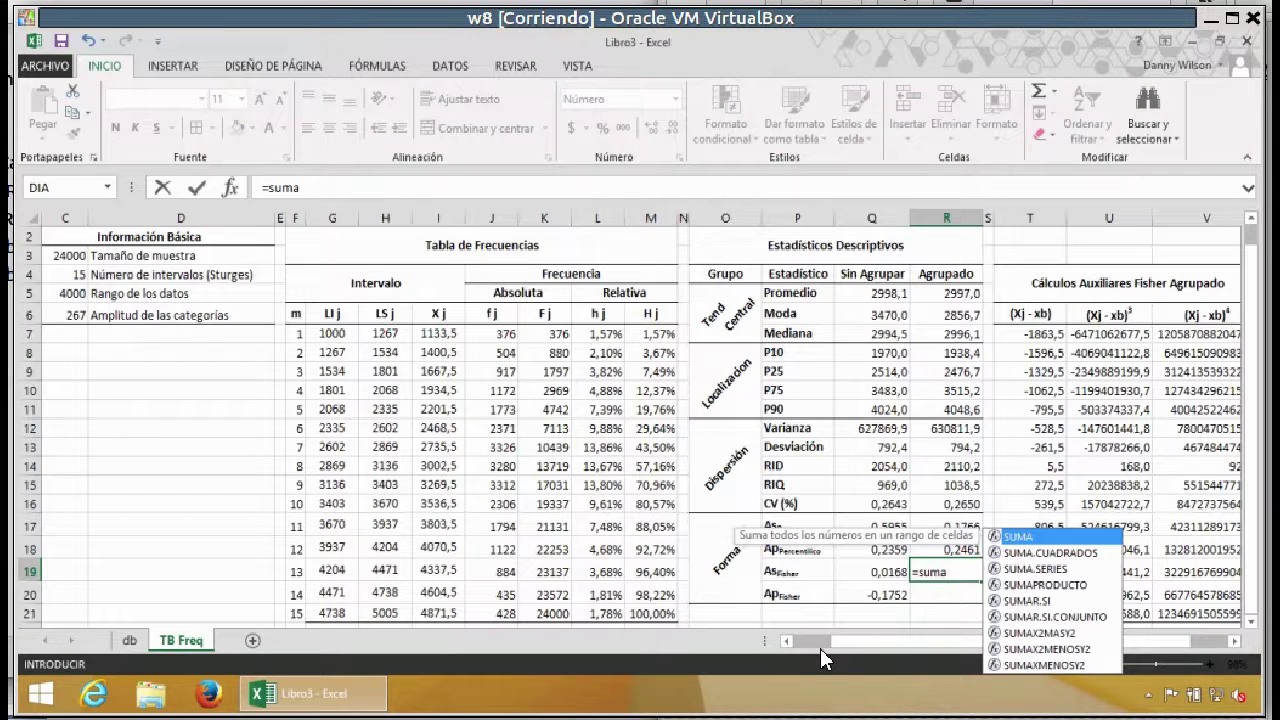
pyautogui.doubleClick(1000, 586)
pyautogui.moveTo(1097, 335); pyautogui.dragTo(1100, 526)
pyautogui.moveTo(1101, 592); pyautogui.dragTo(1100, 609)
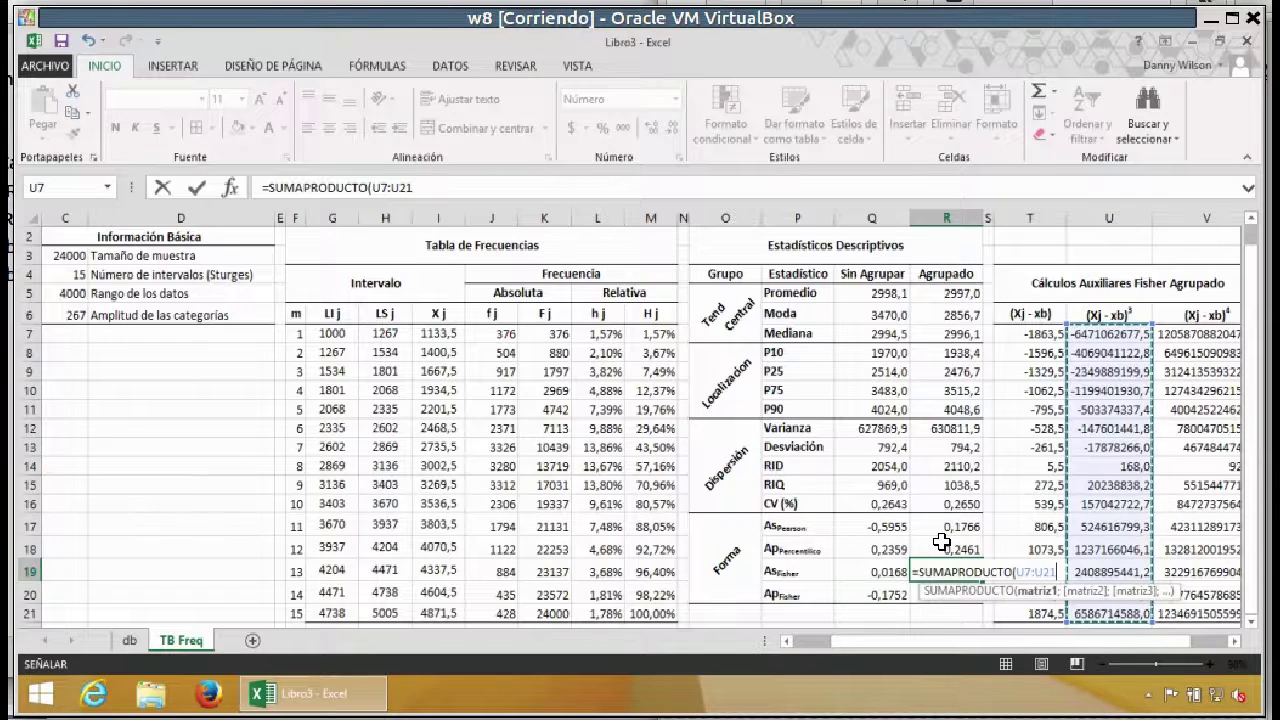
pyautogui.write(';')
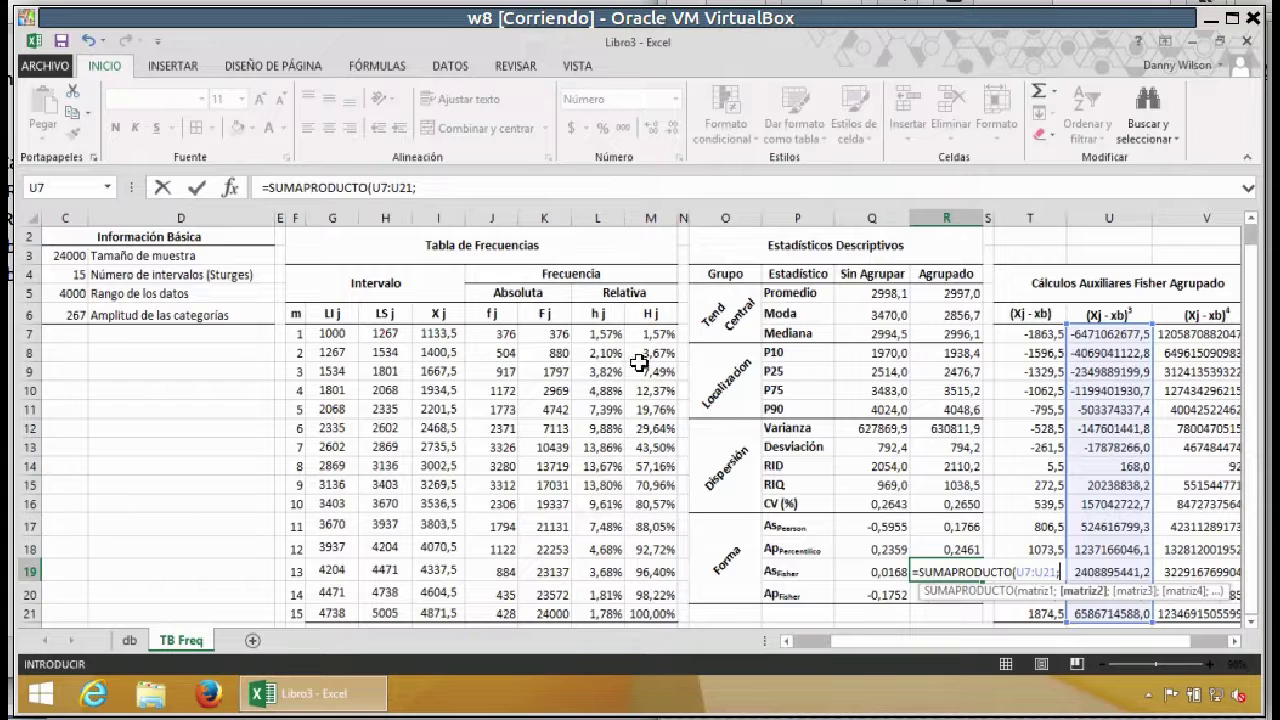
pyautogui.moveTo(602, 333); pyautogui.dragTo(597, 605)
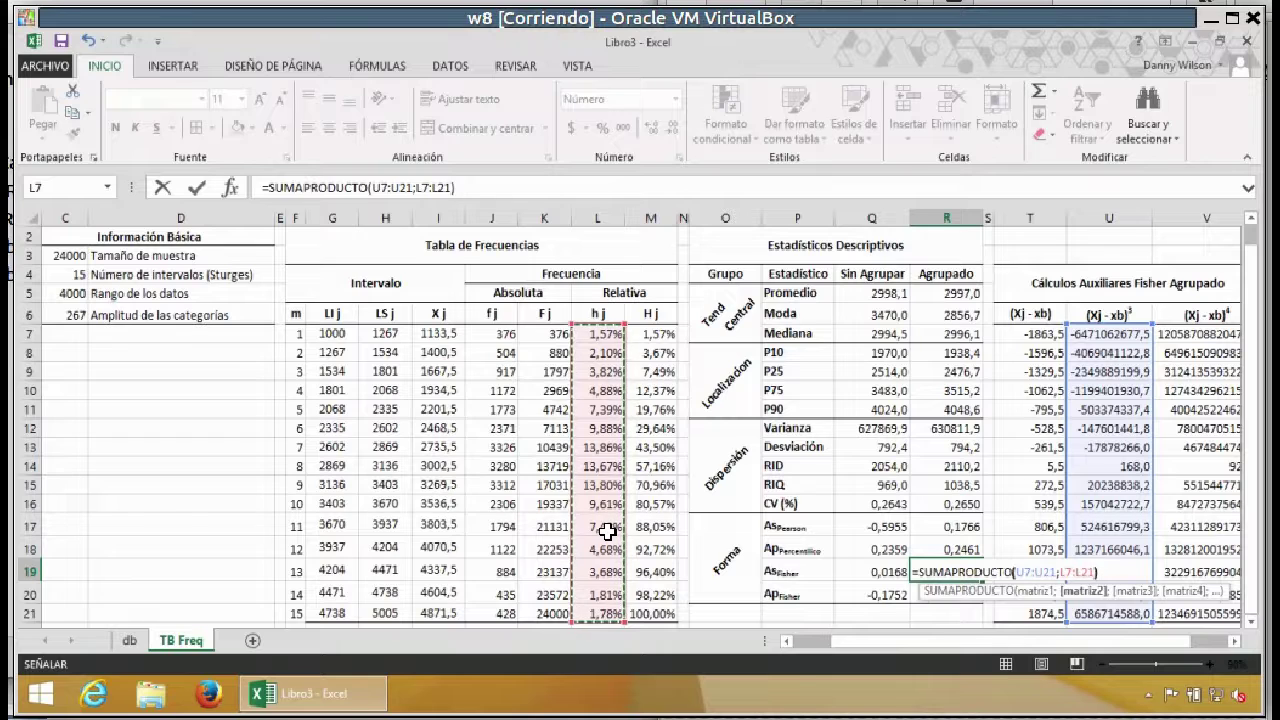
pyautogui.write(')/')
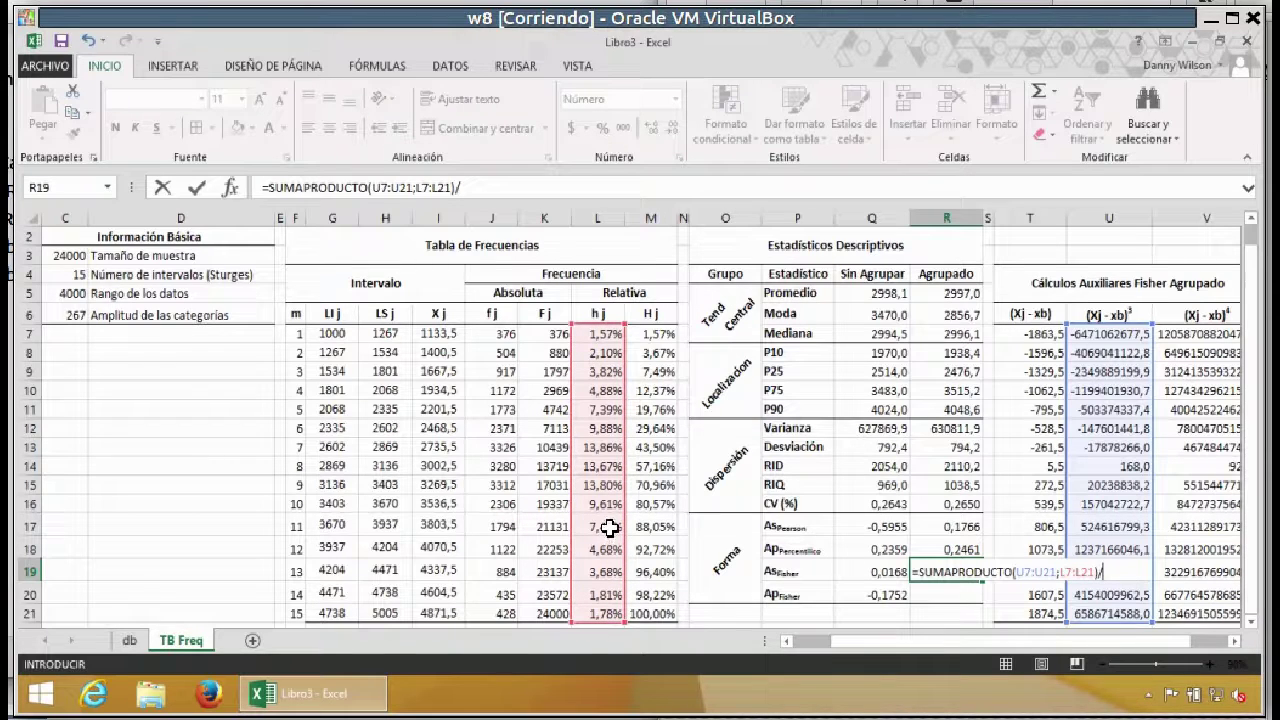
pyautogui.click(937, 451)
pyautogui.write('^^')
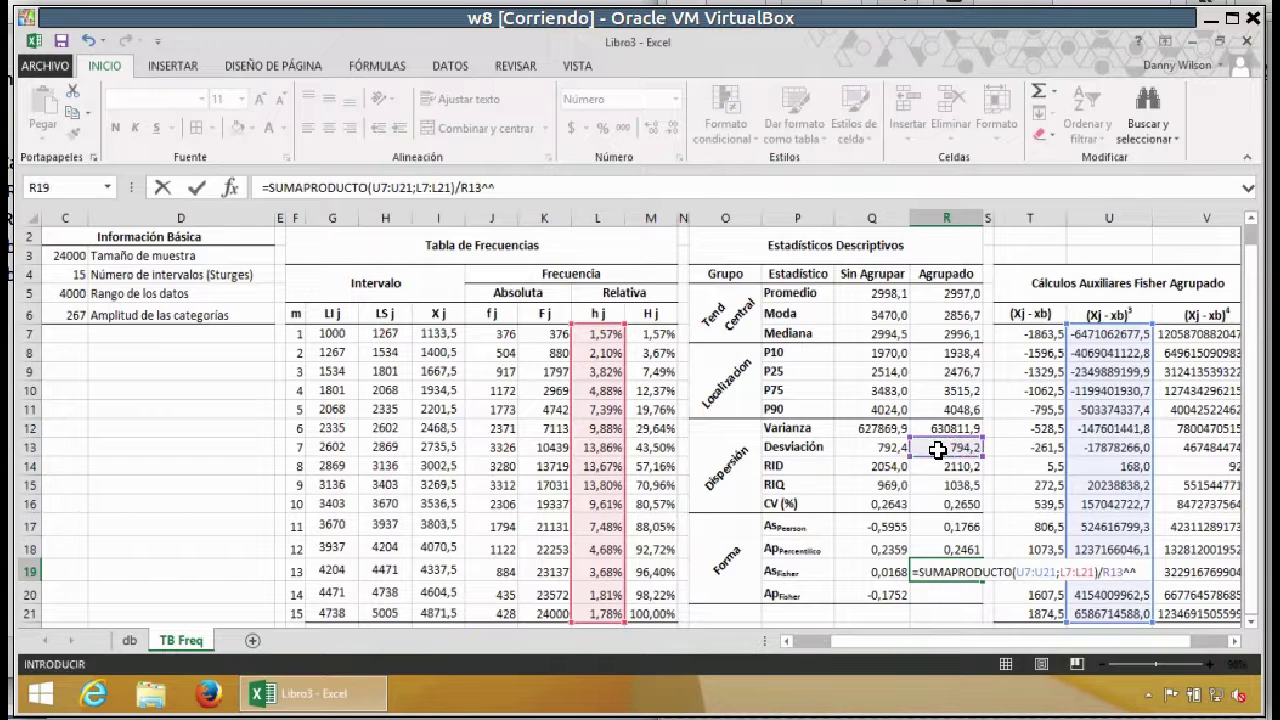
pyautogui.press('Return')
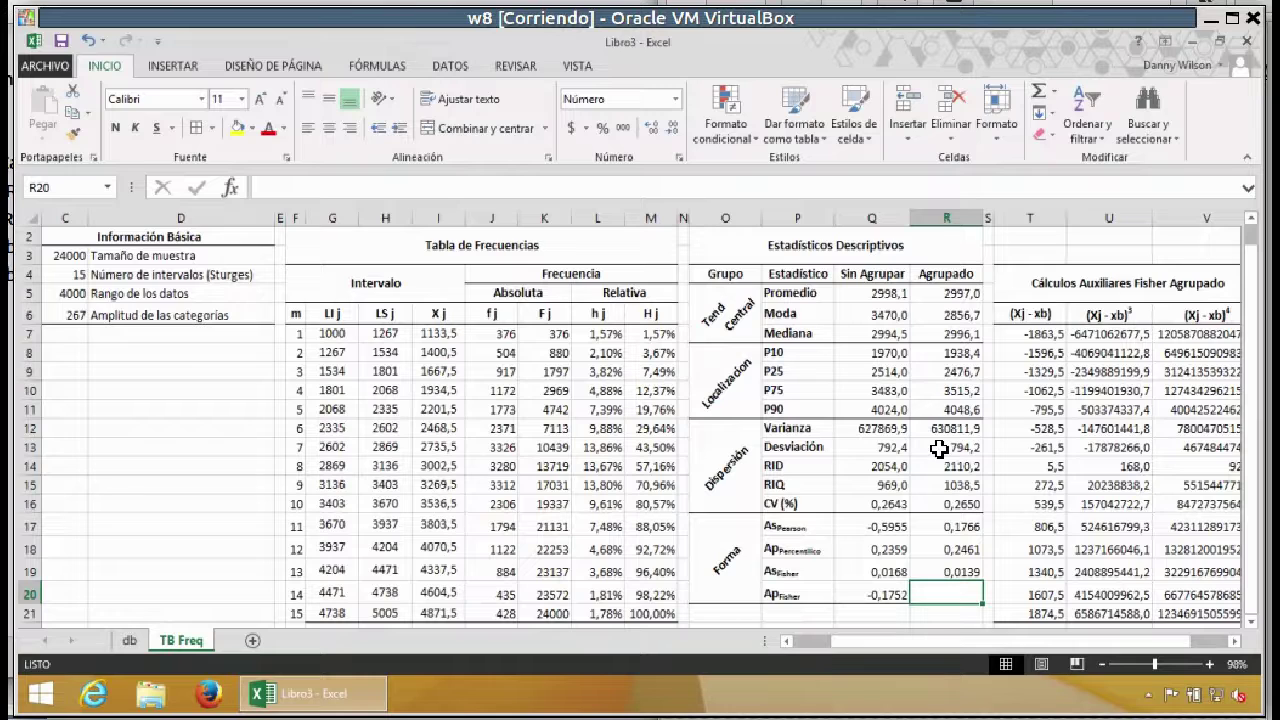
pyautogui.click(945, 572)
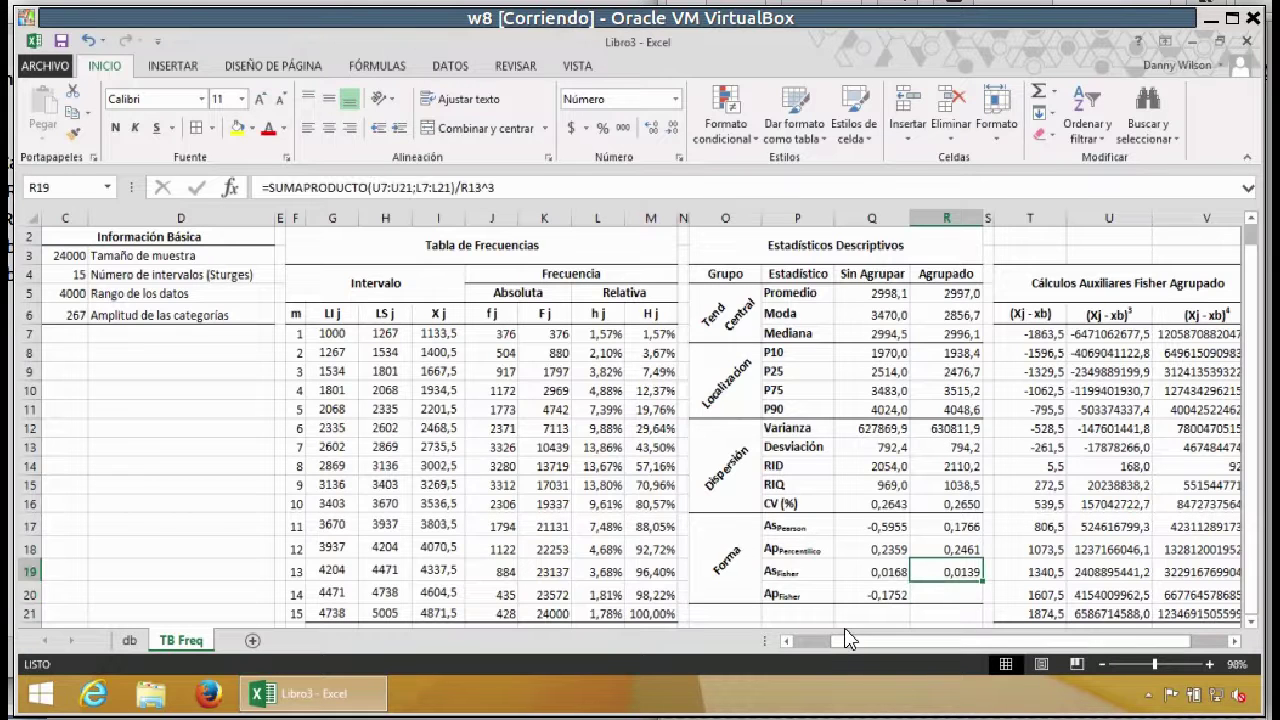
pyautogui.moveTo(899, 572); pyautogui.dragTo(928, 571)
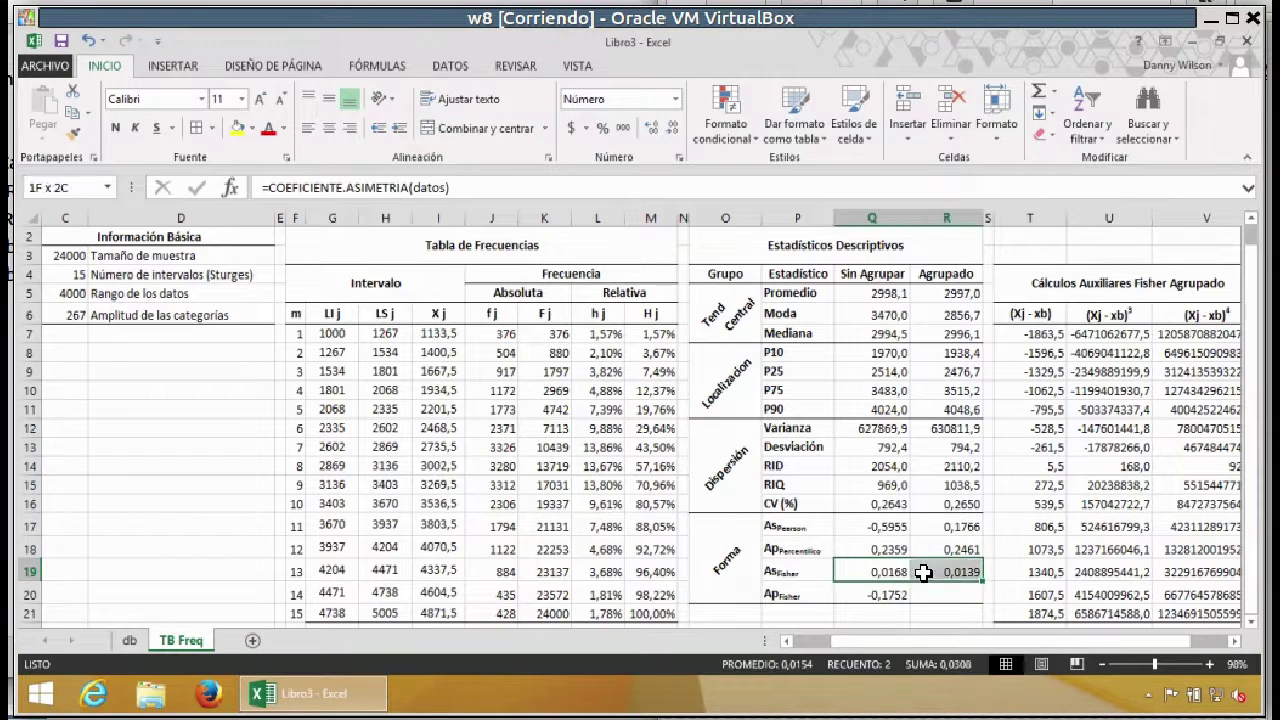
# Step: Compute the grouped Fisher kurtosis in R20 with =SUMAPRODUCTO(V7:V21;L7:L21)/R13^4-3 and compare it with the ungrouped value in Q20
pyautogui.click(937, 596)
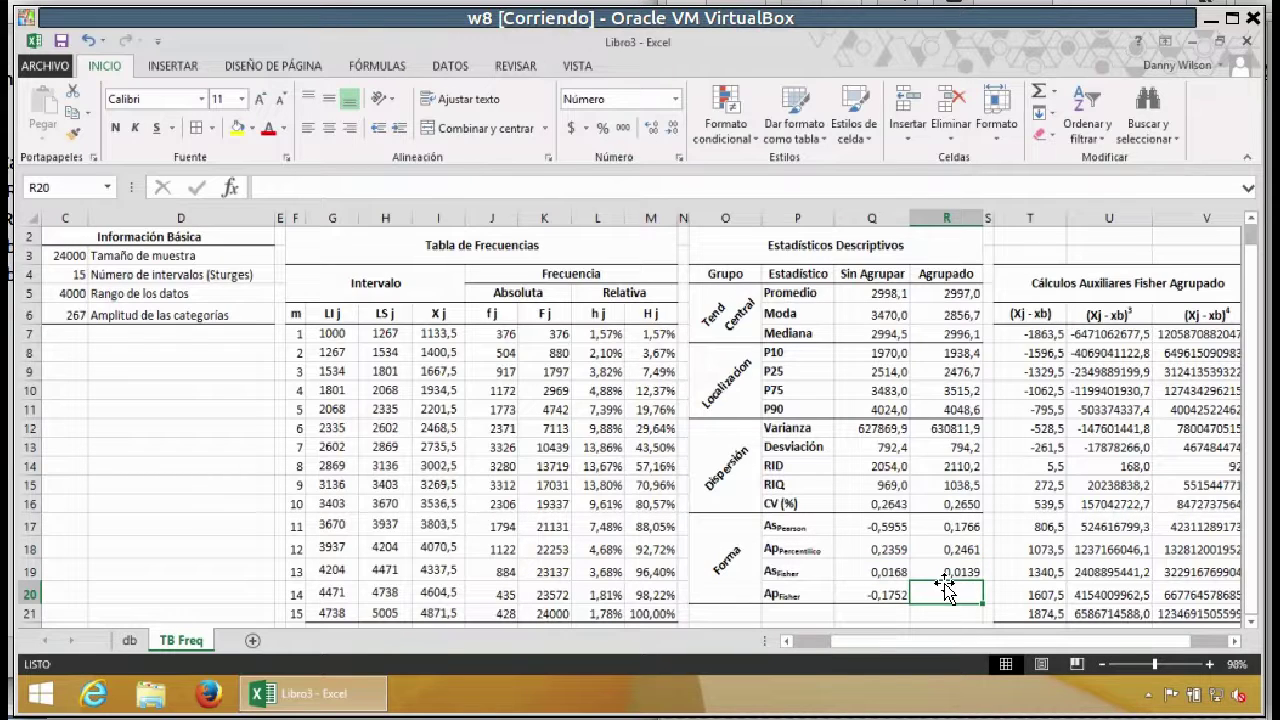
pyautogui.write('=suma')
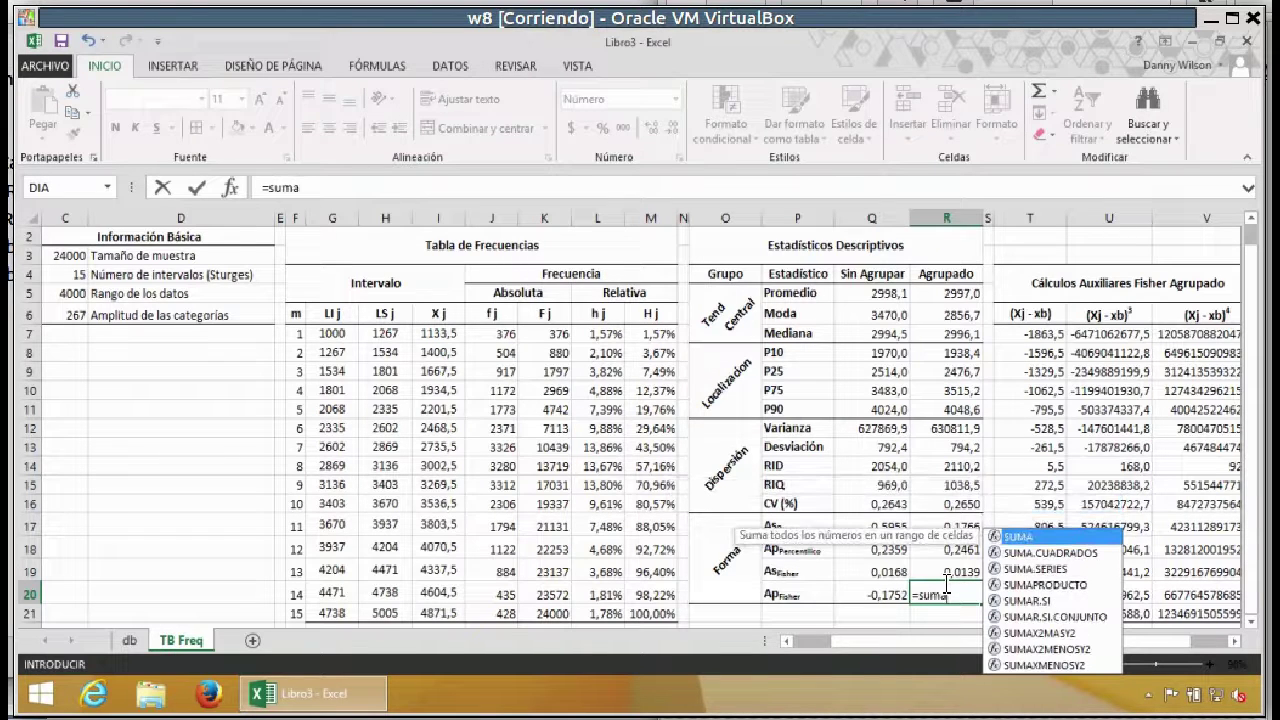
pyautogui.doubleClick(1005, 587)
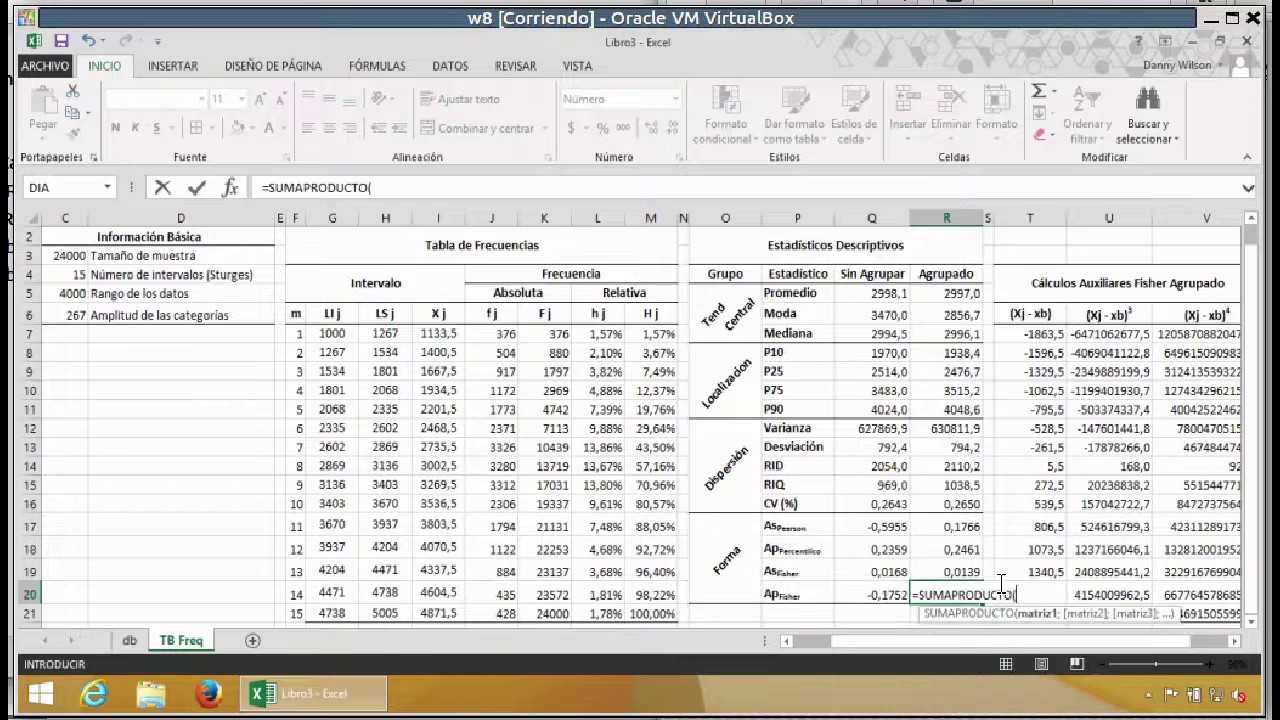
pyautogui.moveTo(1183, 333); pyautogui.dragTo(1162, 597)
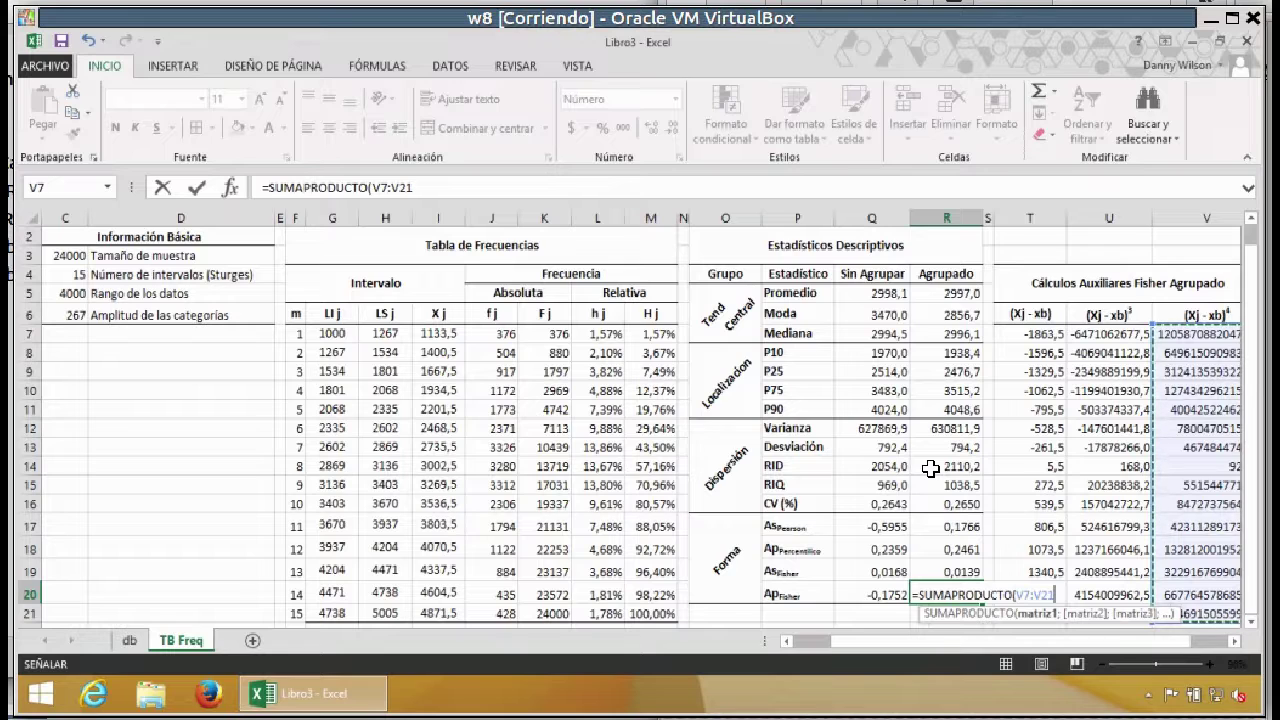
pyautogui.write(';')
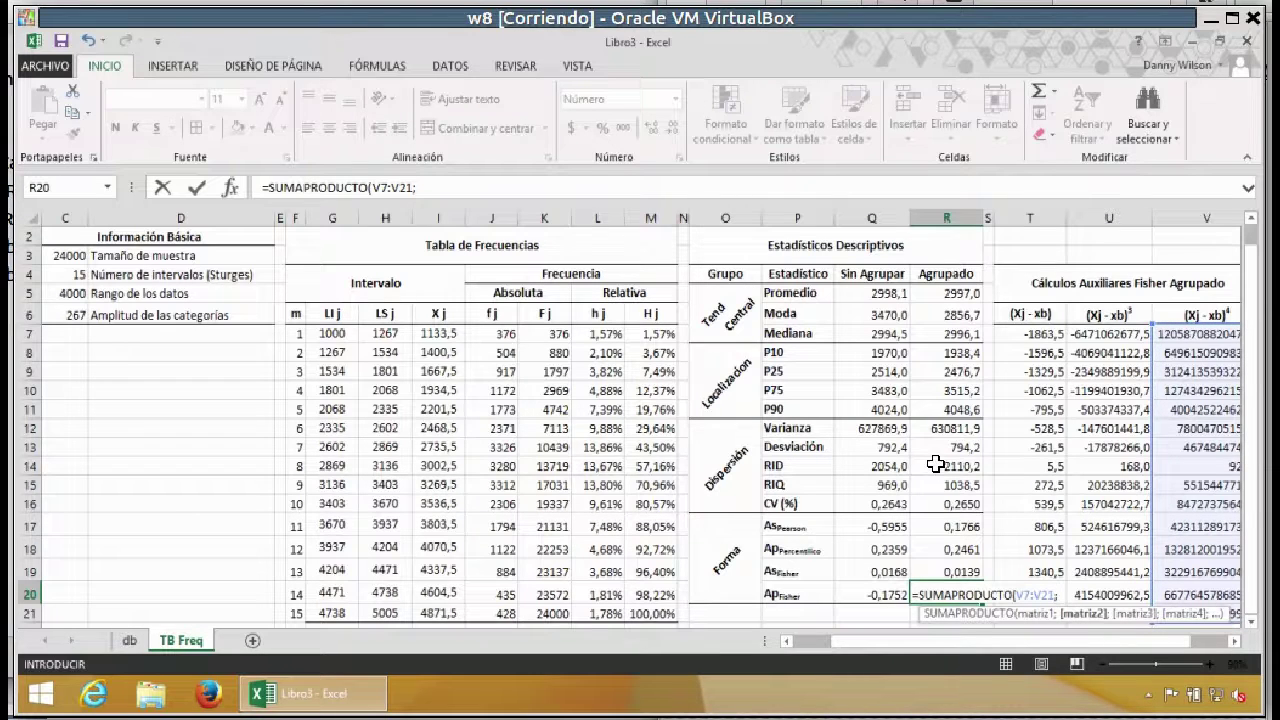
pyautogui.moveTo(608, 336); pyautogui.dragTo(605, 402)
pyautogui.moveTo(593, 541); pyautogui.dragTo(588, 614)
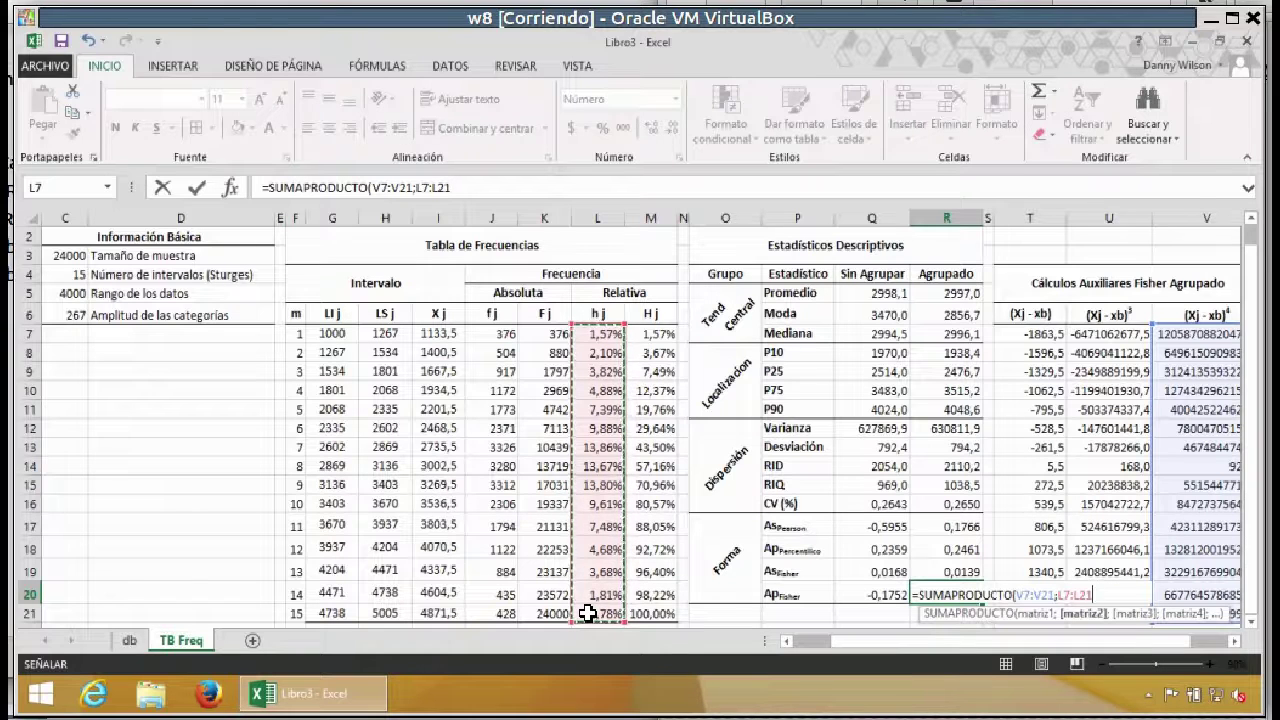
pyautogui.write('/')
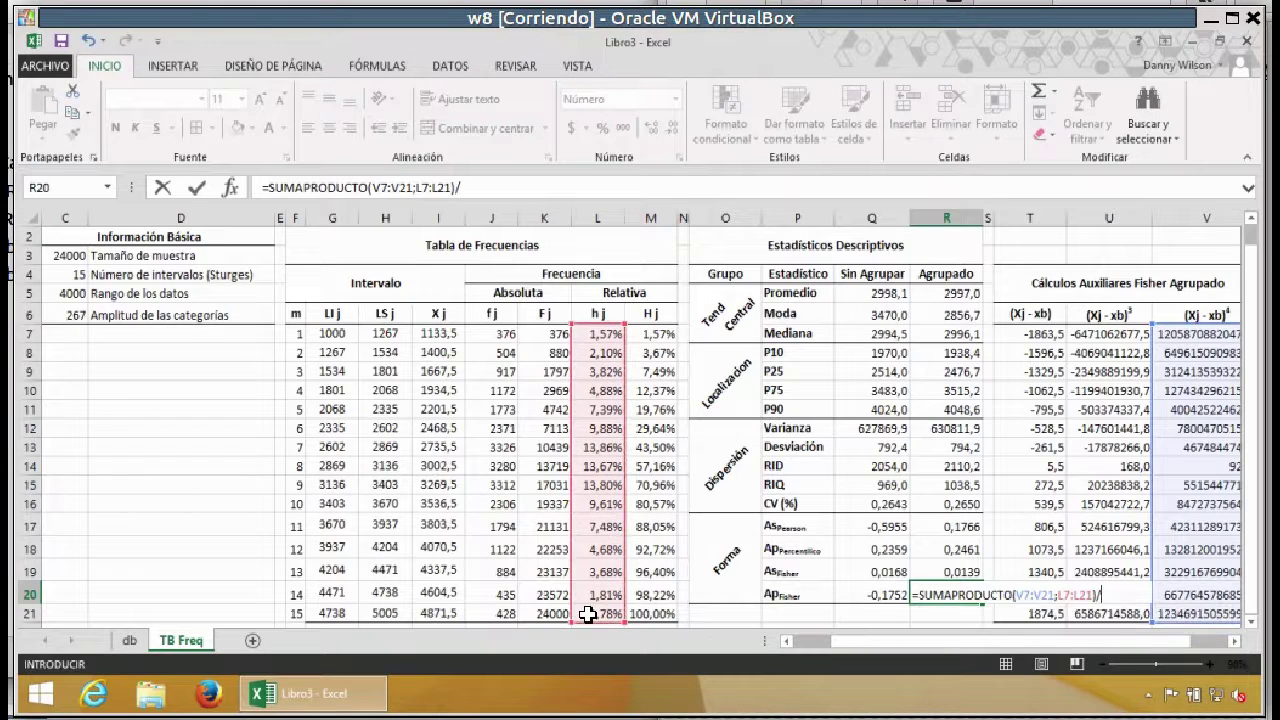
pyautogui.click(955, 450)
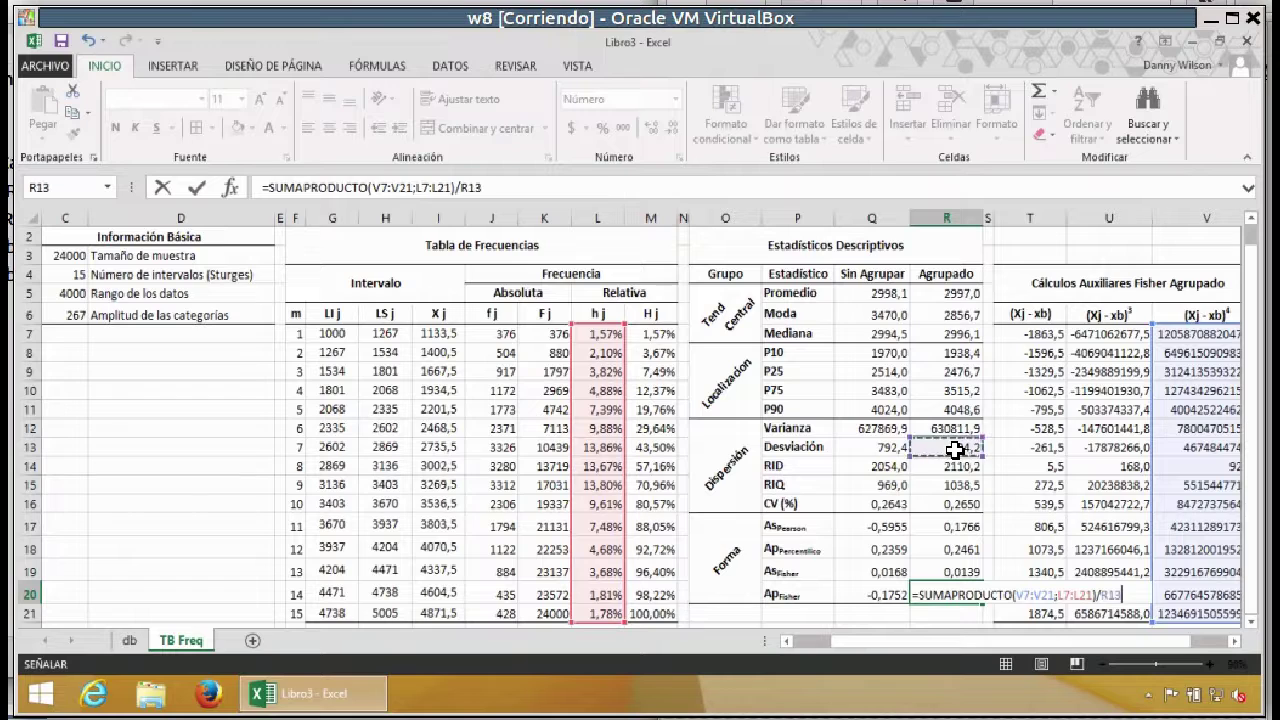
pyautogui.write('^^')
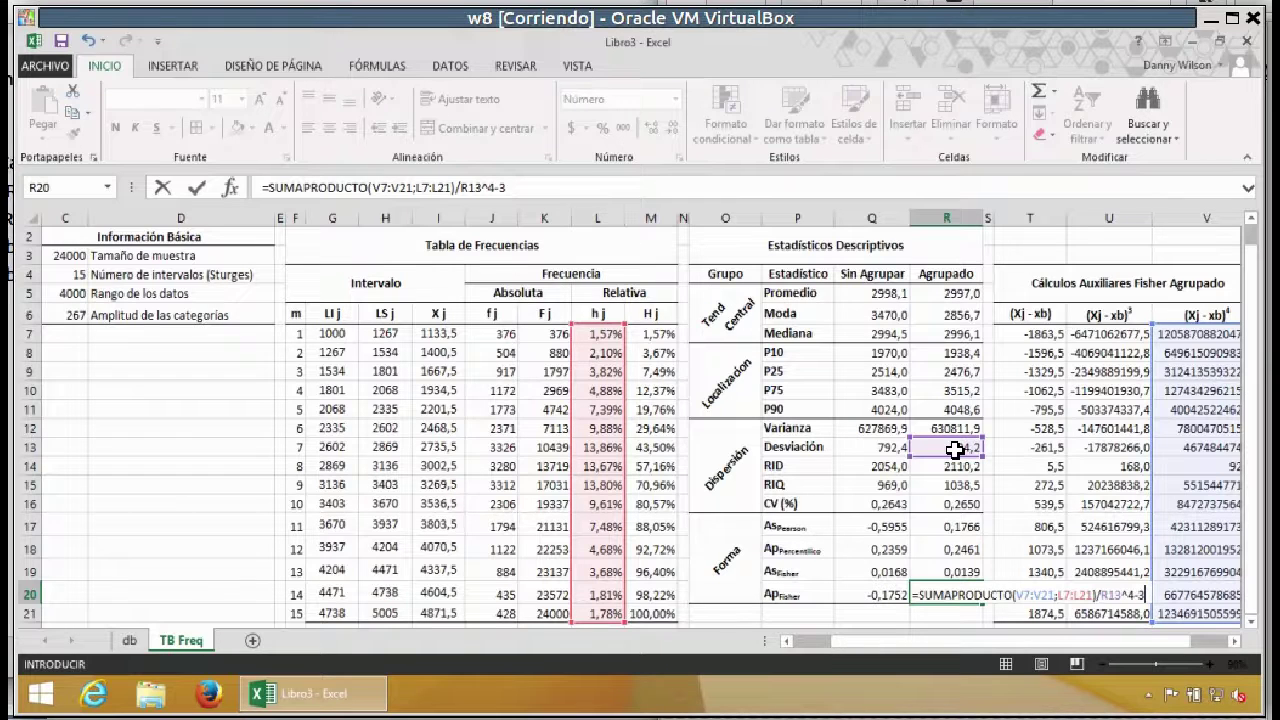
pyautogui.press('Return')
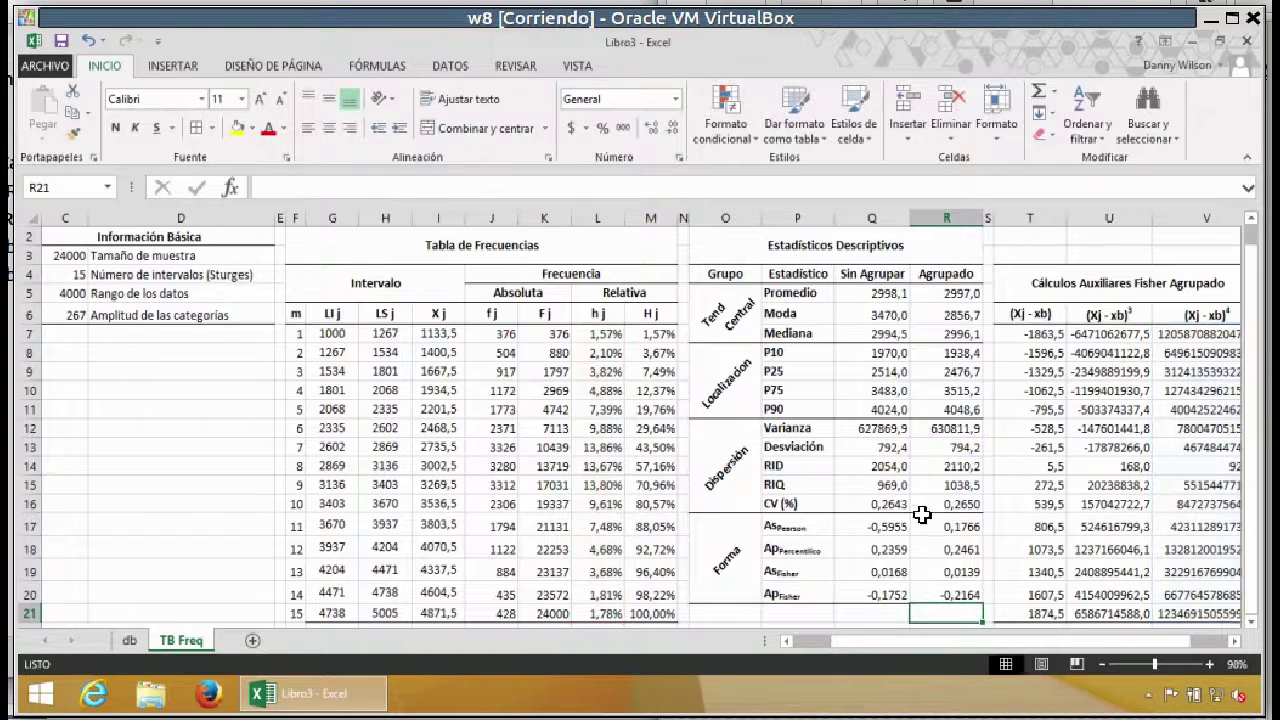
pyautogui.moveTo(880, 596); pyautogui.dragTo(946, 596)
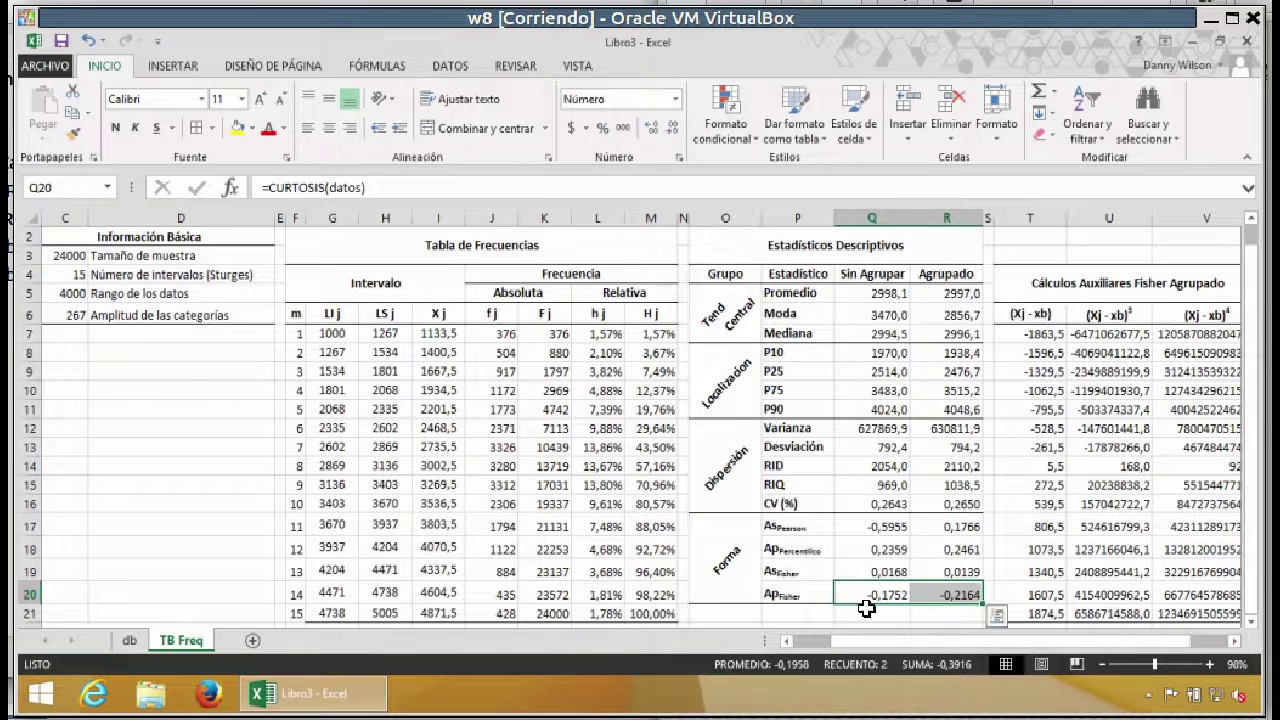
pyautogui.click(986, 487)
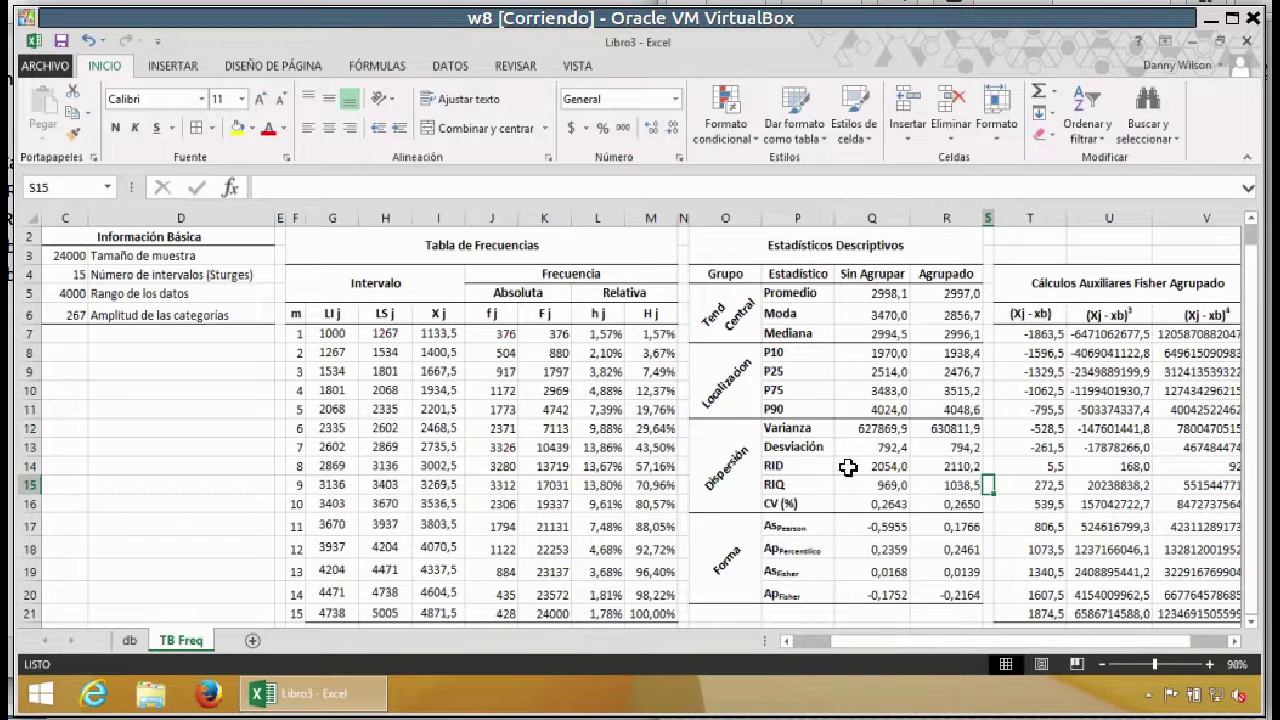
# Step: Insert an empty 2-D clustered column chart and place it directly below the frequency table, starting at row 23
pyautogui.scroll(-3, 865, 404)
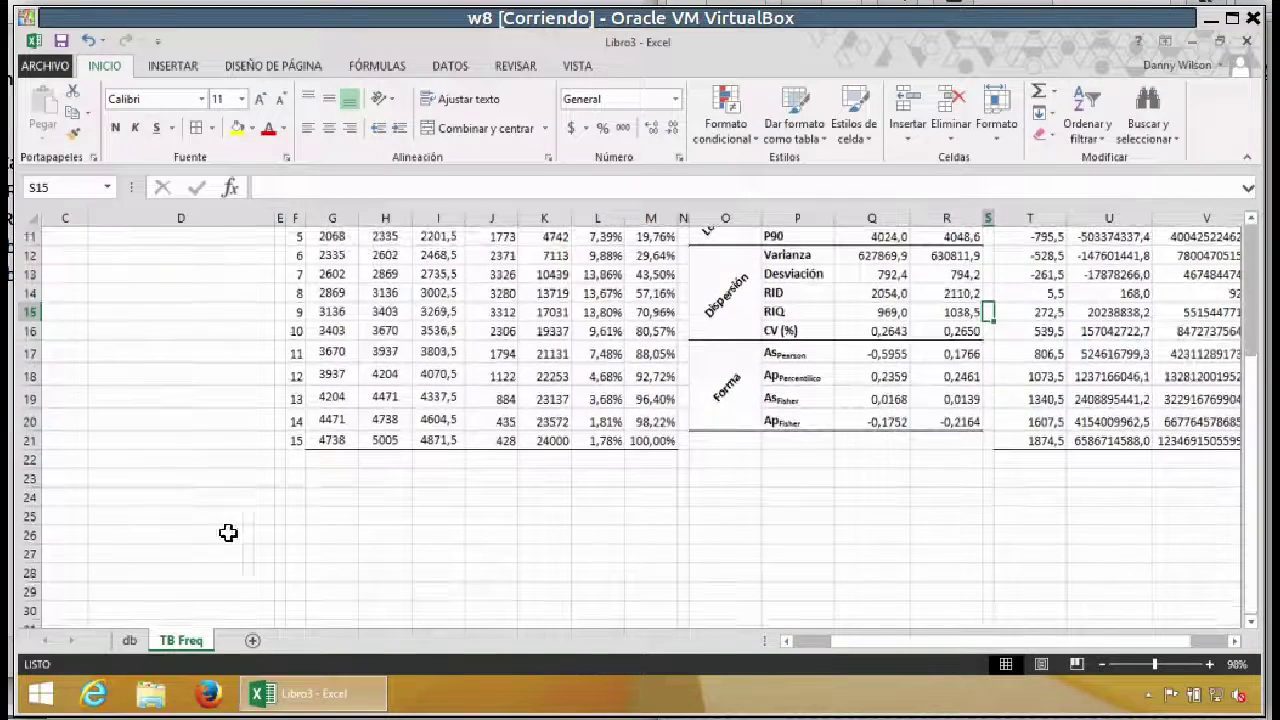
pyautogui.click(325, 518)
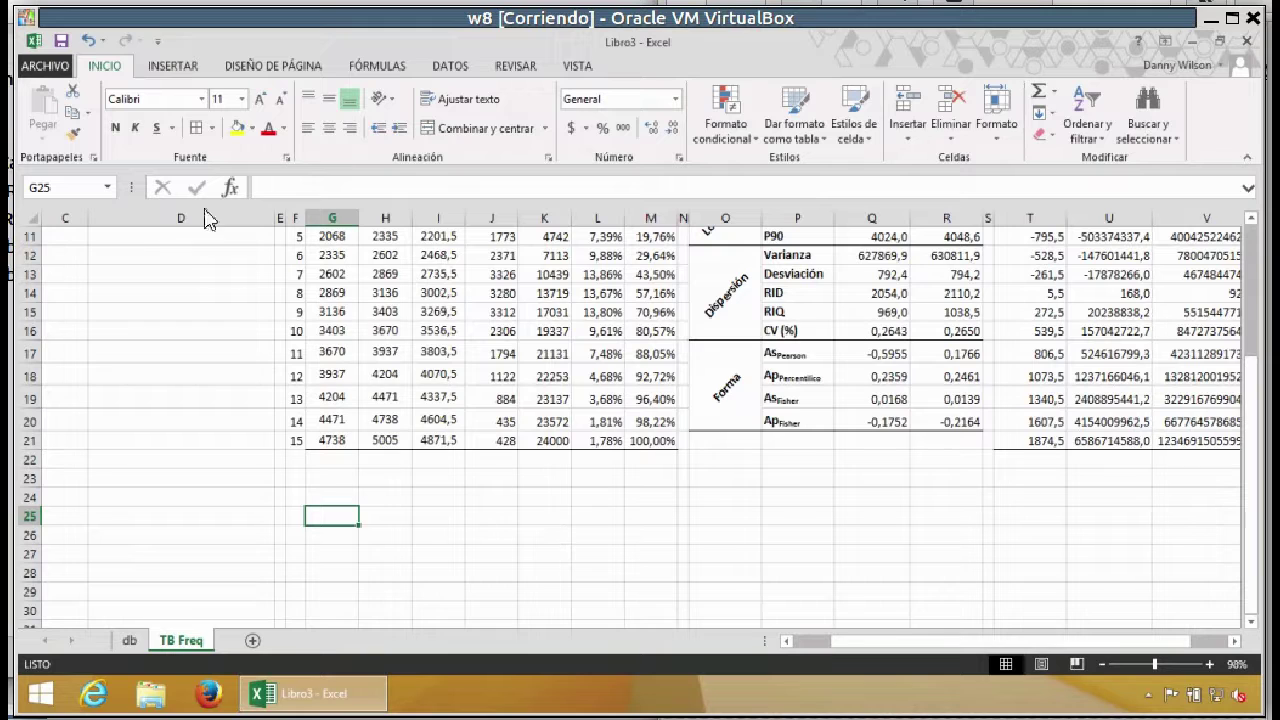
pyautogui.click(174, 68)
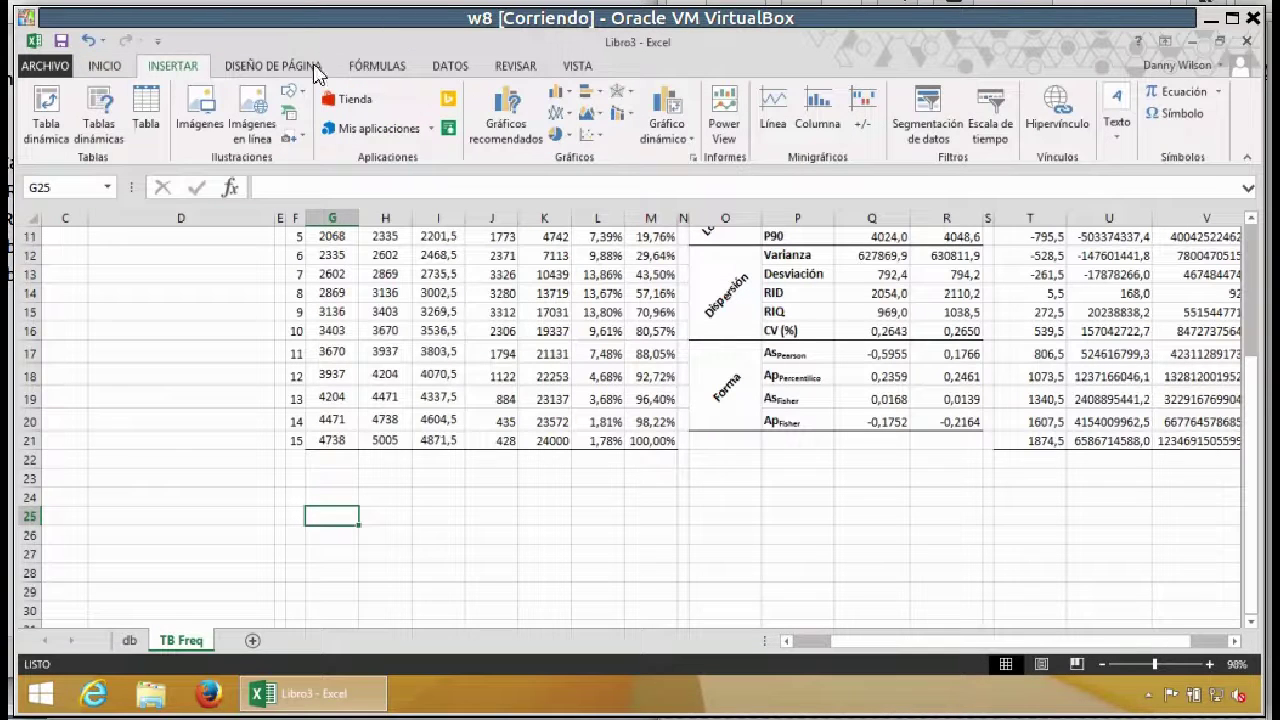
pyautogui.click(566, 98)
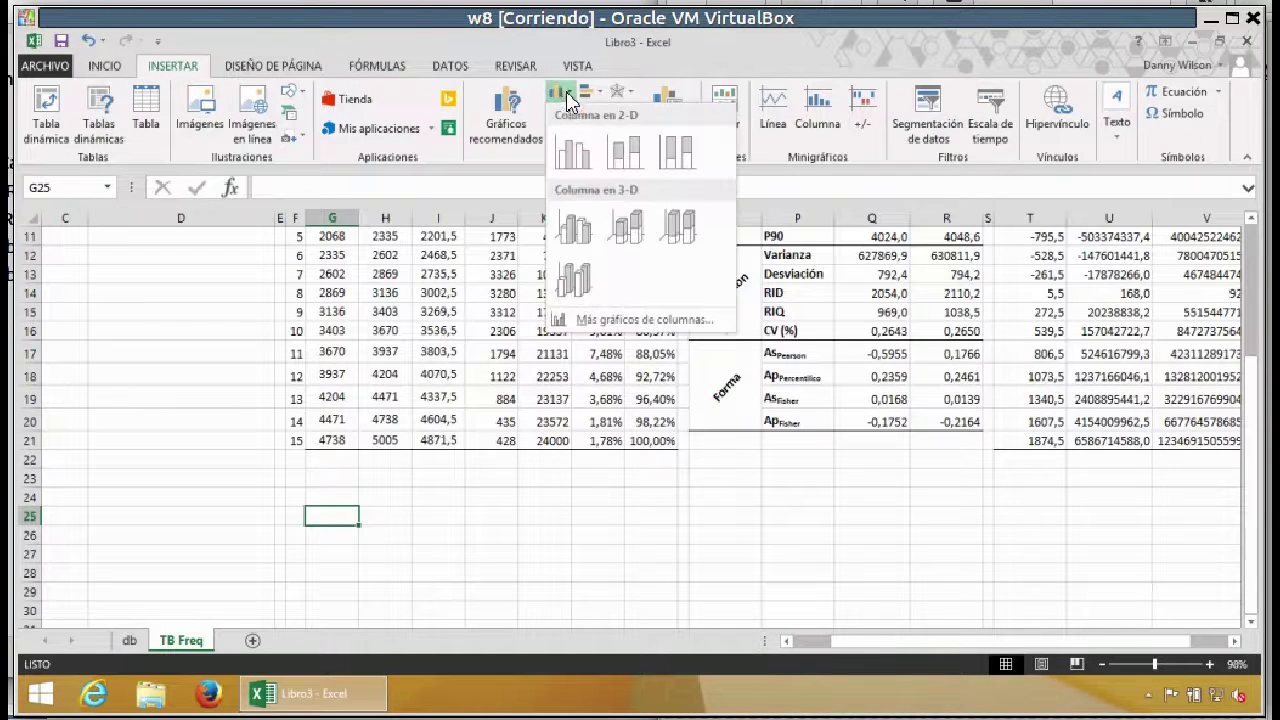
pyautogui.click(575, 153)
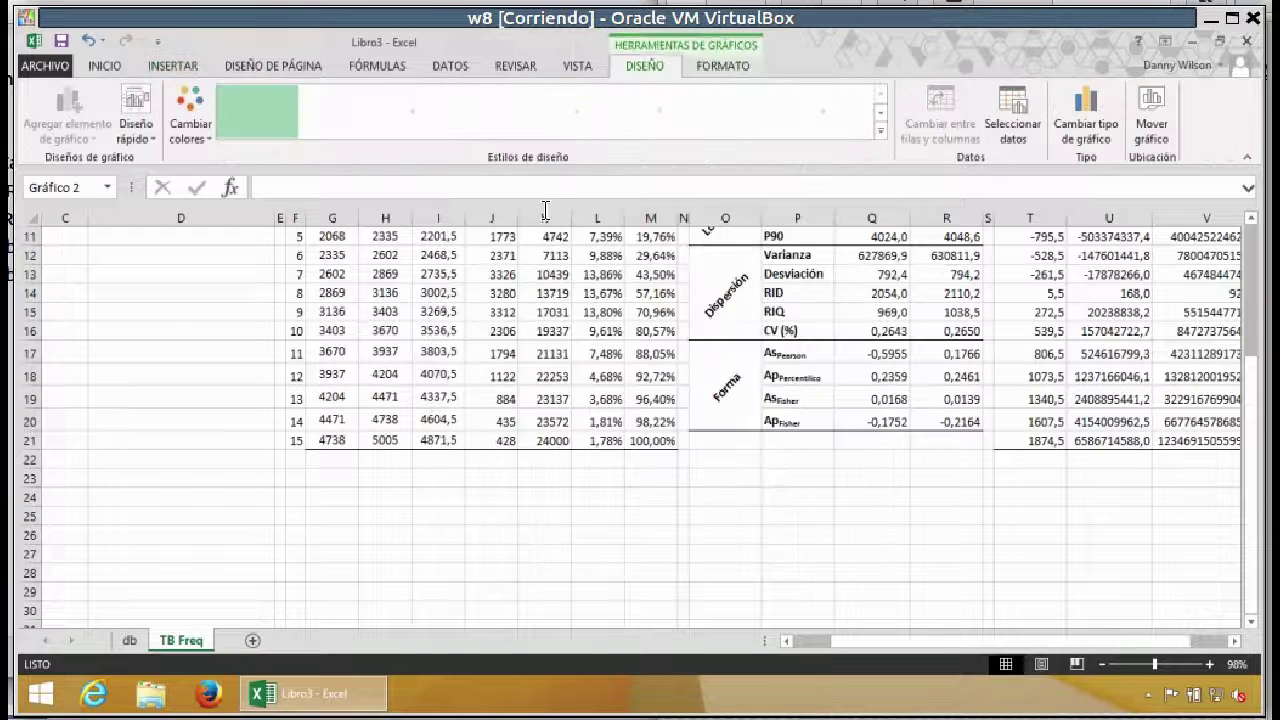
pyautogui.moveTo(483, 304); pyautogui.dragTo(340, 471)
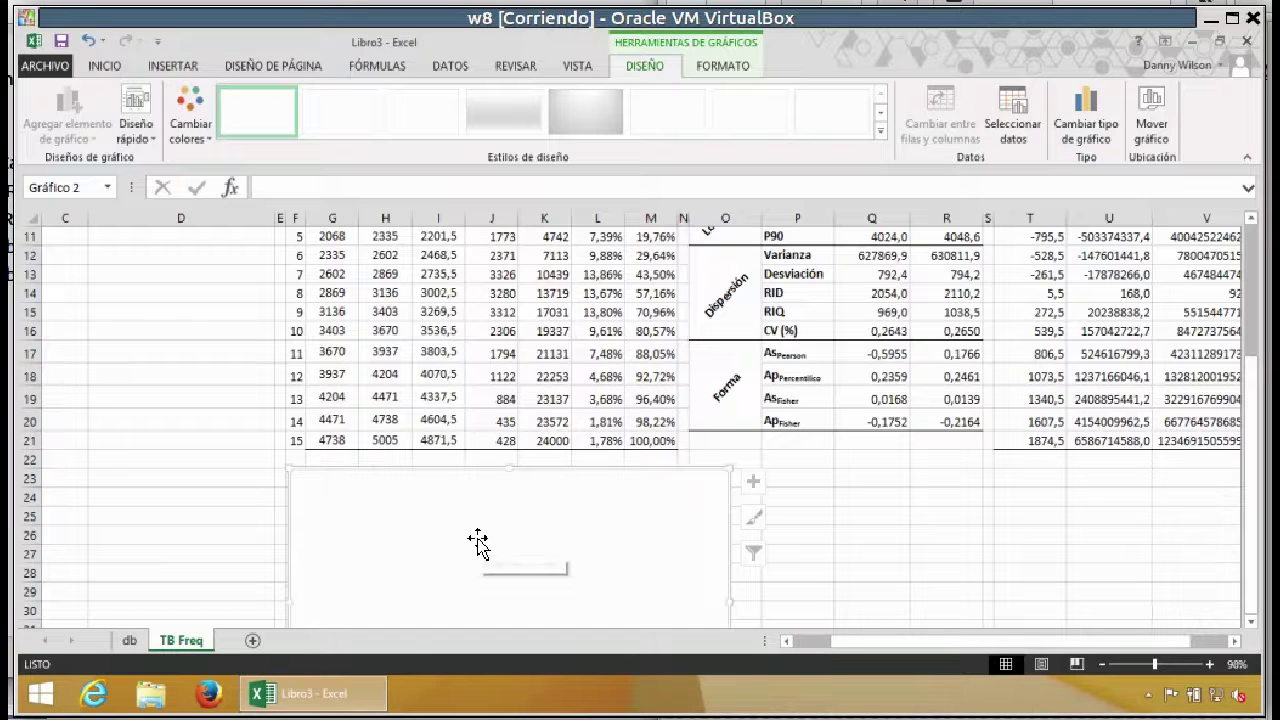
pyautogui.scroll(-2, 480, 545)
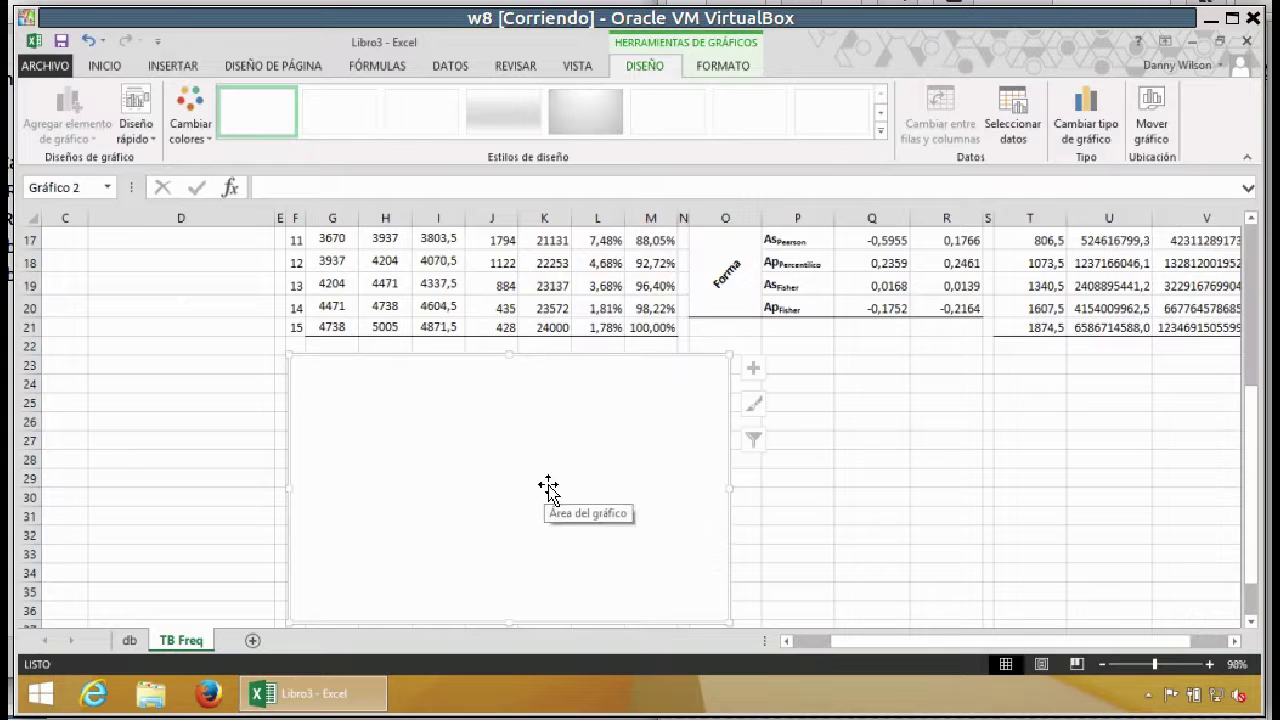
# Step: Add the absolute frequencies fj in J7:J21 of TB Freq as the data series of the empty column chart
pyautogui.click(1011, 112)
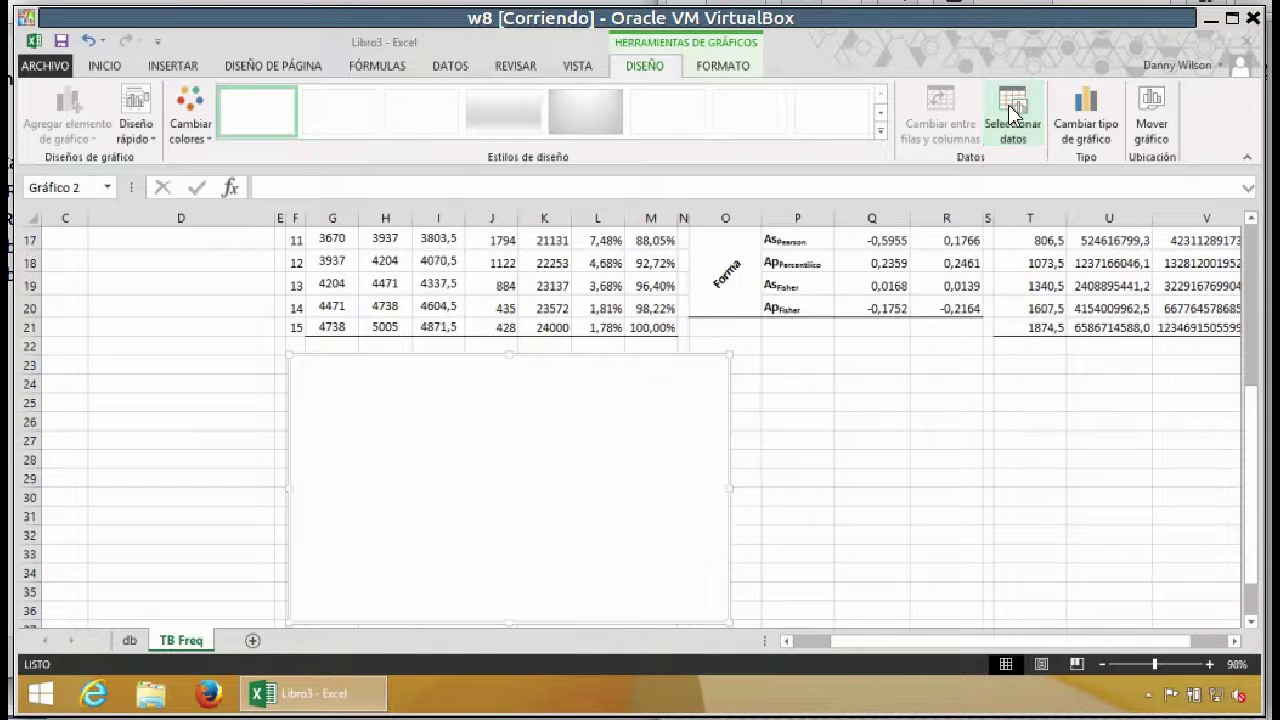
pyautogui.click(547, 420)
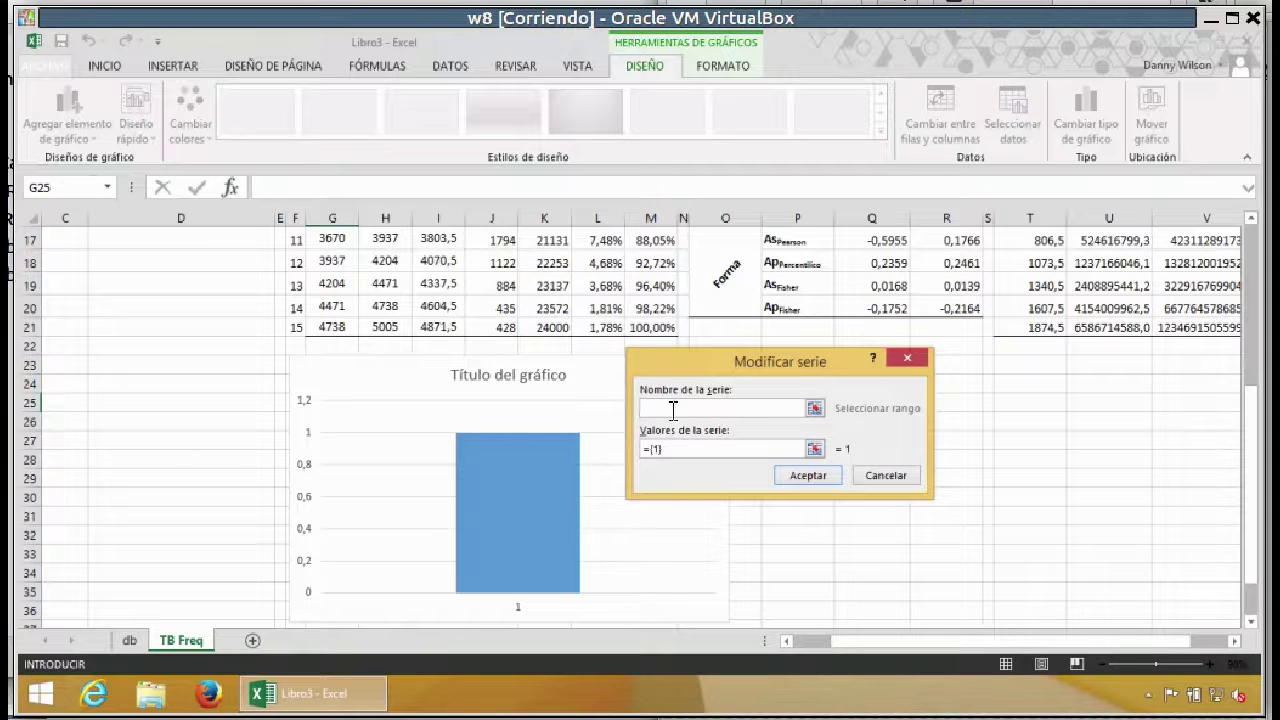
pyautogui.click(816, 449)
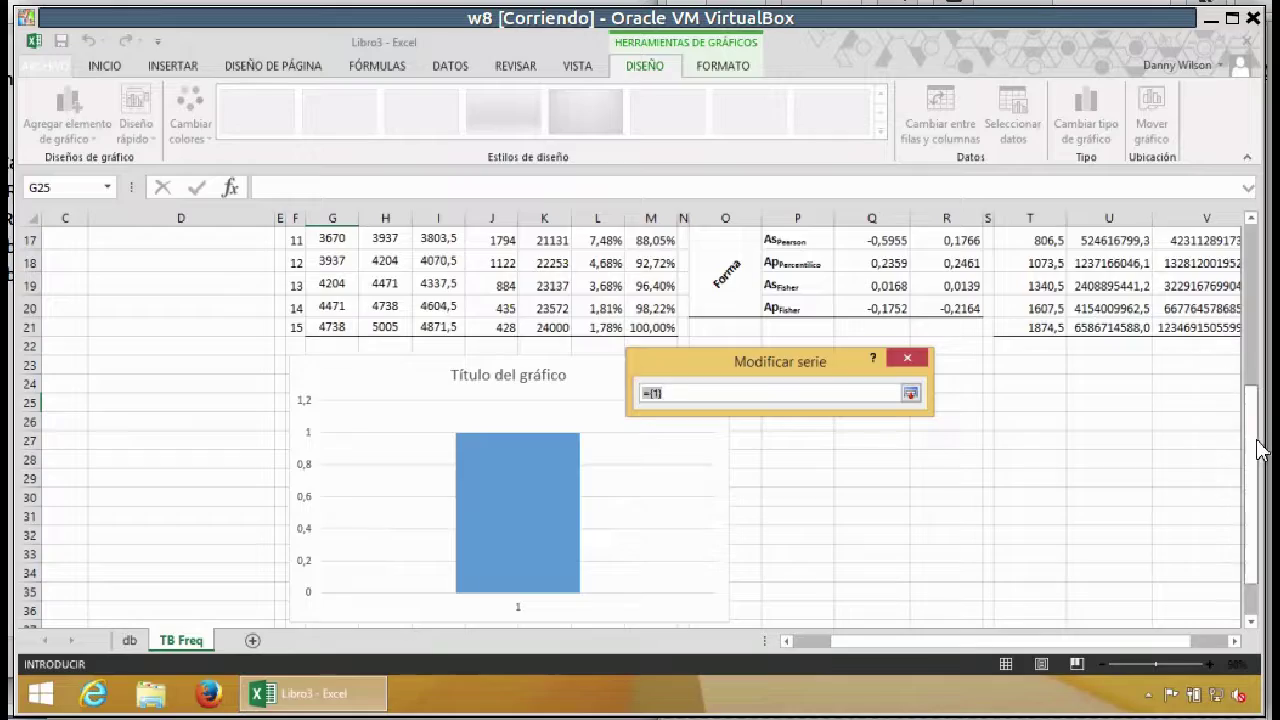
pyautogui.scroll(3, 1252, 452)
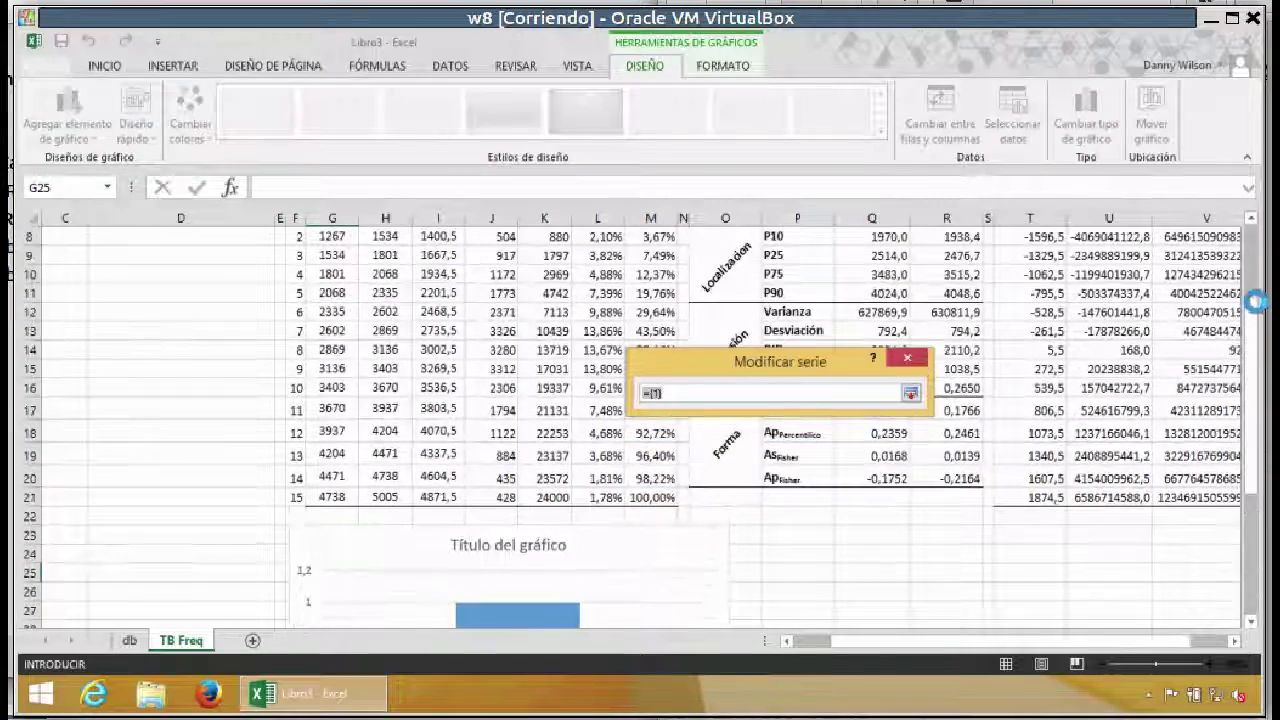
pyautogui.scroll(2, 1260, 288)
pyautogui.moveTo(498, 334); pyautogui.dragTo(497, 613)
pyautogui.click(910, 393)
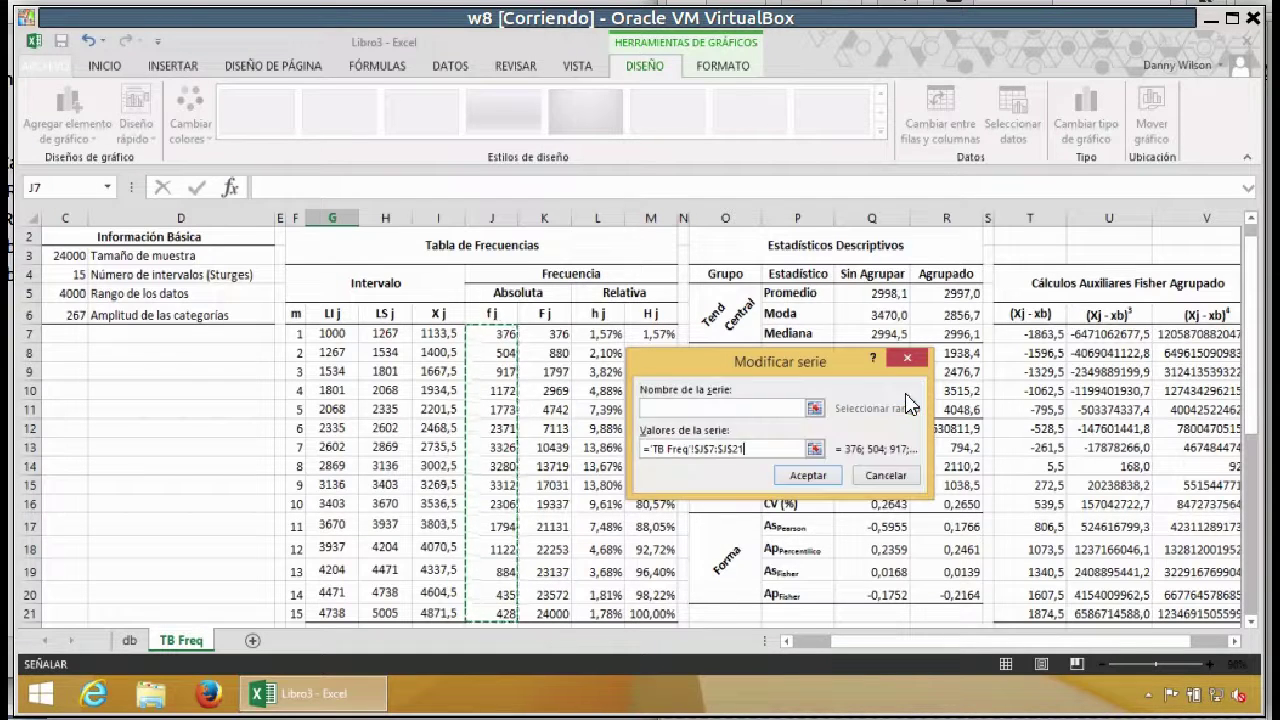
pyautogui.click(808, 478)
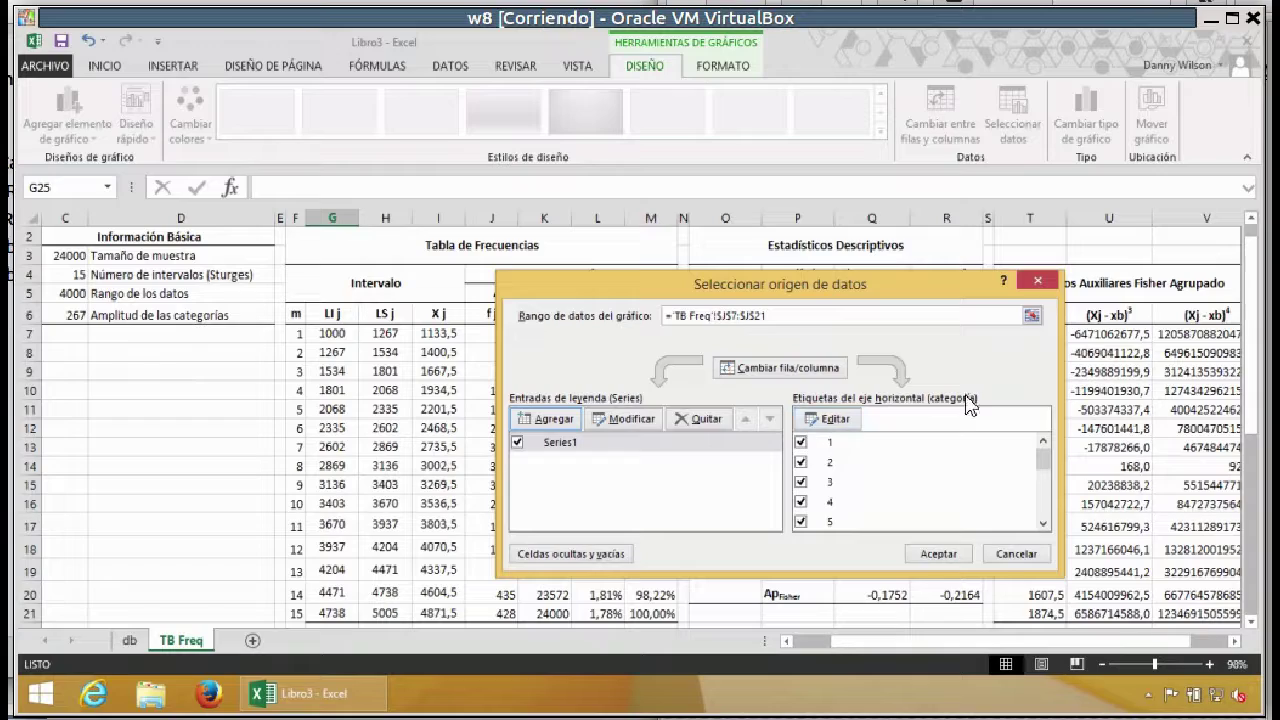
pyautogui.click(935, 555)
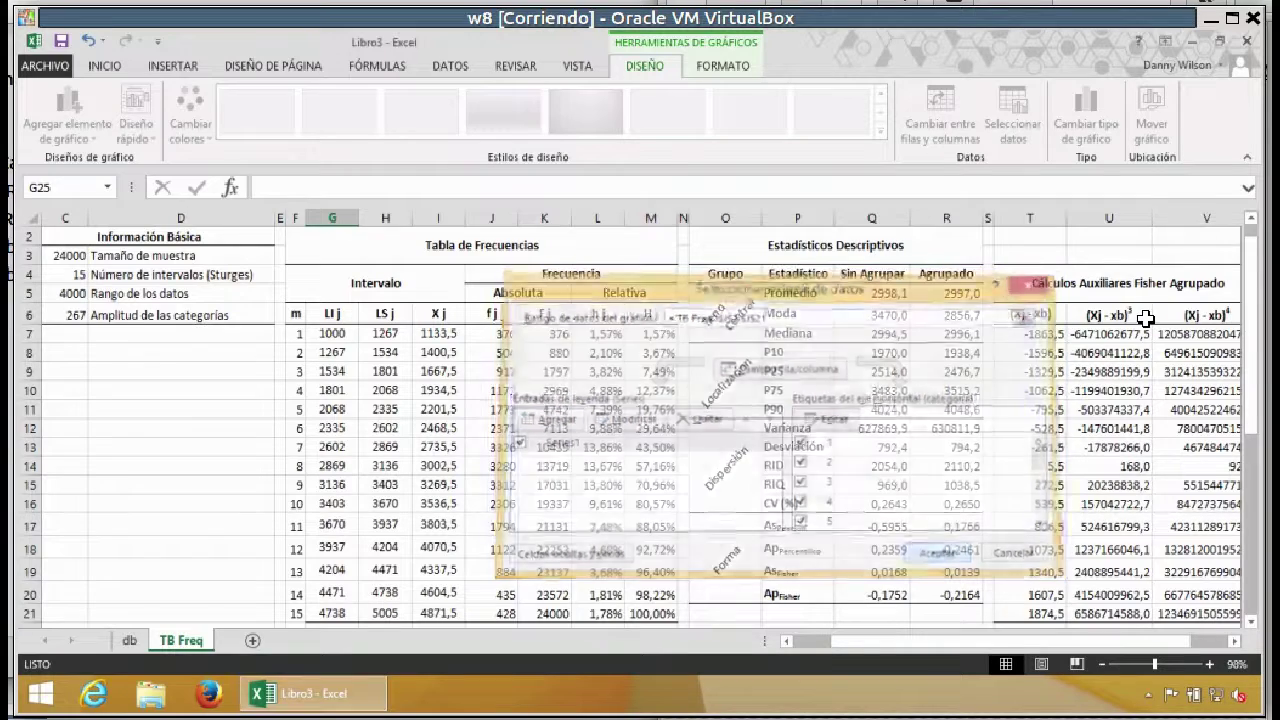
pyautogui.moveTo(1255, 300); pyautogui.dragTo(1250, 422)
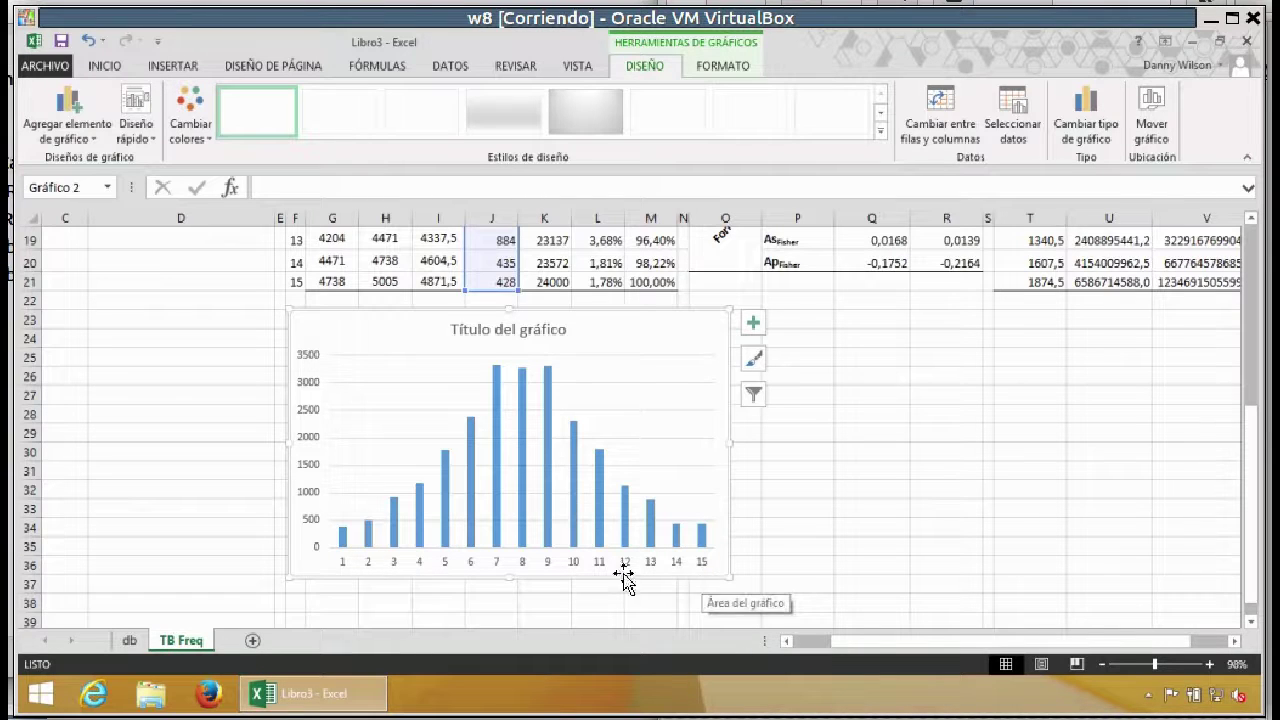
# Step: Use the class marks Xj in I7:I21 as the horizontal axis labels of the frequency chart
pyautogui.click(1028, 114)
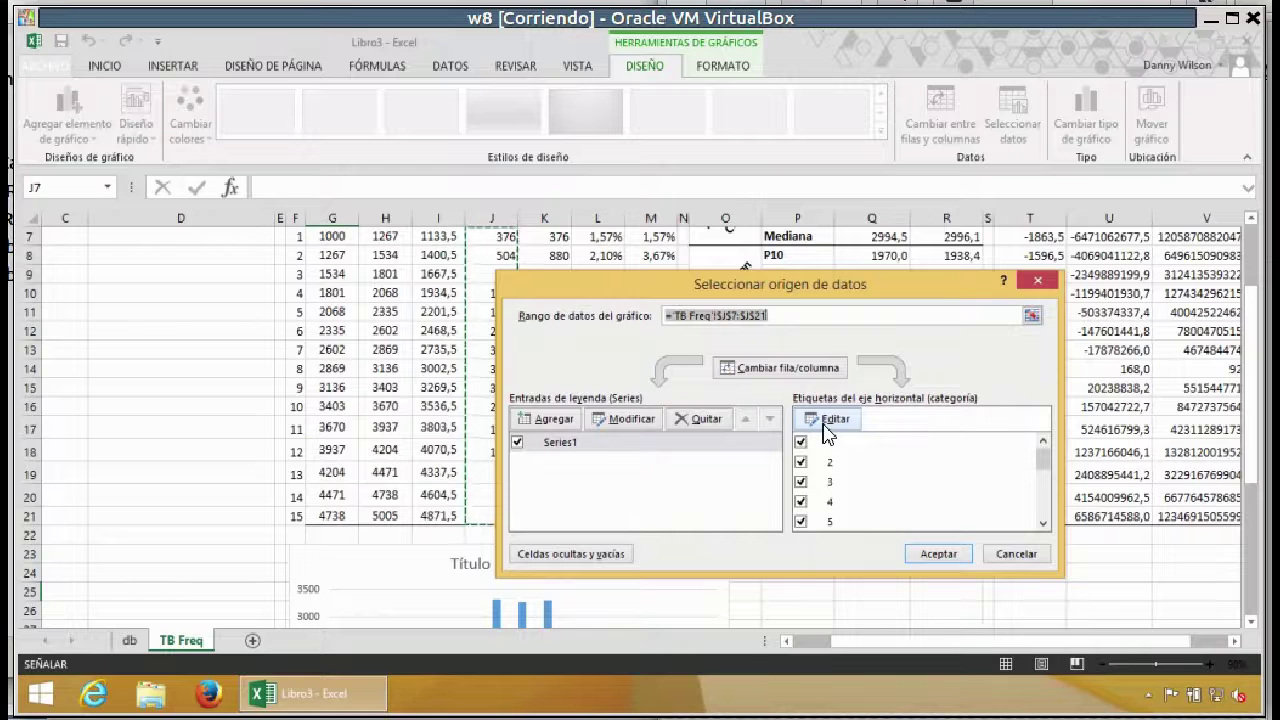
pyautogui.click(826, 420)
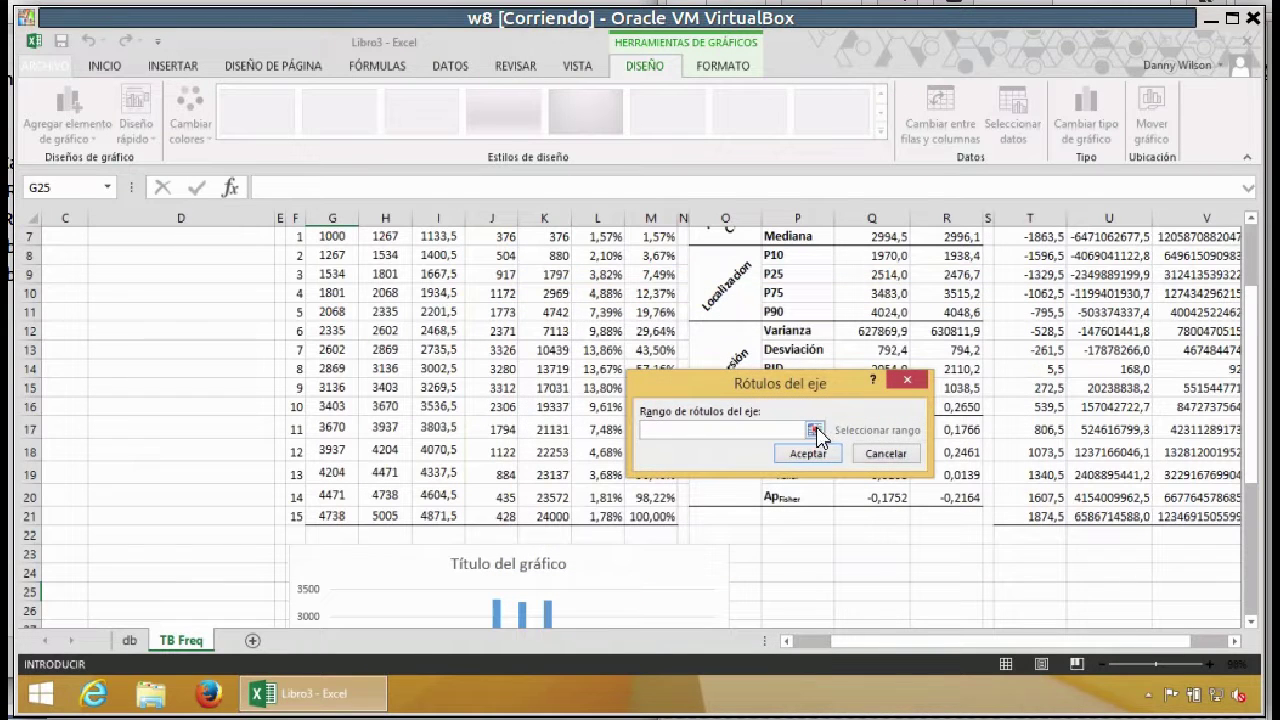
pyautogui.click(817, 431)
pyautogui.moveTo(444, 514); pyautogui.dragTo(441, 314)
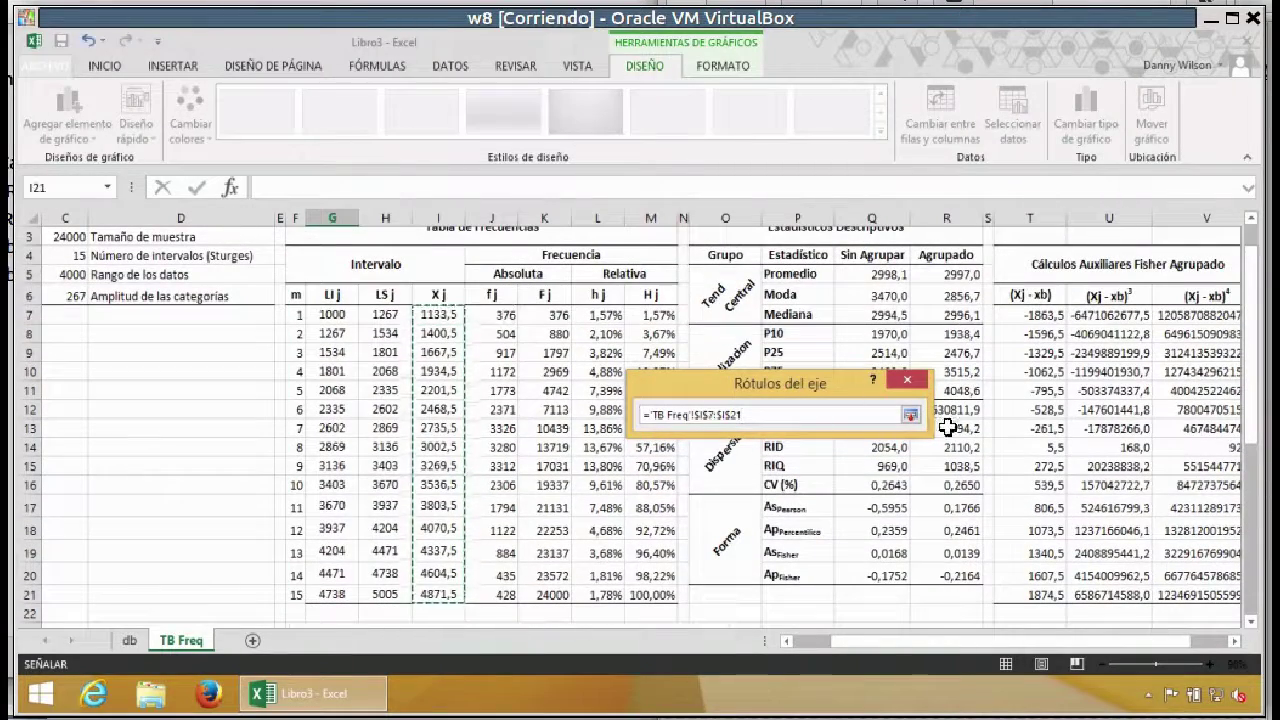
pyautogui.click(910, 414)
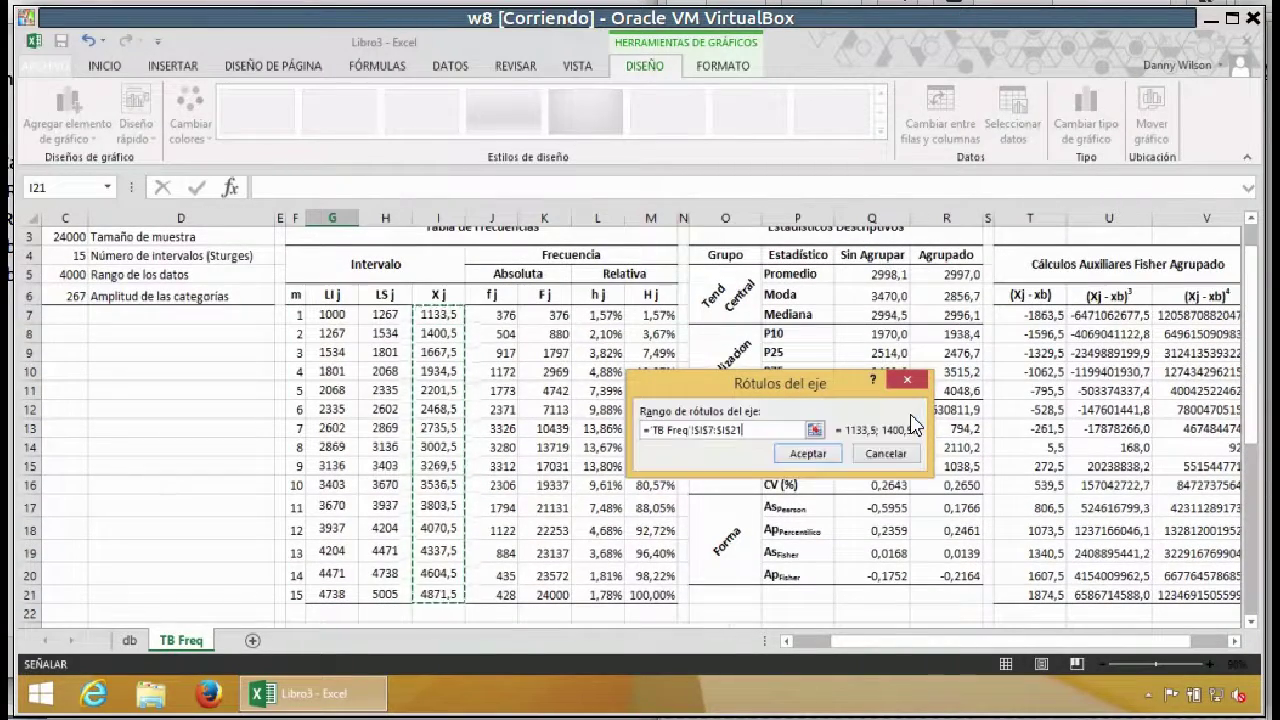
pyautogui.click(807, 455)
pyautogui.click(937, 555)
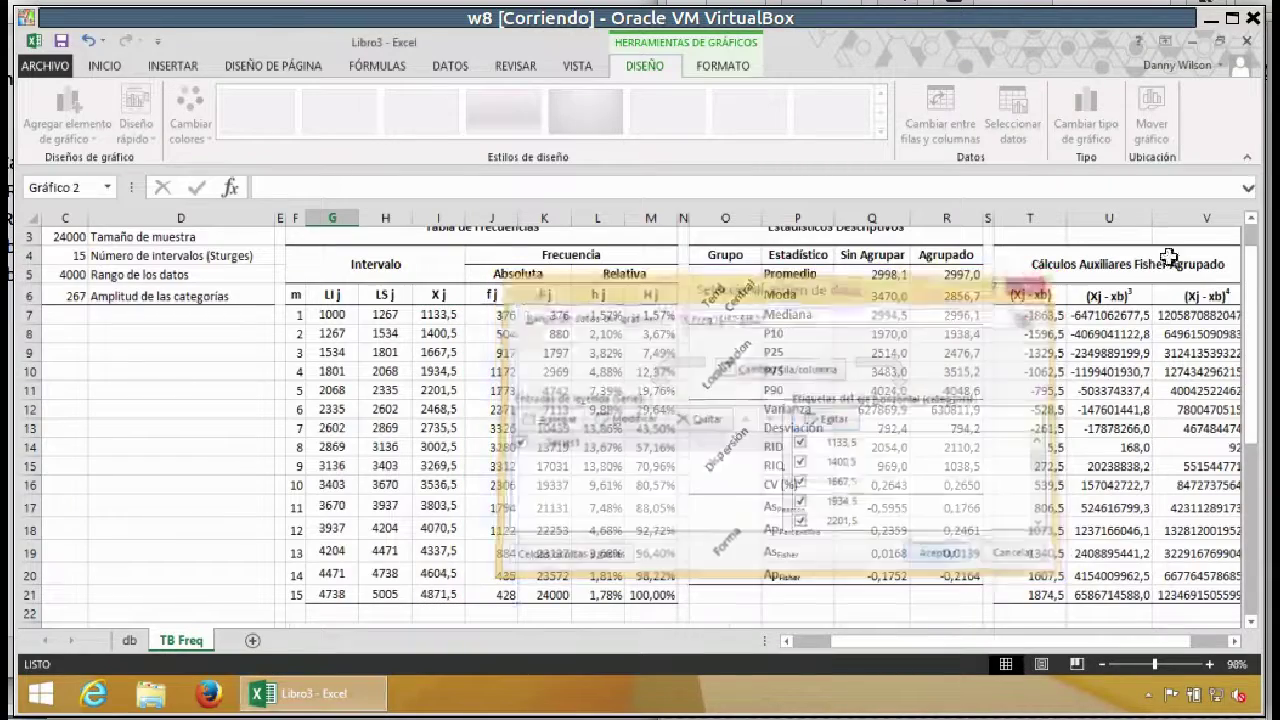
pyautogui.scroll(-5, 1255, 295)
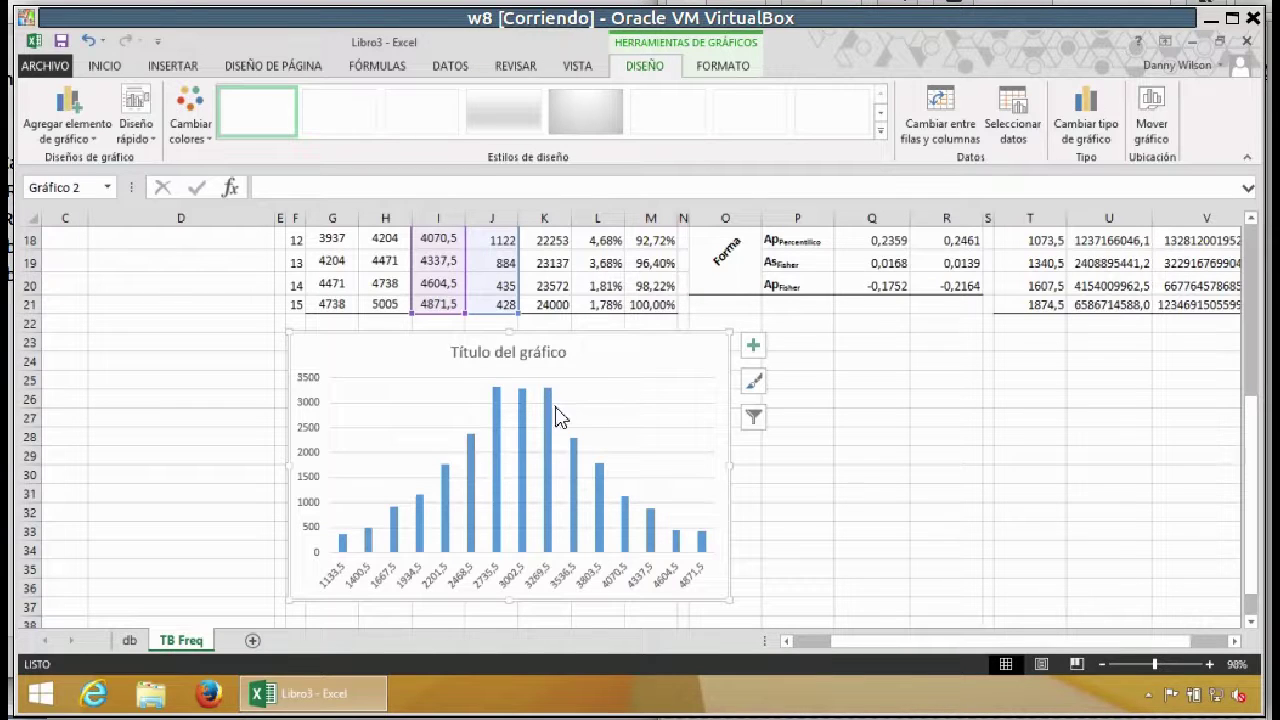
# Step: Set the gap width of the frequency columns to 0% in the data series format
pyautogui.moveTo(499, 423)
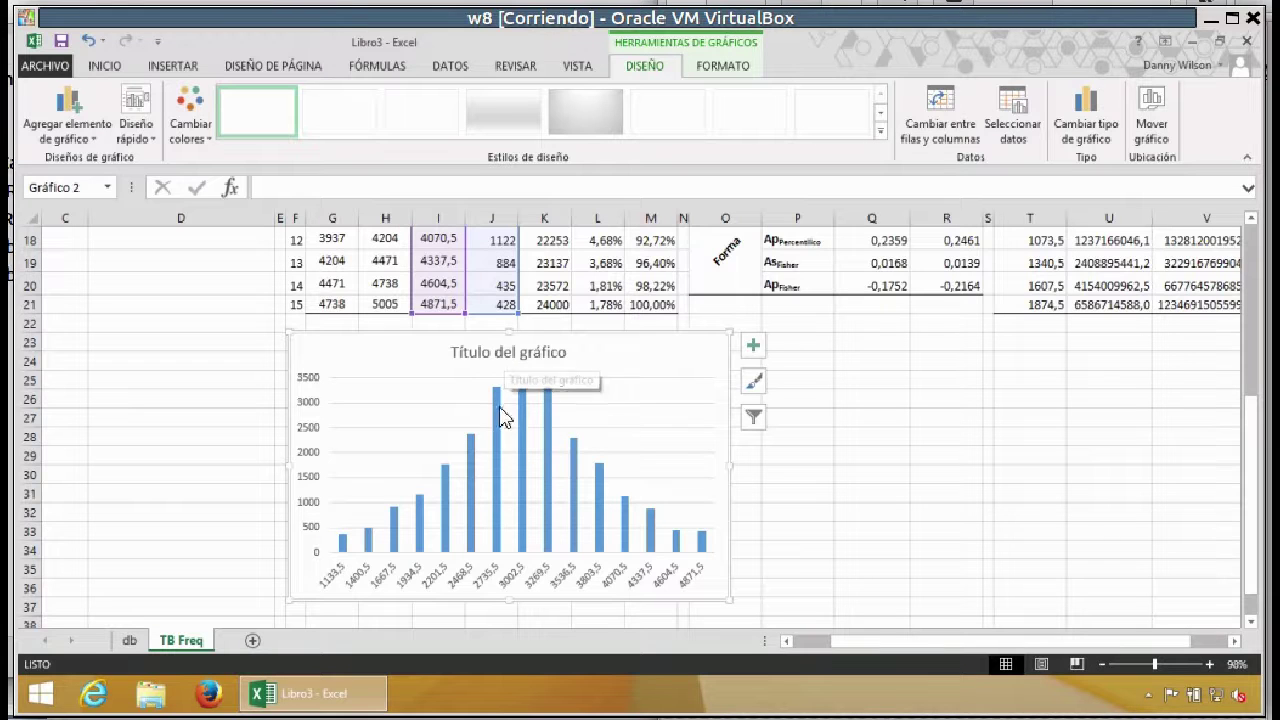
pyautogui.click(499, 421)
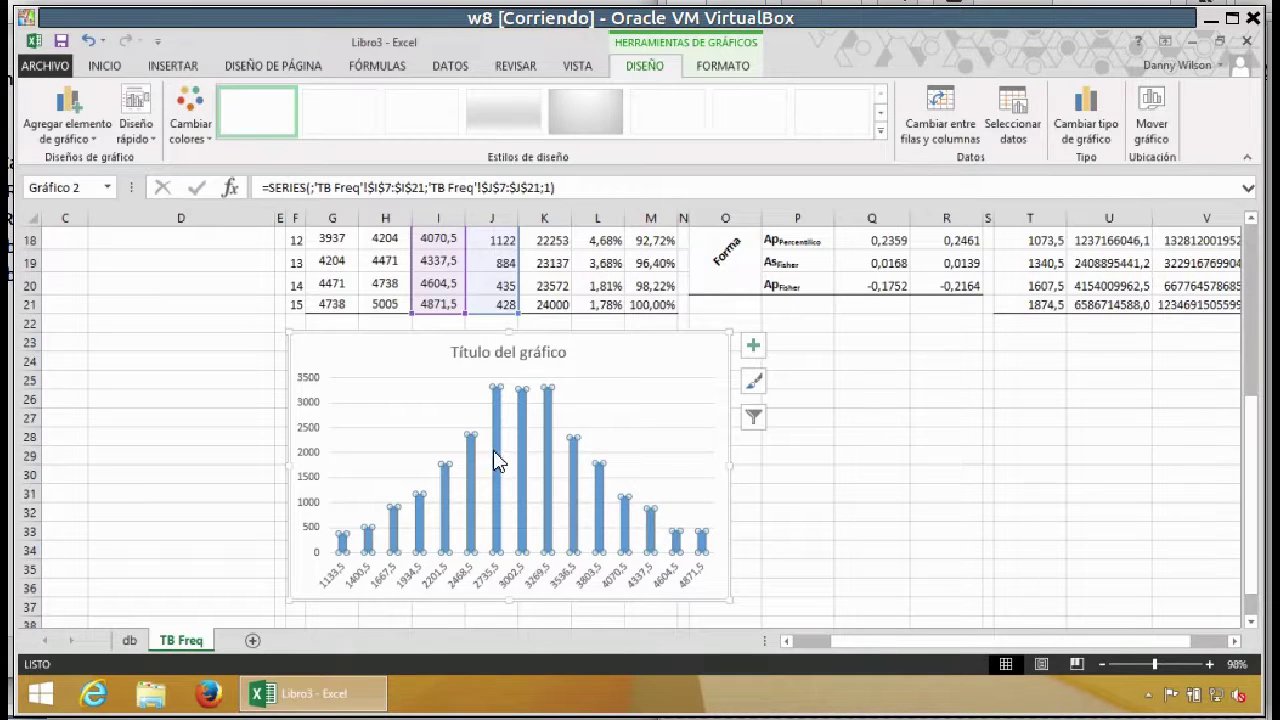
pyautogui.moveTo(502, 455)
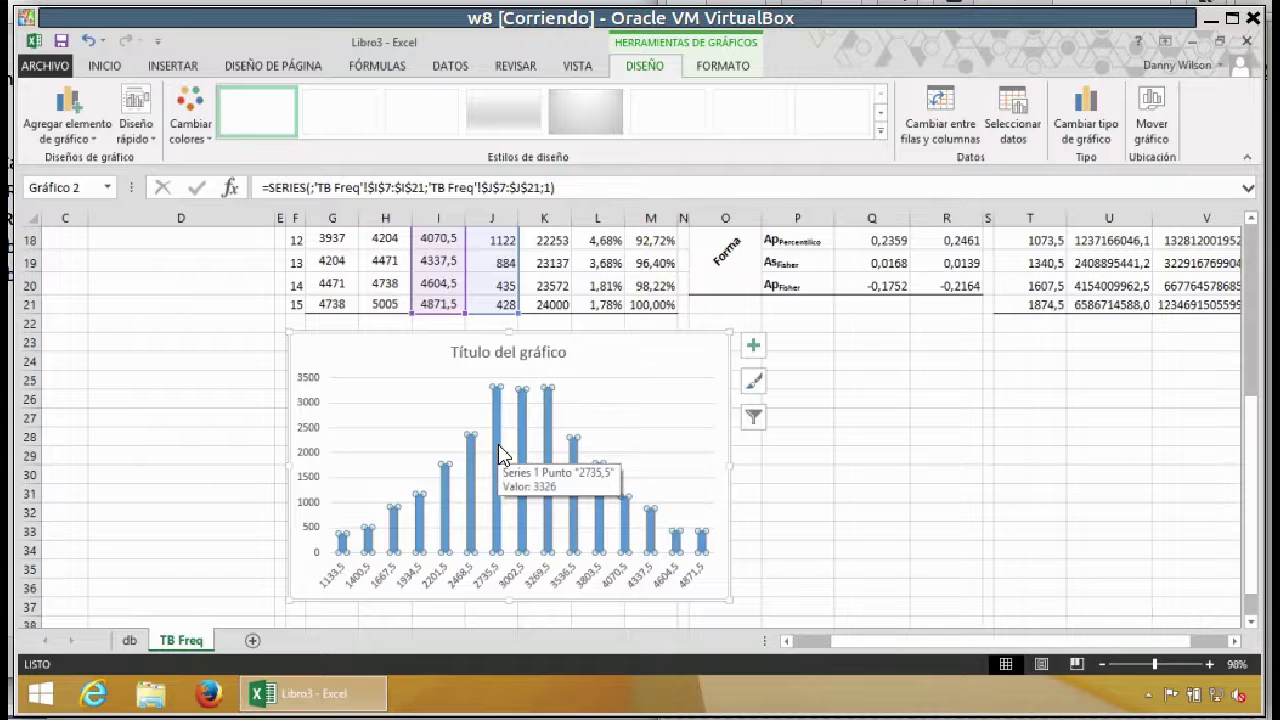
pyautogui.rightClick(502, 455)
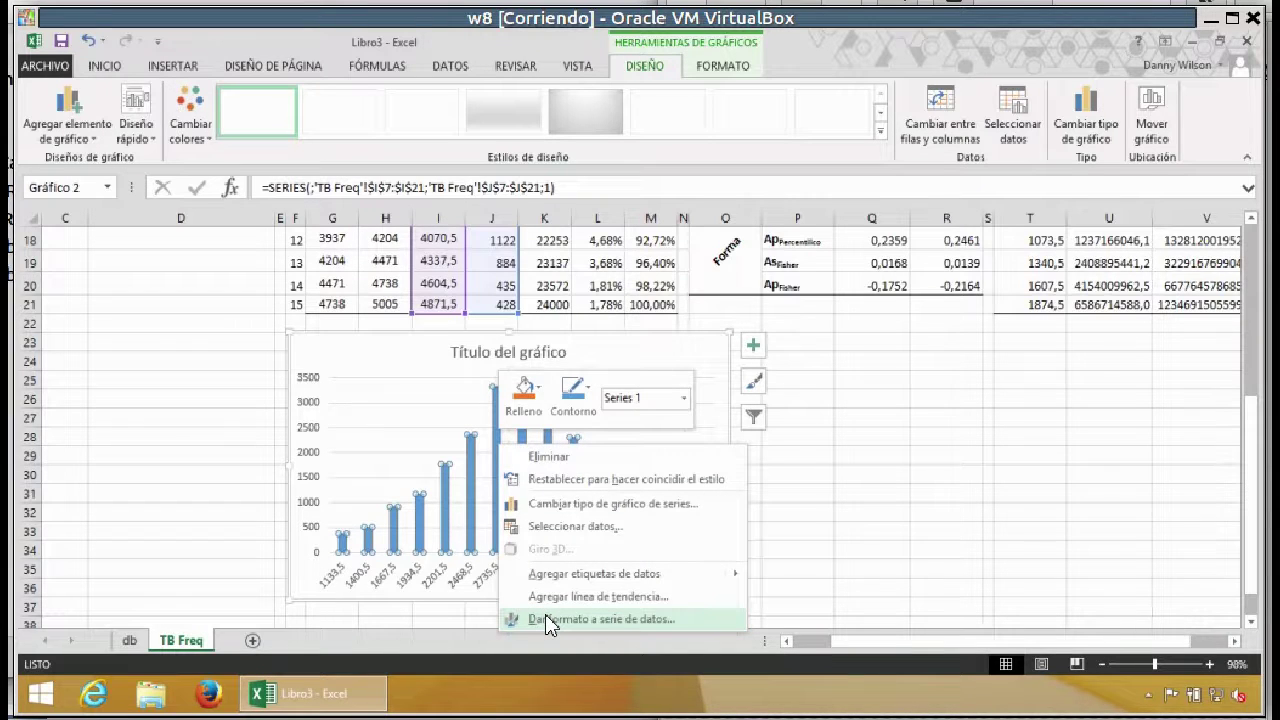
pyautogui.click(545, 617)
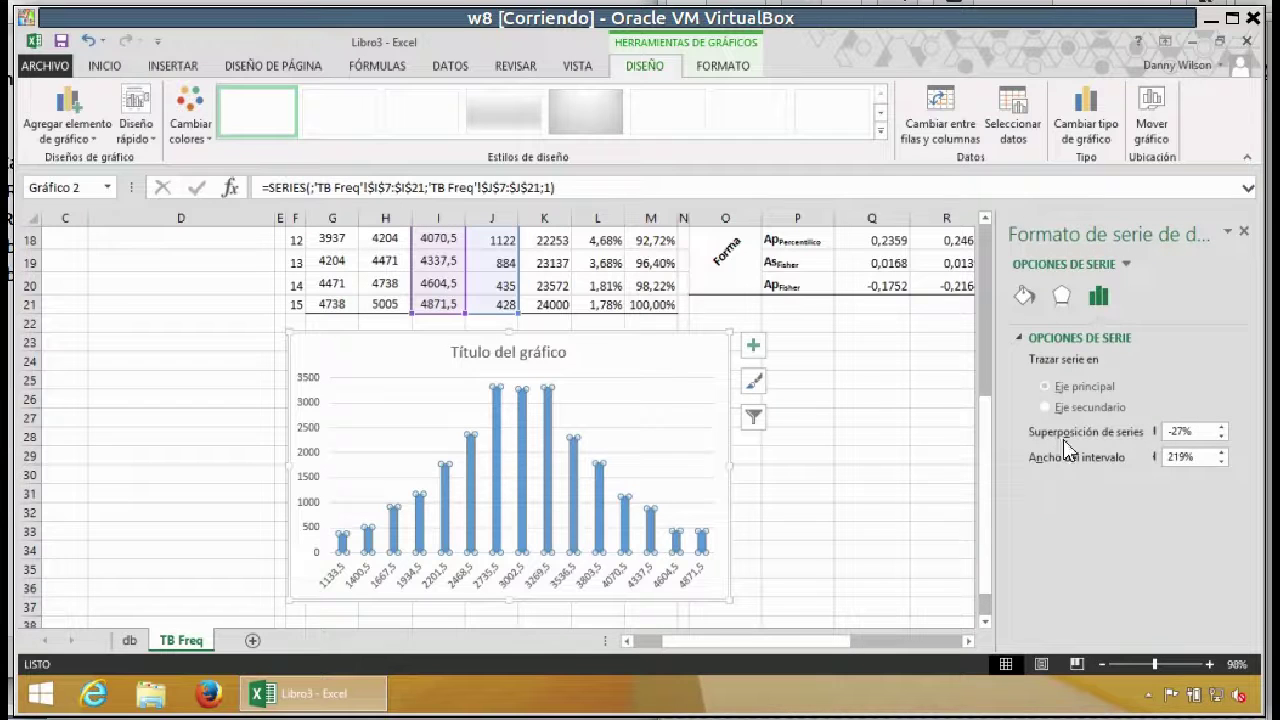
pyautogui.moveTo(1206, 455); pyautogui.dragTo(1160, 460)
pyautogui.write('0')
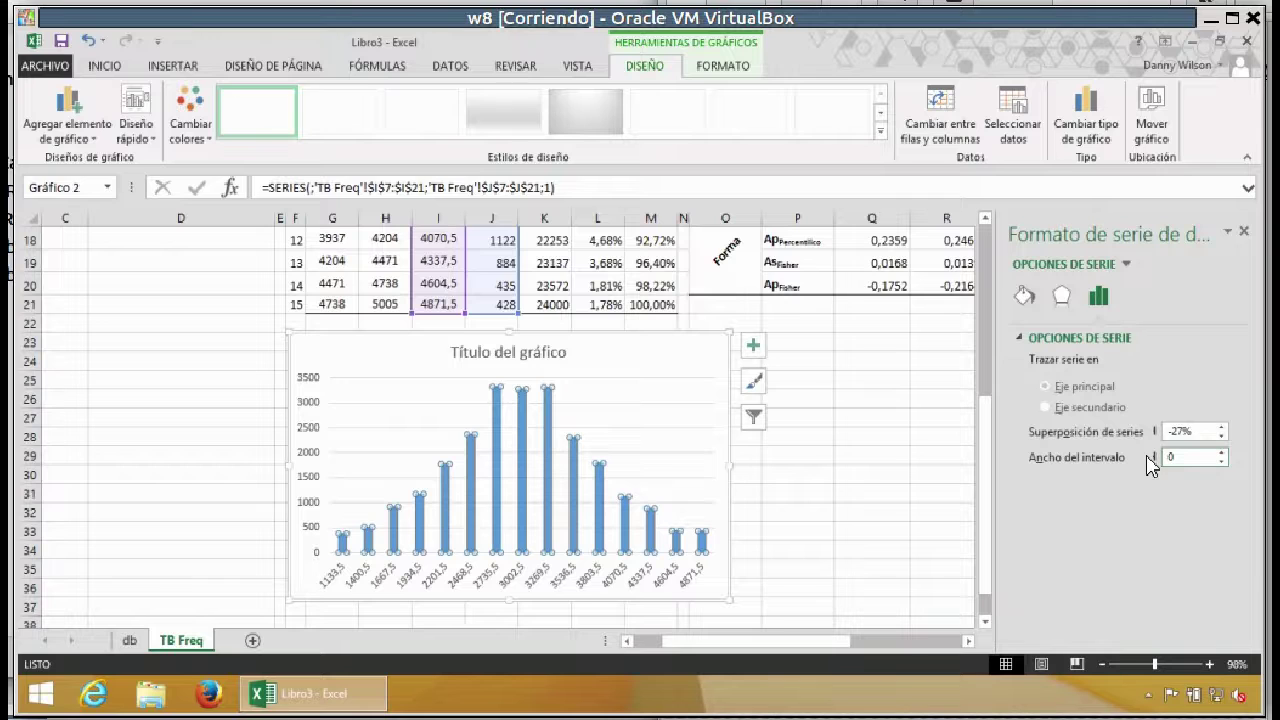
pyautogui.press('Return')
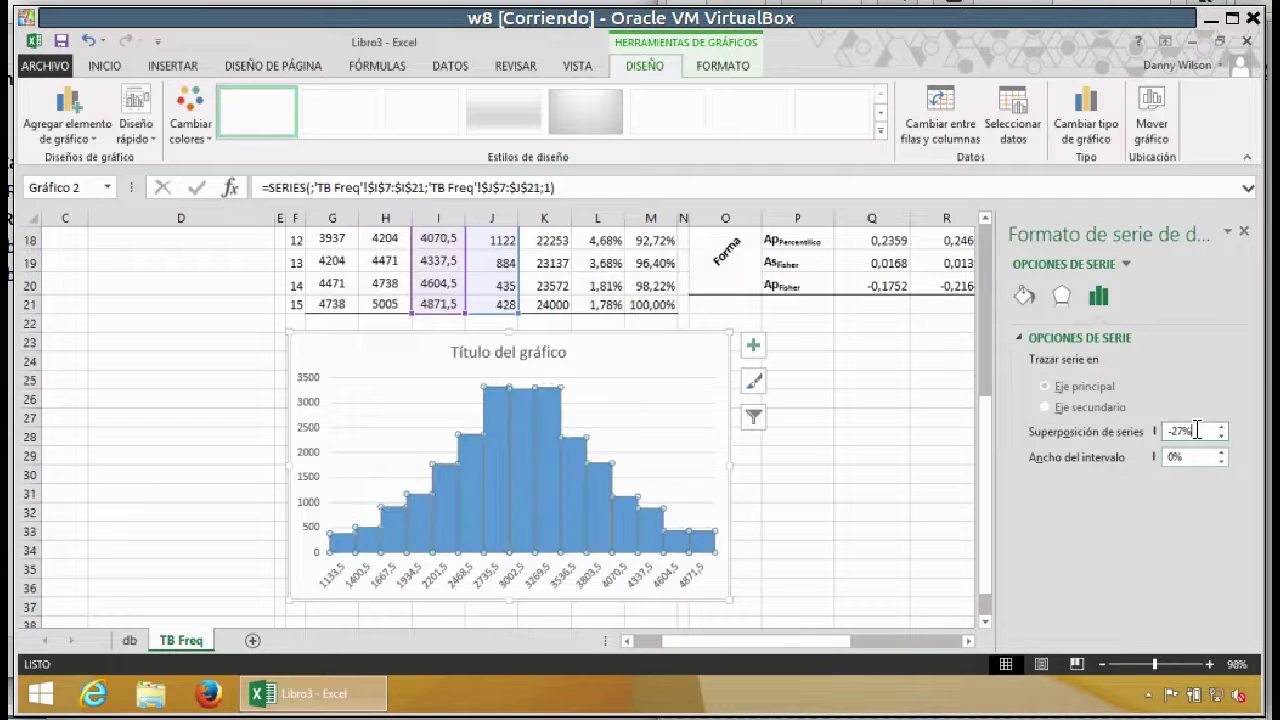
pyautogui.click(907, 432)
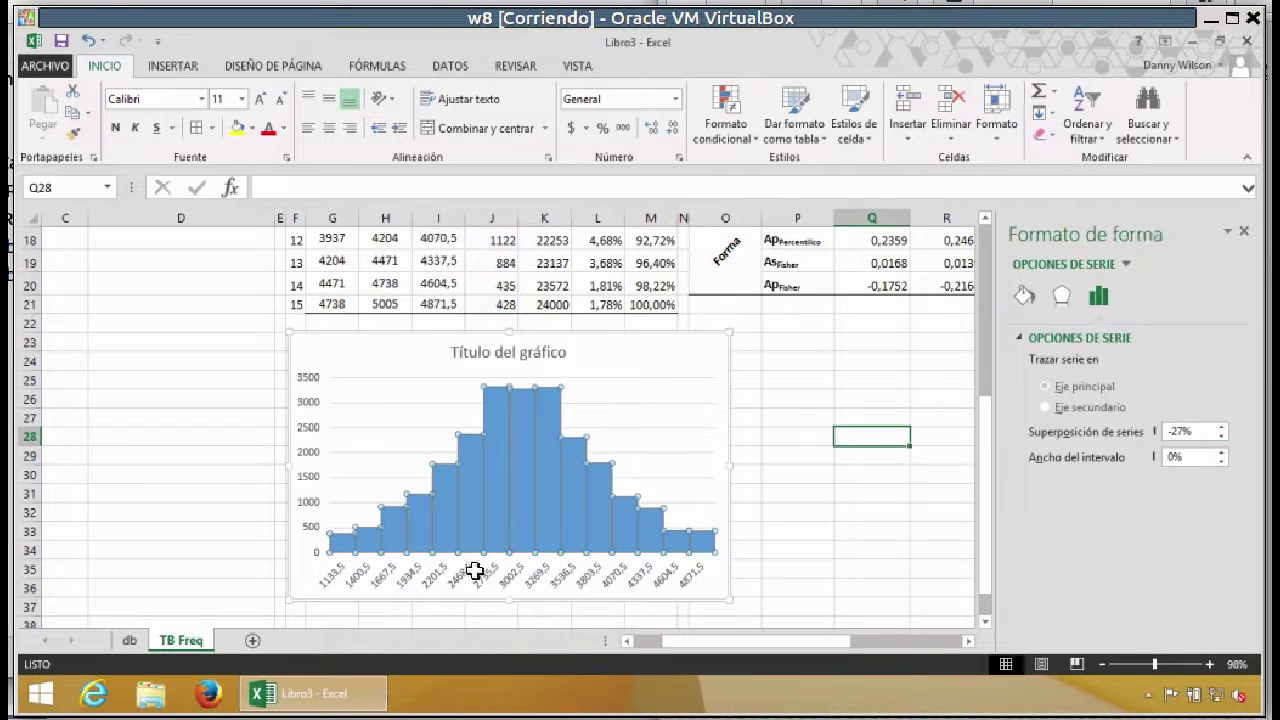
# Step: Give the histogram columns a solid black border line
pyautogui.click(516, 476)
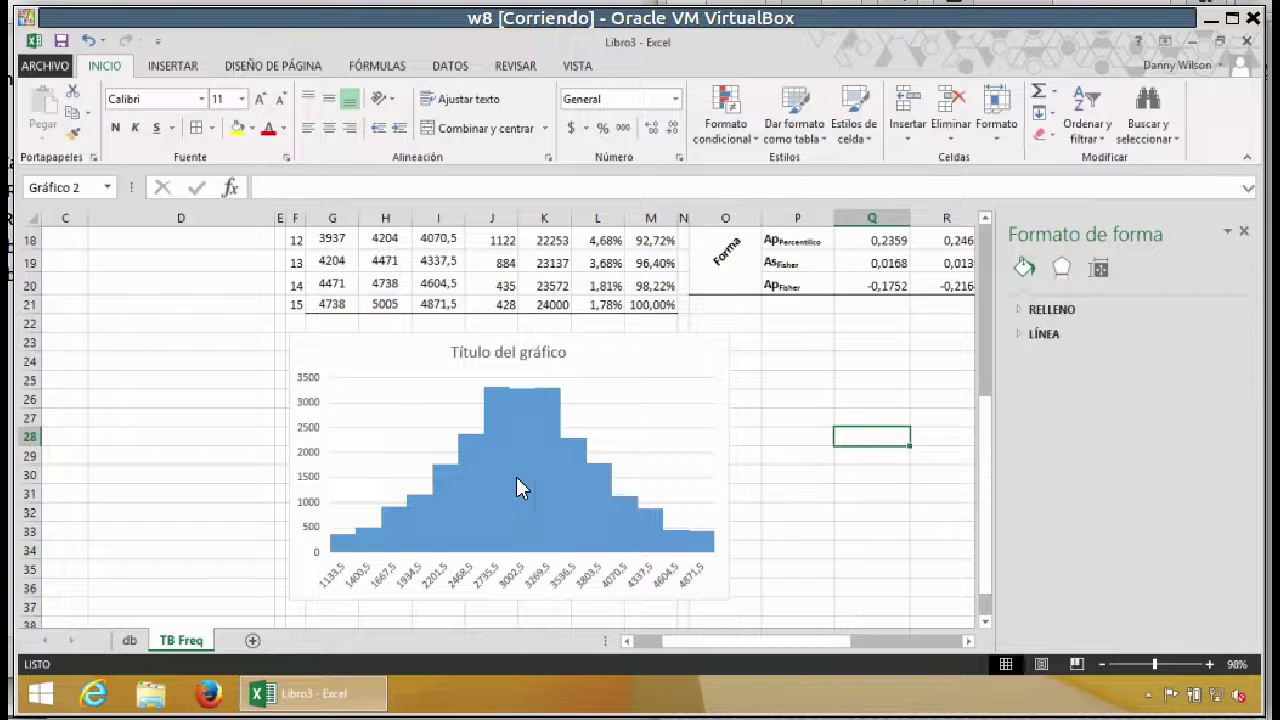
pyautogui.click(516, 476)
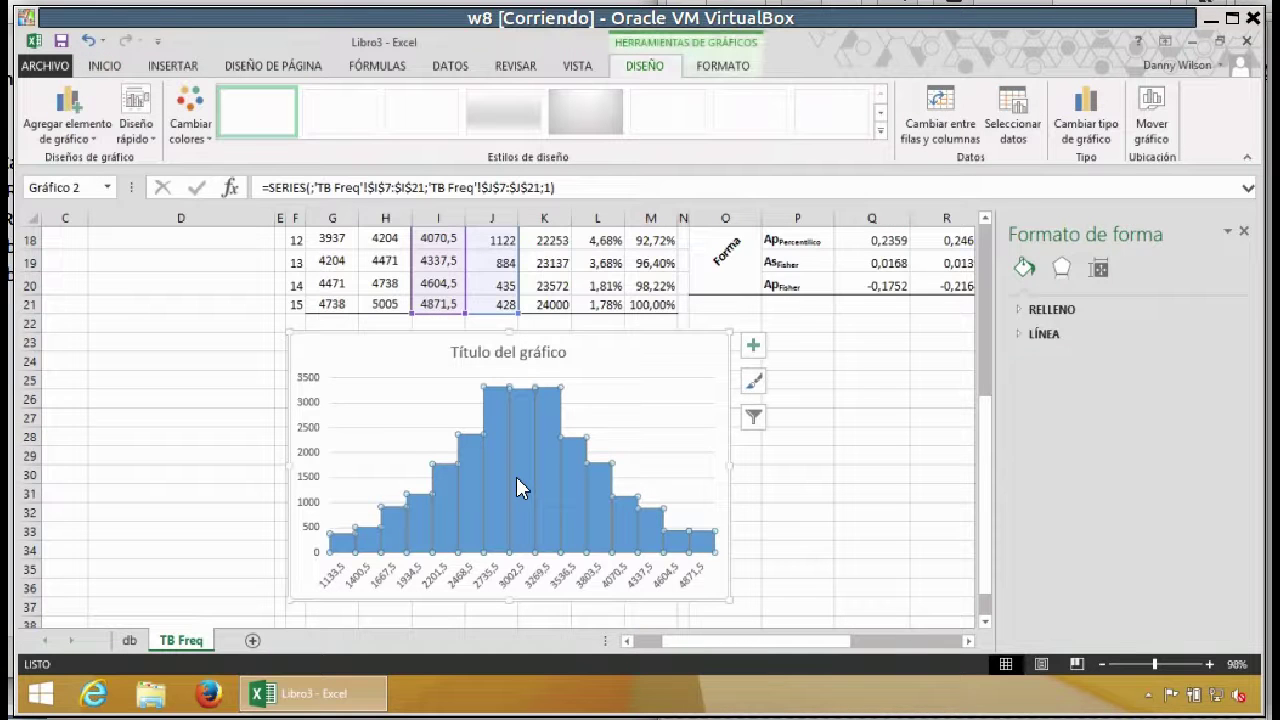
pyautogui.click(721, 66)
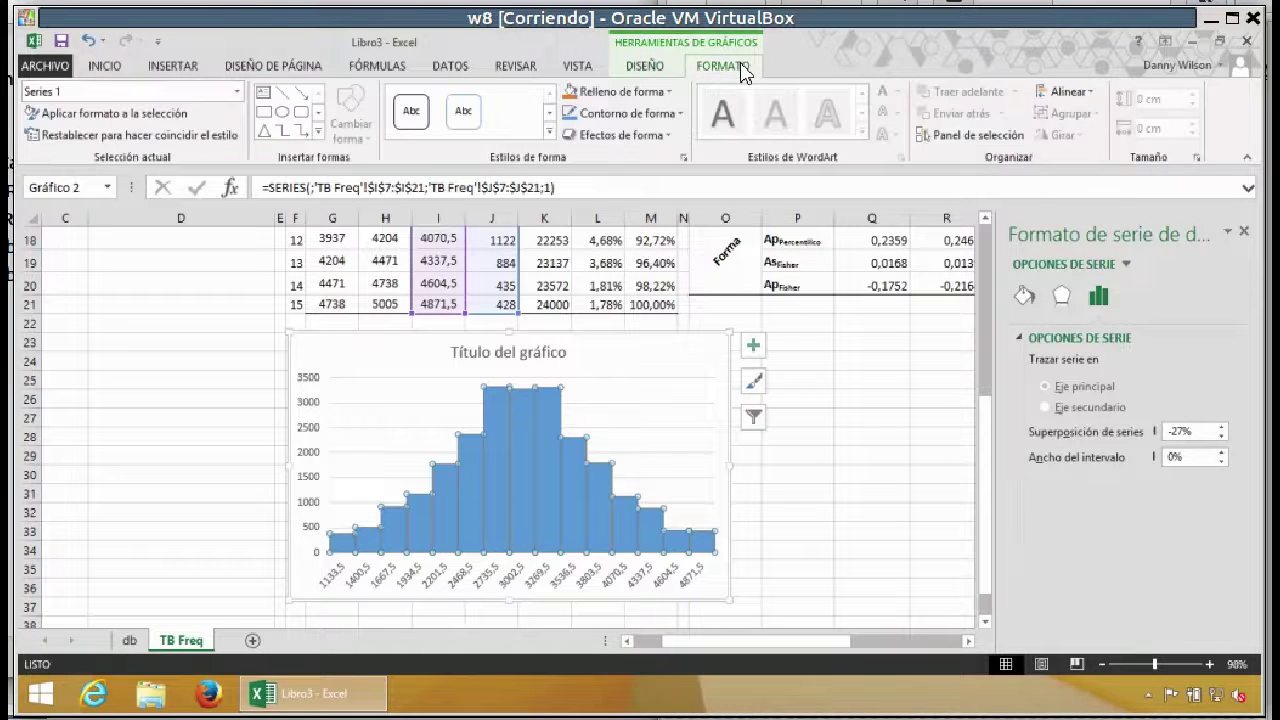
pyautogui.click(648, 66)
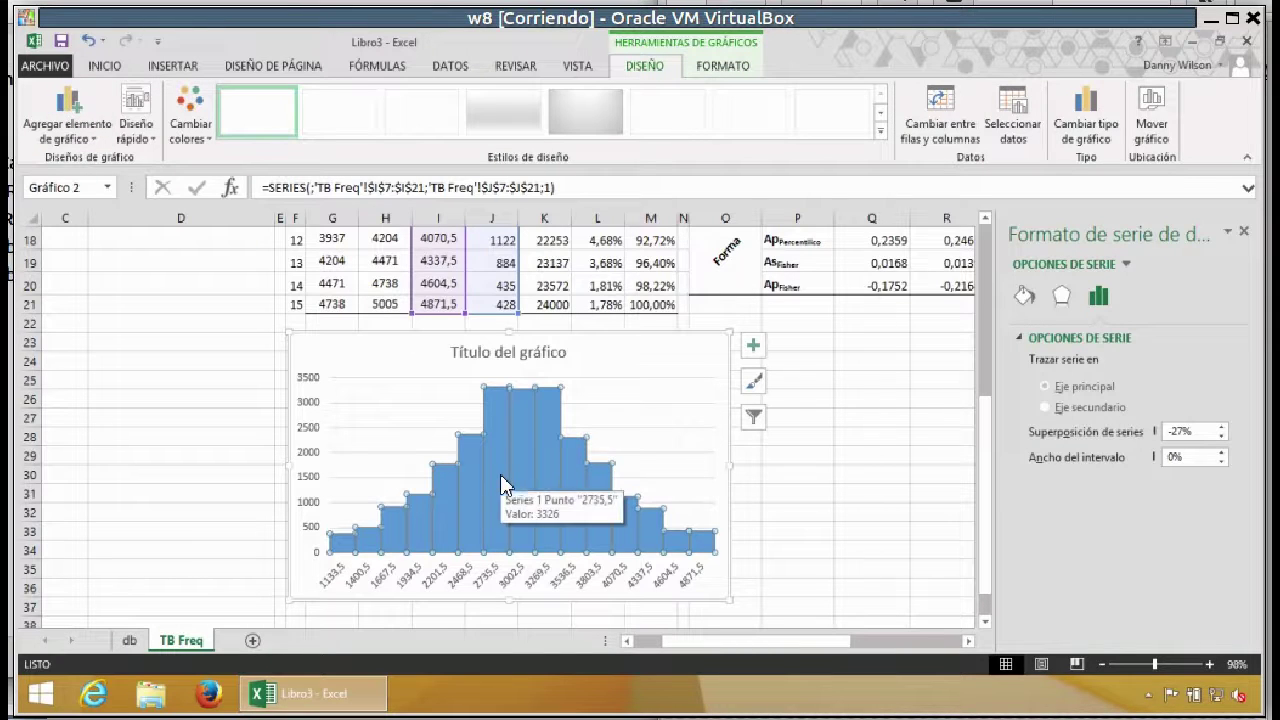
pyautogui.click(1022, 297)
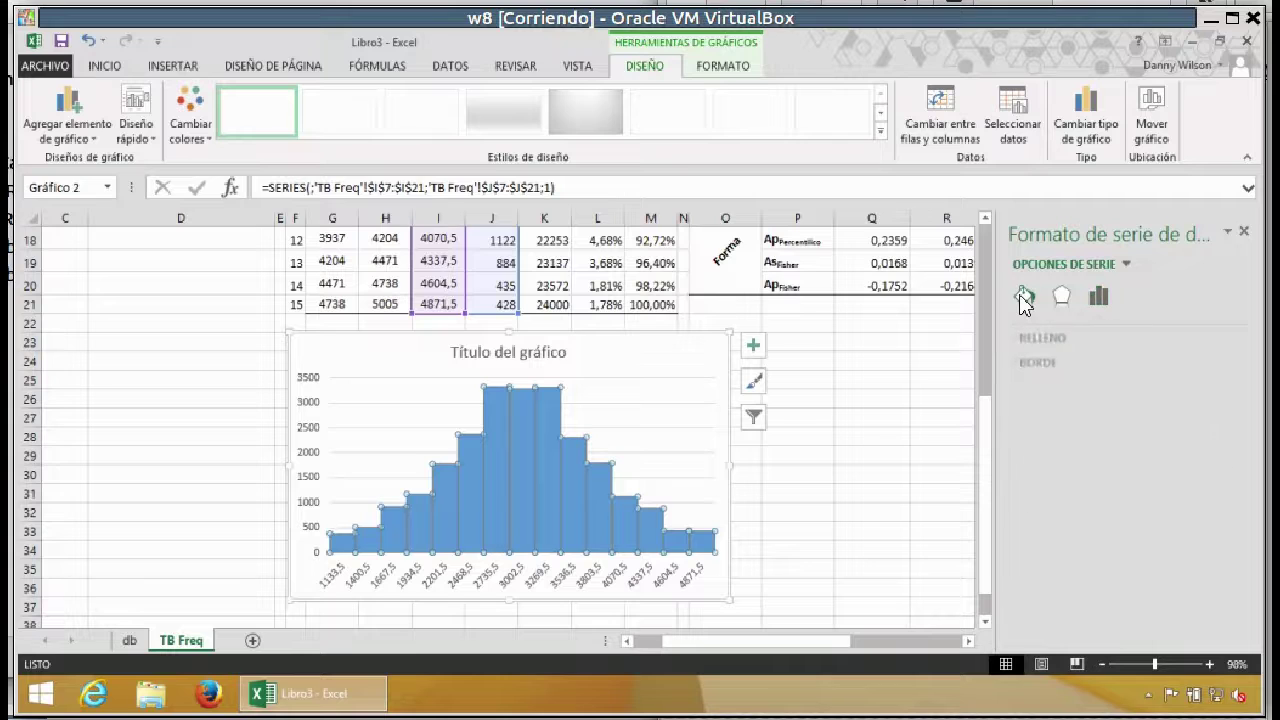
pyautogui.click(1022, 368)
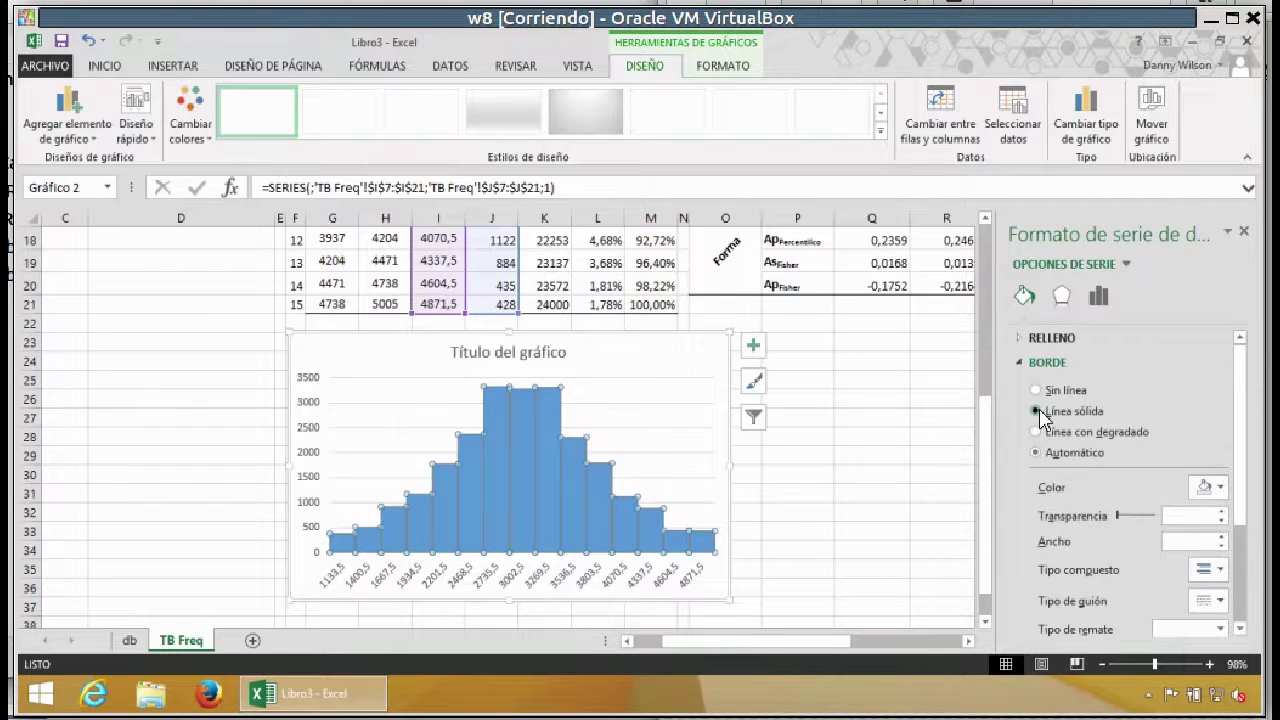
pyautogui.click(1038, 412)
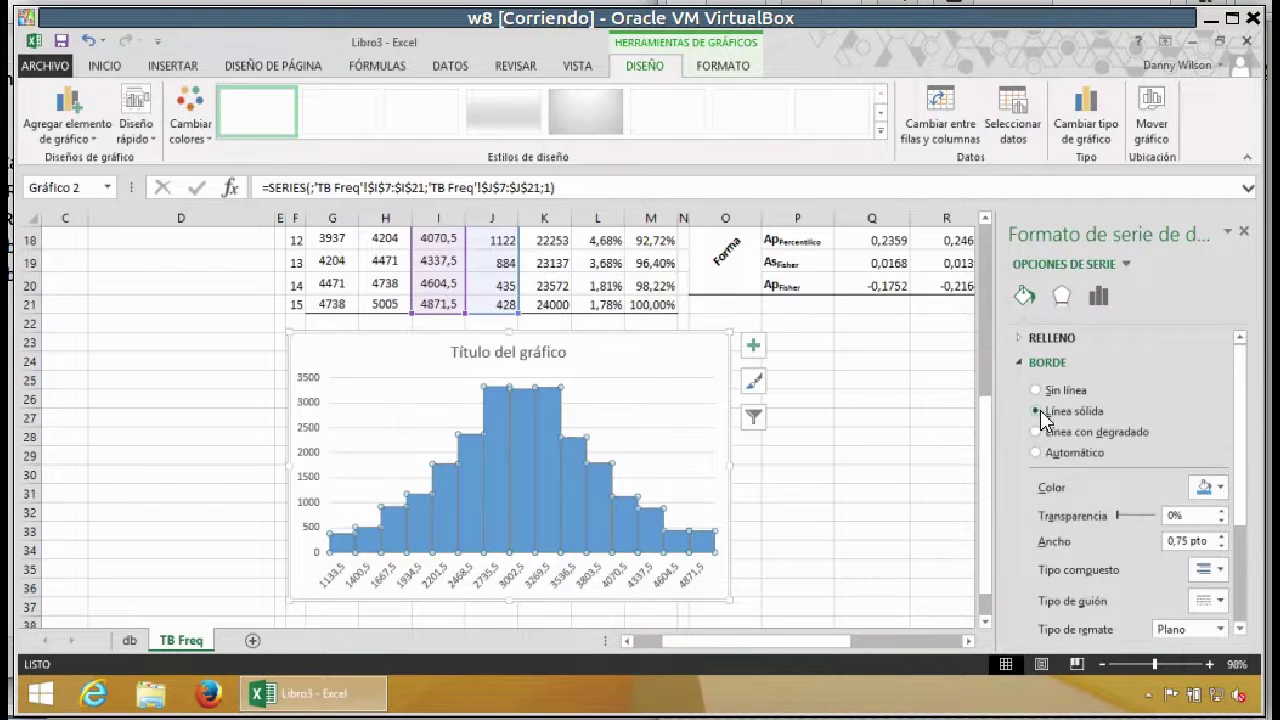
pyautogui.click(1213, 488)
pyautogui.click(1122, 531)
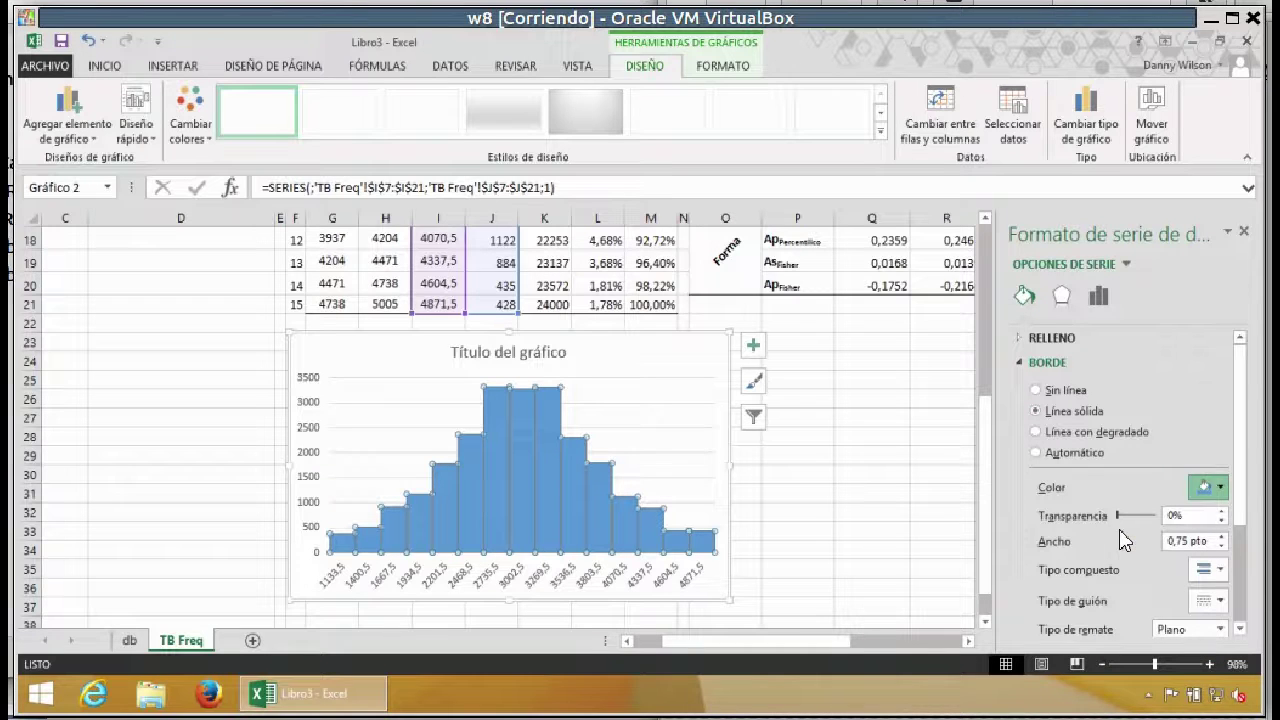
pyautogui.click(782, 477)
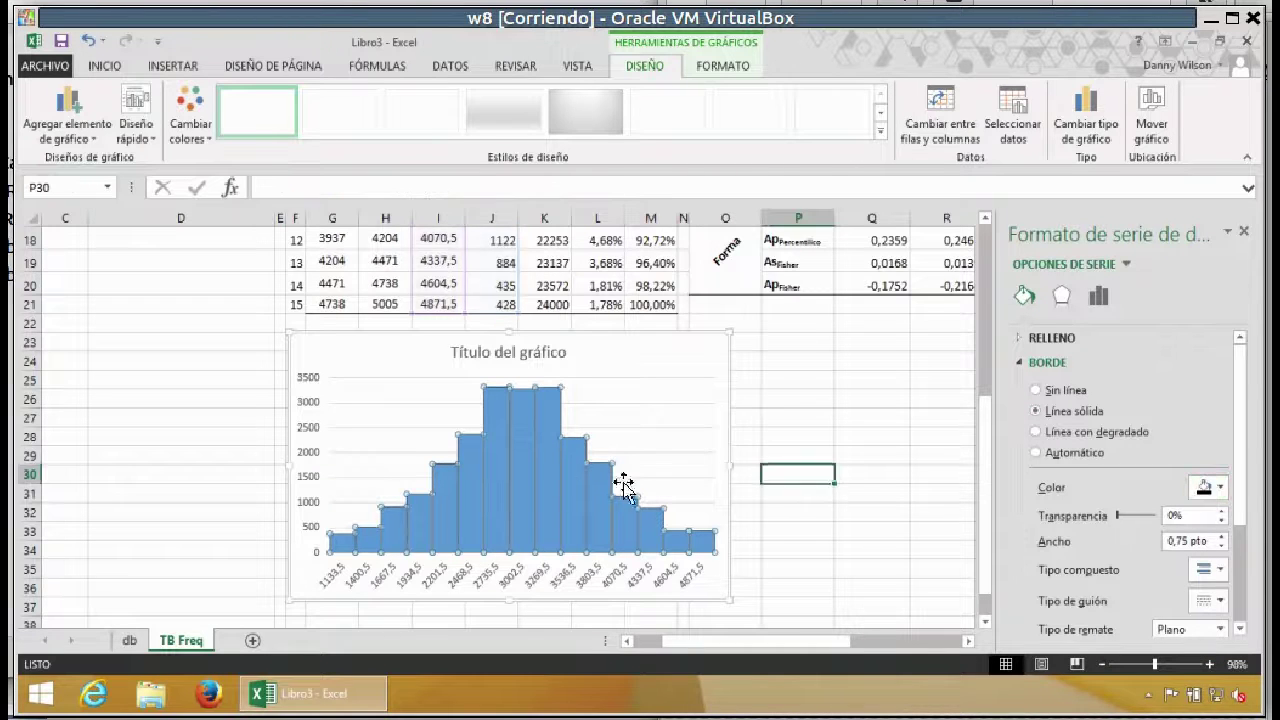
pyautogui.click(160, 408)
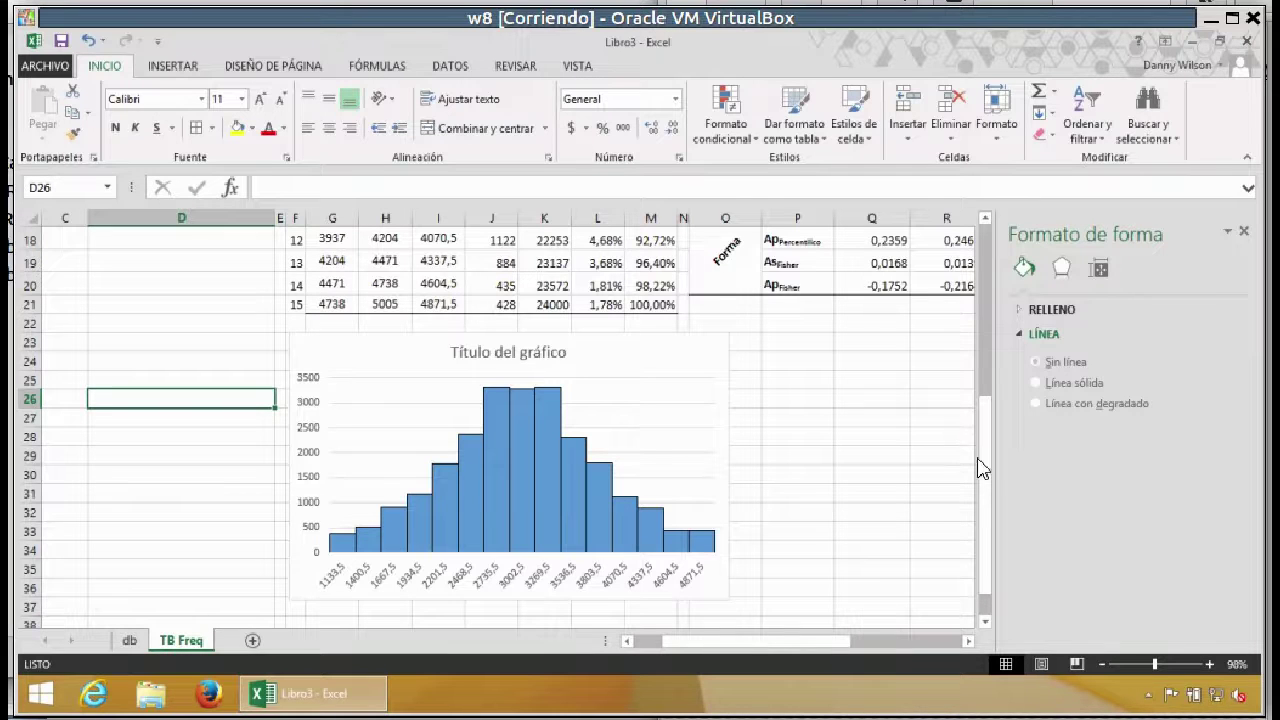
# Step: Delete the placeholder title of the histogram and deselect the chart
pyautogui.scroll(3, 984, 465)
pyautogui.scroll(-3, 986, 465)
pyautogui.click(508, 356)
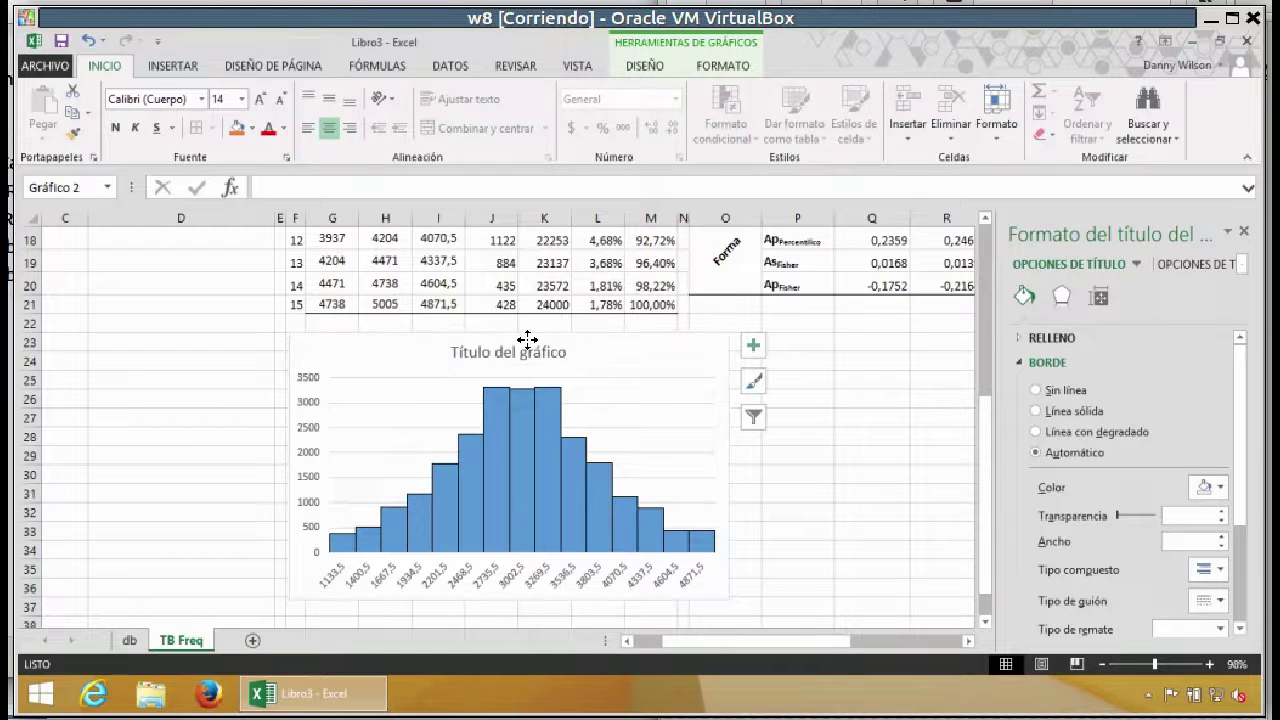
pyautogui.press('Delete')
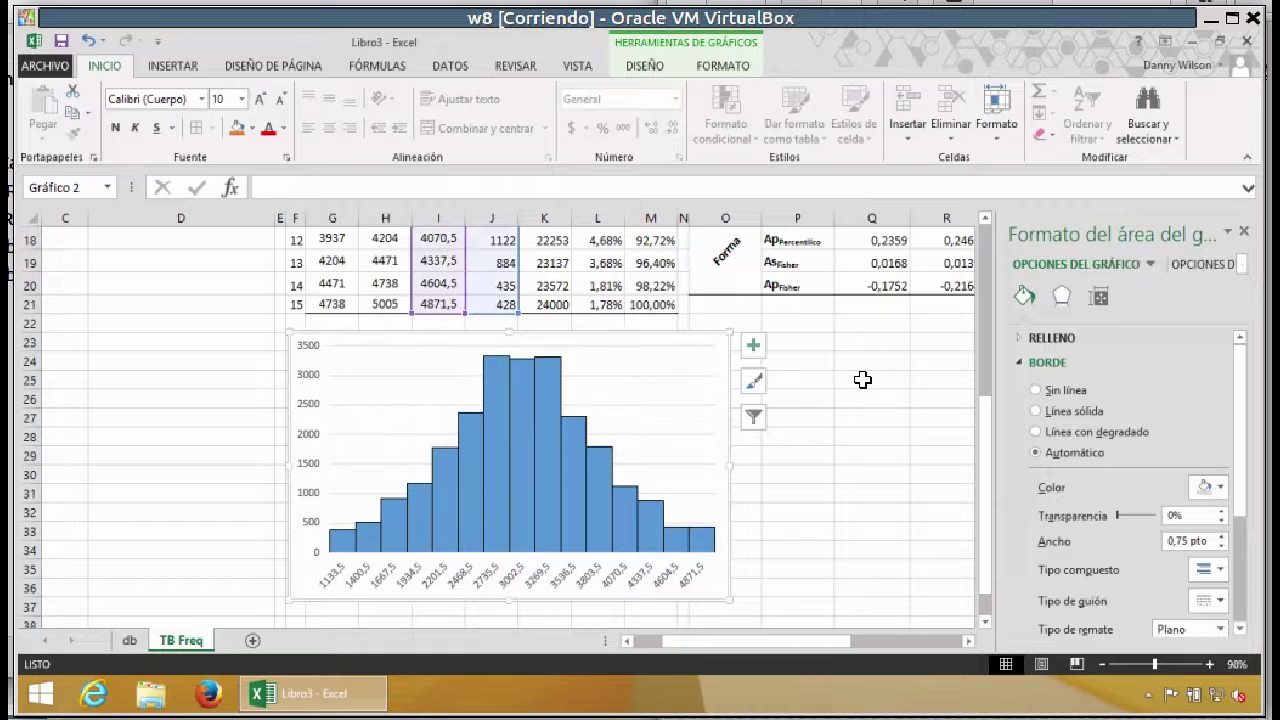
pyautogui.click(862, 380)
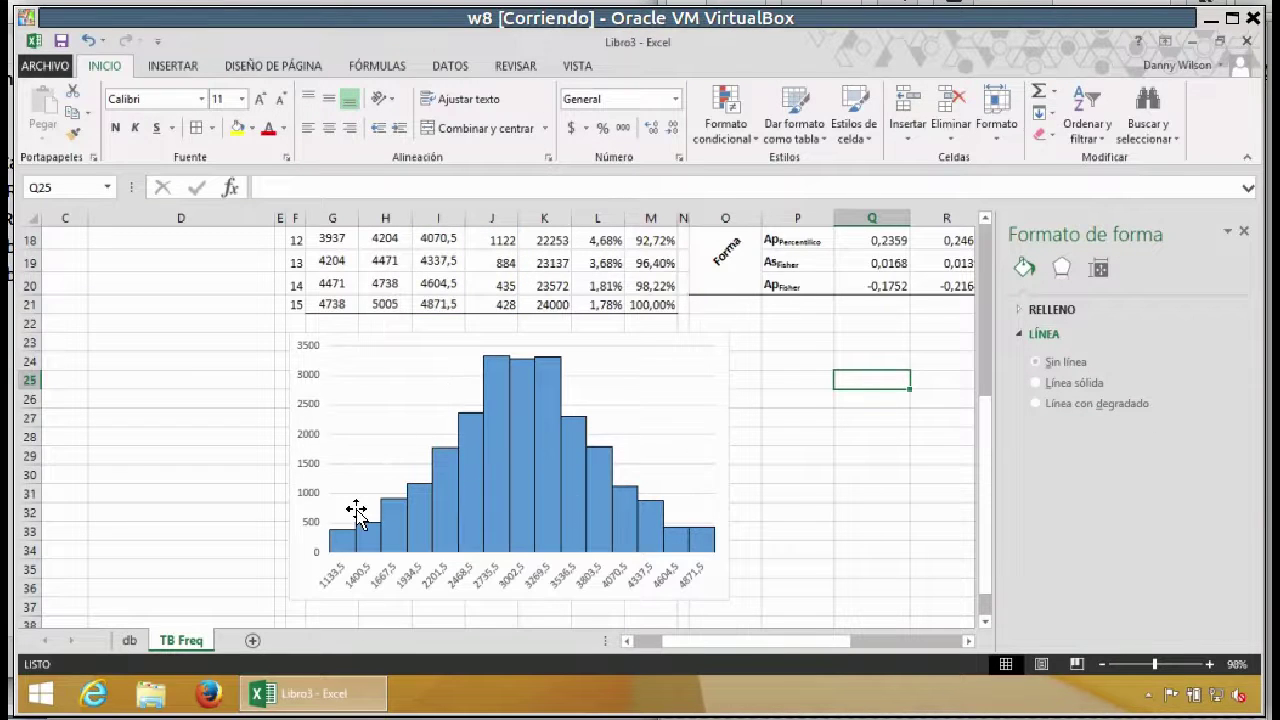
# Step: Add a second data series to the histogram with the cumulative relative frequencies Hj in M7:M21 as its values
pyautogui.click(469, 342)
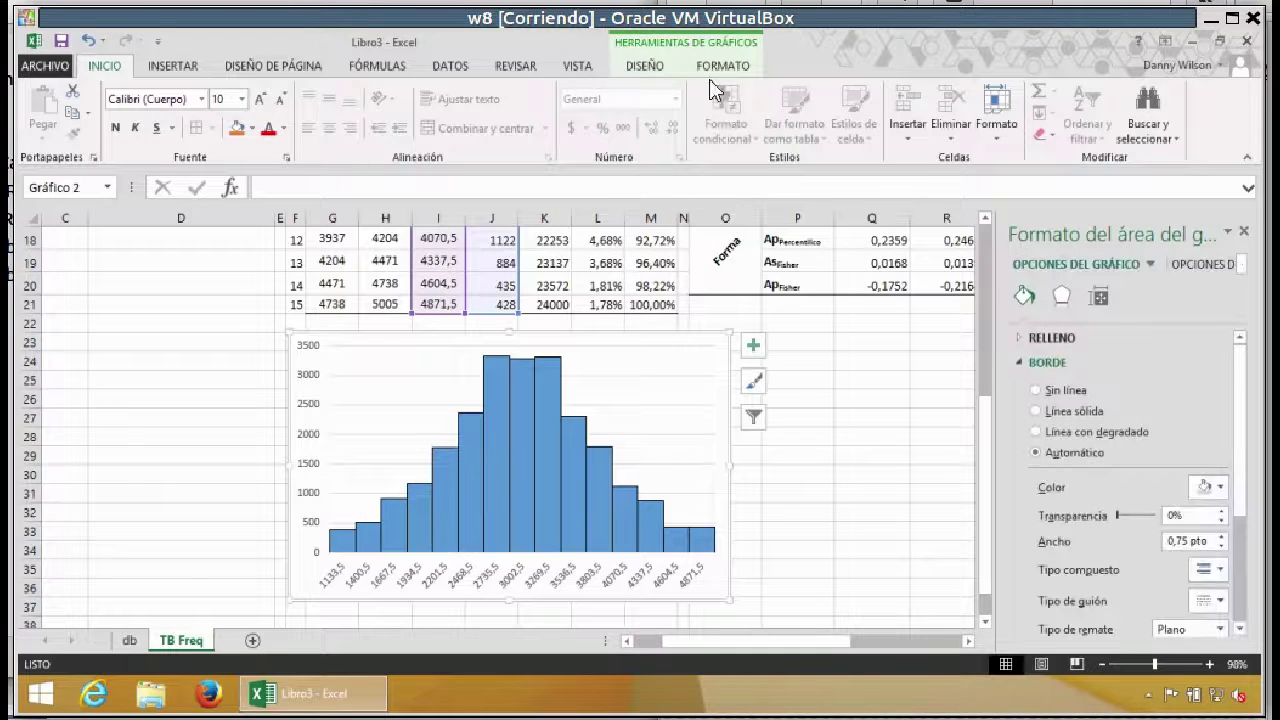
pyautogui.click(642, 67)
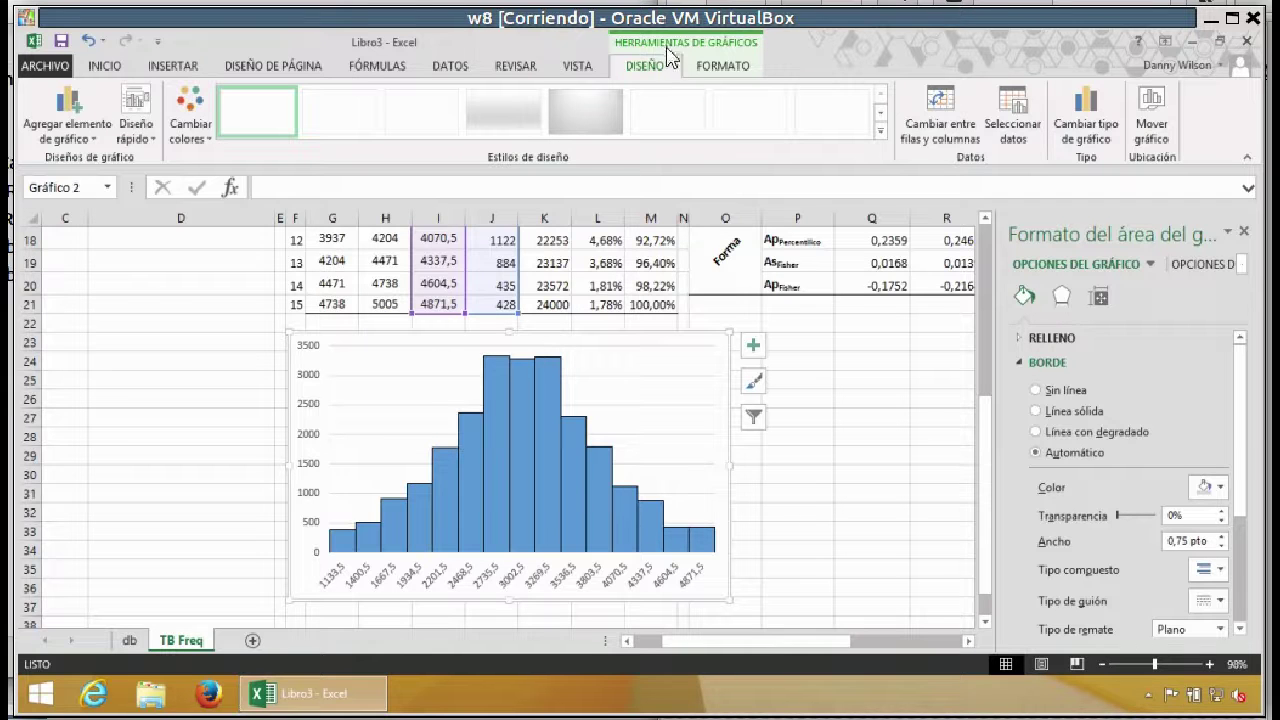
pyautogui.click(1013, 115)
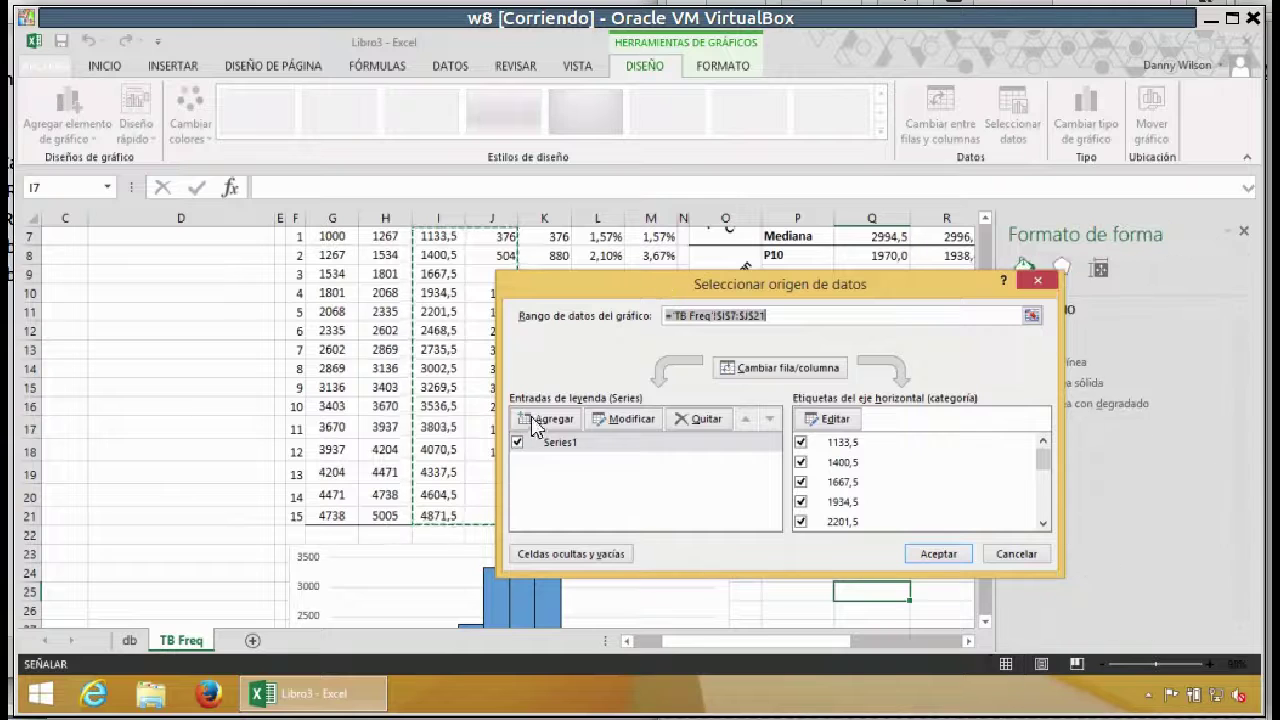
pyautogui.click(540, 420)
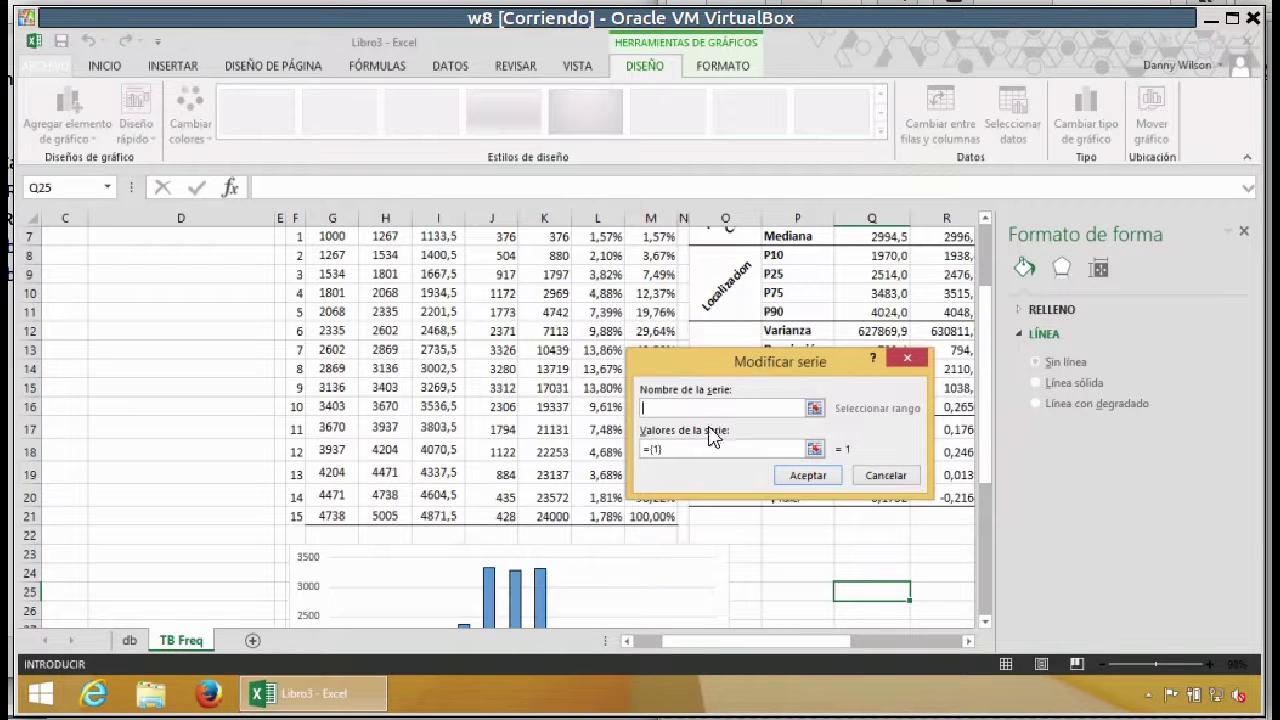
pyautogui.click(815, 450)
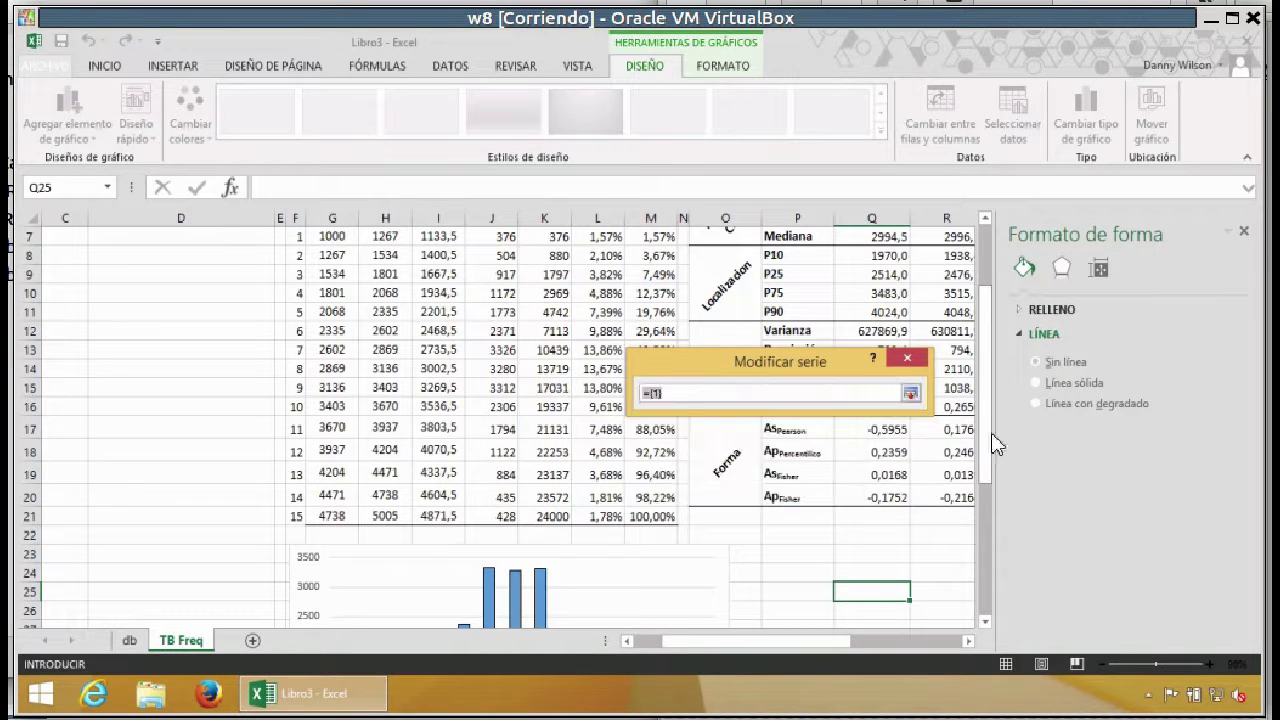
pyautogui.scroll(2, 995, 395)
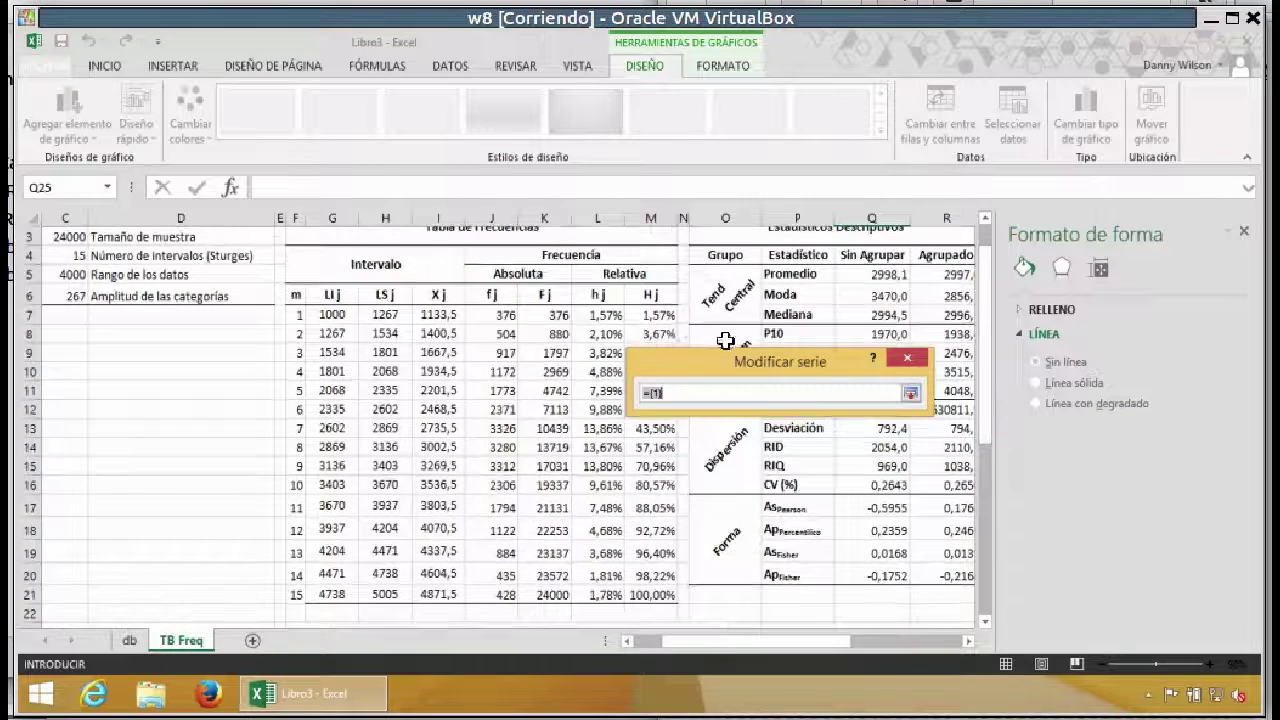
pyautogui.moveTo(652, 318); pyautogui.dragTo(653, 590)
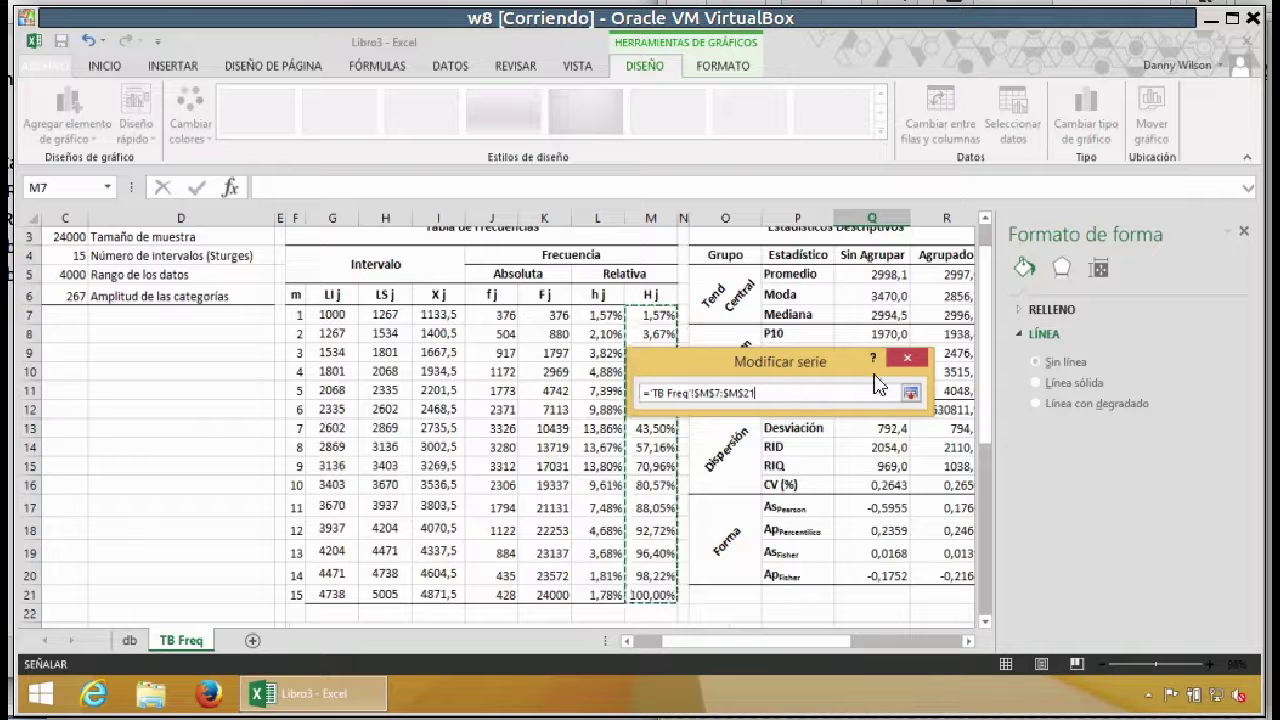
pyautogui.click(912, 394)
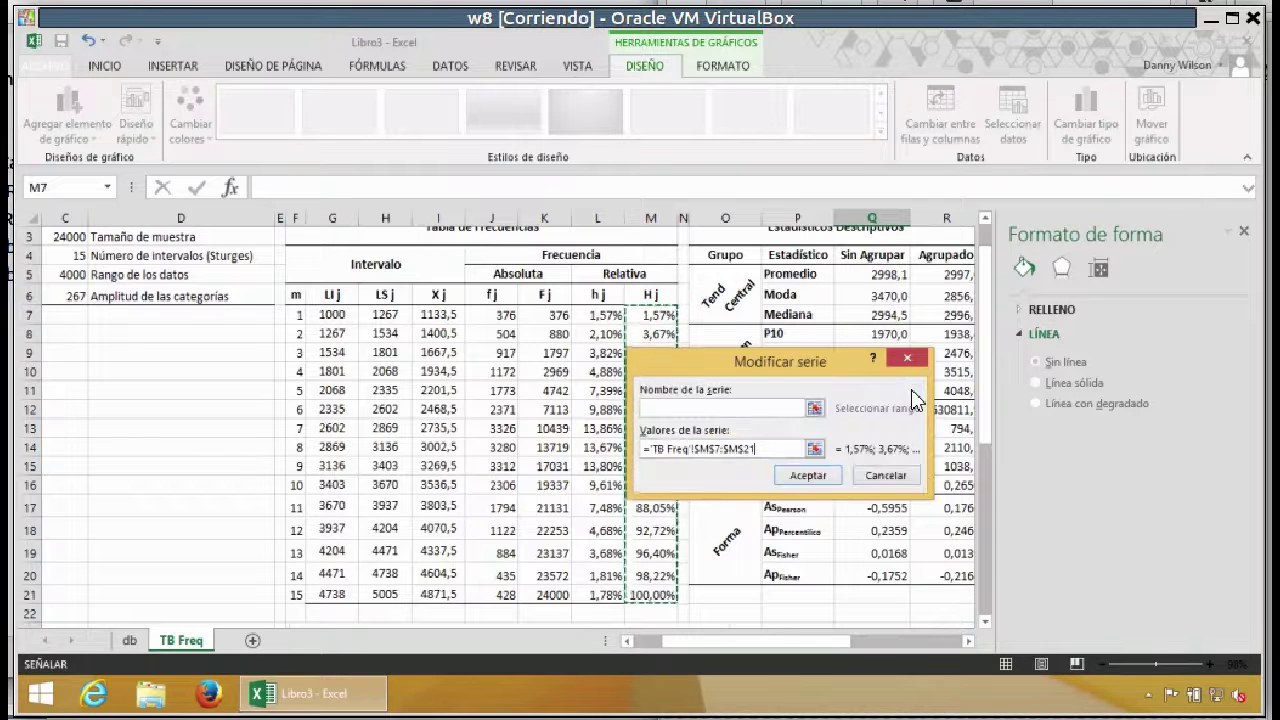
pyautogui.click(795, 476)
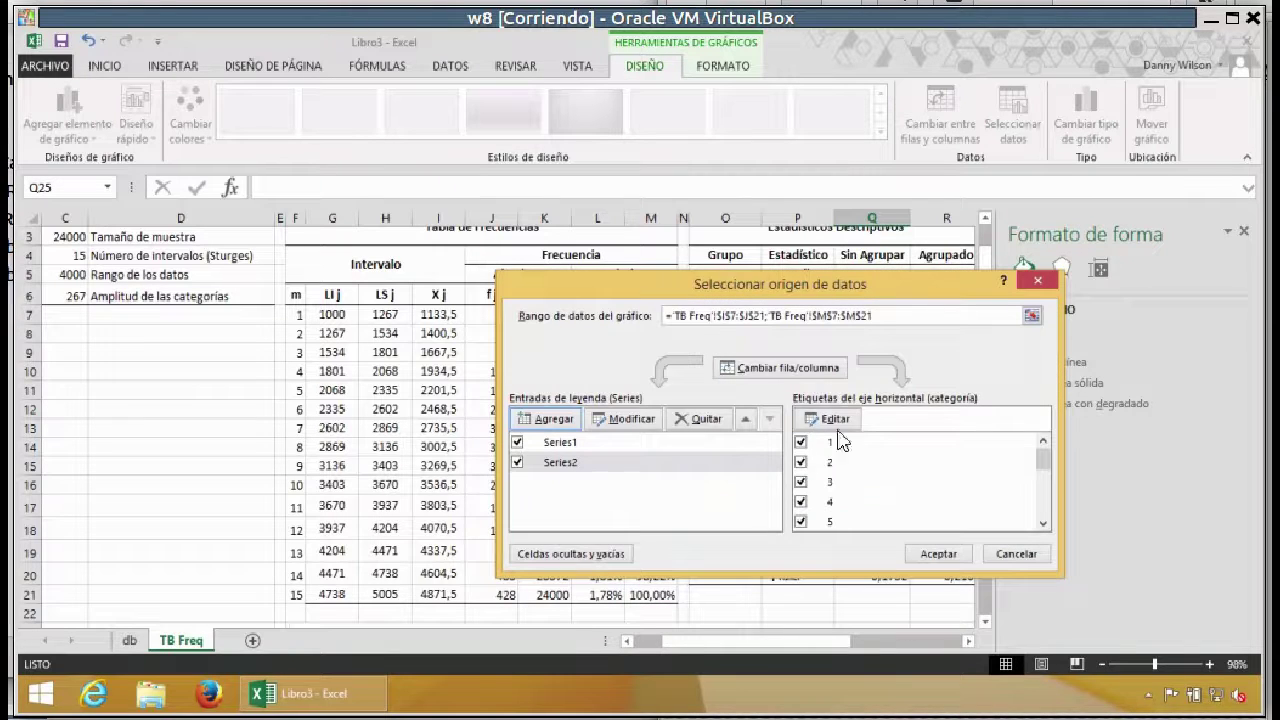
# Step: Use the class marks Xj in I7:I21 as horizontal axis labels for the two-series chart and accept the data source
pyautogui.click(832, 420)
pyautogui.moveTo(445, 312); pyautogui.dragTo(443, 596)
pyautogui.click(808, 455)
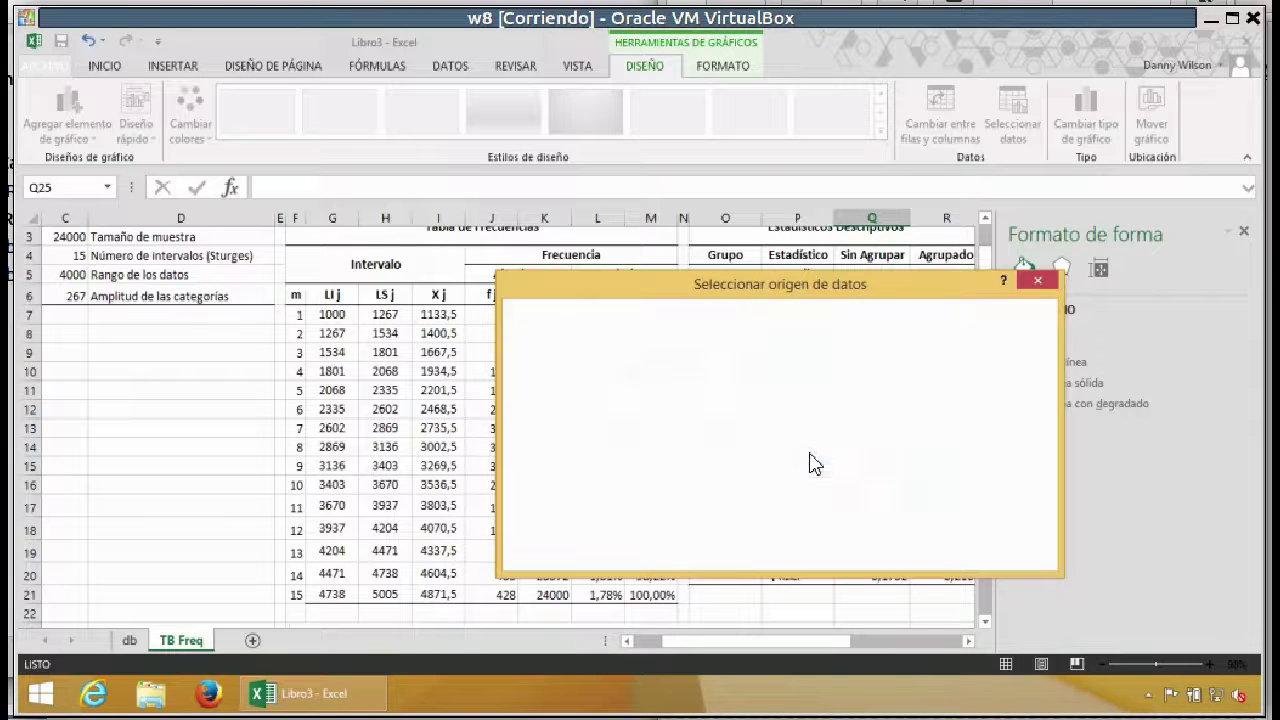
pyautogui.click(934, 552)
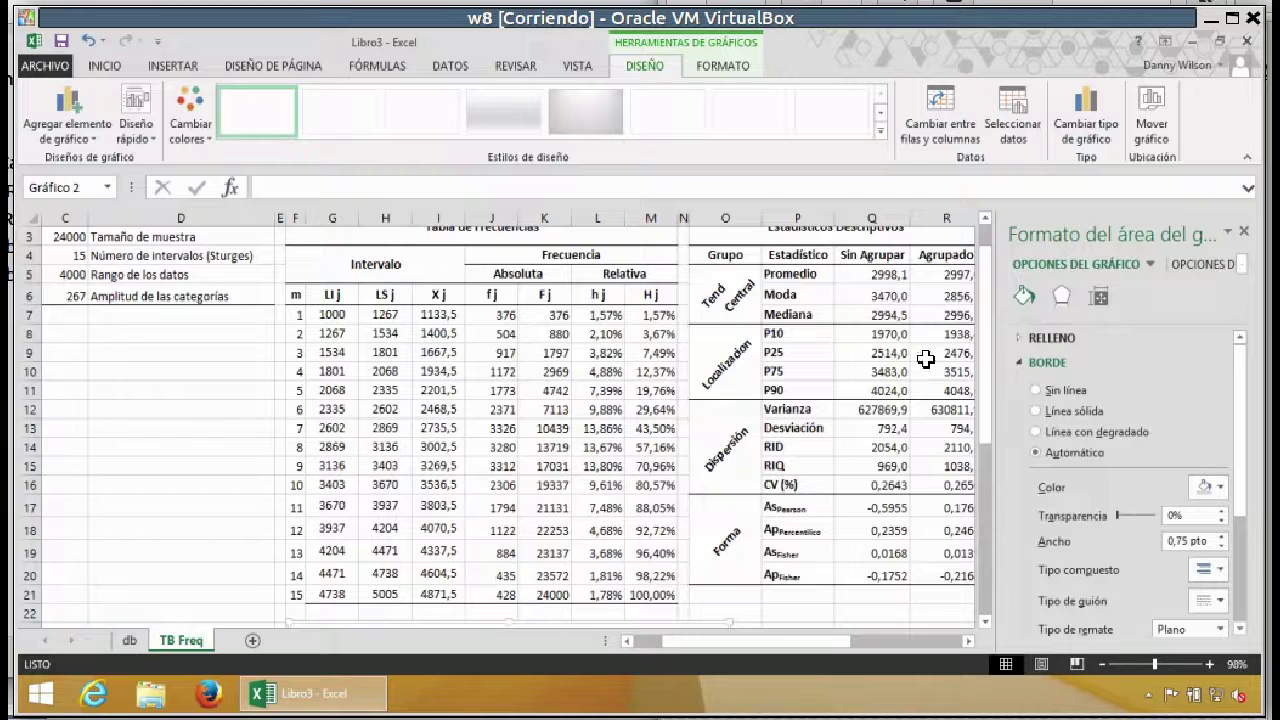
# Step: Plot the absolute frequency columns on the secondary axis through the data series format, then deselect the chart
pyautogui.scroll(-5, 893, 400)
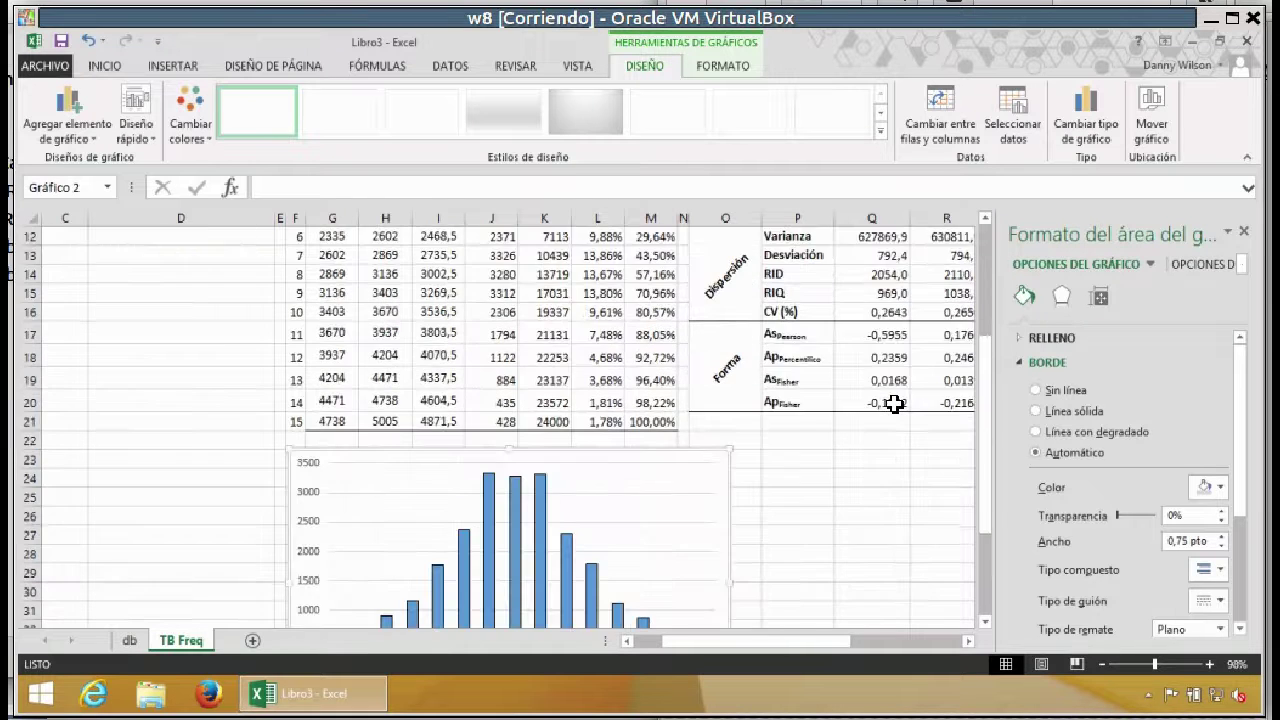
pyautogui.click(786, 485)
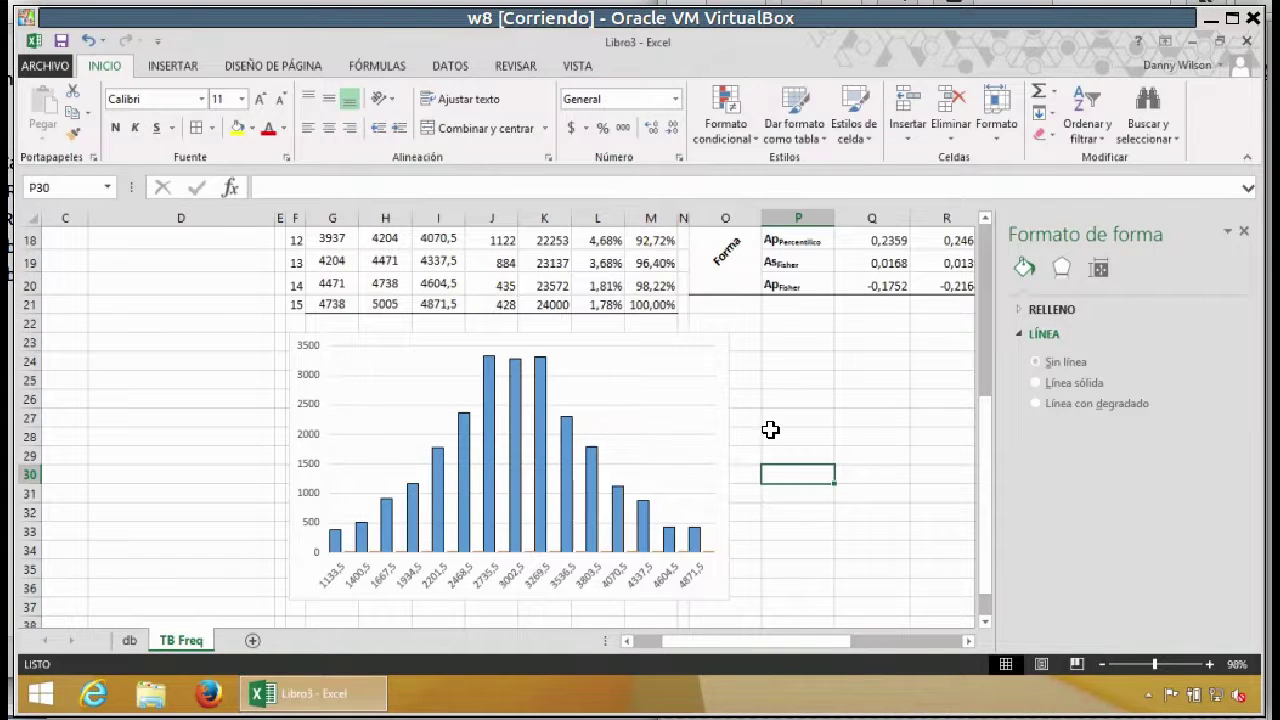
pyautogui.click(609, 344)
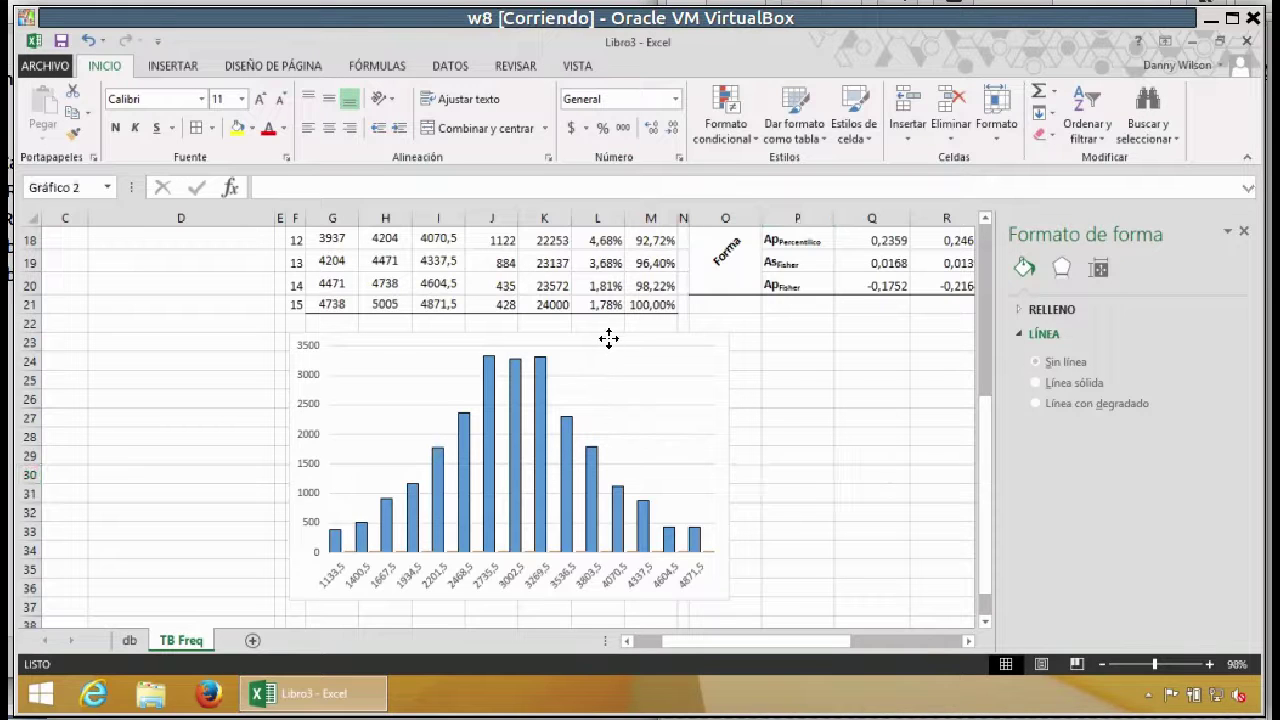
pyautogui.click(487, 407)
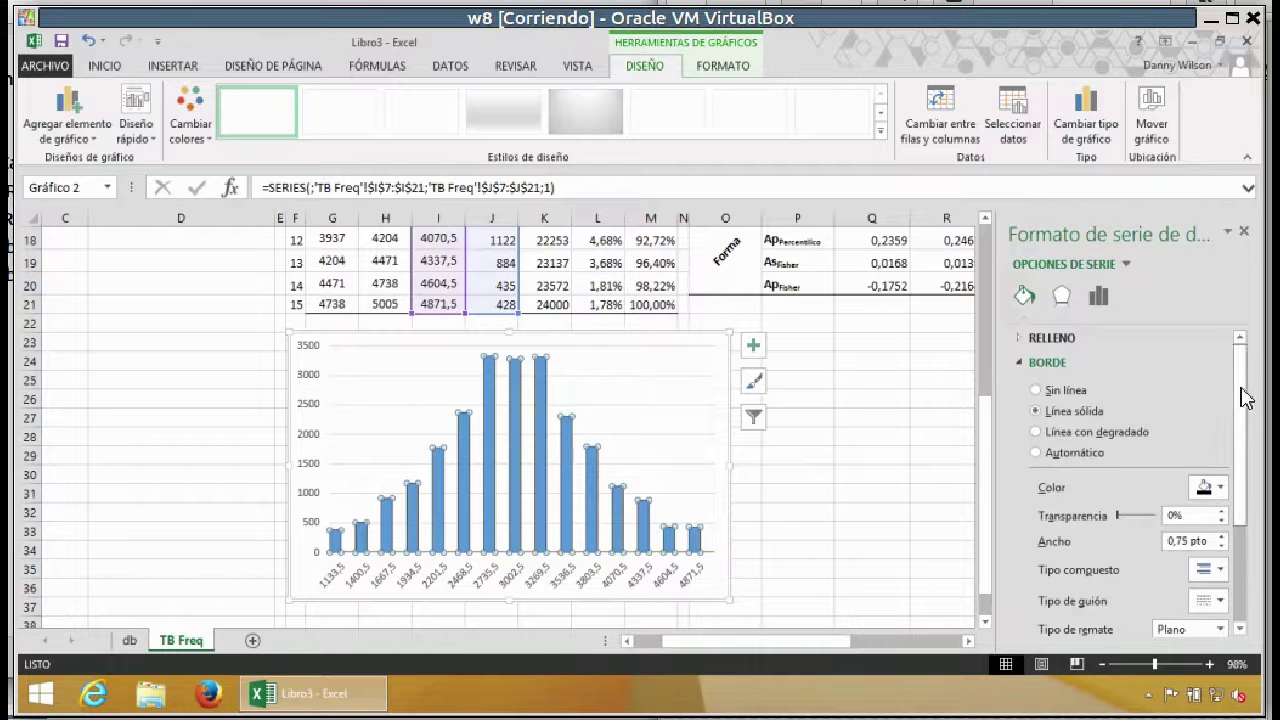
pyautogui.moveTo(1238, 393); pyautogui.dragTo(1240, 488)
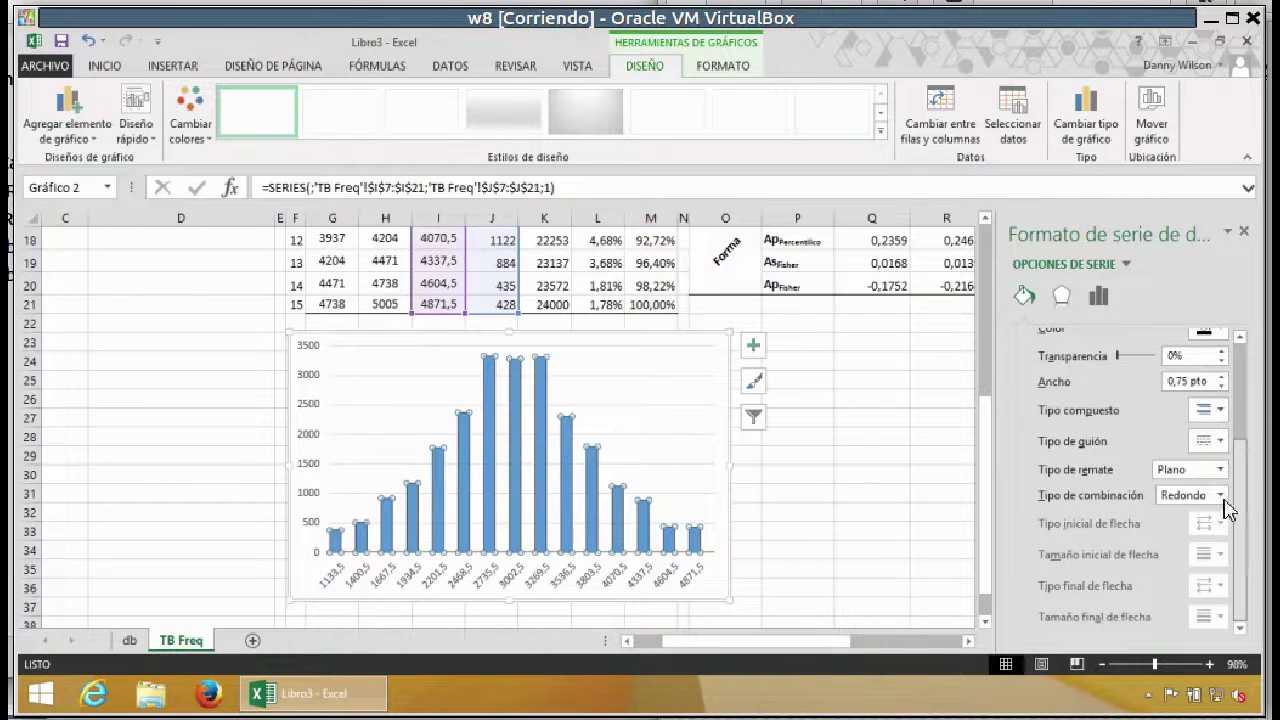
pyautogui.rightClick(495, 445)
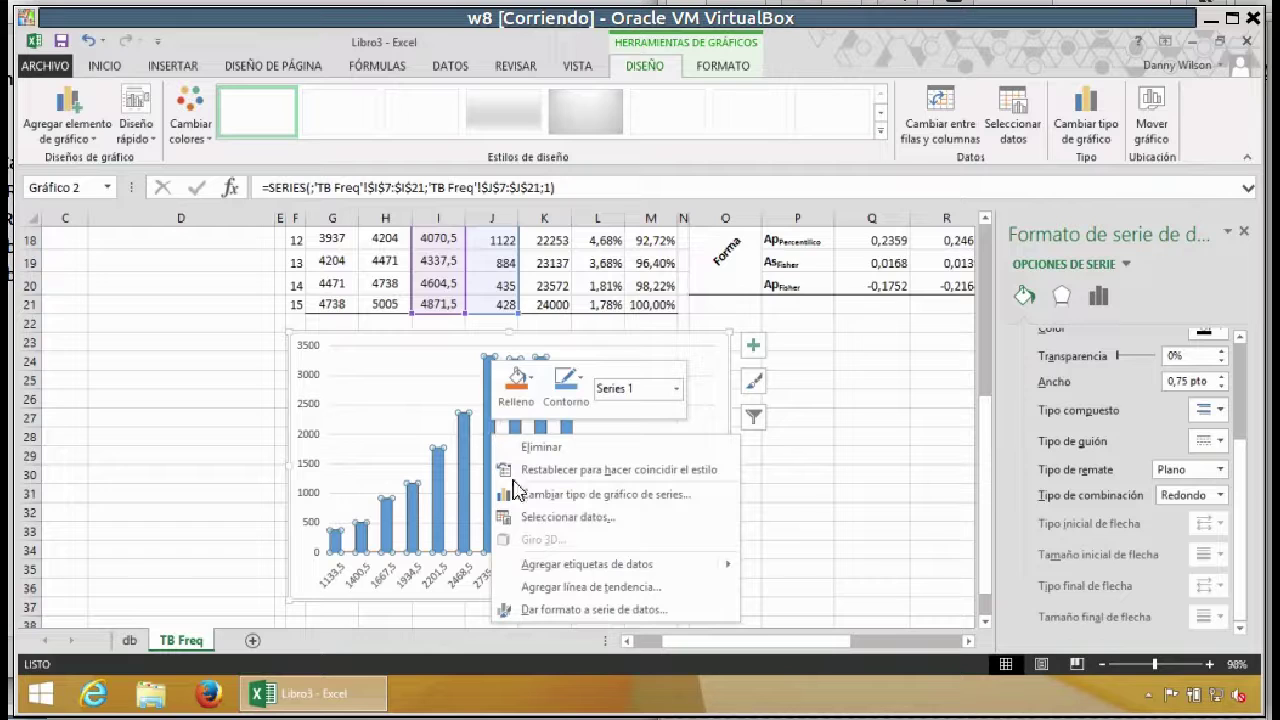
pyautogui.click(583, 608)
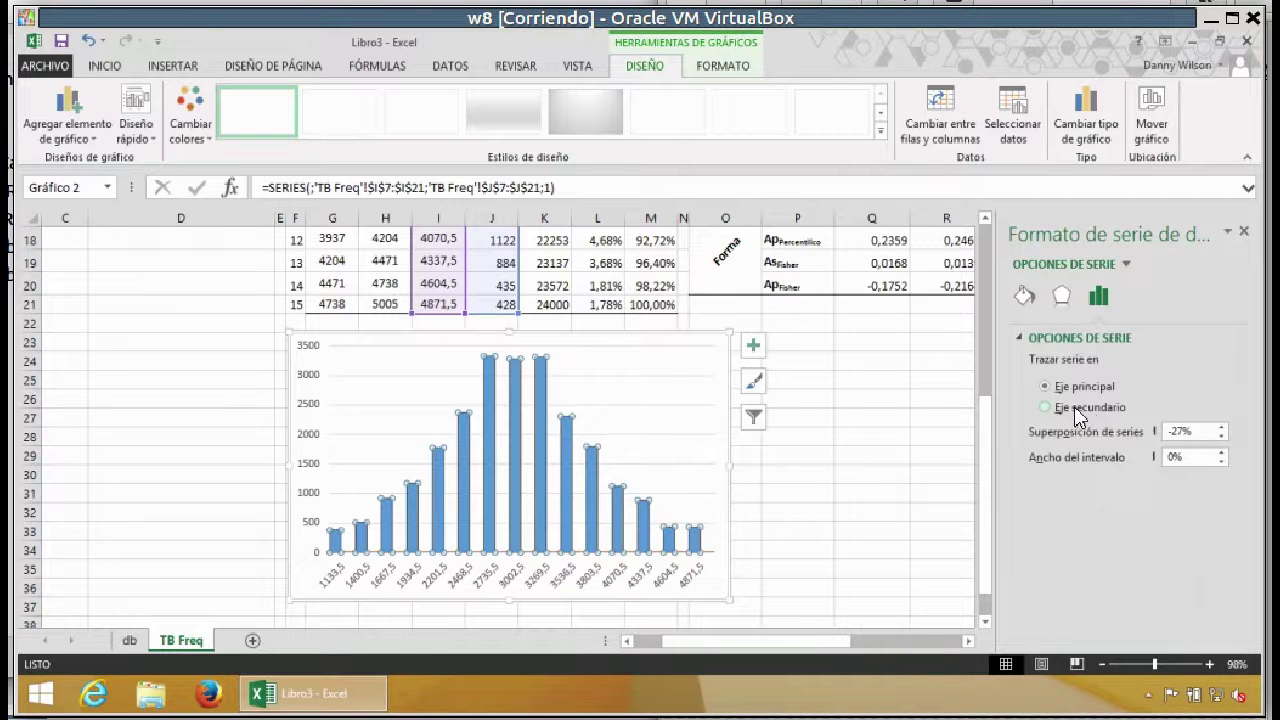
pyautogui.click(1045, 408)
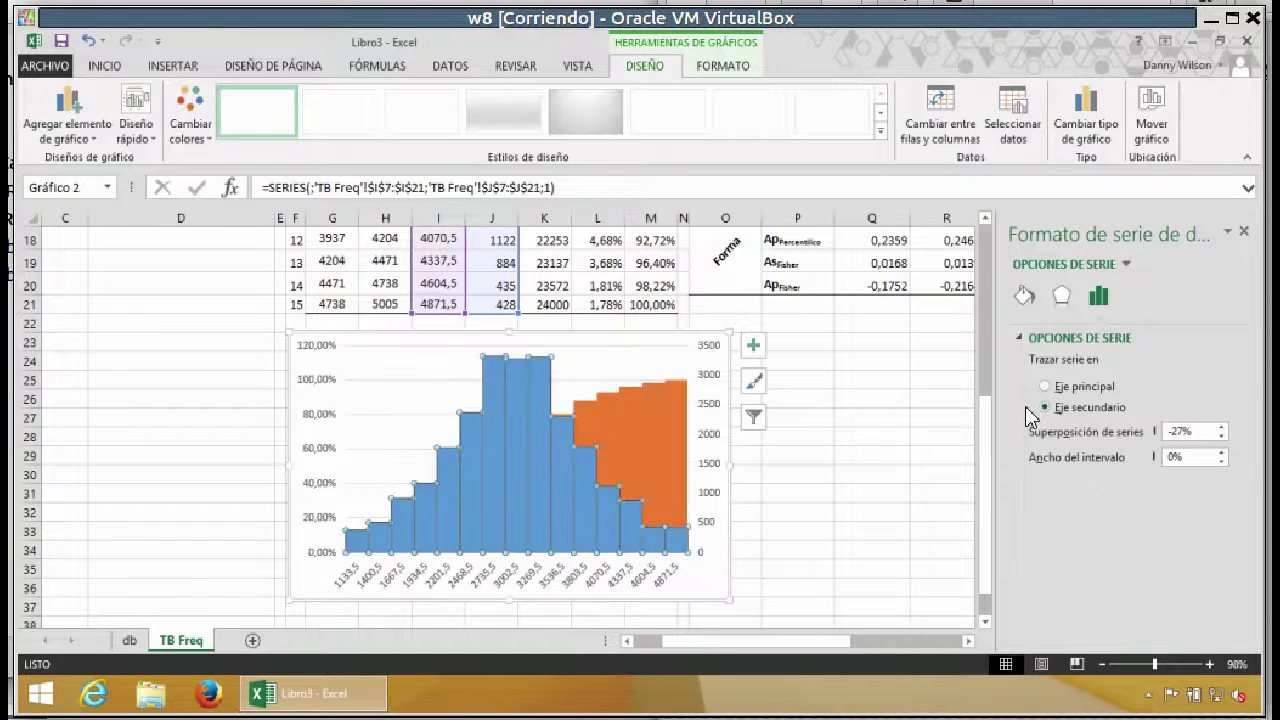
pyautogui.click(862, 454)
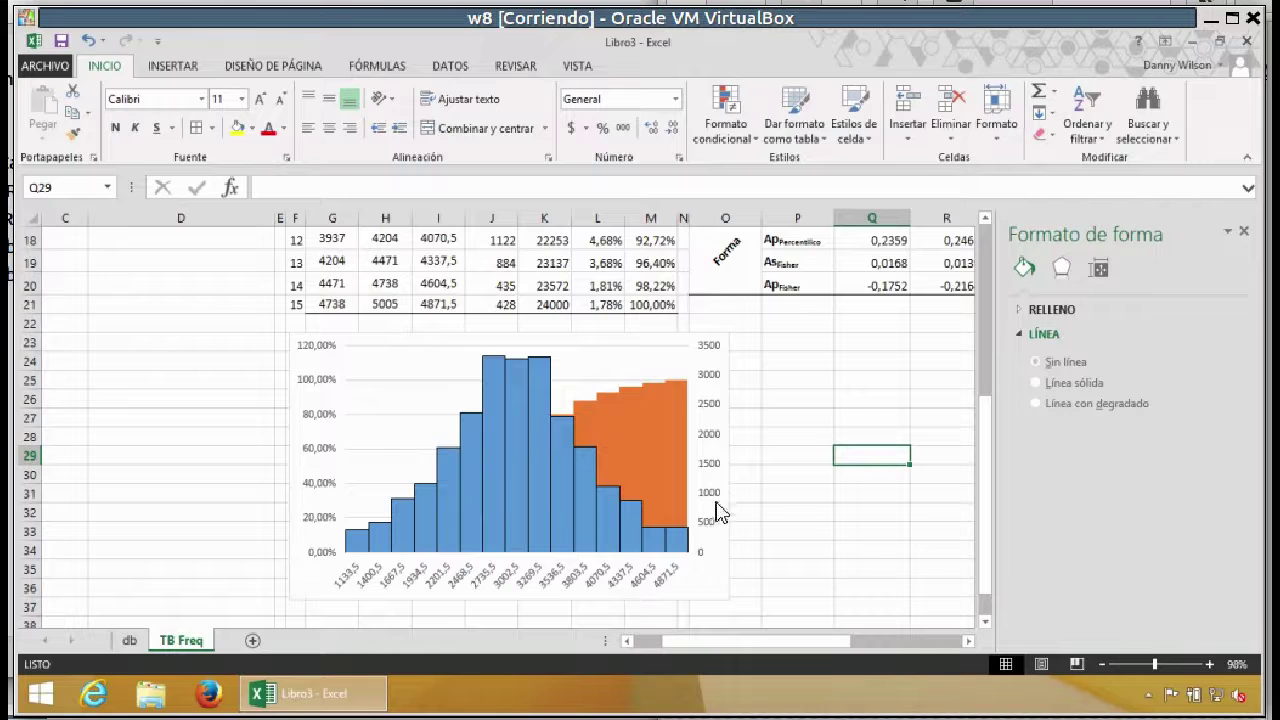
# Step: In the series chart type settings, assign Series2 to the secondary axis and return Series1 to the primary axis
pyautogui.click(657, 427)
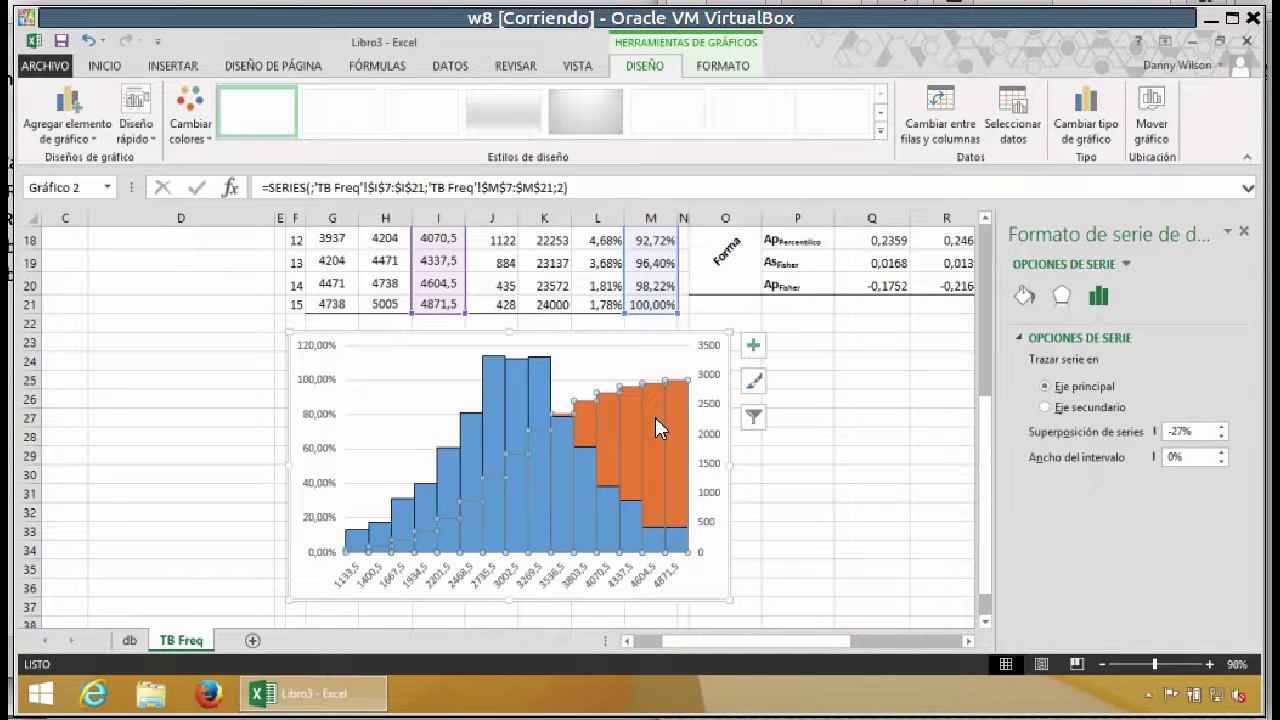
pyautogui.rightClick(655, 417)
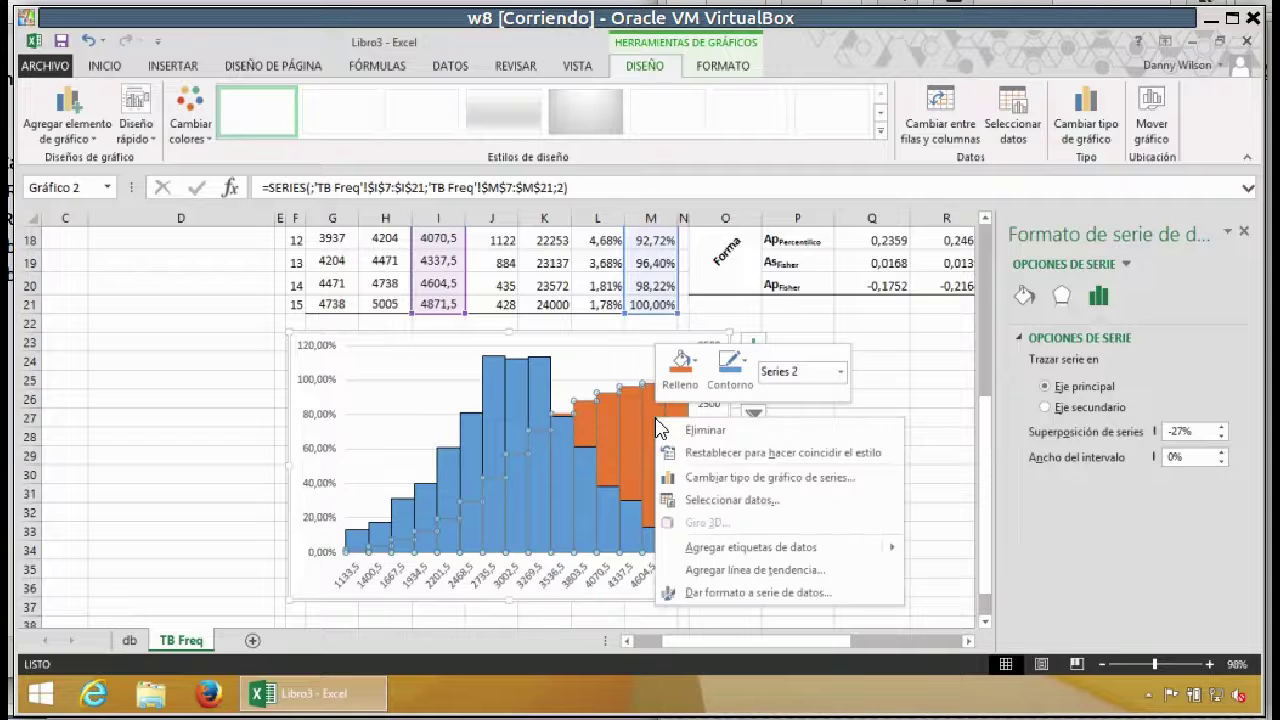
pyautogui.click(708, 482)
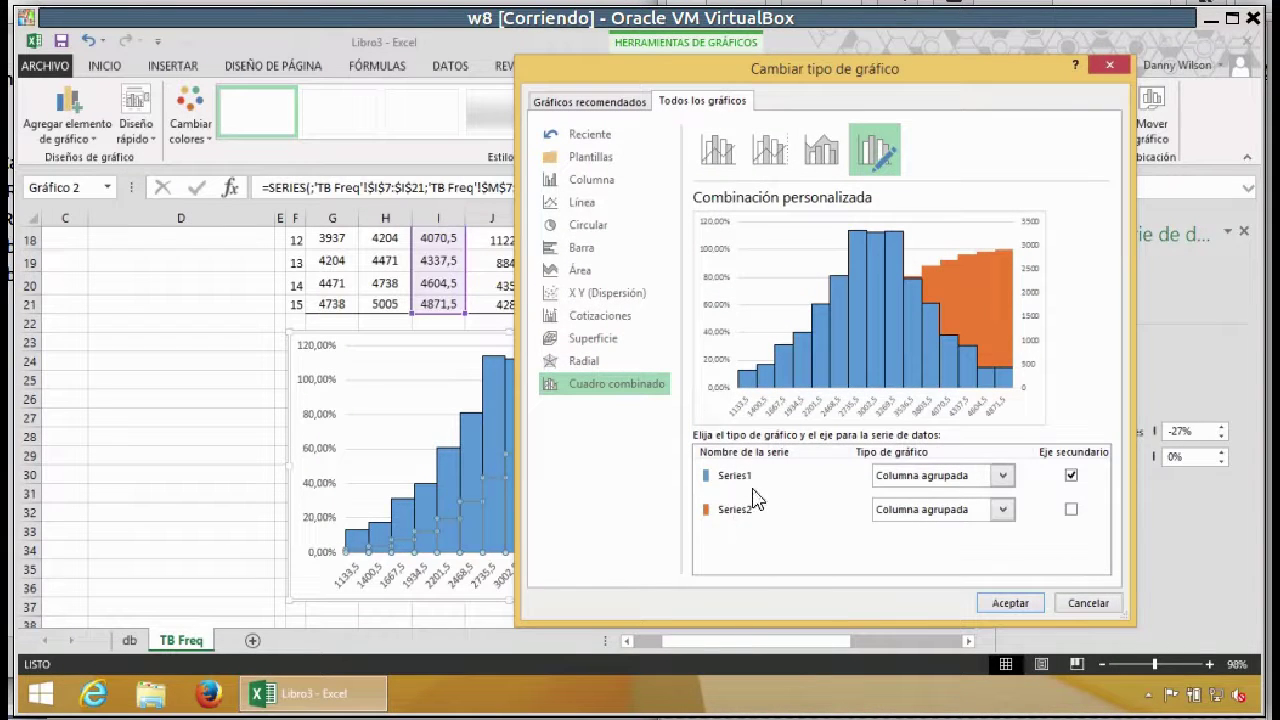
pyautogui.click(1071, 476)
pyautogui.click(1071, 476)
pyautogui.click(1071, 476)
pyautogui.click(1071, 509)
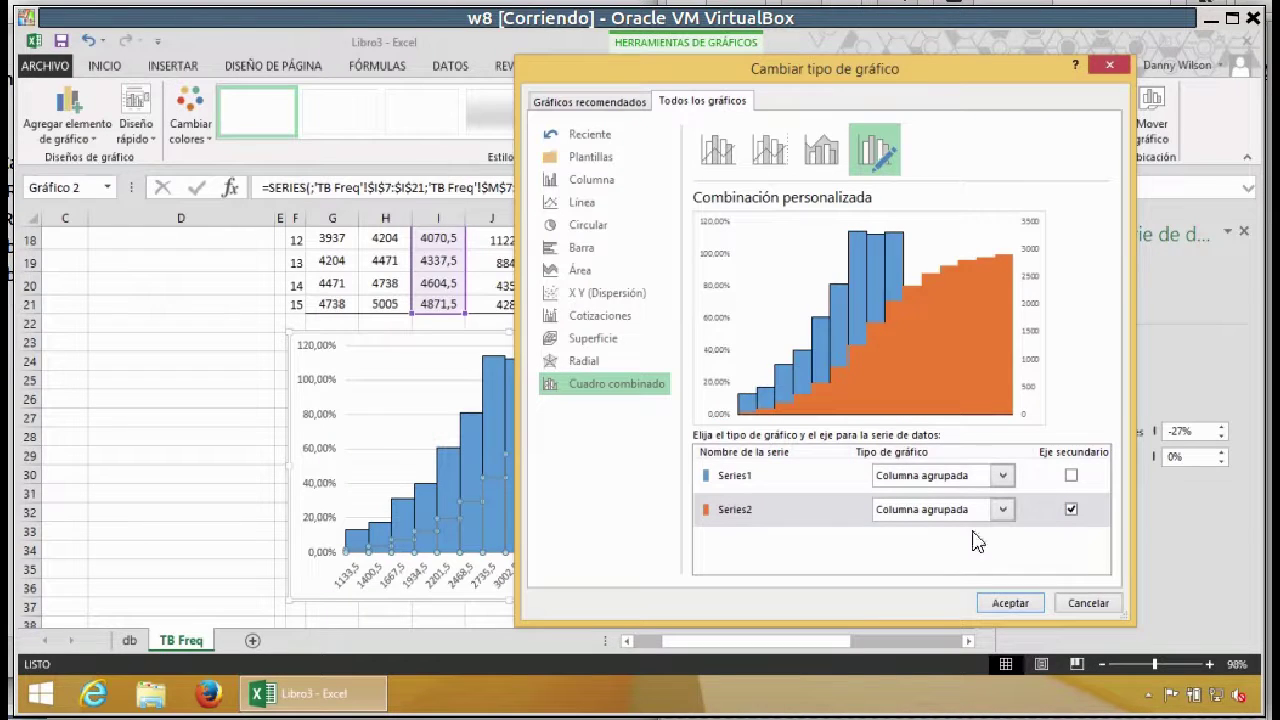
# Step: Change the chart type of Series2 to Líneas, apply the custom combination and deselect the chart
pyautogui.click(758, 513)
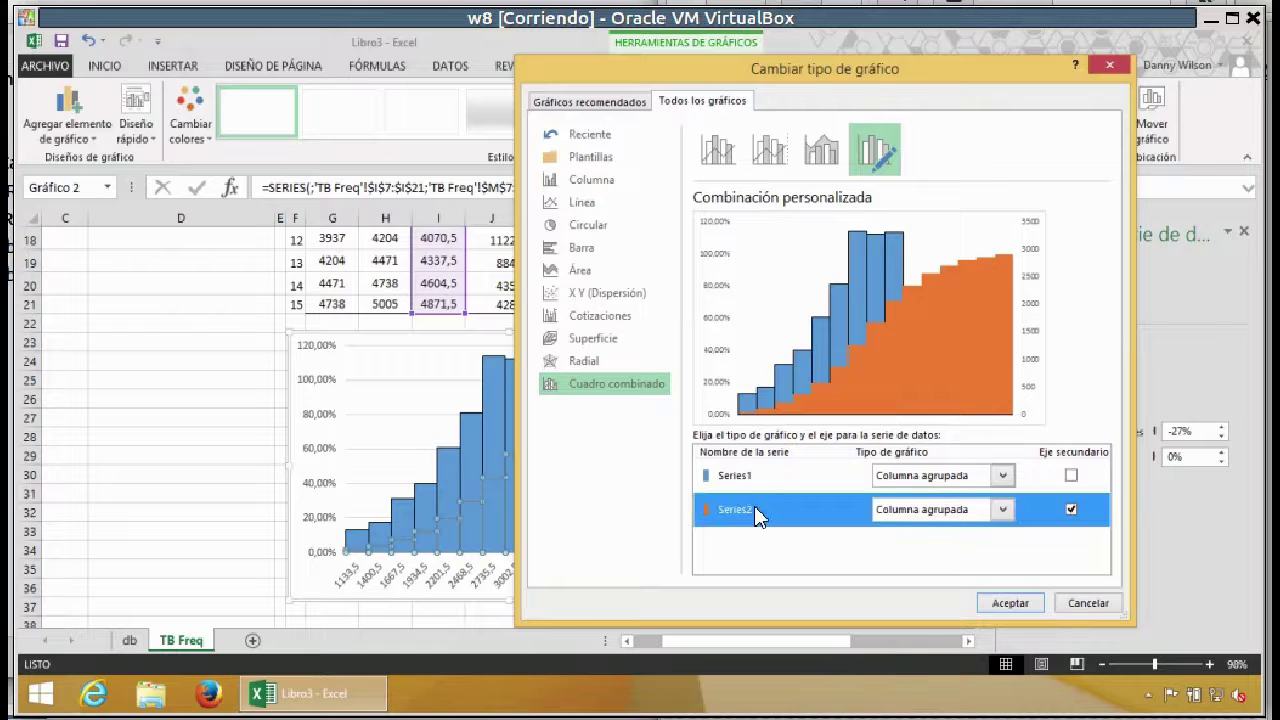
pyautogui.click(1002, 510)
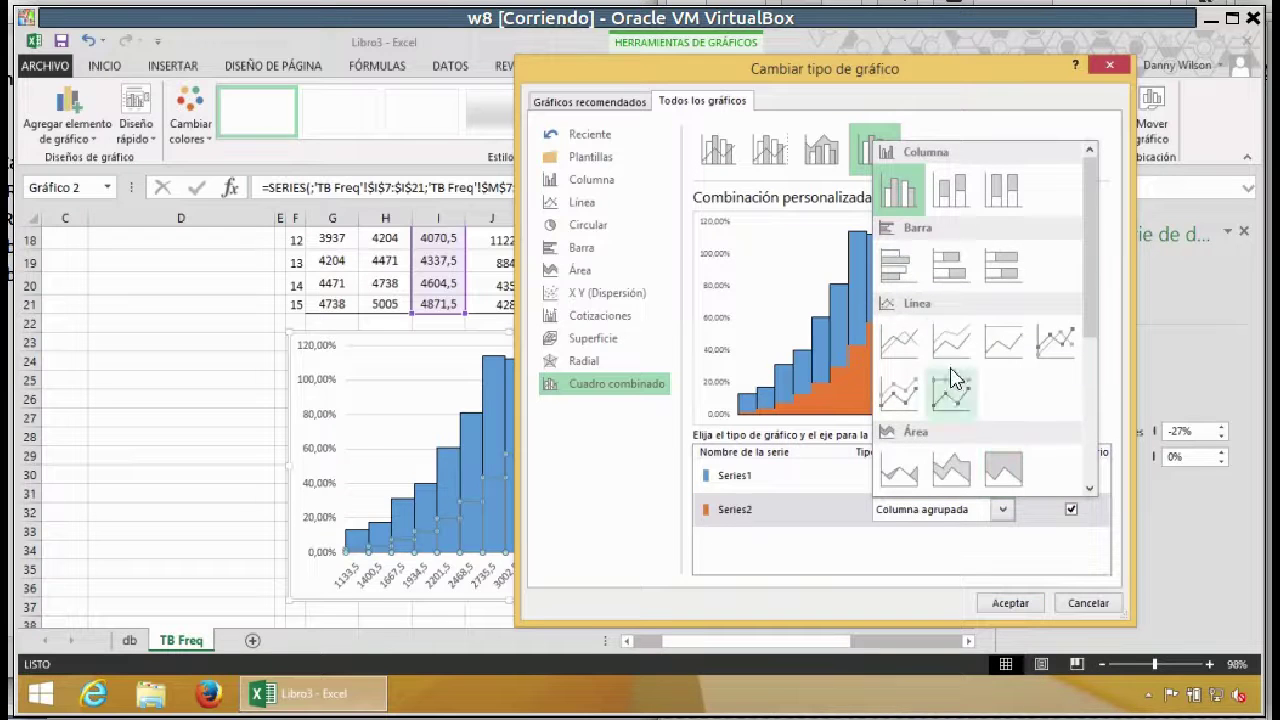
pyautogui.click(905, 347)
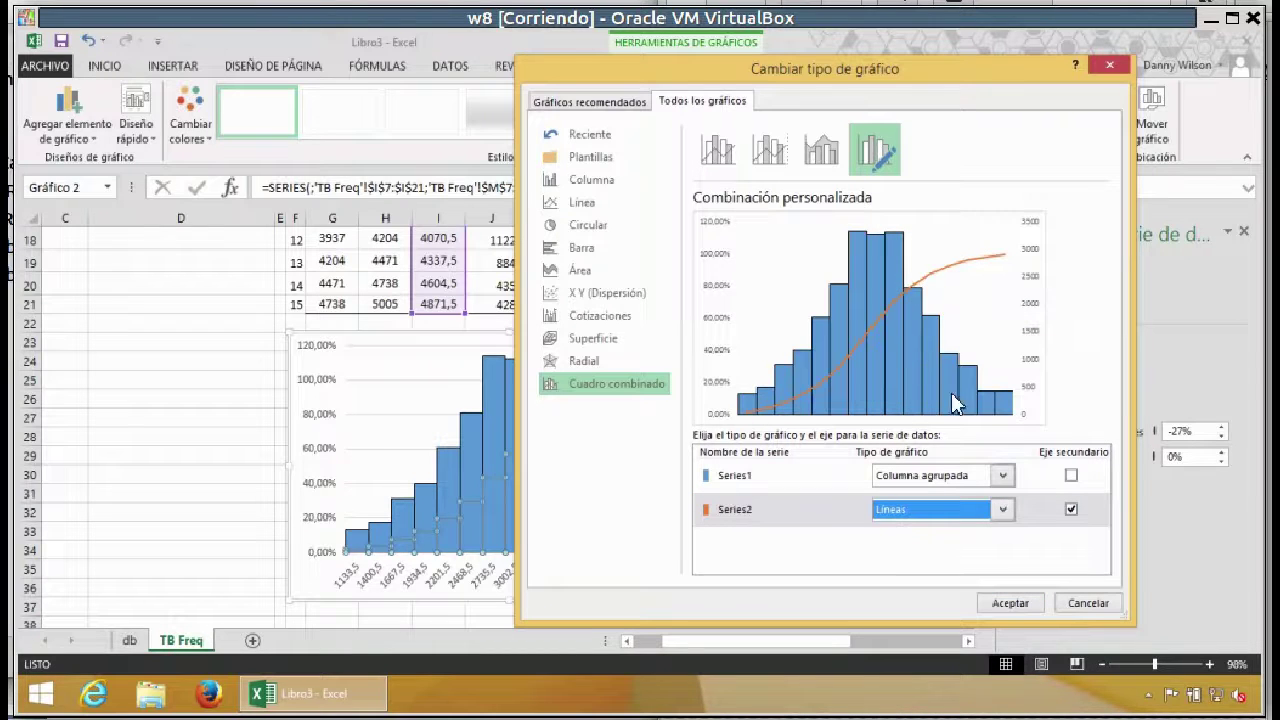
pyautogui.click(1013, 608)
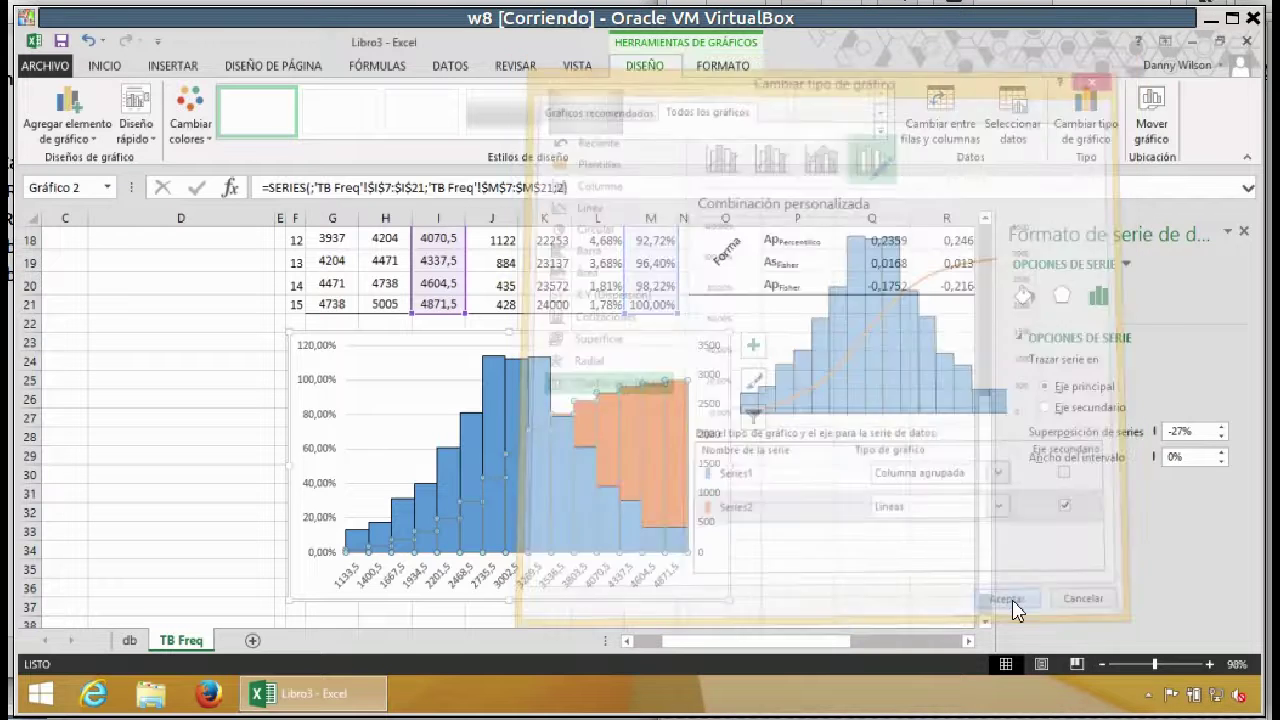
pyautogui.click(857, 457)
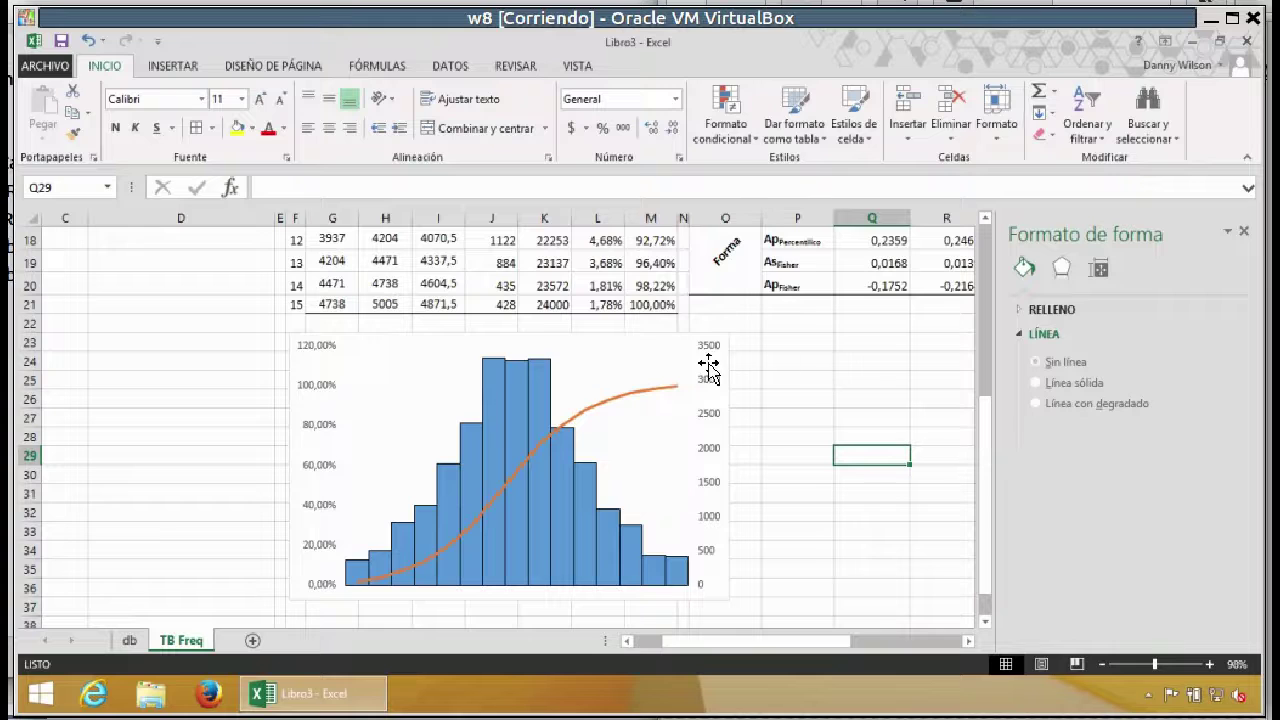
# Step: Set the maximum limit of the percentage axis to 1,0 and deselect the chart
pyautogui.click(315, 395)
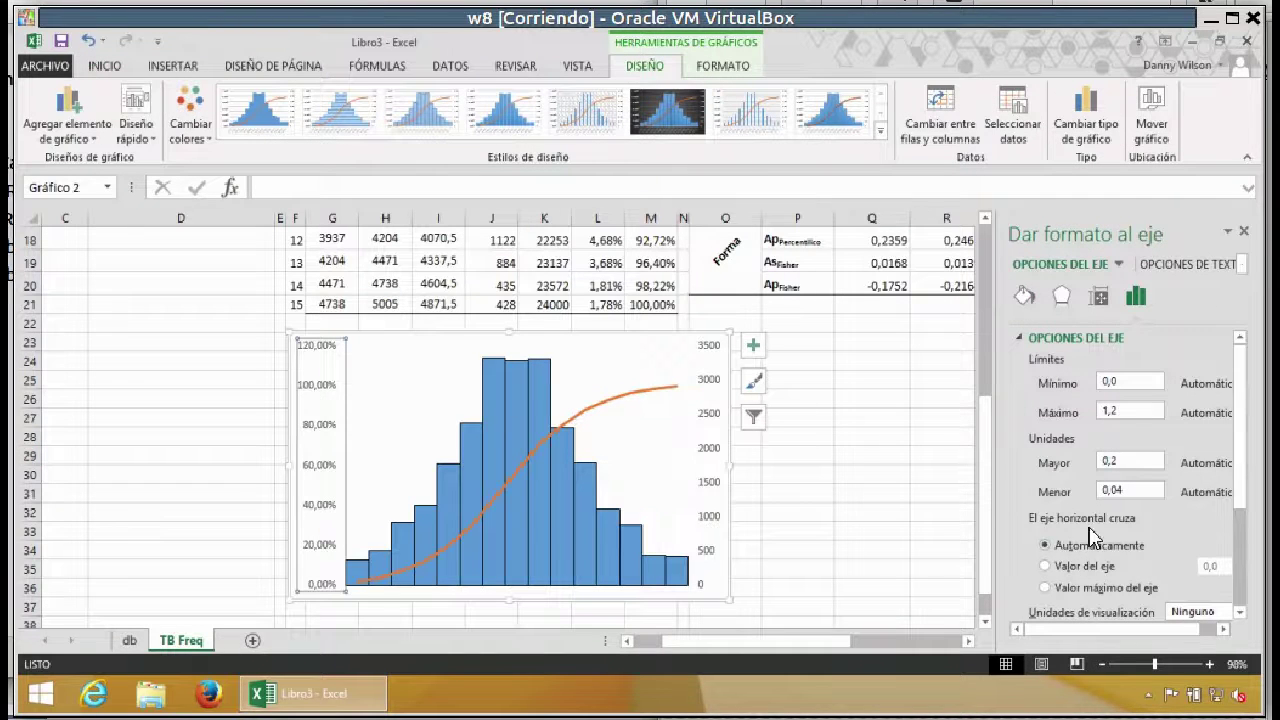
pyautogui.moveTo(1138, 409); pyautogui.dragTo(1082, 418)
pyautogui.write('1')
pyautogui.click(1128, 383)
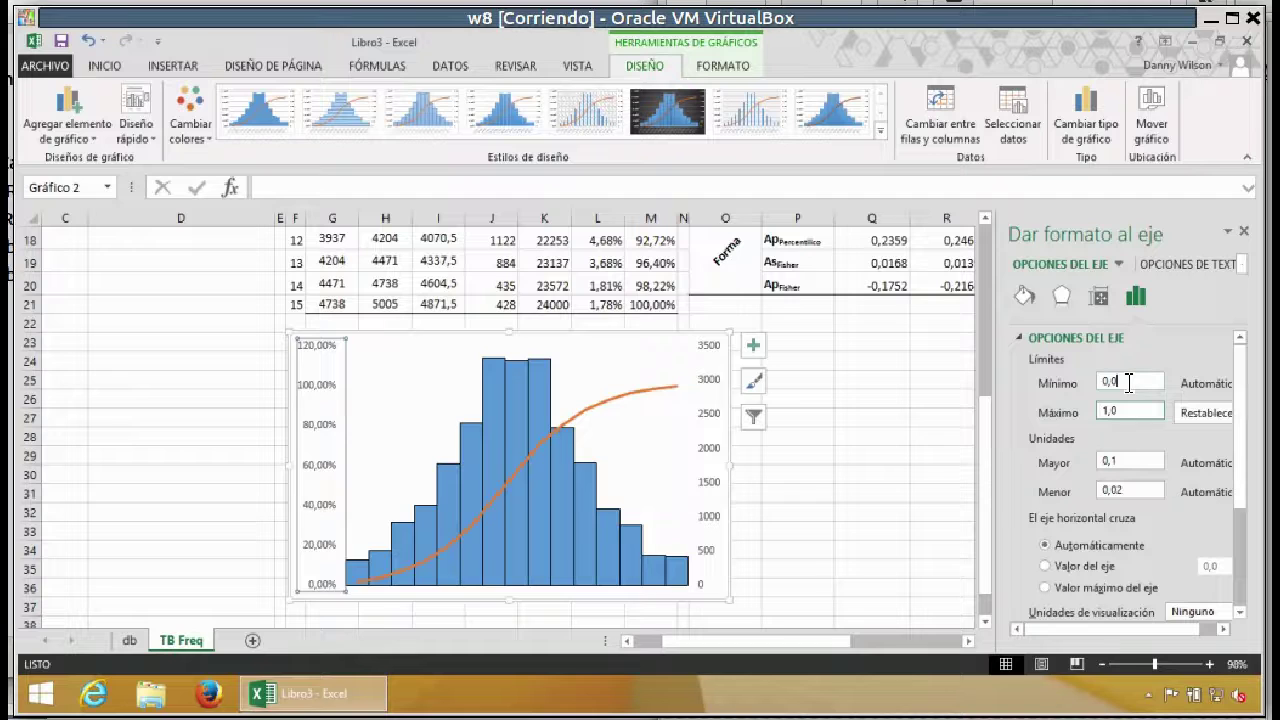
pyautogui.click(920, 420)
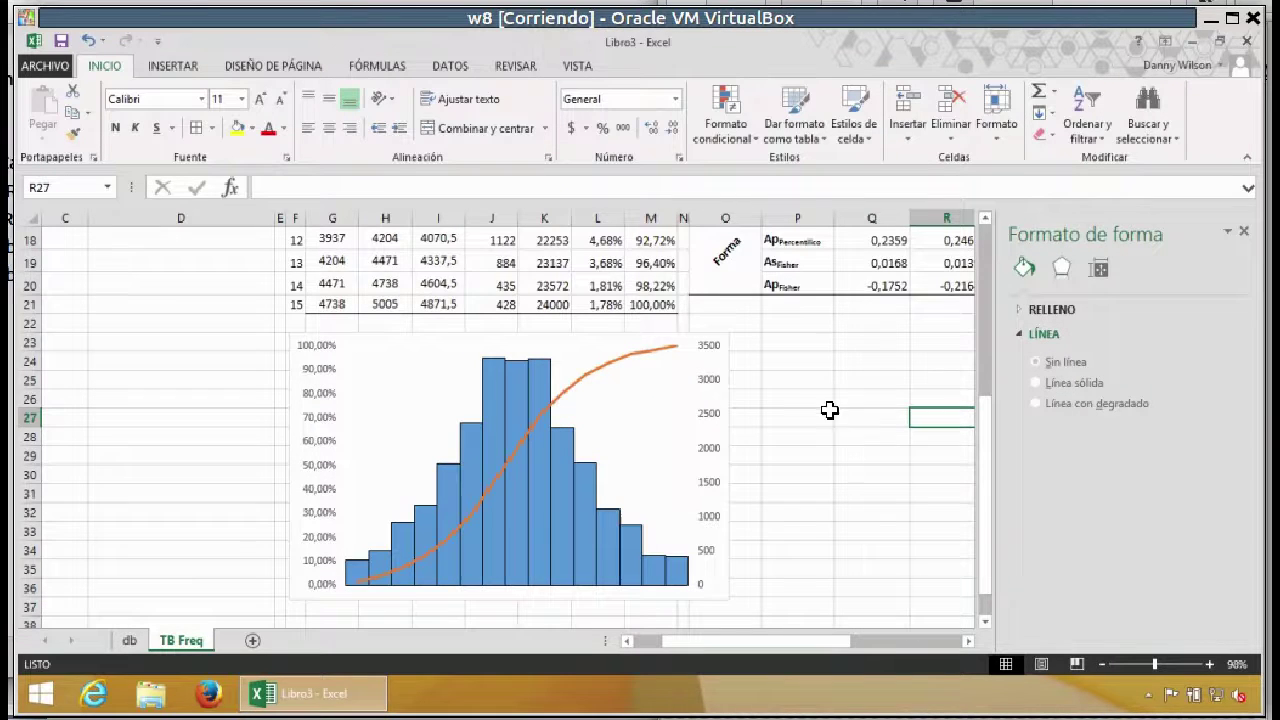
pyautogui.scroll(-3, 857, 434)
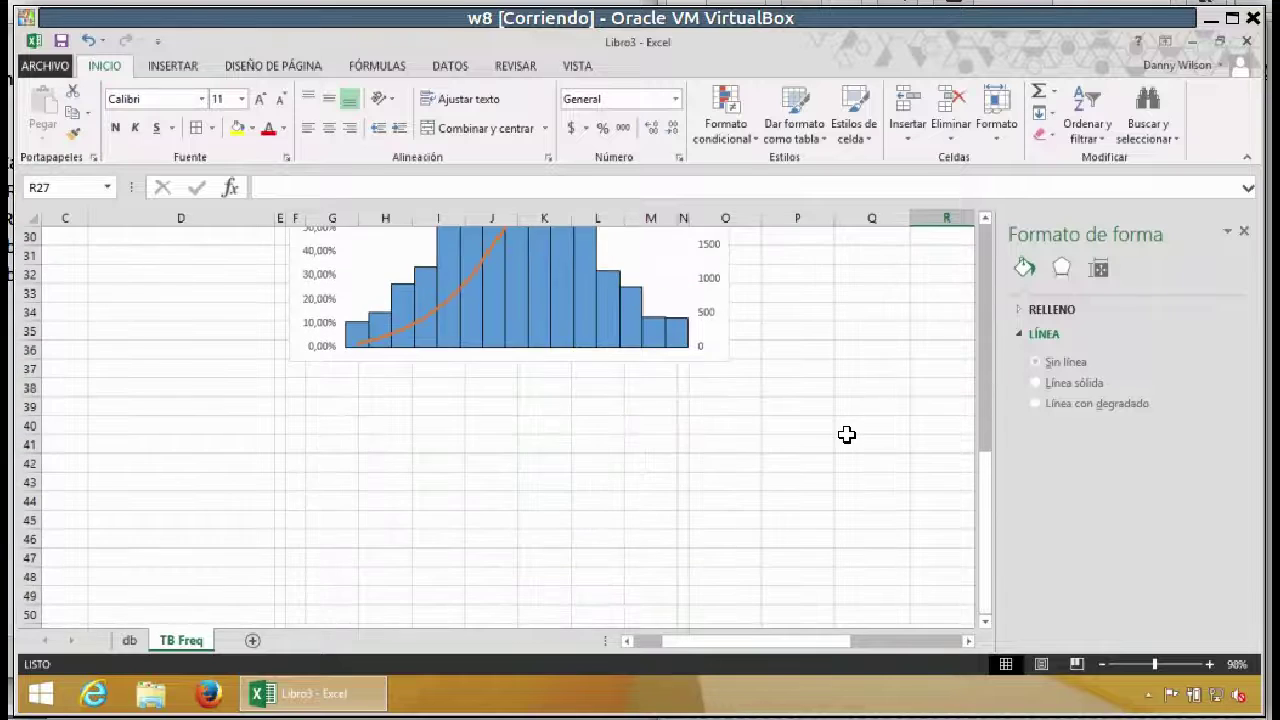
pyautogui.scroll(1, 830, 430)
pyautogui.scroll(2, 895, 450)
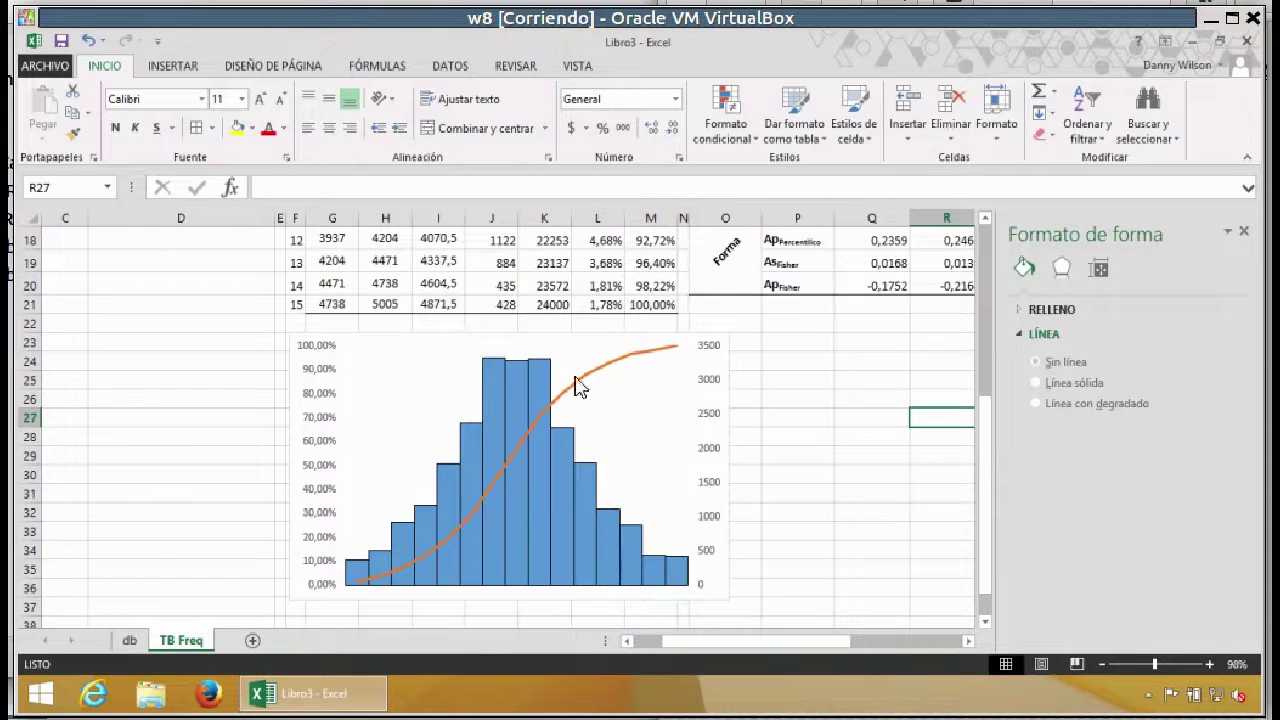
# Step: Check the horizontal axis label range in the chart's data source, accept it as it is and deselect the chart
pyautogui.click(429, 347)
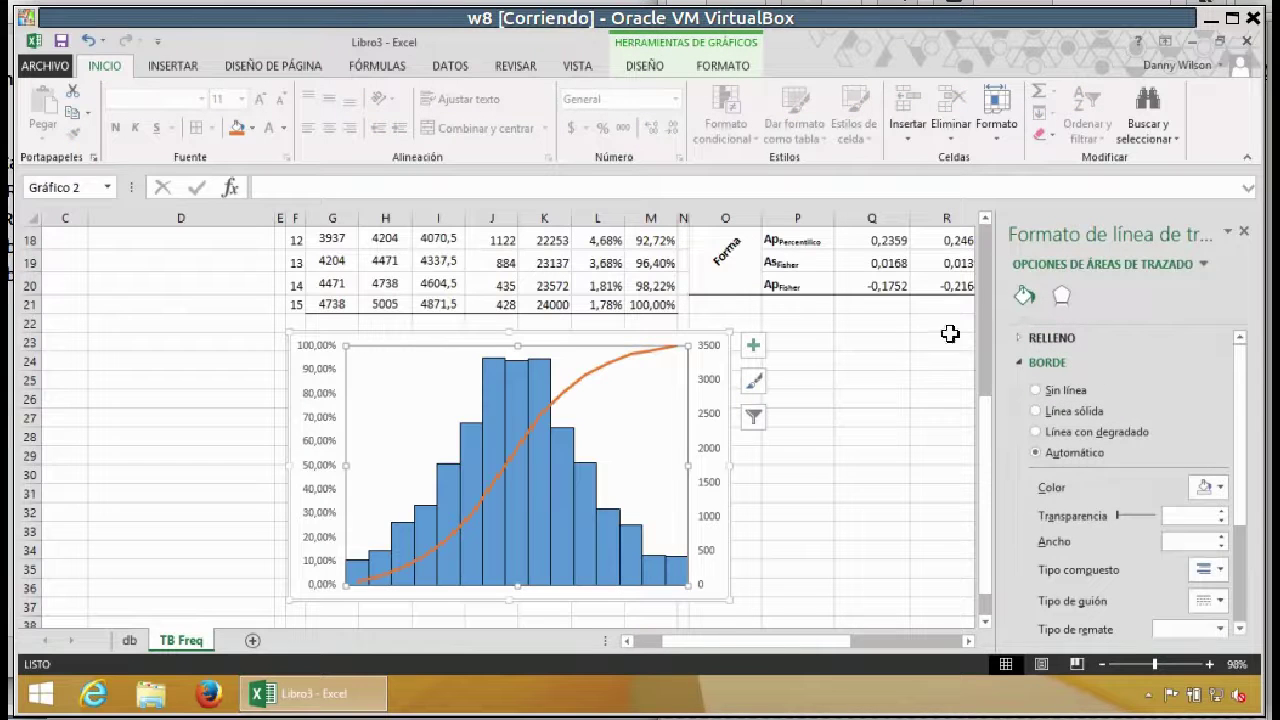
pyautogui.click(660, 66)
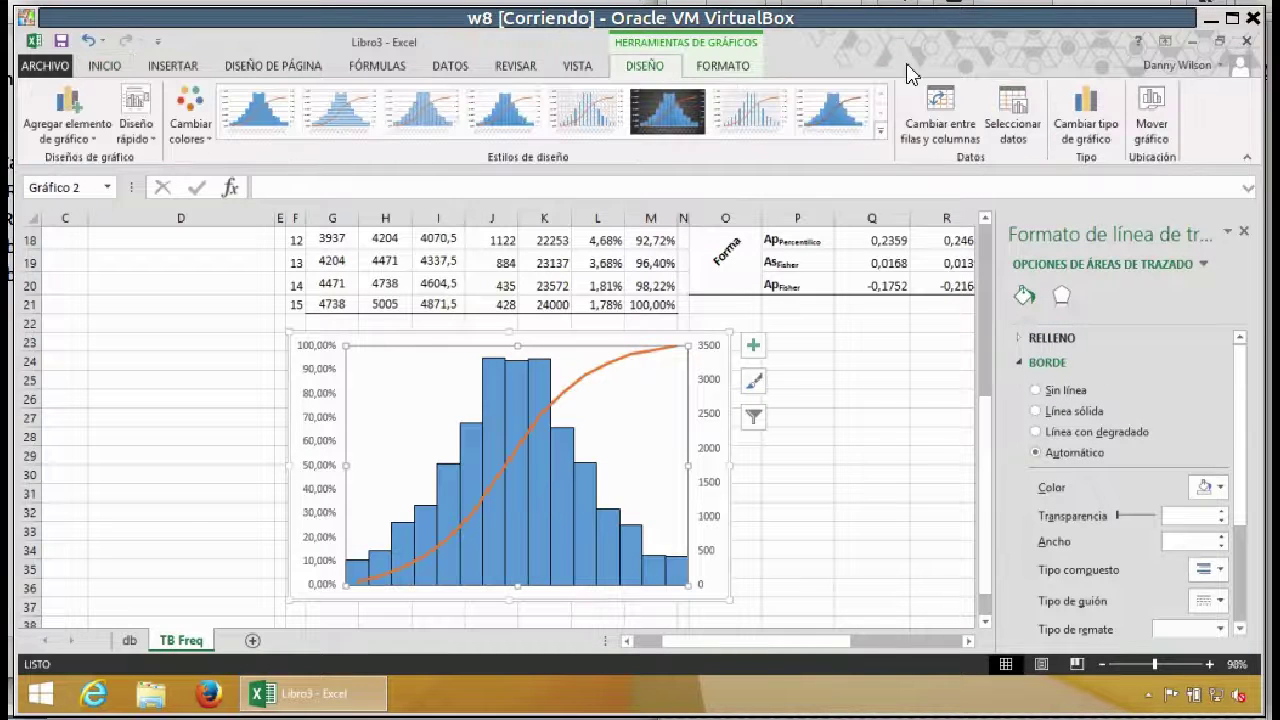
pyautogui.click(1012, 107)
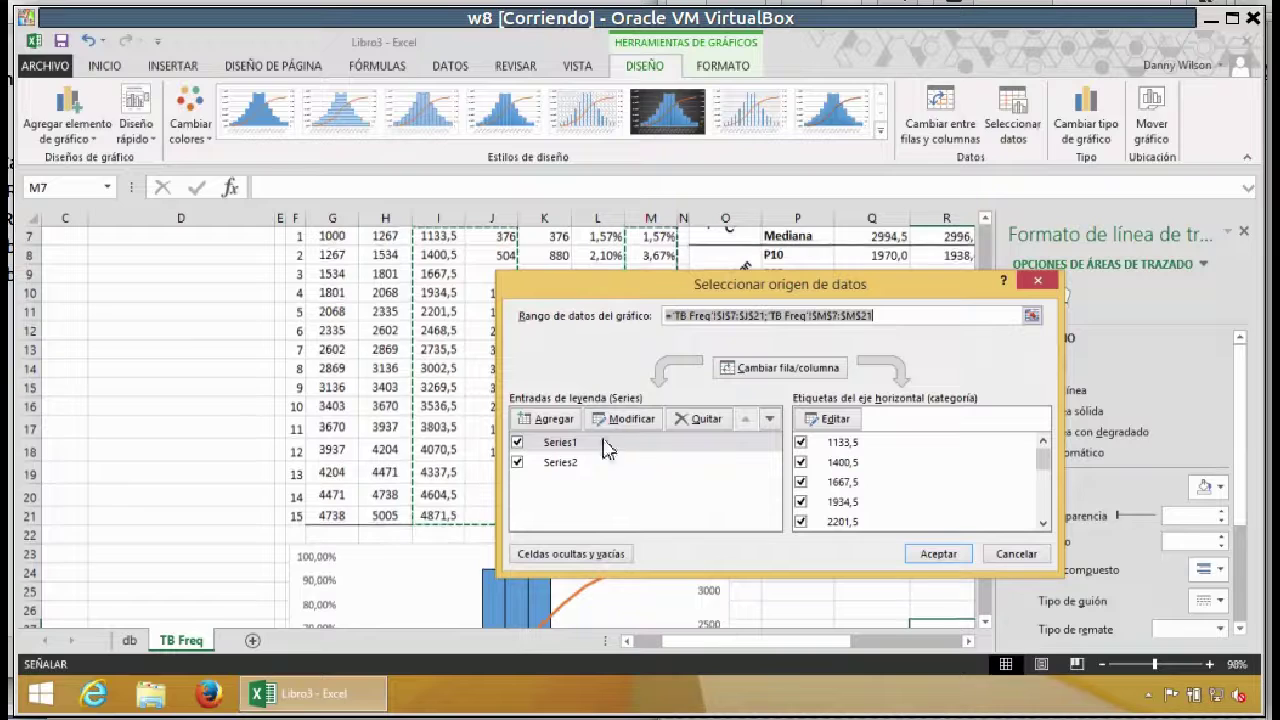
pyautogui.click(829, 421)
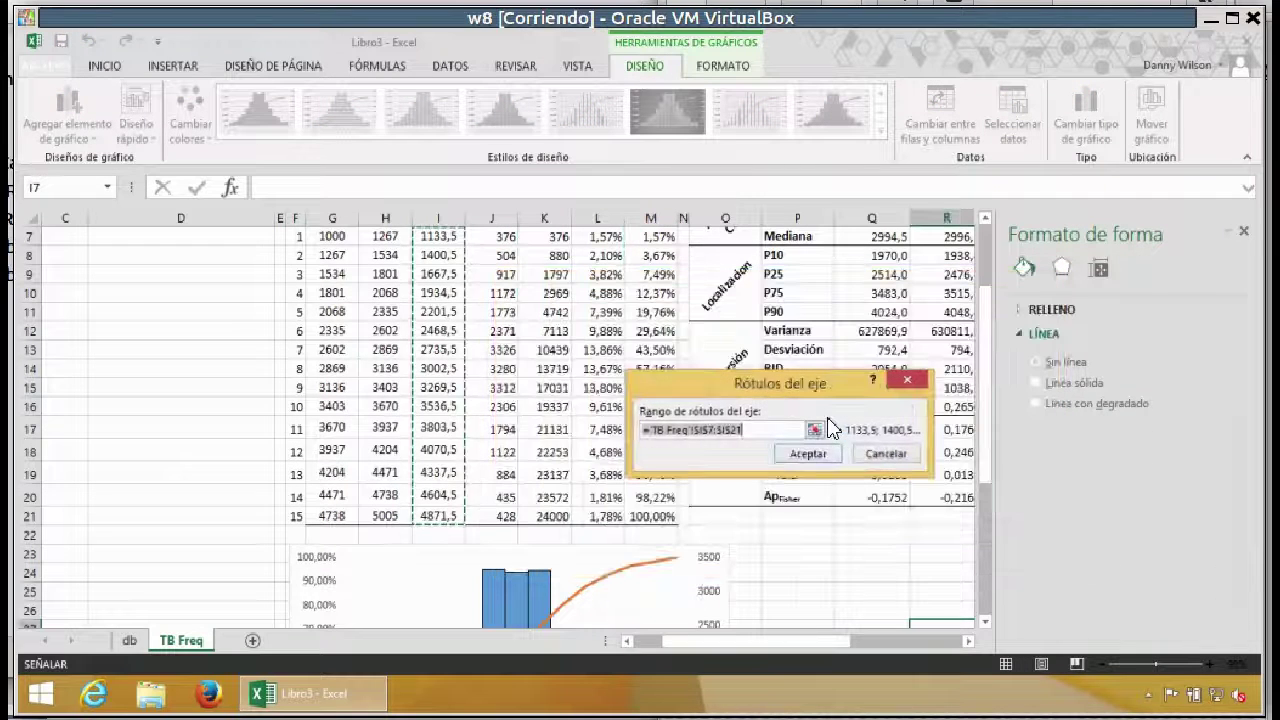
pyautogui.click(810, 456)
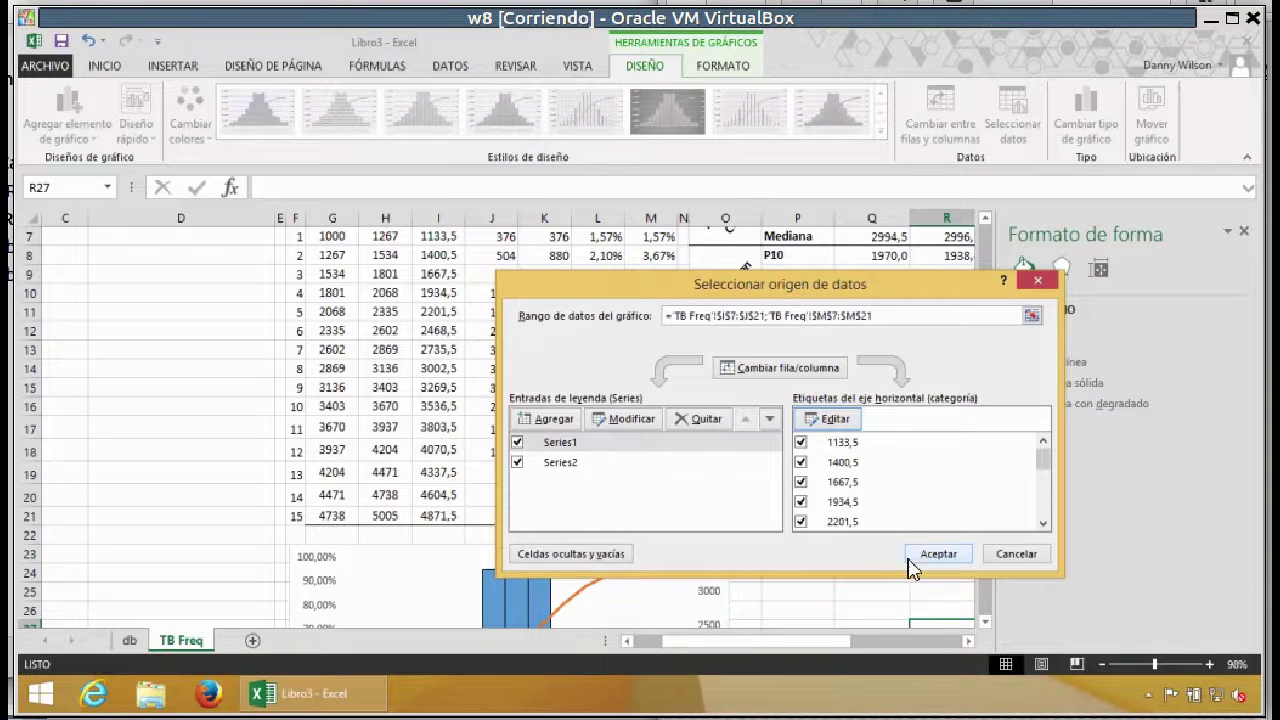
pyautogui.click(925, 555)
pyautogui.click(795, 559)
# Step: Stretch the chart down to about row 40 and shorten its plot area to leave a blank band beneath the columns
pyautogui.scroll(-2, 793, 561)
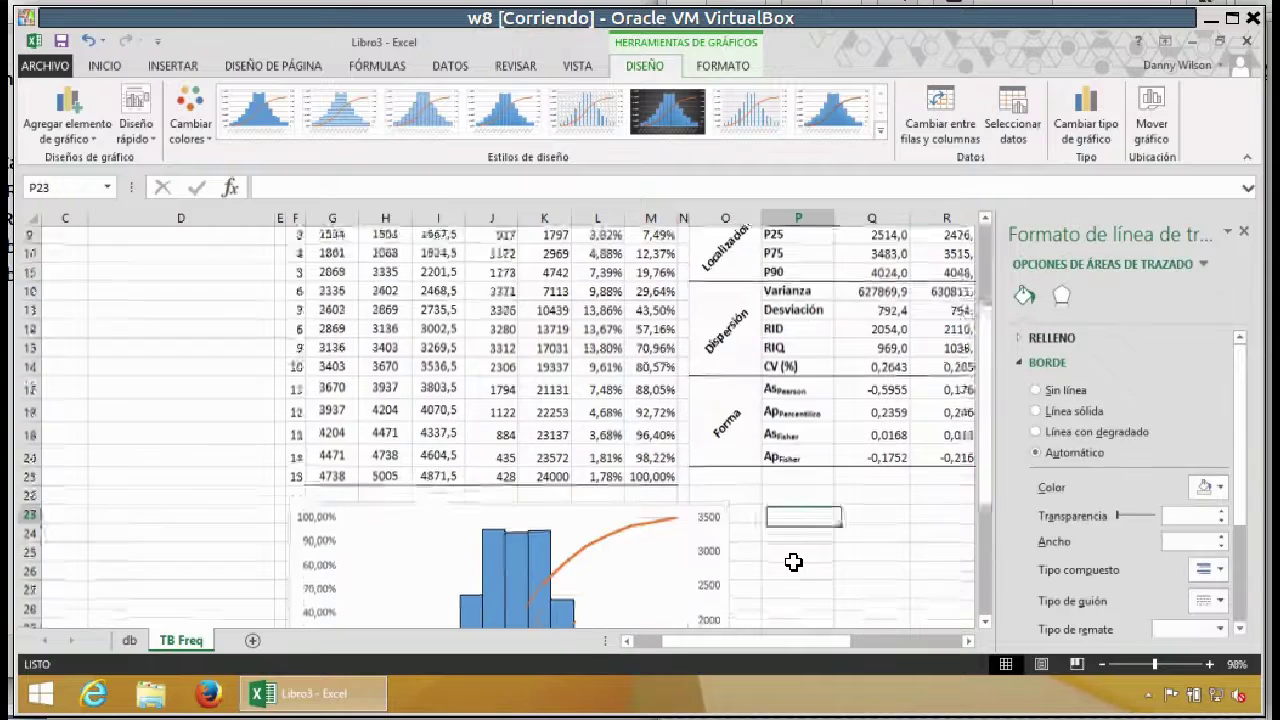
pyautogui.scroll(-3, 793, 561)
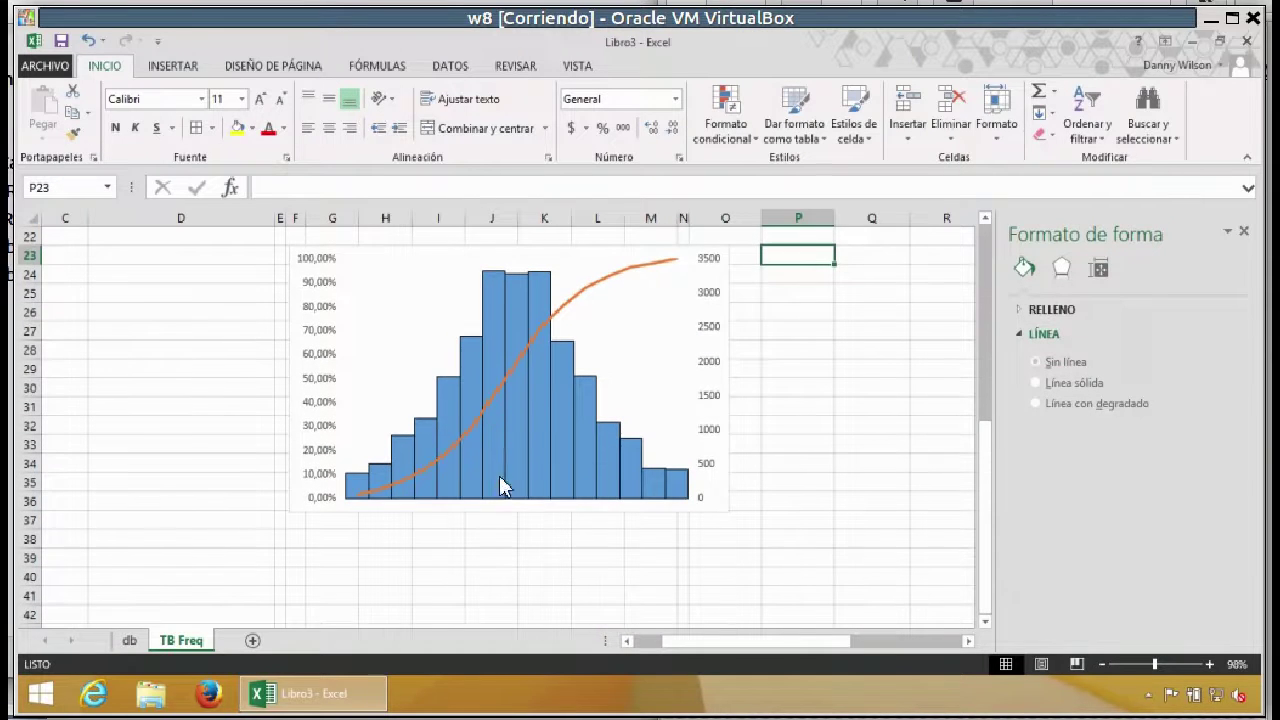
pyautogui.click(520, 418)
pyautogui.click(517, 421)
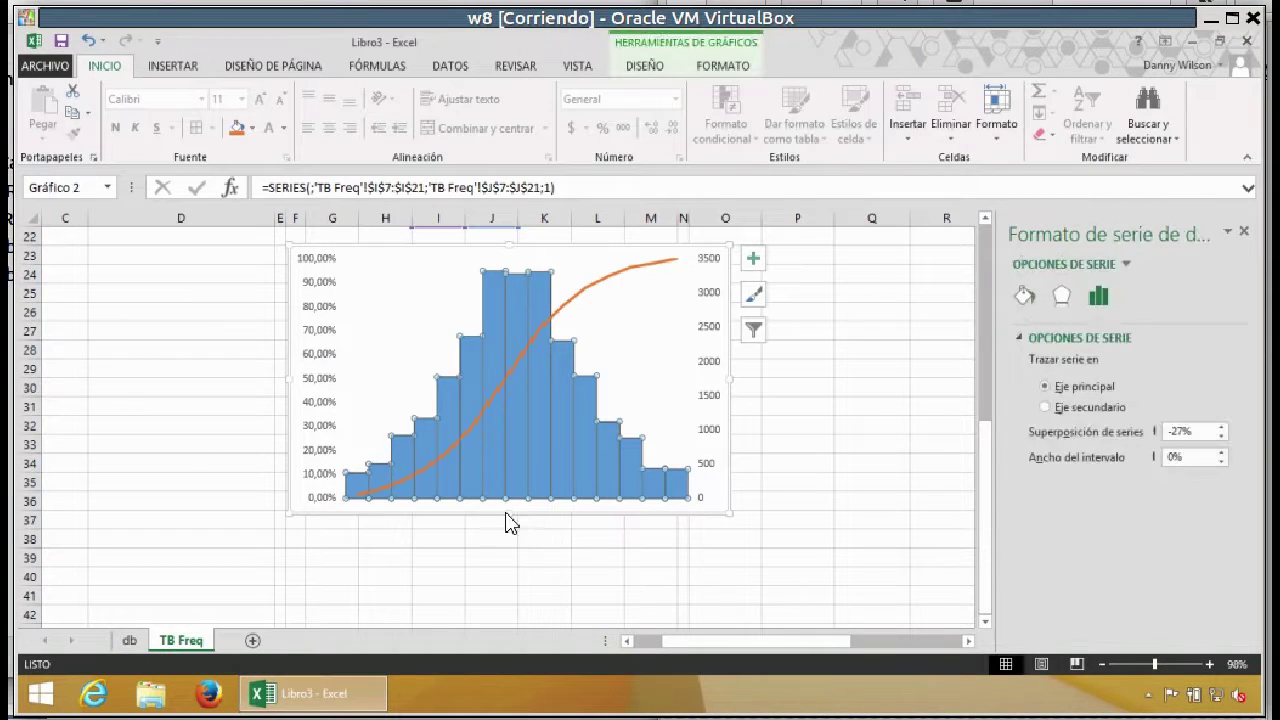
pyautogui.moveTo(512, 508); pyautogui.dragTo(506, 566)
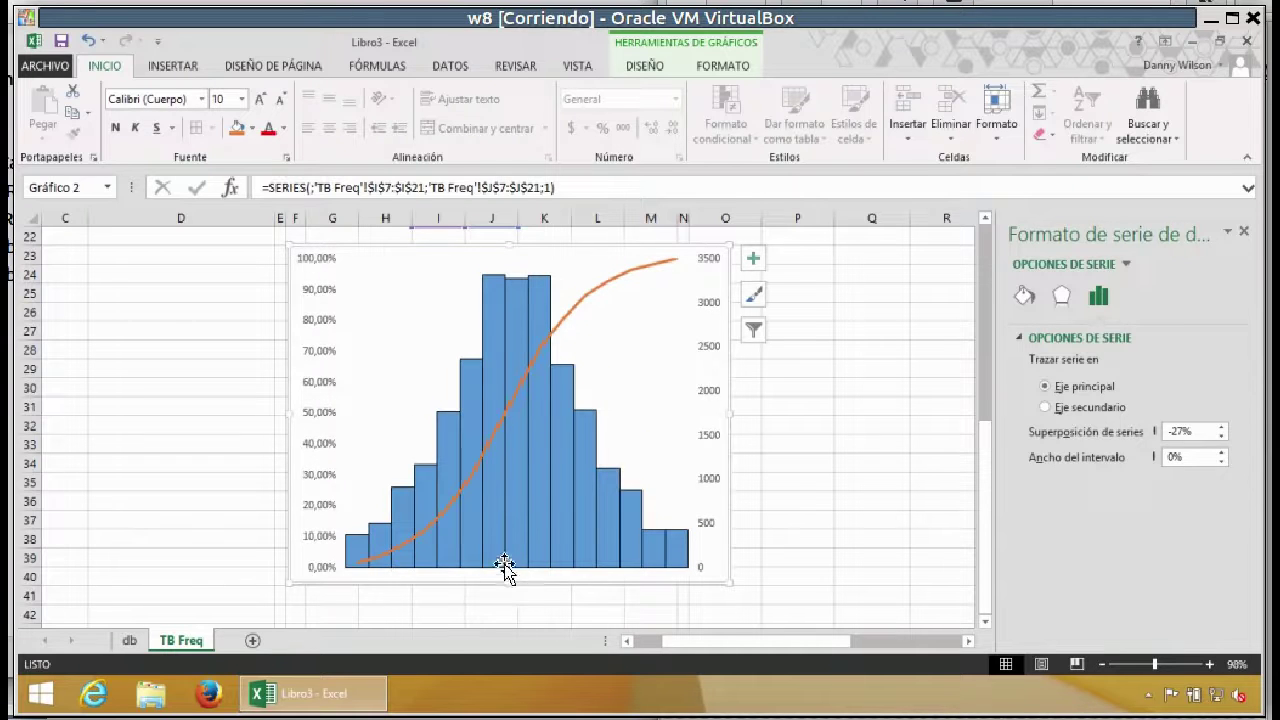
pyautogui.click(626, 392)
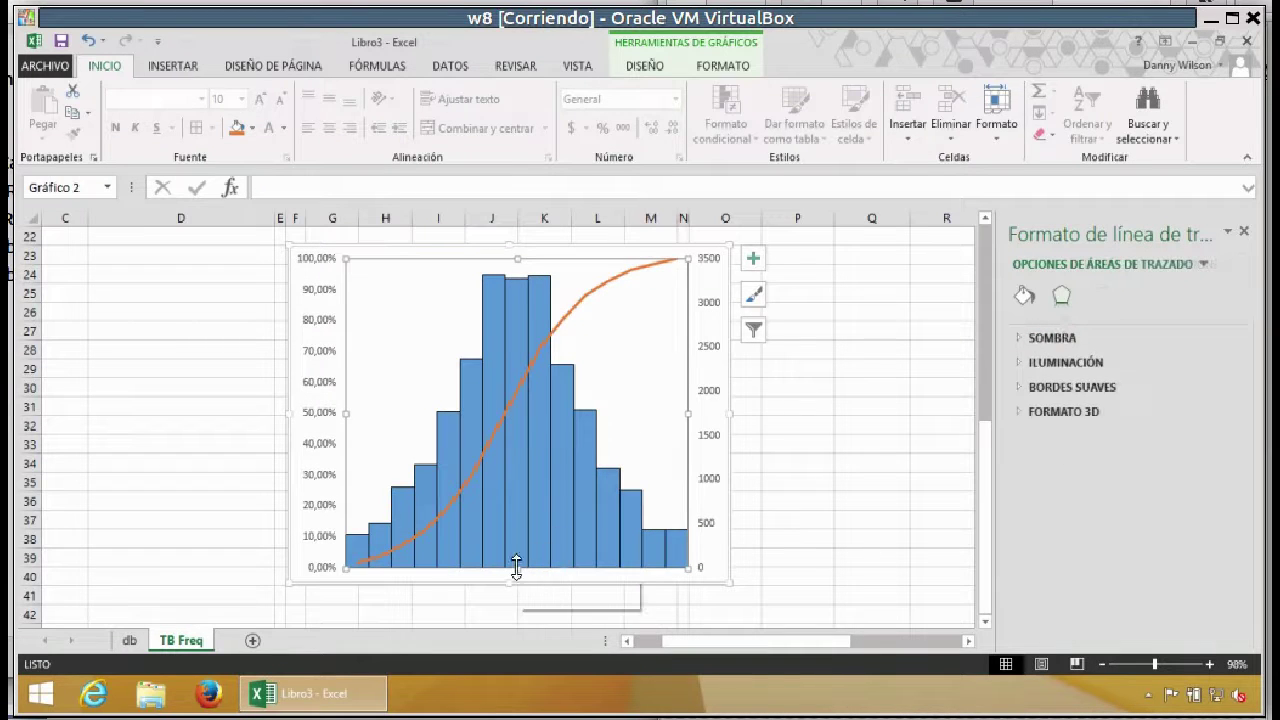
pyautogui.moveTo(517, 537); pyautogui.dragTo(515, 519)
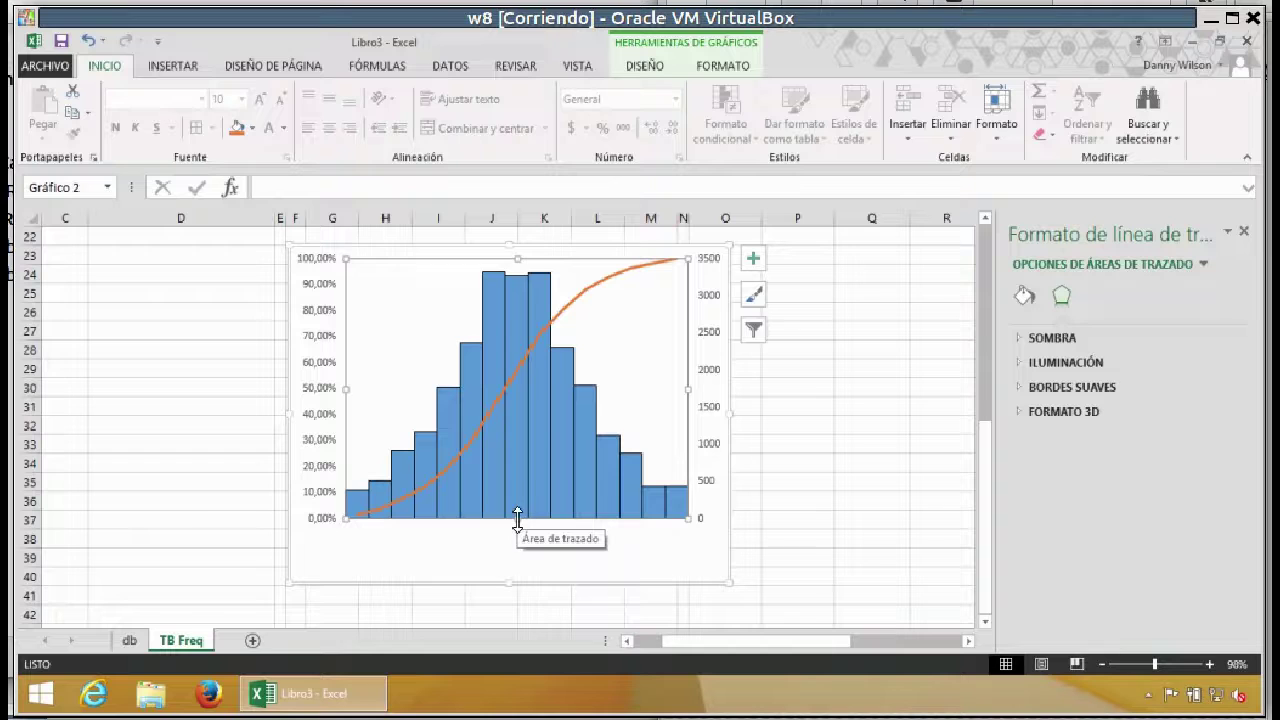
pyautogui.click(493, 541)
pyautogui.click(866, 369)
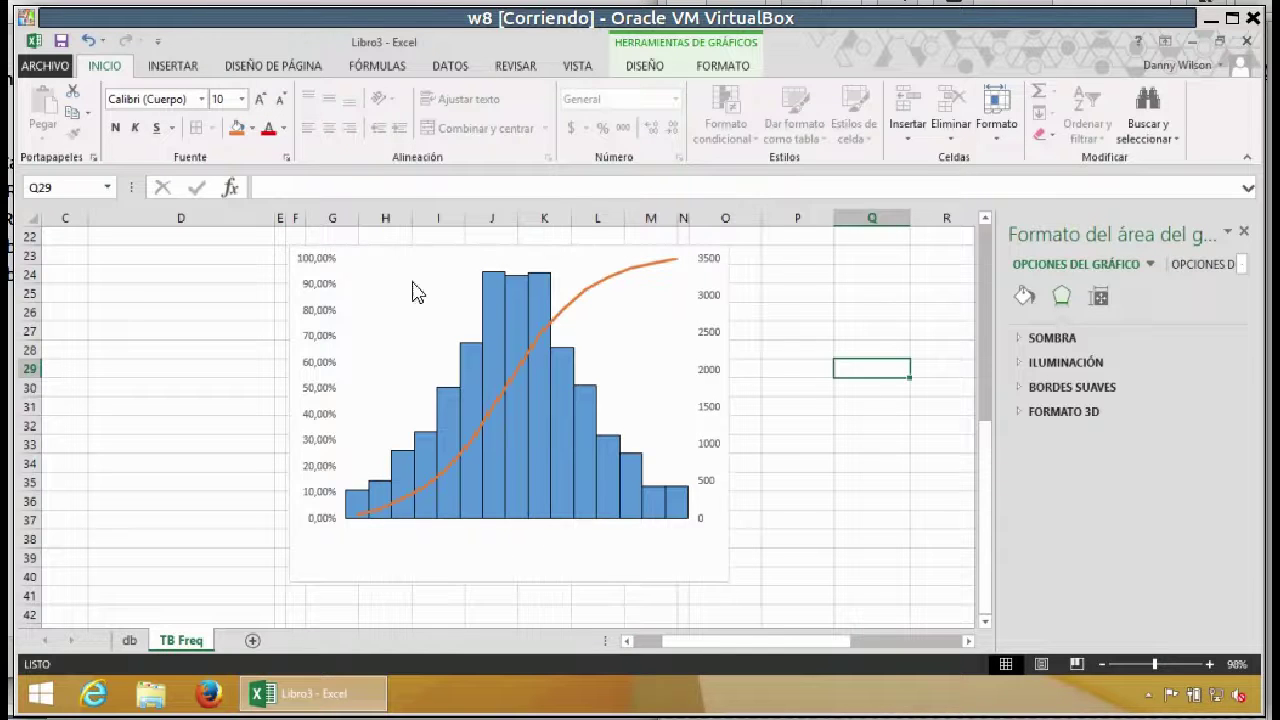
# Step: Add the primary horizontal axis title "Variable medida con sus unidades" and move it down into the blank band below the plot
pyautogui.click(398, 255)
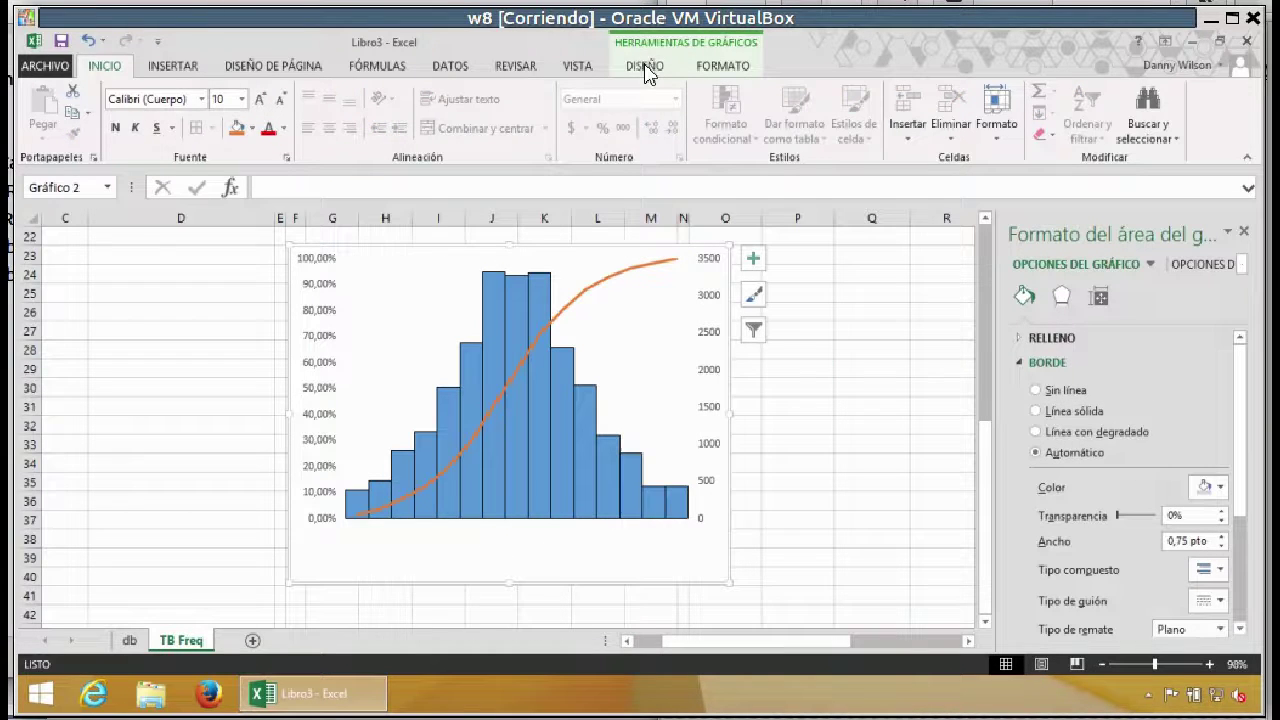
pyautogui.click(643, 68)
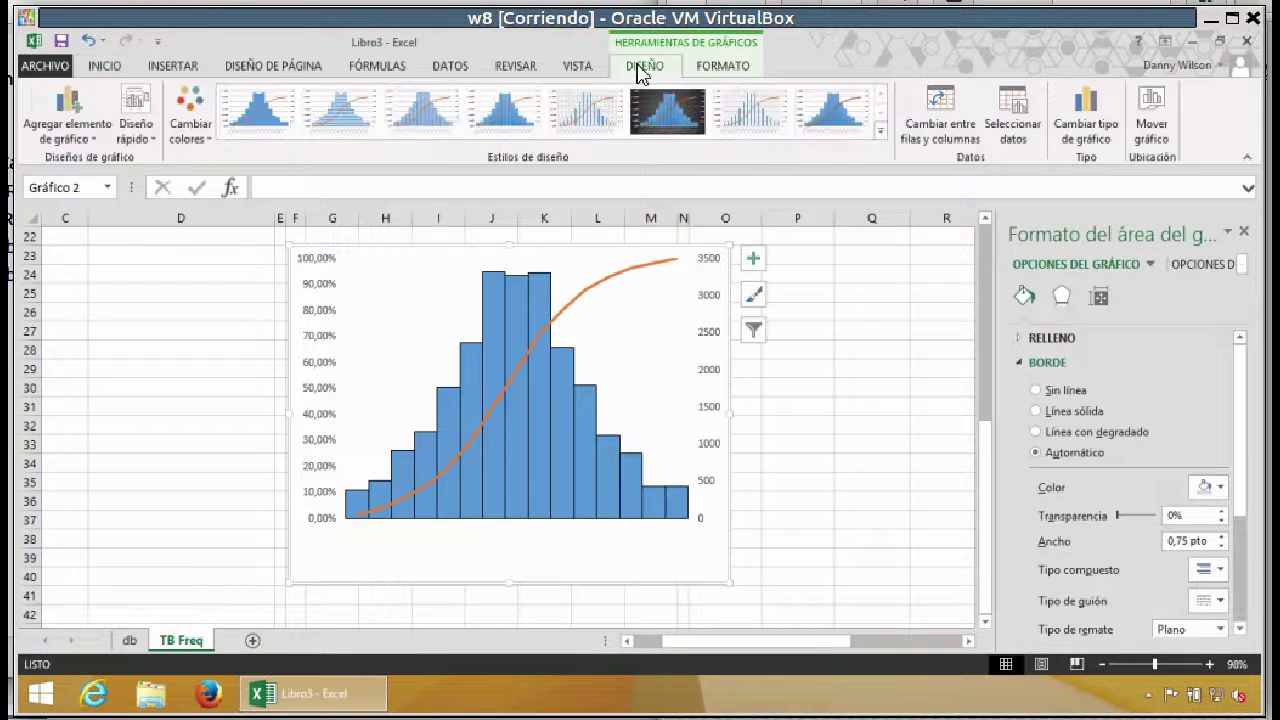
pyautogui.click(97, 140)
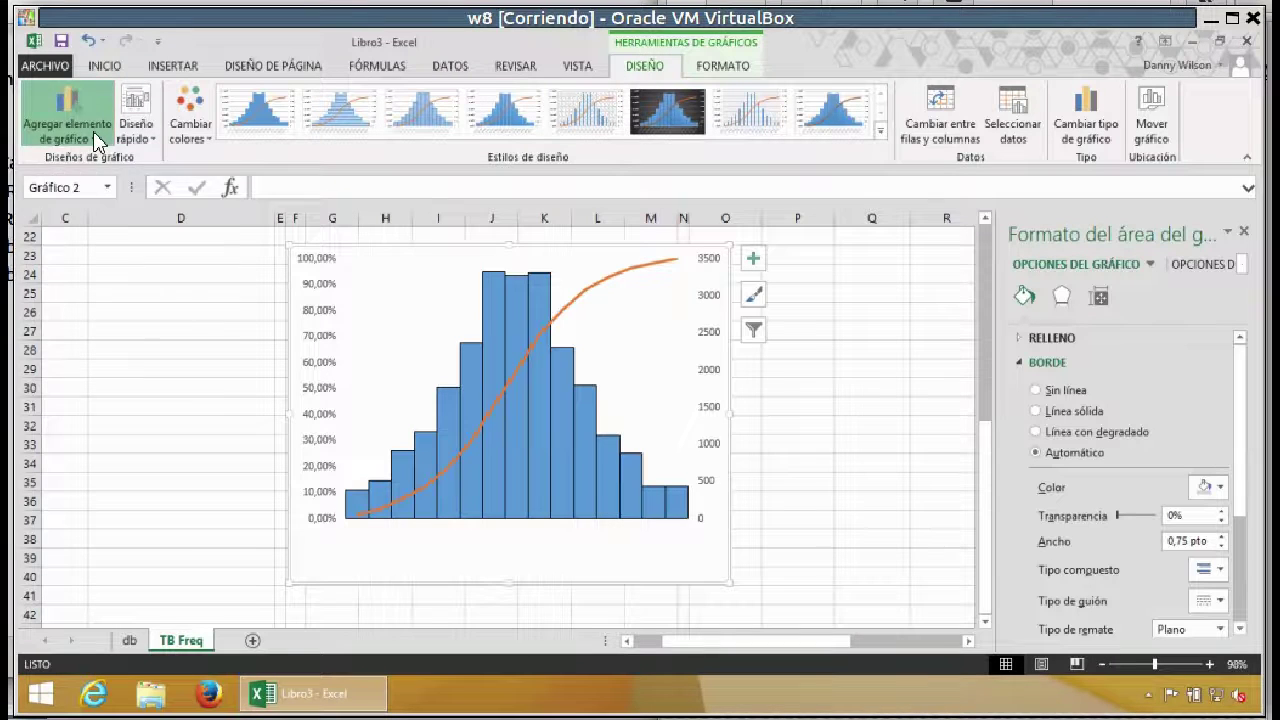
pyautogui.moveTo(64, 176)
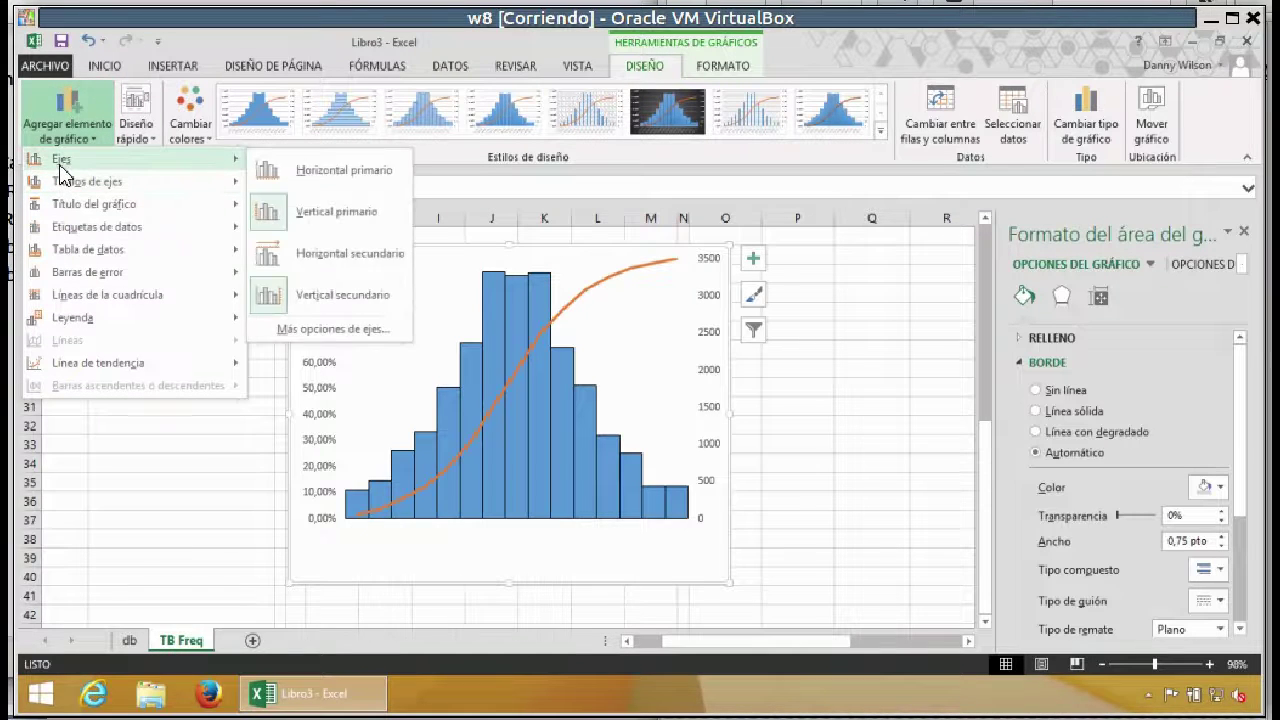
pyautogui.moveTo(78, 233)
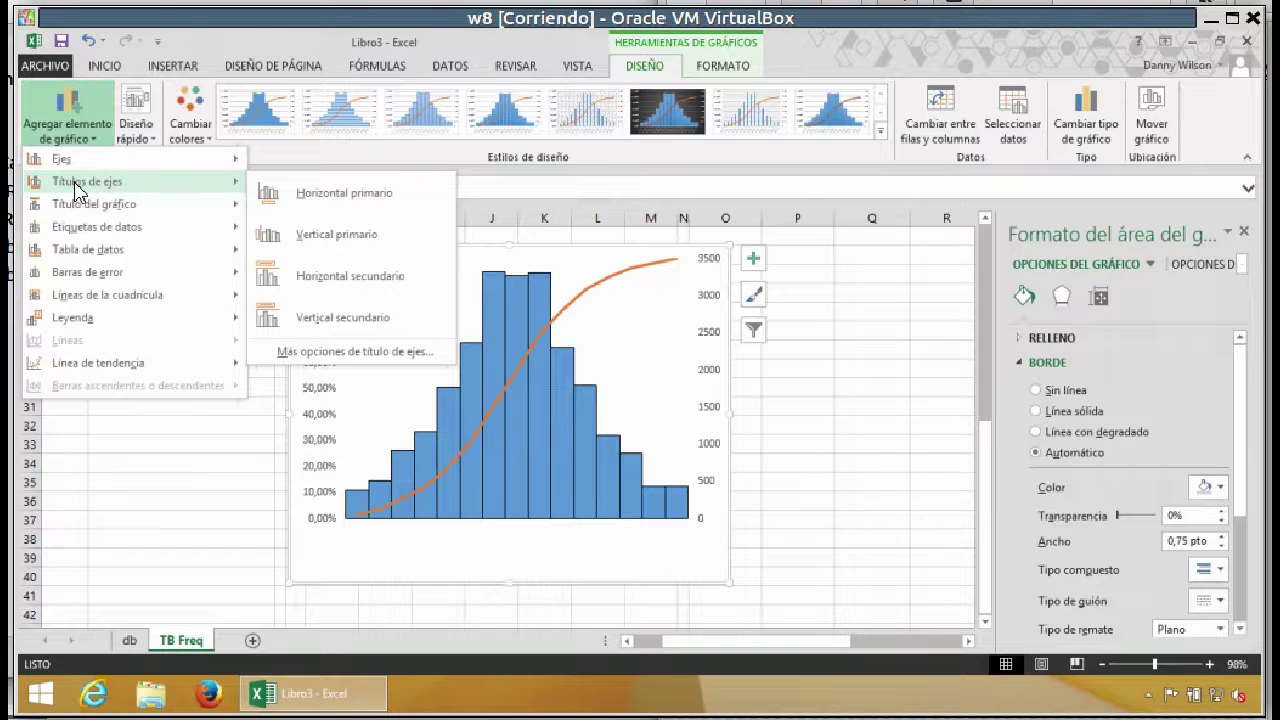
pyautogui.click(290, 203)
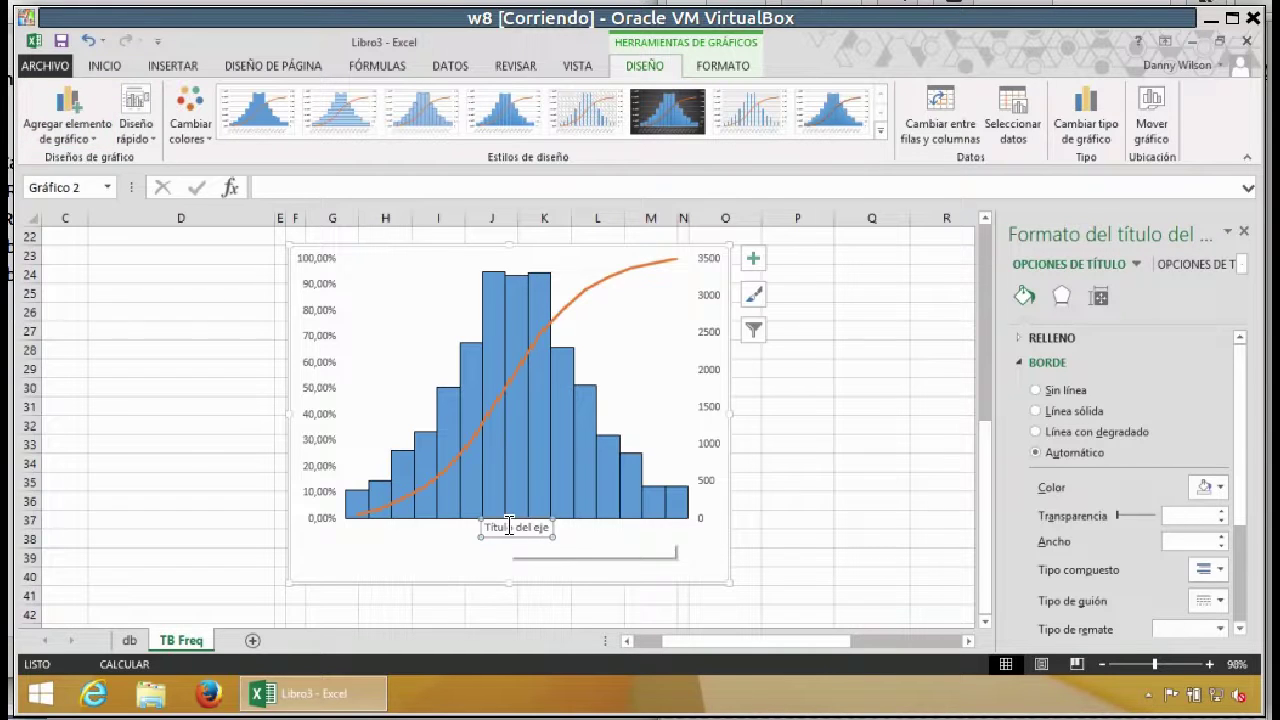
pyautogui.click(369, 193)
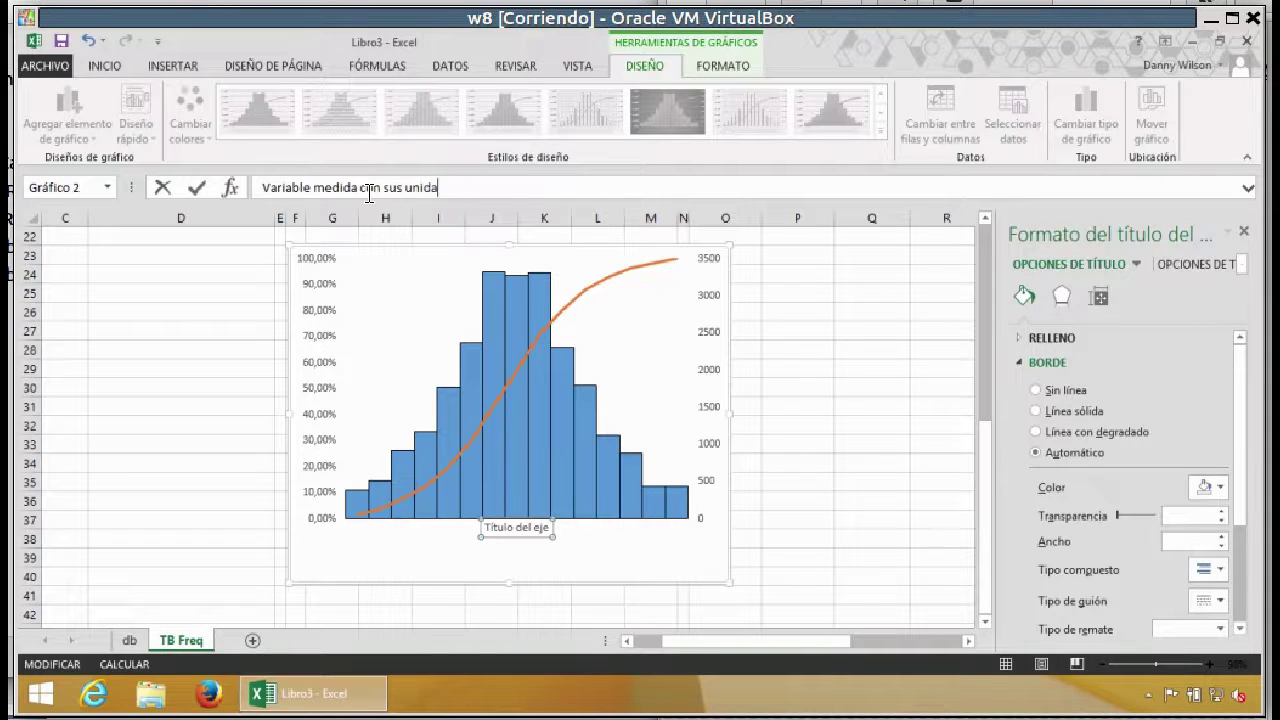
pyautogui.click(197, 188)
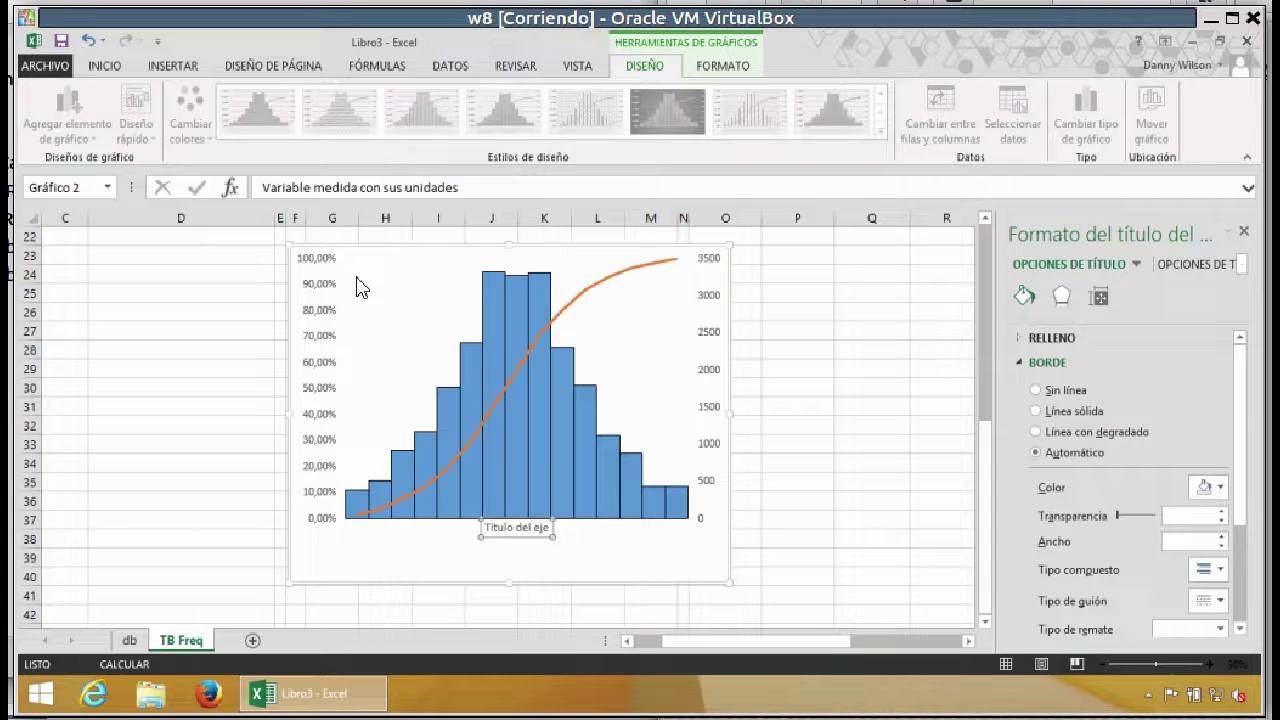
pyautogui.moveTo(516, 534); pyautogui.dragTo(516, 570)
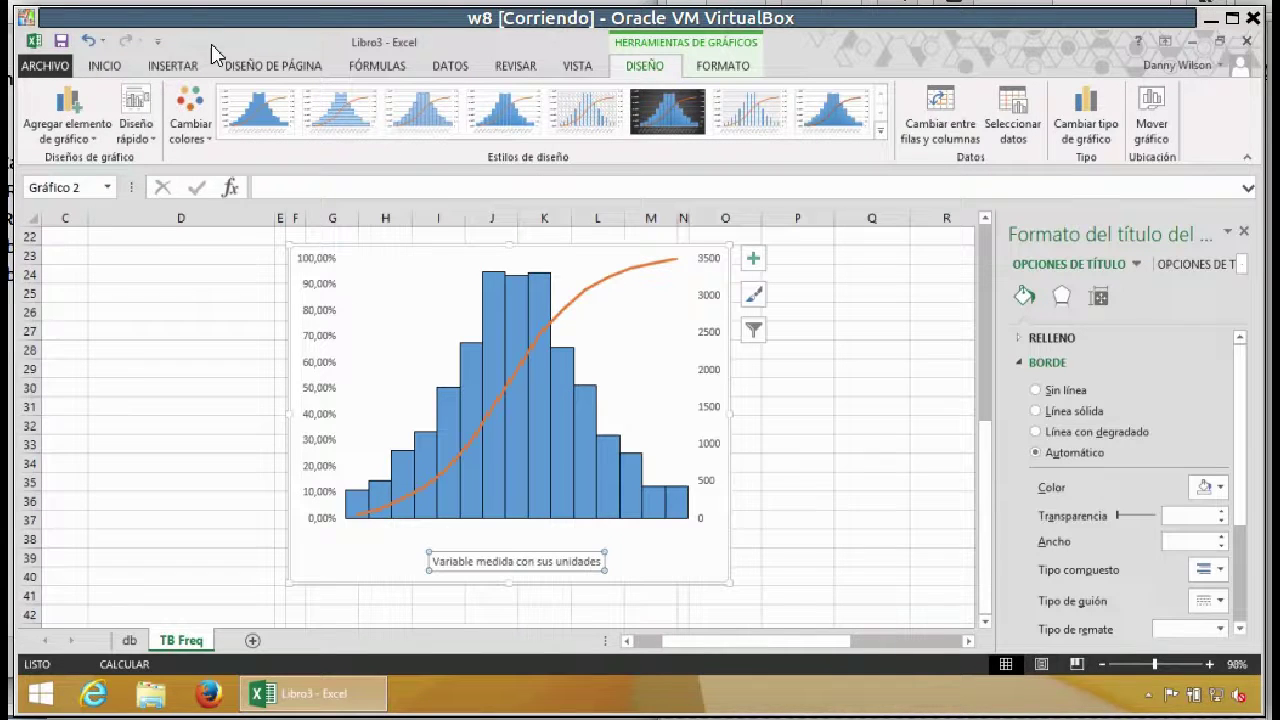
# Step: Add the primary vertical axis title "Frecuencia Absoluta" and narrow the plot area so the title clears the axis numbers
pyautogui.click(137, 130)
pyautogui.click(72, 133)
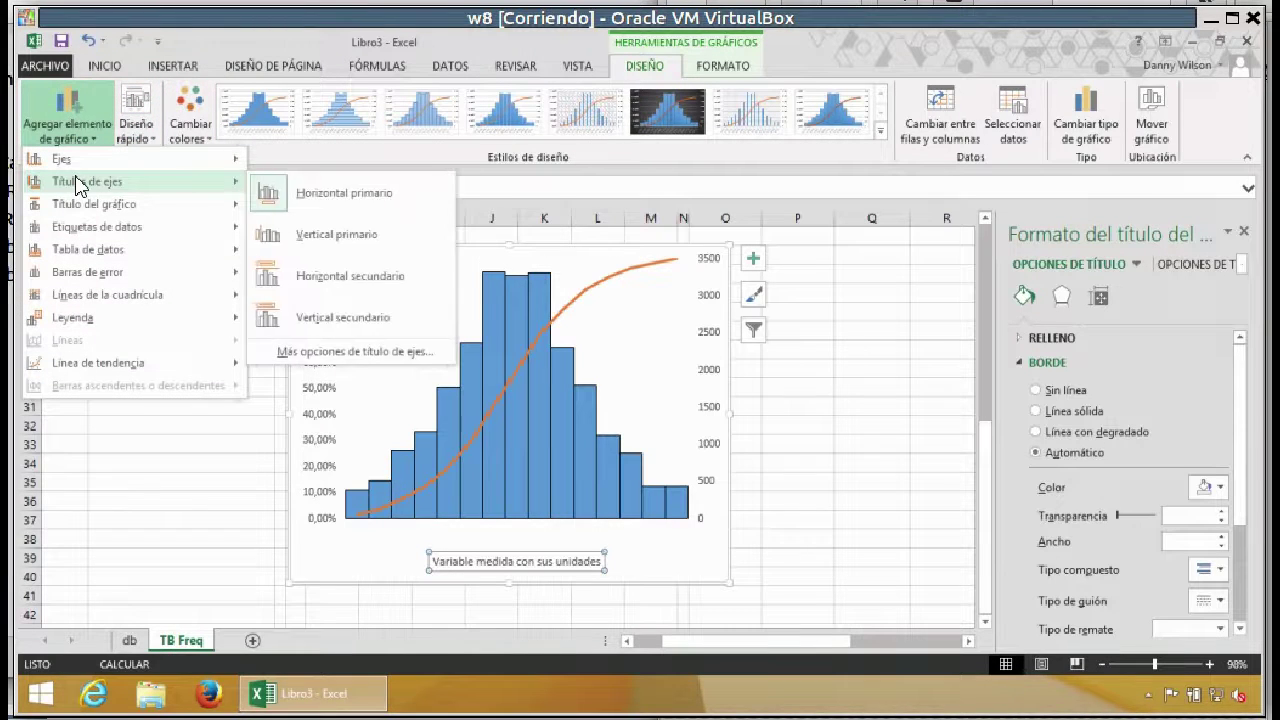
pyautogui.click(270, 243)
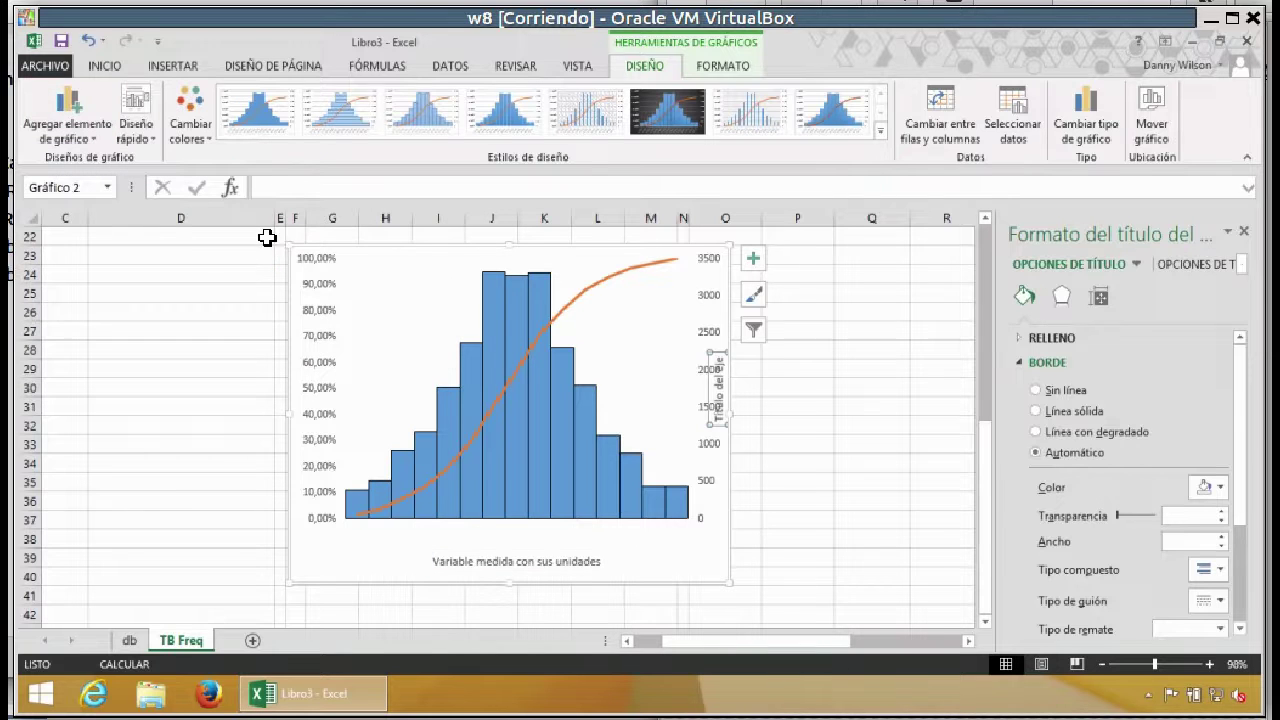
pyautogui.click(346, 188)
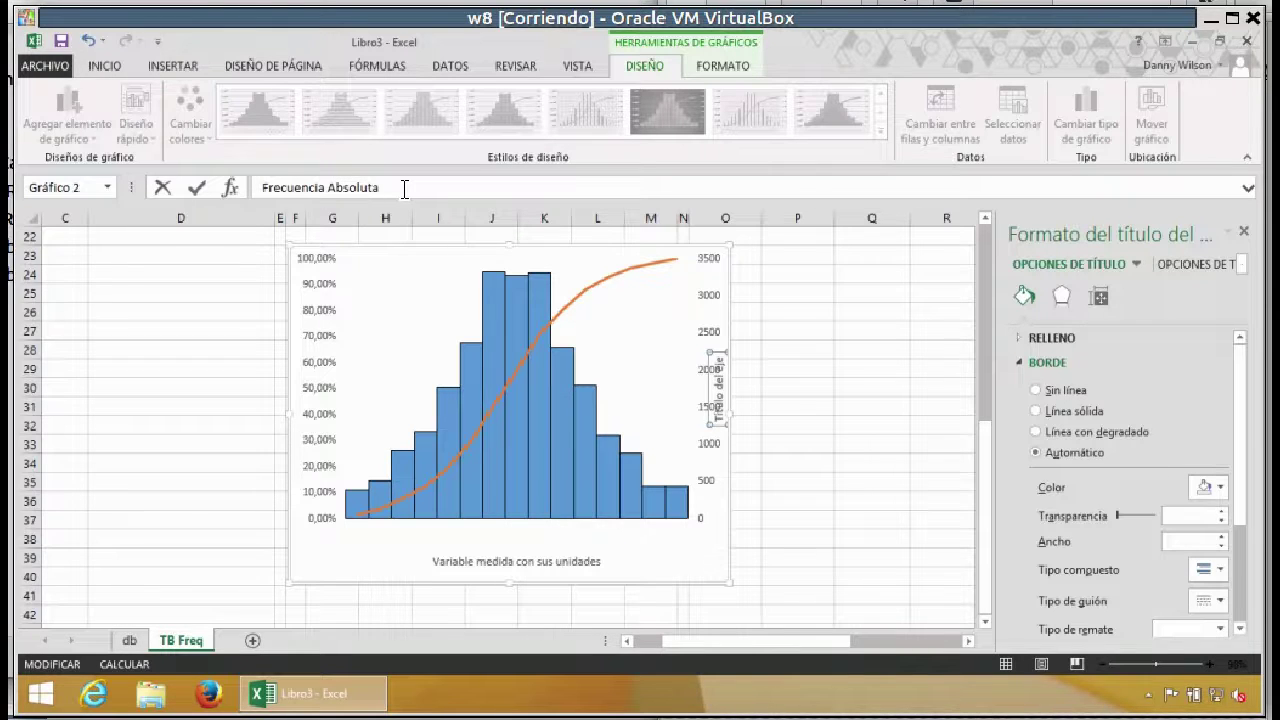
pyautogui.click(197, 187)
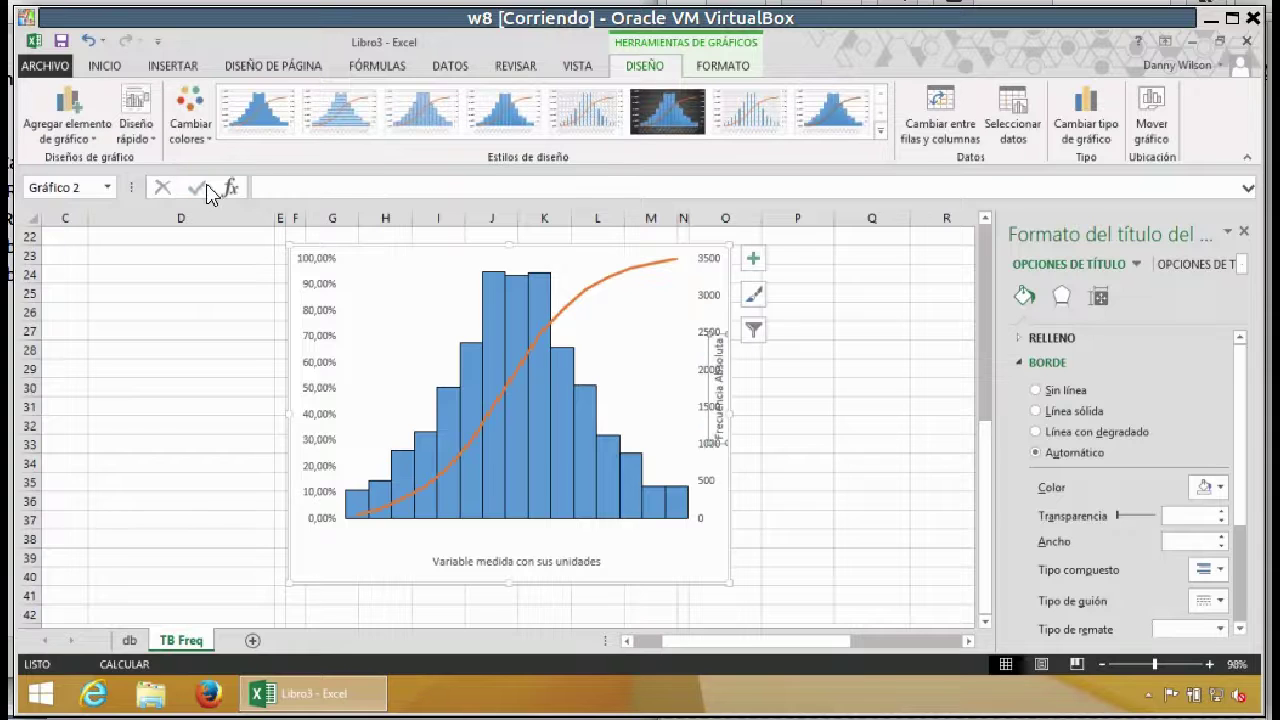
pyautogui.click(600, 358)
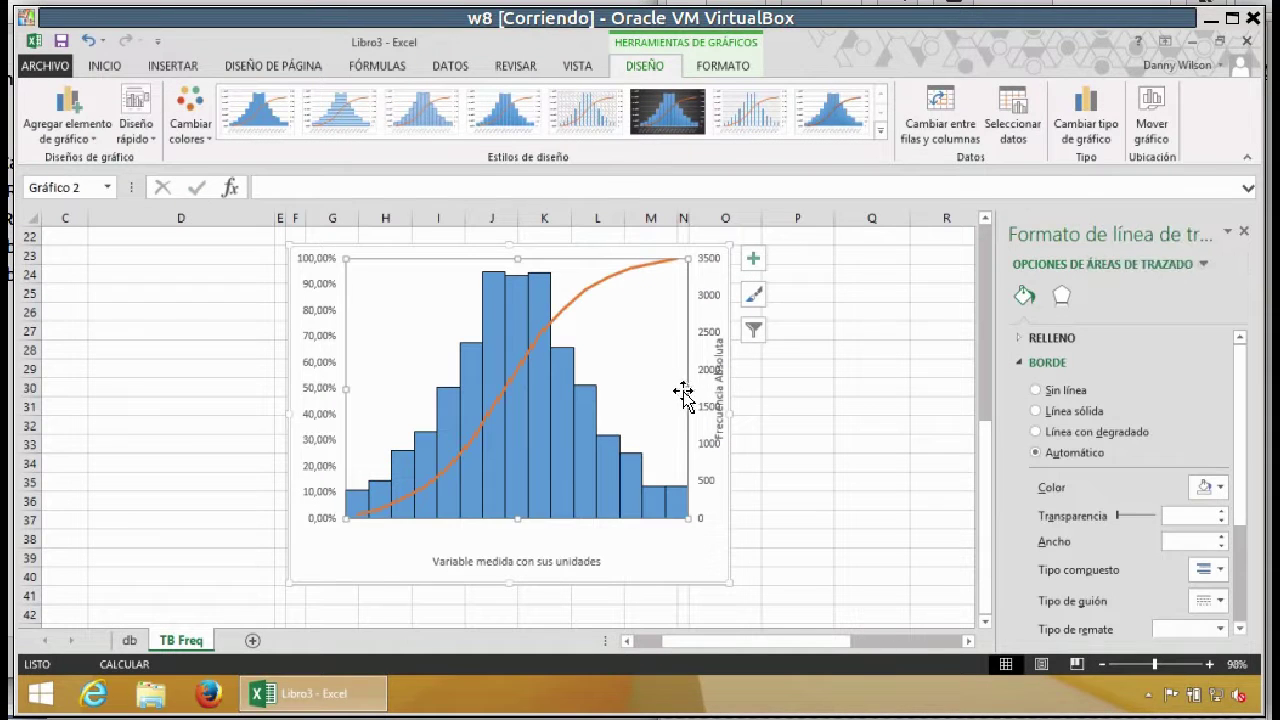
pyautogui.moveTo(686, 390); pyautogui.dragTo(670, 390)
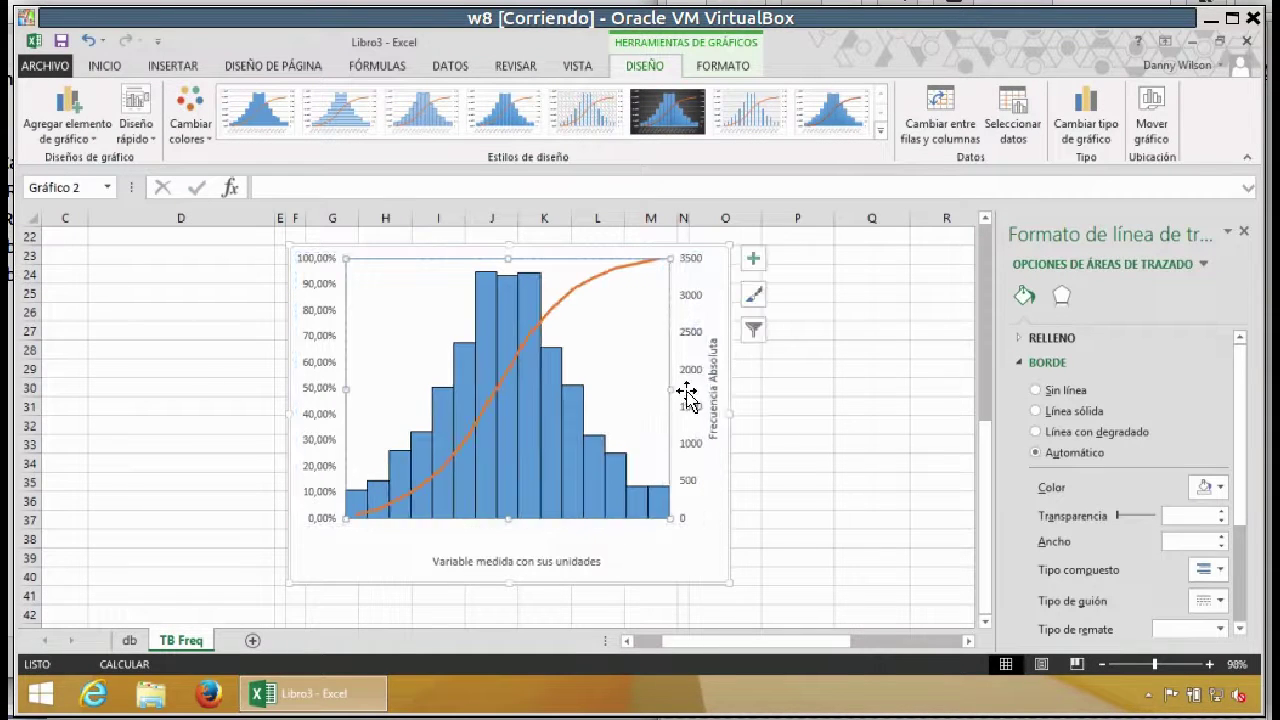
# Step: Look through the border, effects and alignment options of the "Frecuencia Absoluta" axis title without changing them, and deselect the chart
pyautogui.click(714, 376)
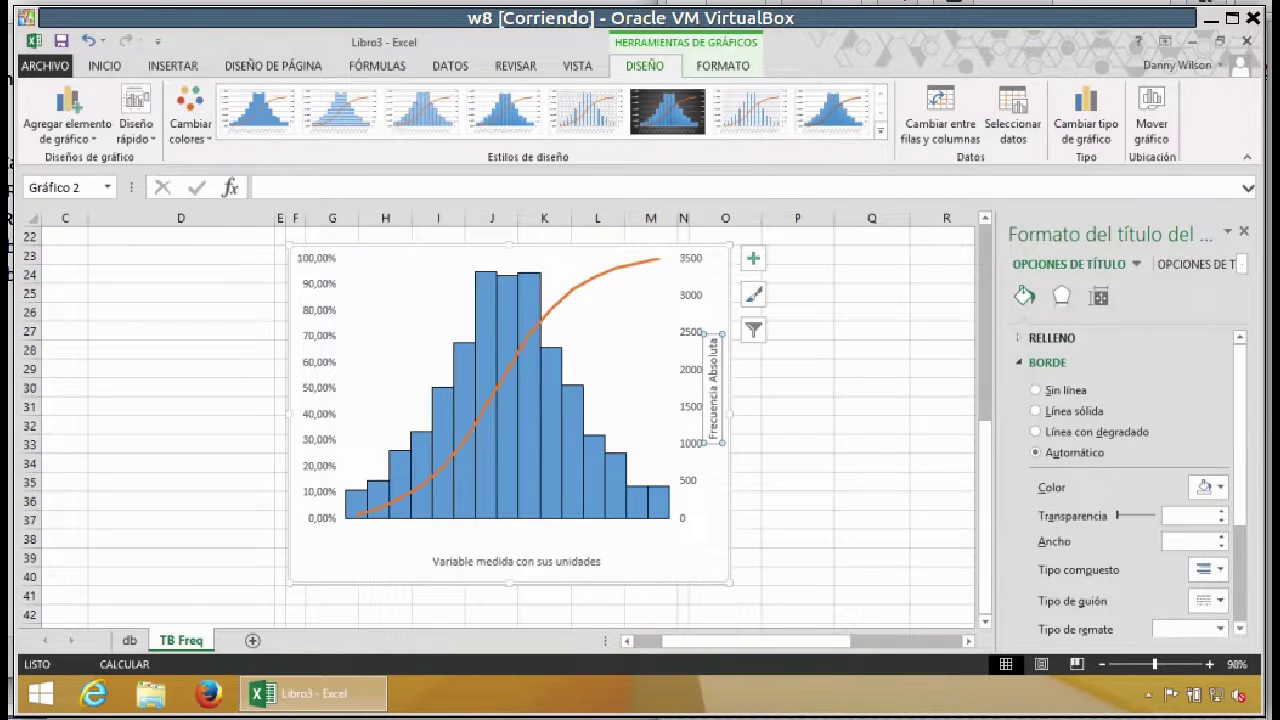
pyautogui.scroll(-3, 1248, 430)
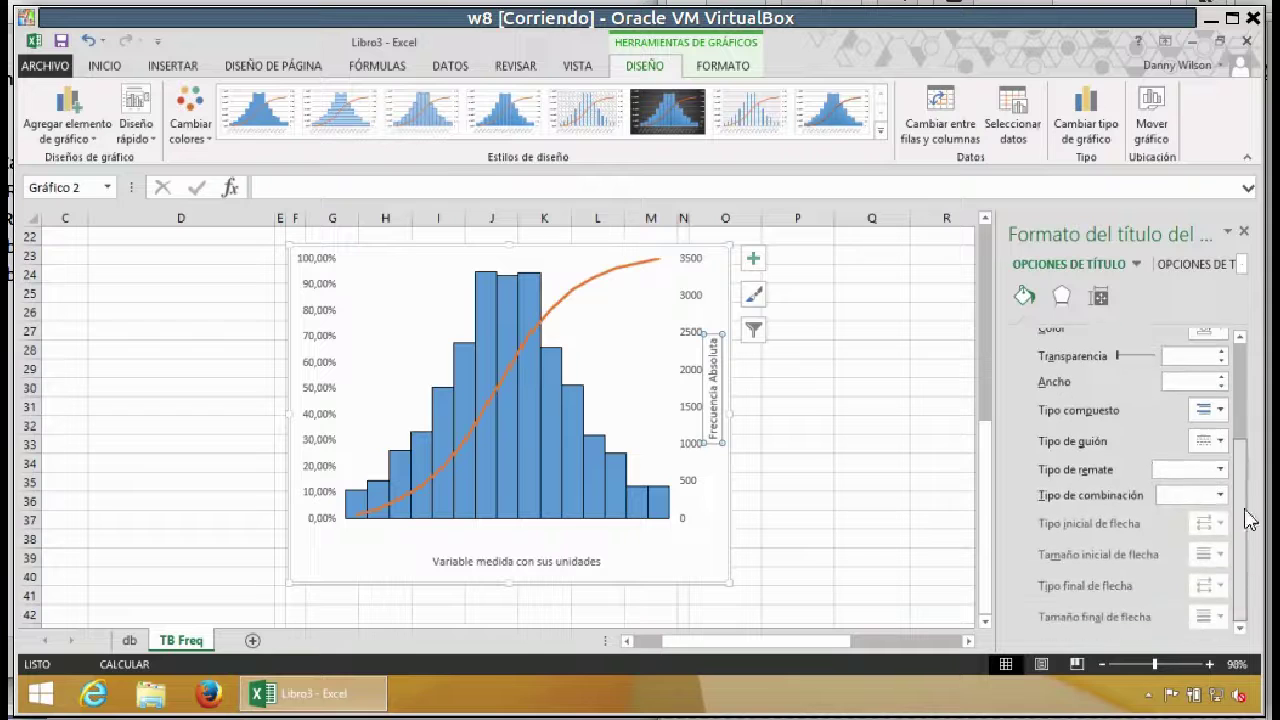
pyautogui.scroll(3, 1210, 450)
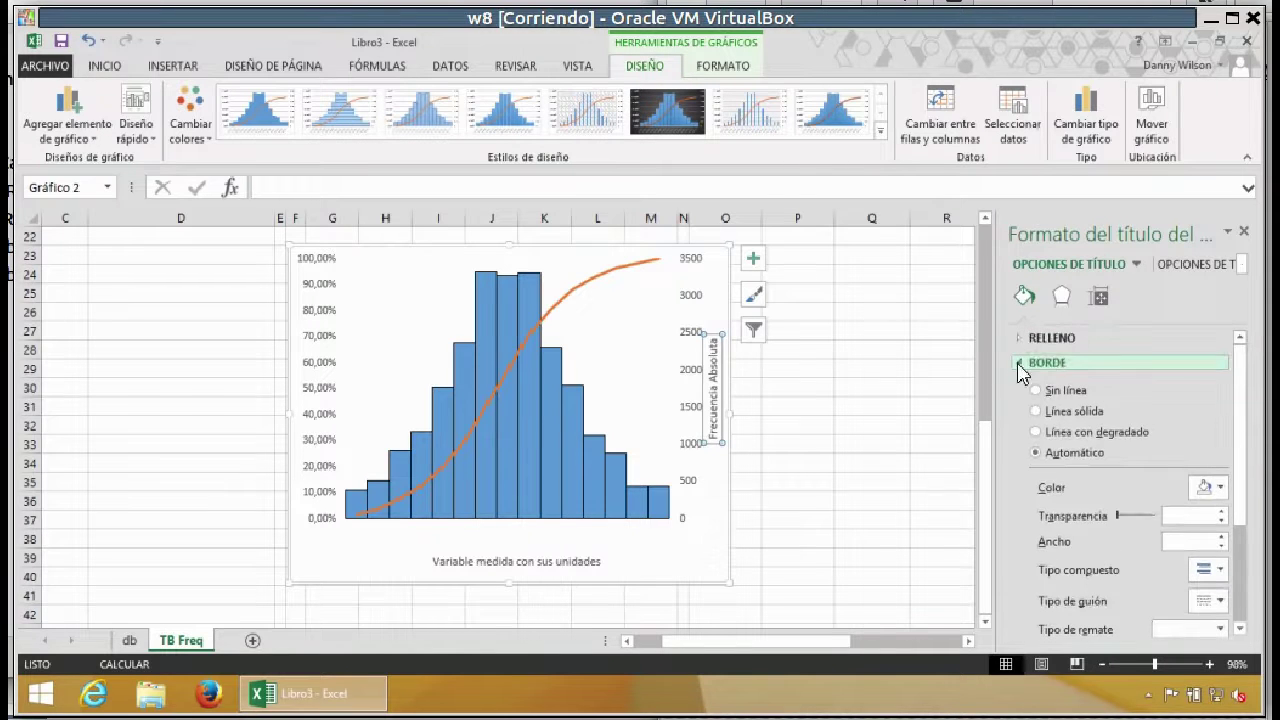
pyautogui.click(1025, 363)
pyautogui.click(1064, 298)
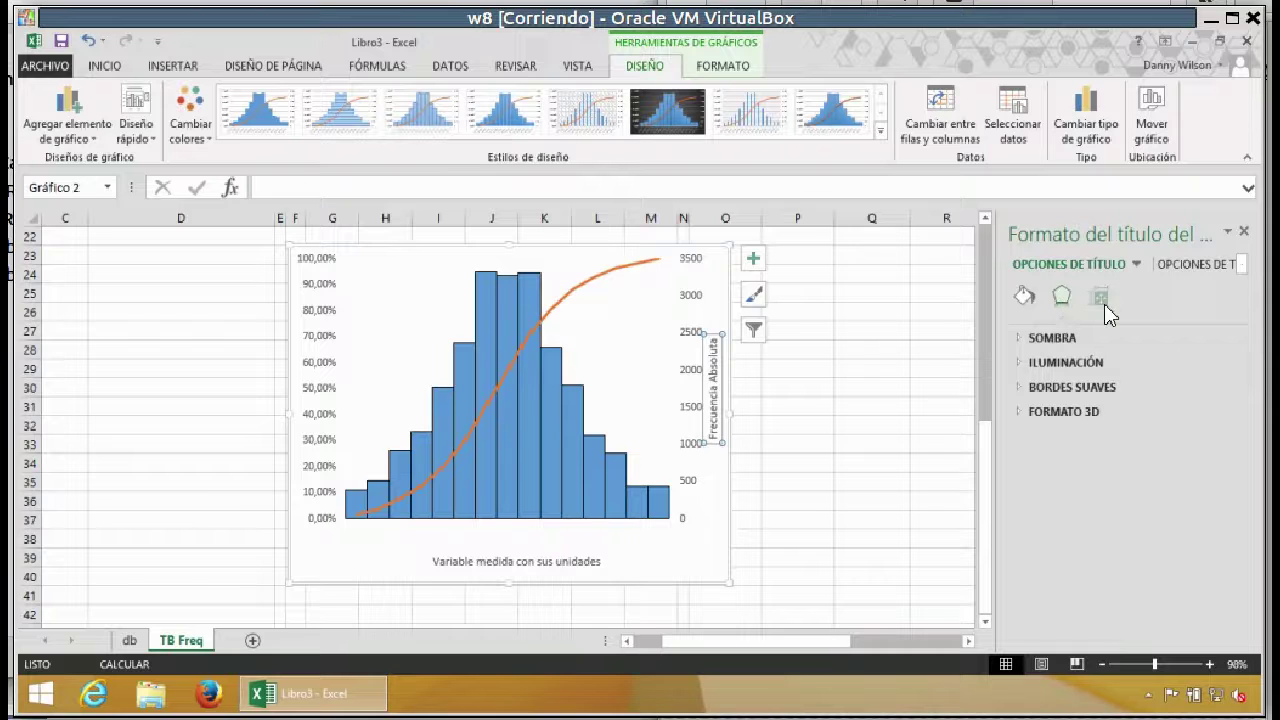
pyautogui.click(1100, 300)
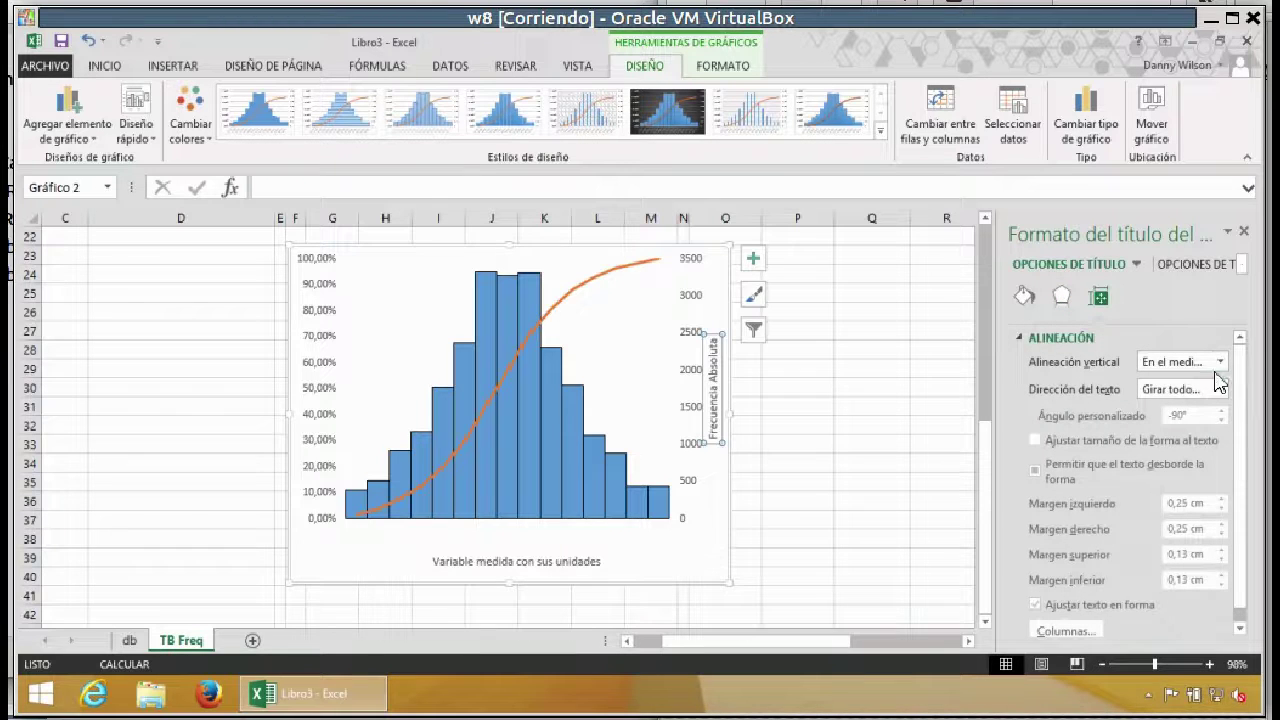
pyautogui.moveTo(1245, 356); pyautogui.dragTo(1245, 430)
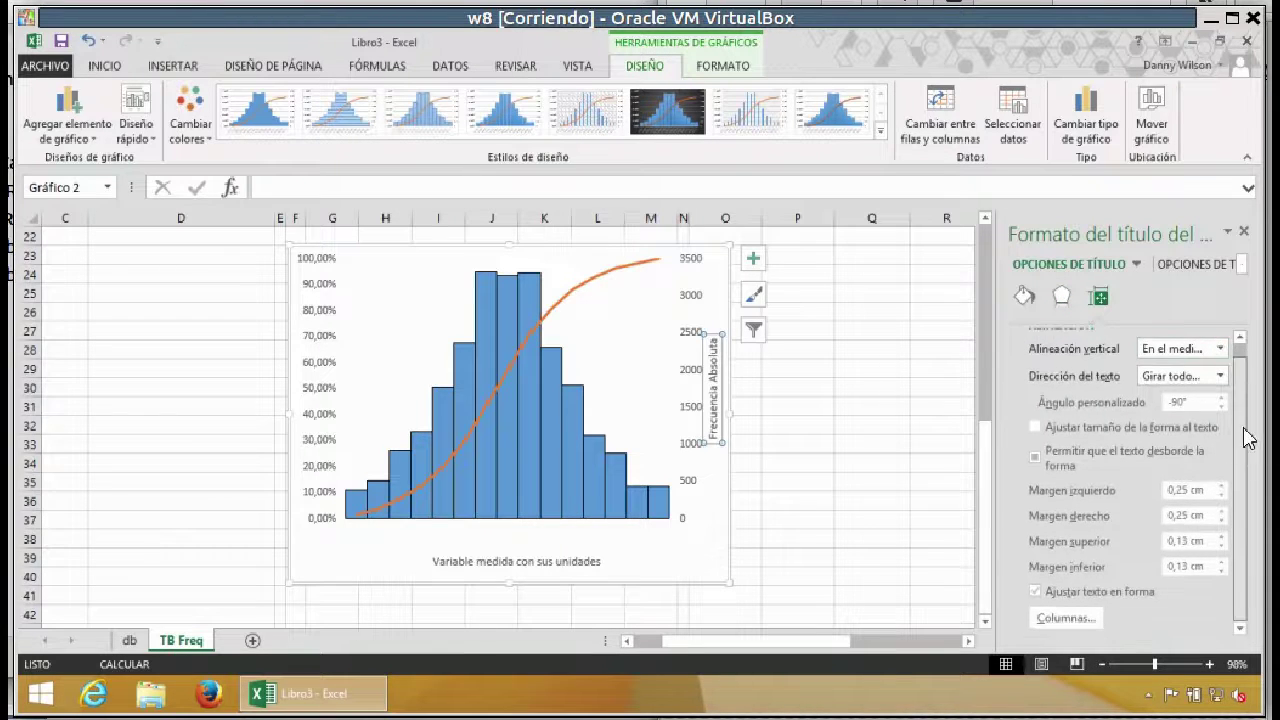
pyautogui.click(865, 386)
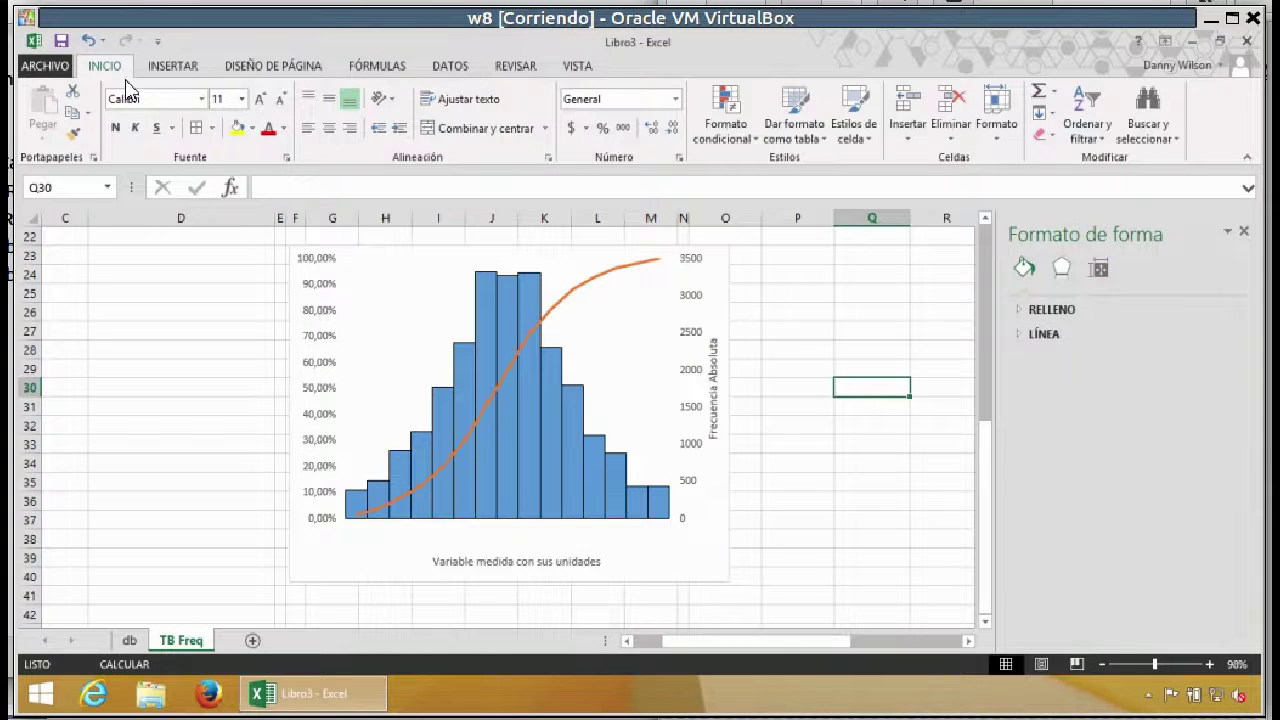
# Step: Add the secondary vertical axis title "Frecuencia Relativa Acumulada" and narrow the plot area so the title clears the percentage labels
pyautogui.click(442, 257)
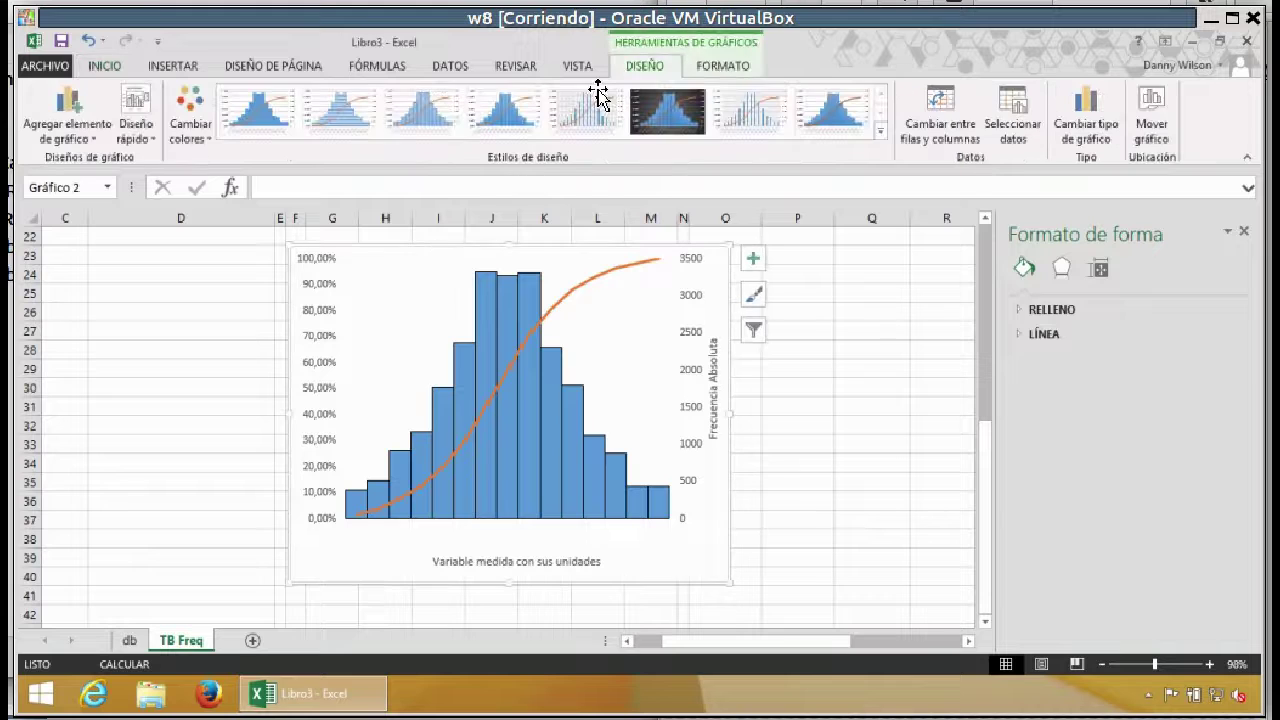
pyautogui.click(67, 115)
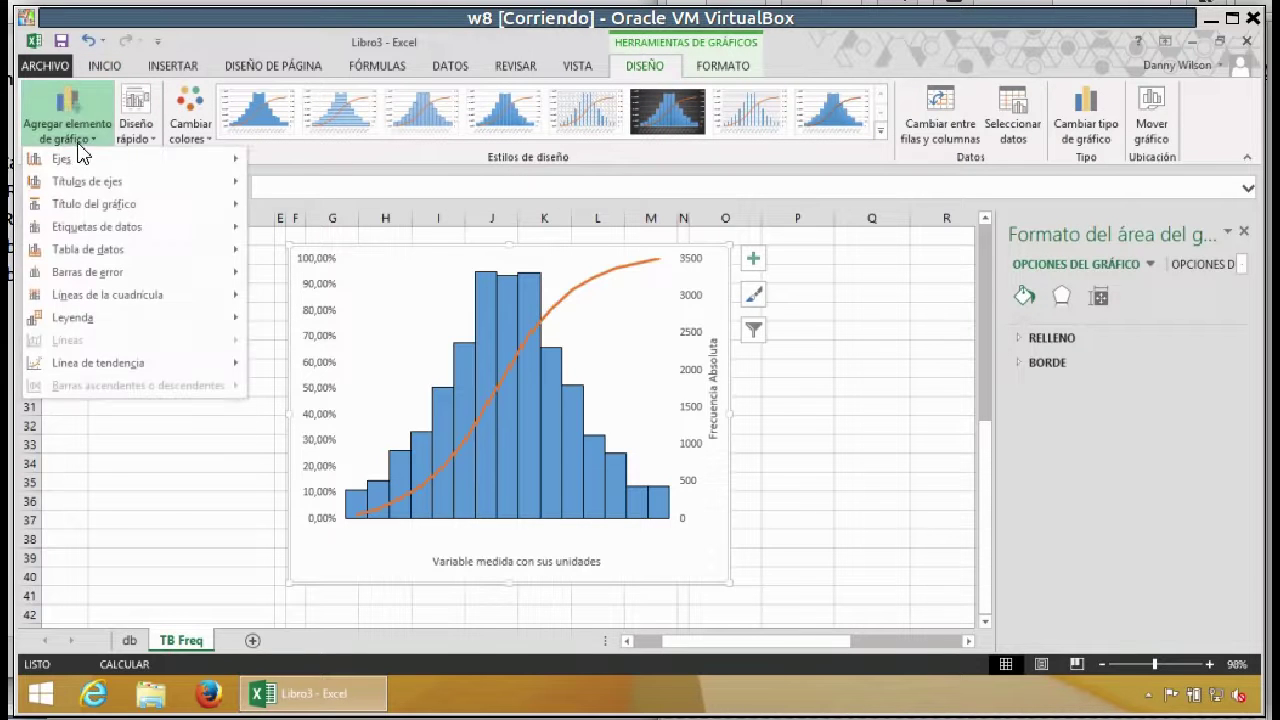
pyautogui.moveTo(100, 207)
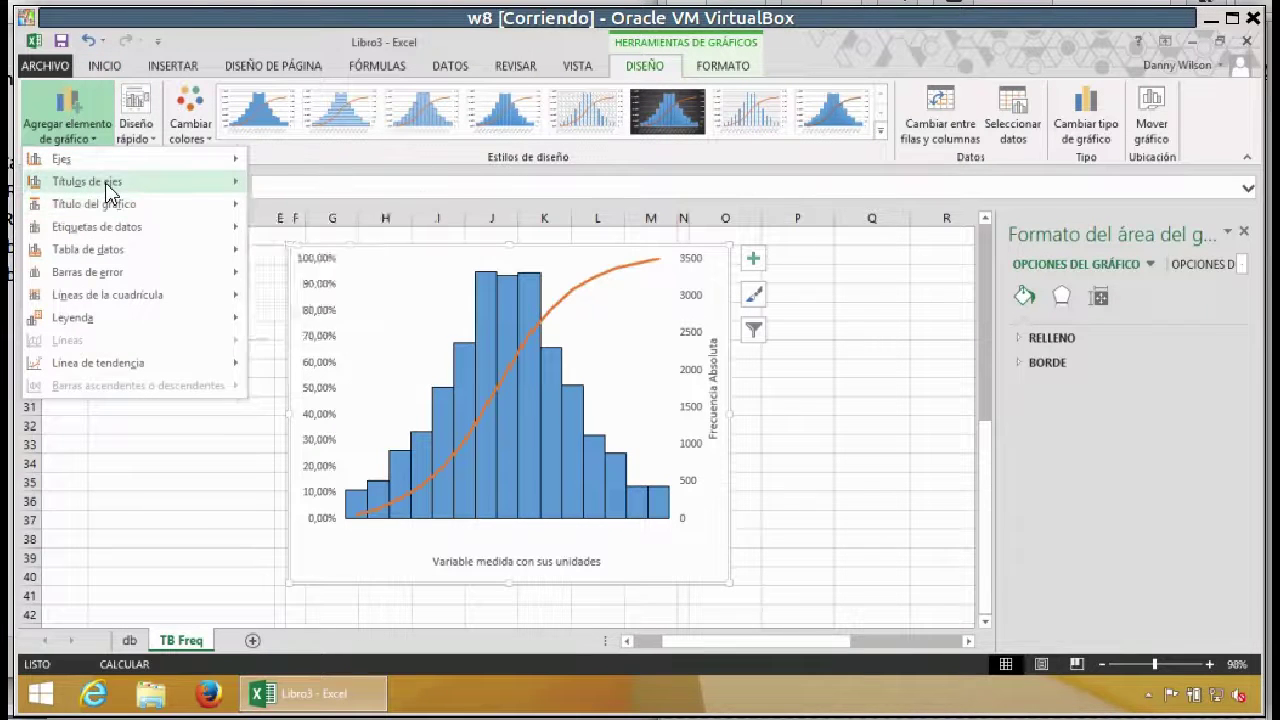
pyautogui.moveTo(110, 184)
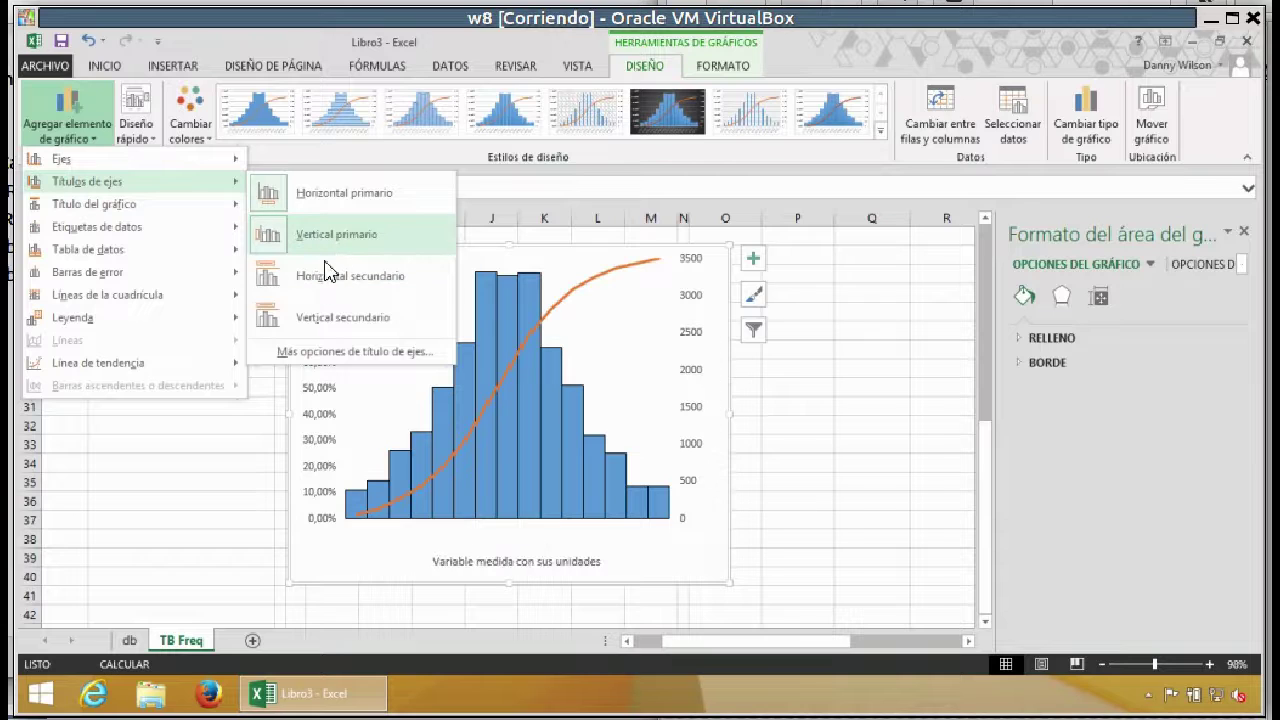
pyautogui.click(327, 322)
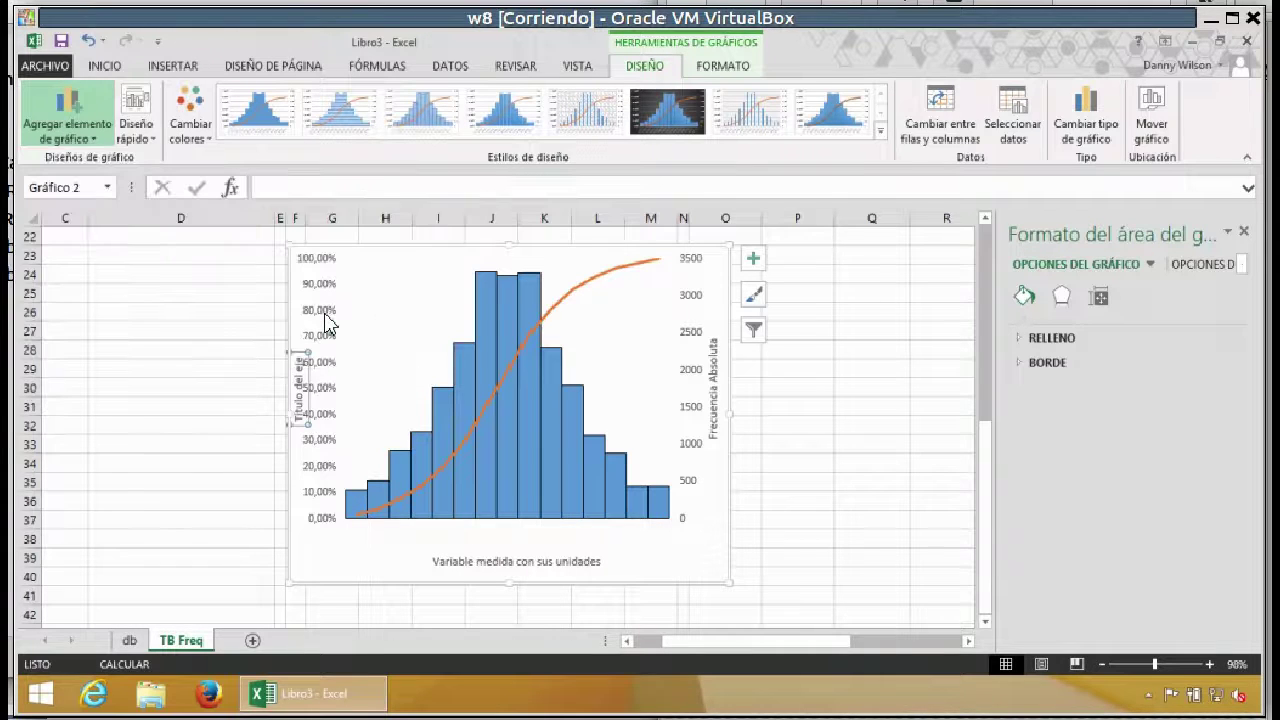
pyautogui.click(337, 185)
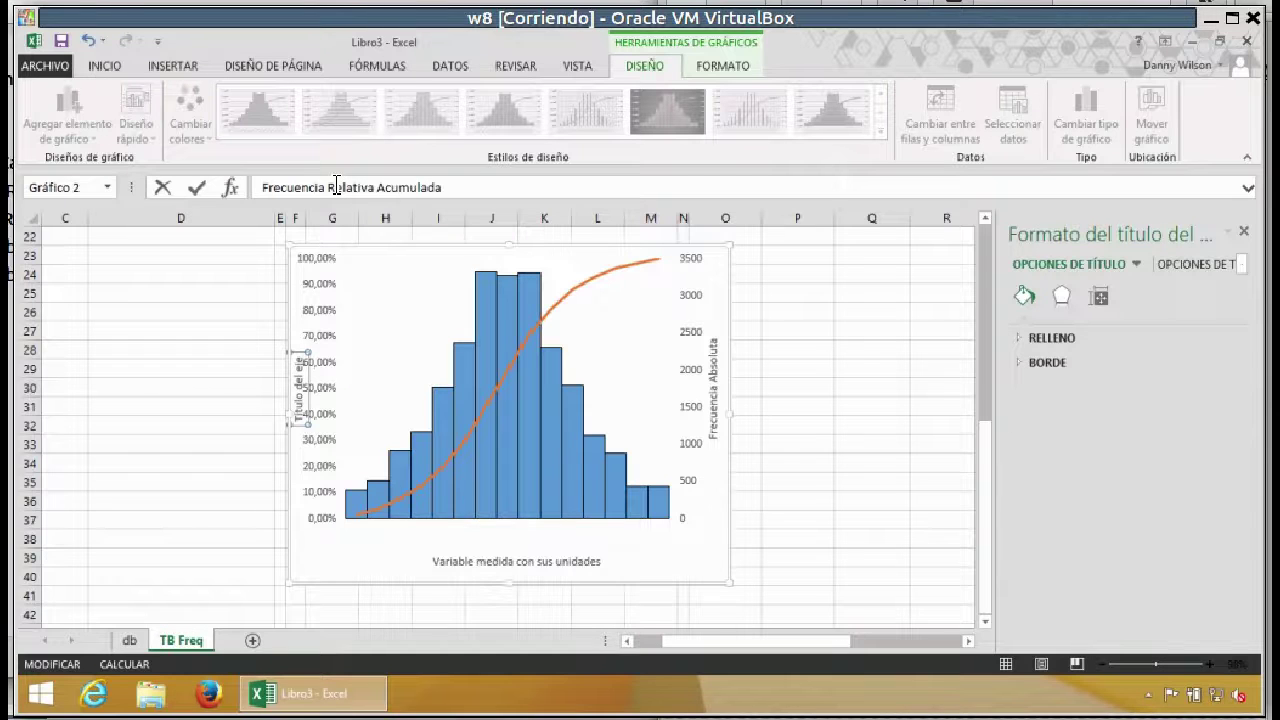
pyautogui.click(199, 195)
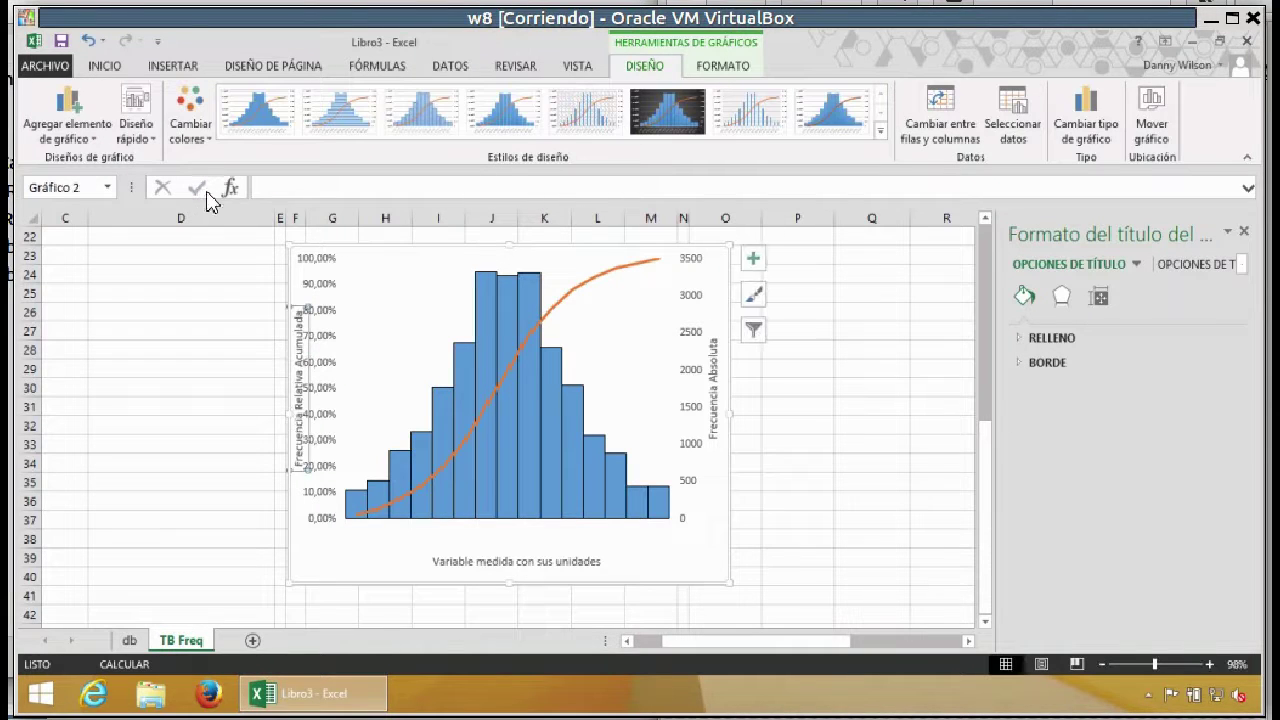
pyautogui.click(380, 349)
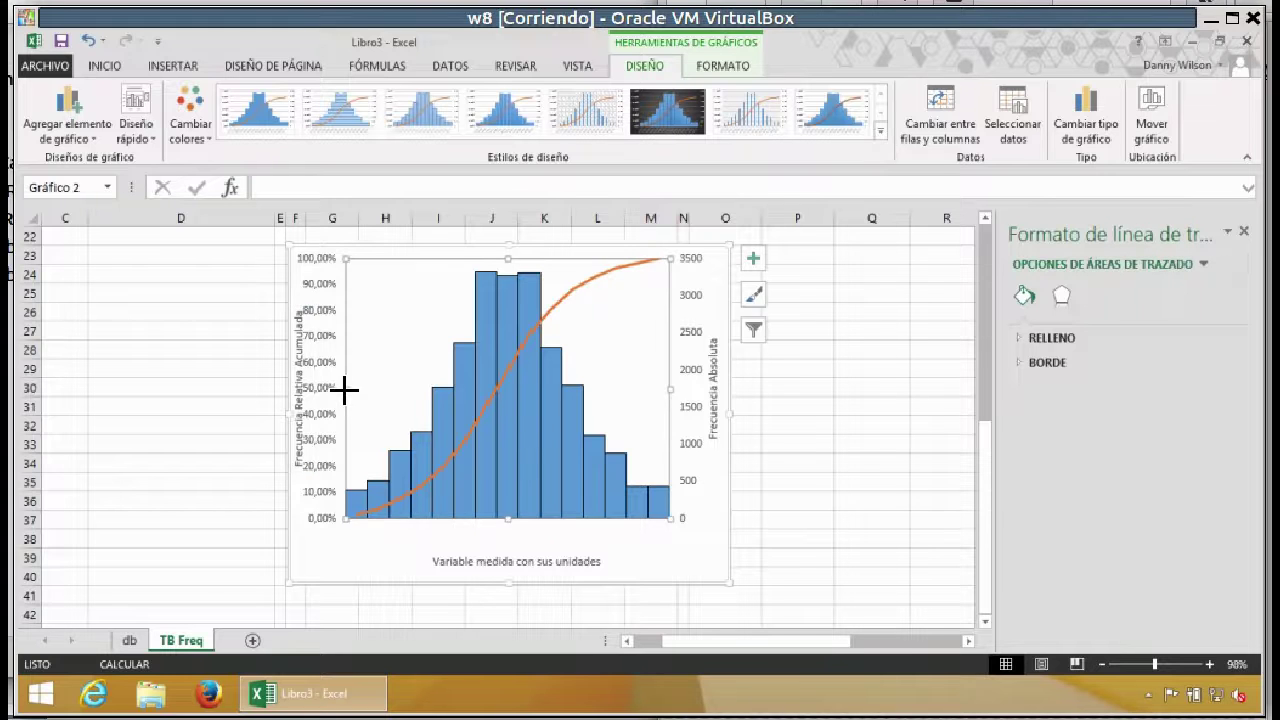
# Step: Format the numbers of the cumulative relative frequency axis as Porcentaje with 0 decimal places
pyautogui.click(342, 380)
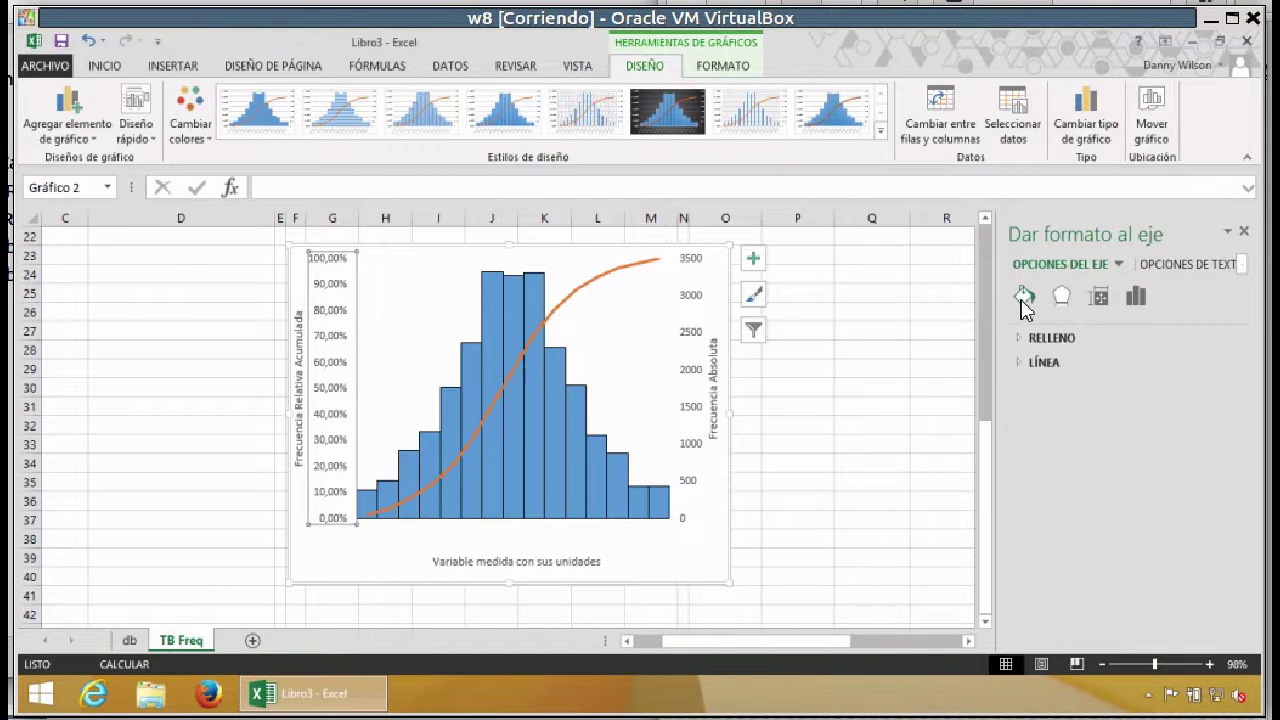
pyautogui.click(1064, 298)
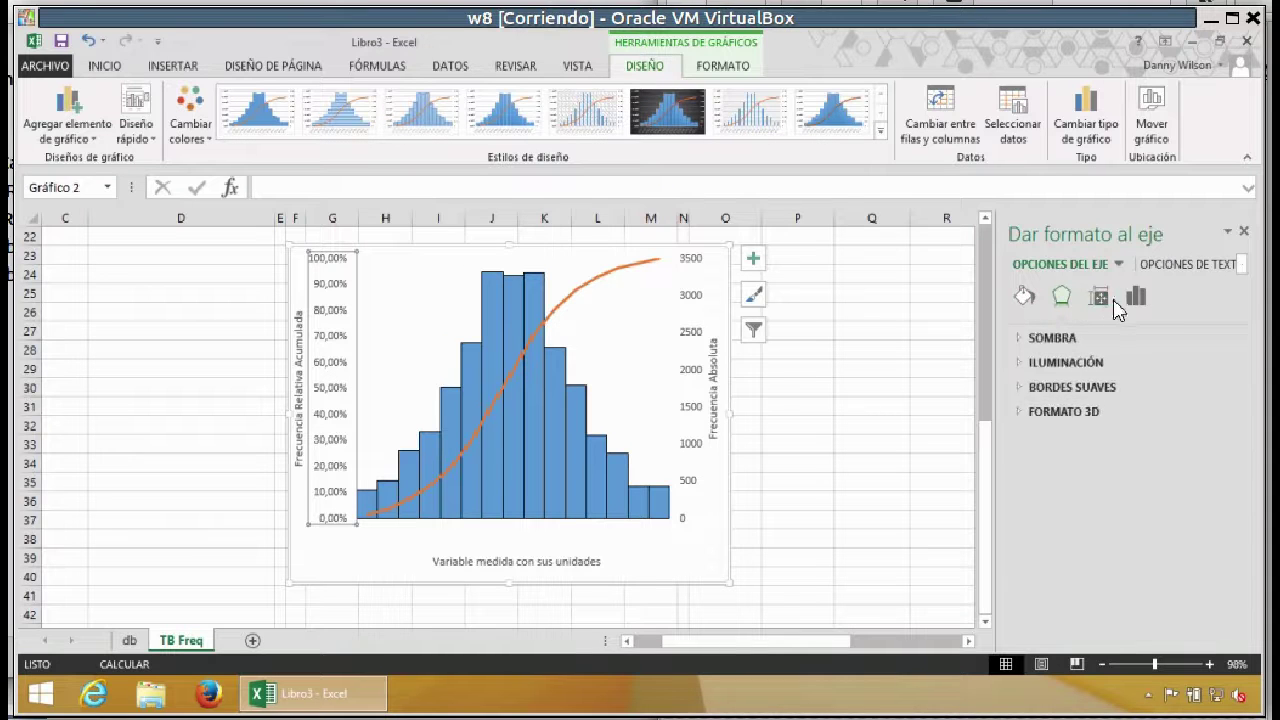
pyautogui.click(1101, 296)
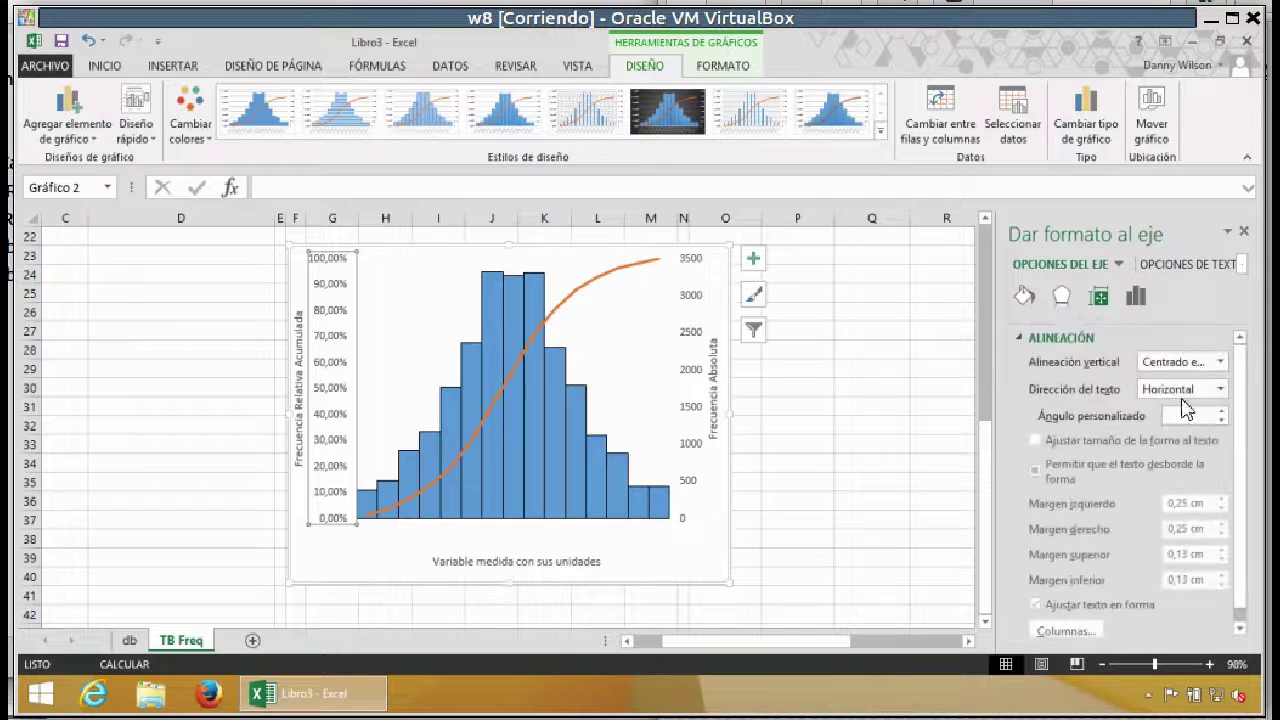
pyautogui.click(1136, 300)
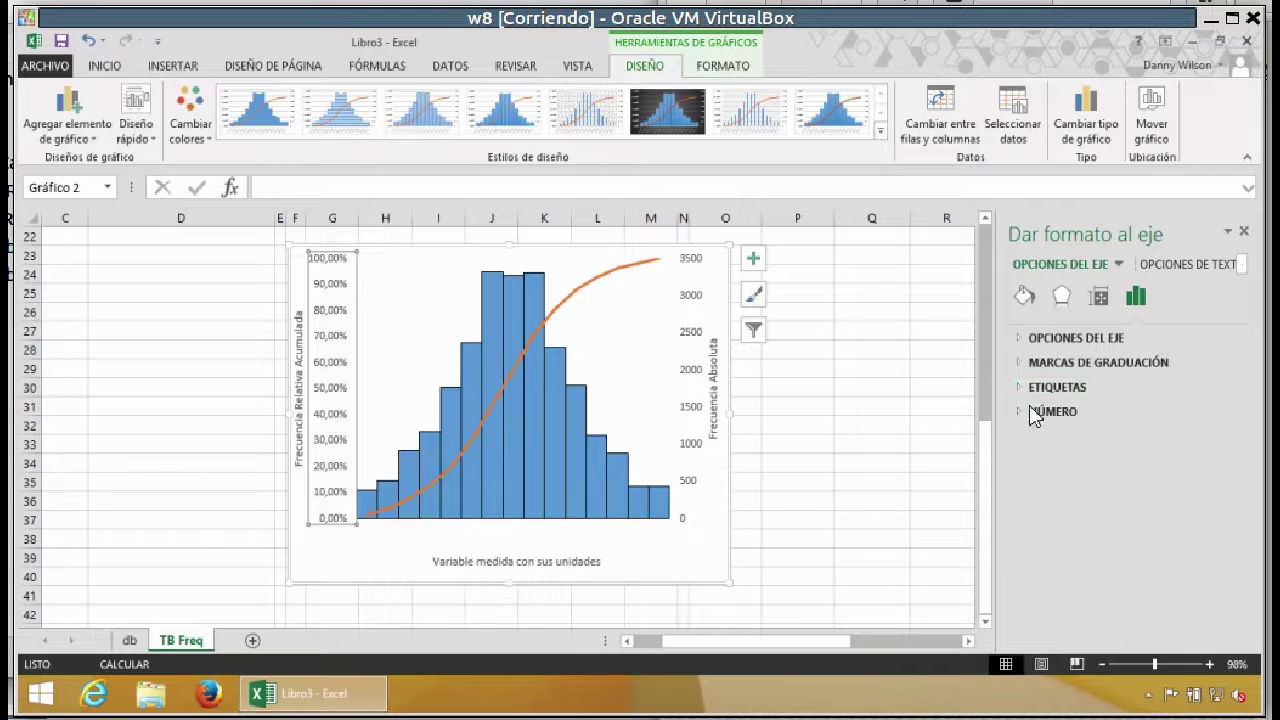
pyautogui.click(1018, 412)
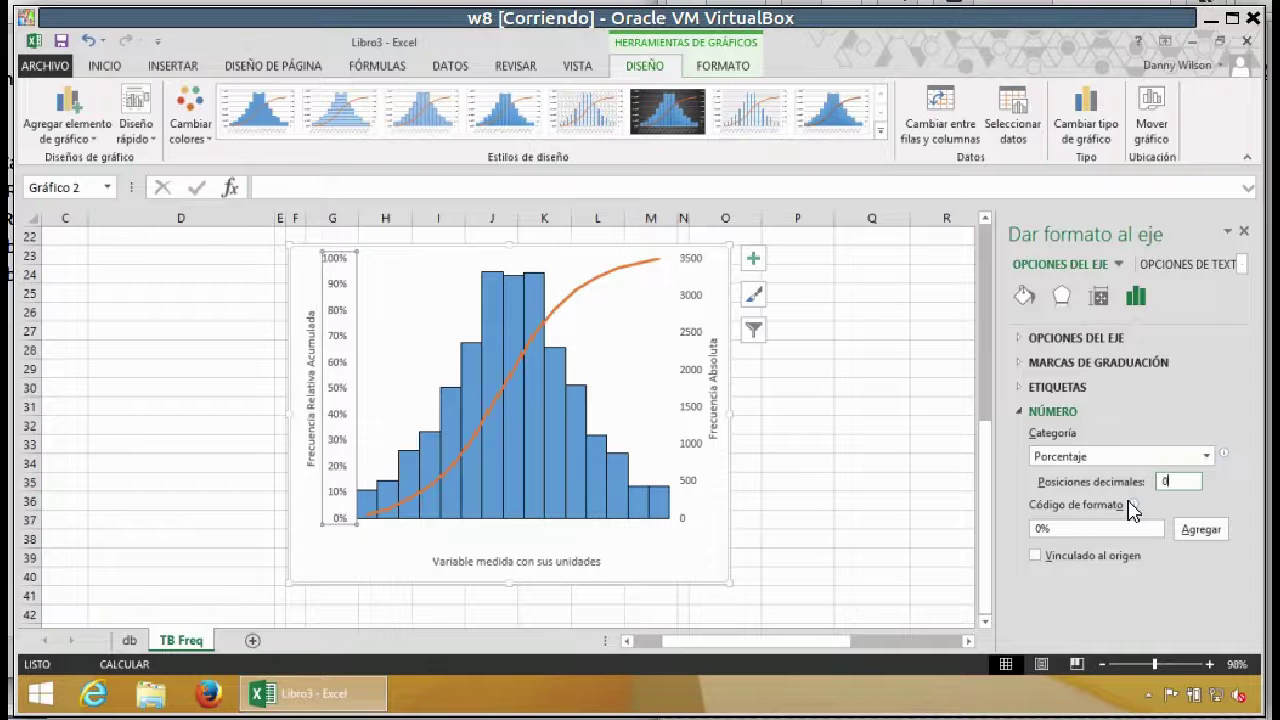
# Step: Widen the plot area slightly on the percentage axis side and deselect the chart
pyautogui.click(366, 380)
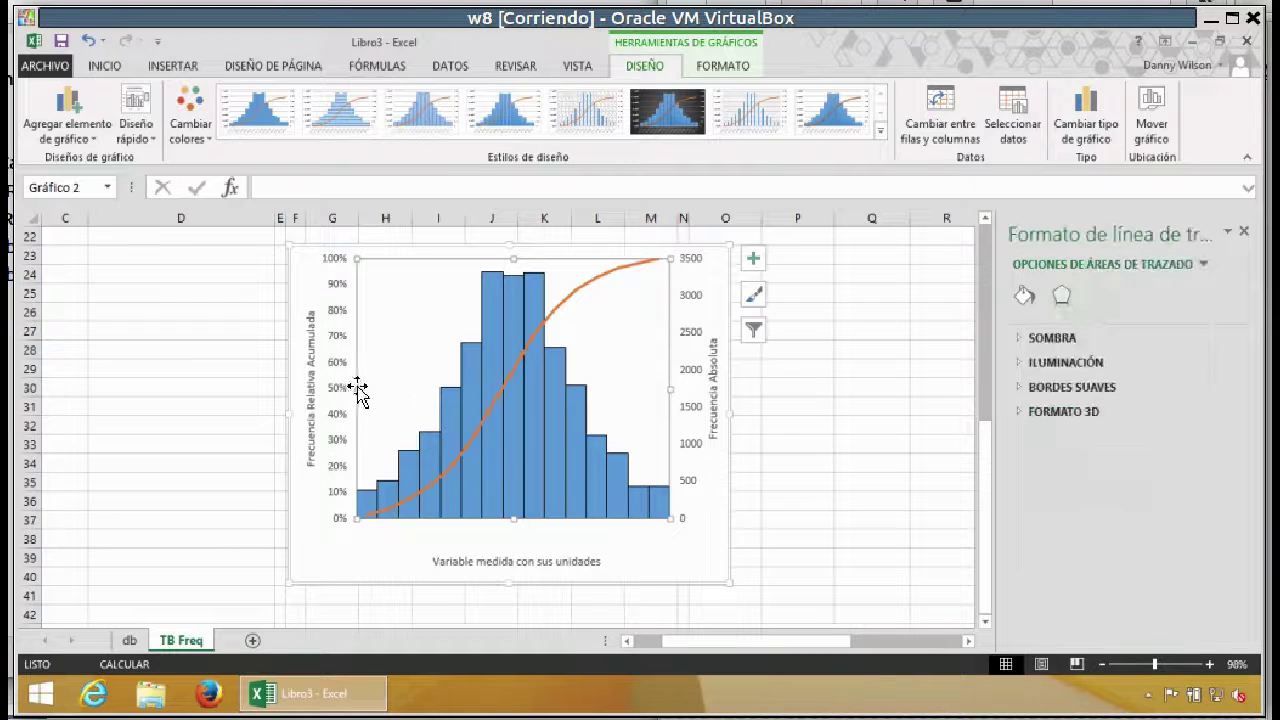
pyautogui.moveTo(349, 387); pyautogui.dragTo(341, 388)
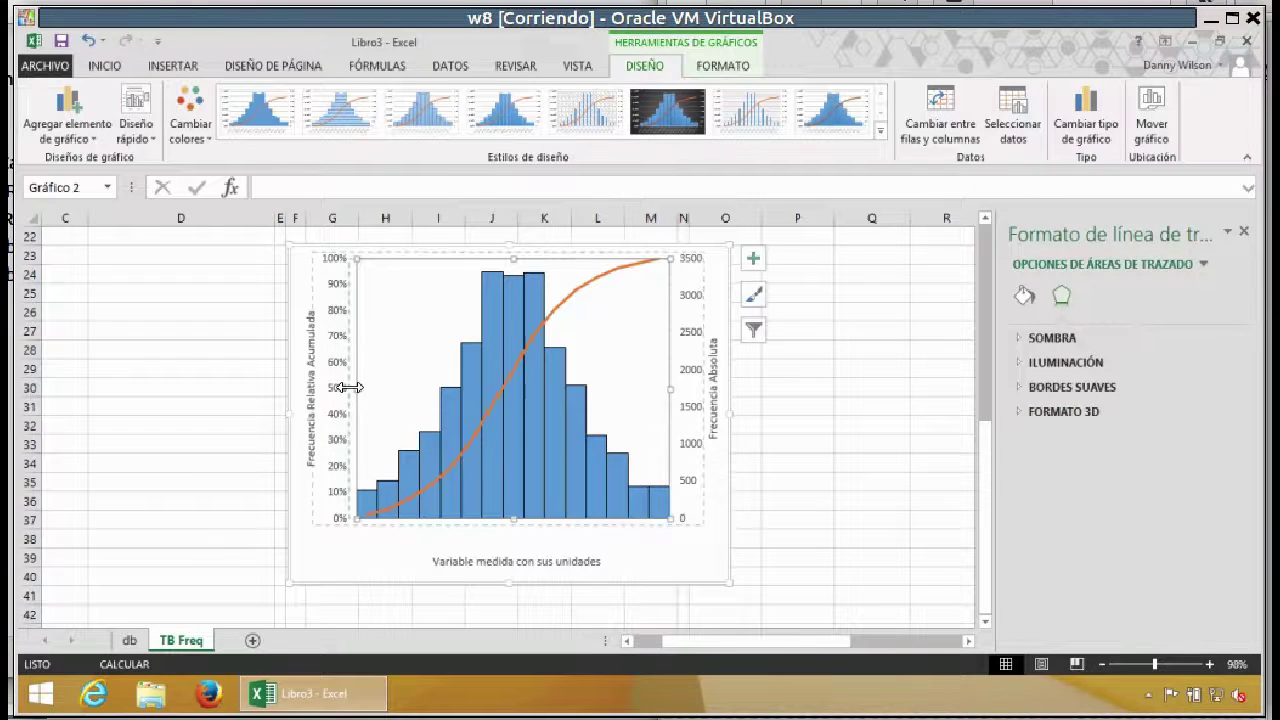
pyautogui.click(778, 406)
pyautogui.click(818, 354)
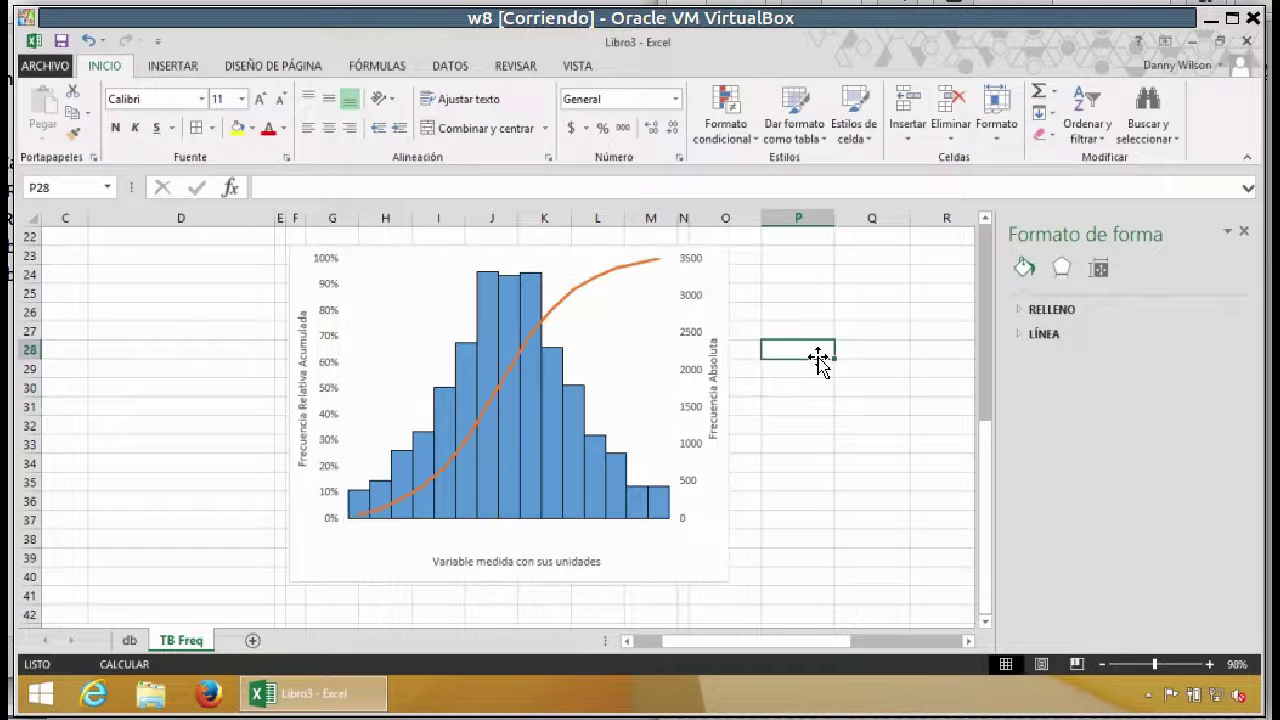
# Step: Close the formatting pane and look over the frequency table, the descriptive statistics and the combined chart
pyautogui.scroll(2, 820, 357)
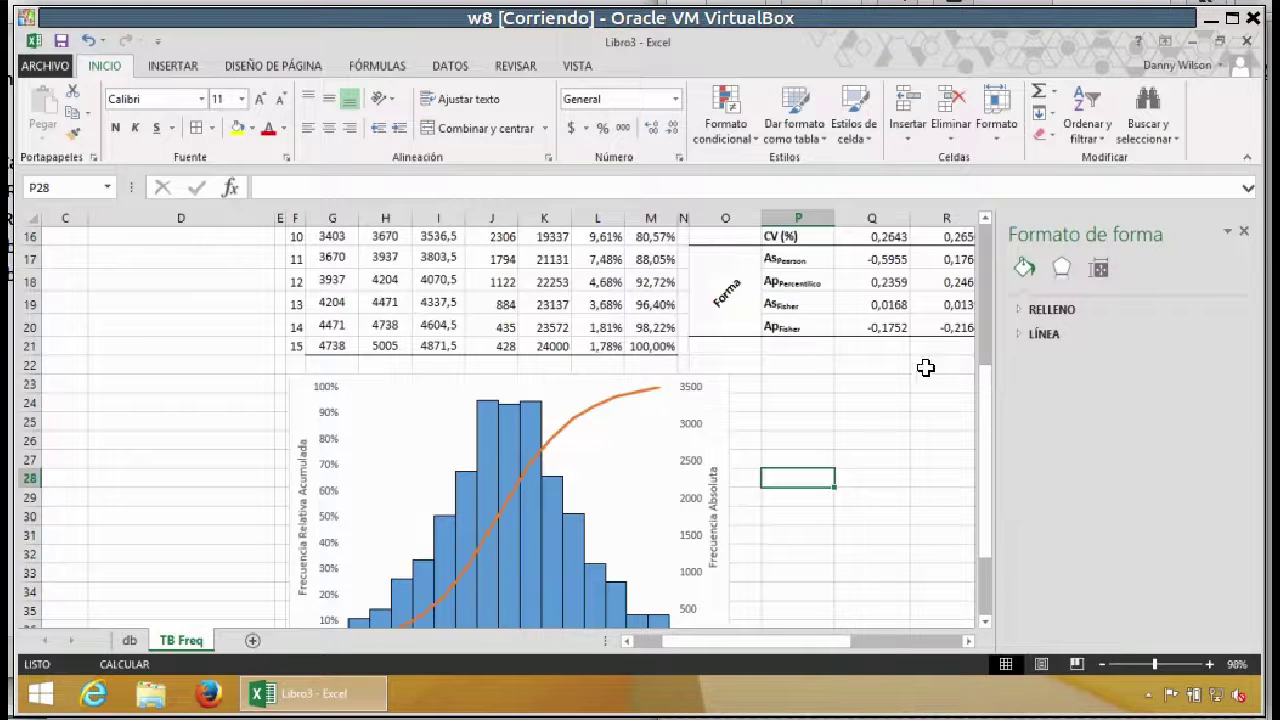
pyautogui.click(871, 403)
pyautogui.moveTo(920, 641); pyautogui.dragTo(867, 649)
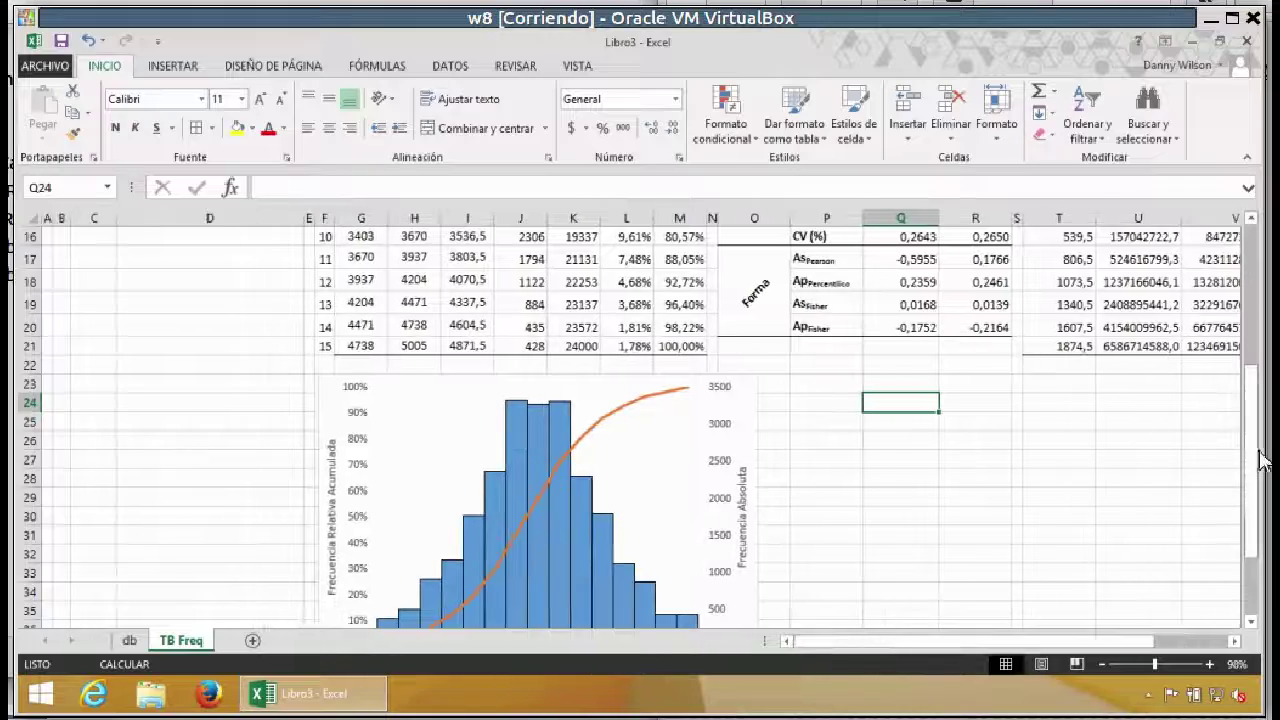
pyautogui.moveTo(1258, 420); pyautogui.dragTo(1256, 272)
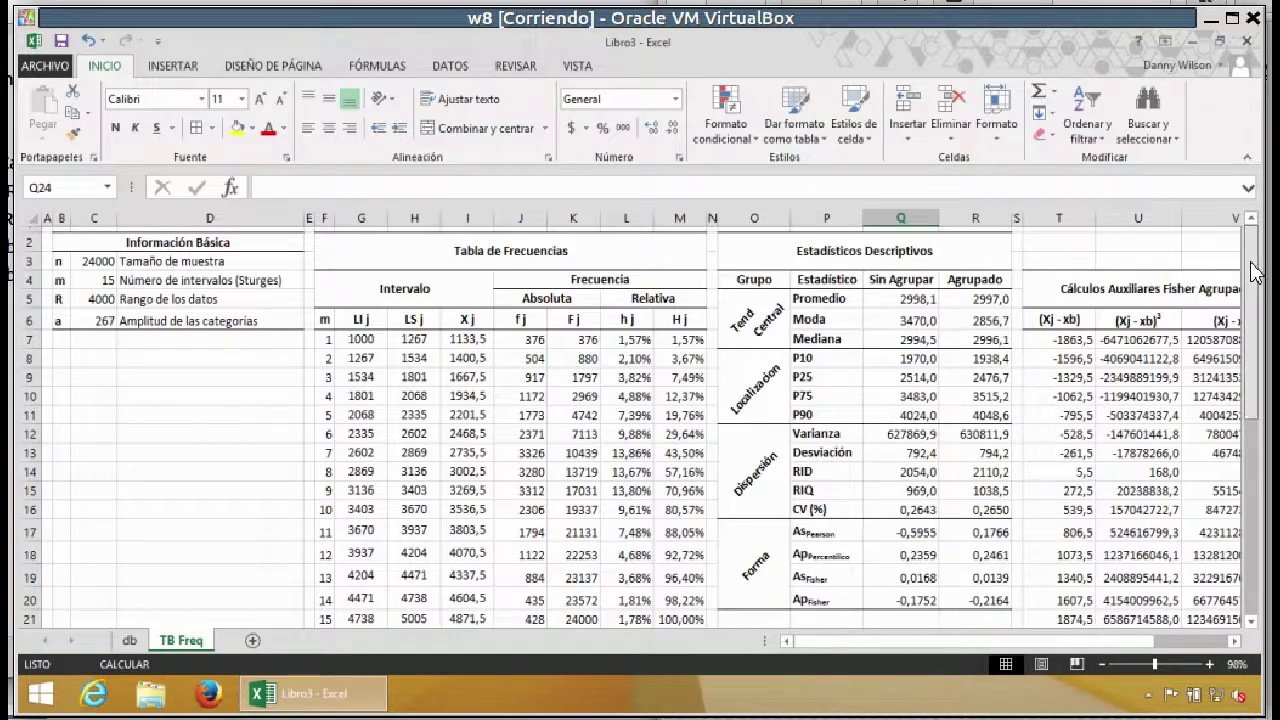
pyautogui.moveTo(1256, 283); pyautogui.dragTo(1240, 454)
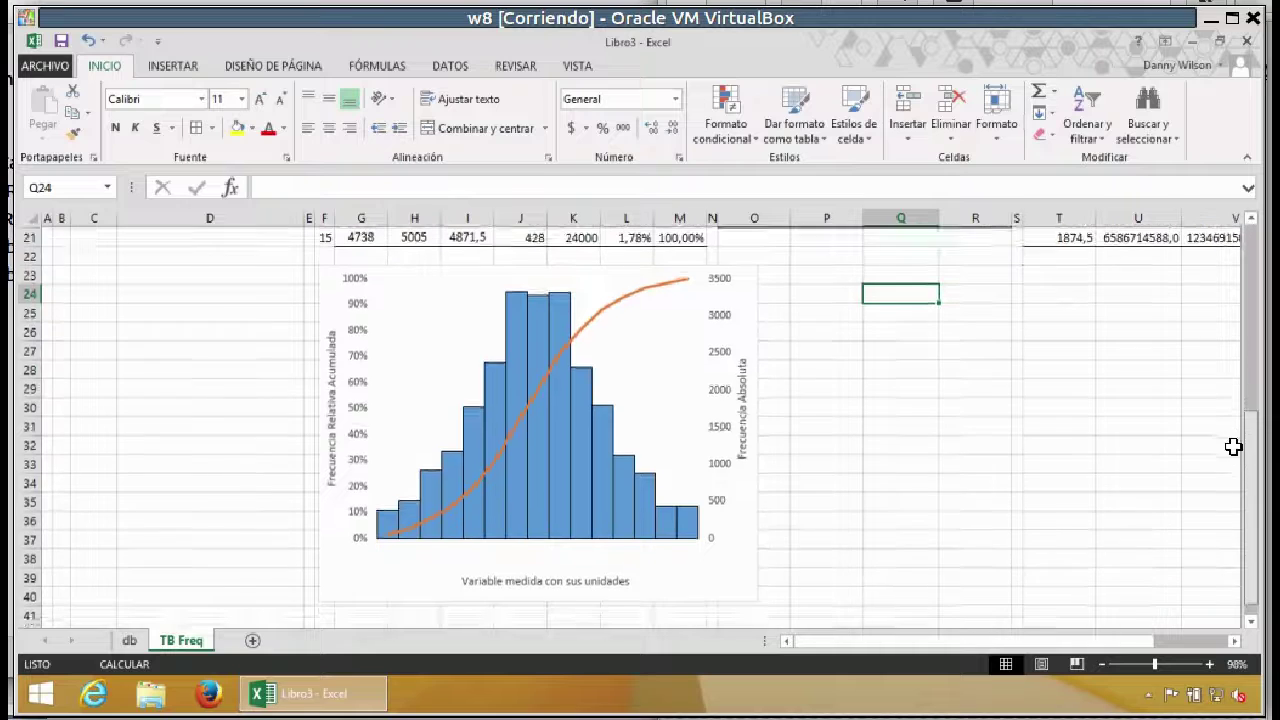